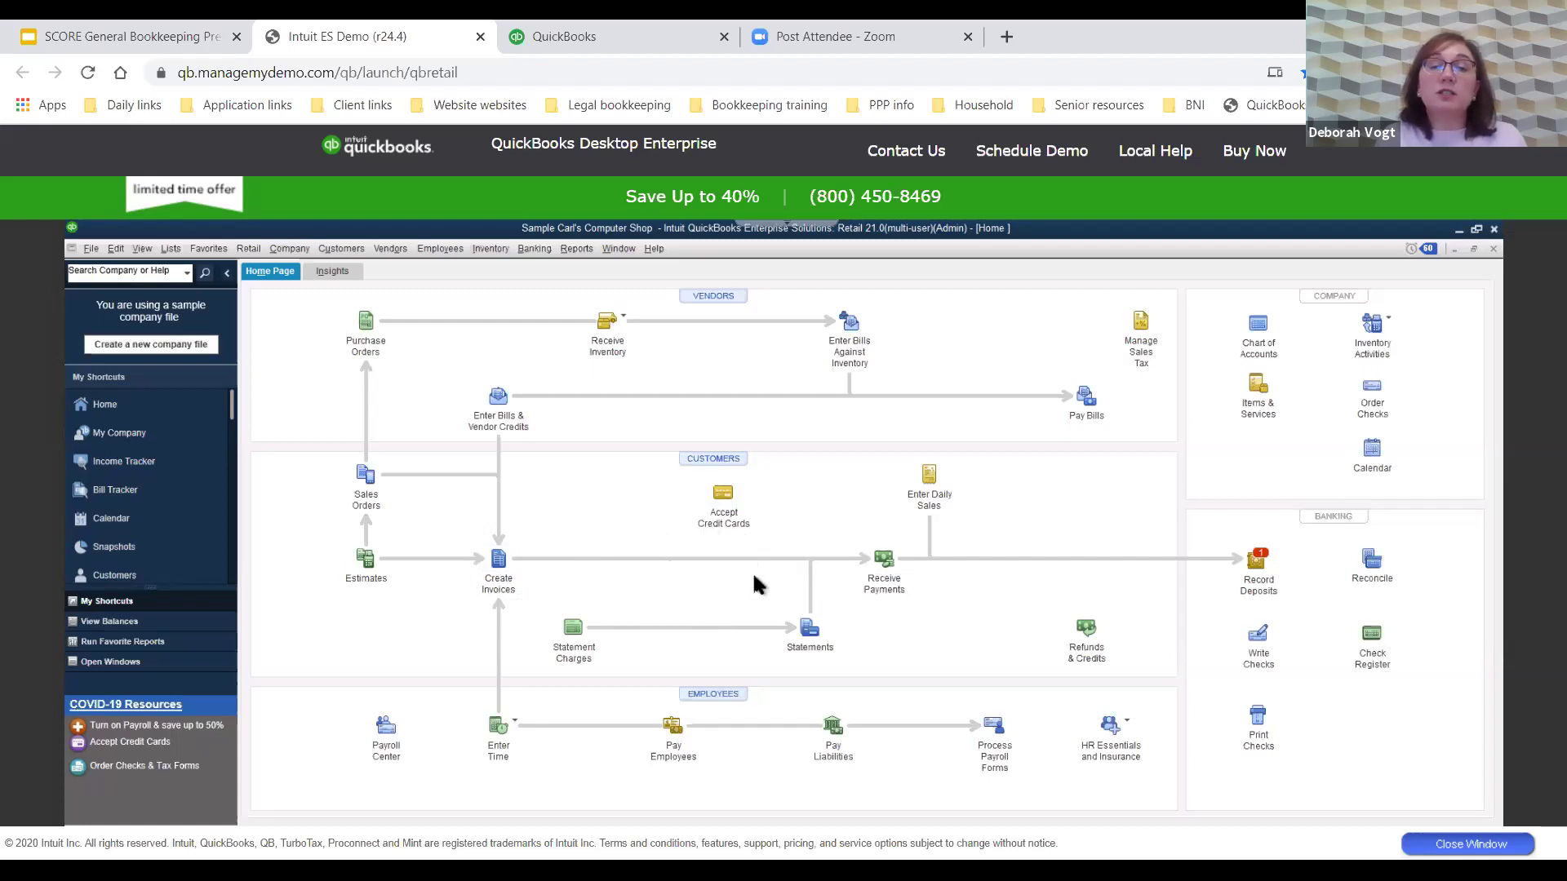
Review the Customer Center's list of active customers with its name column widened, and return to the home page
{"action": "left_click", "coordinate": [715, 458]}
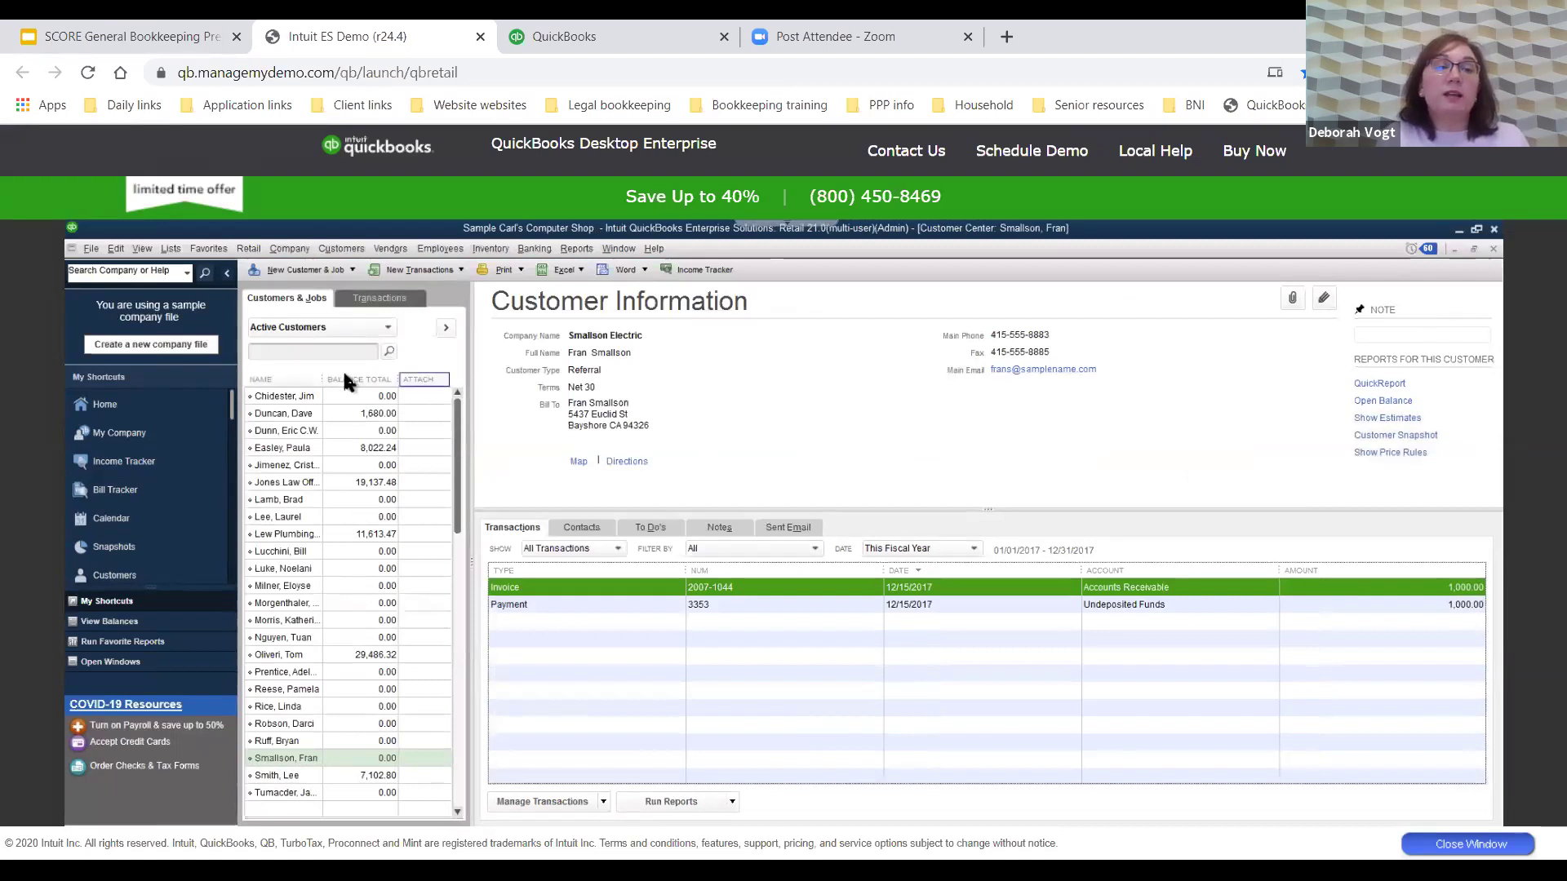
{"action": "left_click_drag", "start_coordinate": [318, 379], "coordinate": [361, 378]}
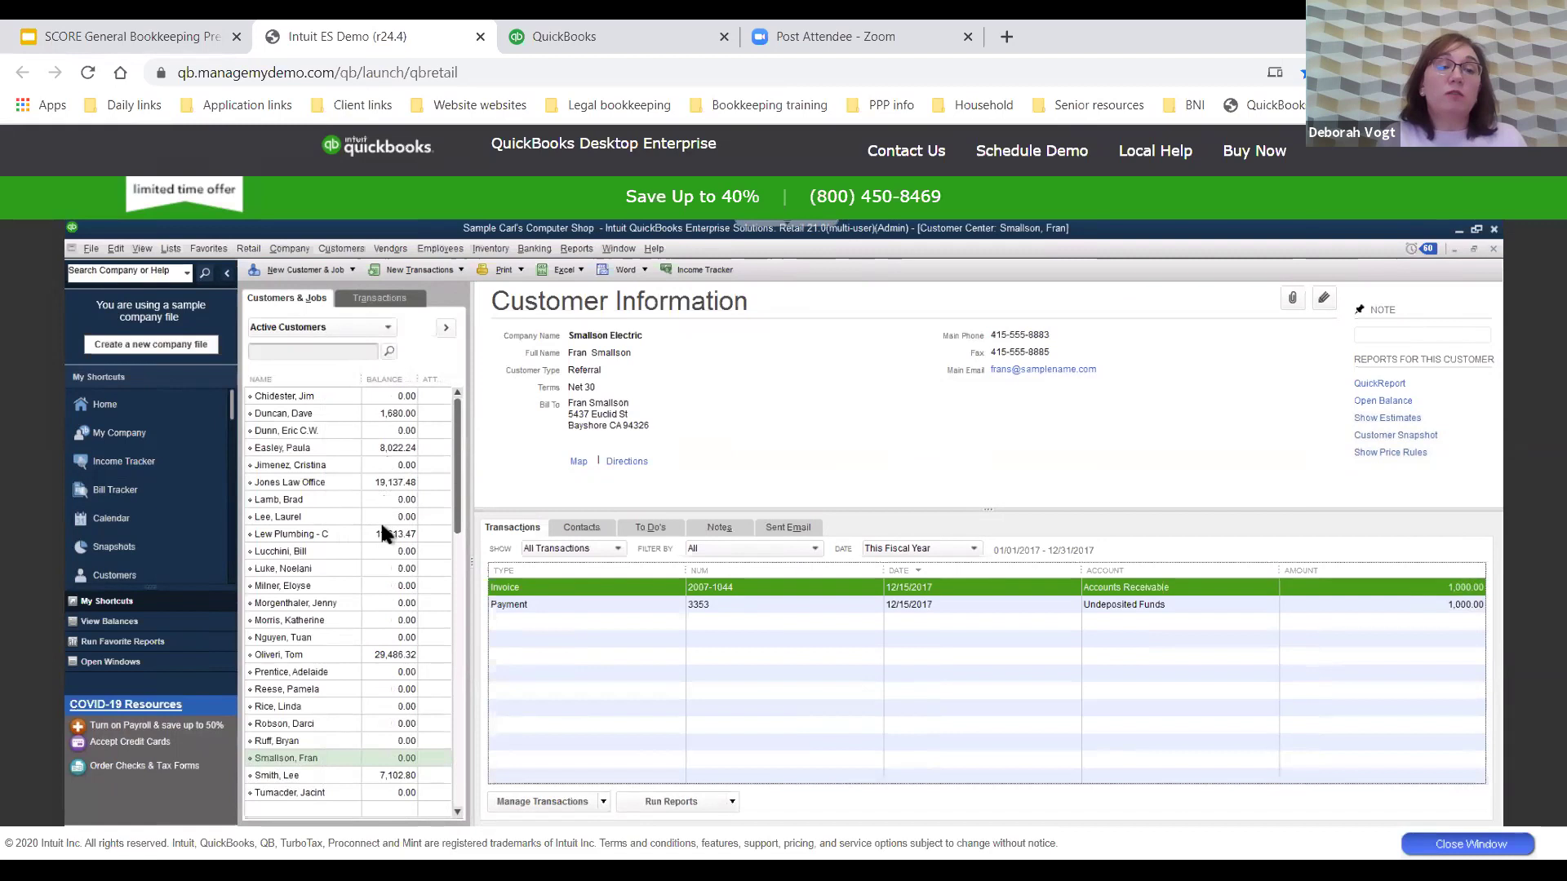
{"action": "scroll", "coordinate": [380, 550], "scroll_direction": "down", "scroll_amount": 1}
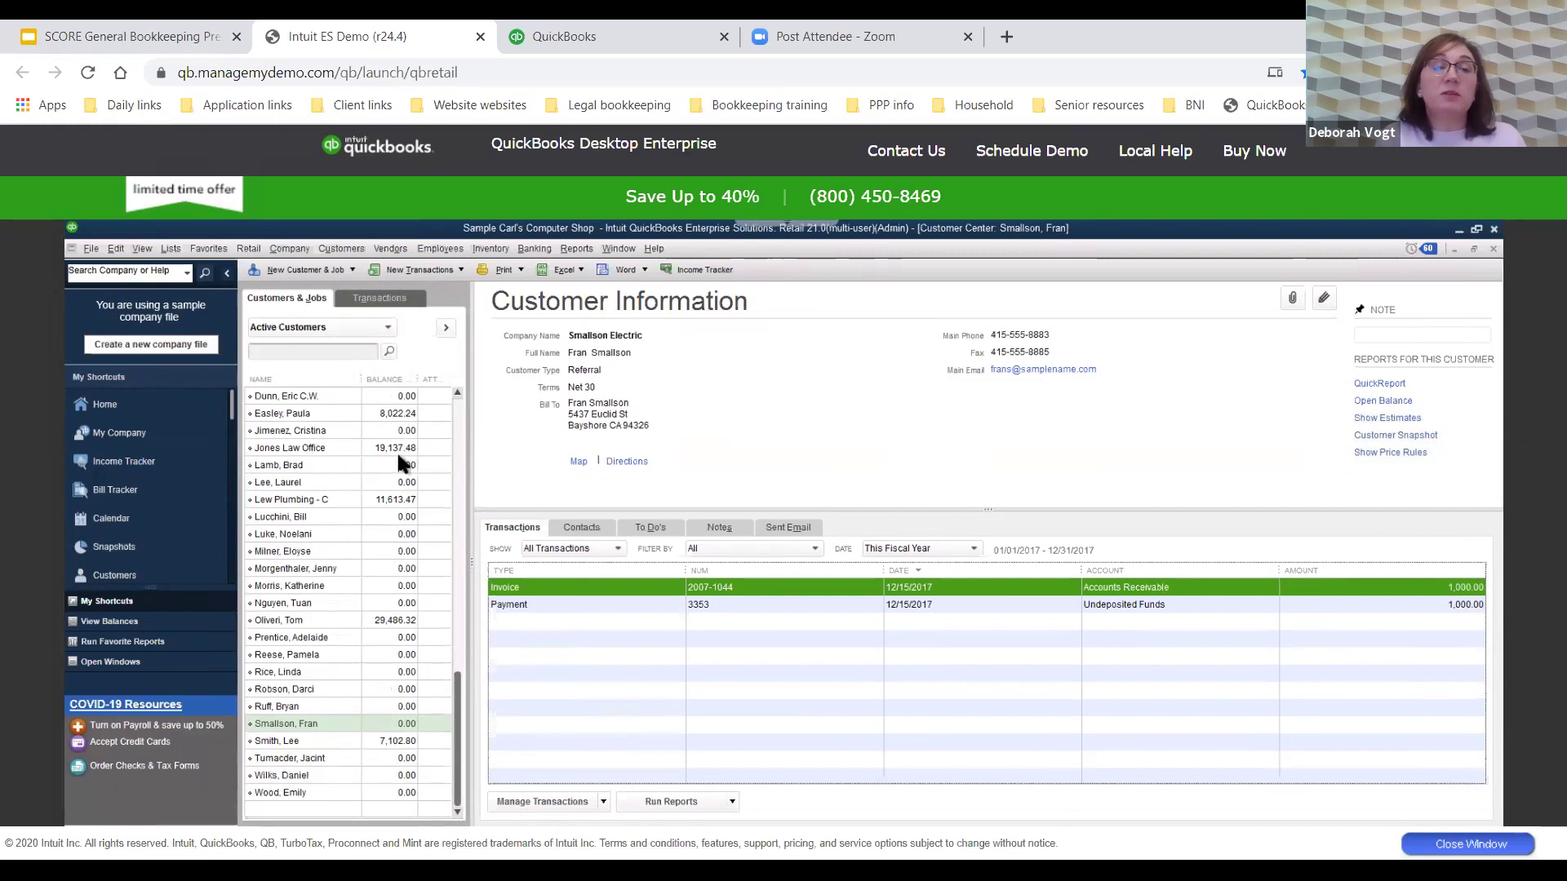
{"action": "scroll", "coordinate": [399, 472], "scroll_direction": "up", "scroll_amount": 1}
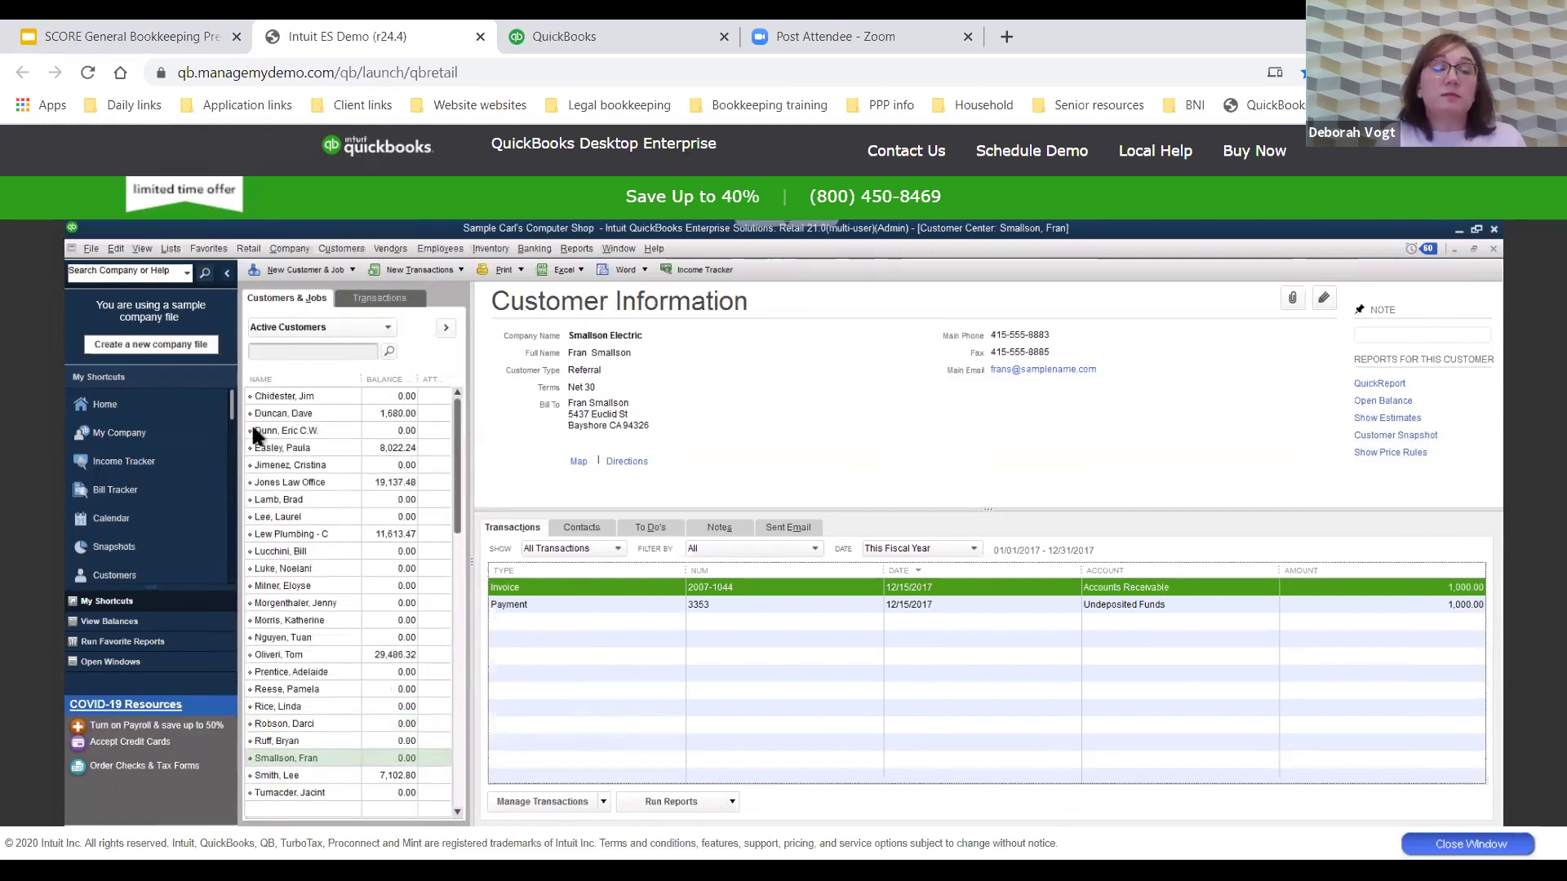
{"action": "left_click", "coordinate": [155, 406]}
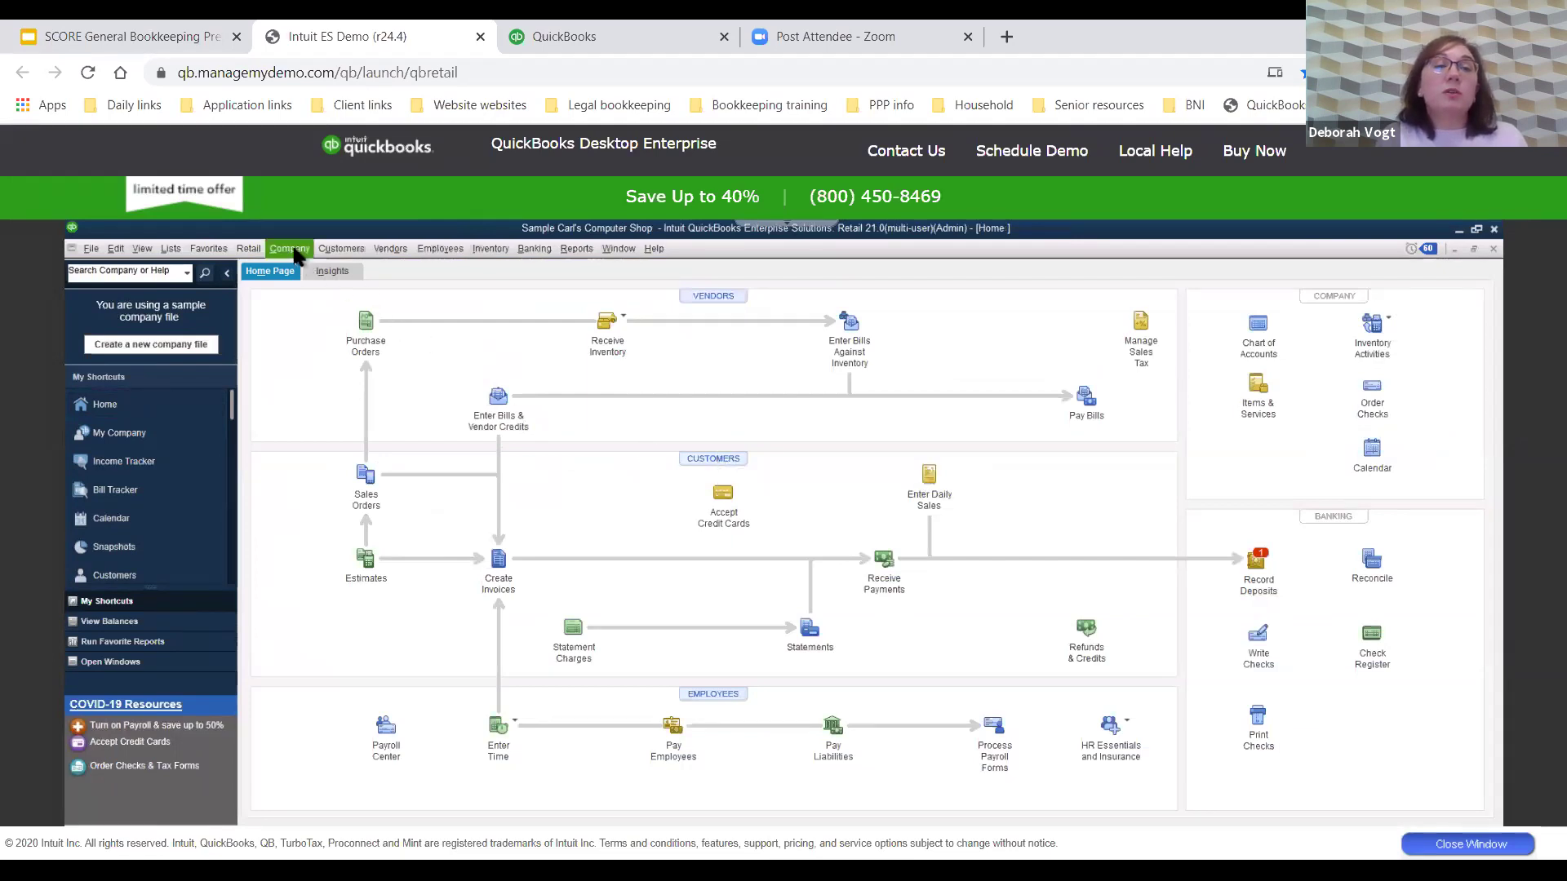
Look over the available customer commands and the Employee Center, and return to the home page
{"action": "left_click", "coordinate": [341, 249]}
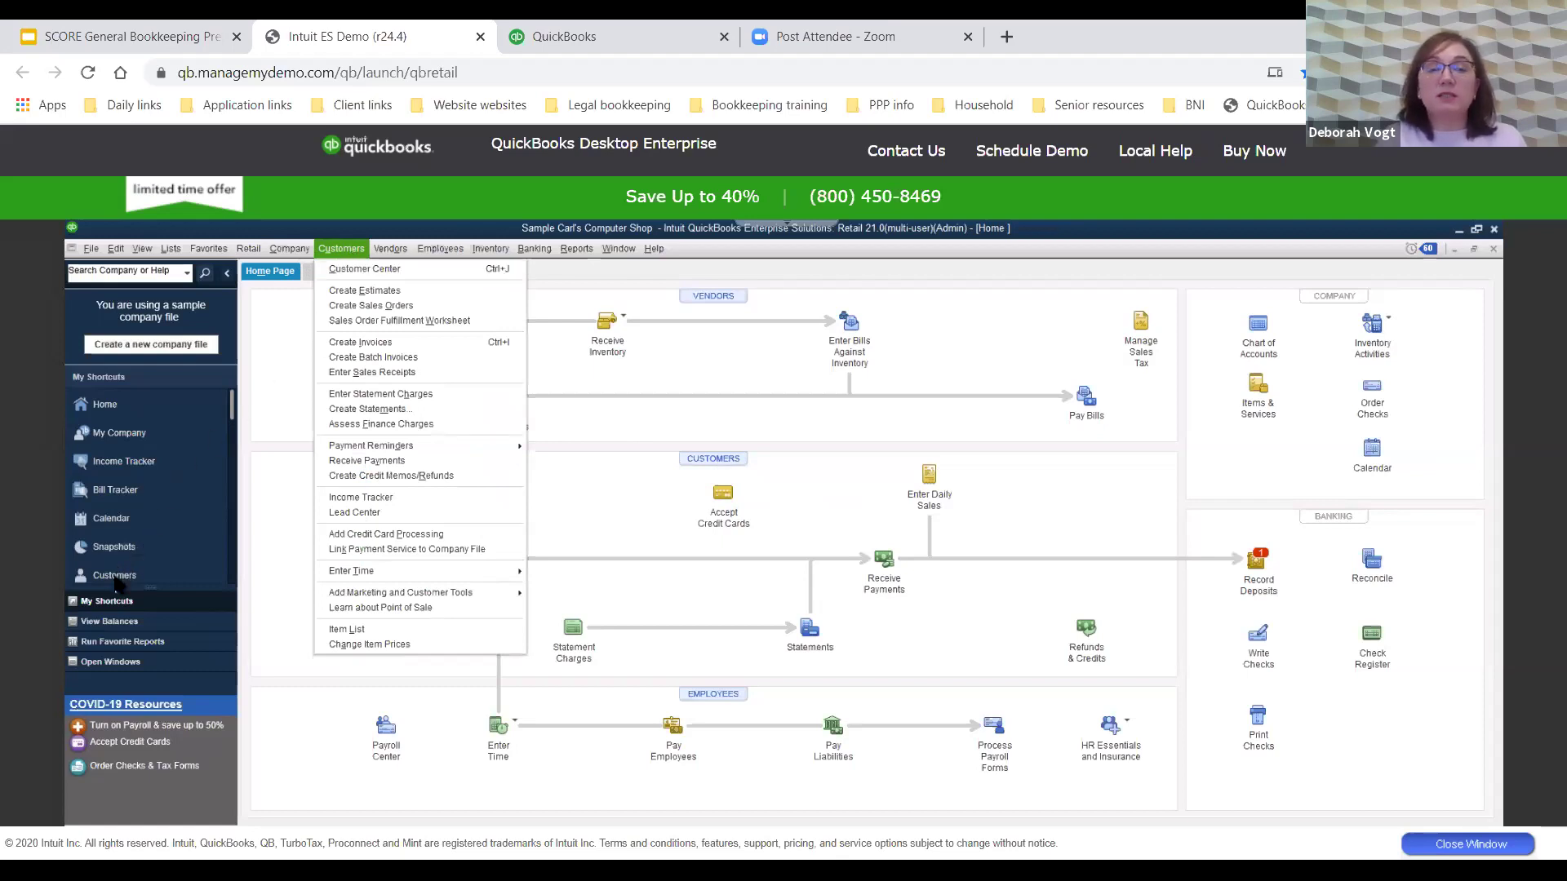
{"action": "left_click", "coordinate": [594, 512]}
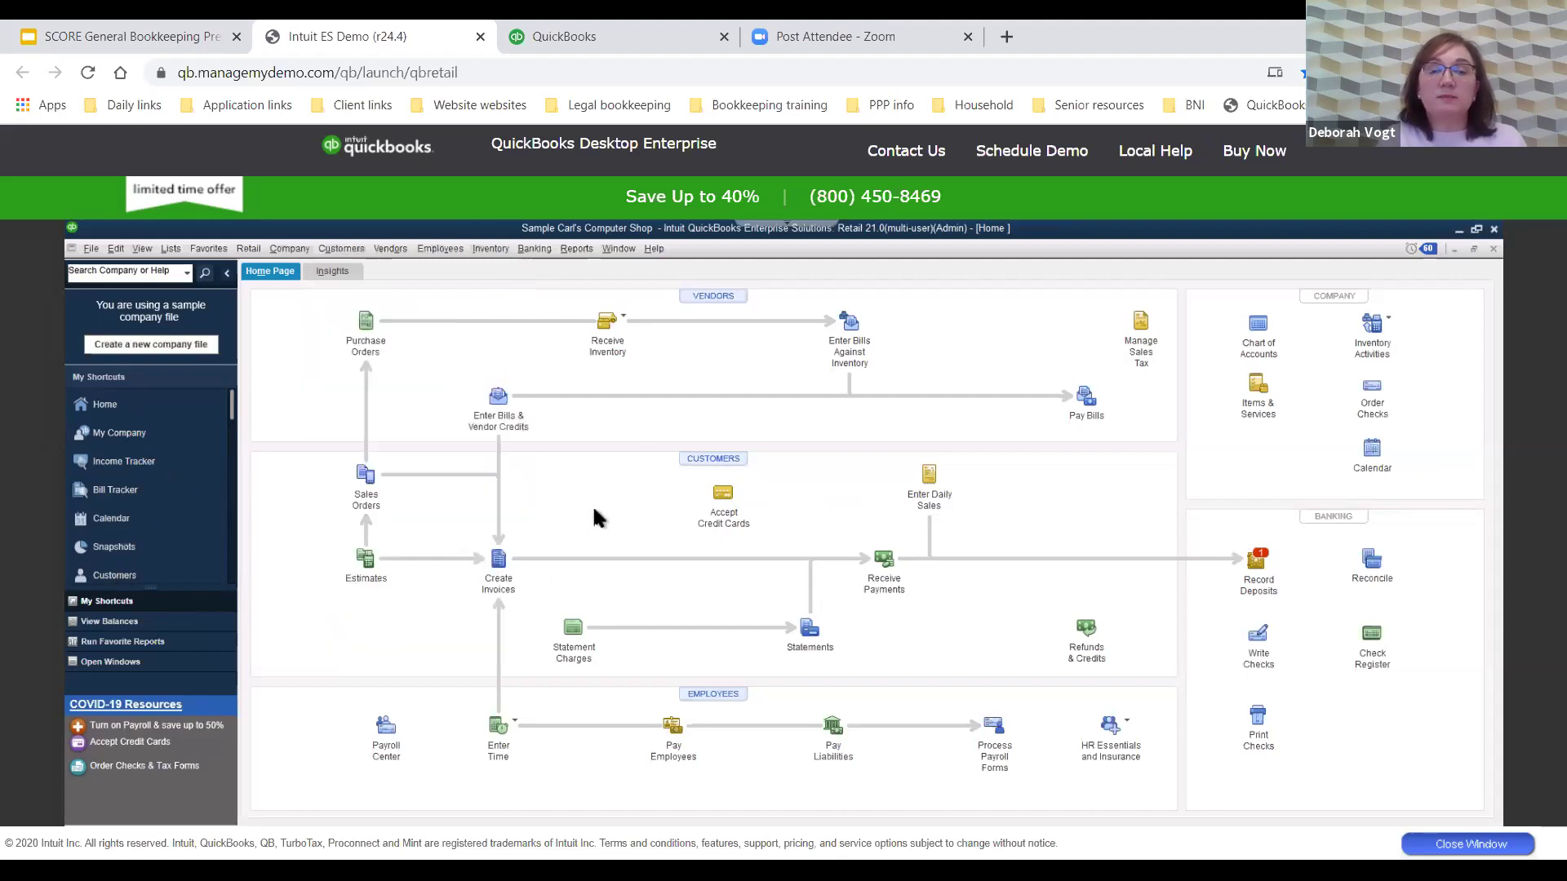
{"action": "left_click", "coordinate": [716, 700]}
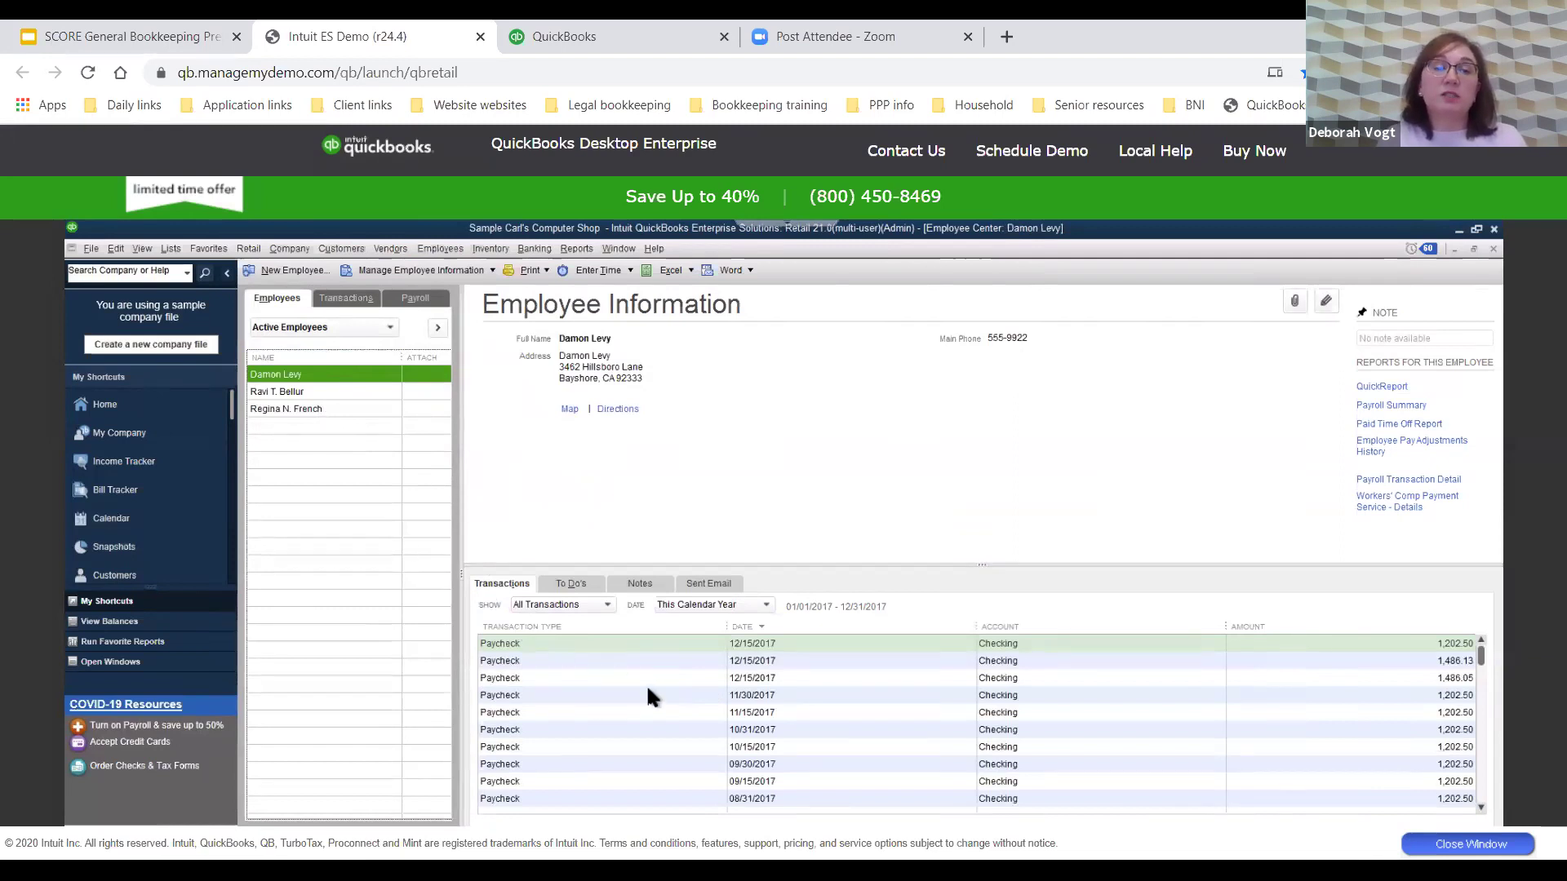
{"action": "left_click", "coordinate": [104, 404]}
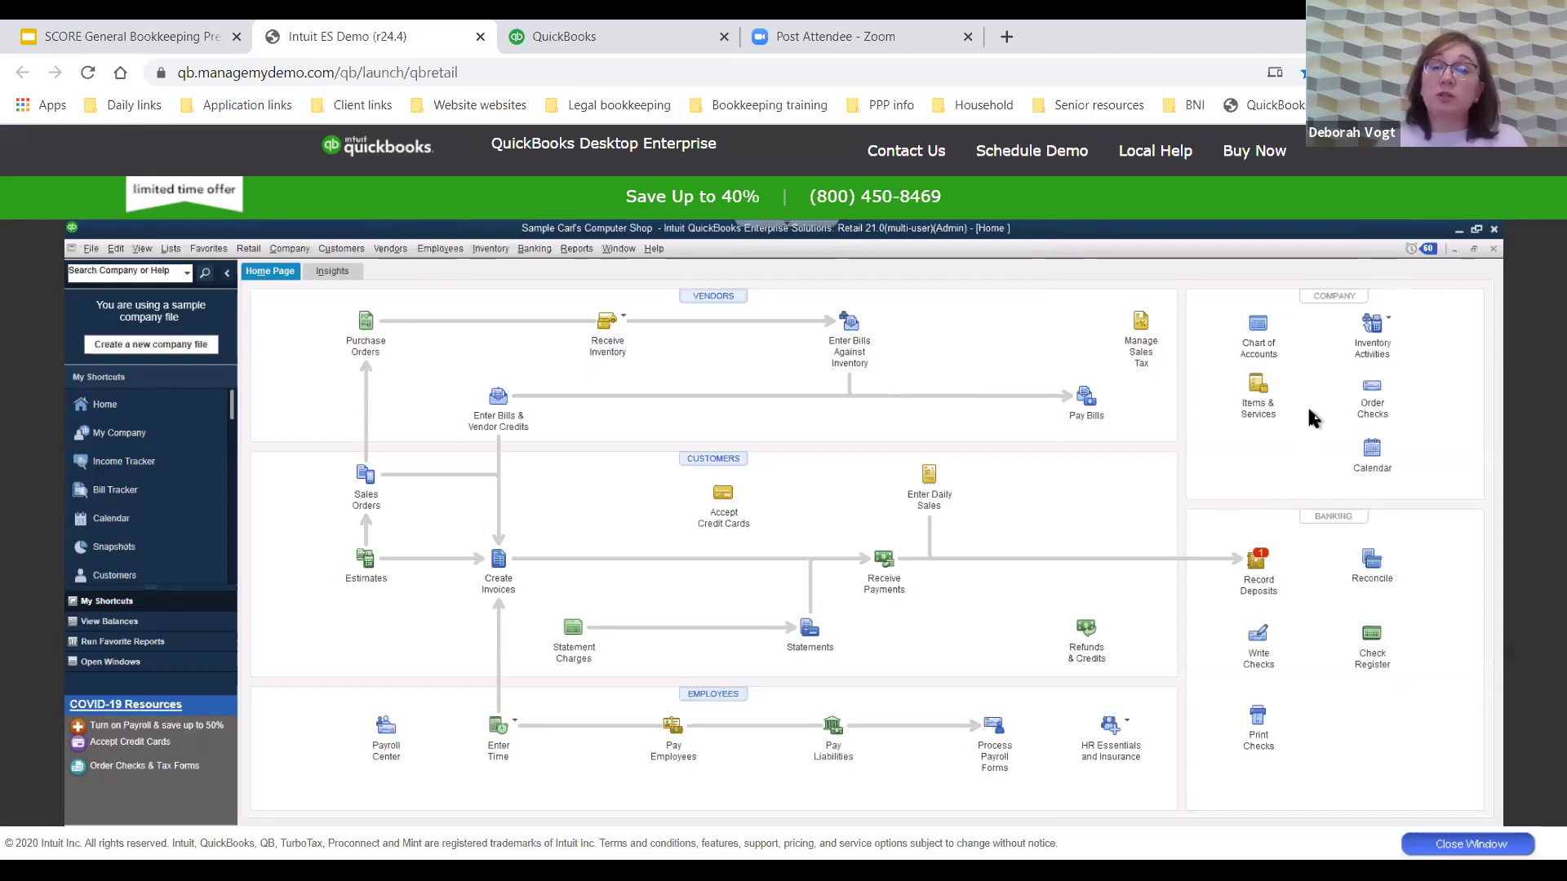
Open the Chart of Accounts and narrow the name and balance total columns so the account details sit close together
{"action": "left_click", "coordinate": [1257, 334]}
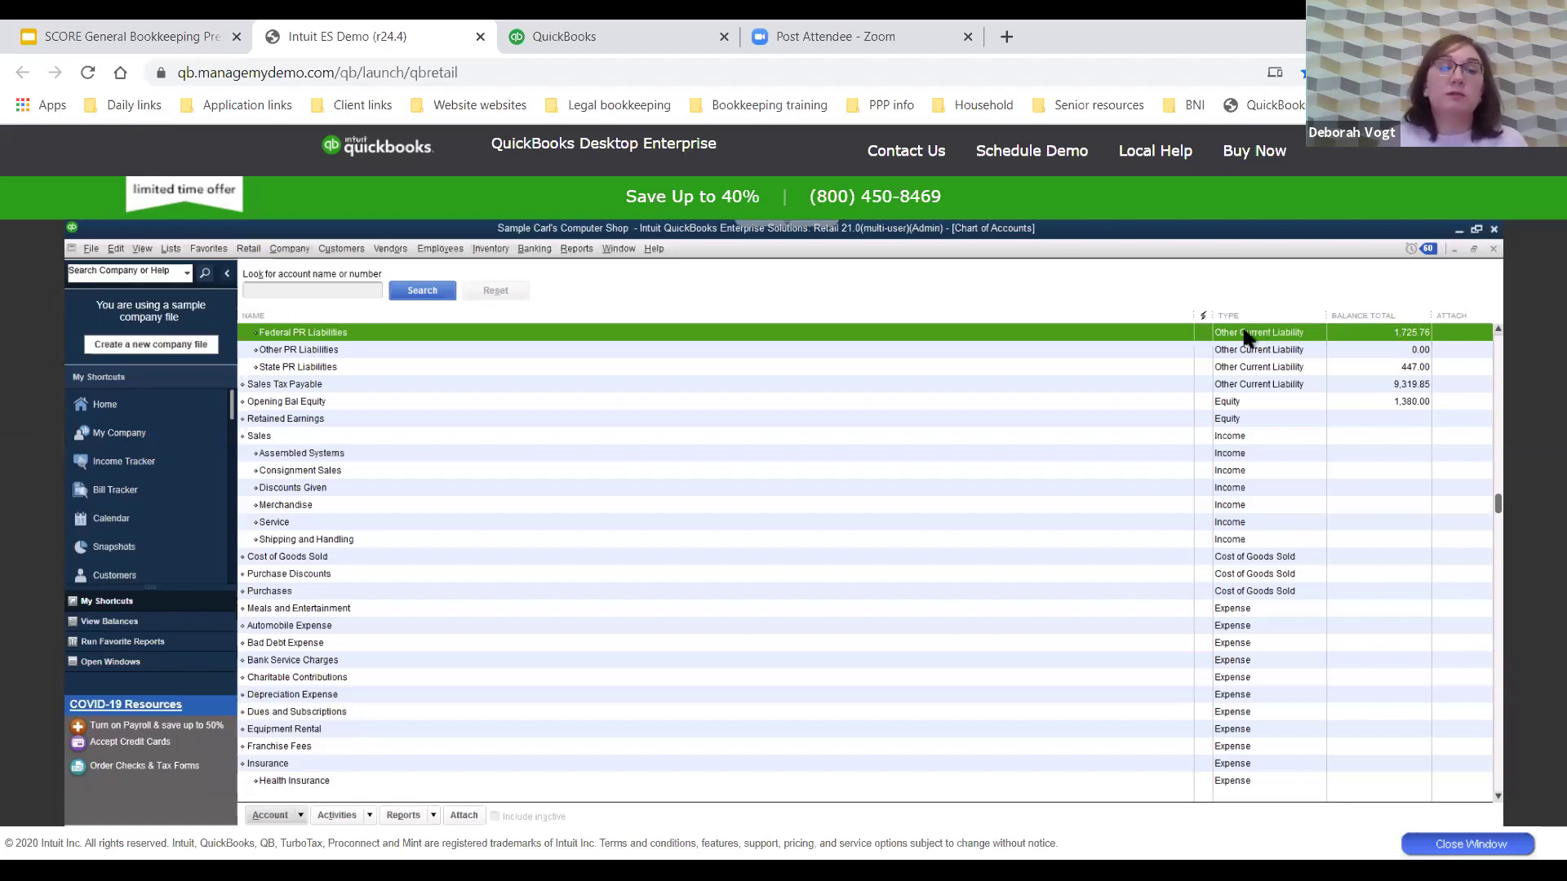
{"action": "scroll", "coordinate": [1063, 448], "scroll_direction": "up", "scroll_amount": 2}
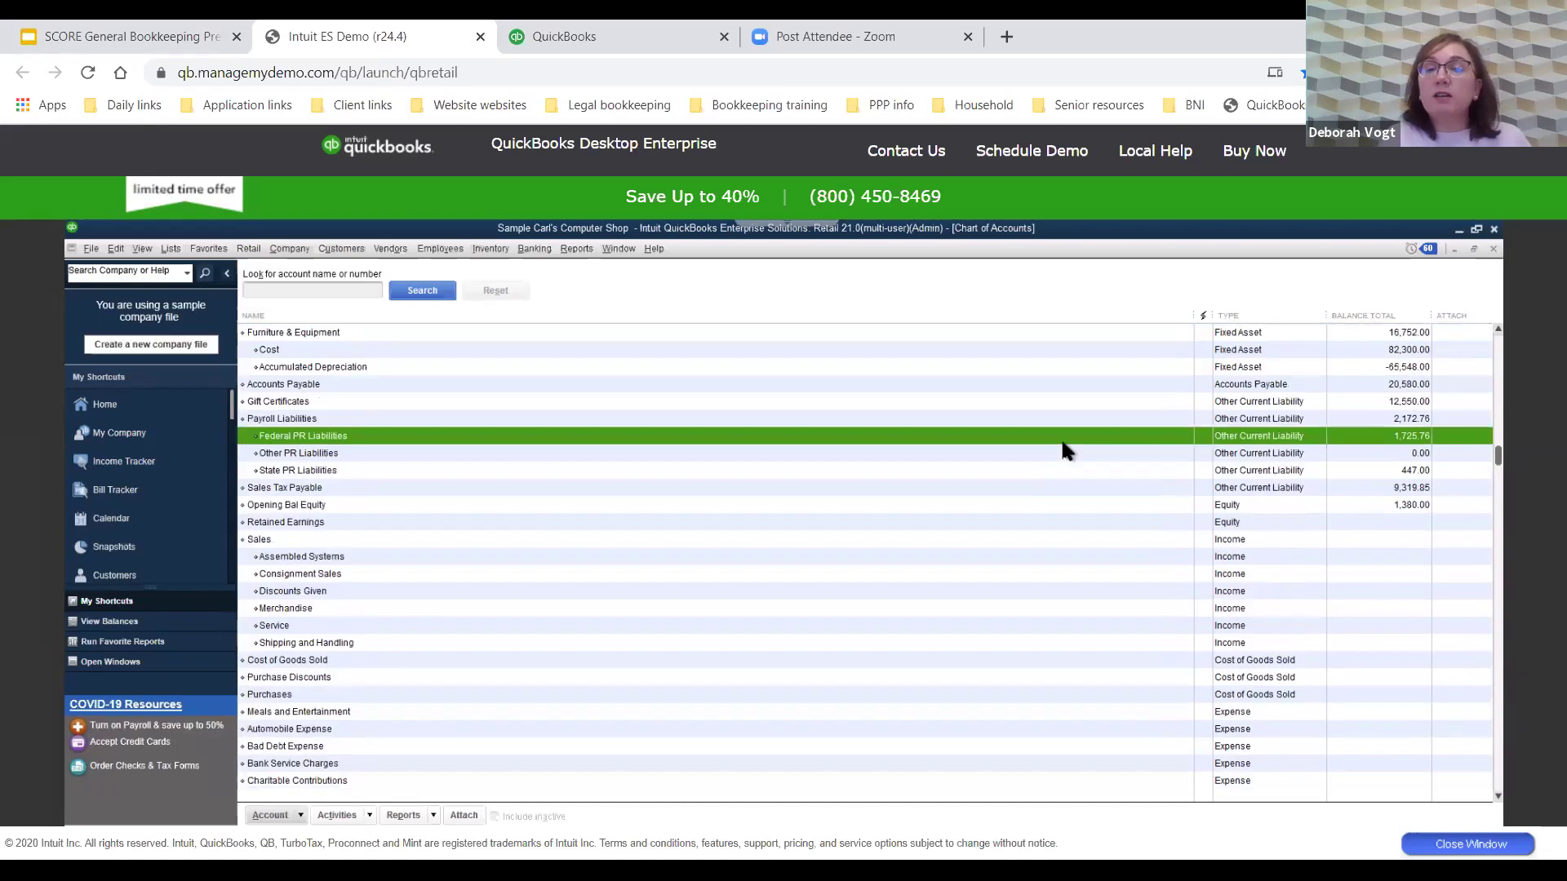
{"action": "scroll", "coordinate": [1060, 437], "scroll_direction": "up", "scroll_amount": 5}
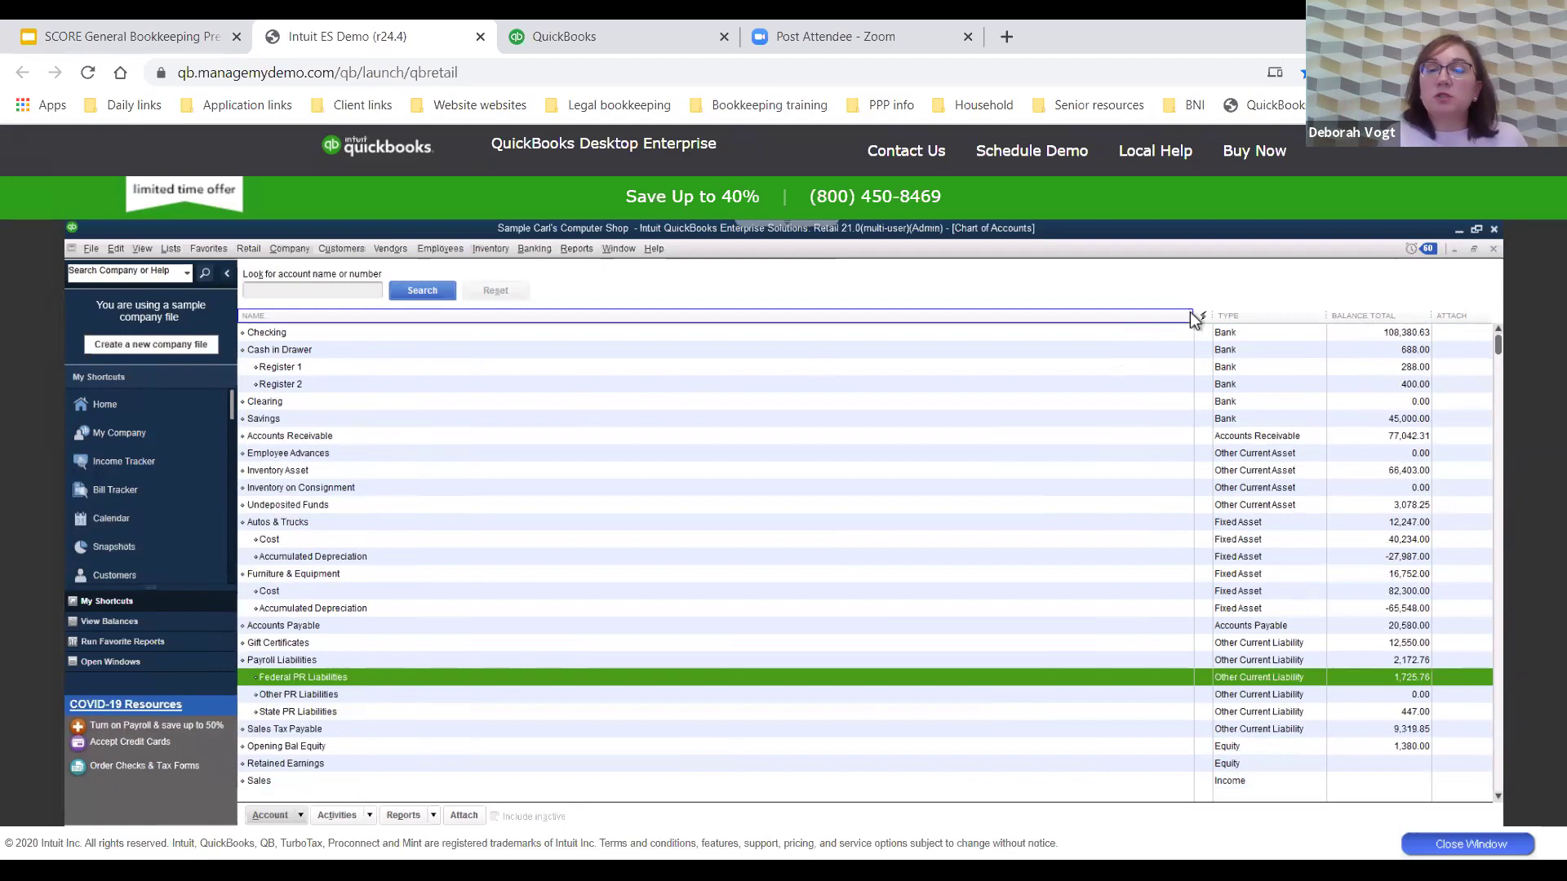
{"action": "left_click_drag", "start_coordinate": [1190, 313], "coordinate": [518, 320]}
{"action": "left_click_drag", "start_coordinate": [846, 319], "coordinate": [597, 322]}
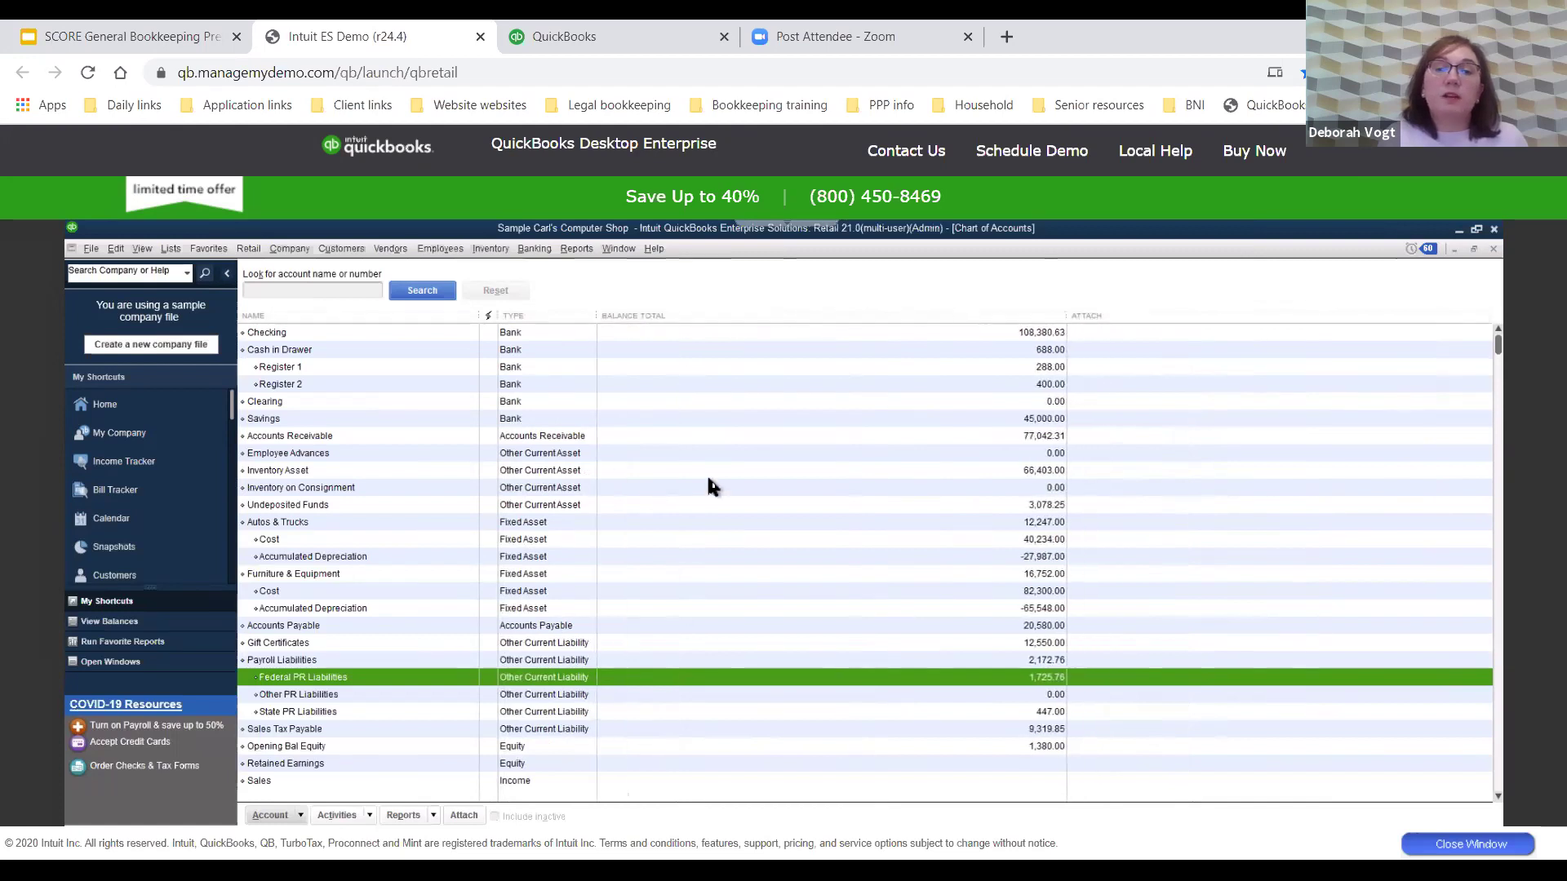
{"action": "left_click_drag", "start_coordinate": [1066, 320], "coordinate": [698, 341]}
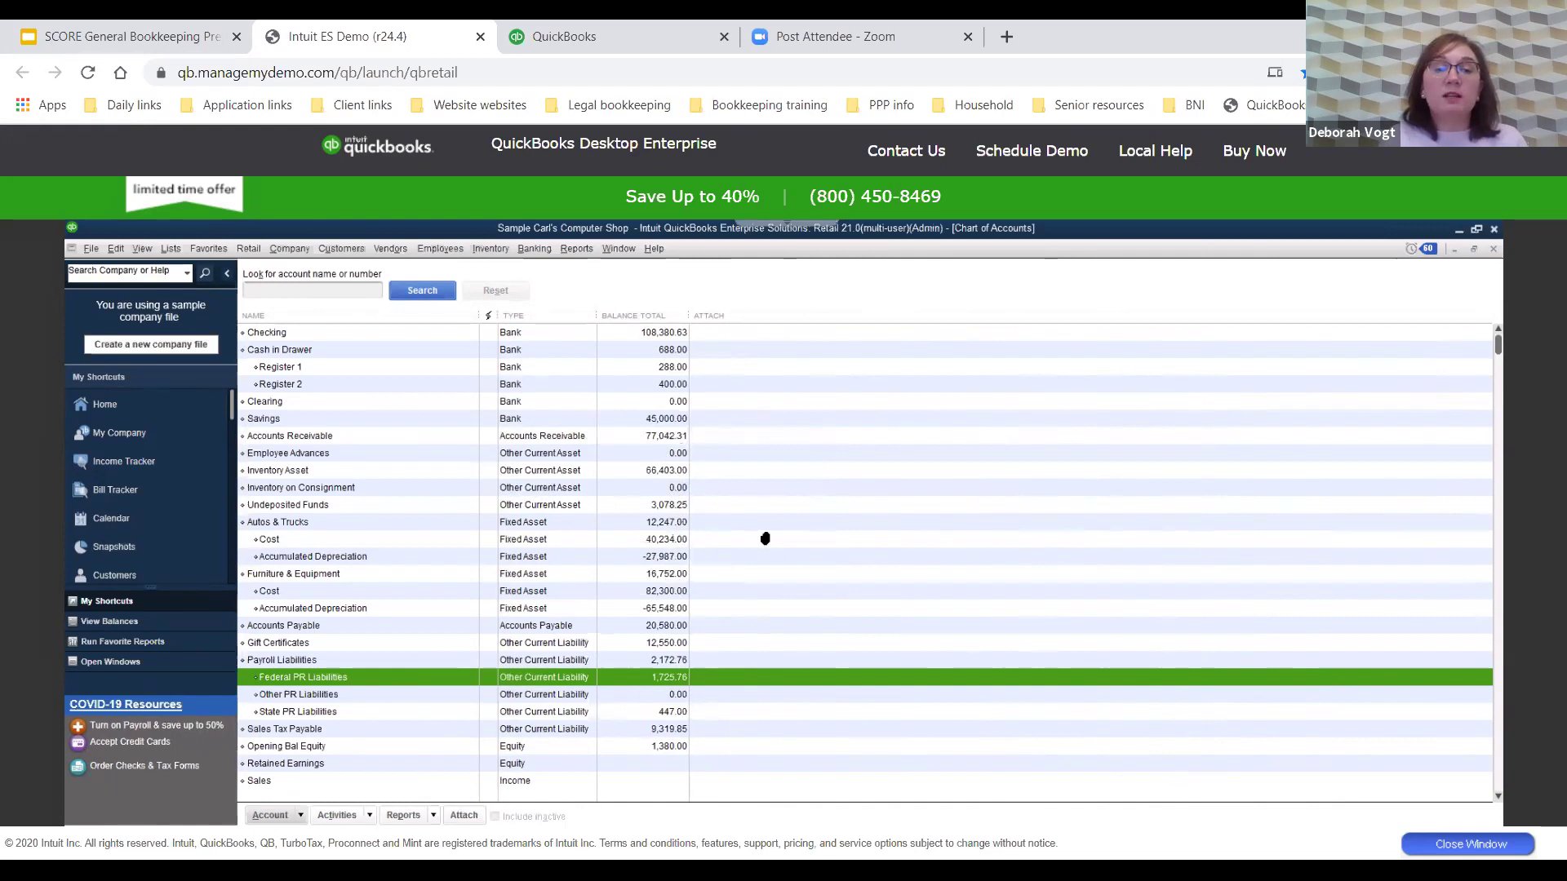
Examine the chart of accounts from the bank accounts through liabilities, equity, income and expenses to the non-posting accounts
{"action": "scroll", "coordinate": [765, 538], "scroll_direction": "down", "scroll_amount": 1}
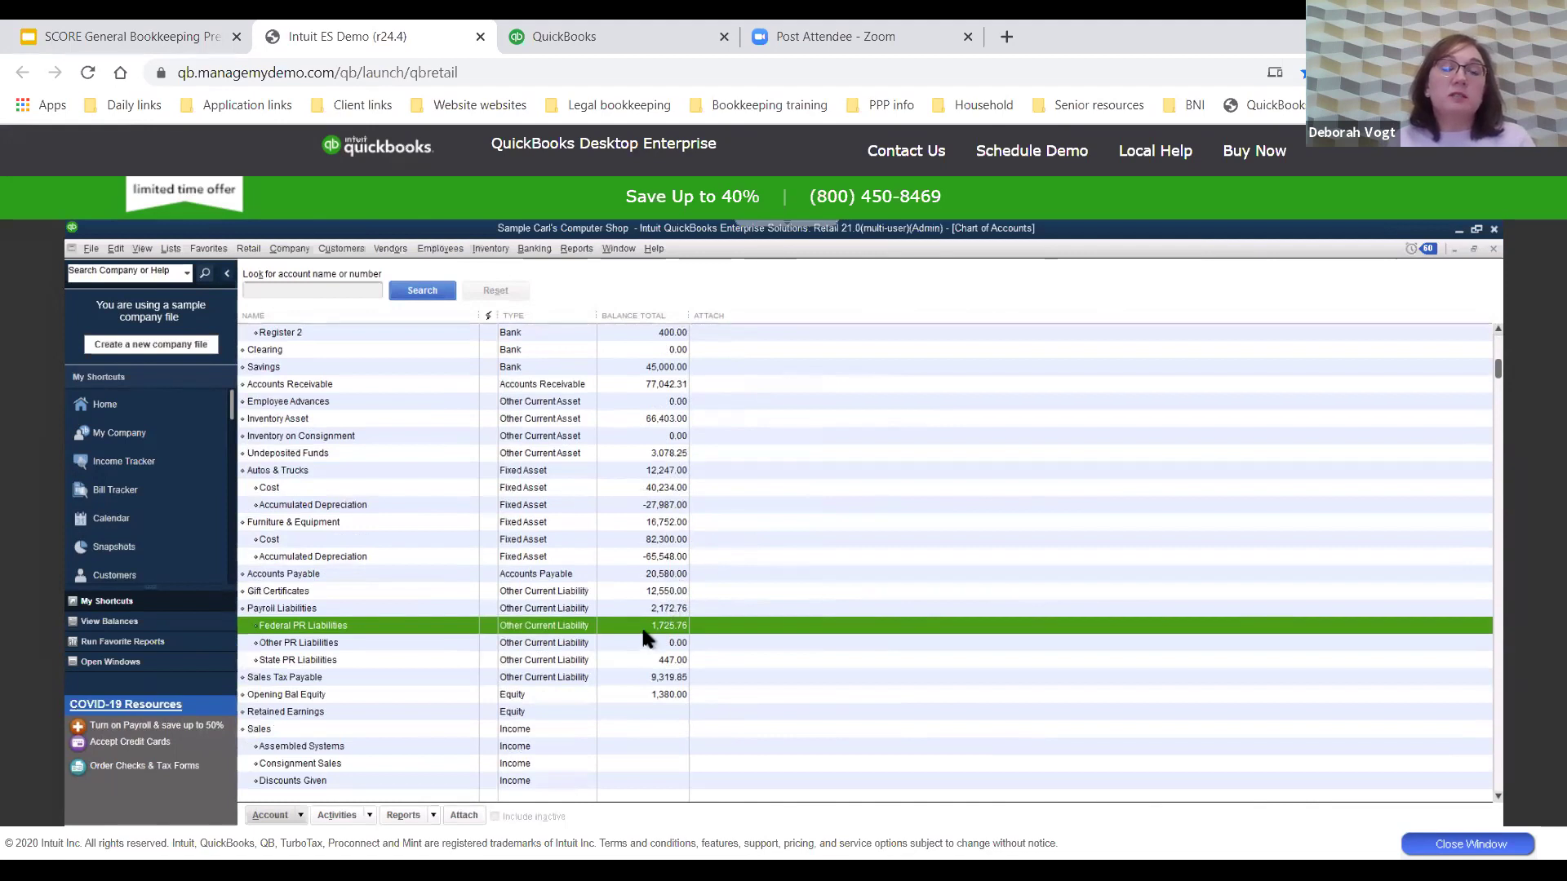
{"action": "scroll", "coordinate": [644, 634], "scroll_direction": "down", "scroll_amount": 3}
{"action": "scroll", "coordinate": [643, 637], "scroll_direction": "down", "scroll_amount": 1}
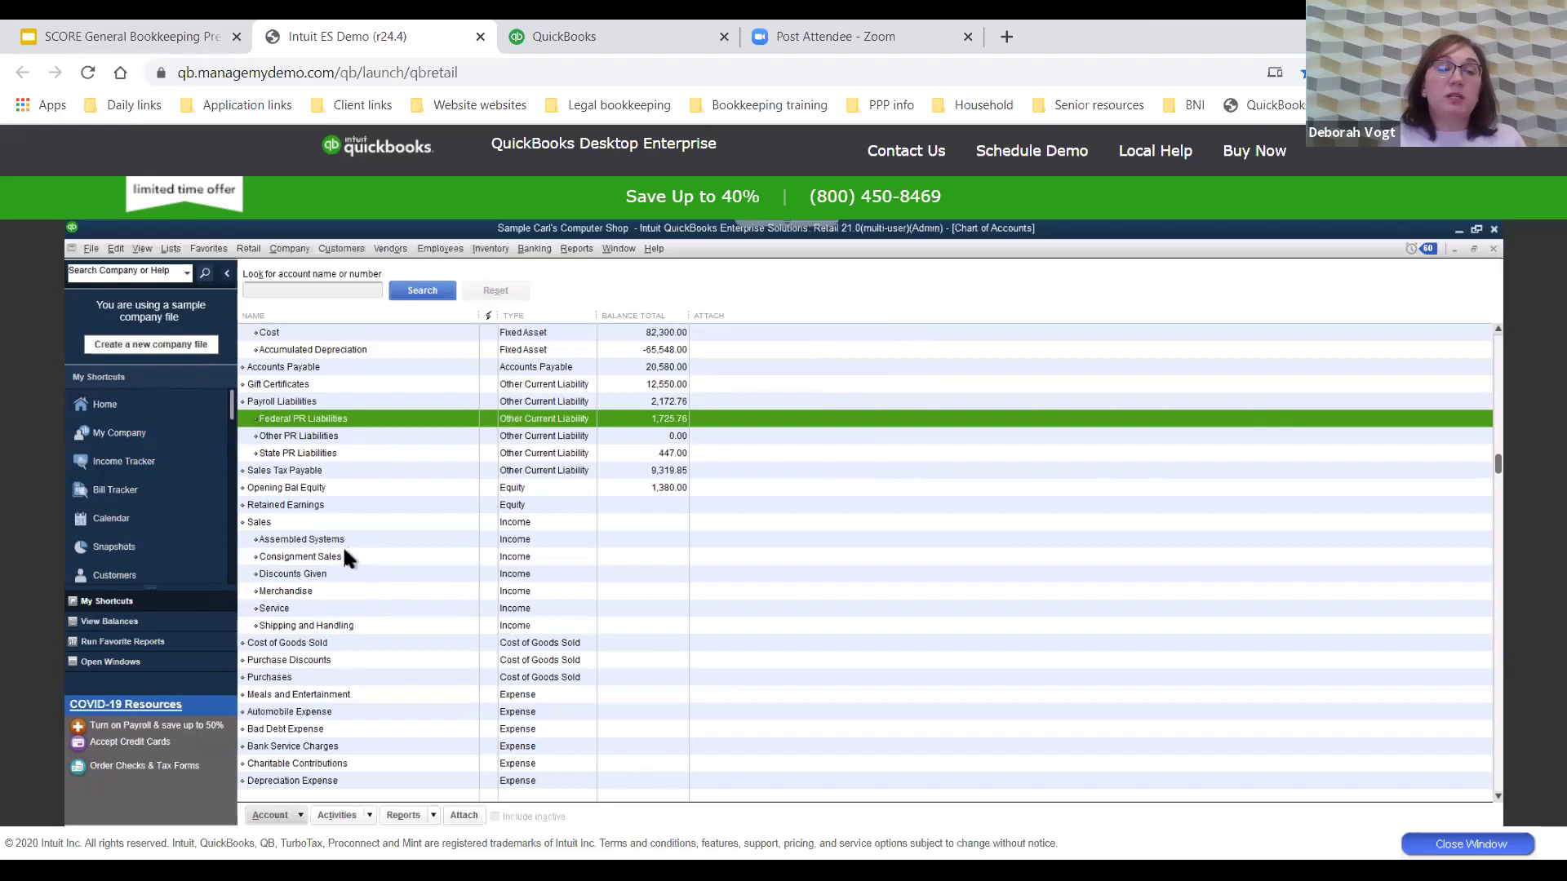
{"action": "scroll", "coordinate": [372, 547], "scroll_direction": "down", "scroll_amount": 2}
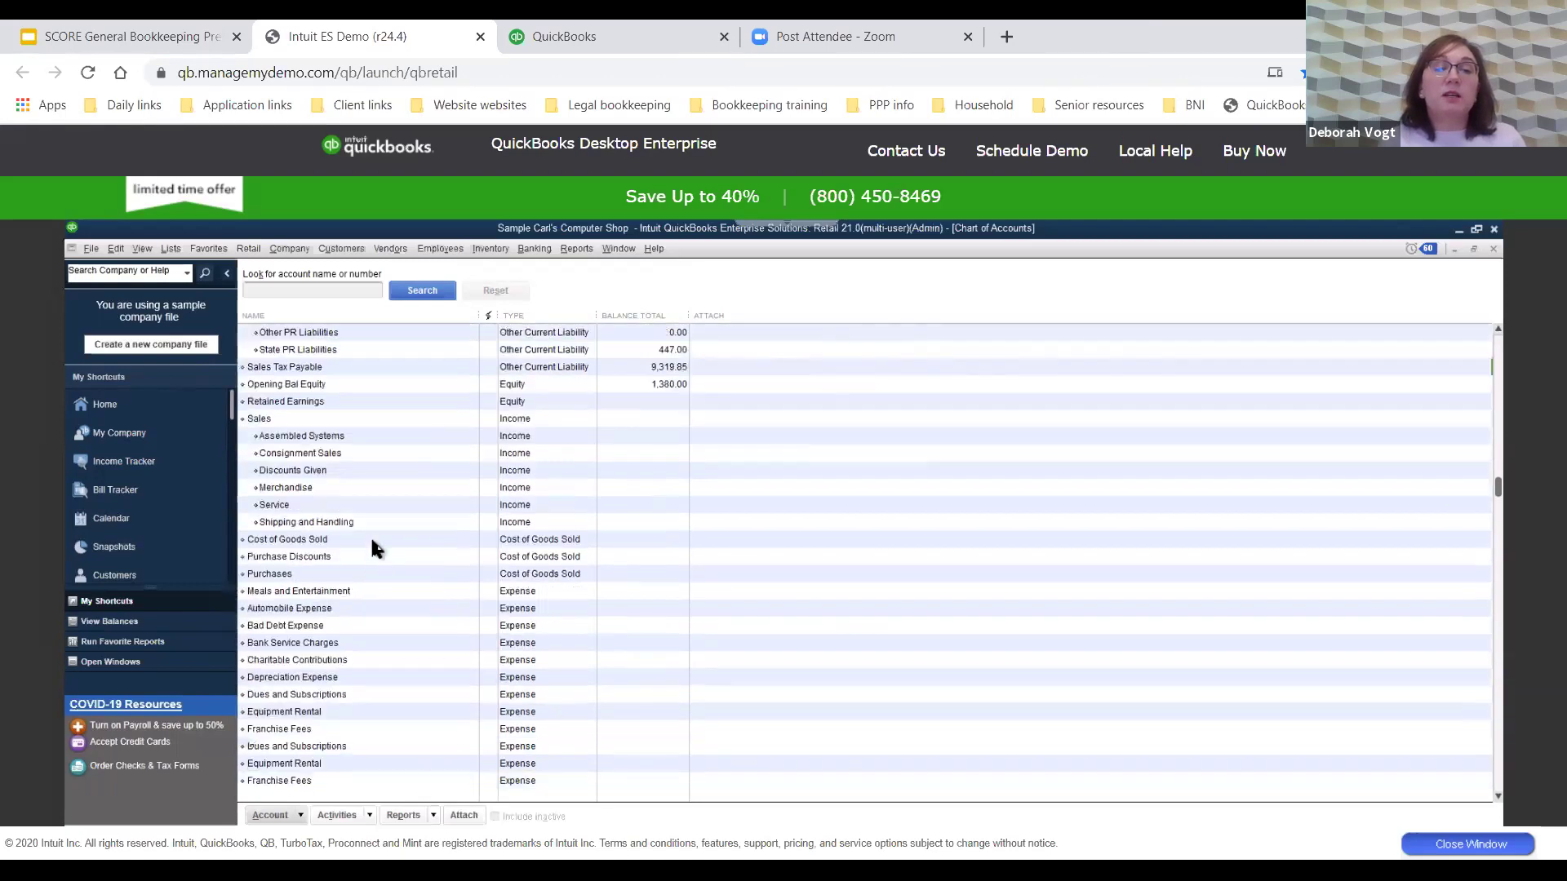
{"action": "scroll", "coordinate": [372, 546], "scroll_direction": "down", "scroll_amount": 2}
{"action": "scroll", "coordinate": [372, 547], "scroll_direction": "down", "scroll_amount": 3}
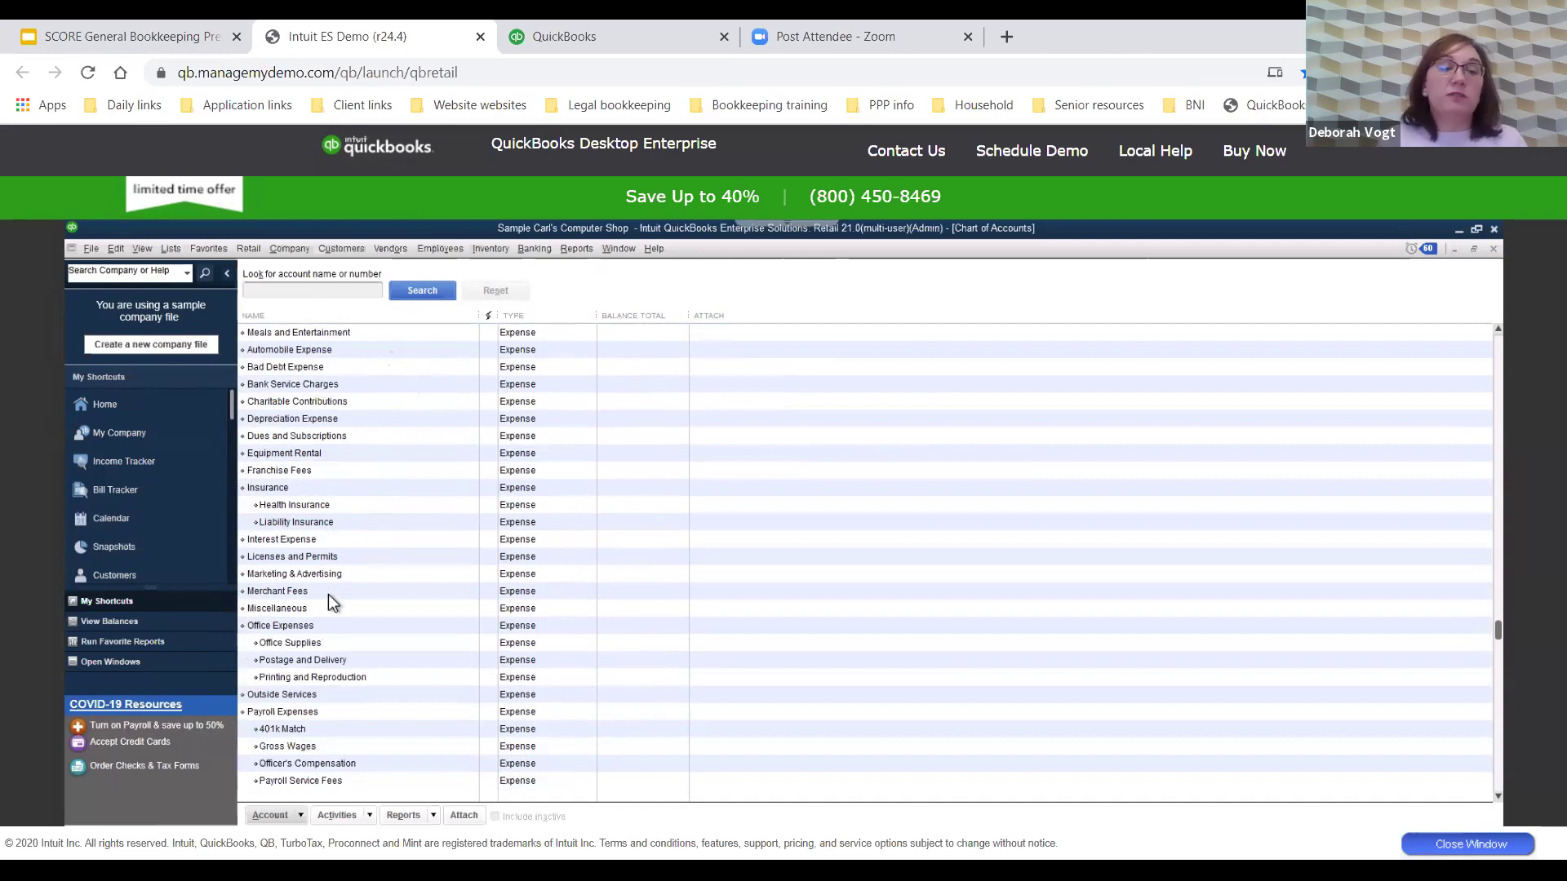
{"action": "scroll", "coordinate": [335, 630], "scroll_direction": "down", "scroll_amount": 4}
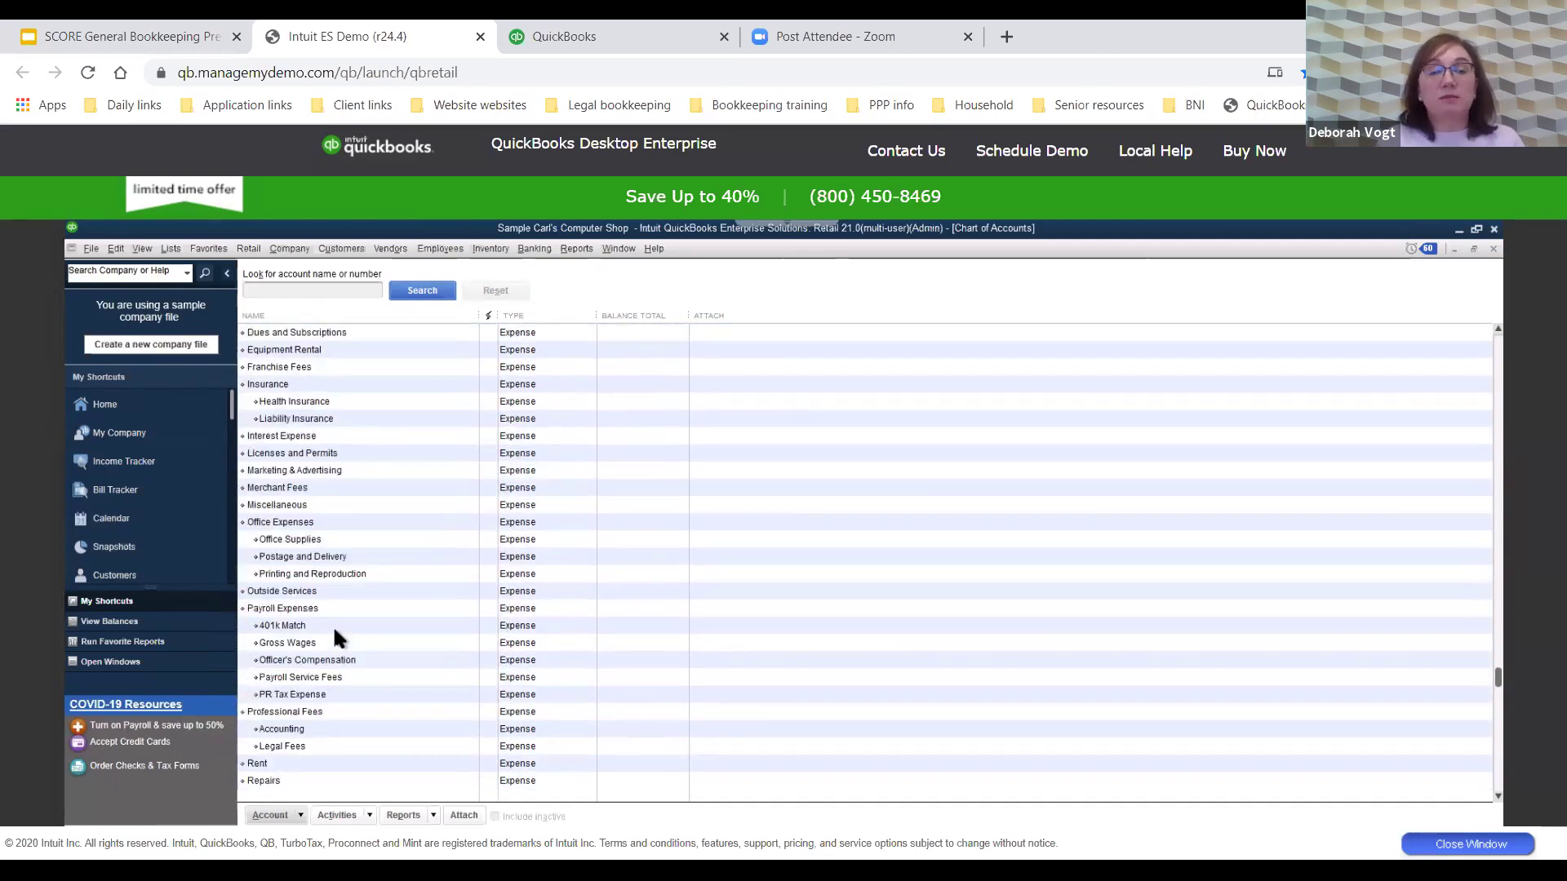
{"action": "scroll", "coordinate": [335, 635], "scroll_direction": "down", "scroll_amount": 2}
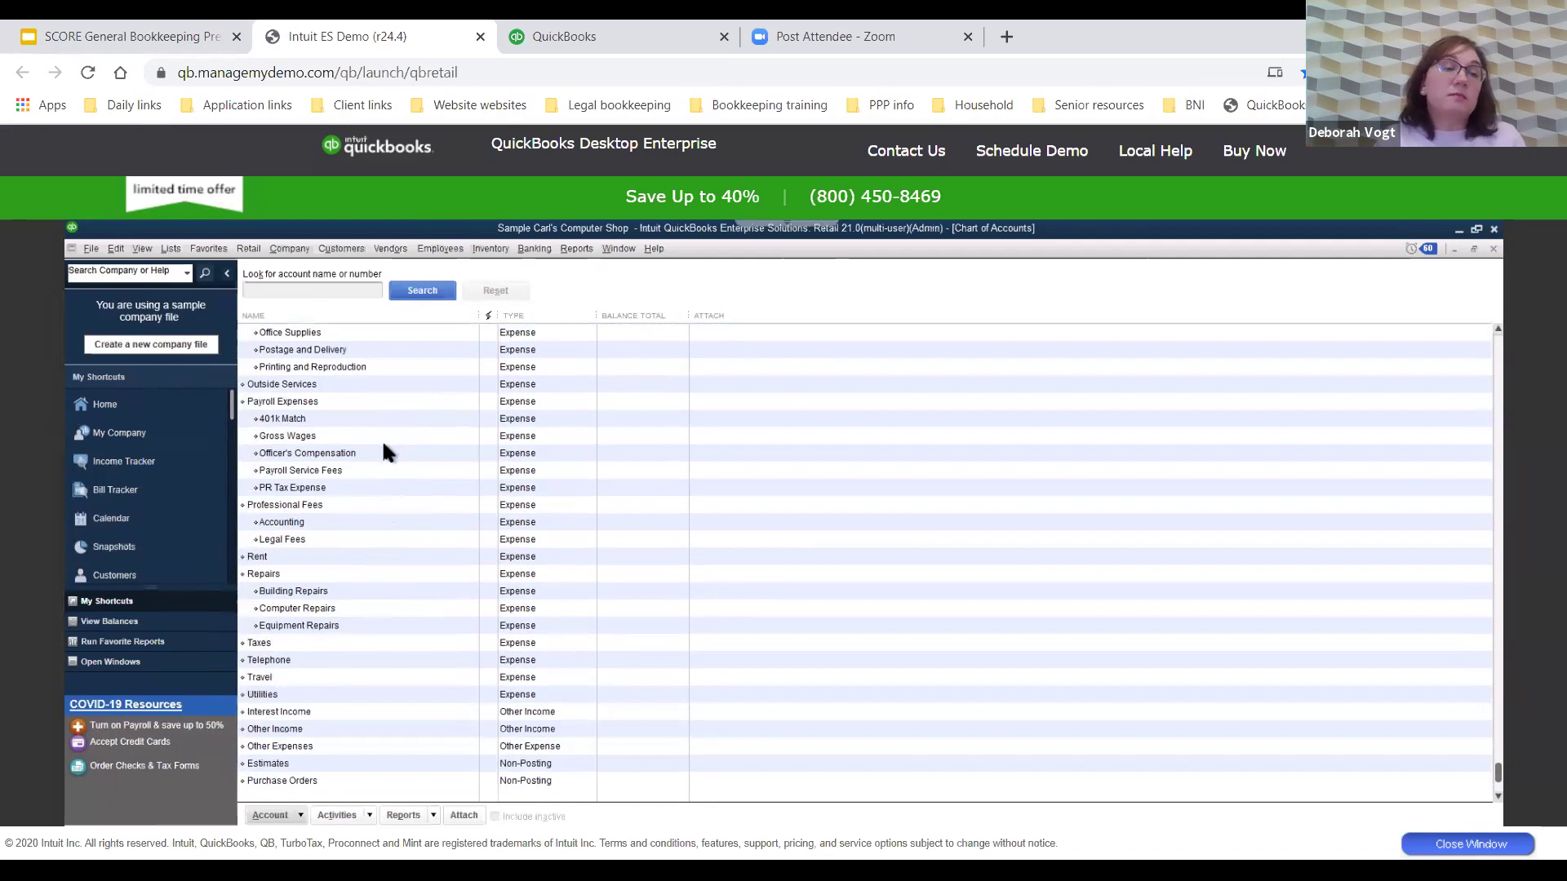
{"action": "scroll", "coordinate": [364, 638], "scroll_direction": "down", "scroll_amount": 1}
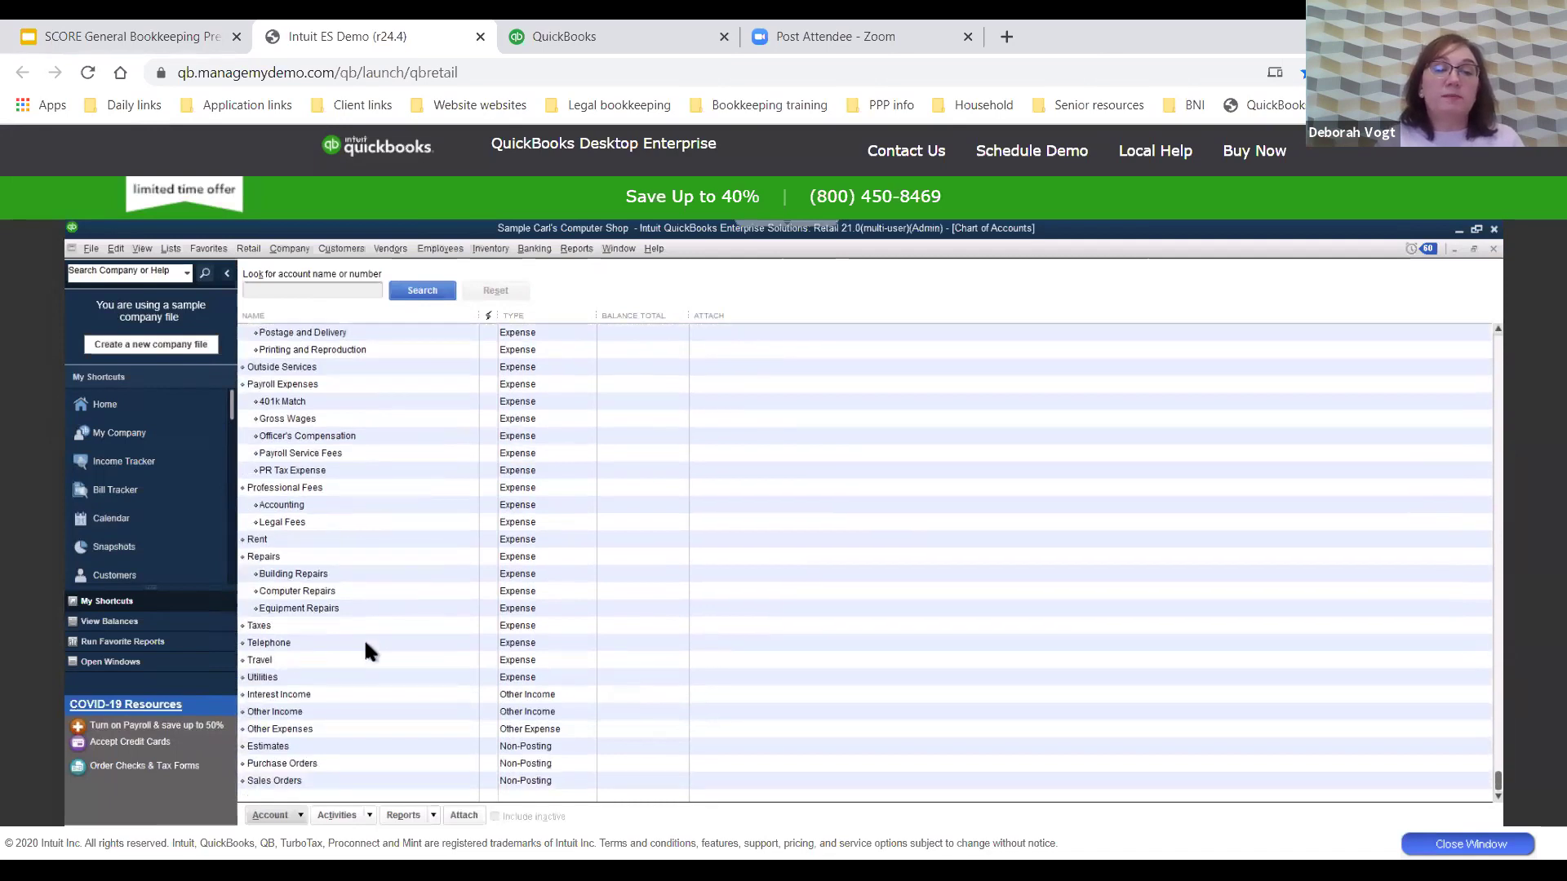
Check which actions are available for managing accounts in the Chart of Accounts, and return to the home page
{"action": "left_click", "coordinate": [297, 812]}
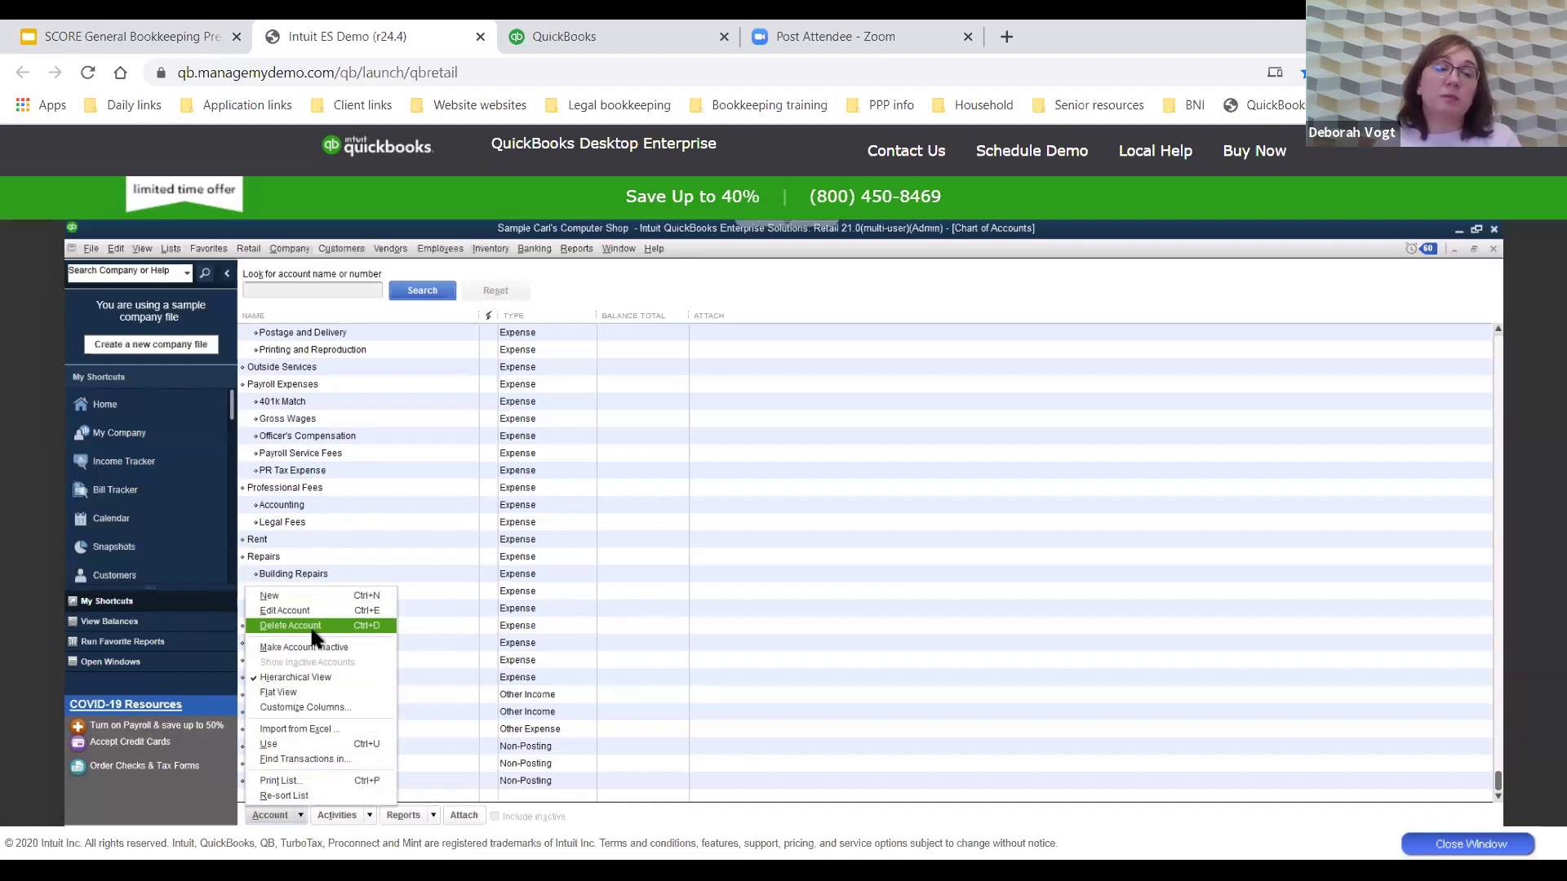
{"action": "left_click", "coordinate": [450, 608]}
{"action": "scroll", "coordinate": [451, 608], "scroll_direction": "up", "scroll_amount": 6}
{"action": "scroll", "coordinate": [451, 614], "scroll_direction": "up", "scroll_amount": 10}
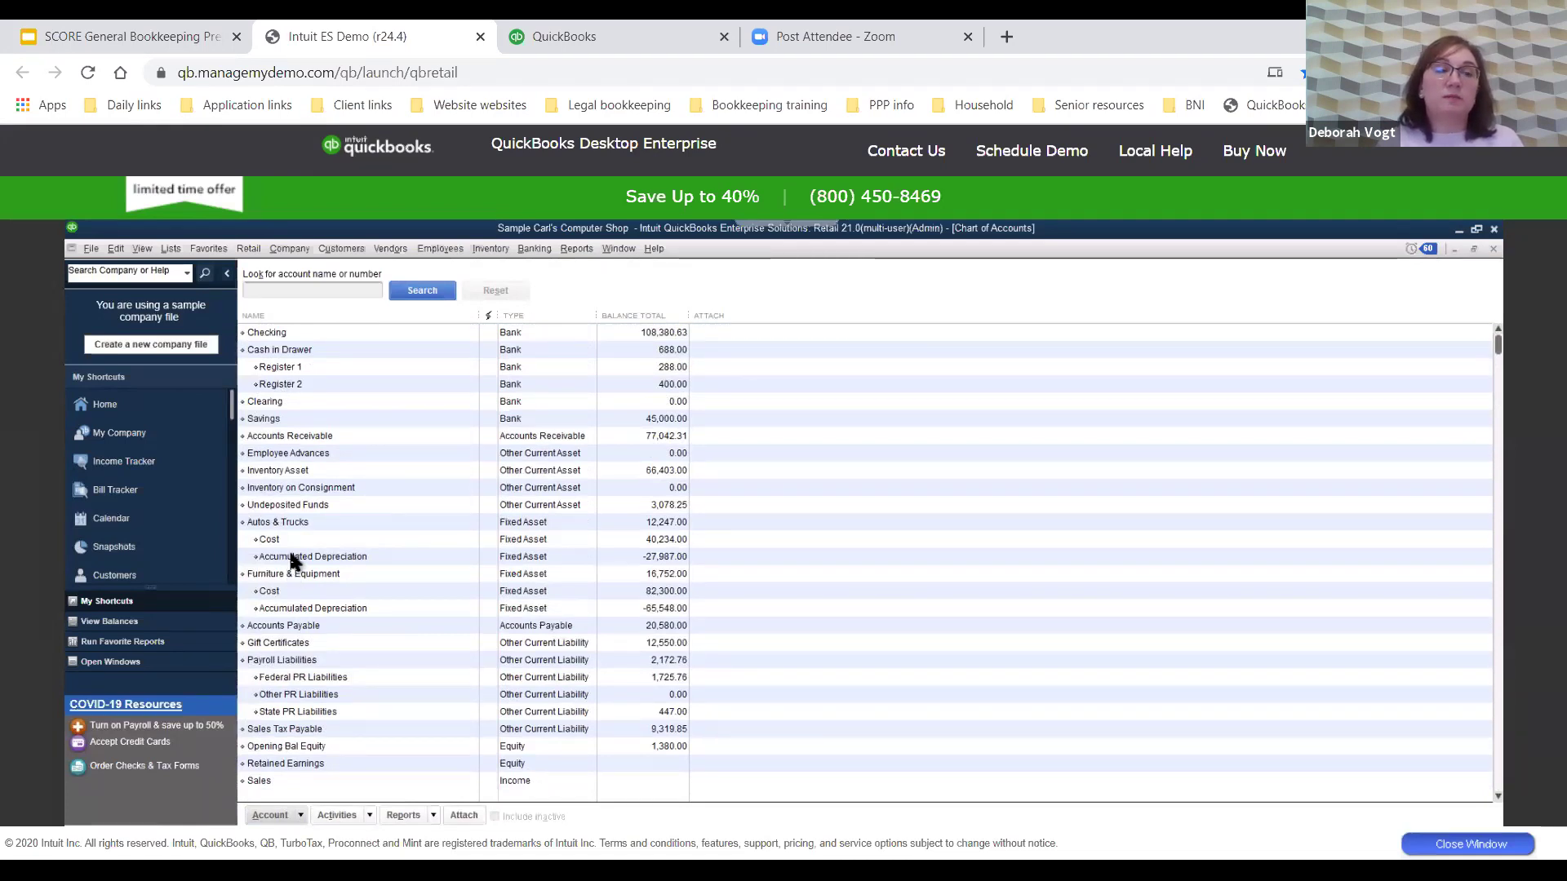
{"action": "left_click", "coordinate": [122, 405]}
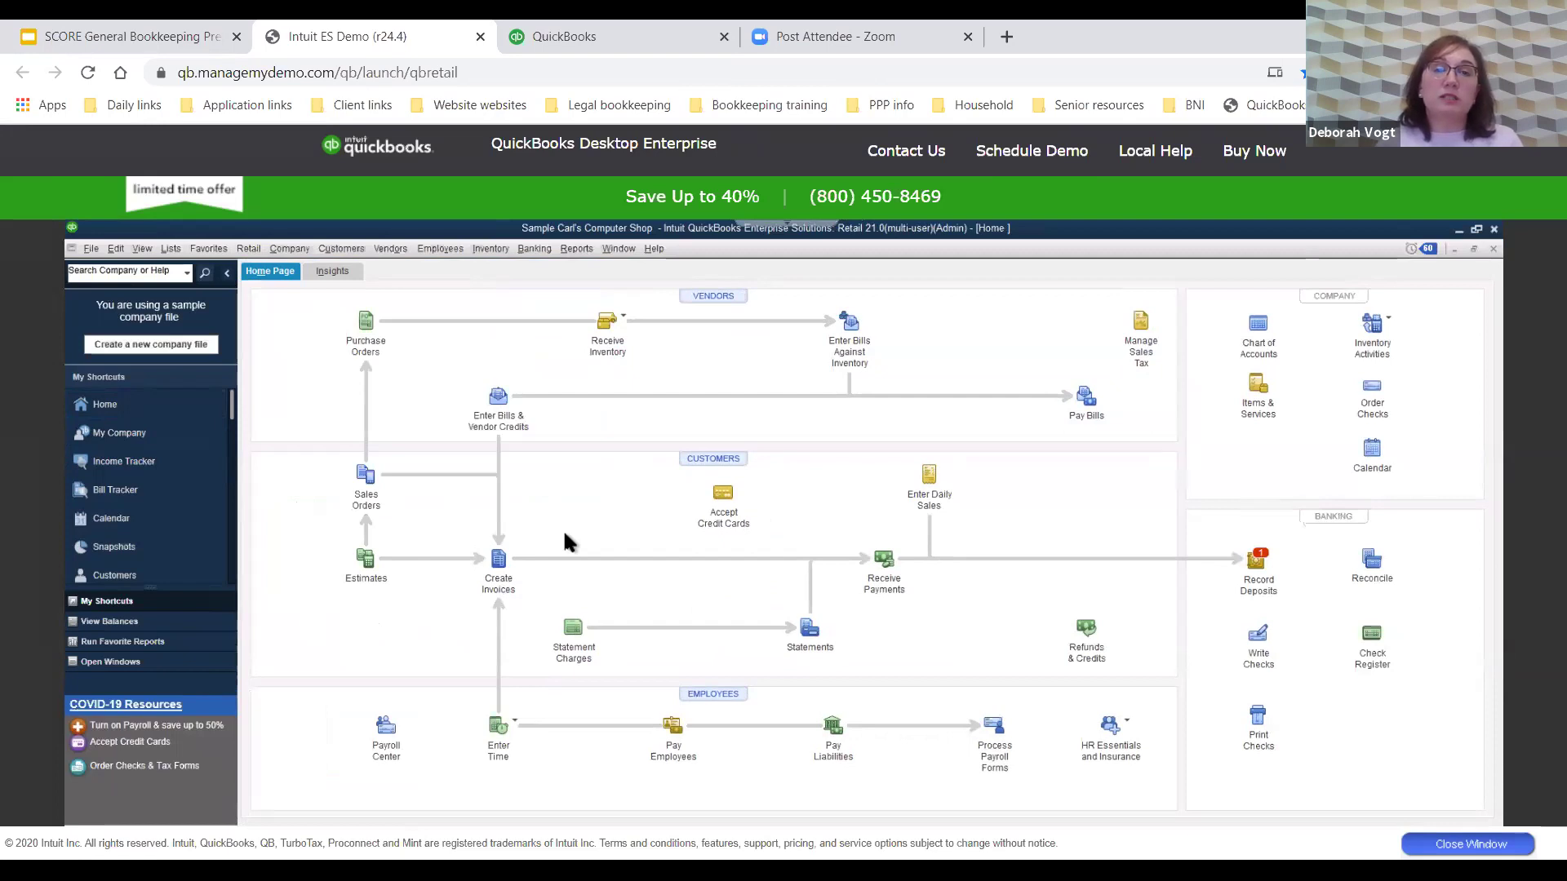
Start a new vendor bill and select Bayshore Water as the vendor
{"action": "left_click", "coordinate": [498, 398]}
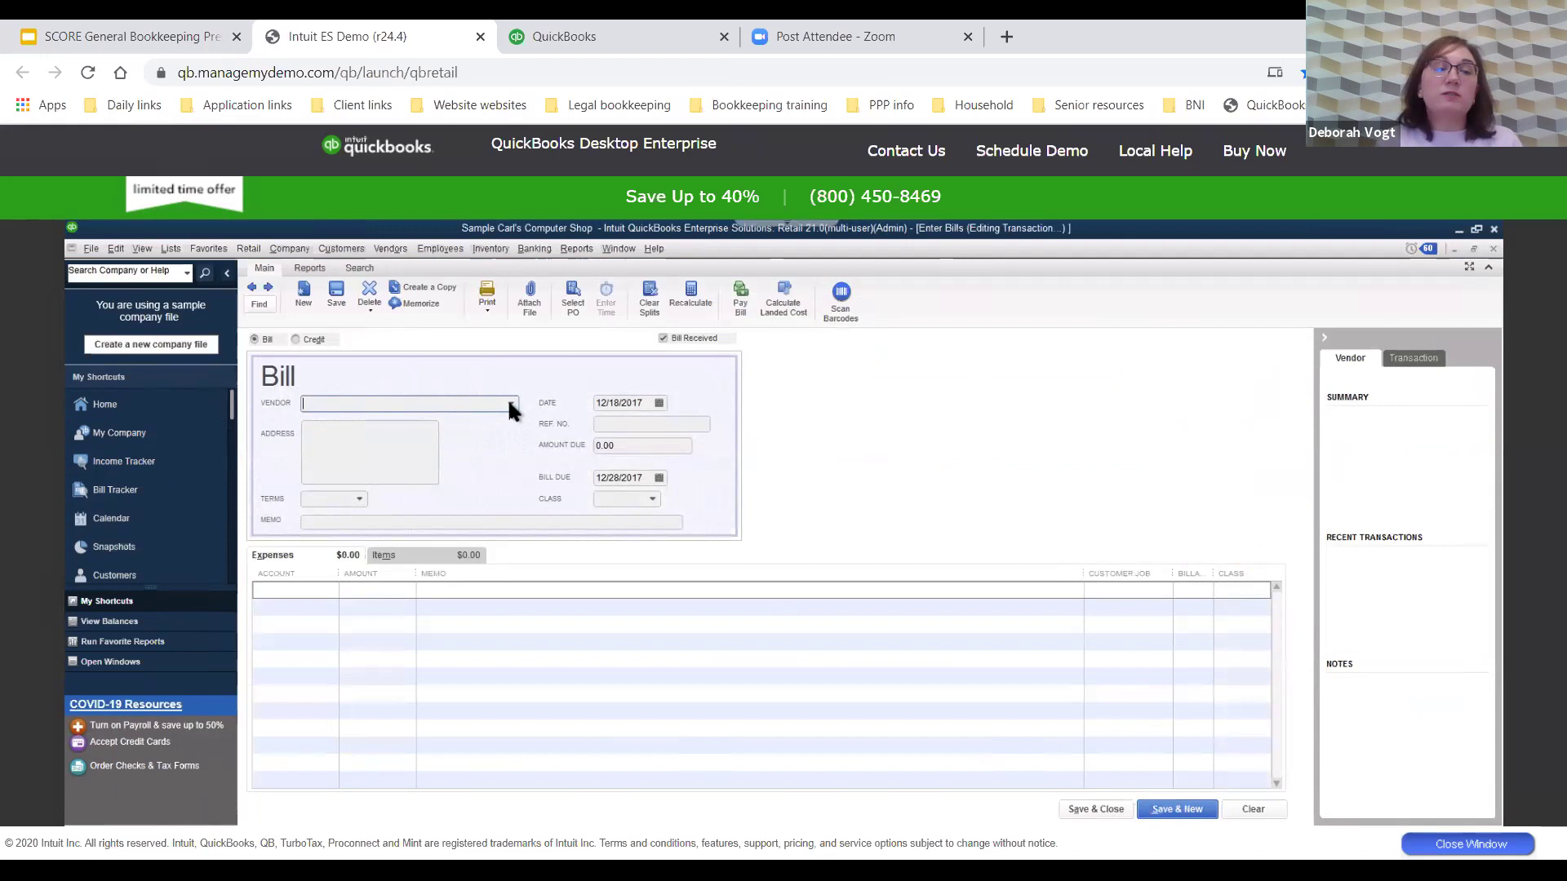
{"action": "left_click", "coordinate": [509, 403]}
{"action": "left_click", "coordinate": [417, 424]}
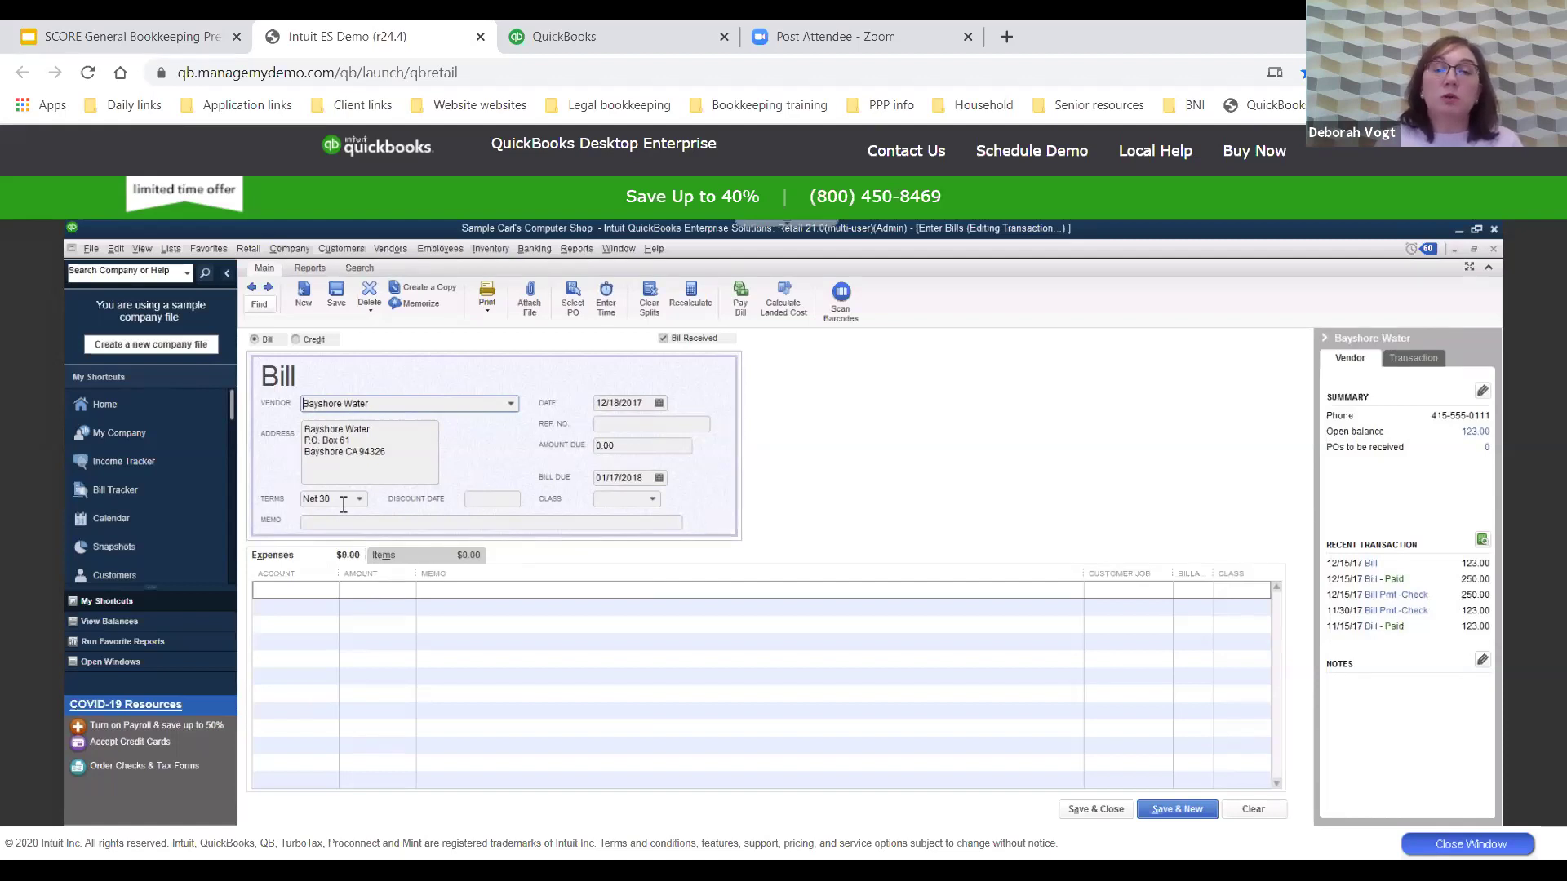
Enter reference number 38839 and an amount due of 500.00 on the Bayshore Water bill
{"action": "left_click", "coordinate": [634, 424]}
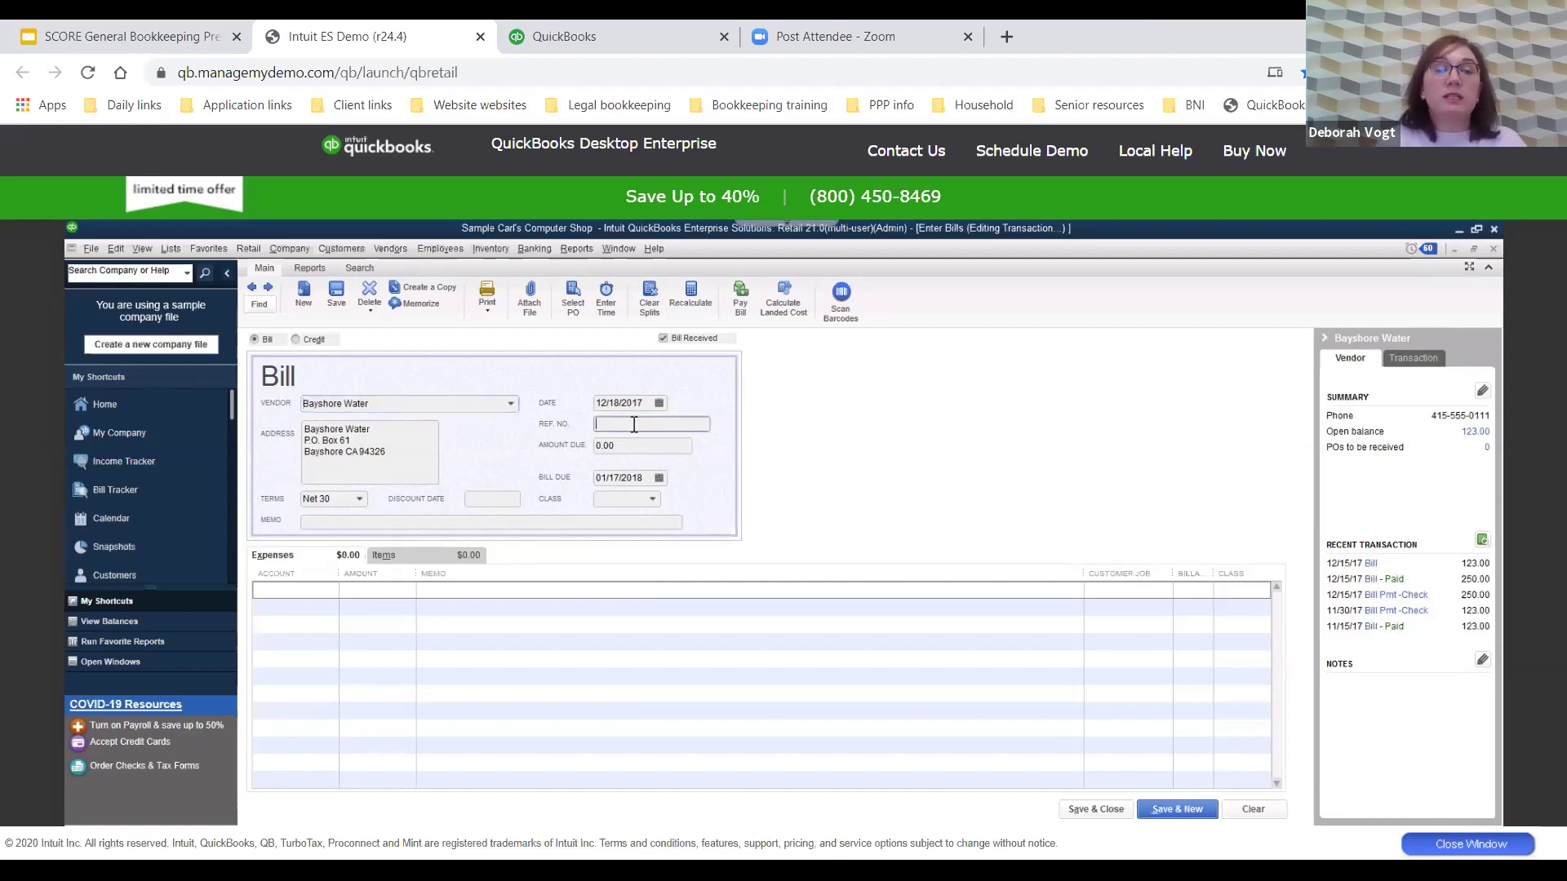
{"action": "type", "text": "38839"}
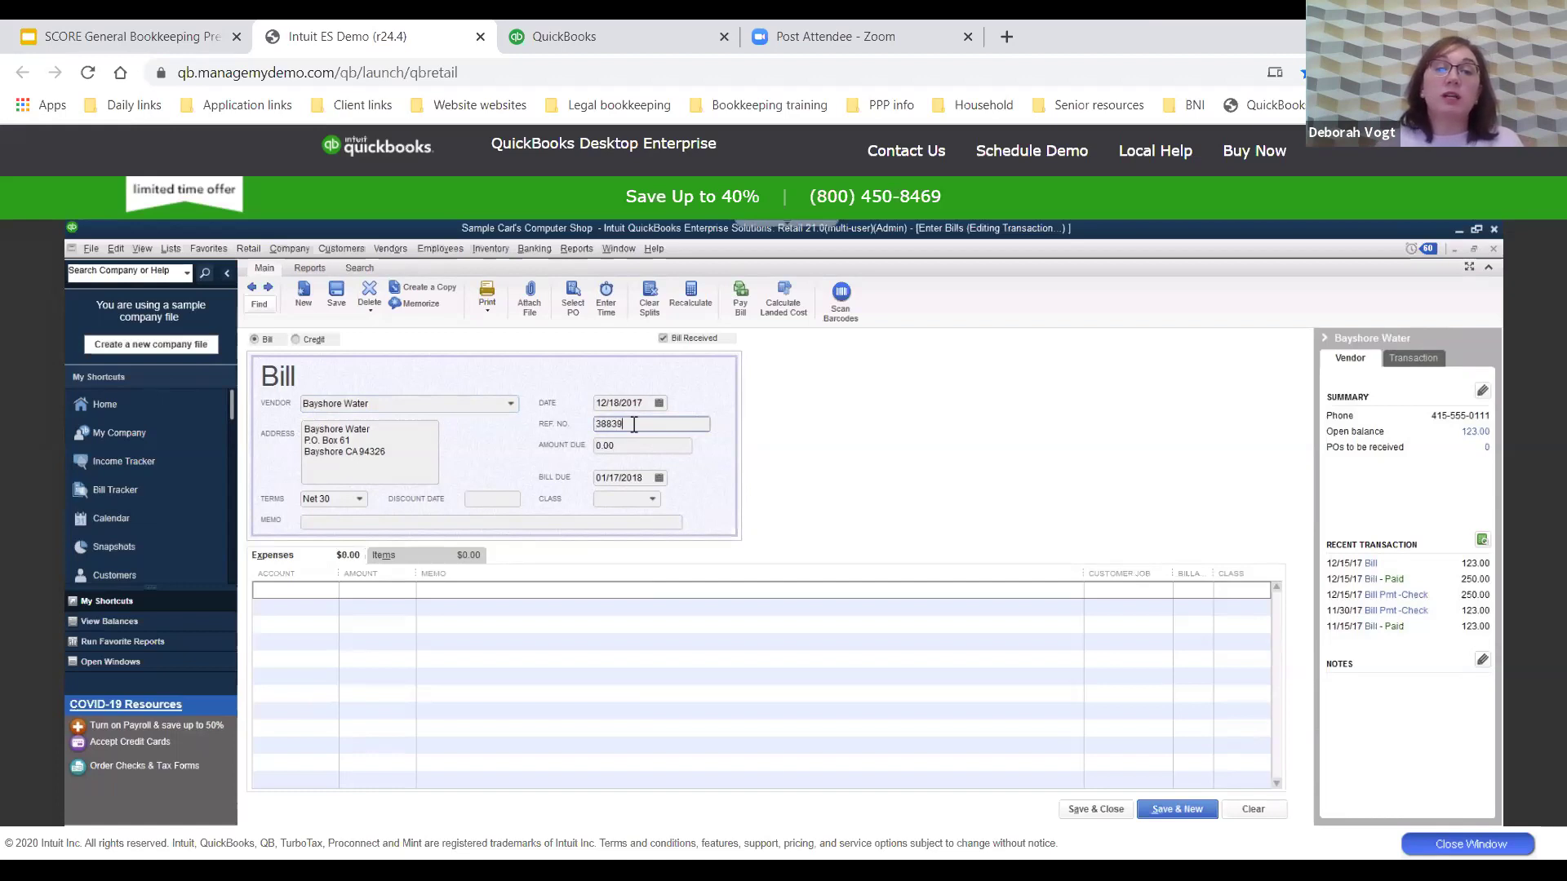
{"action": "left_click", "coordinate": [632, 451]}
{"action": "key", "text": "BackSpace"}
{"action": "key", "text": "BackSpace"}
{"action": "key", "text": "BackSpace"}
{"action": "key", "text": "BackSpace"}
{"action": "type", "text": "500"}
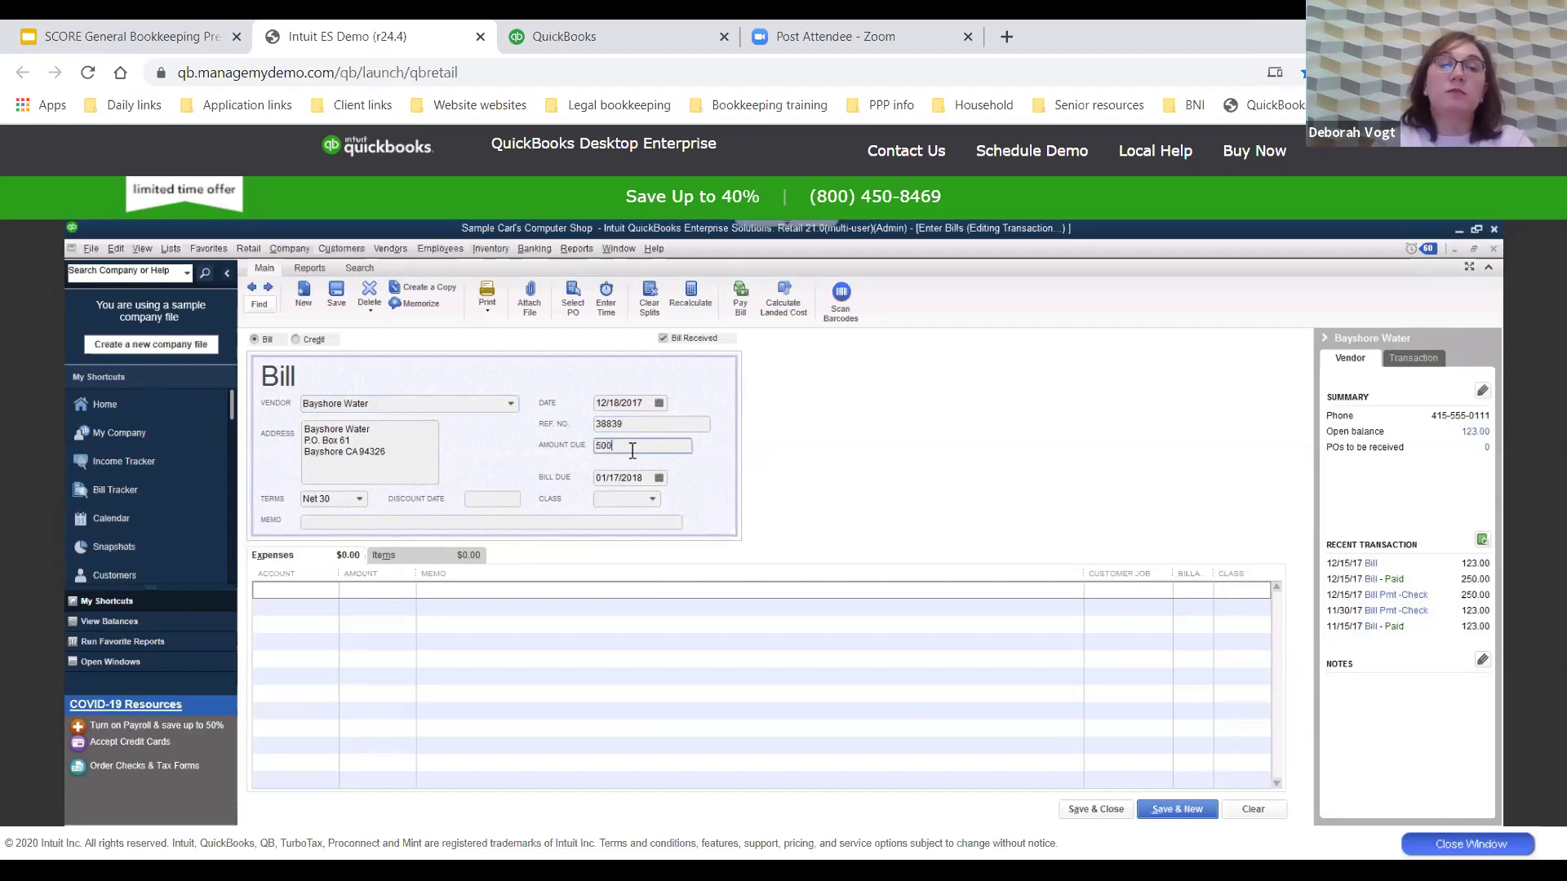
{"action": "type", "text": ".00"}
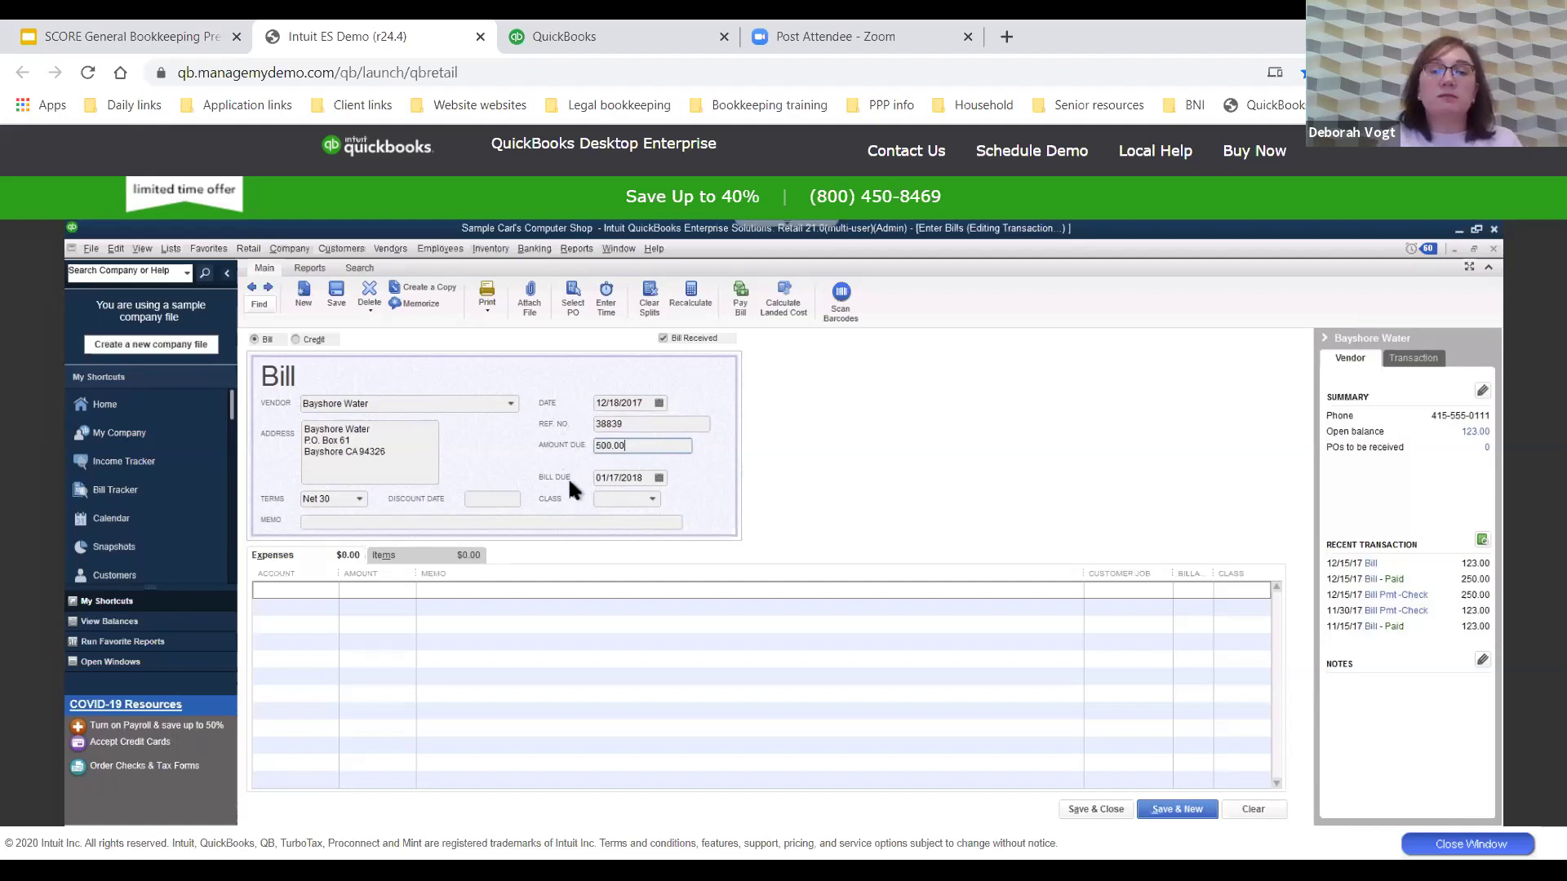
{"action": "left_click", "coordinate": [342, 523]}
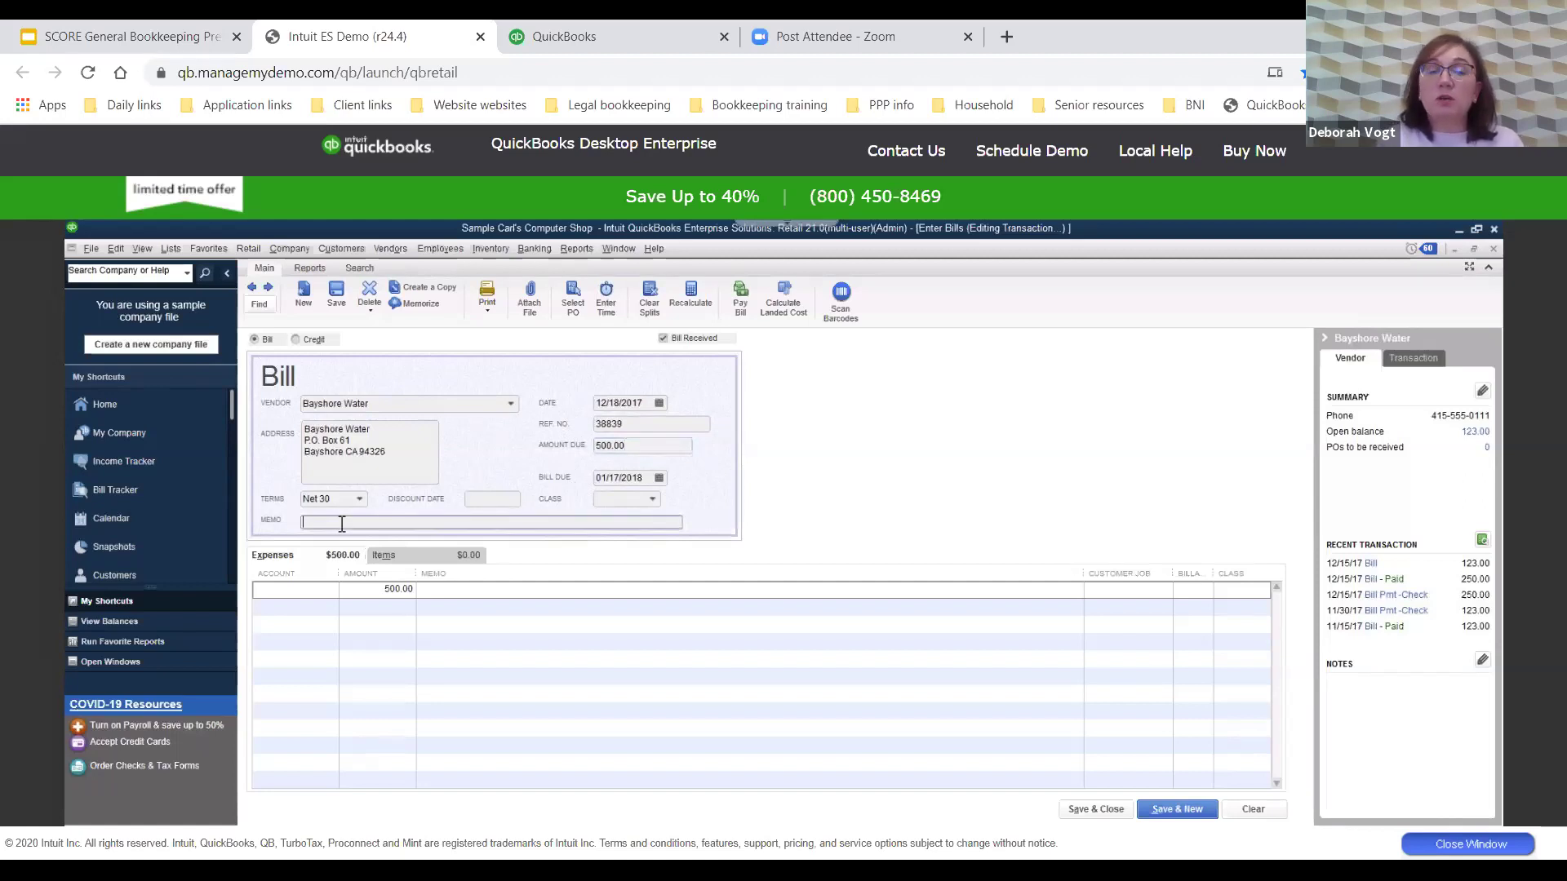
Assign the bill's first expense line to the Utilities account
{"action": "left_click", "coordinate": [316, 589]}
{"action": "type", "text": "Utilities"}
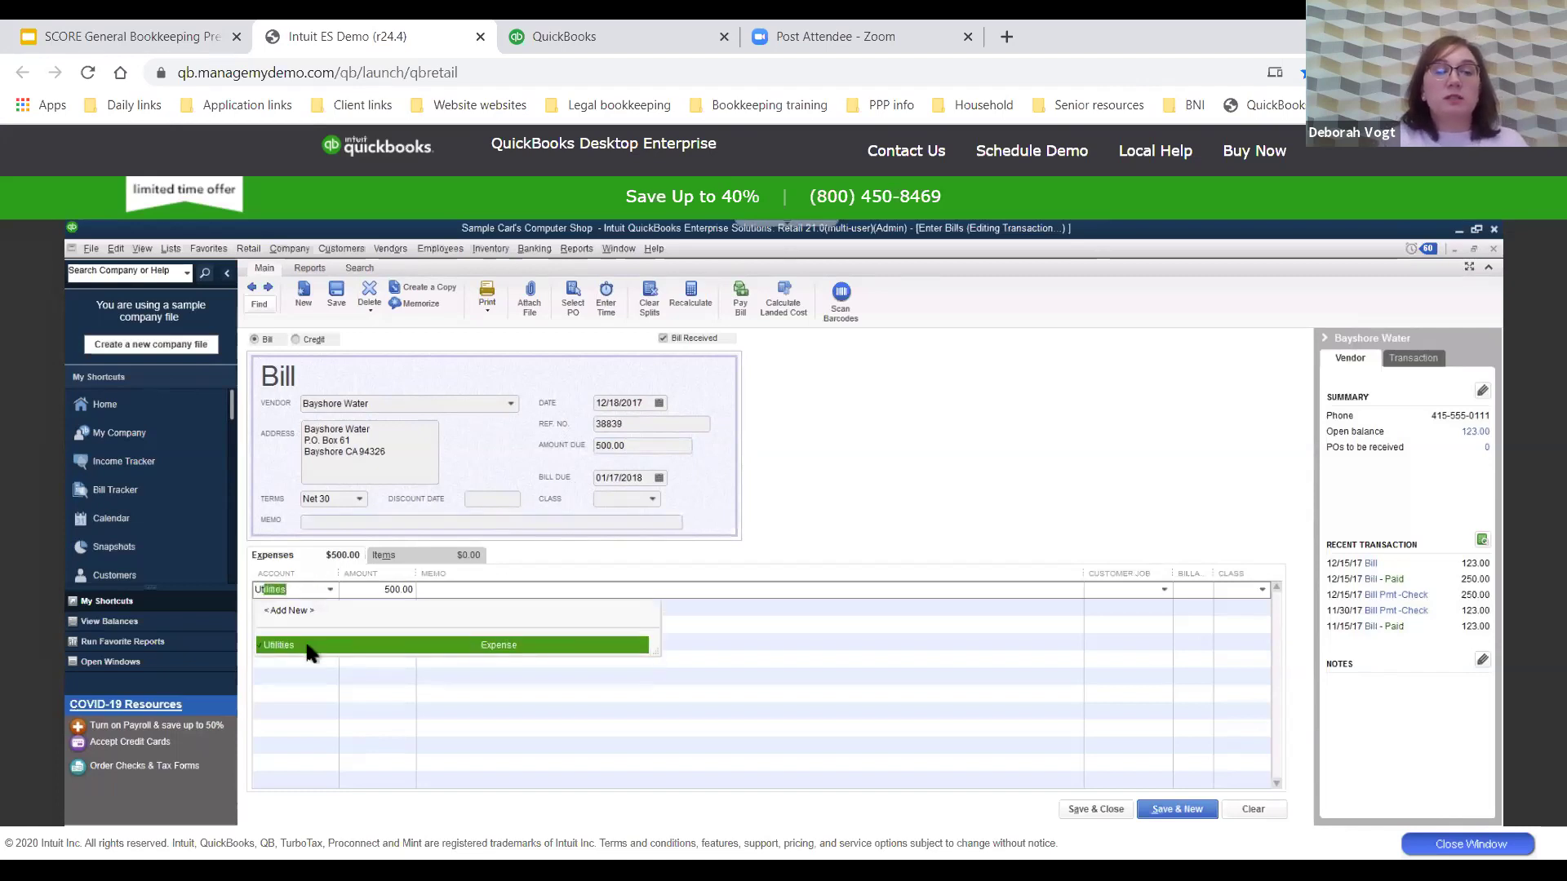
{"action": "left_click", "coordinate": [310, 646]}
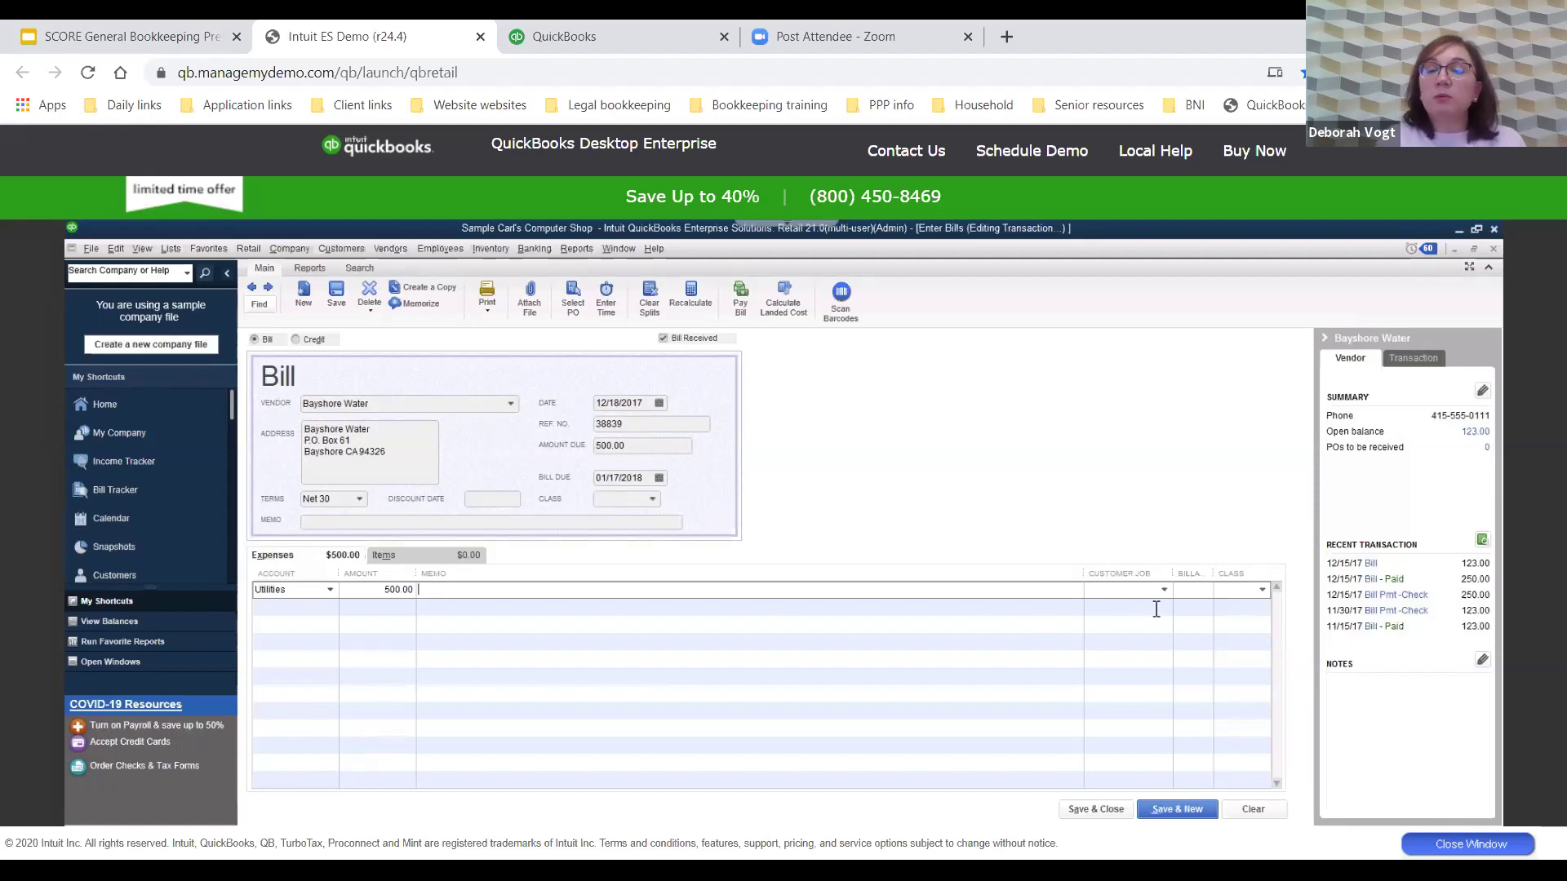
Set the first Utilities expense line to 250.00 and assign it to the Bayshore Store class
{"action": "left_click", "coordinate": [410, 589]}
{"action": "type", "text": "250.00"}
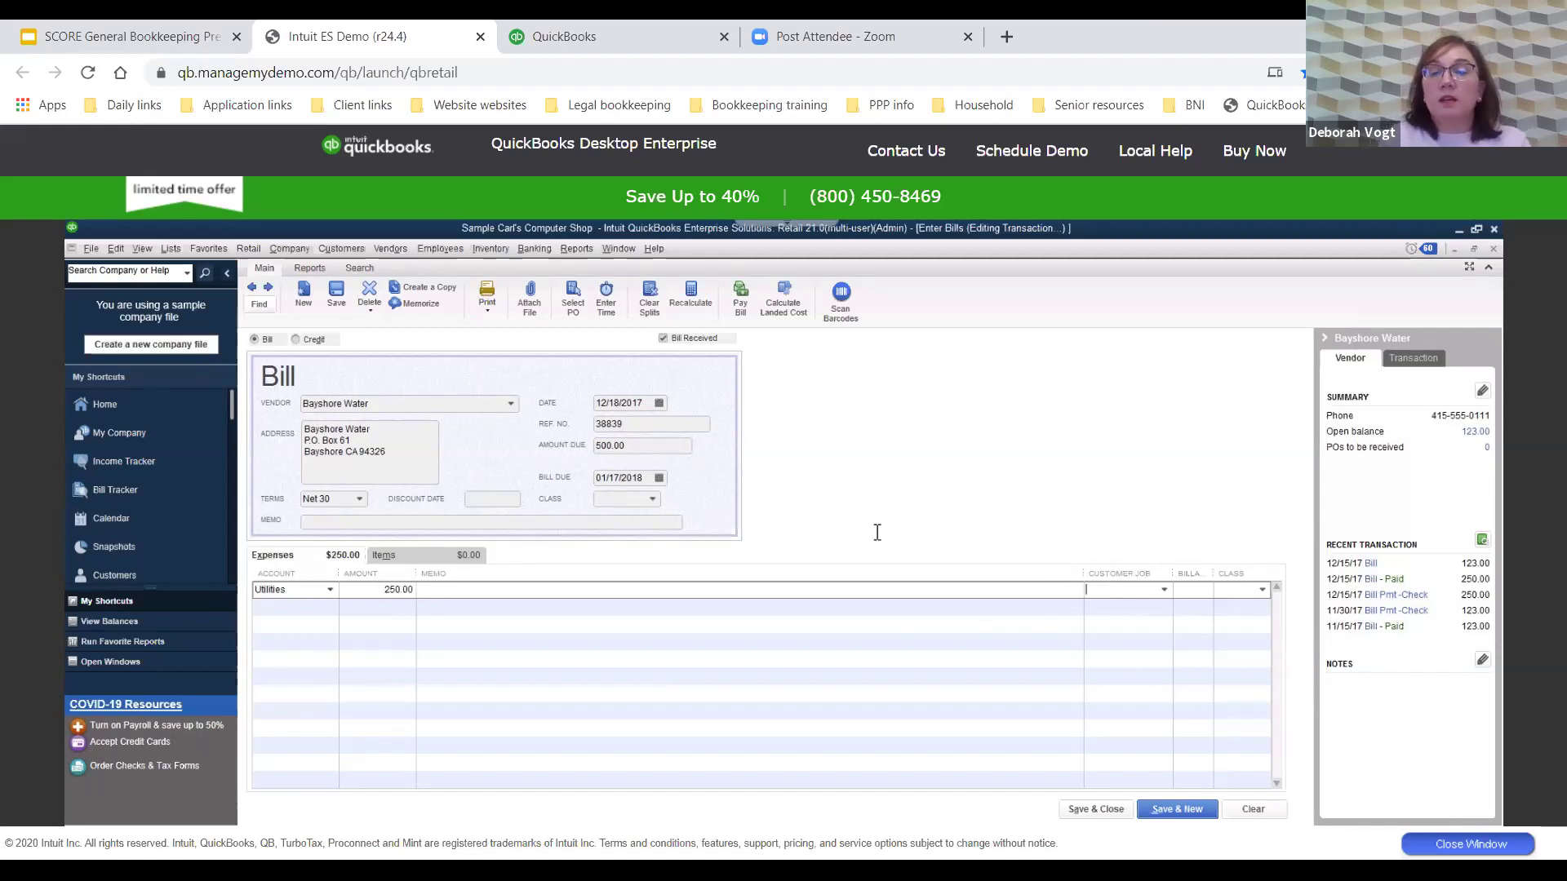
{"action": "left_click", "coordinate": [1263, 589]}
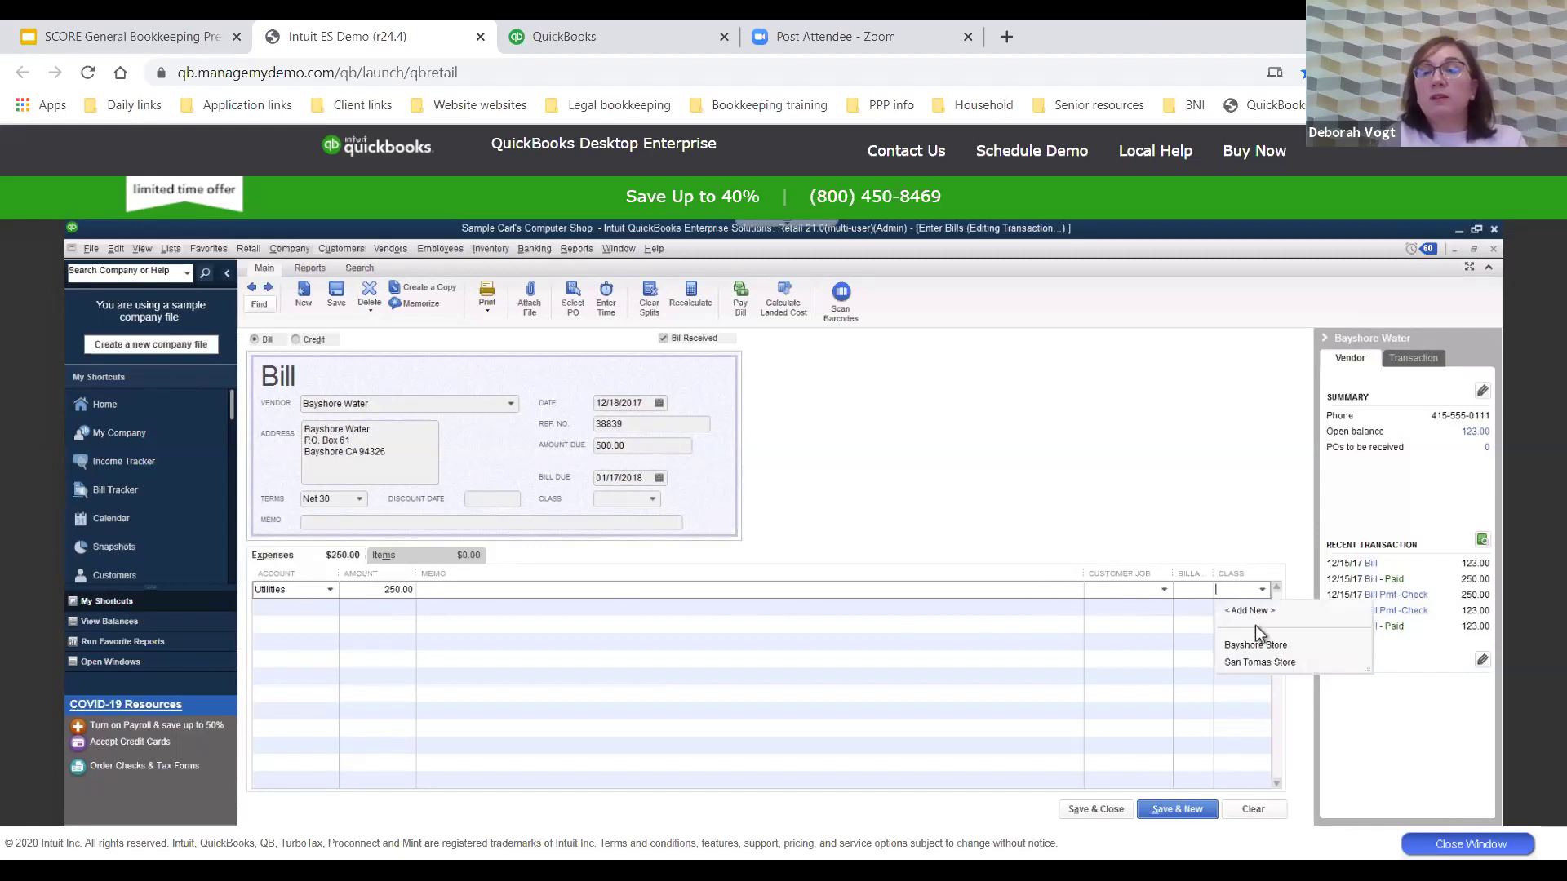
{"action": "left_click", "coordinate": [1249, 650]}
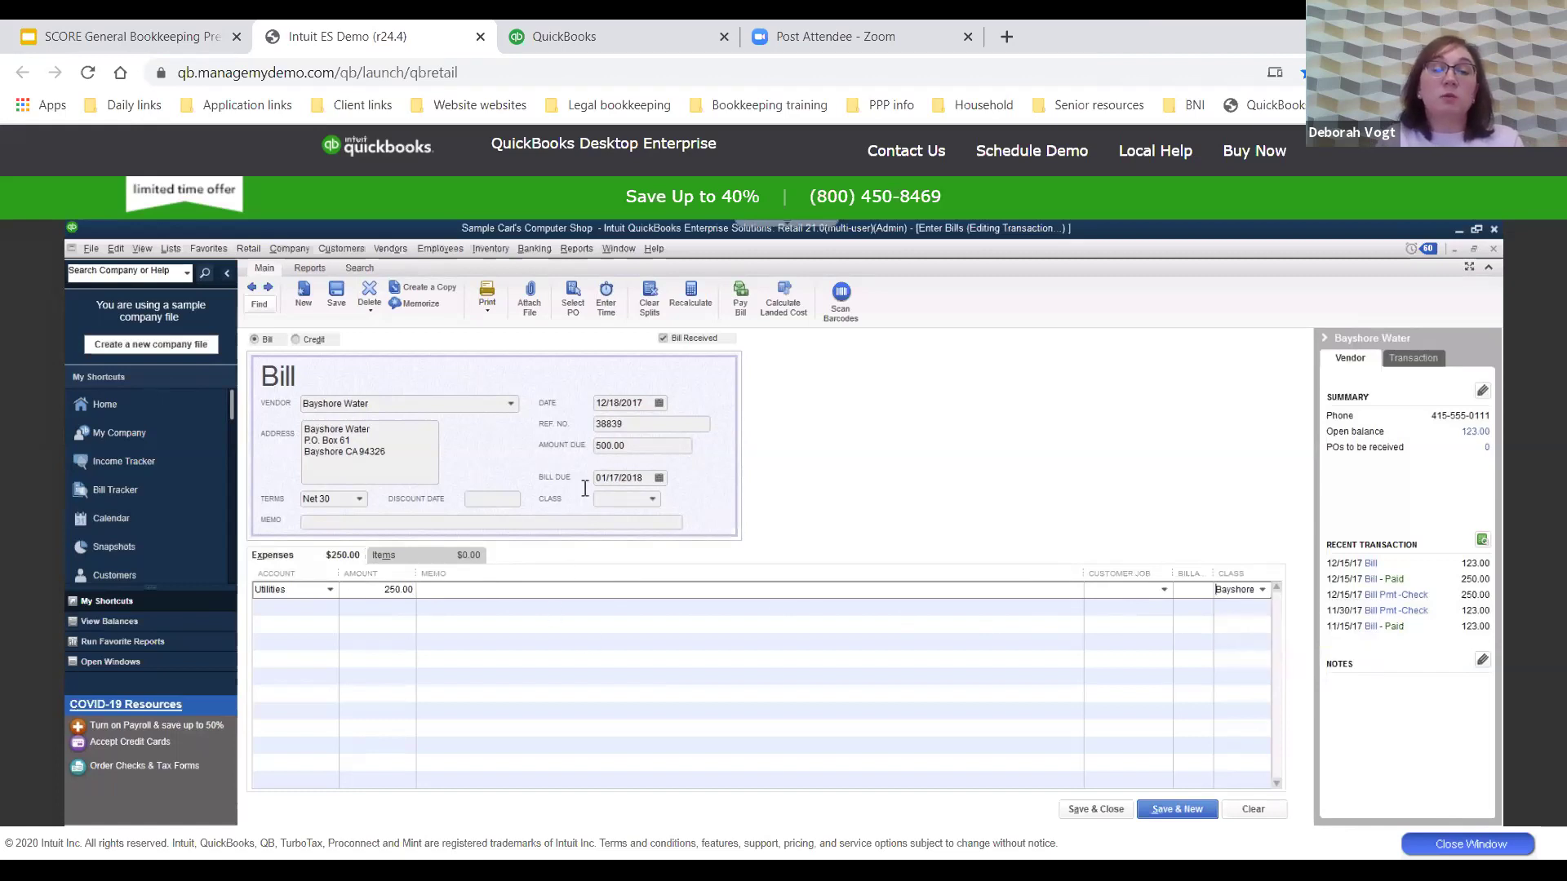
Add a second Utilities expense line for the remaining 250.00 under the San Tomas Store class, and save and close the bill
{"action": "left_click", "coordinate": [279, 608]}
{"action": "type", "text": "Utilities"}
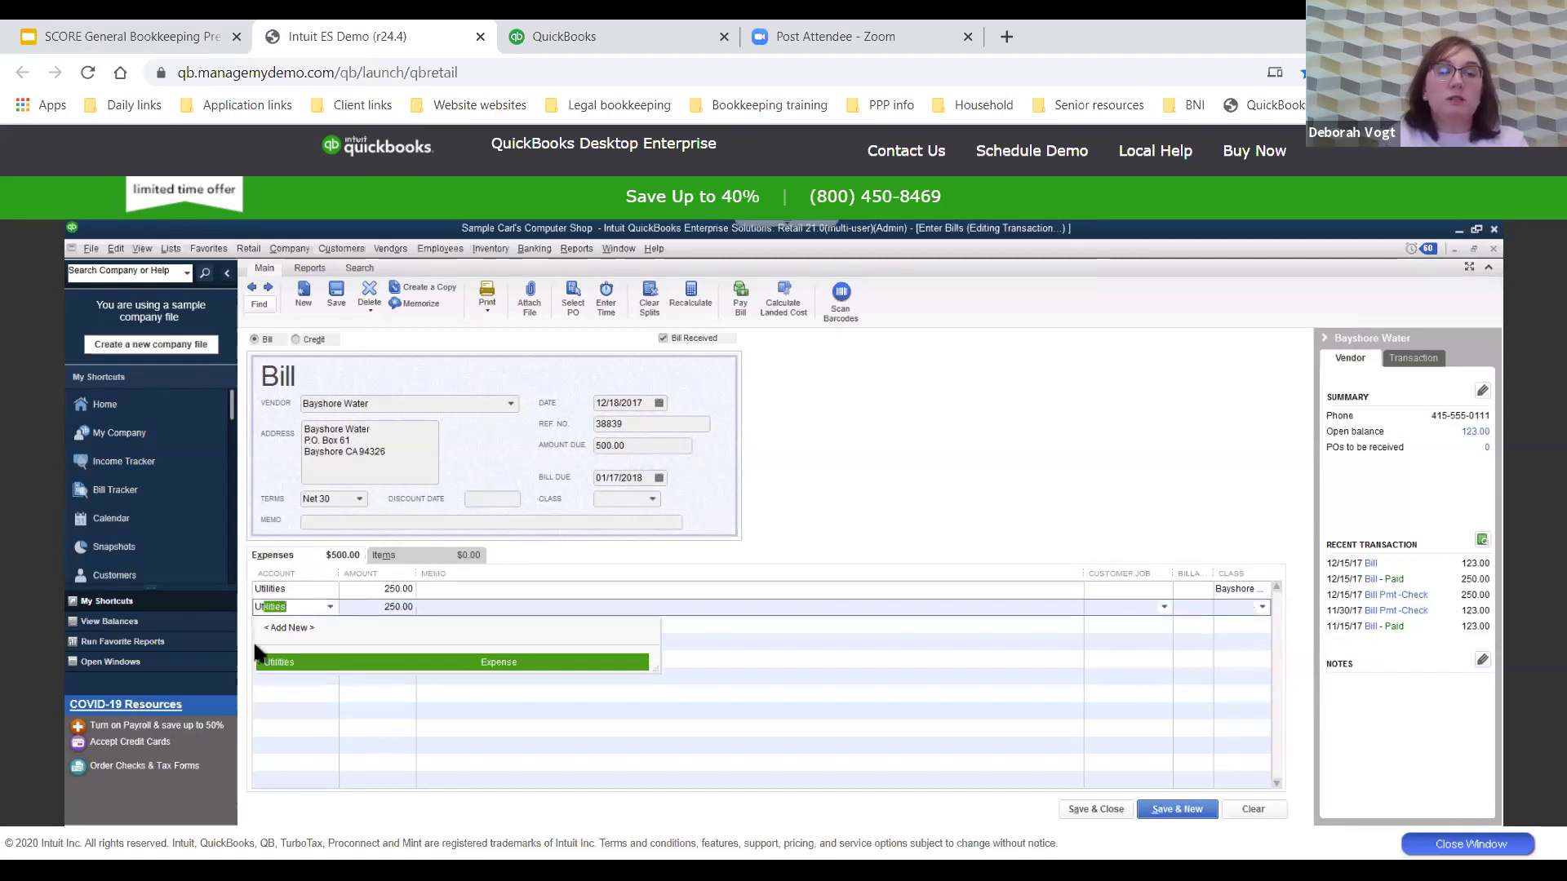
{"action": "left_click", "coordinate": [279, 663]}
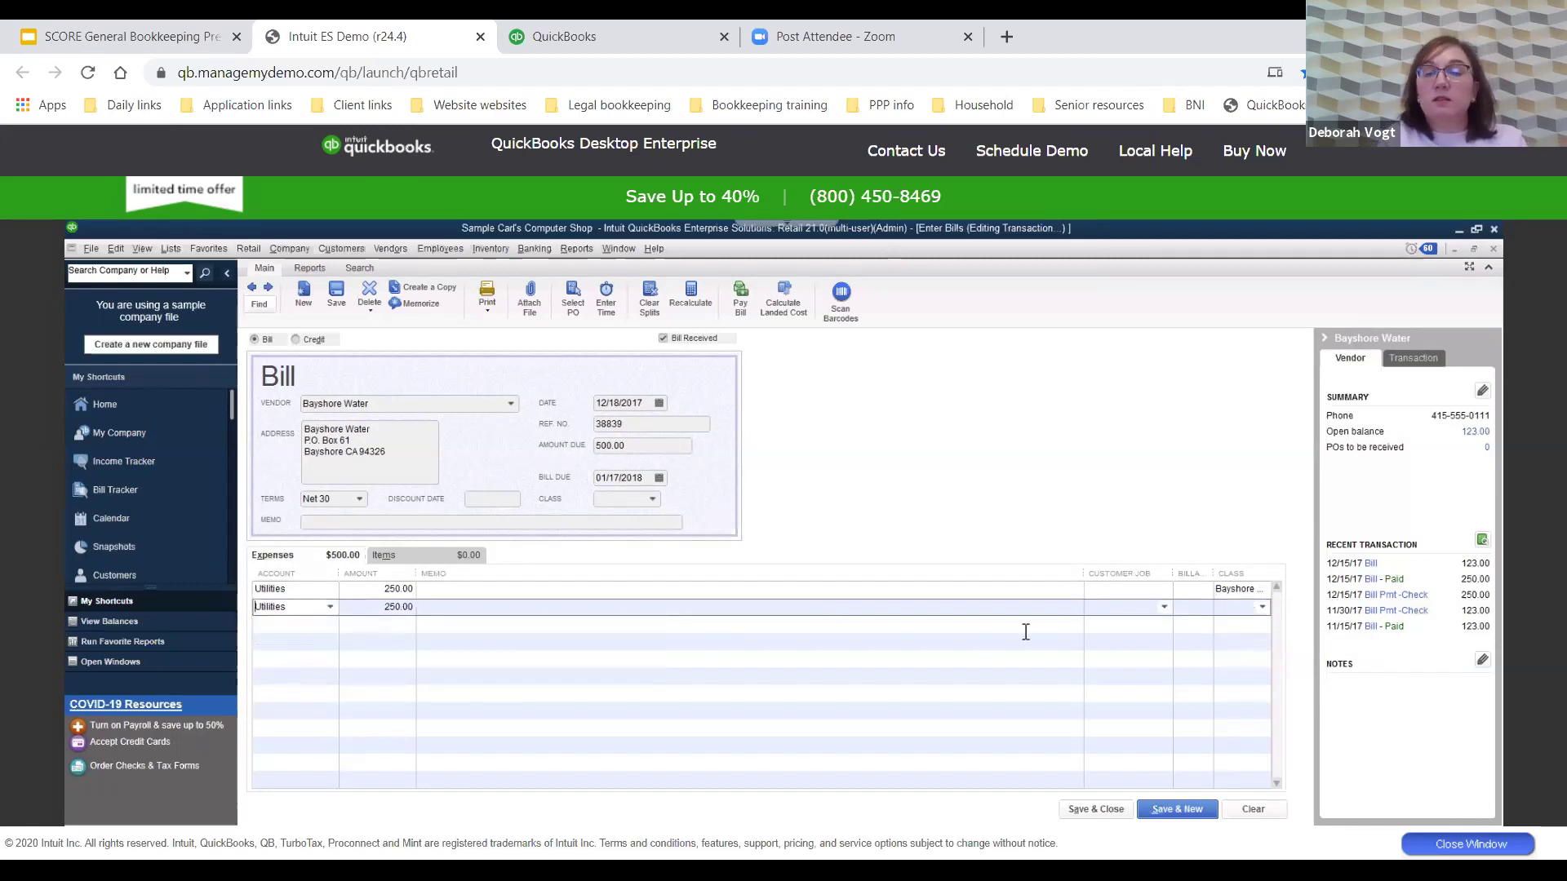
{"action": "left_click", "coordinate": [1262, 607]}
{"action": "left_click", "coordinate": [1248, 682]}
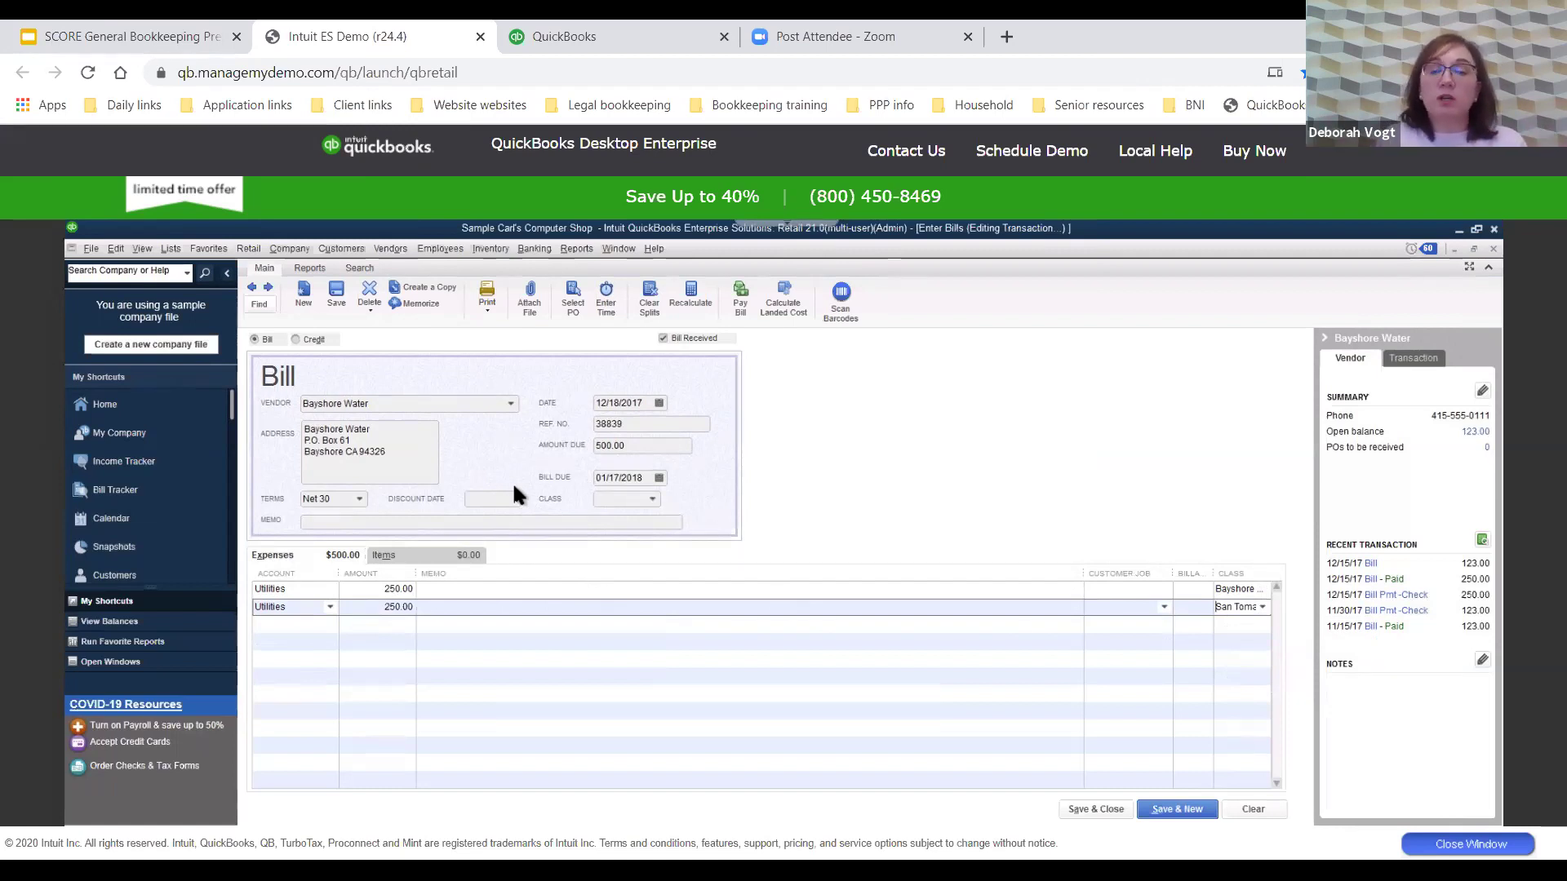
{"action": "left_click", "coordinate": [1092, 808]}
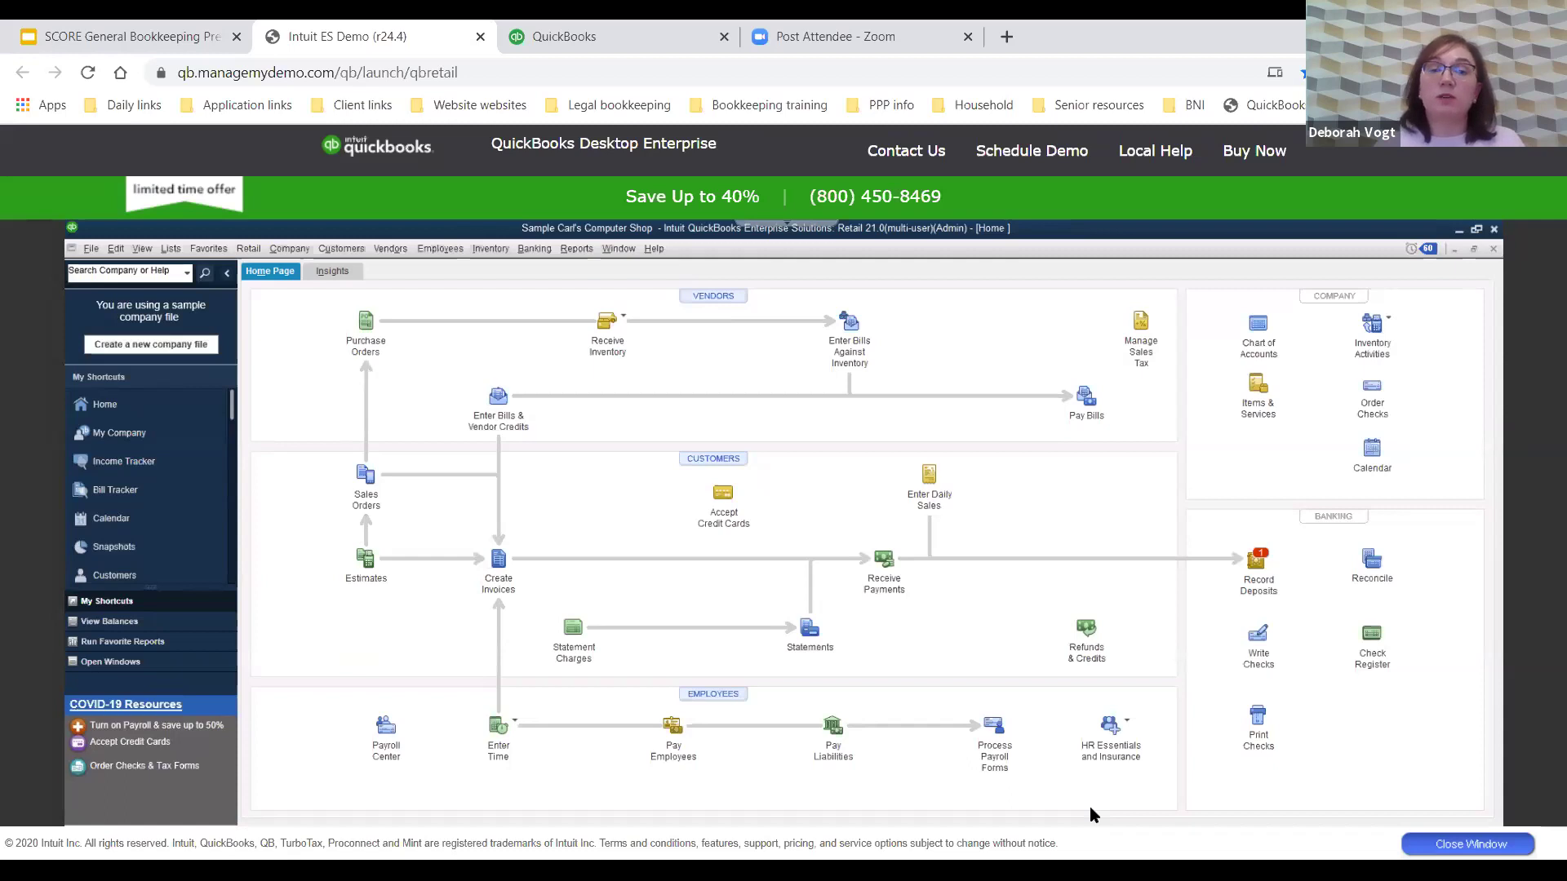
Pay the 500.00 Bayshore Water bill with reference number 38839 by check from the Checking account, and finish without printing checks
{"action": "left_click", "coordinate": [1085, 400]}
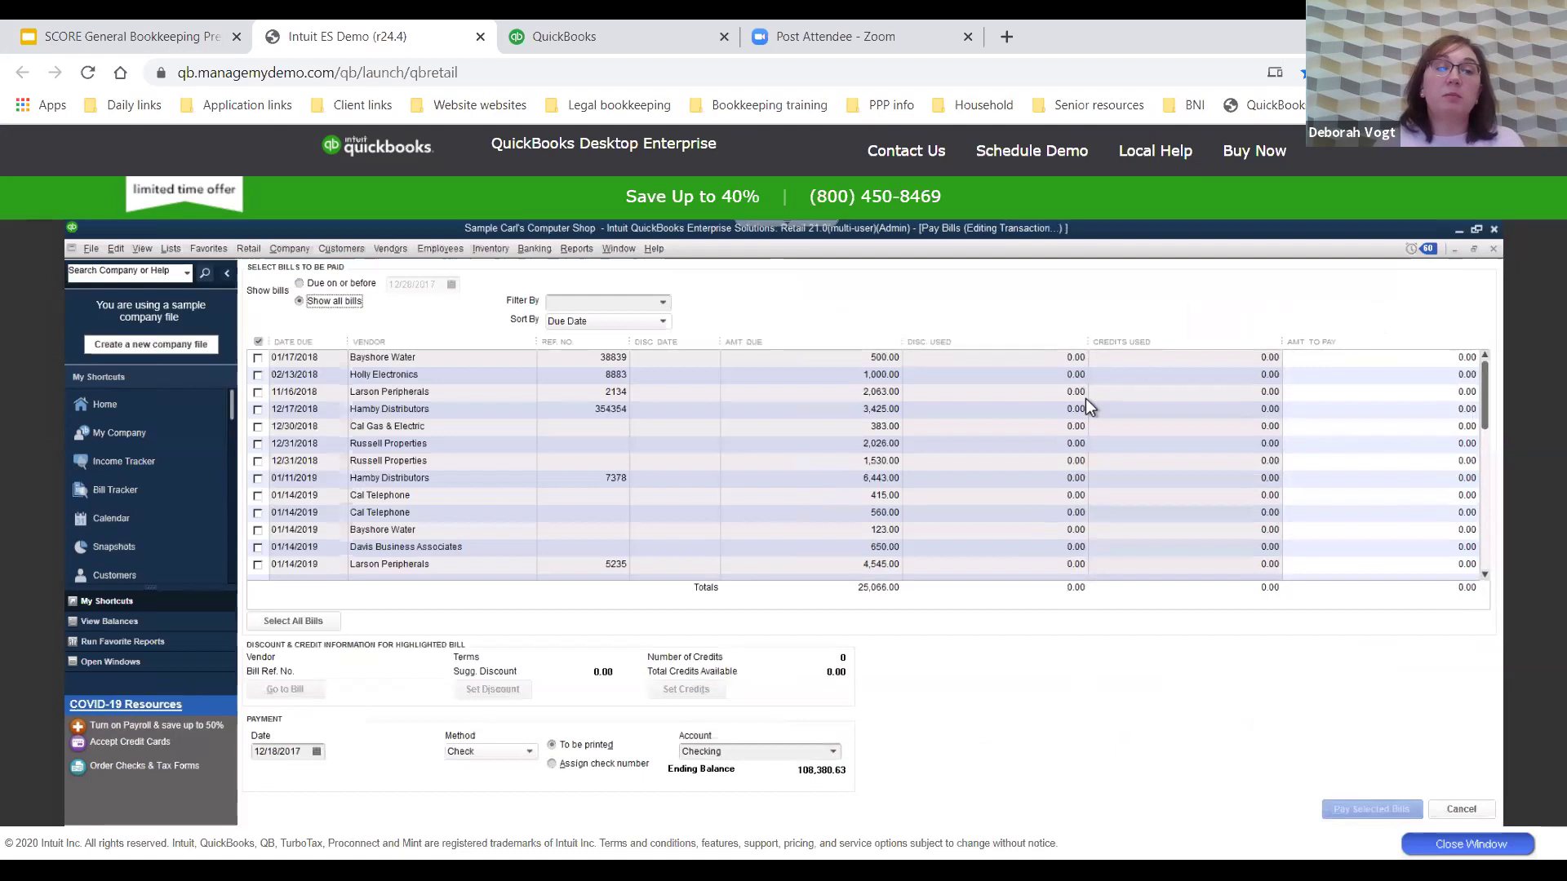
{"action": "left_click", "coordinate": [140, 406]}
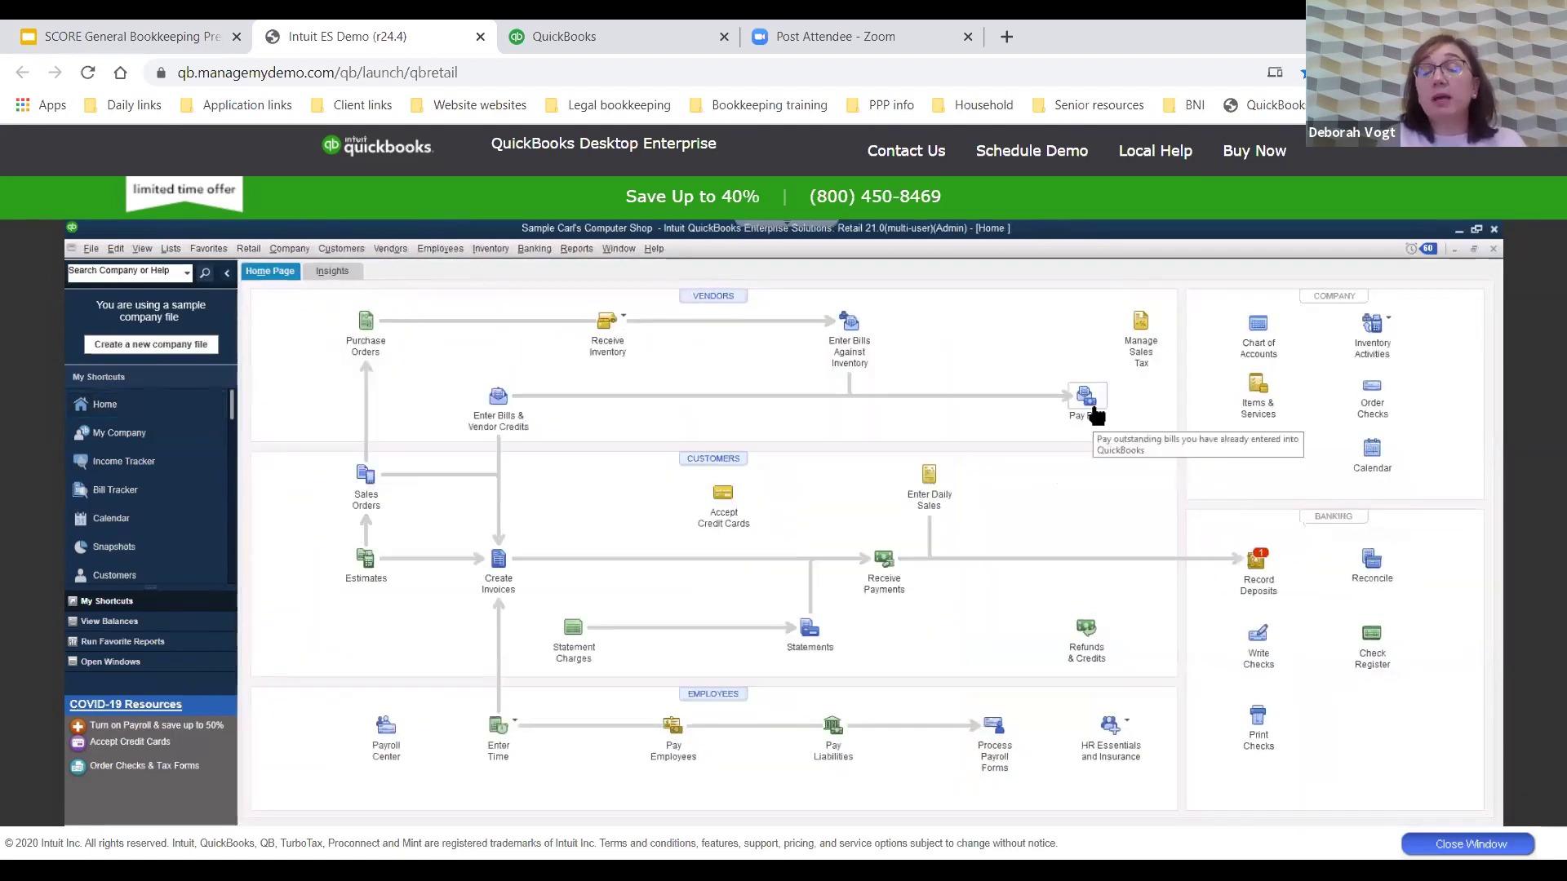
{"action": "left_click", "coordinate": [1092, 400]}
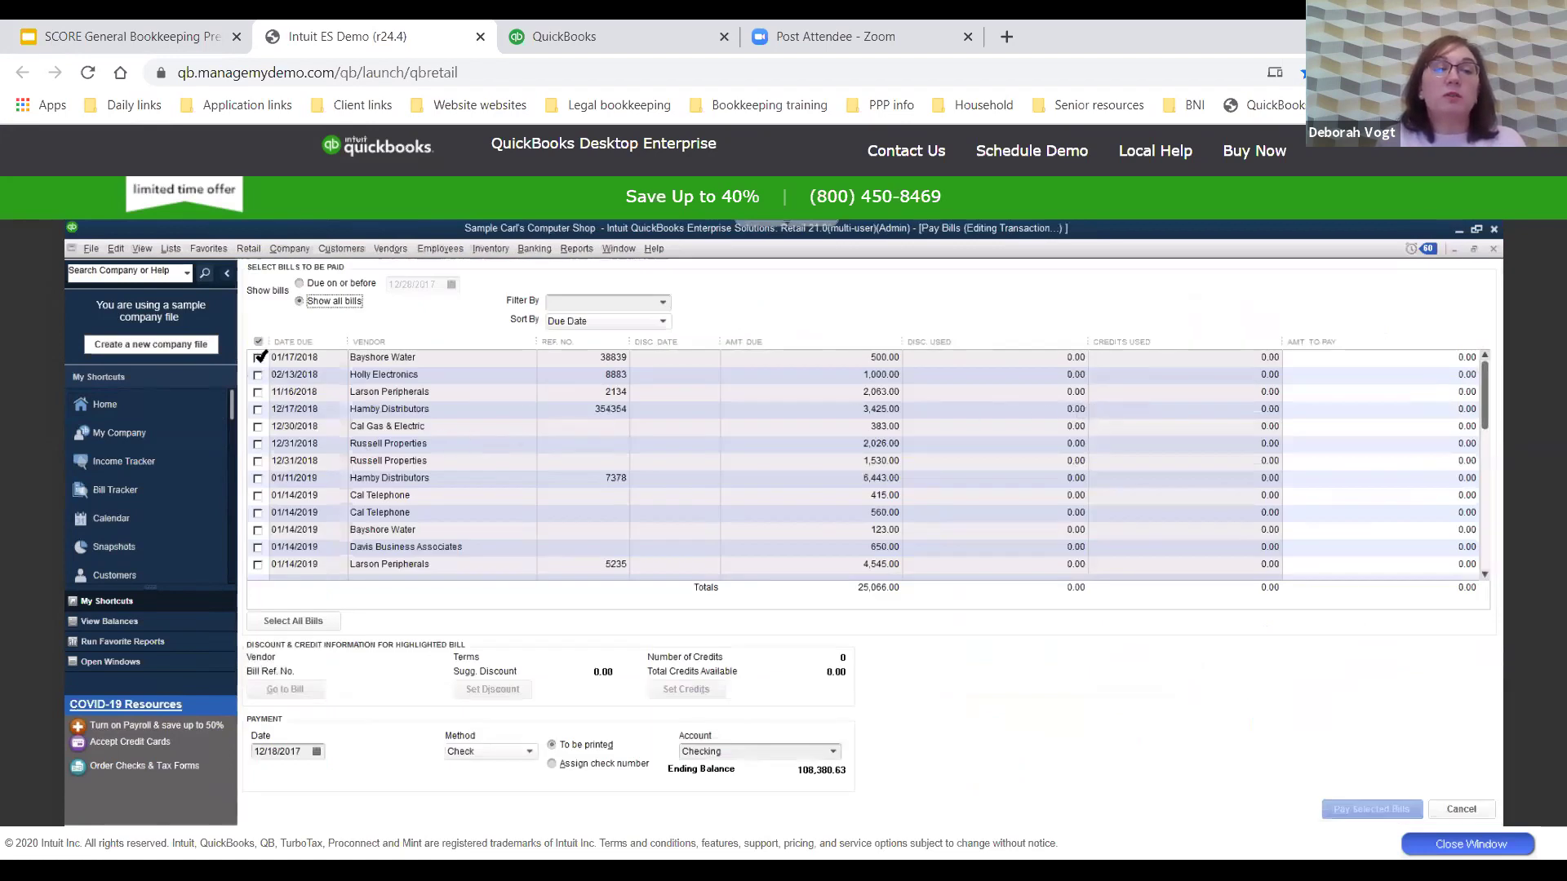
{"action": "left_click", "coordinate": [258, 357]}
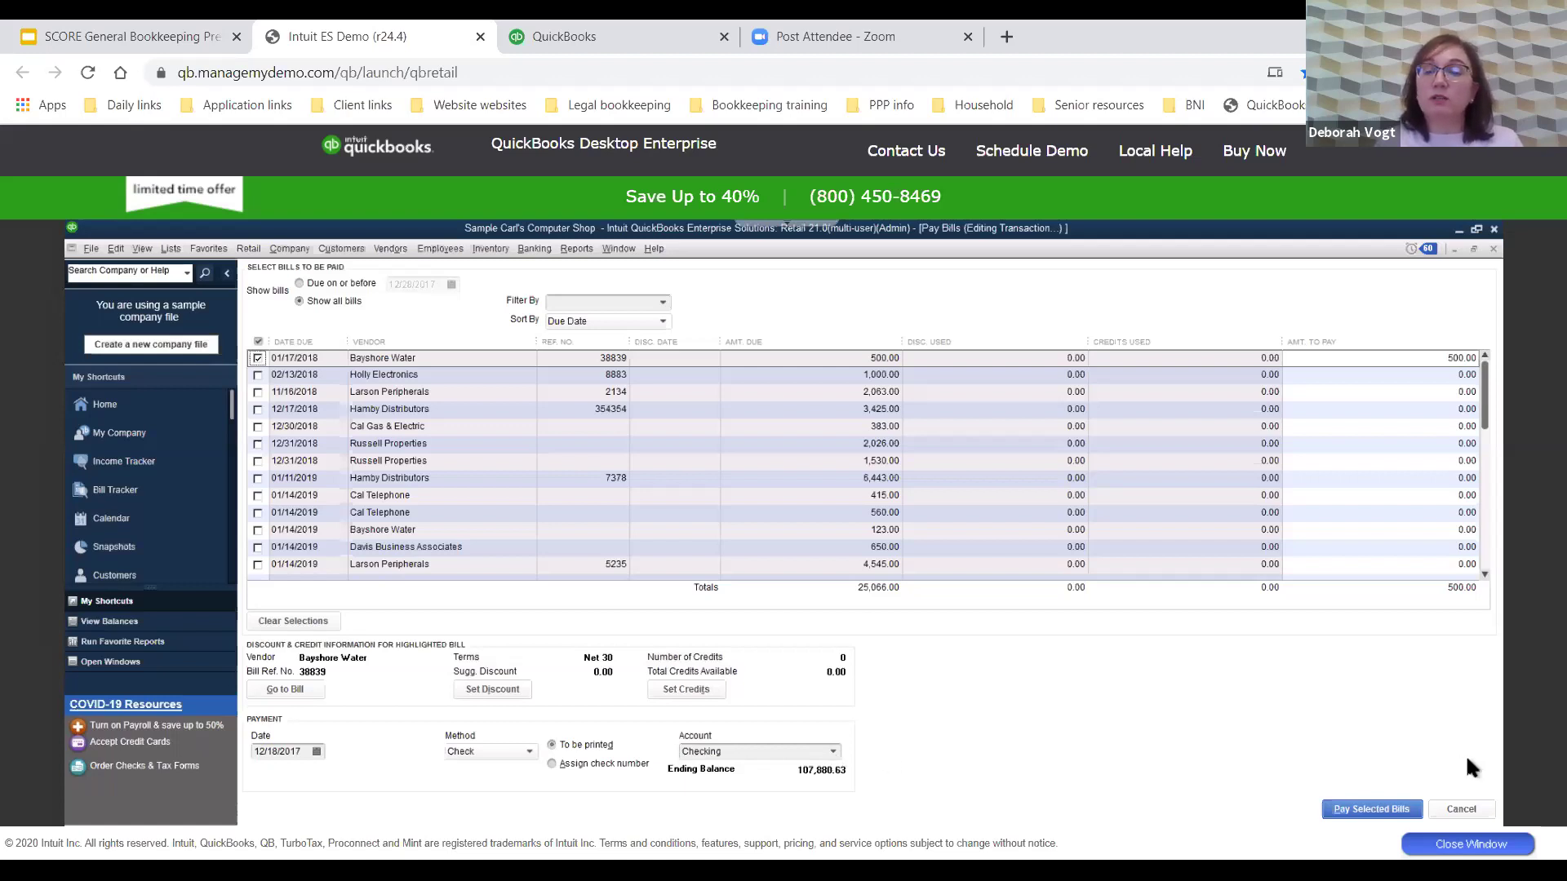
{"action": "left_click", "coordinate": [1346, 810]}
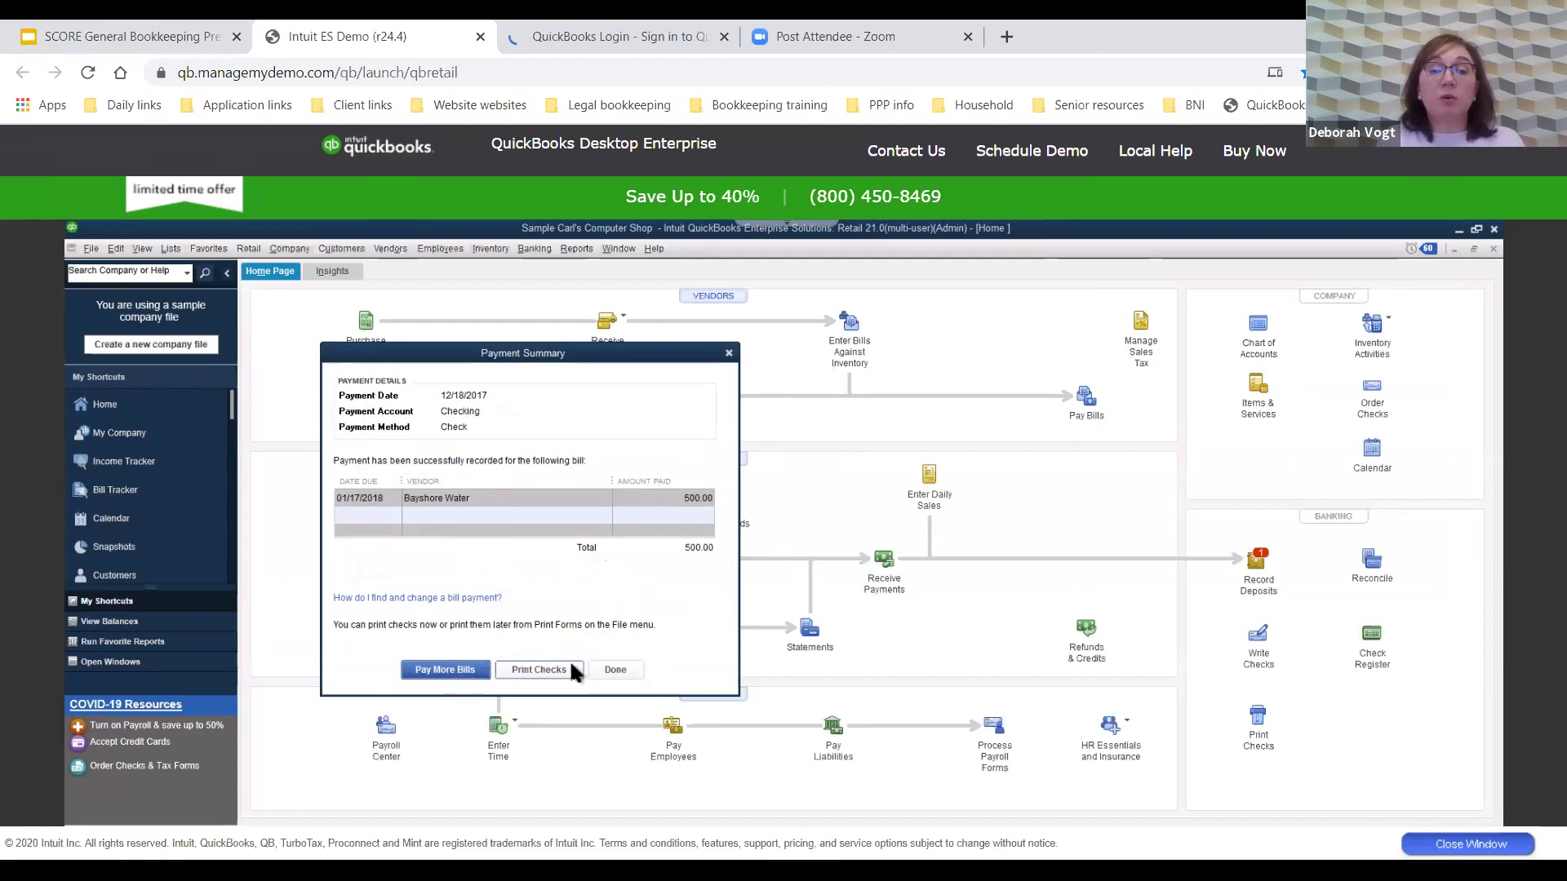
{"action": "left_click", "coordinate": [613, 669]}
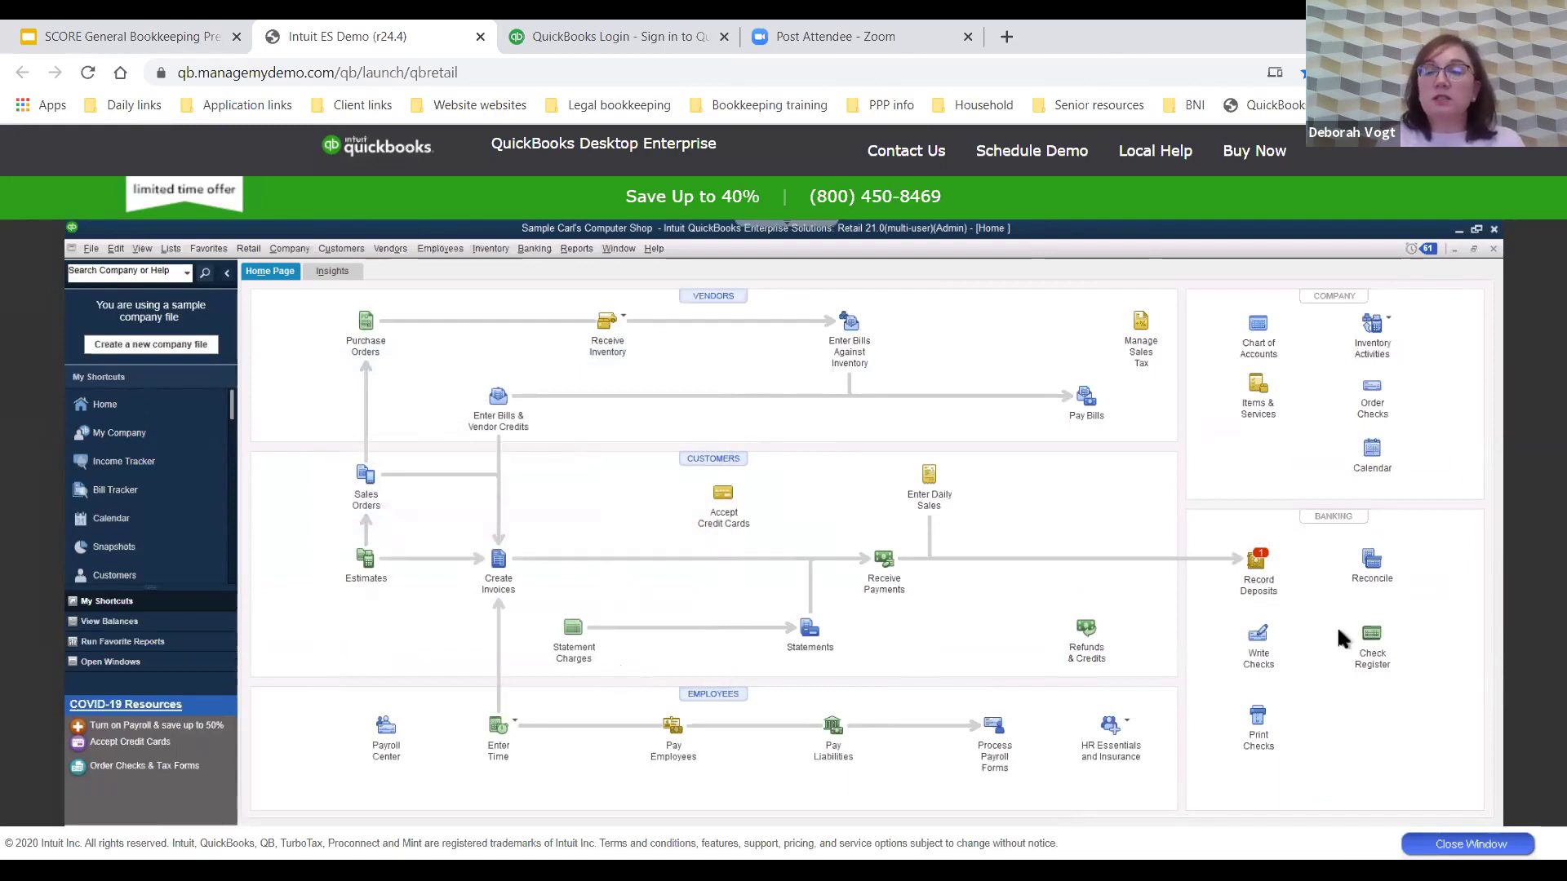
Inspect the 500.00 Bayshore Water bill payment from the Checking account register, and return to the home page
{"action": "left_click", "coordinate": [1371, 642]}
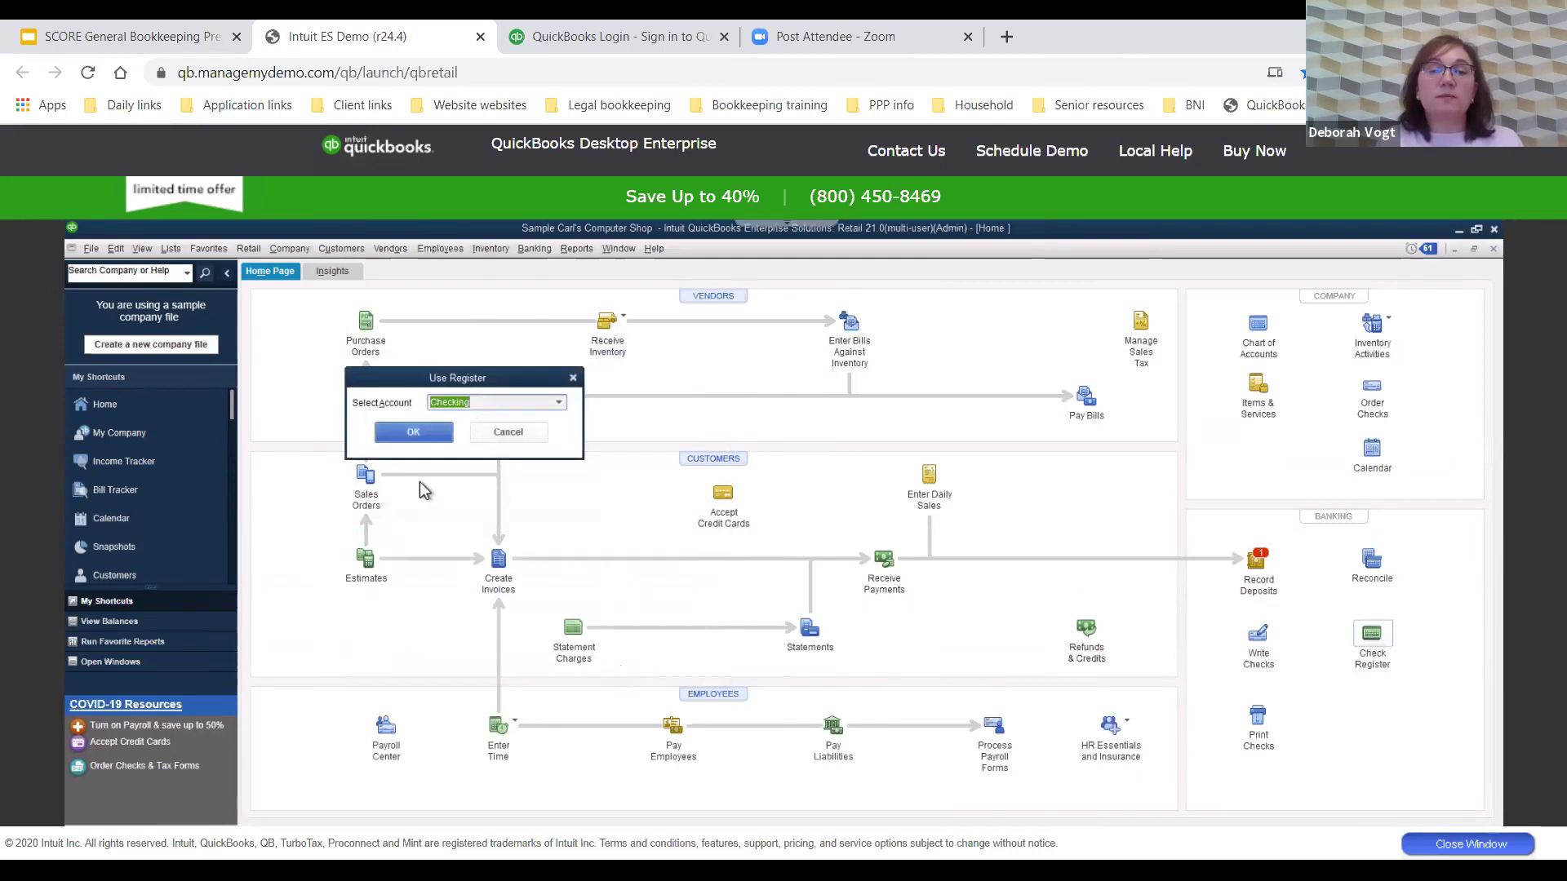
{"action": "left_click", "coordinate": [414, 434]}
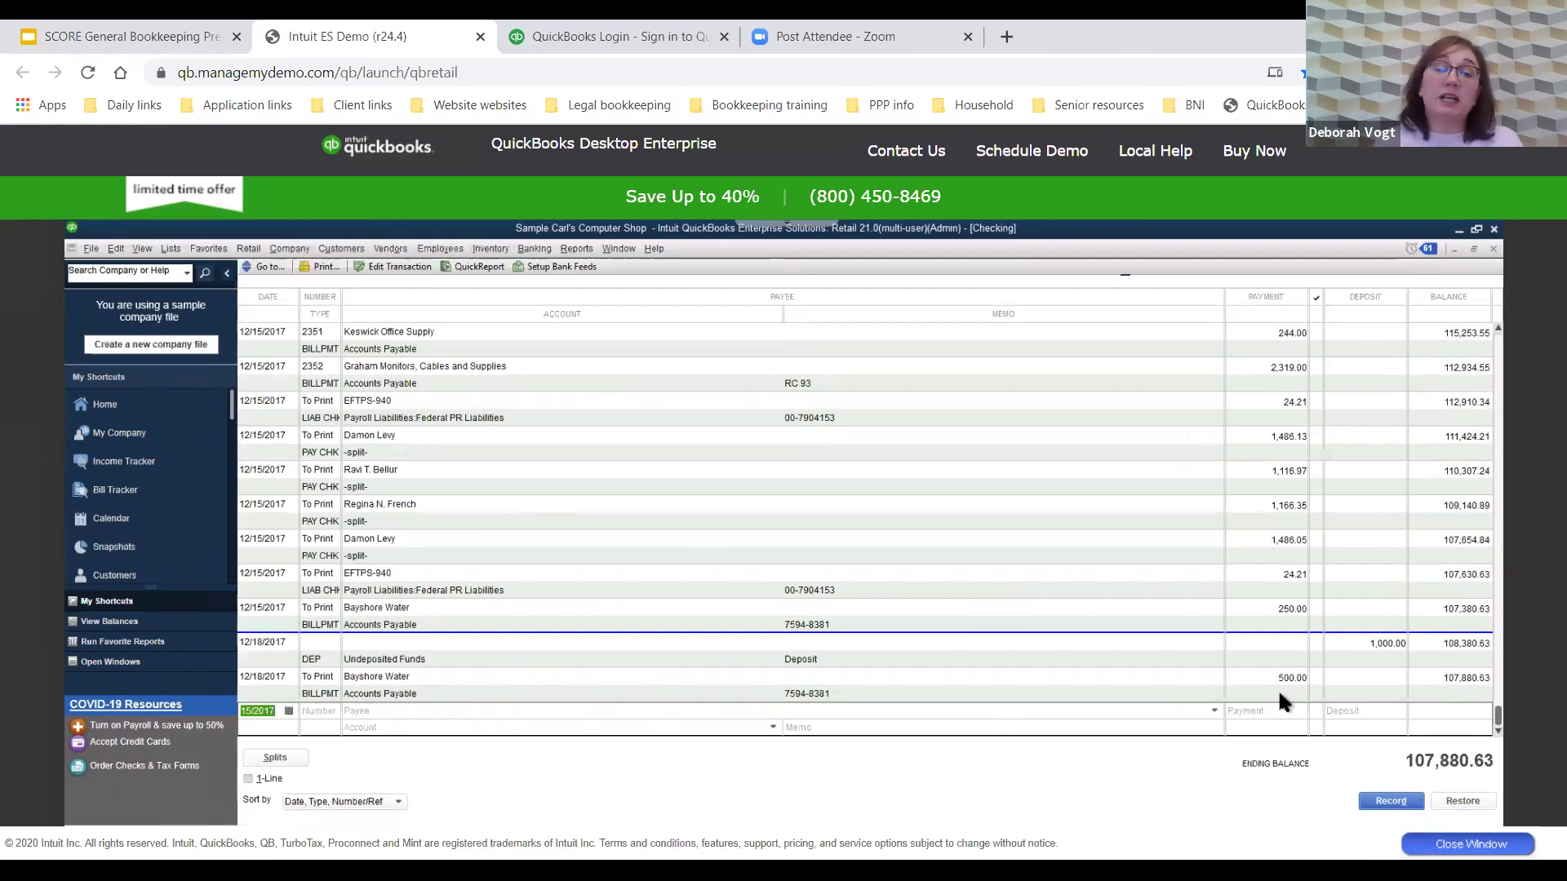
{"action": "double_click", "coordinate": [307, 685]}
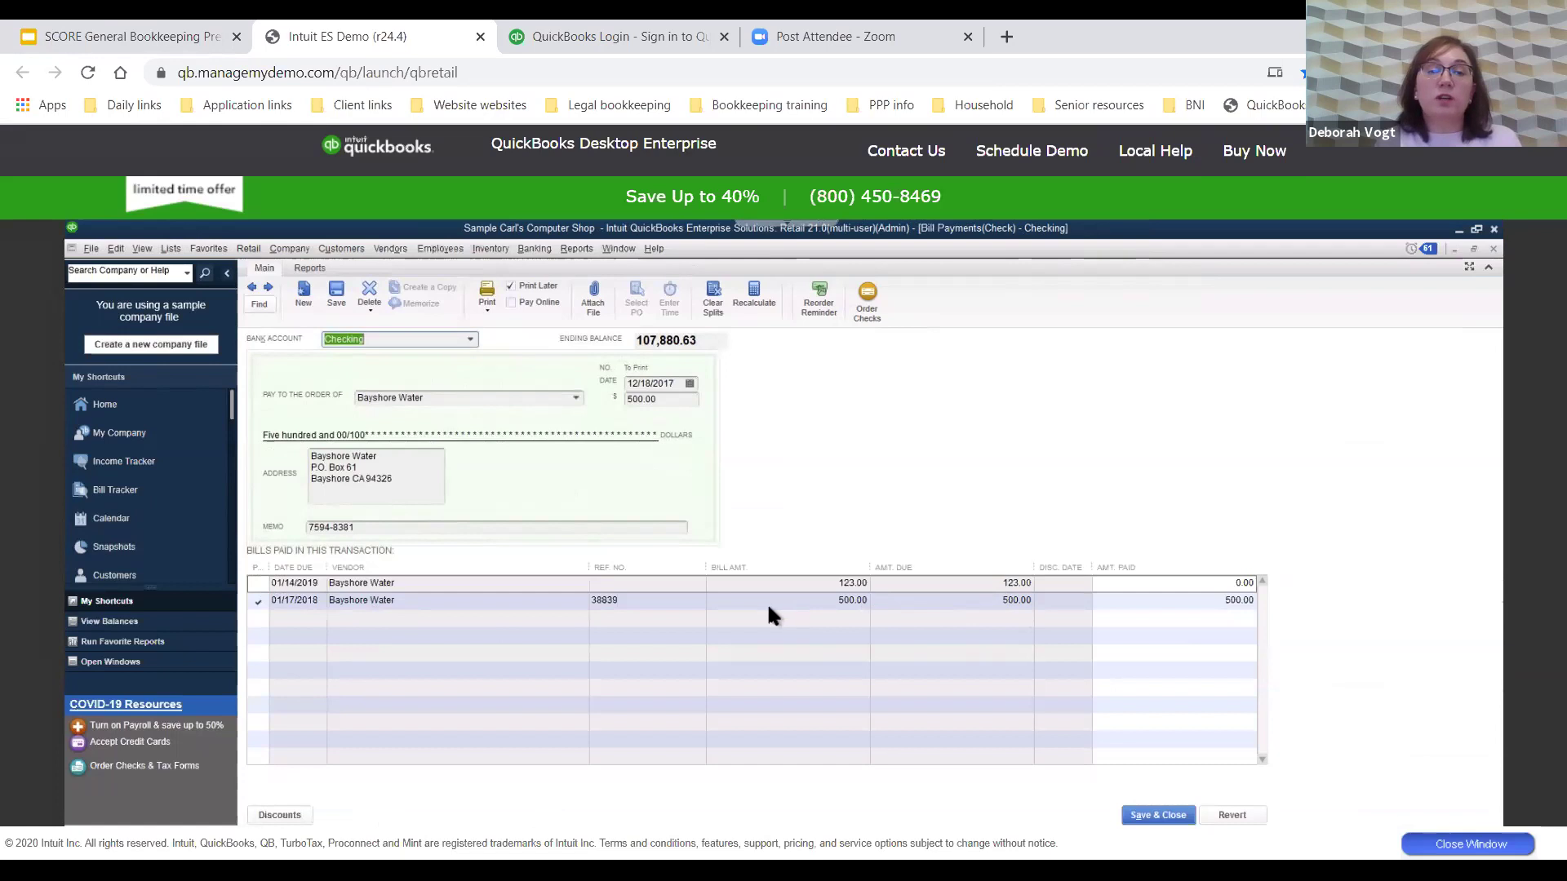
{"action": "left_click", "coordinate": [1164, 812]}
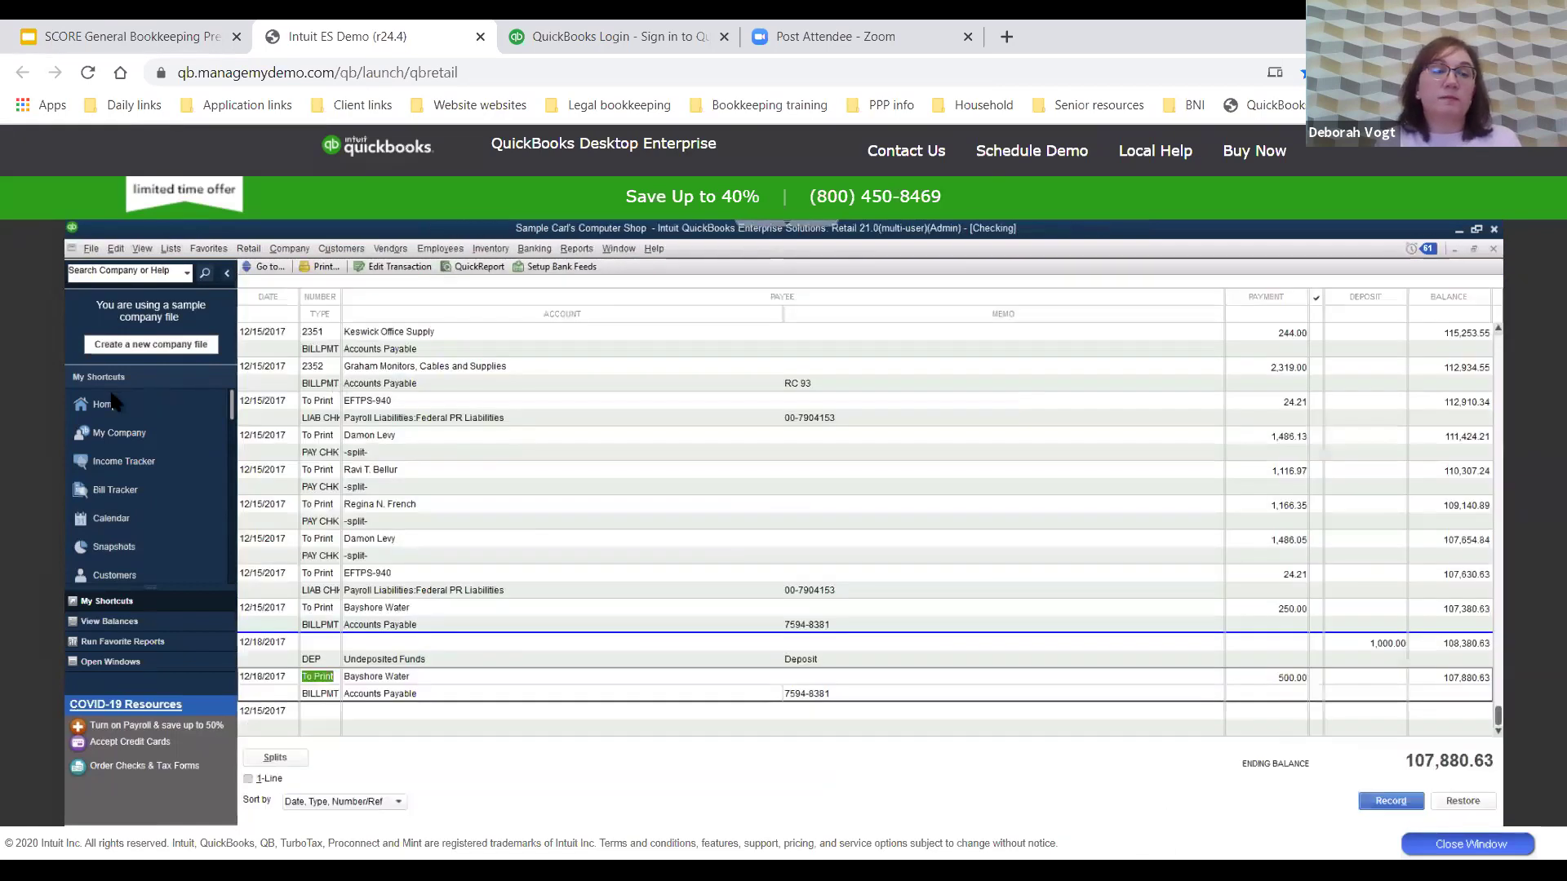
{"action": "left_click", "coordinate": [104, 403]}
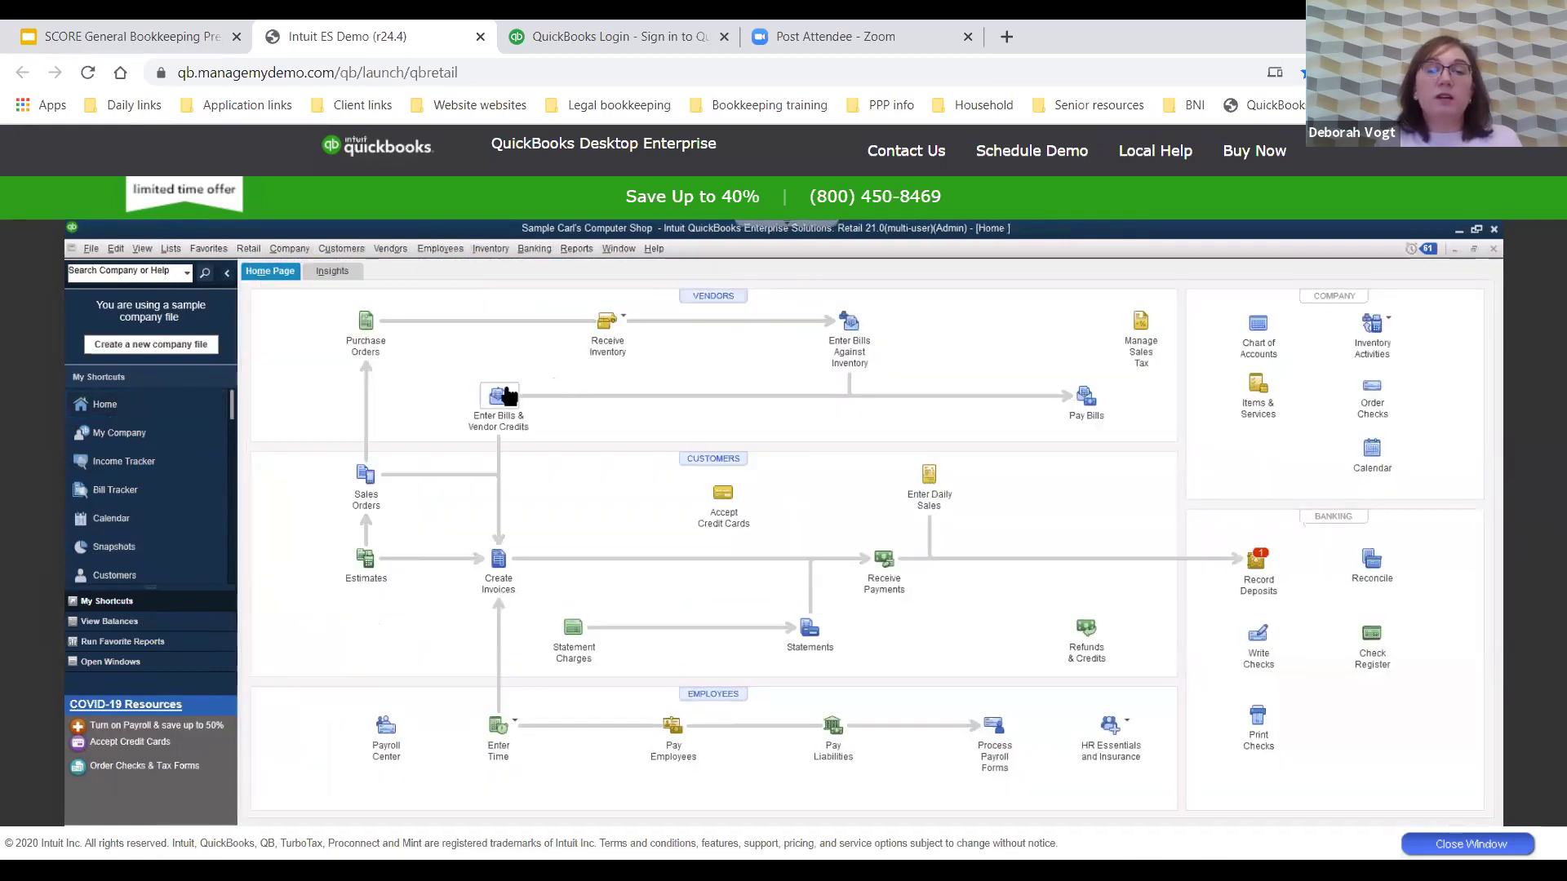
Start a new vendor bill and select Holly Electronics as the vendor
{"action": "left_click", "coordinate": [499, 397]}
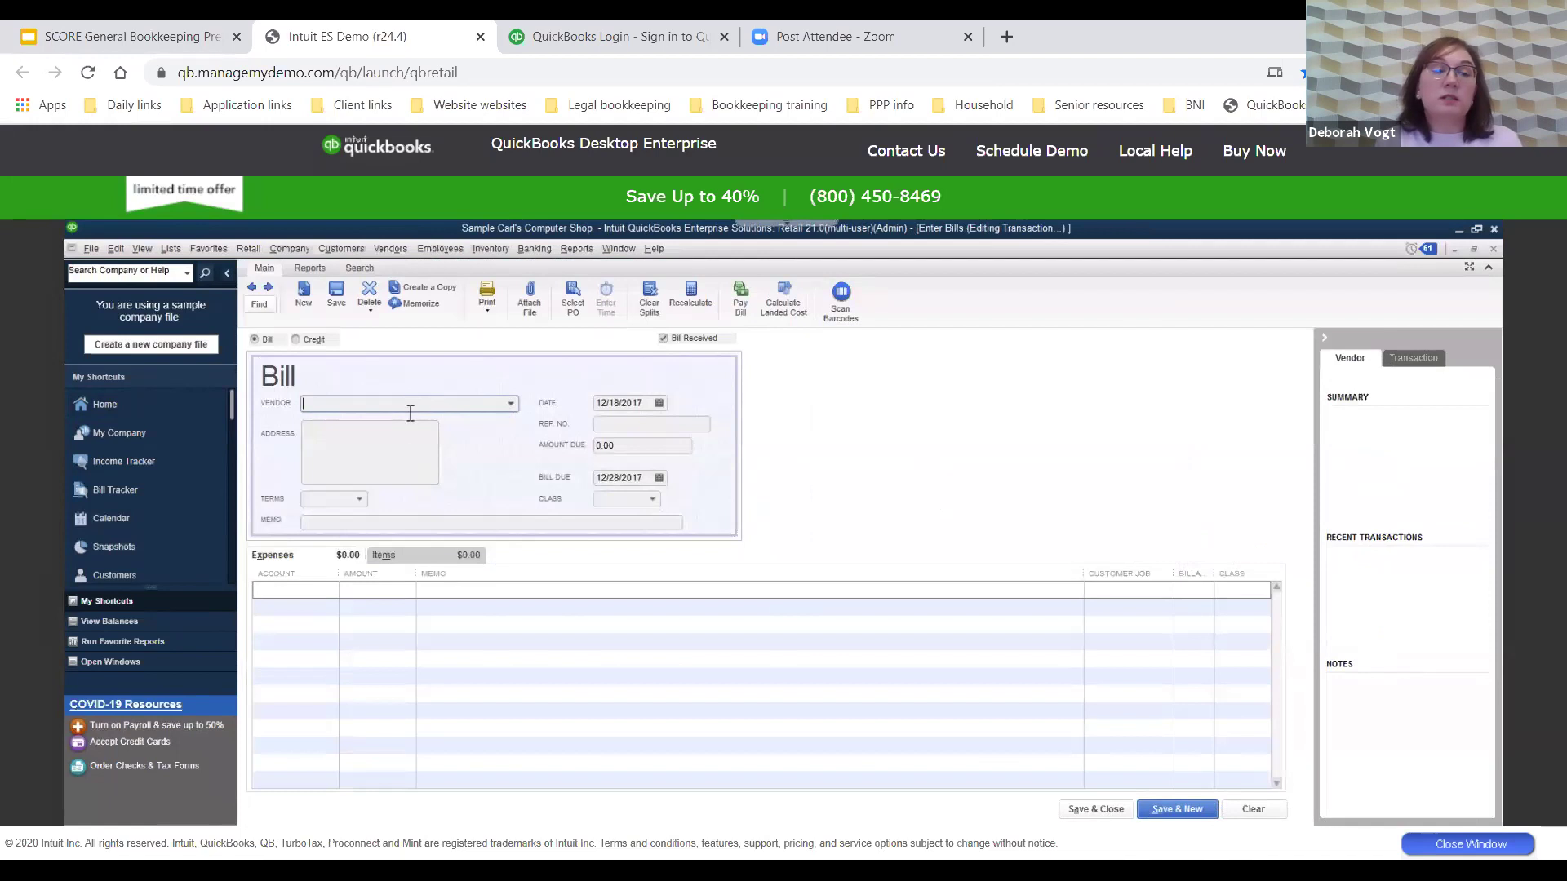
{"action": "left_click", "coordinate": [510, 403]}
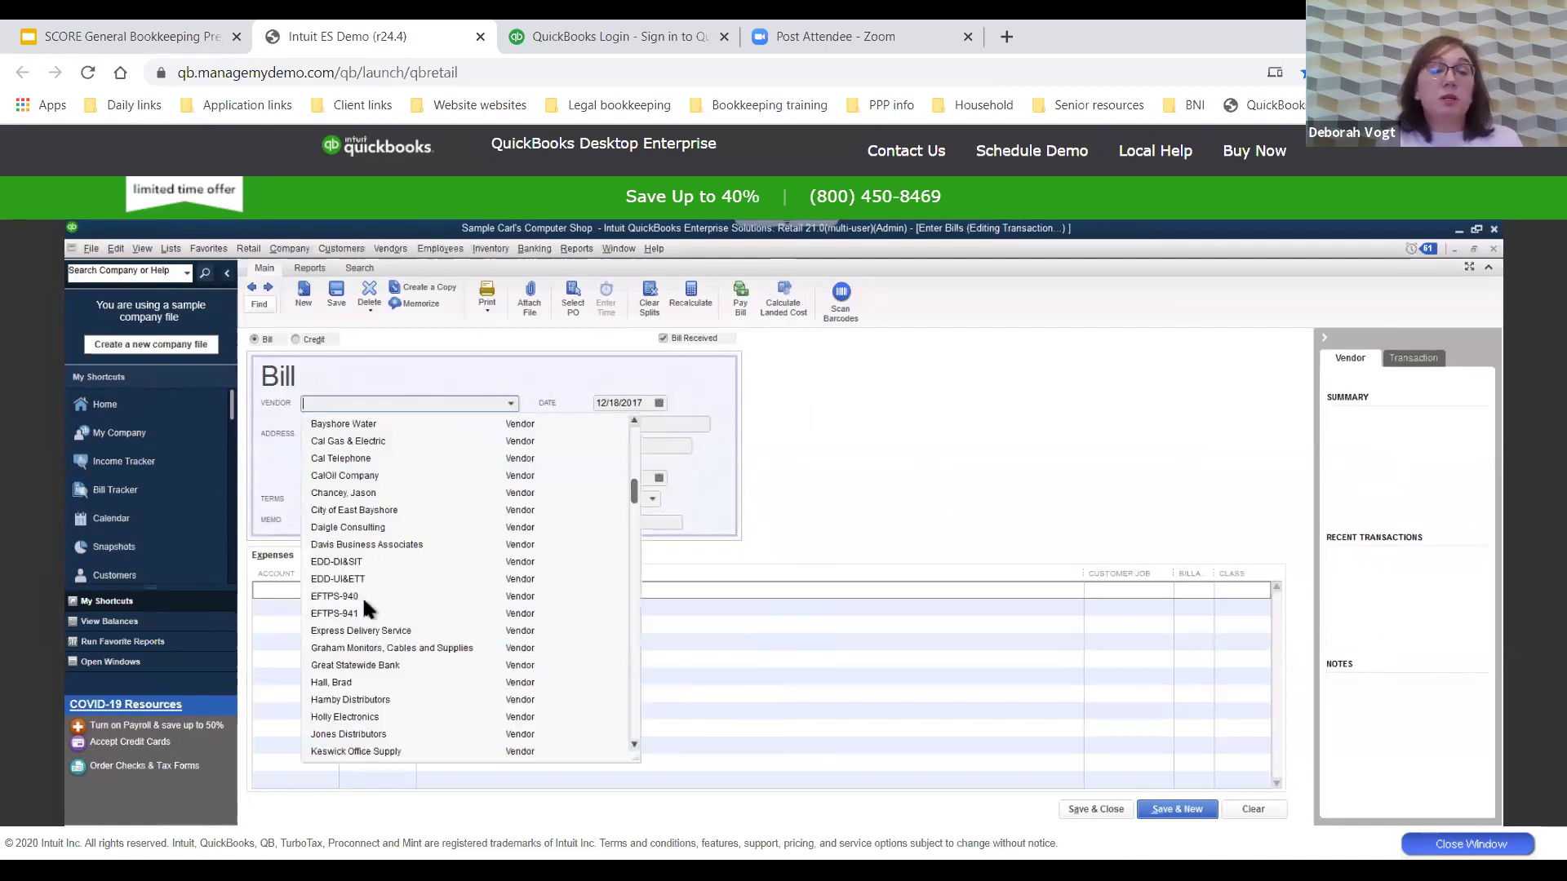
{"action": "left_click", "coordinate": [355, 718]}
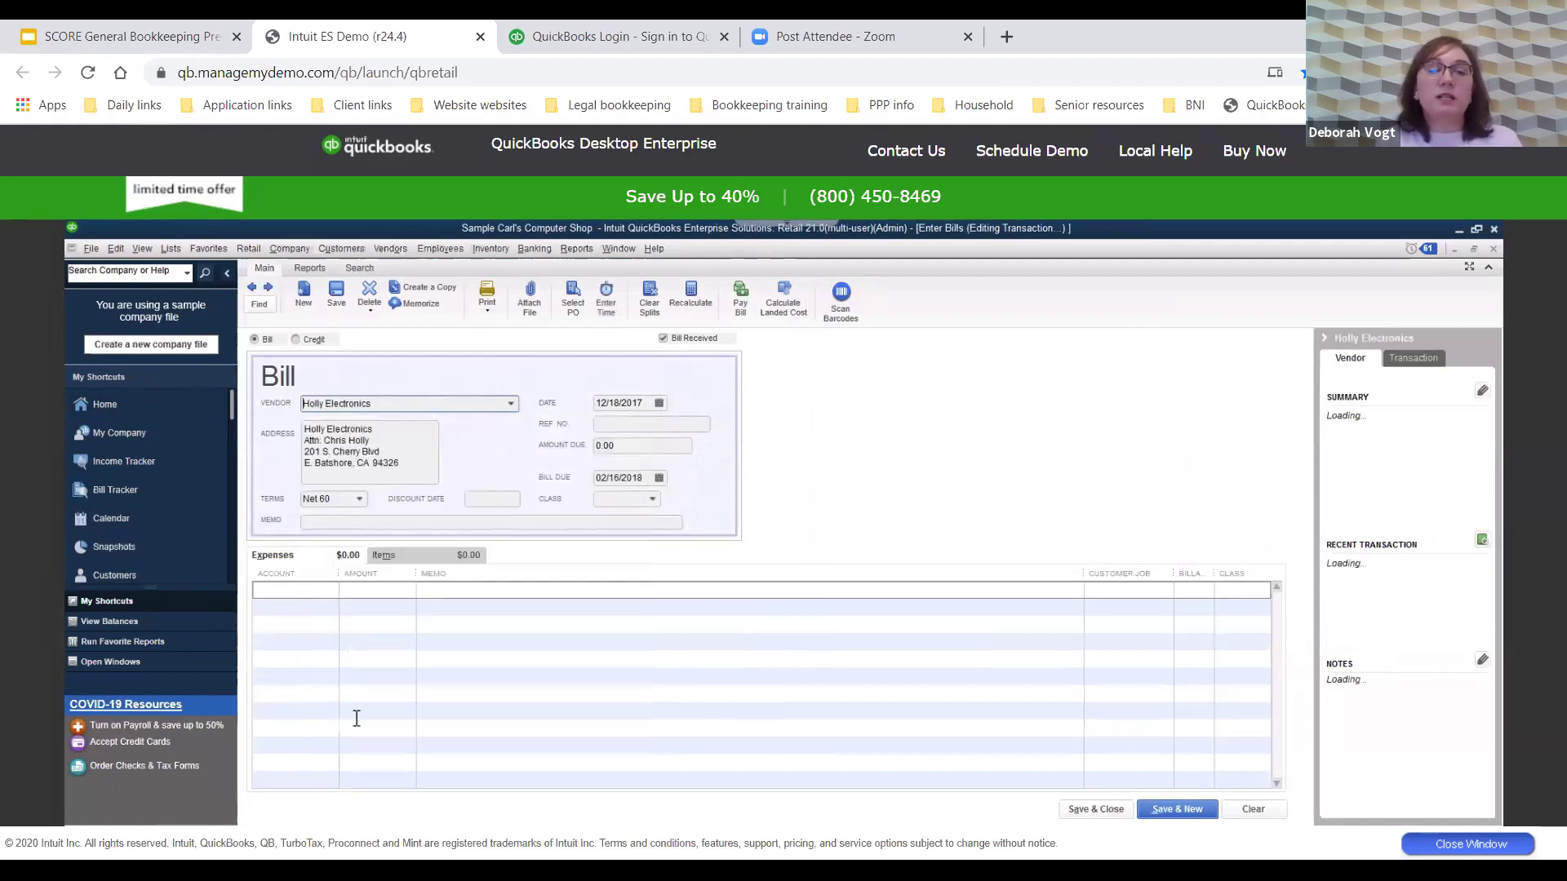
Enter reference number 7777 and an amount due of 250.00 on the Holly Electronics bill
{"action": "left_click", "coordinate": [623, 424]}
{"action": "type", "text": "iiu"}
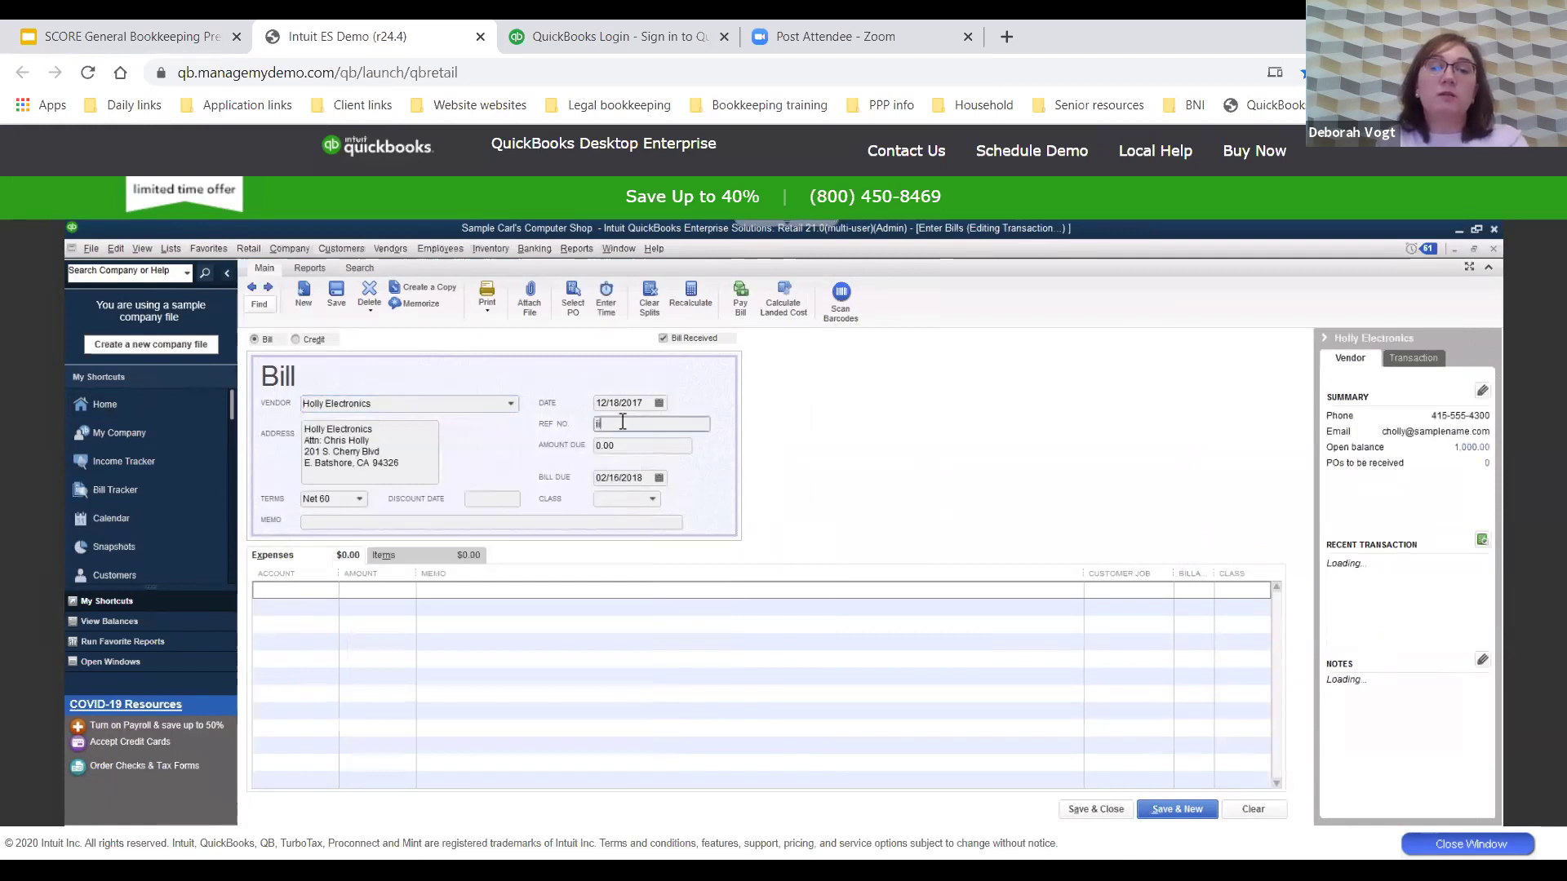
{"action": "key", "text": "BackSpace"}
{"action": "key", "text": "BackSpace"}
{"action": "key", "text": "BackSpace"}
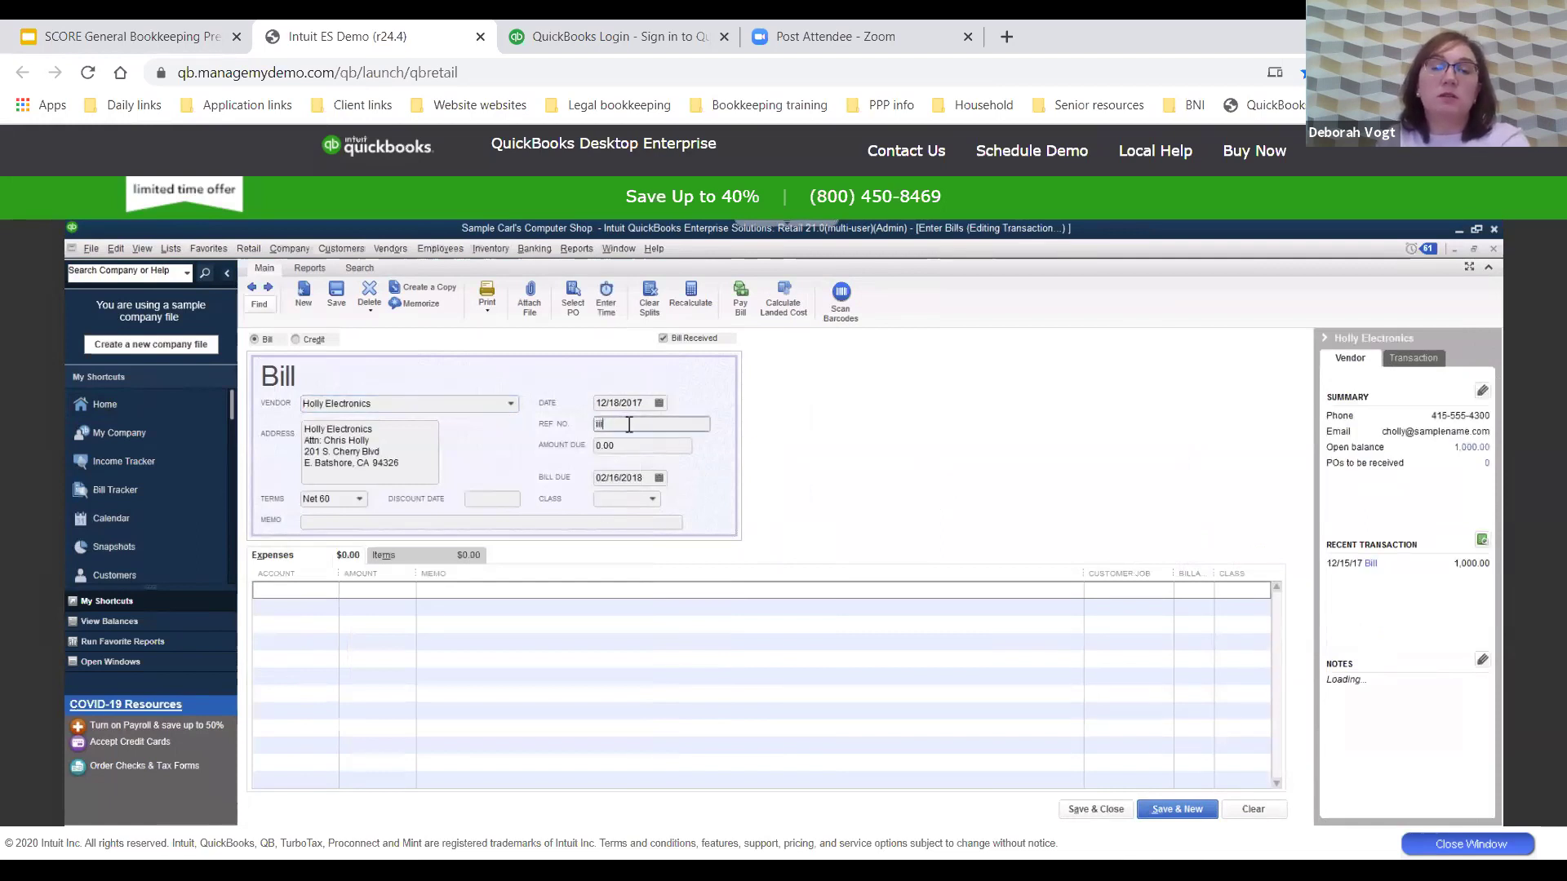
{"action": "type", "text": "77"}
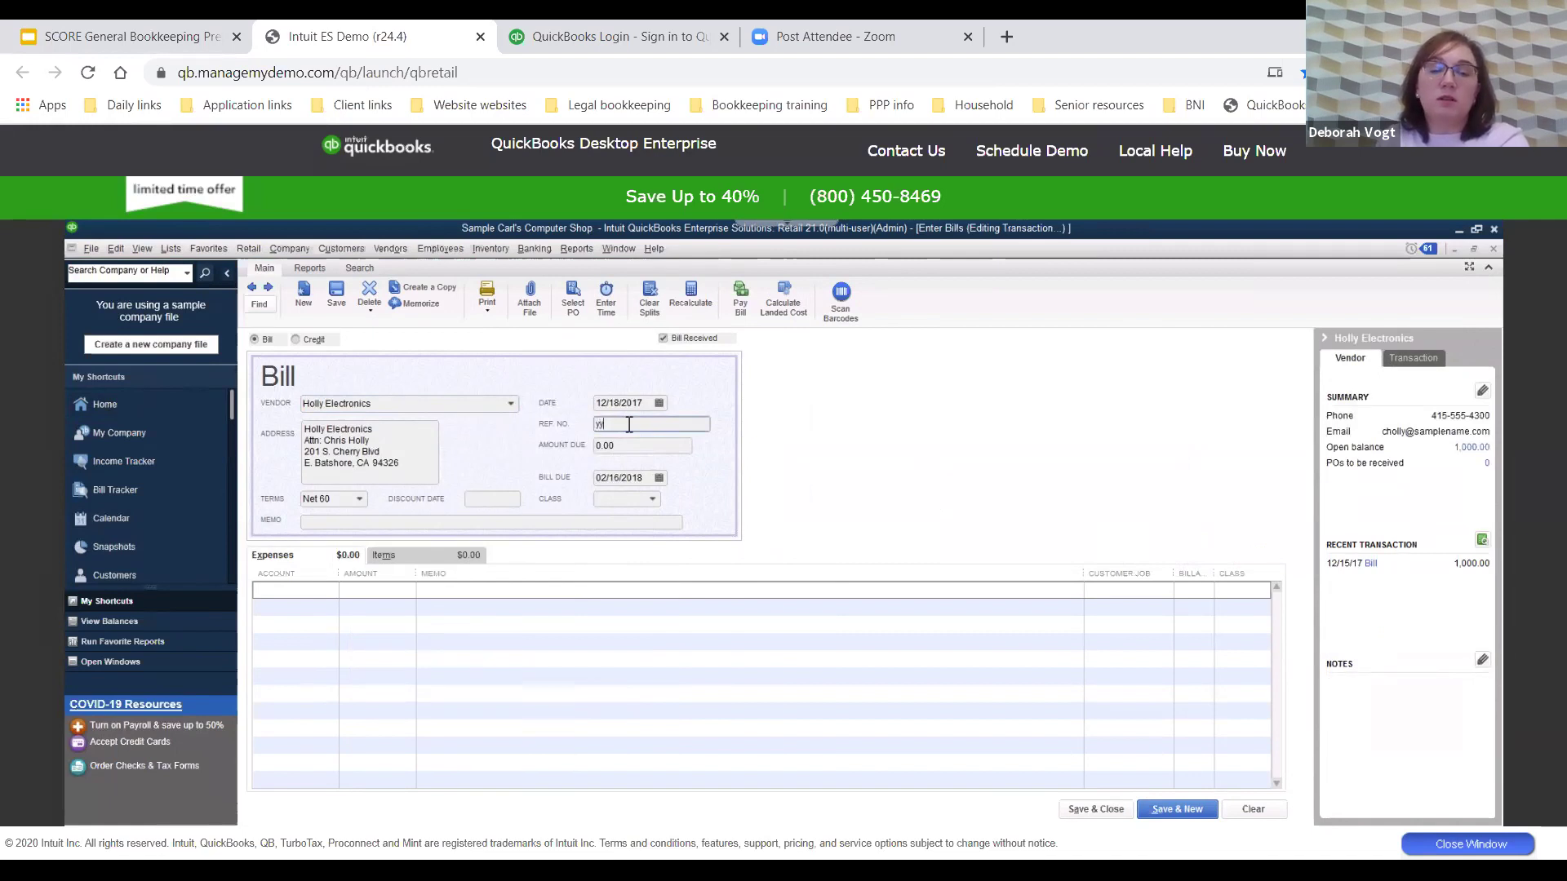
{"action": "type", "text": "77"}
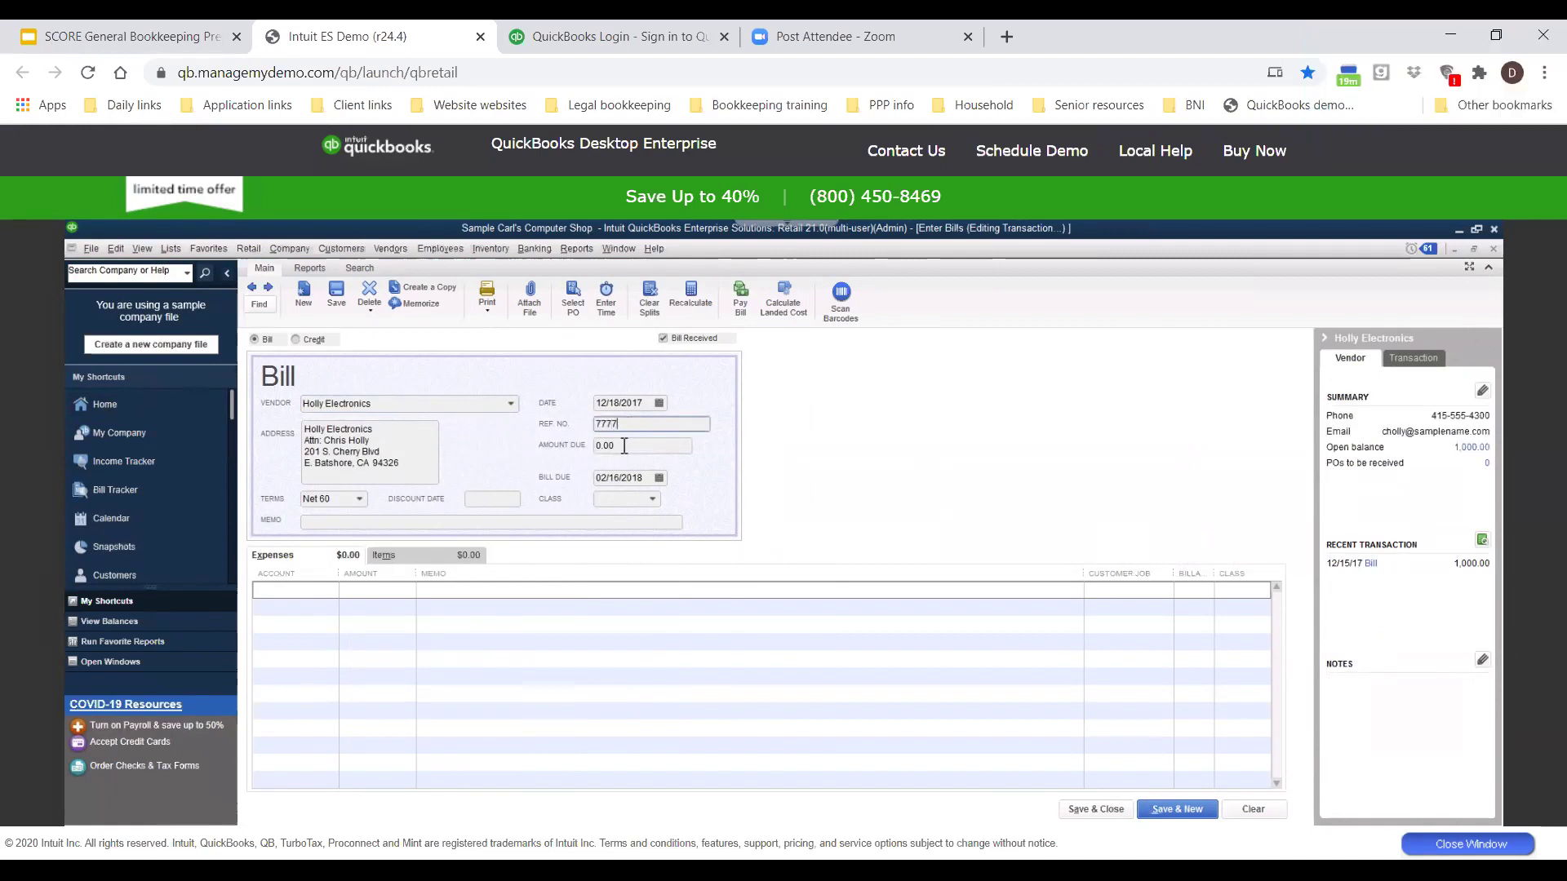
{"action": "key", "text": "Tab"}
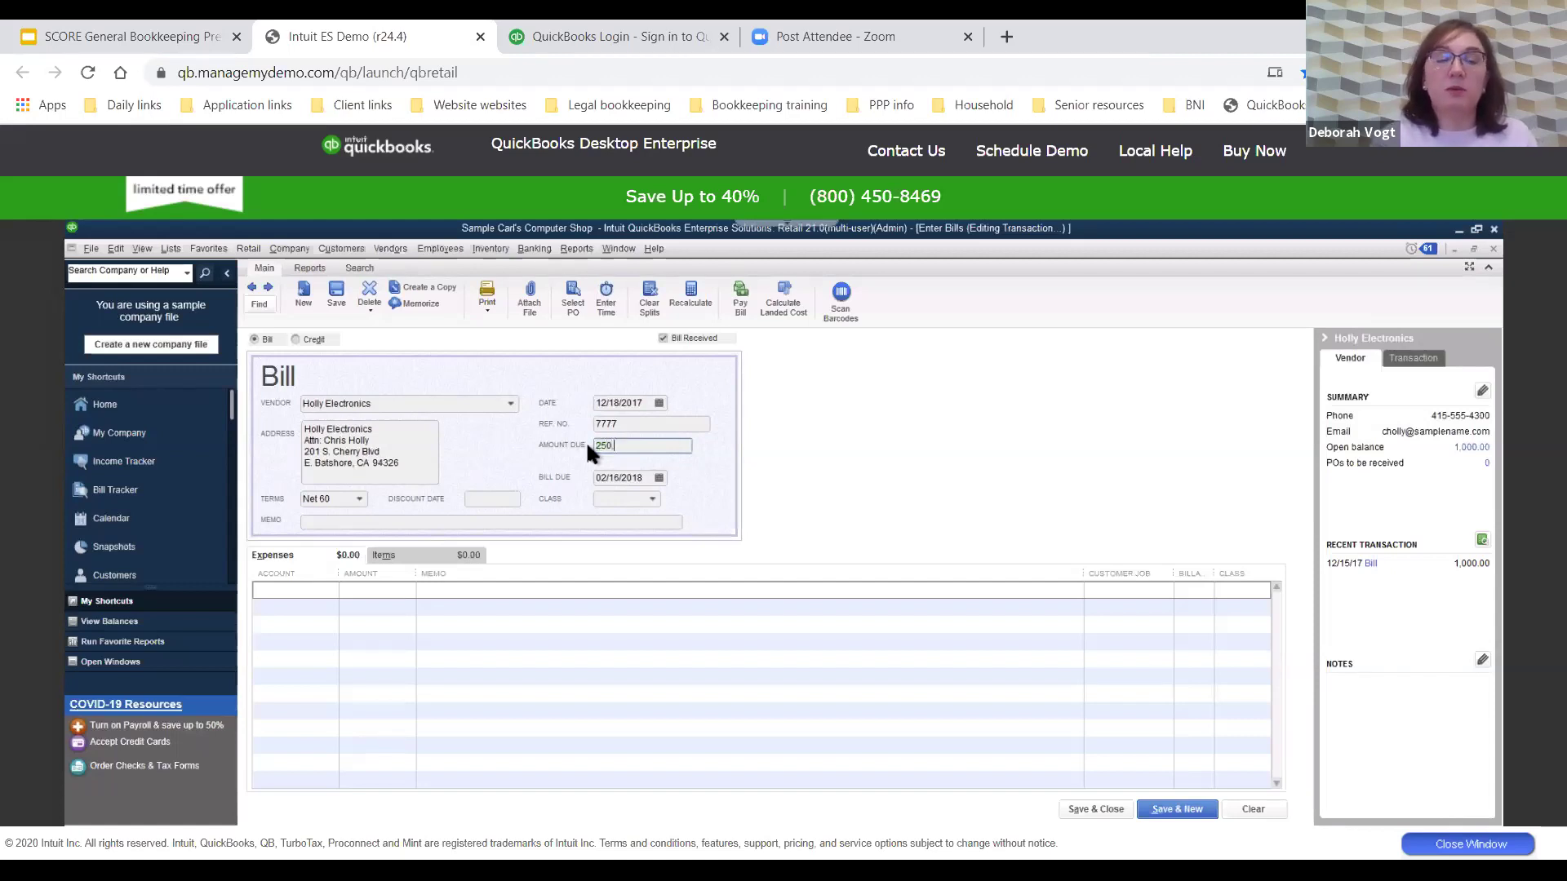
{"action": "type", "text": ".00"}
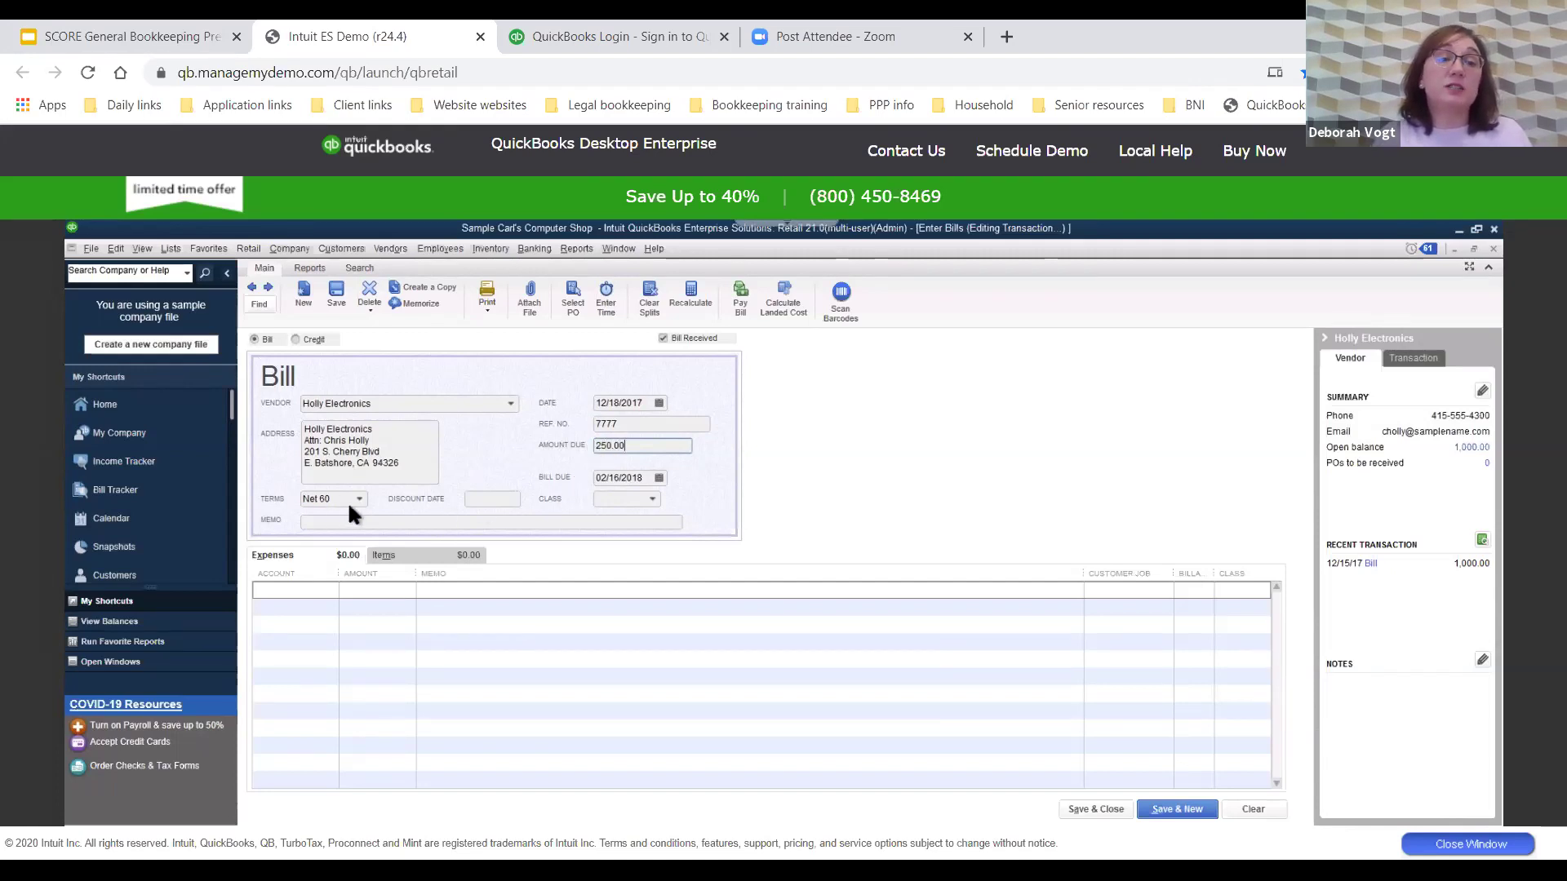
Assign the 250.00 expense line of the Holly Electronics bill to the Cost of Goods Sold account
{"action": "left_click", "coordinate": [312, 595]}
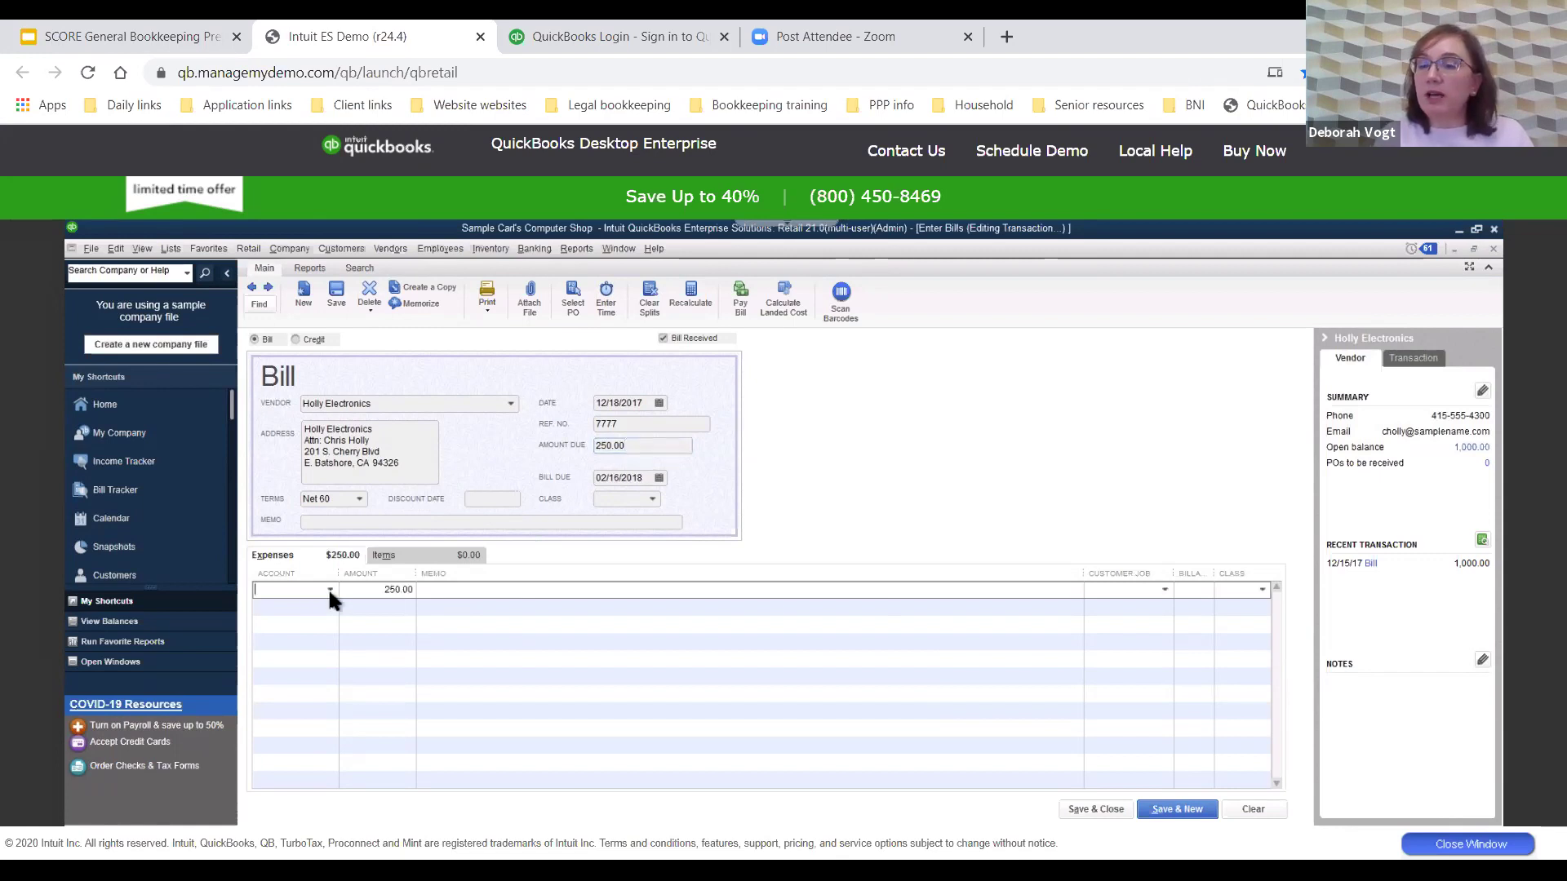
{"action": "left_click", "coordinate": [329, 591]}
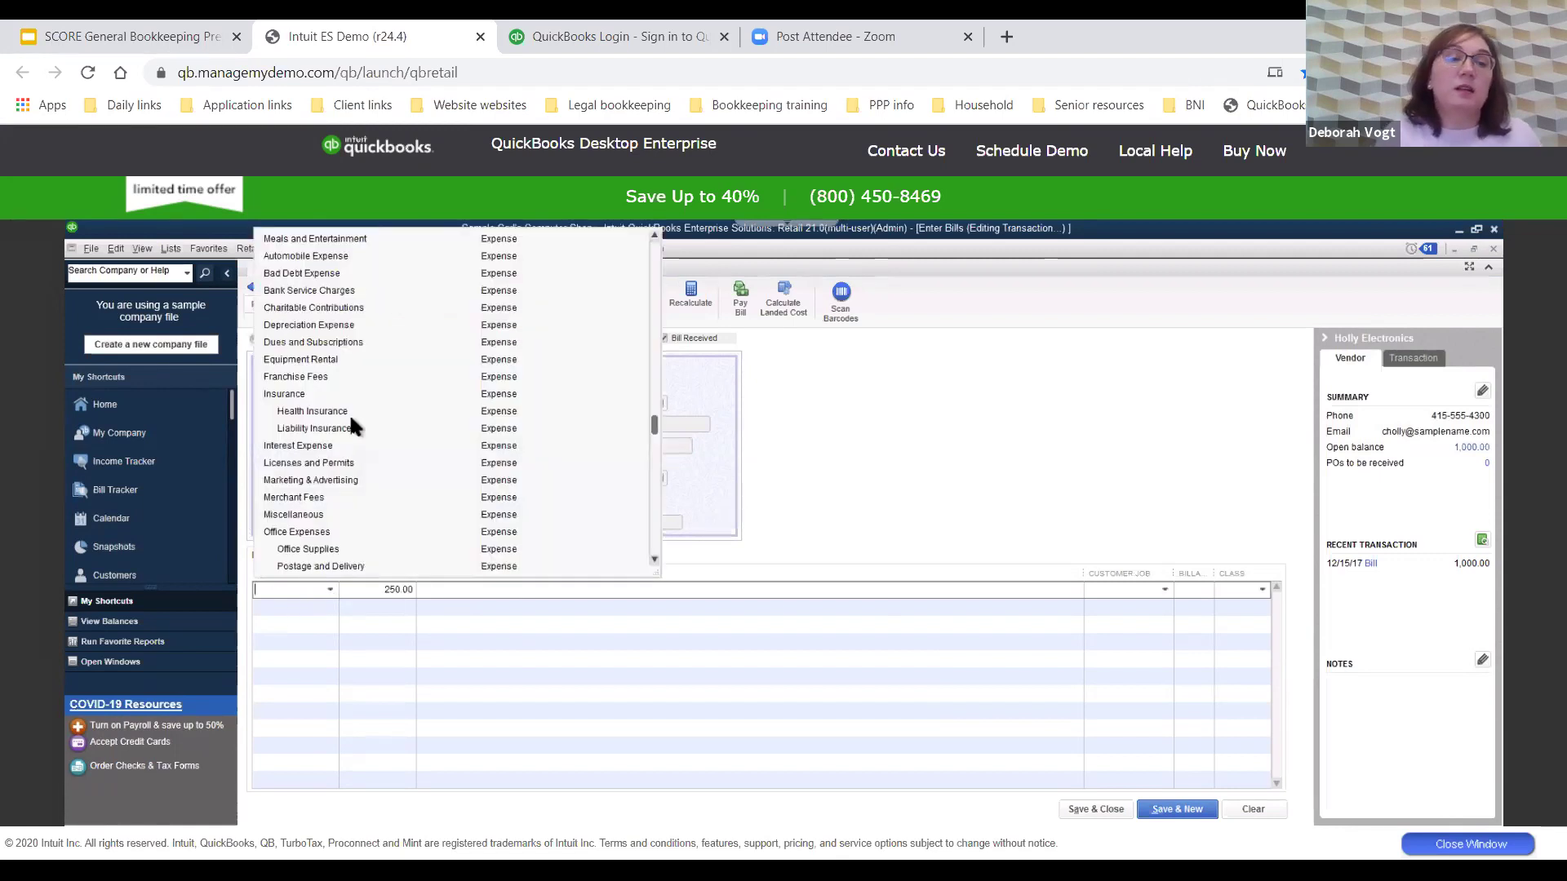
{"action": "scroll", "coordinate": [332, 487], "scroll_direction": "down", "scroll_amount": 8}
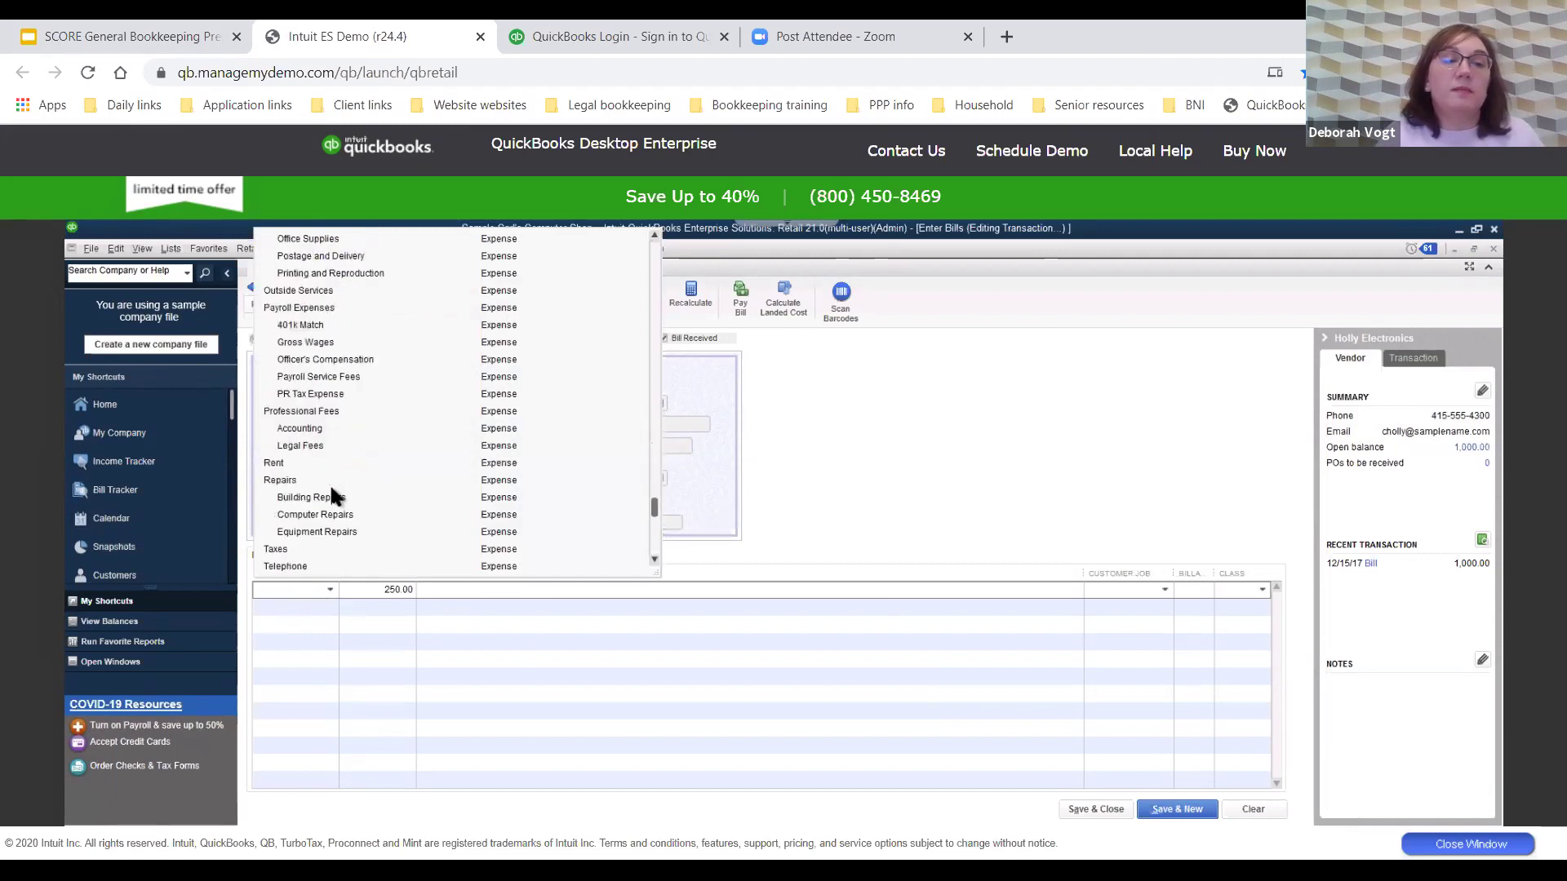
{"action": "scroll", "coordinate": [332, 495], "scroll_direction": "up", "scroll_amount": 12}
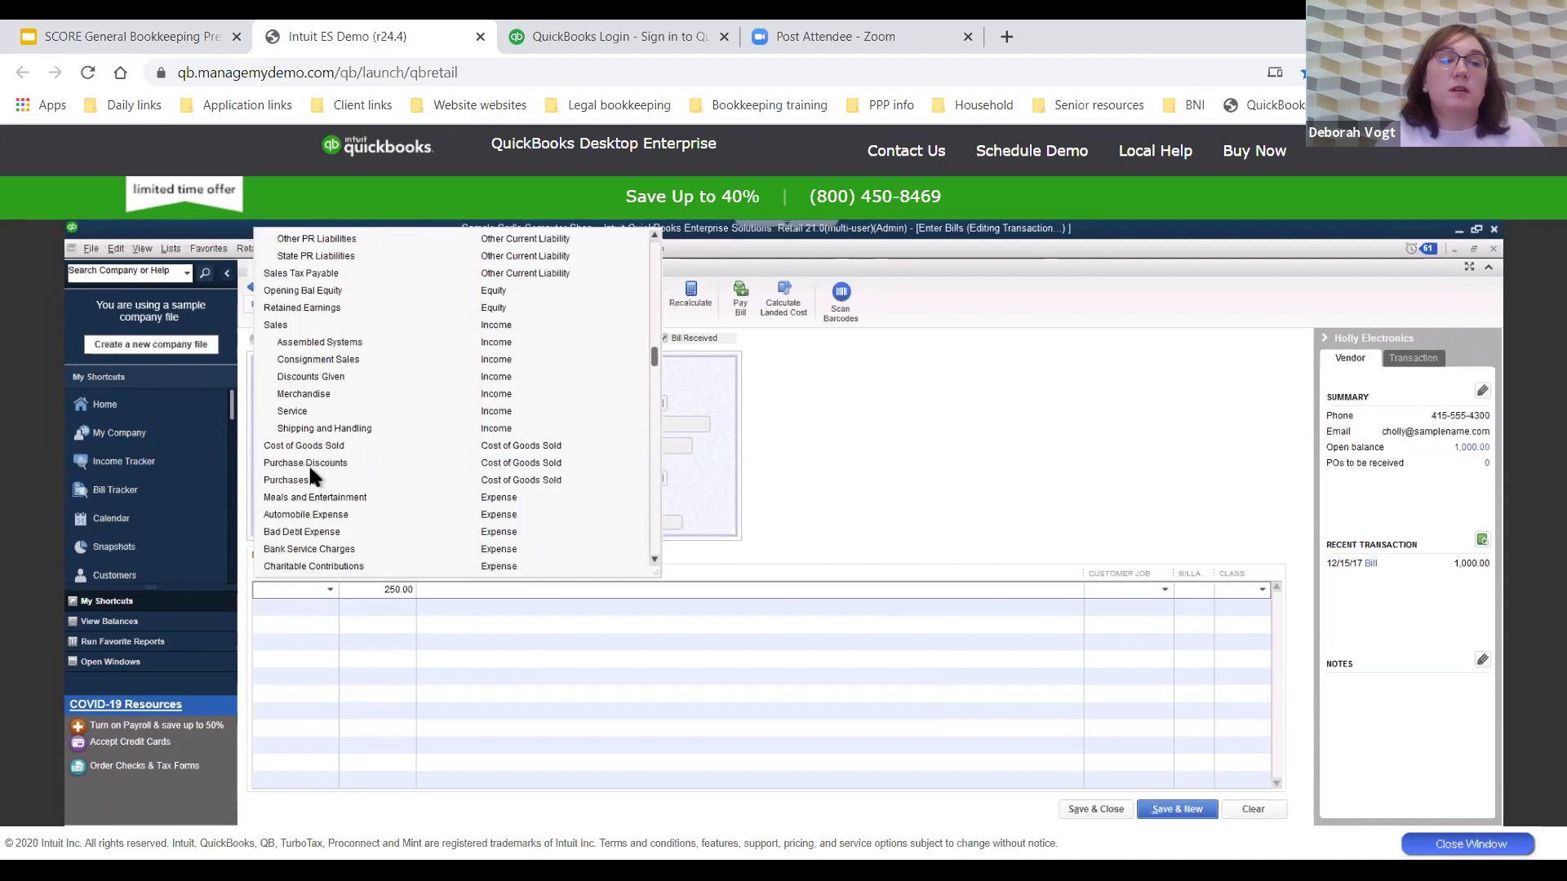
{"action": "left_click", "coordinate": [312, 446]}
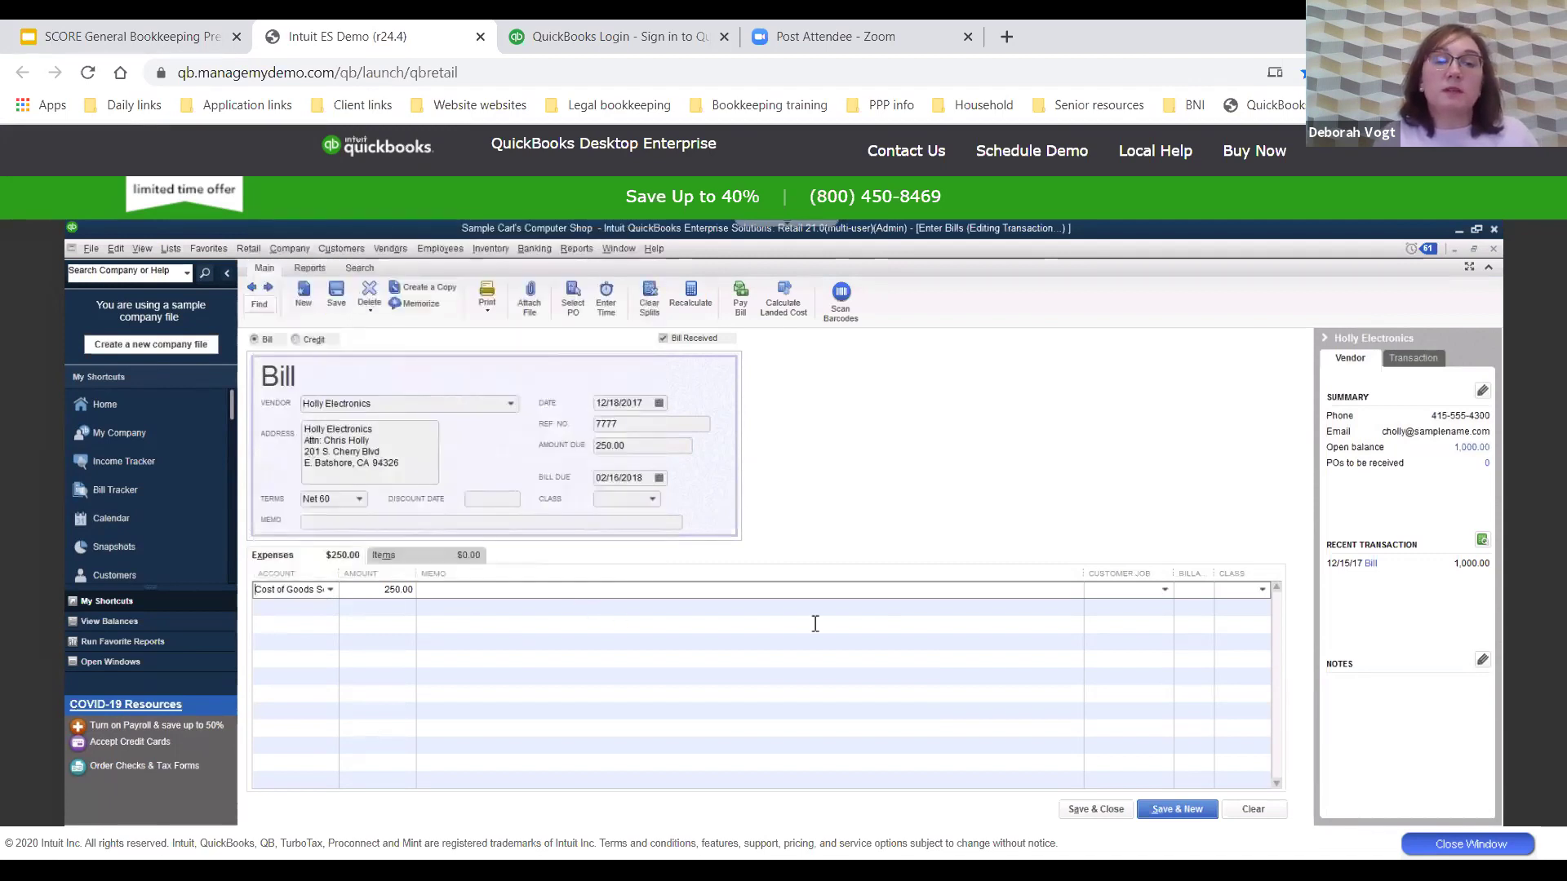
Assign a customer job to the Cost of Goods Sold line and leave the line marked as billable
{"action": "left_click", "coordinate": [1164, 589]}
{"action": "scroll", "coordinate": [1159, 507], "scroll_direction": "down", "scroll_amount": 2}
{"action": "left_click", "coordinate": [1148, 531]}
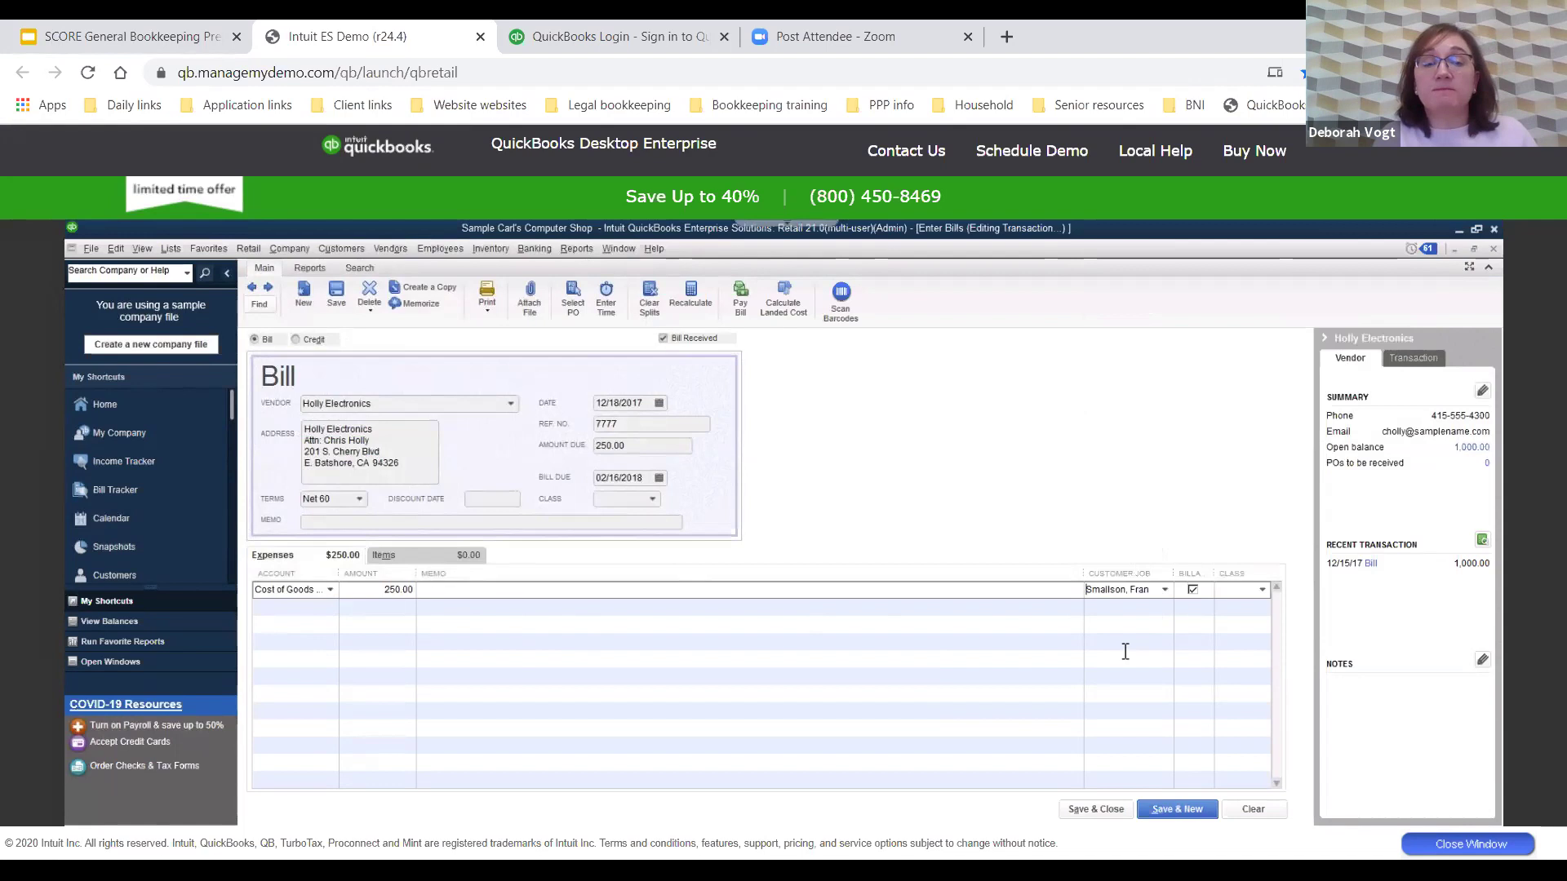
{"action": "left_click", "coordinate": [1193, 591]}
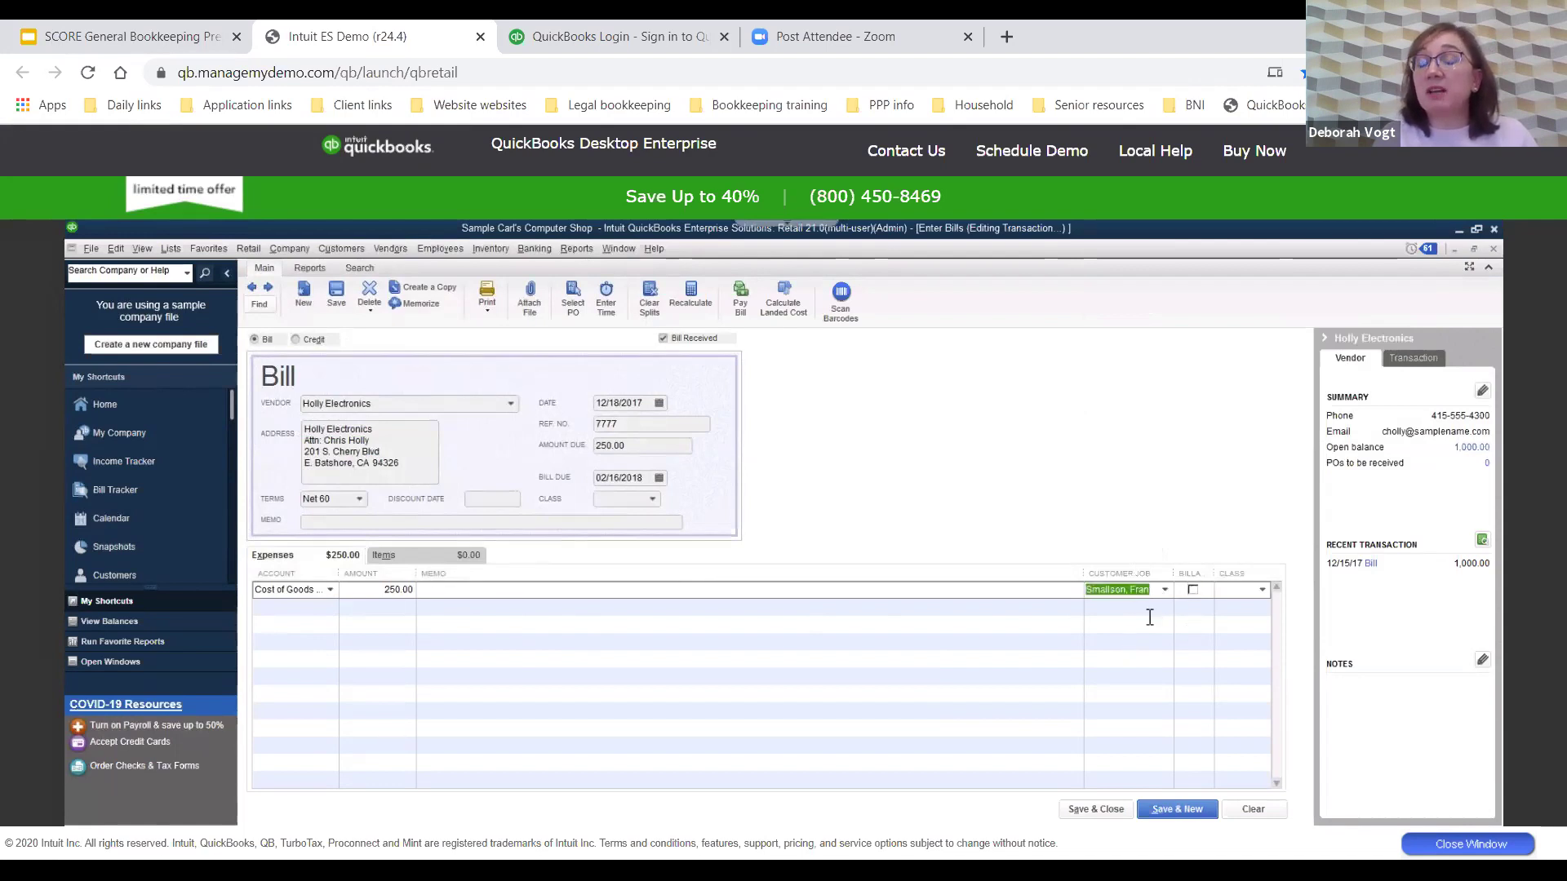
{"action": "left_click", "coordinate": [1193, 590]}
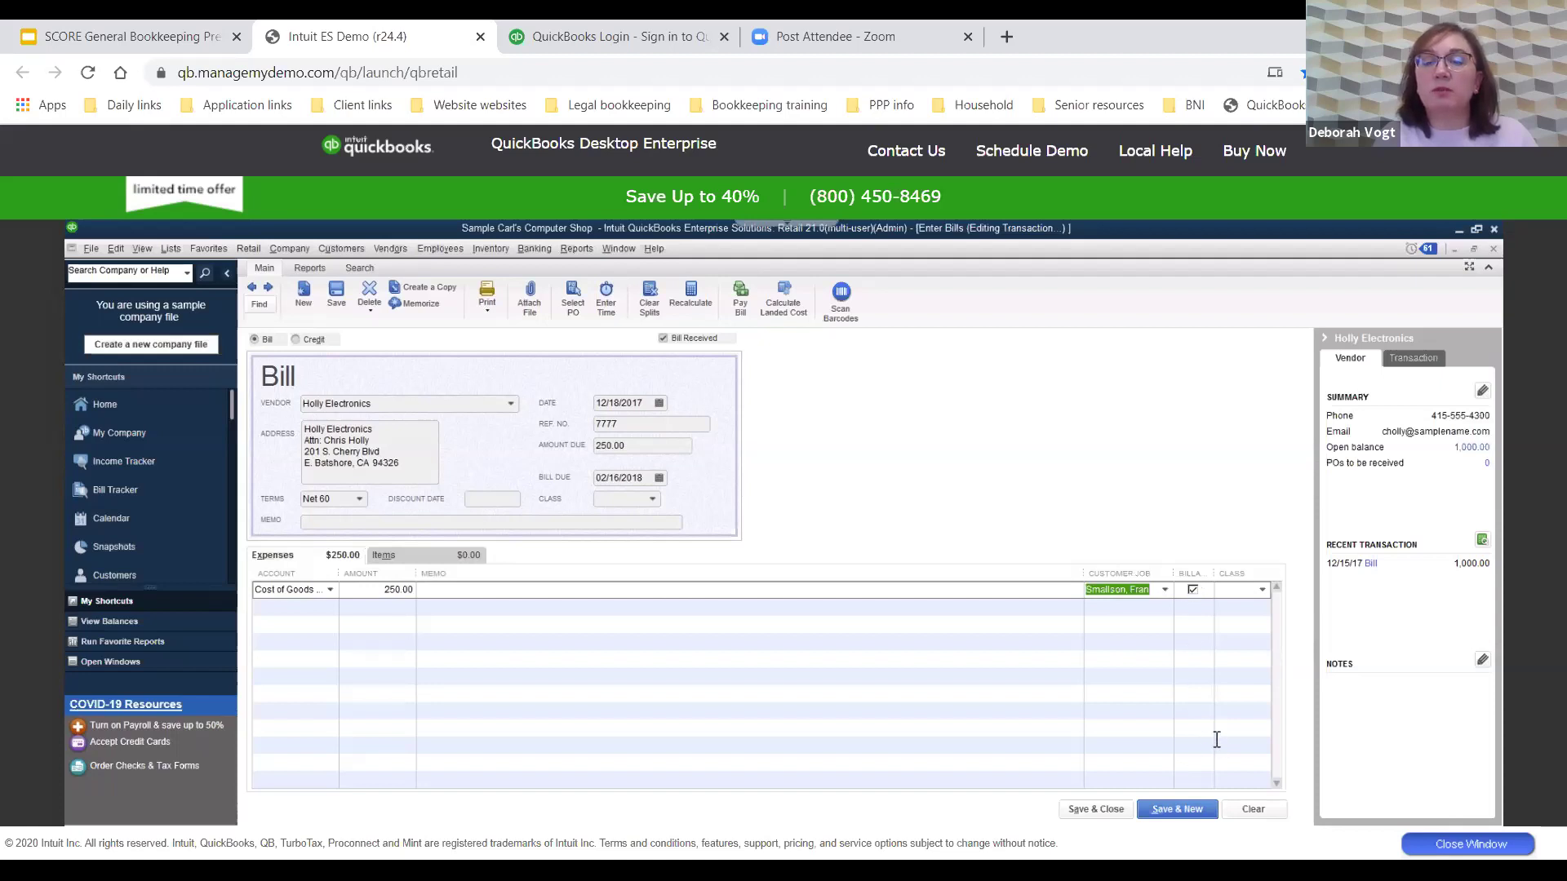
Save and close the Holly Electronics bill, then open the customer list with a wider name column
{"action": "left_click", "coordinate": [1093, 808]}
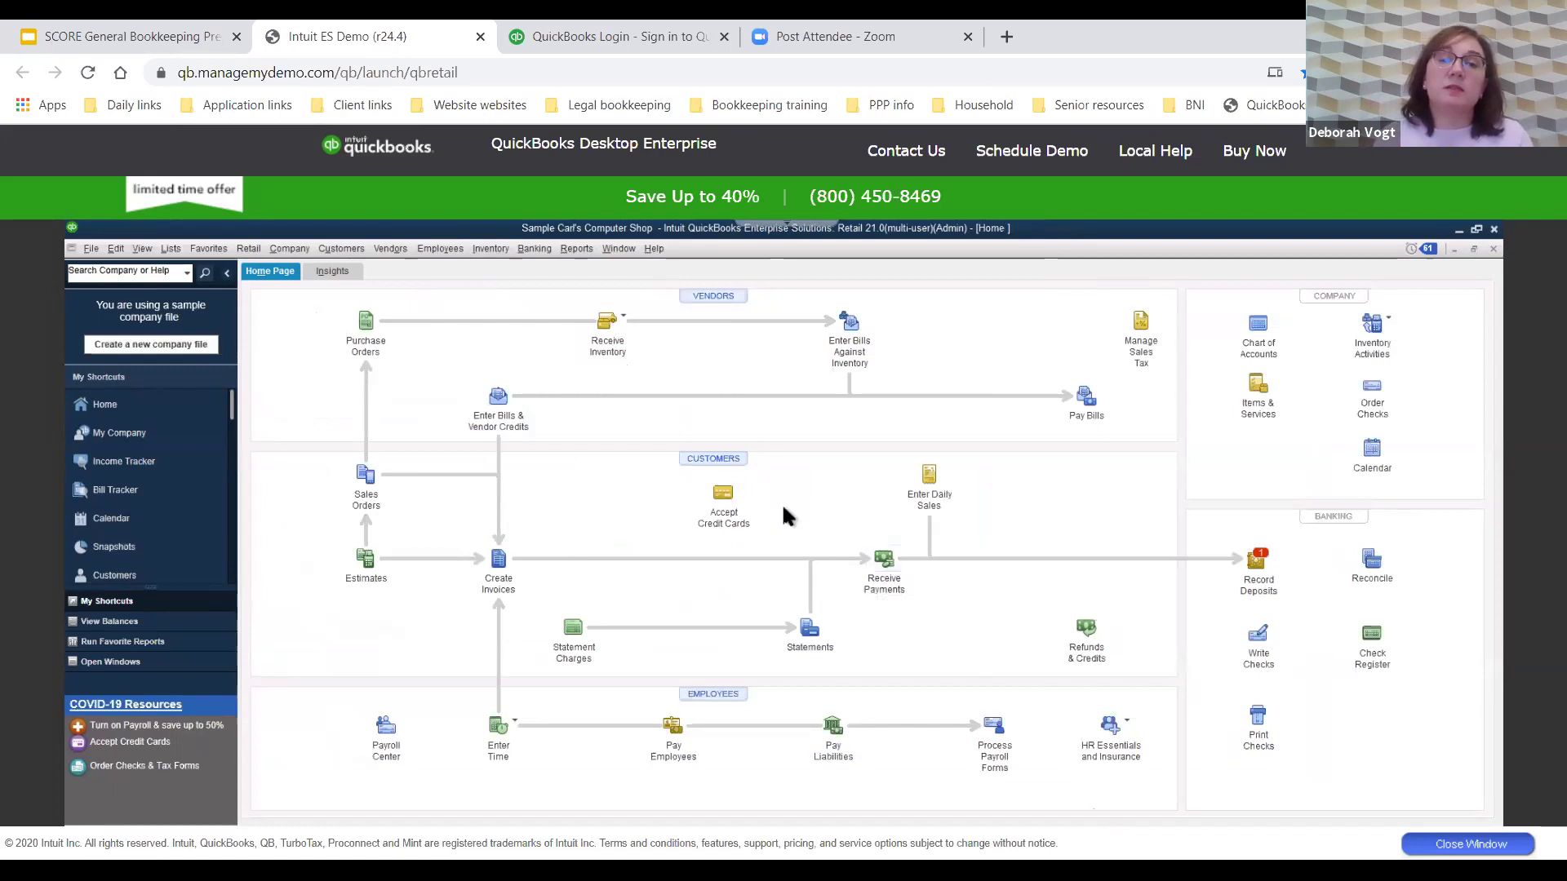
{"action": "left_click", "coordinate": [697, 455]}
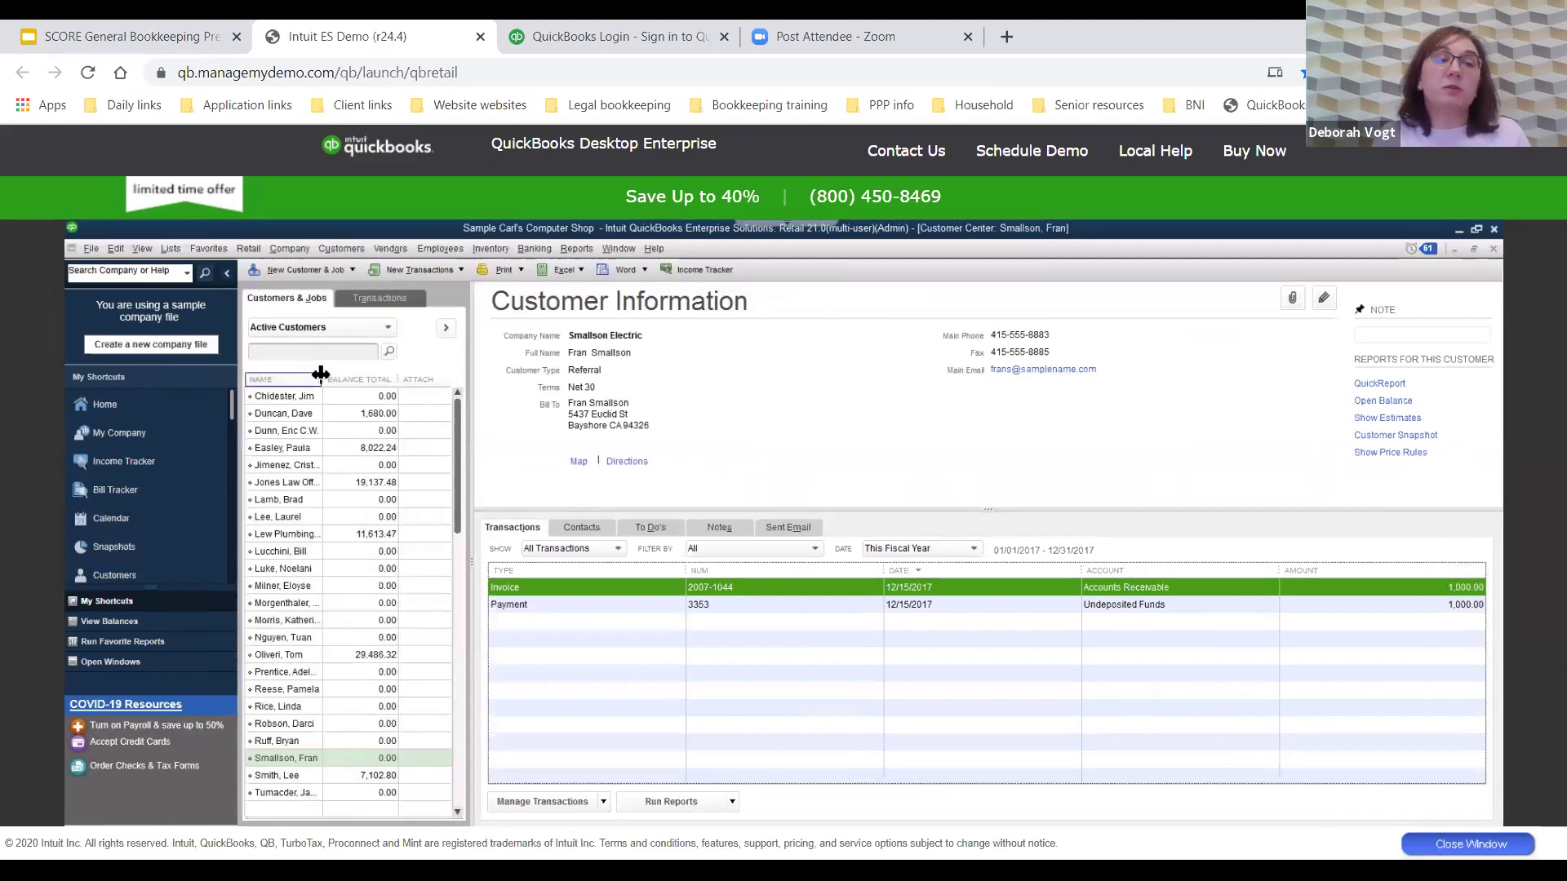
{"action": "left_click_drag", "start_coordinate": [344, 381], "coordinate": [352, 384]}
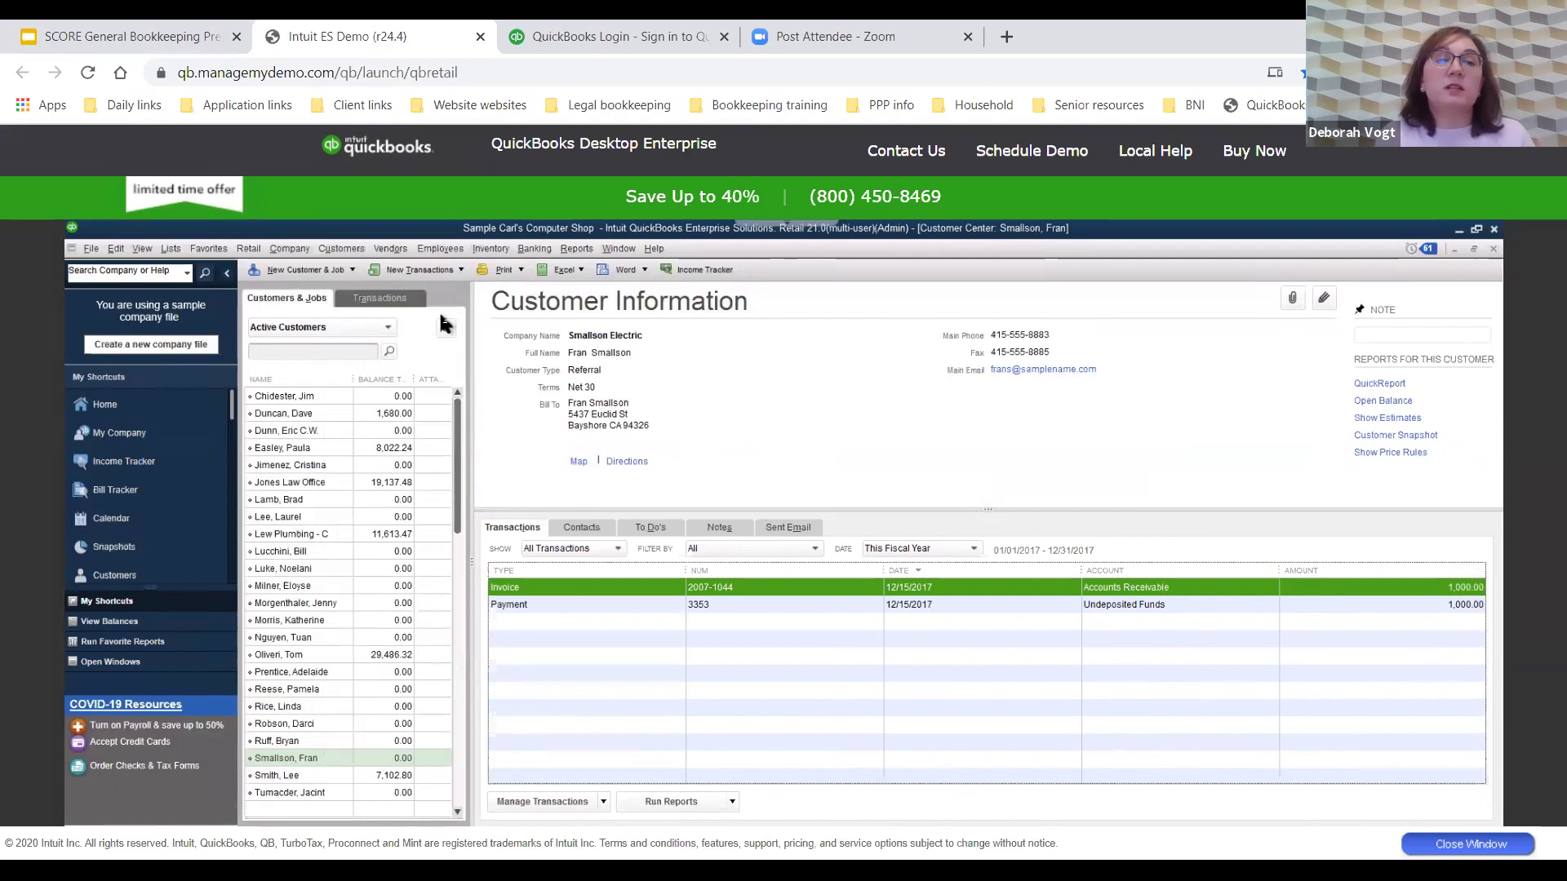
Create a new invoice for the Smallson Electric customer
{"action": "left_click", "coordinate": [427, 269]}
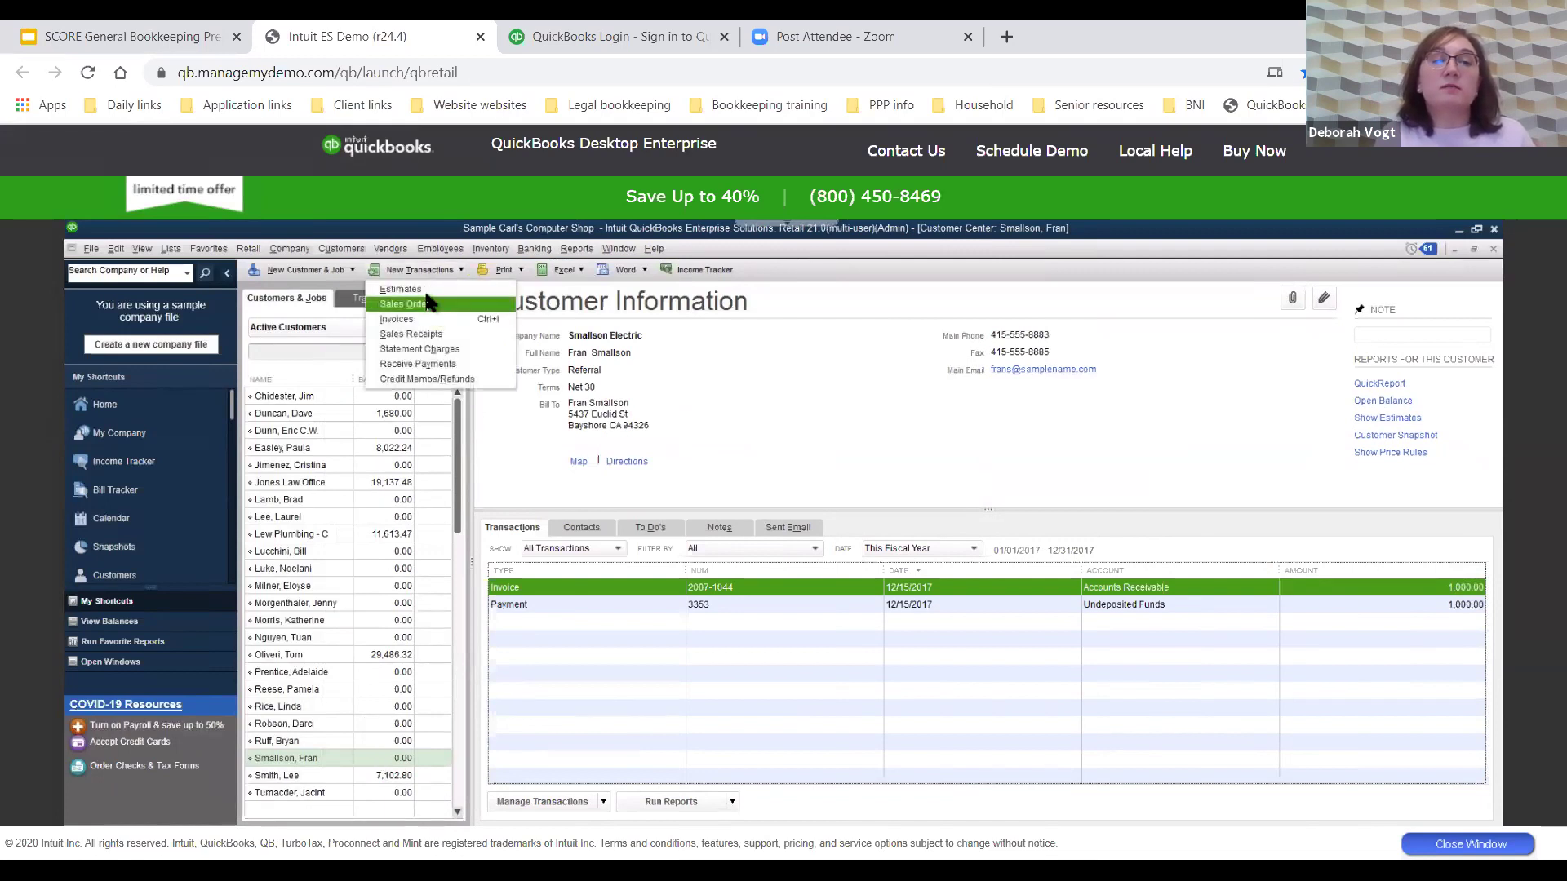
{"action": "left_click", "coordinate": [425, 319]}
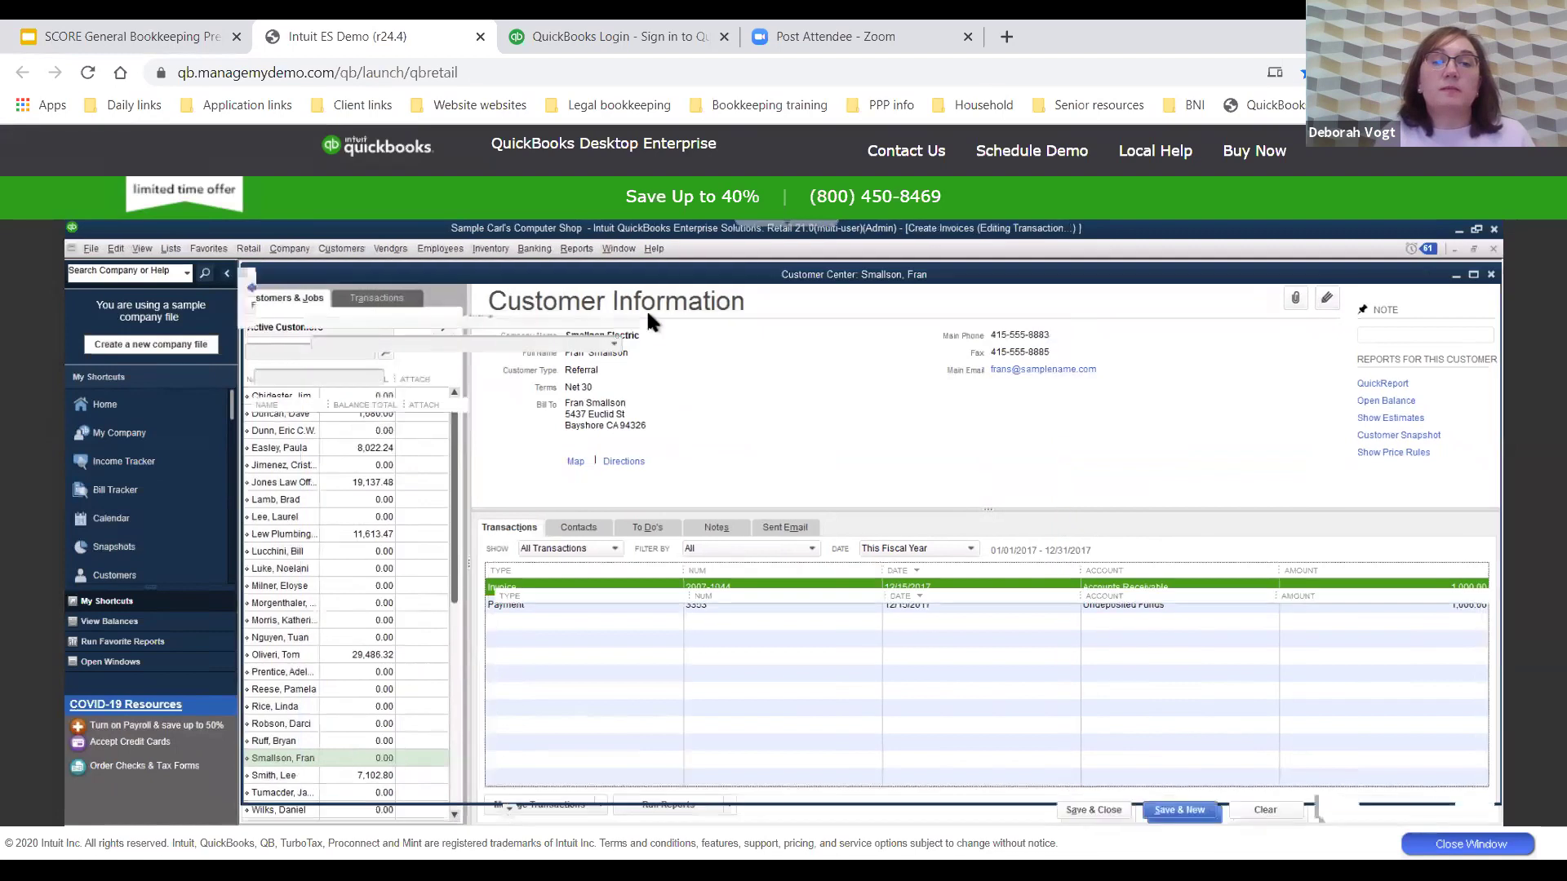
{"action": "left_click", "coordinate": [614, 343]}
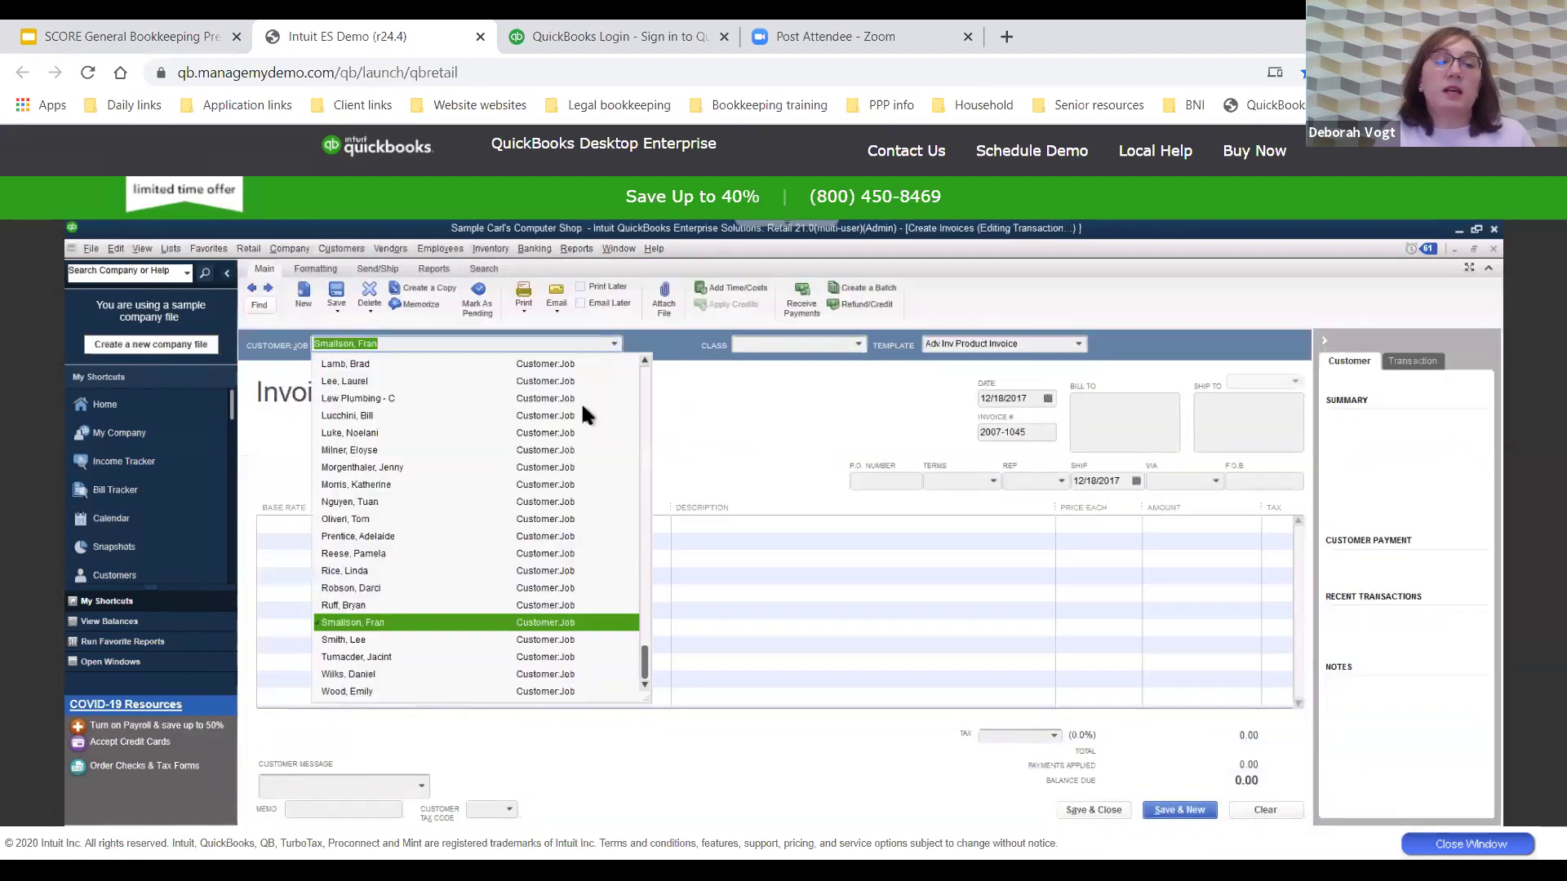
{"action": "left_click", "coordinate": [383, 622]}
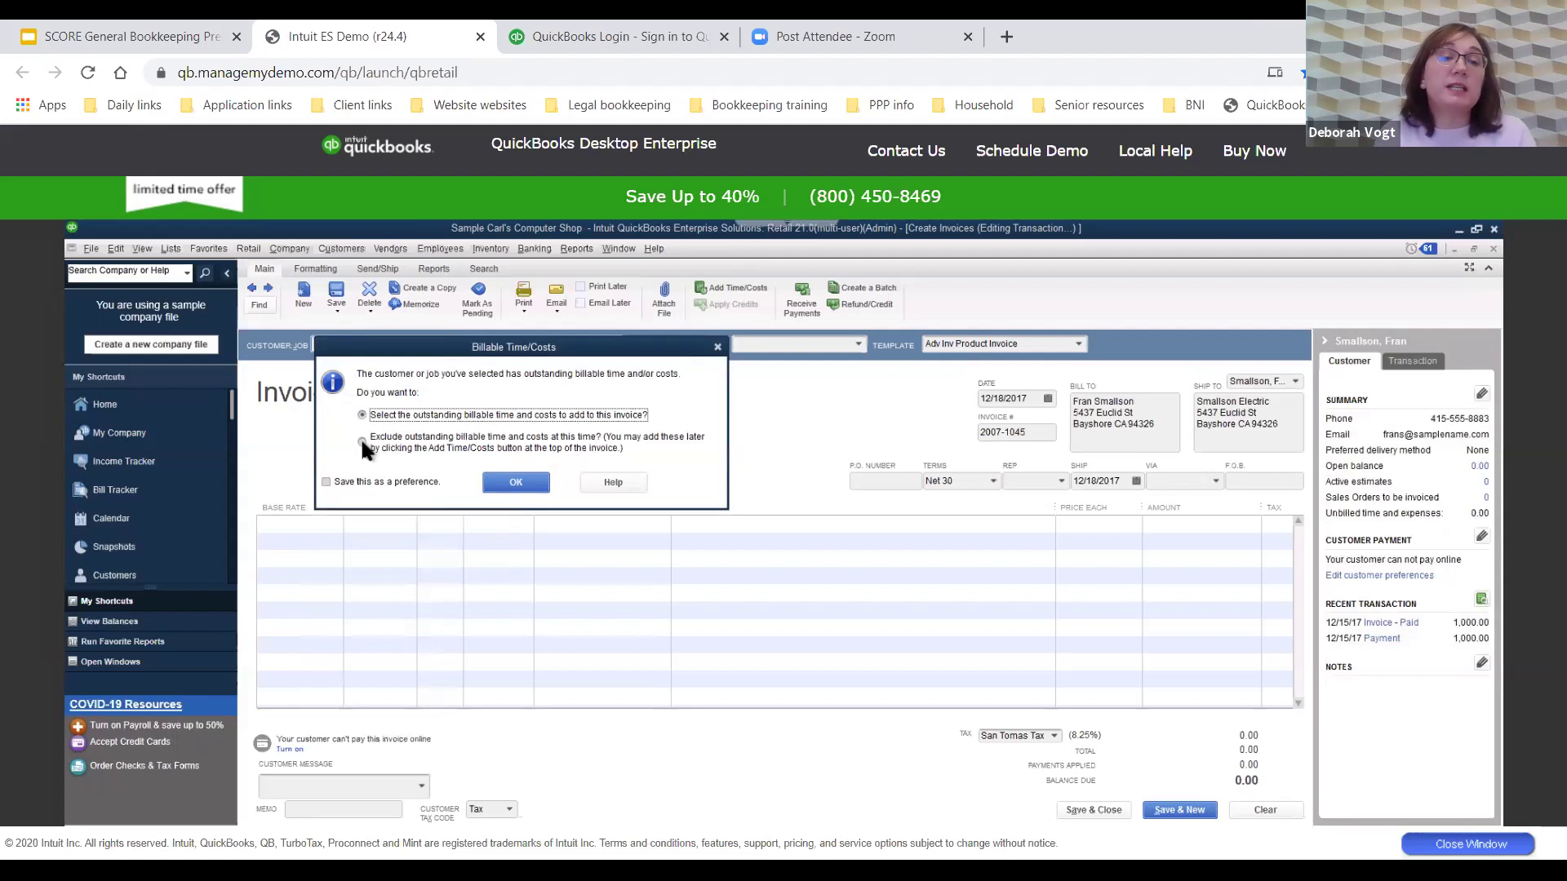
Add the customer's outstanding 250.00 Holly Electronics billable expense to the invoice
{"action": "left_click", "coordinate": [516, 485]}
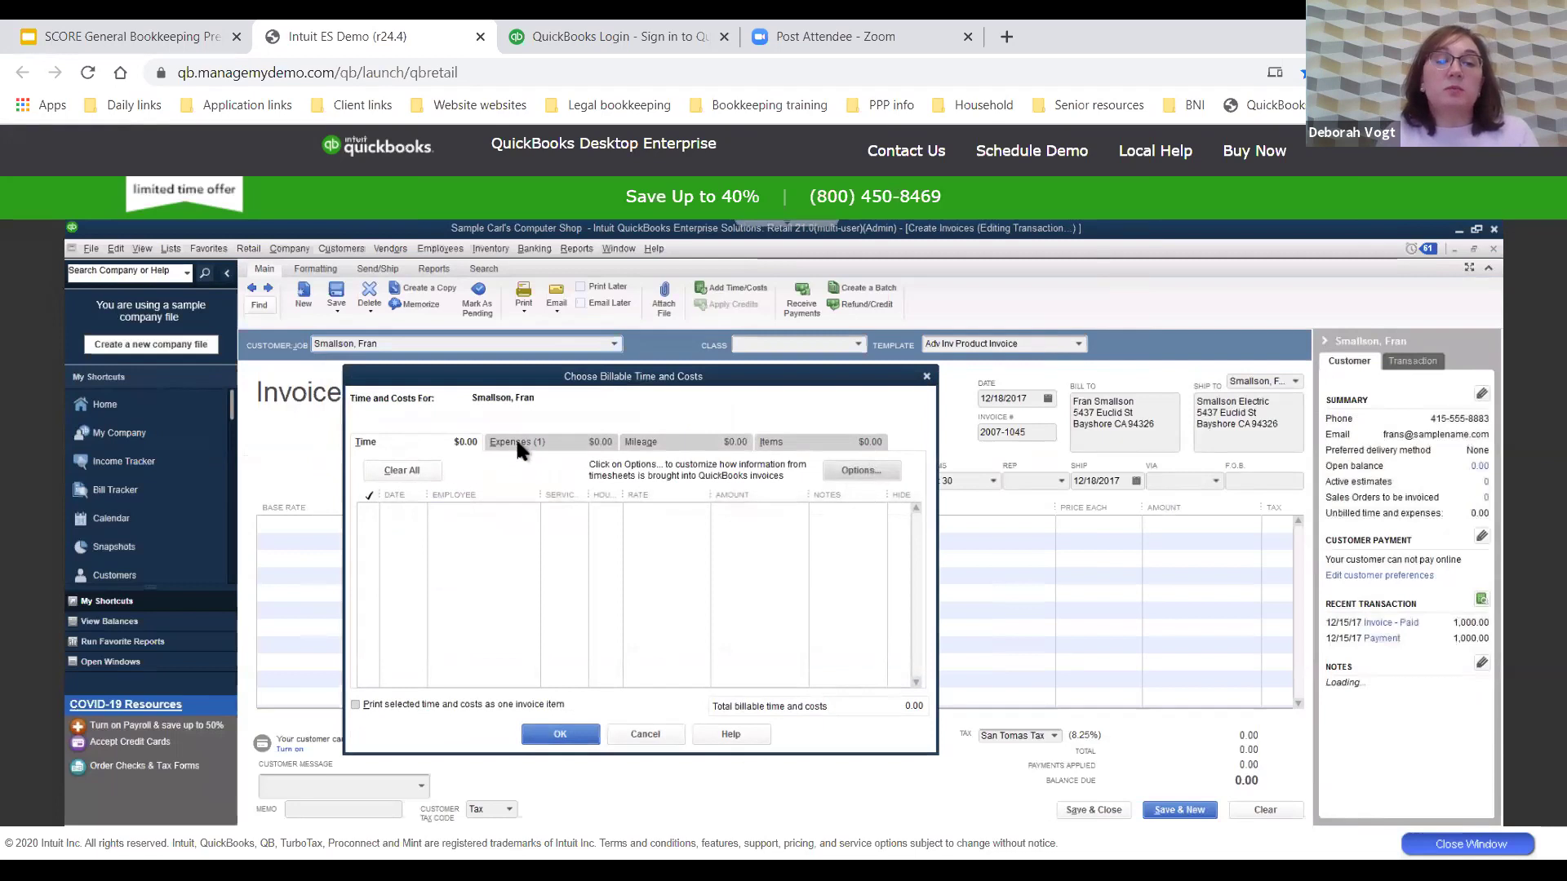
{"action": "left_click", "coordinate": [516, 441]}
{"action": "left_click", "coordinate": [371, 518]}
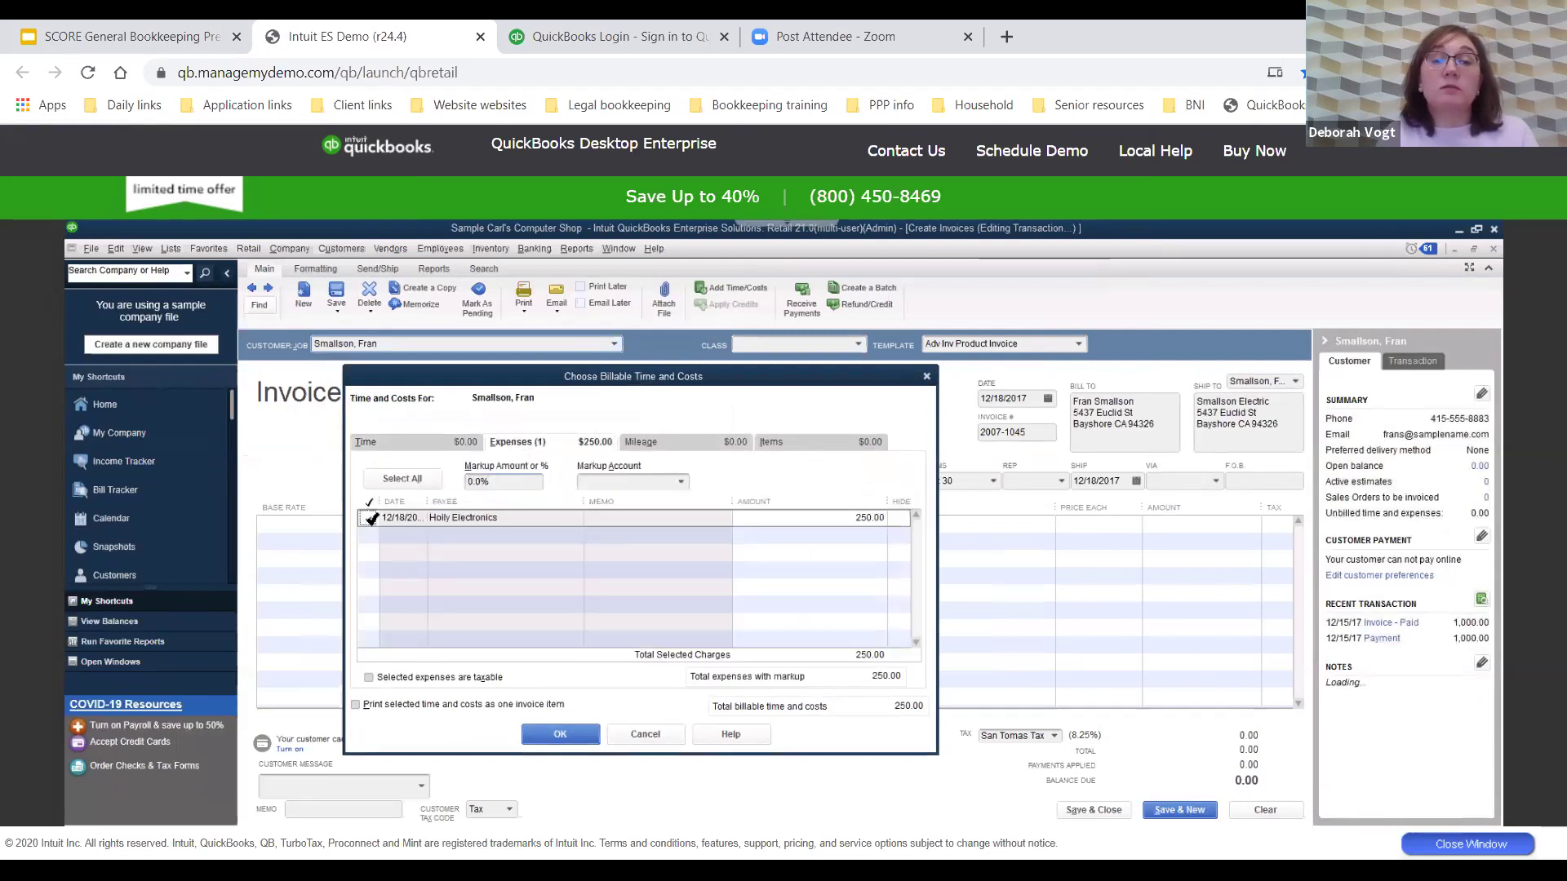
{"action": "left_click", "coordinate": [561, 737]}
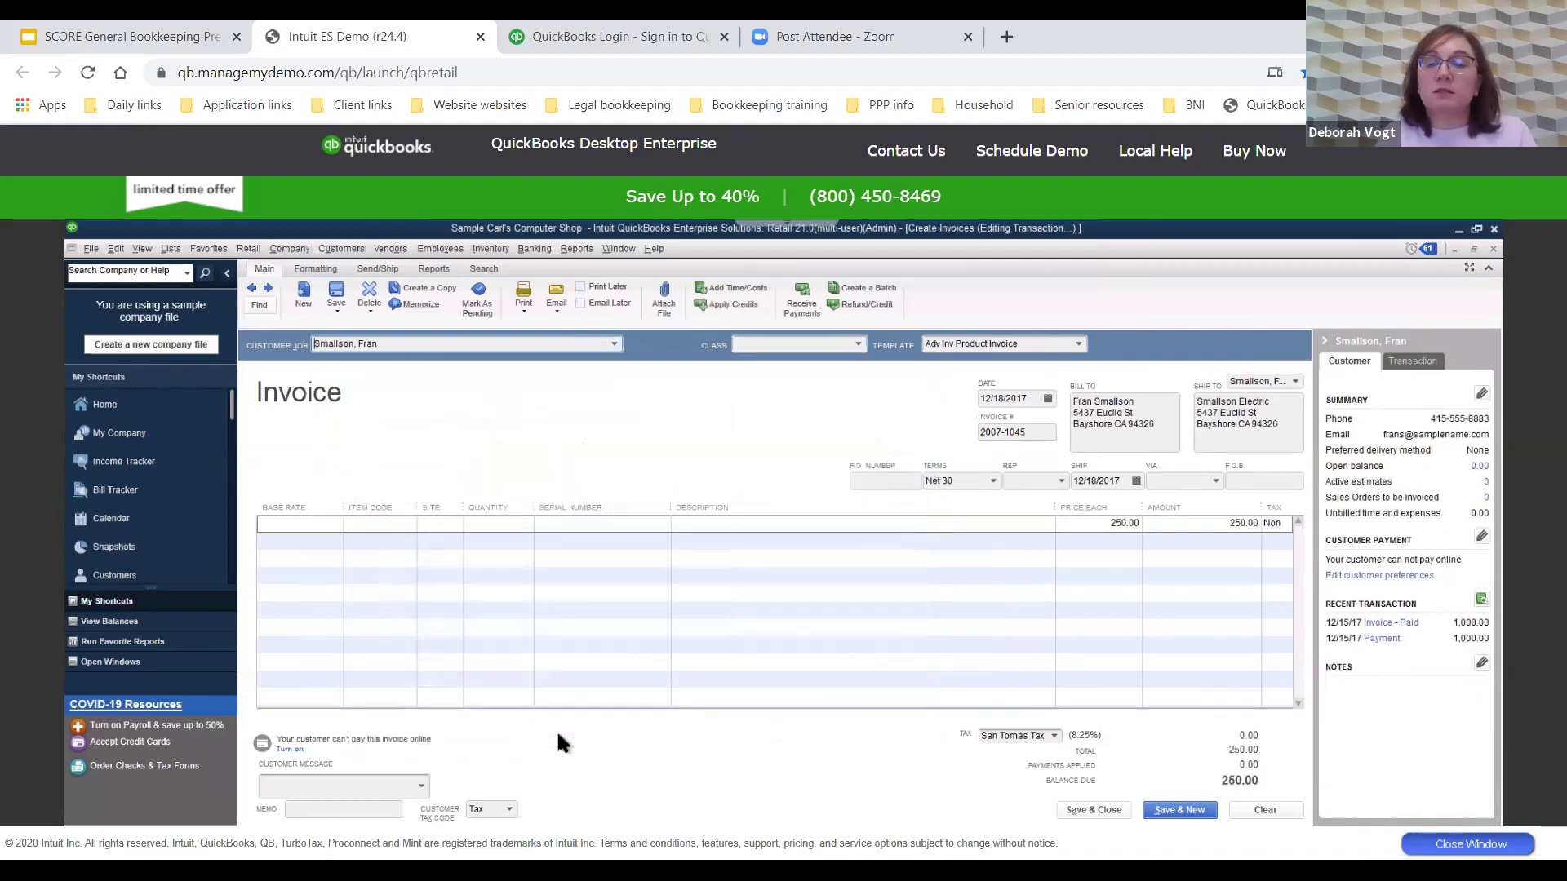
Describe the 250.00 invoice line as "Holly electronics" and save and close the invoice
{"action": "left_click", "coordinate": [790, 529]}
{"action": "type", "text": "olly"}
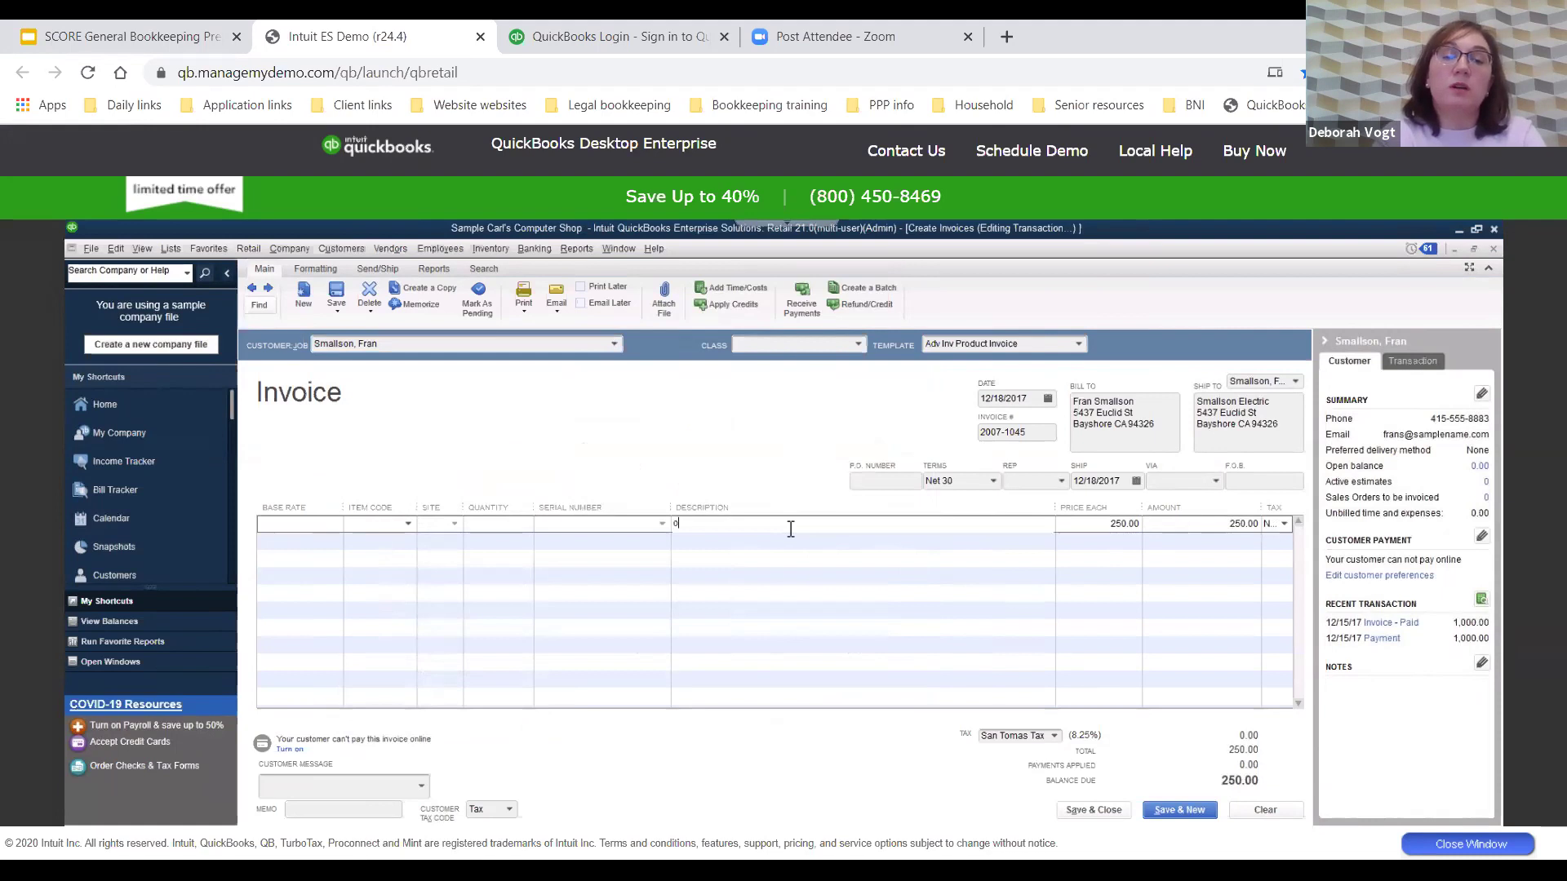
{"action": "key", "text": "BackSpace"}
{"action": "key", "text": "BackSpace"}
{"action": "key", "text": "BackSpace"}
{"action": "key", "text": "BackSpace"}
{"action": "type", "text": "Holly lec"}
{"action": "key", "text": "BackSpace"}
{"action": "key", "text": "BackSpace"}
{"action": "key", "text": "BackSpace"}
{"action": "key", "text": "BackSpace"}
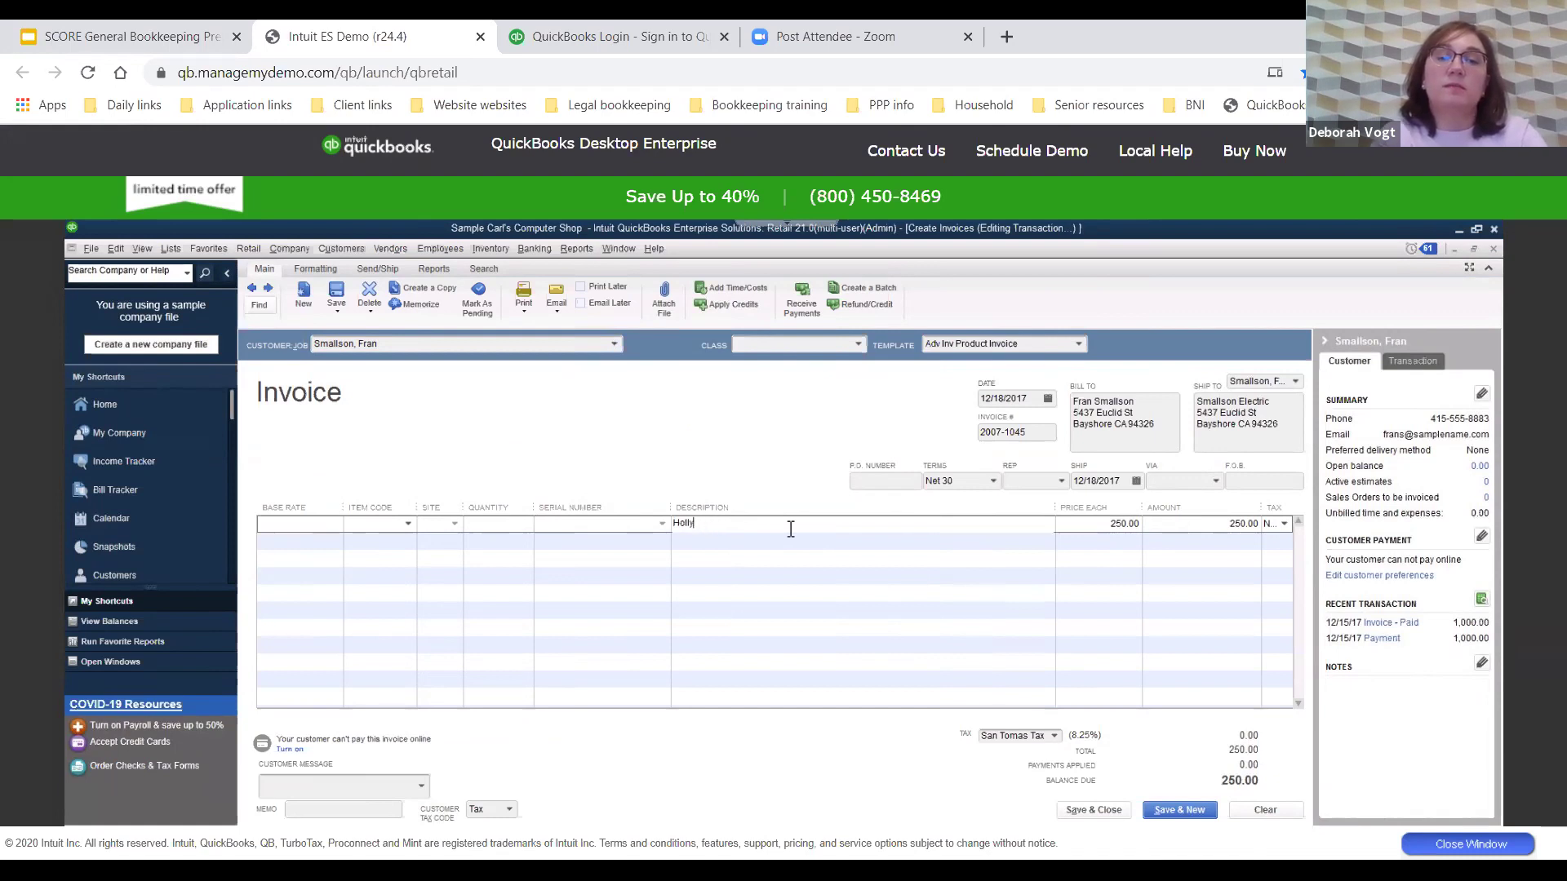
{"action": "type", "text": "electronci"}
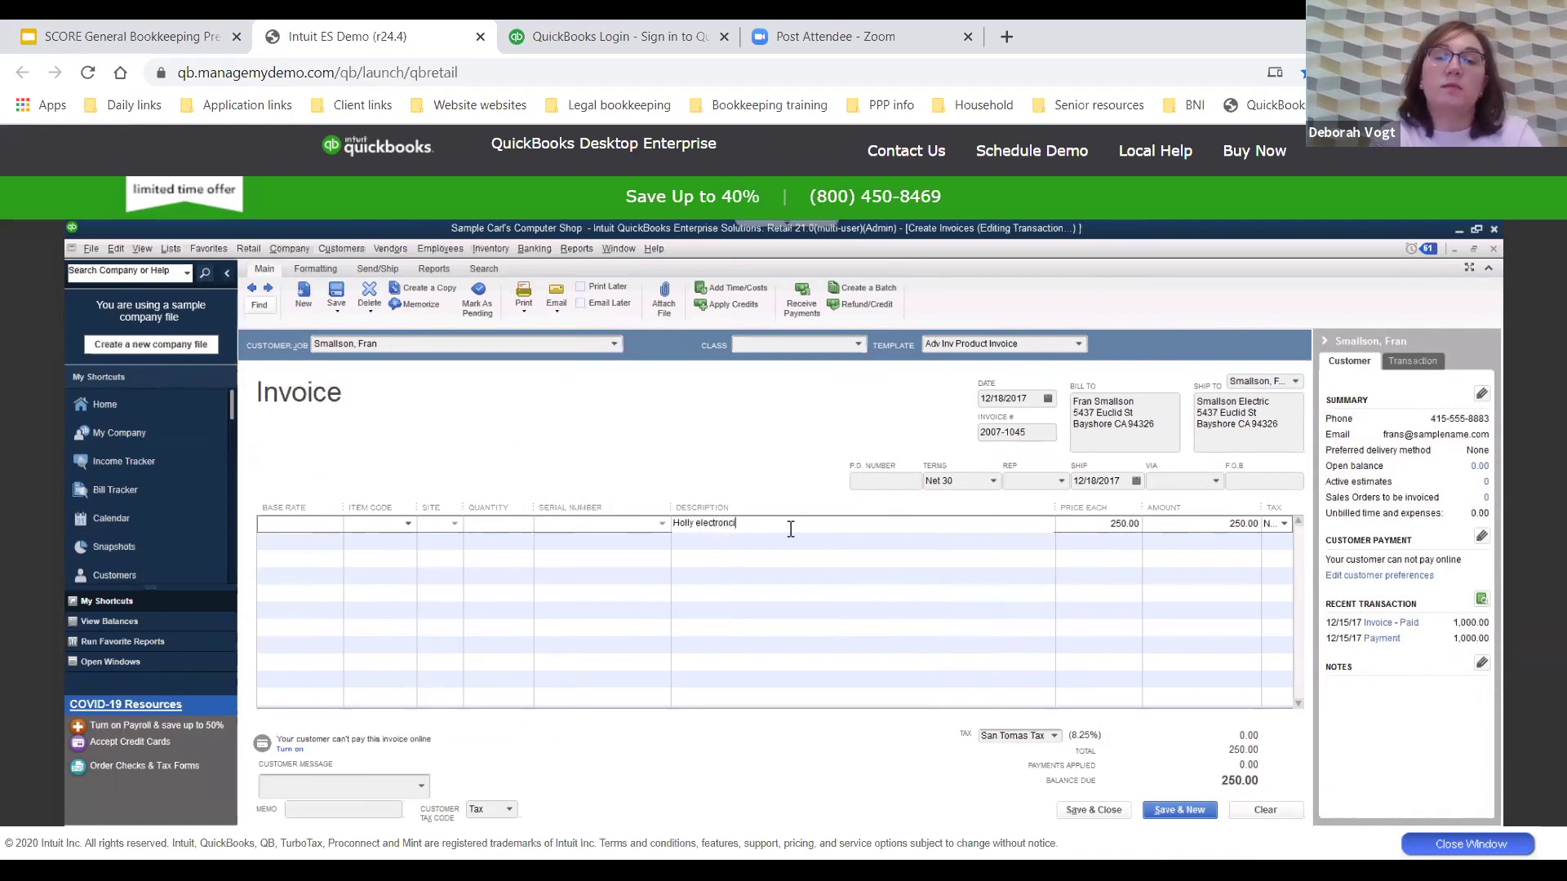
{"action": "key", "text": "BackSpace"}
{"action": "key", "text": "BackSpace"}
{"action": "type", "text": "ics"}
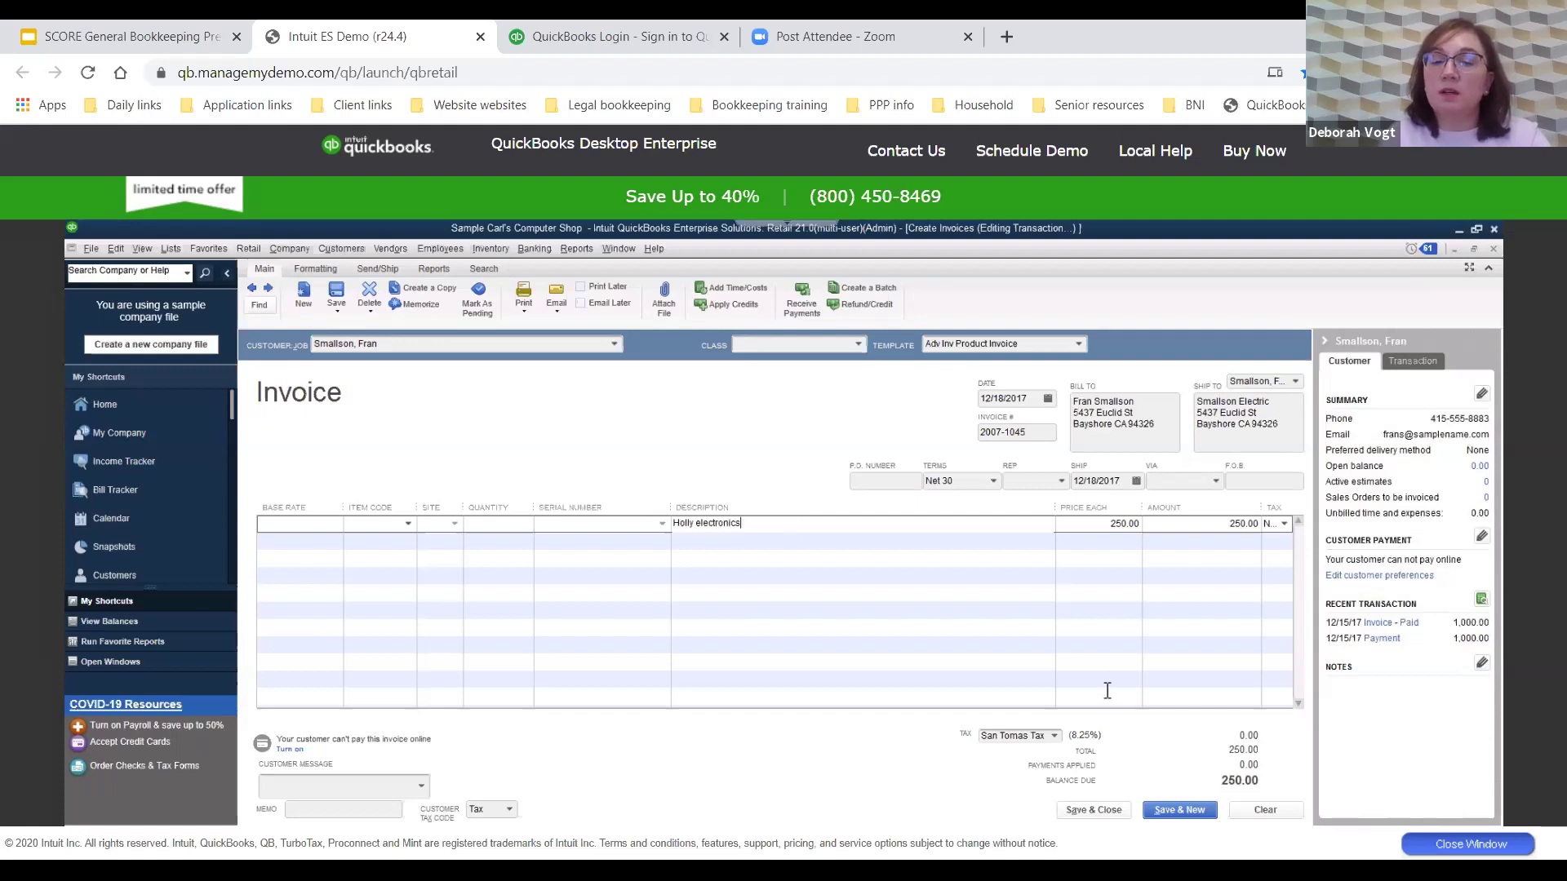
{"action": "left_click", "coordinate": [1077, 808]}
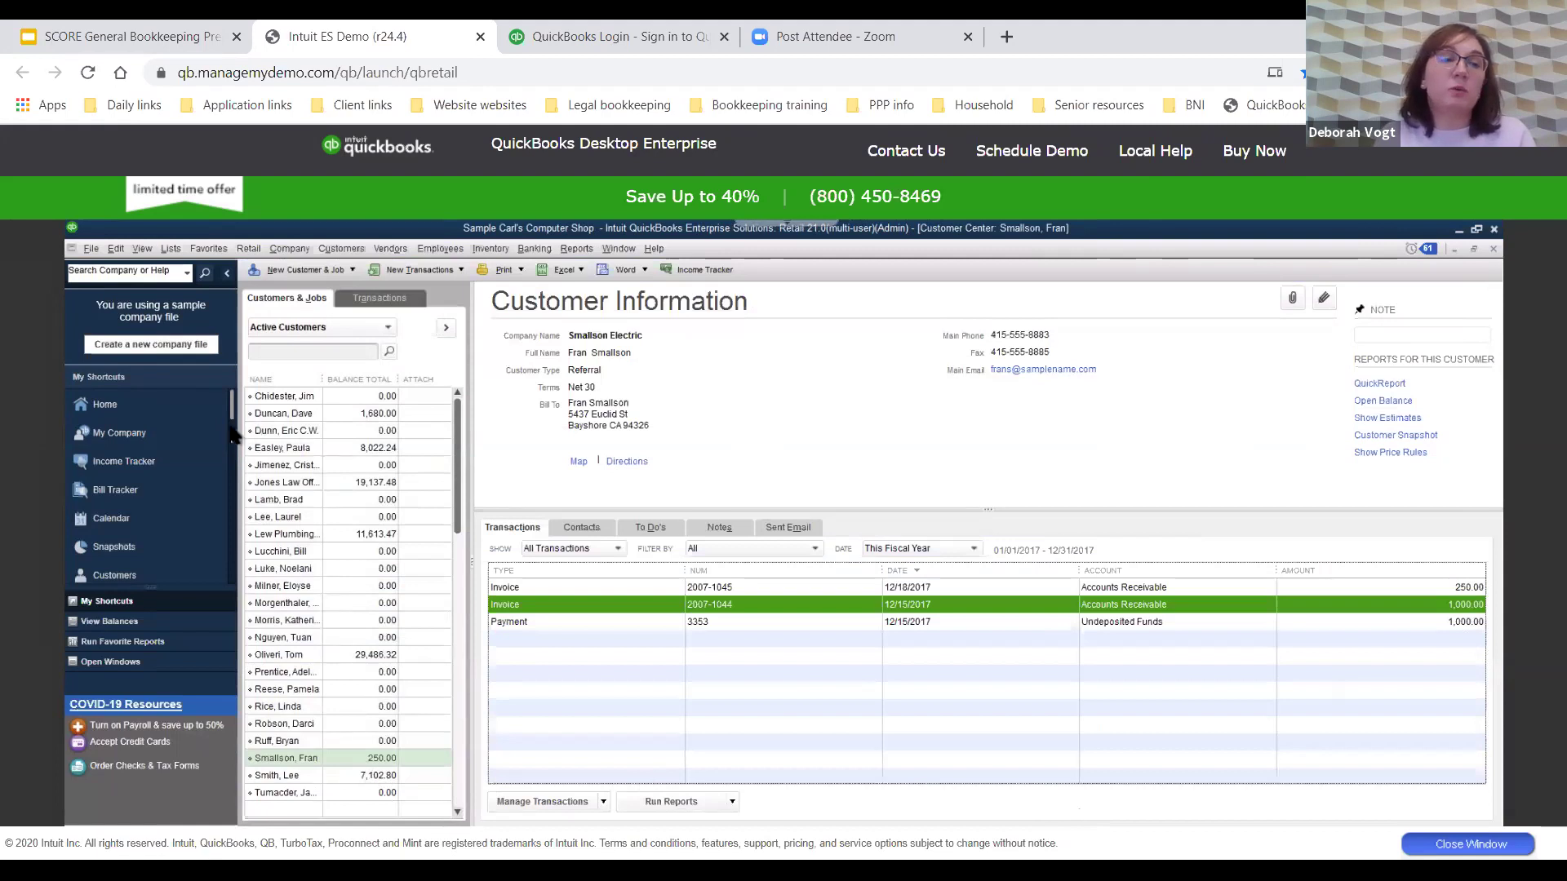
Open the 250.00 invoice dated 12/18/2017 from the Smallson Electric customer's transactions
{"action": "left_click", "coordinate": [146, 414]}
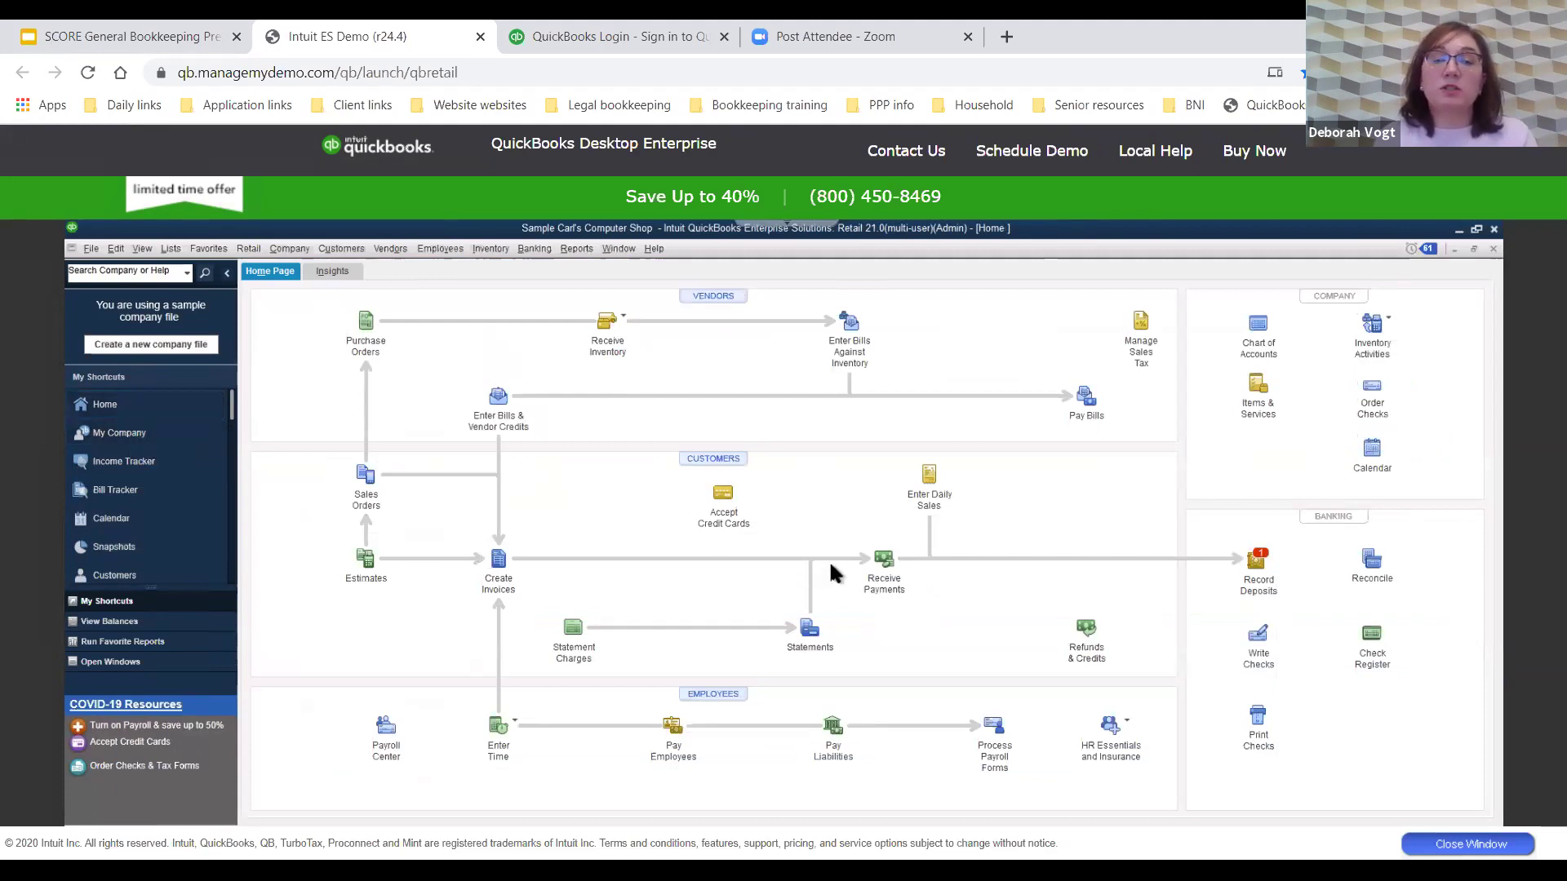
{"action": "left_click", "coordinate": [722, 462]}
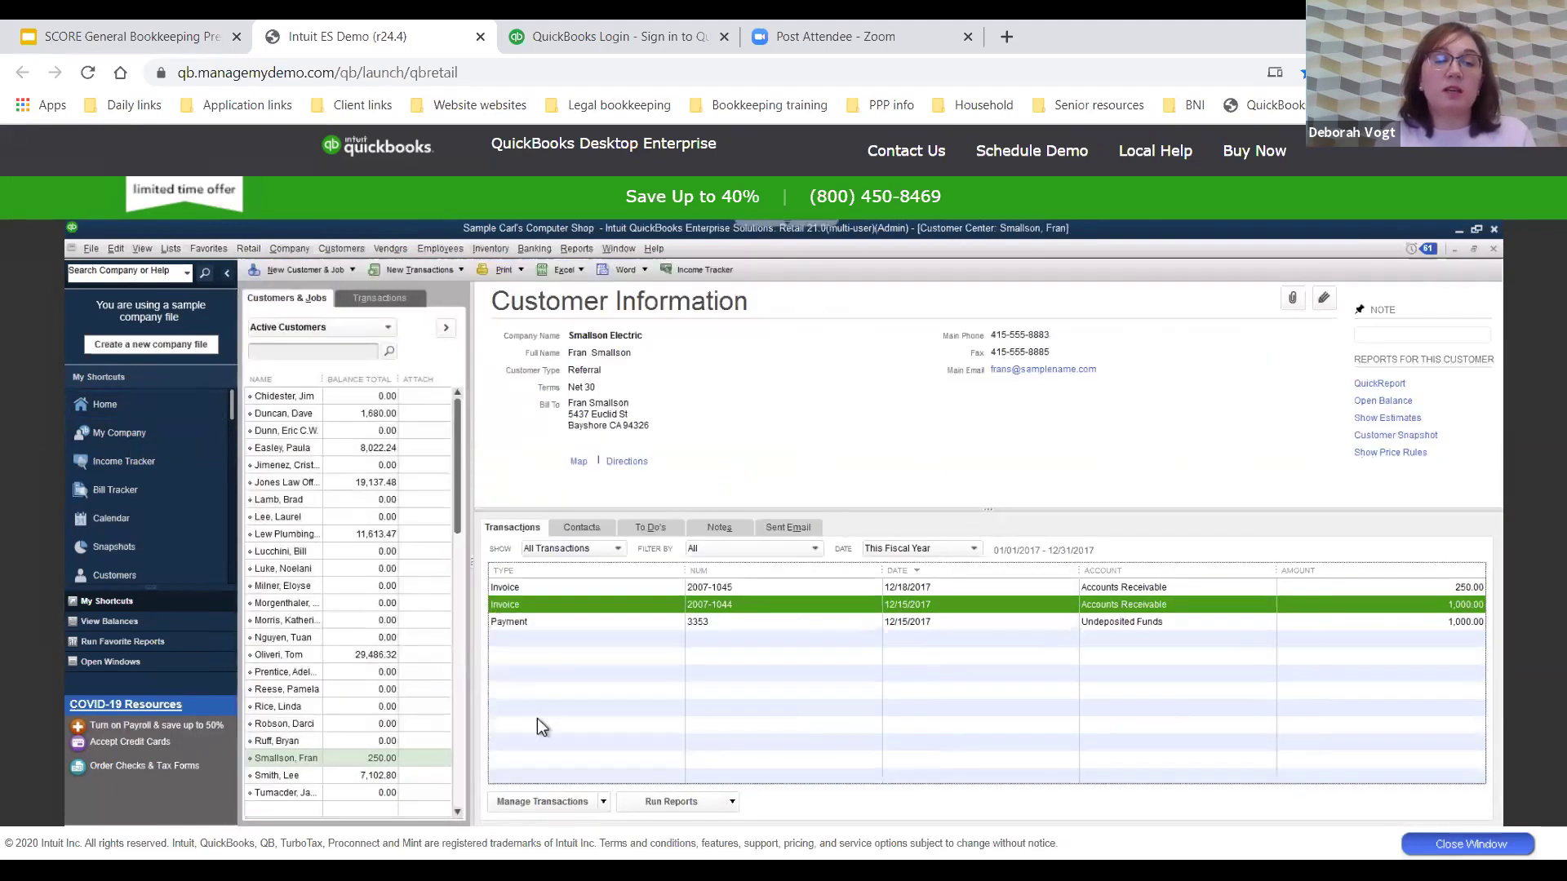
{"action": "left_click", "coordinate": [906, 587]}
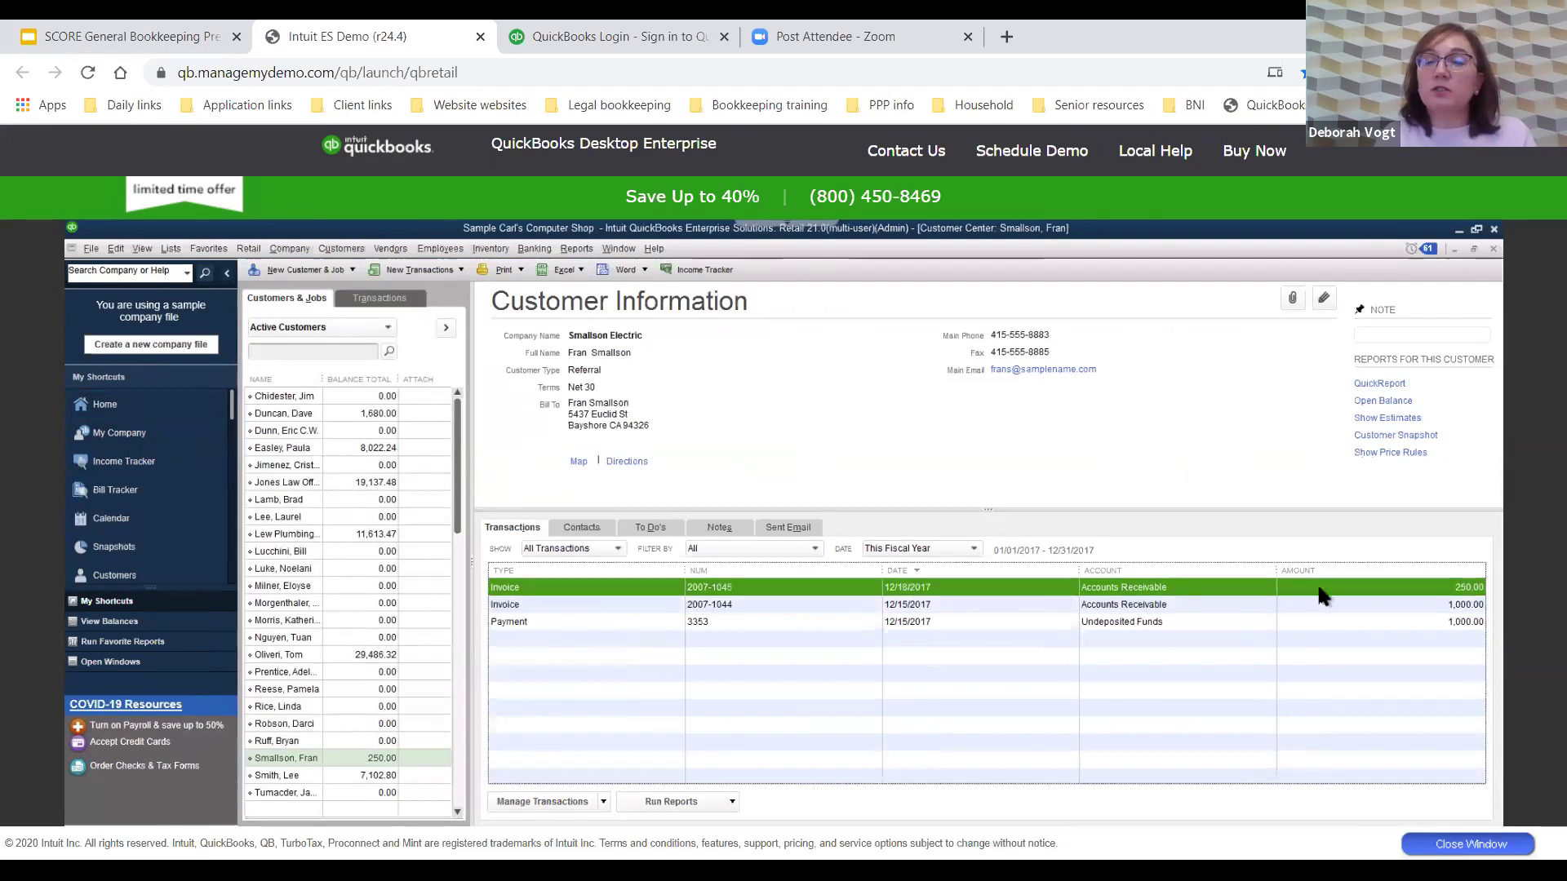
{"action": "double_click", "coordinate": [1321, 589]}
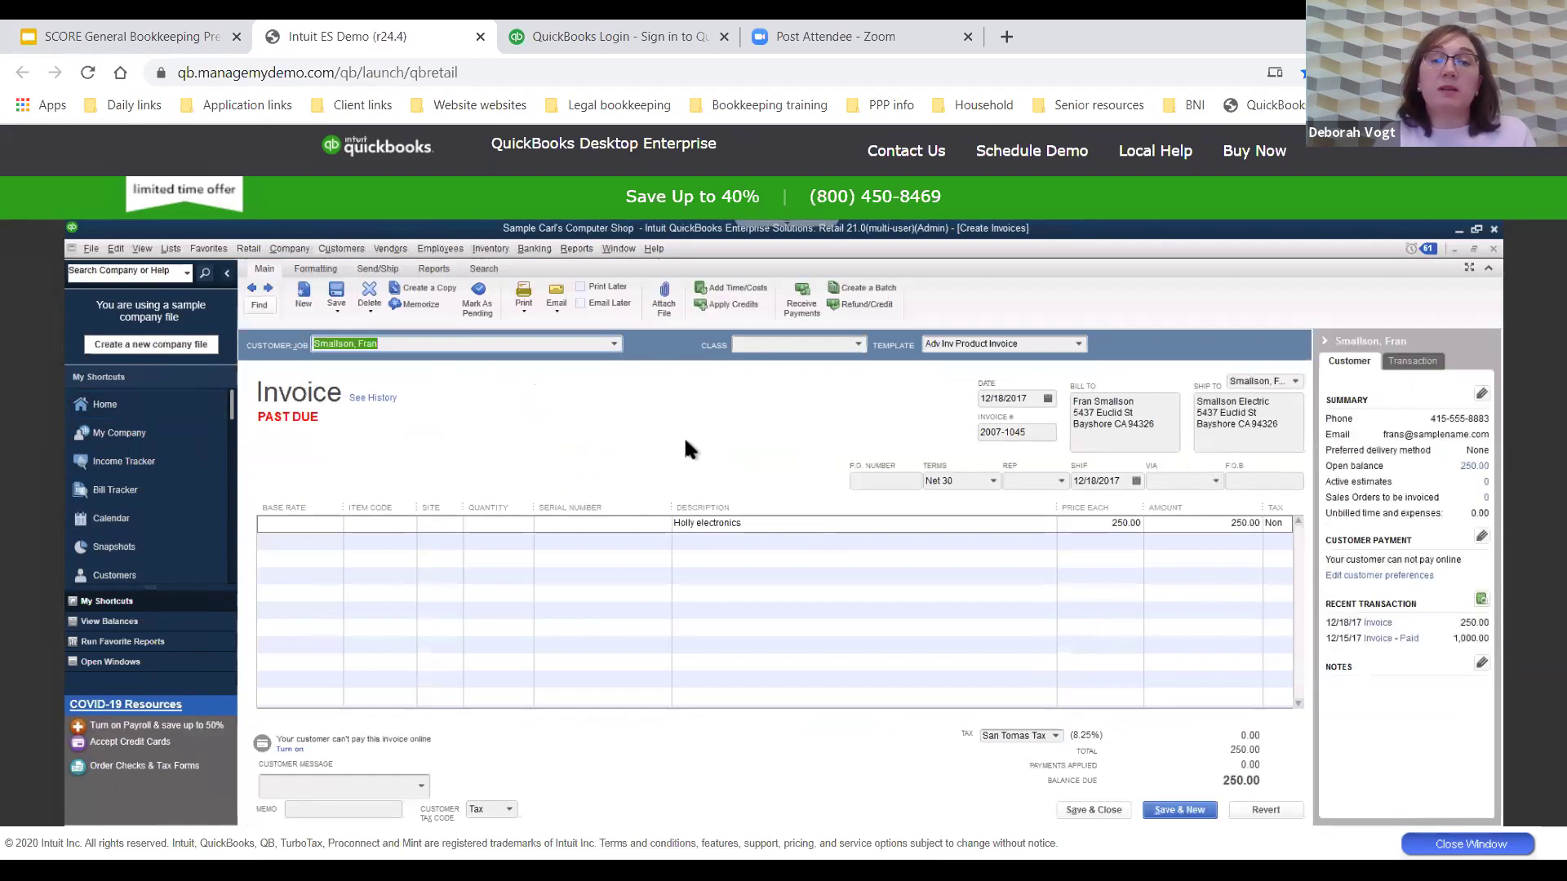
Receive the 250.00 payment against the open invoice with reference number 334, then save and close the payment and the invoice
{"action": "left_click", "coordinate": [798, 303]}
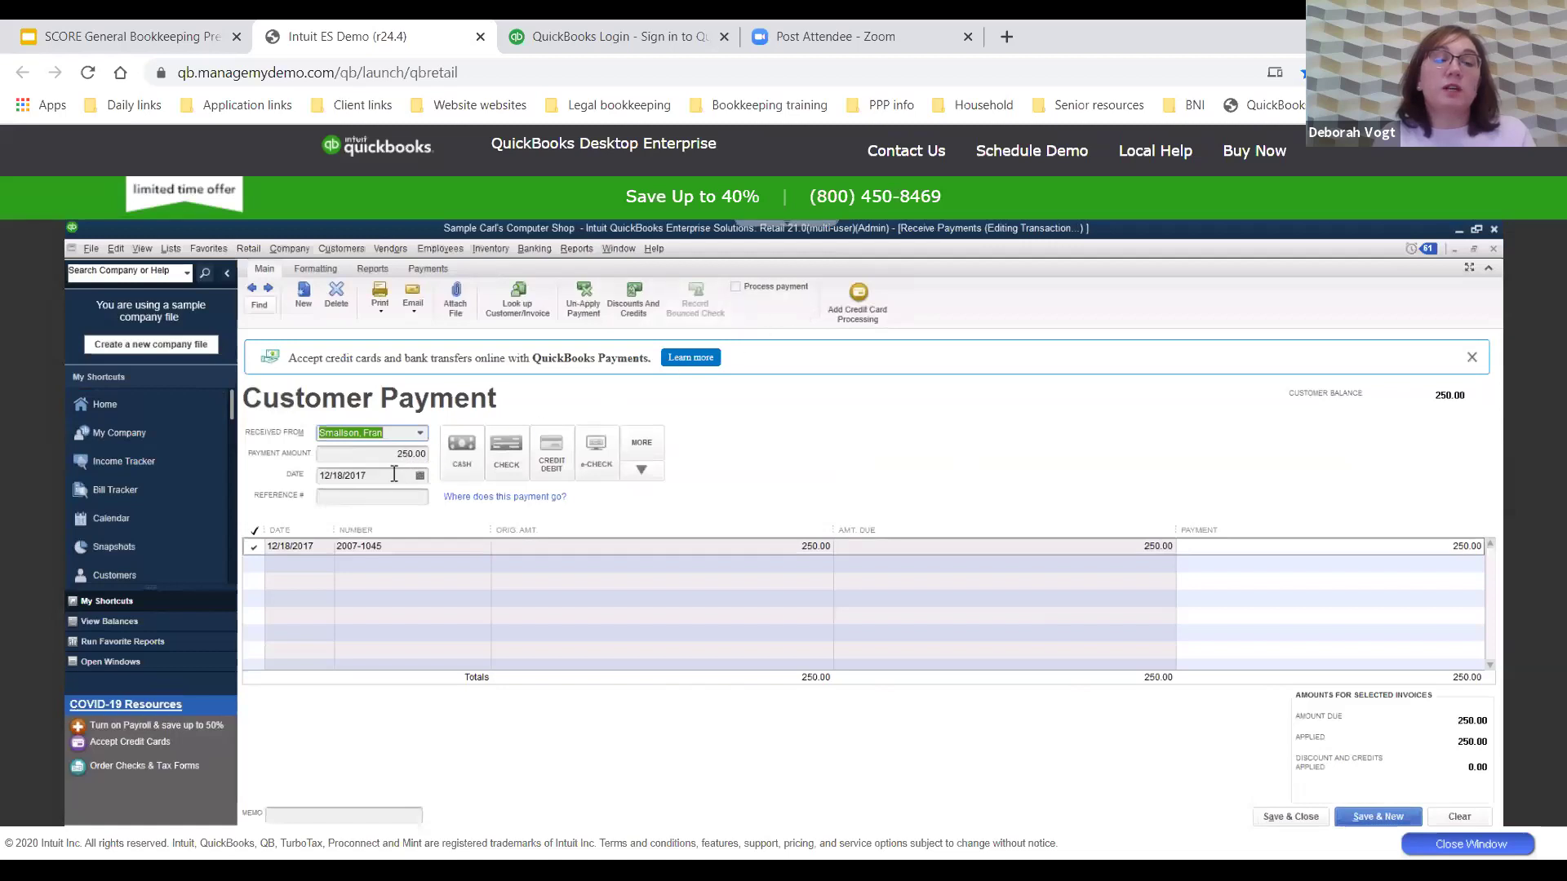
{"action": "left_click", "coordinate": [384, 496]}
{"action": "type", "text": "334"}
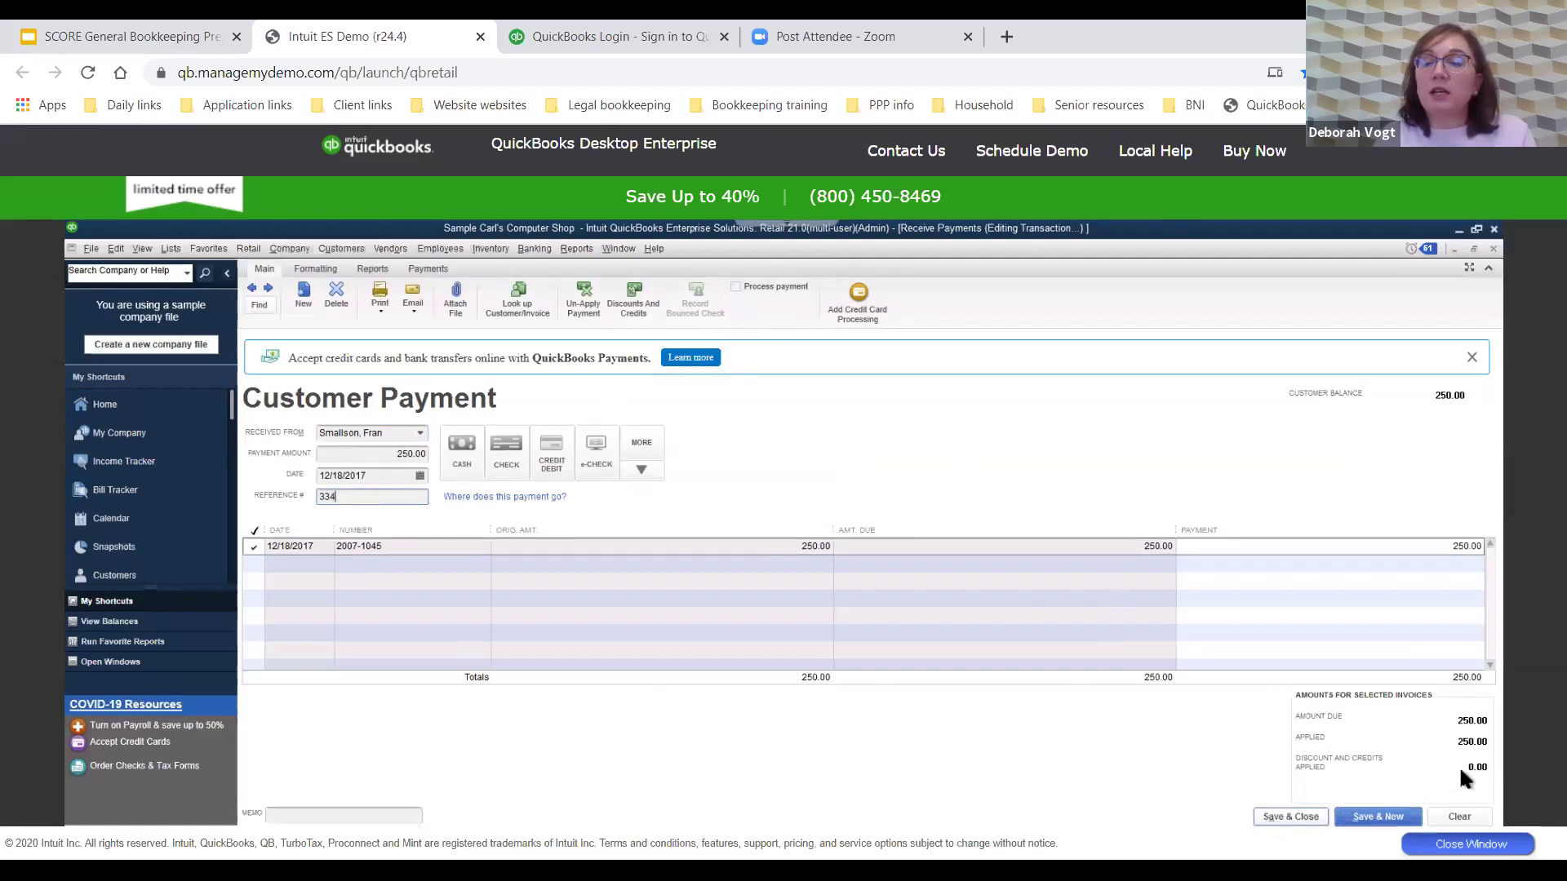
{"action": "left_click", "coordinate": [1277, 817]}
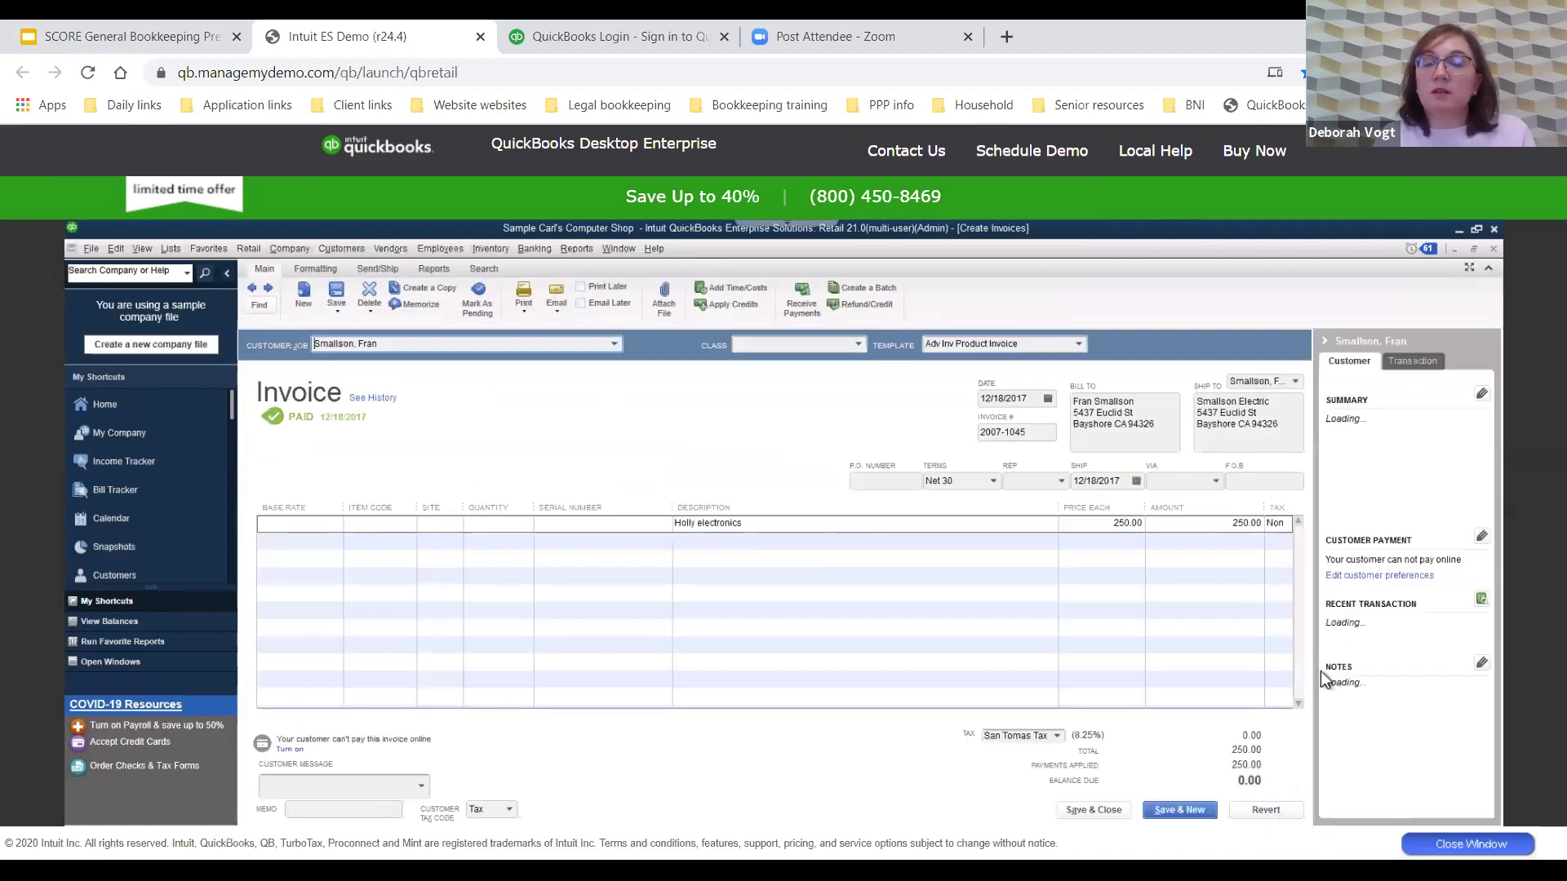
{"action": "left_click", "coordinate": [1111, 808]}
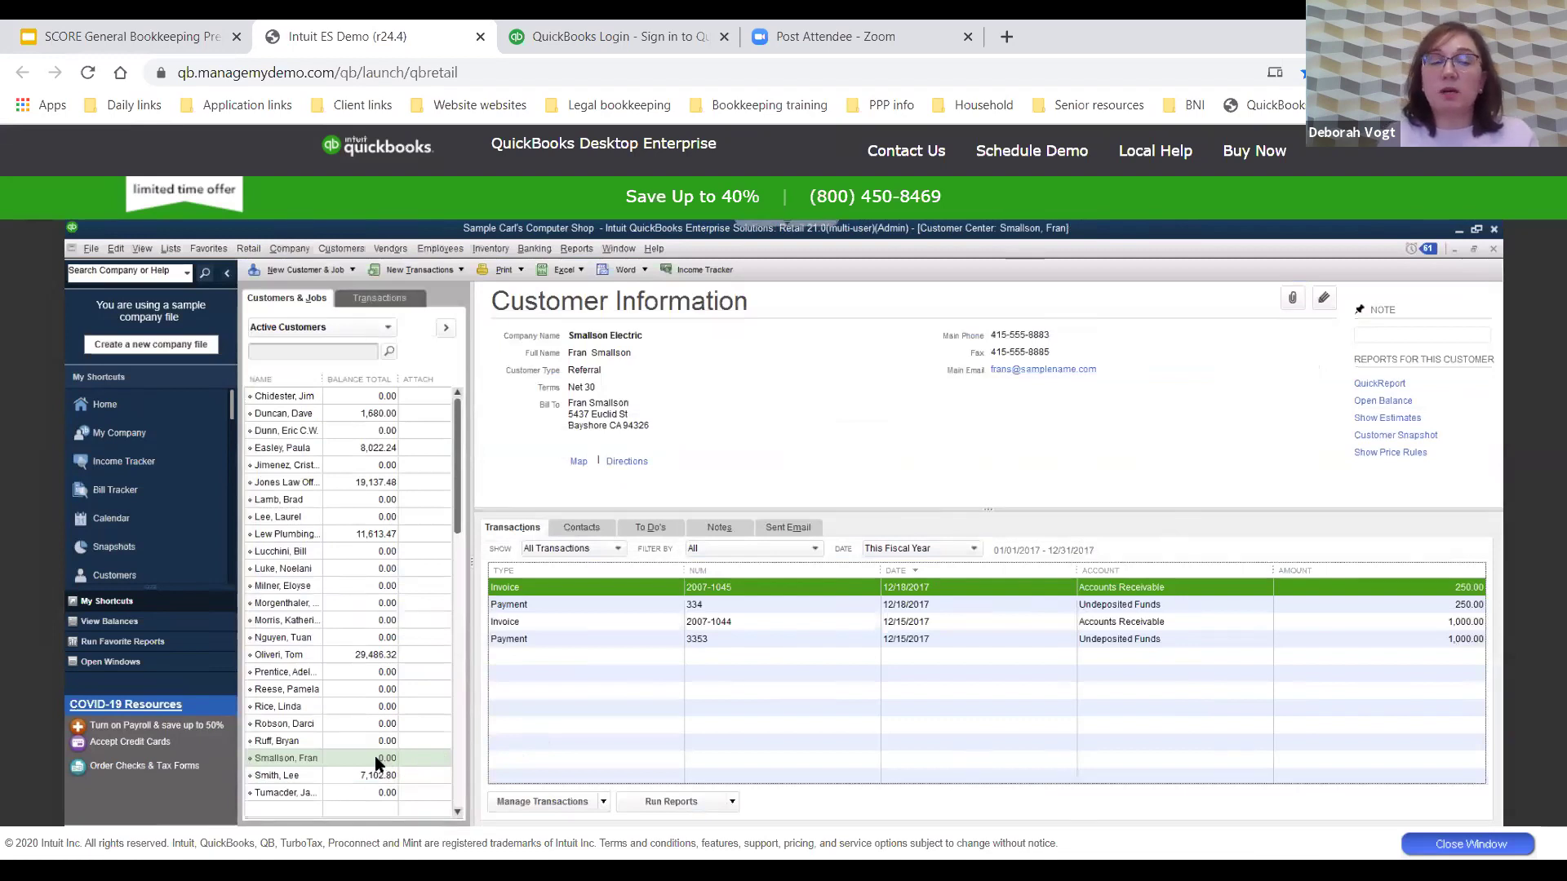
Start a deposit to Checking that includes only the 250.00 customer payment with reference number 334
{"action": "left_click", "coordinate": [171, 406]}
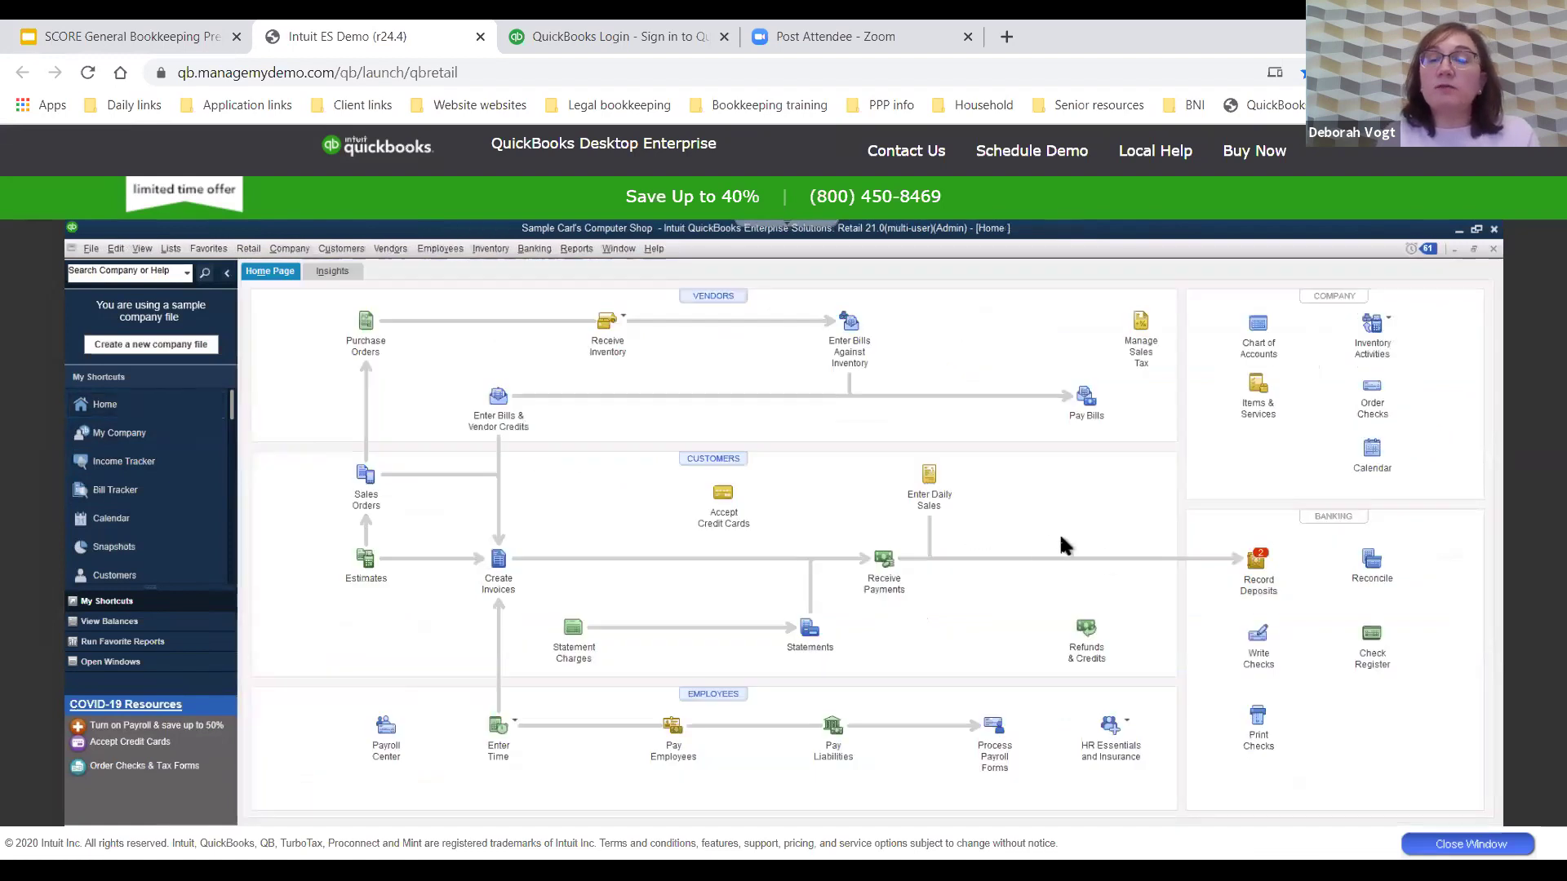
{"action": "left_click", "coordinate": [1261, 565]}
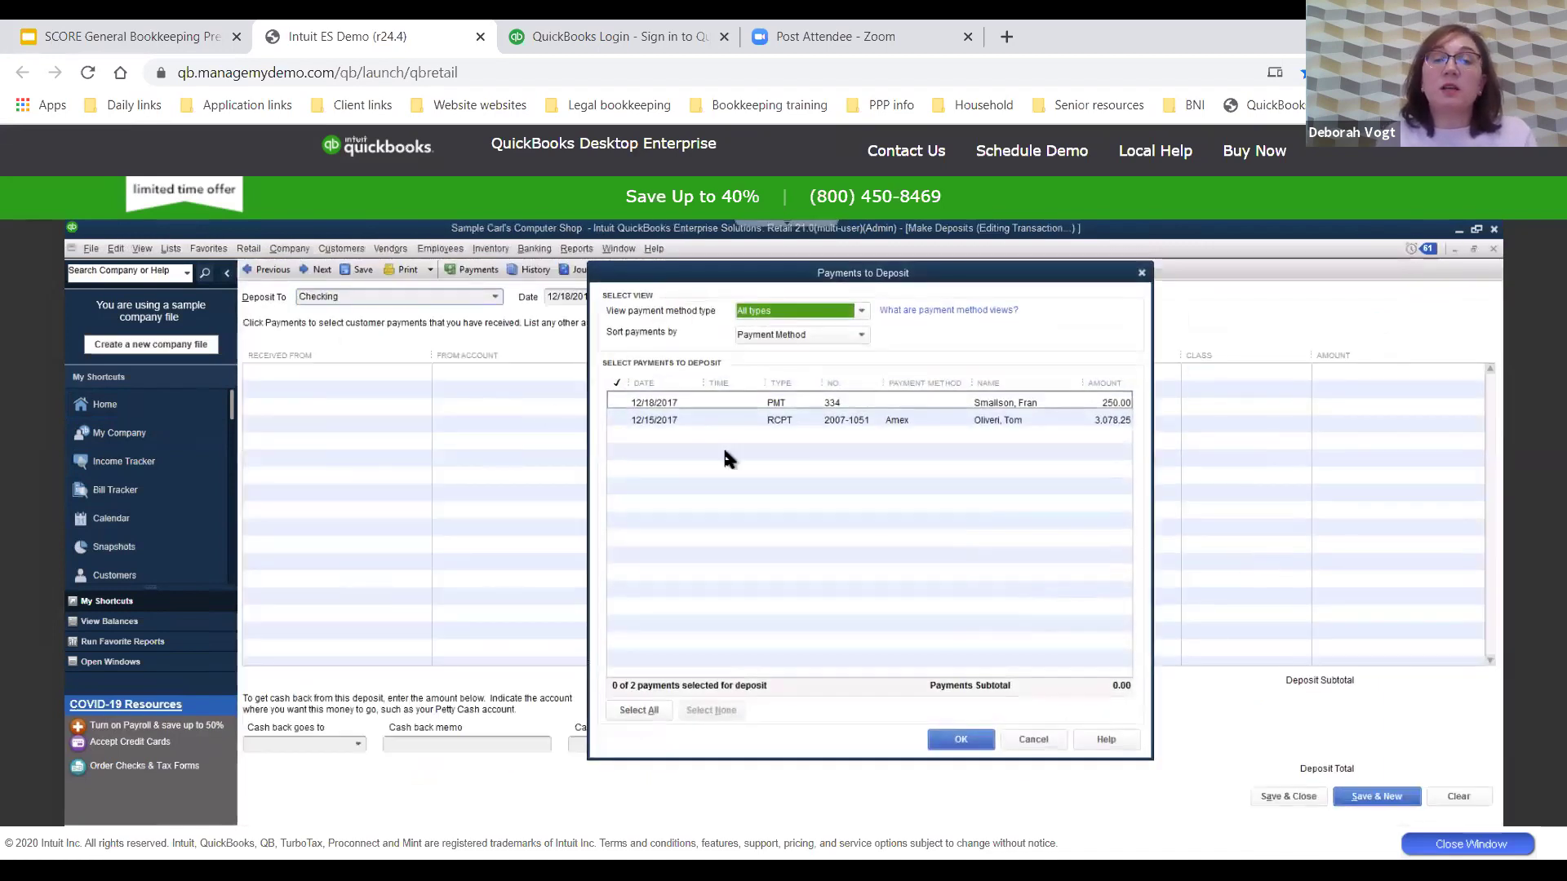
{"action": "left_click", "coordinate": [618, 401]}
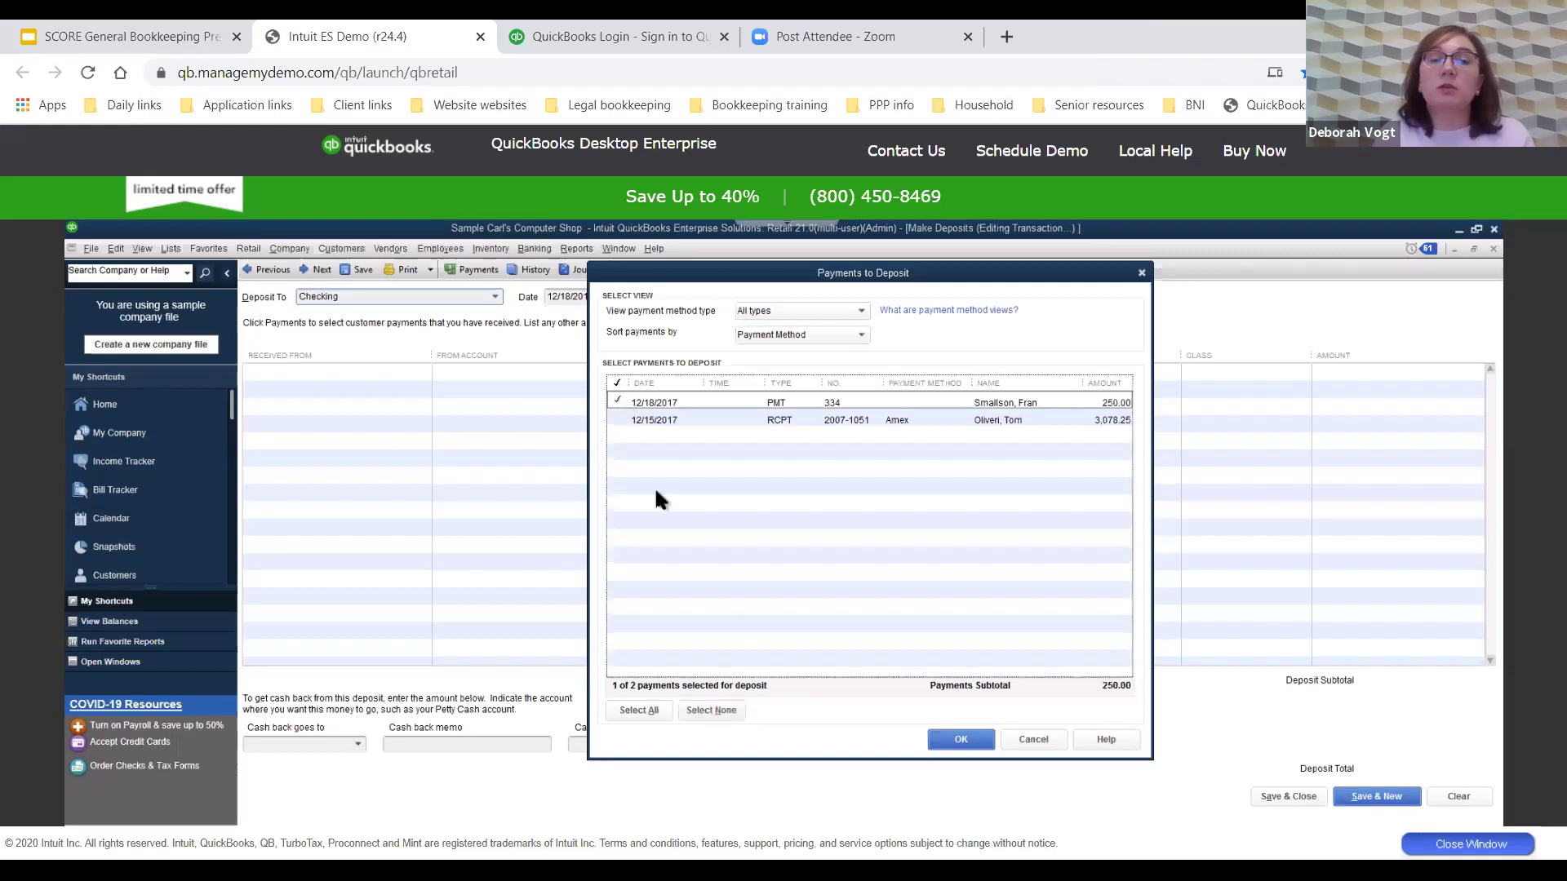
{"action": "left_click", "coordinate": [946, 741]}
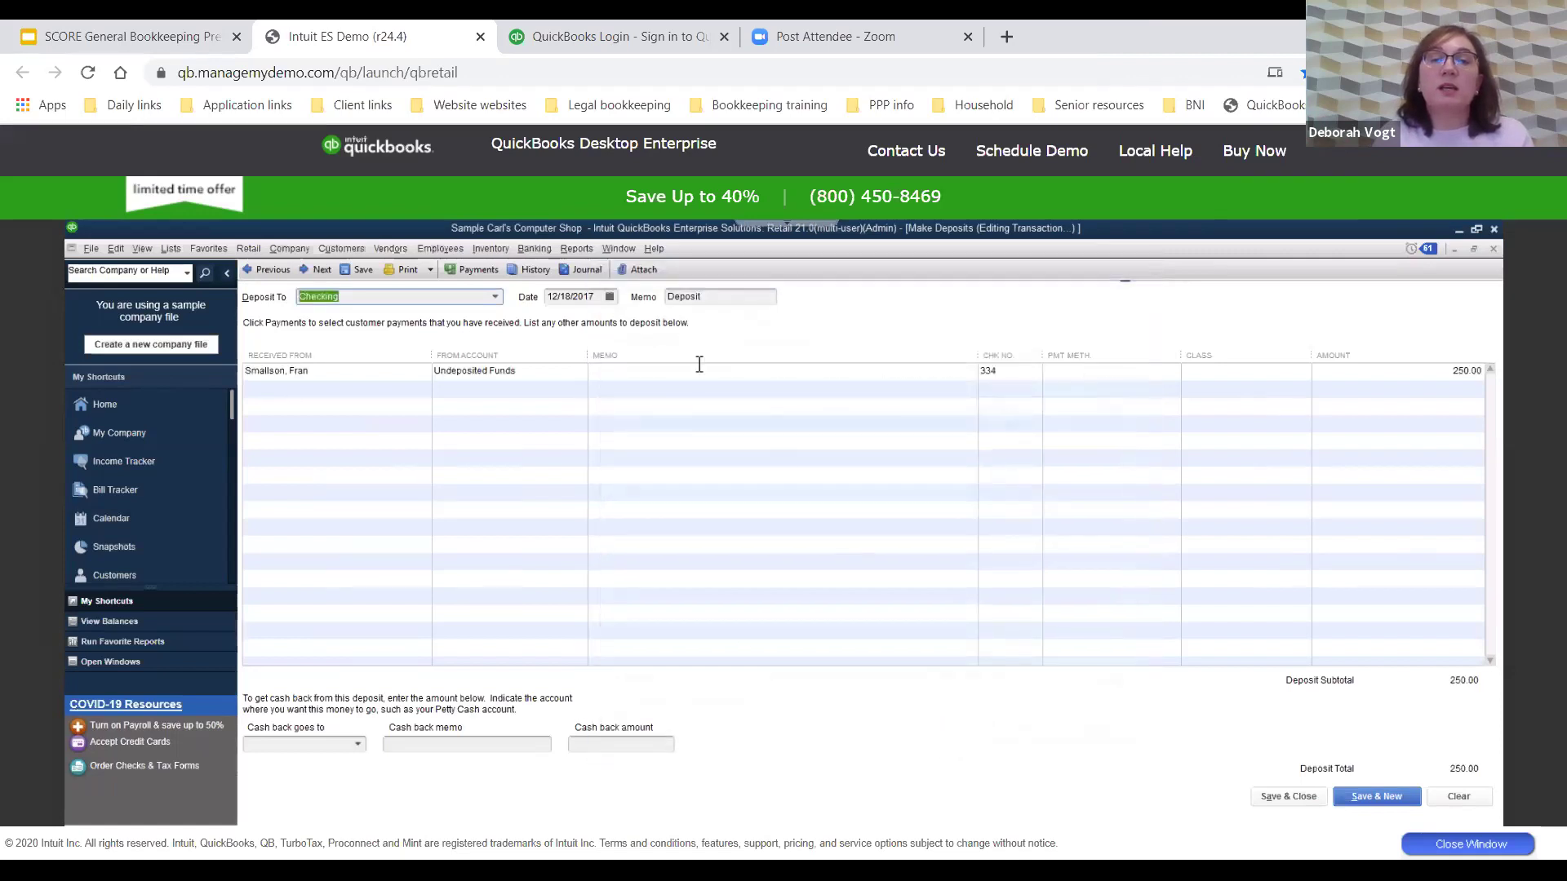
Set the deposit date to 12/19/2017 and save and close the deposit
{"action": "left_click", "coordinate": [610, 298]}
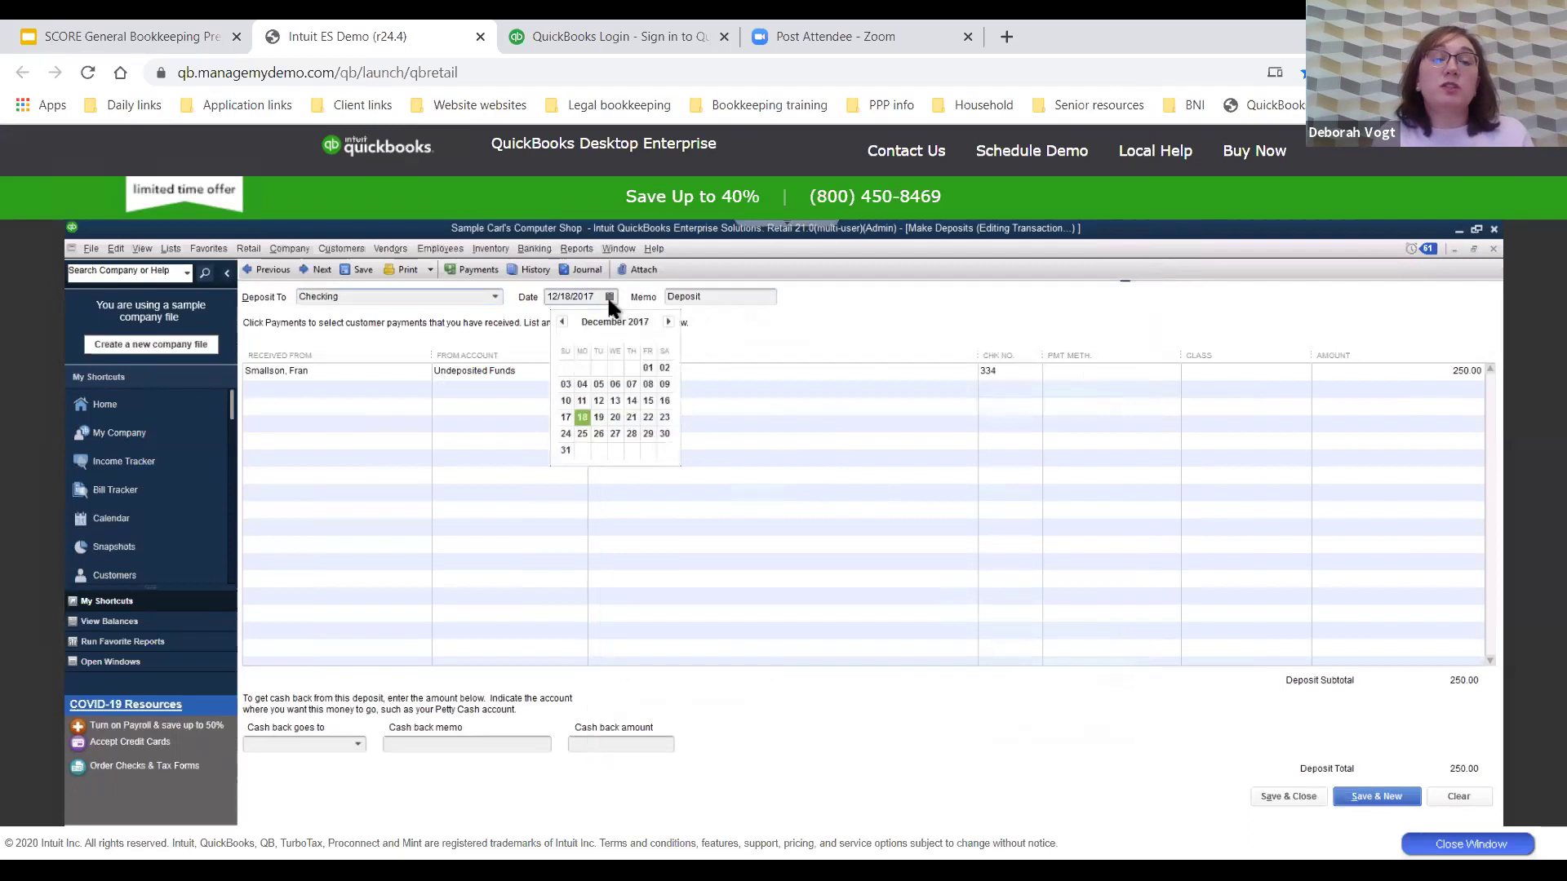
{"action": "left_click", "coordinate": [599, 417]}
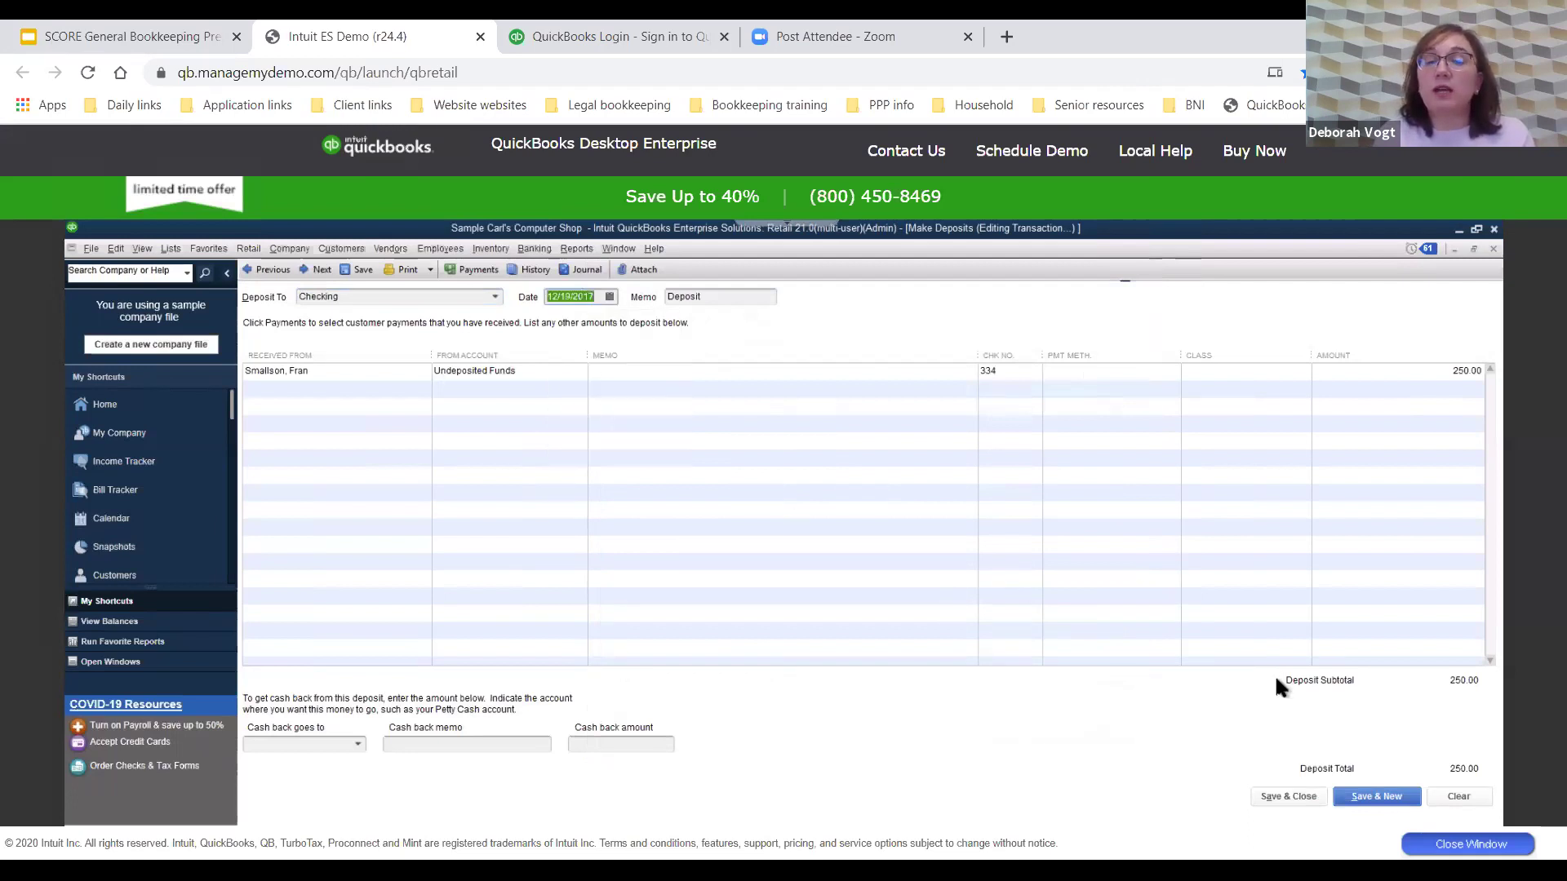
{"action": "left_click", "coordinate": [1279, 797]}
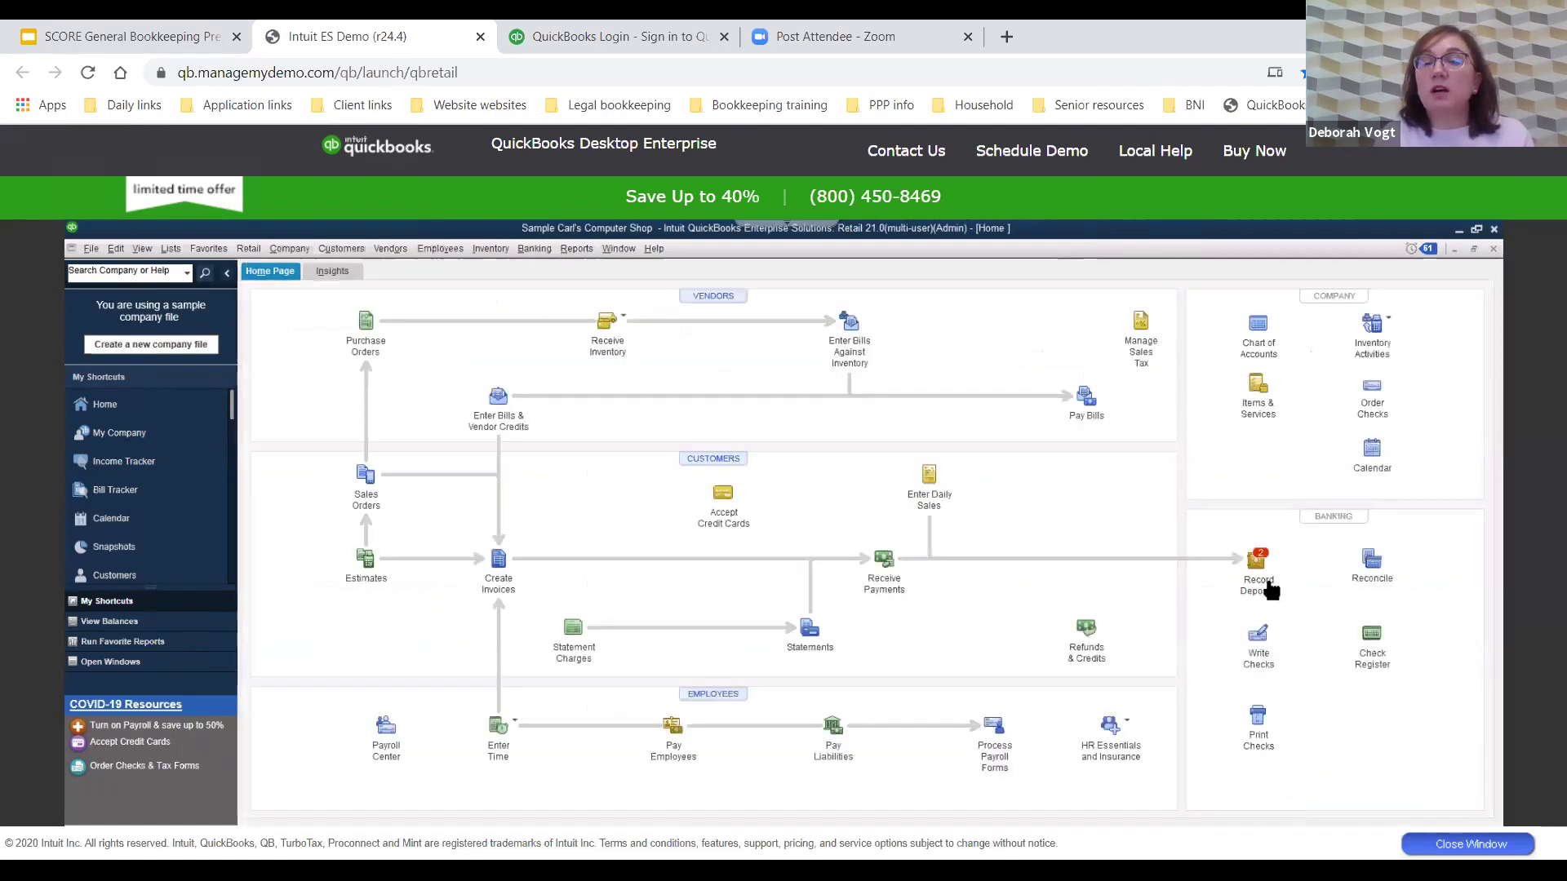
Inspect the 12/19/2017 deposit from the Checking register and review the register's earlier entries and their cleared marks
{"action": "left_click", "coordinate": [1371, 637]}
{"action": "left_click", "coordinate": [426, 430]}
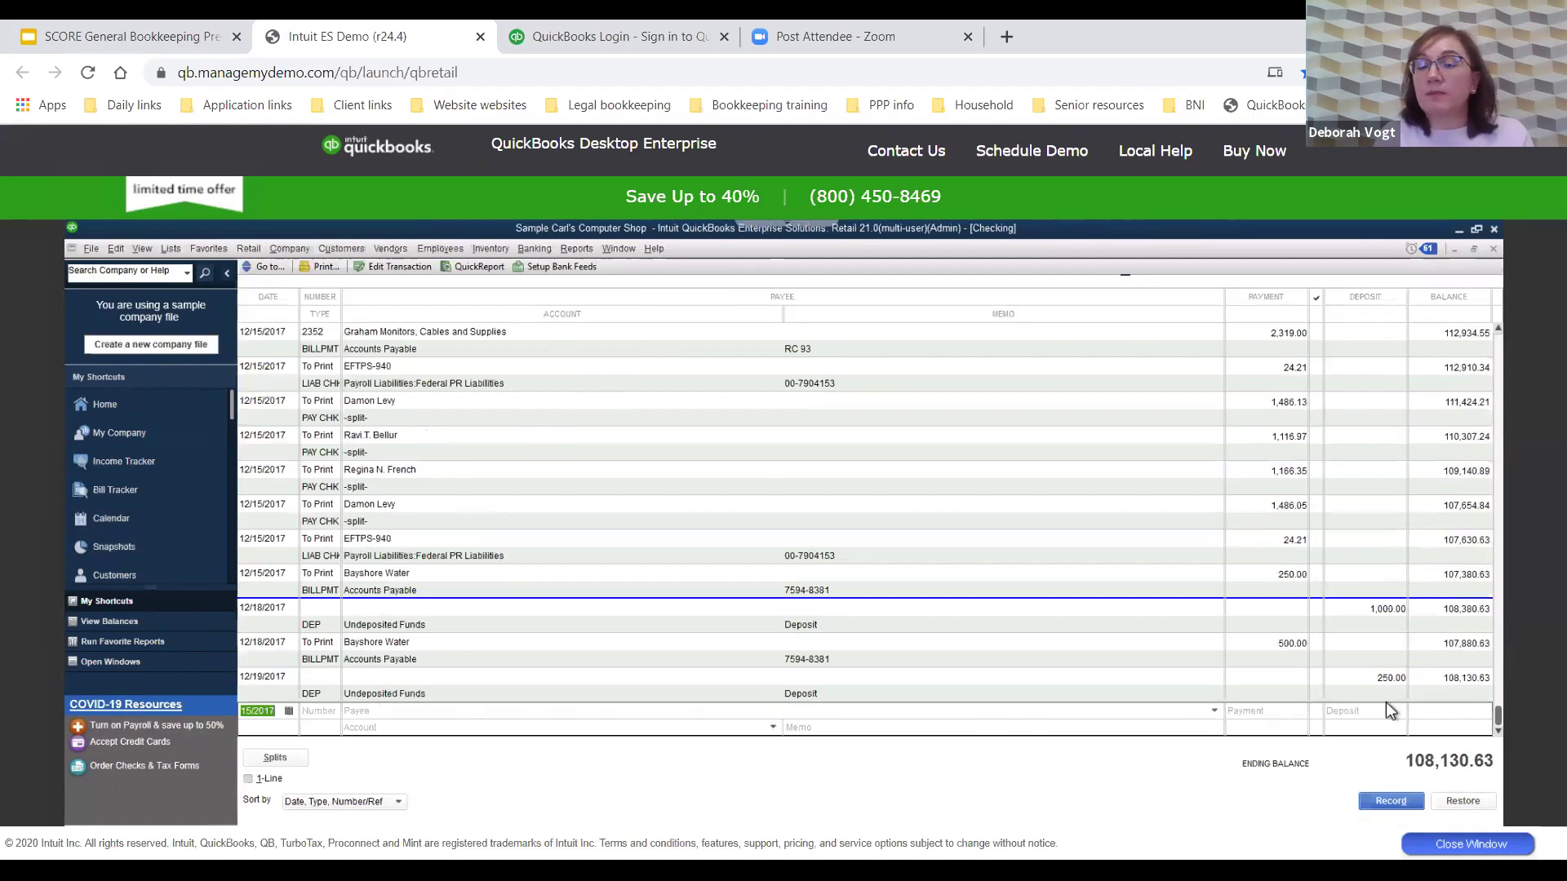
{"action": "double_click", "coordinate": [311, 692]}
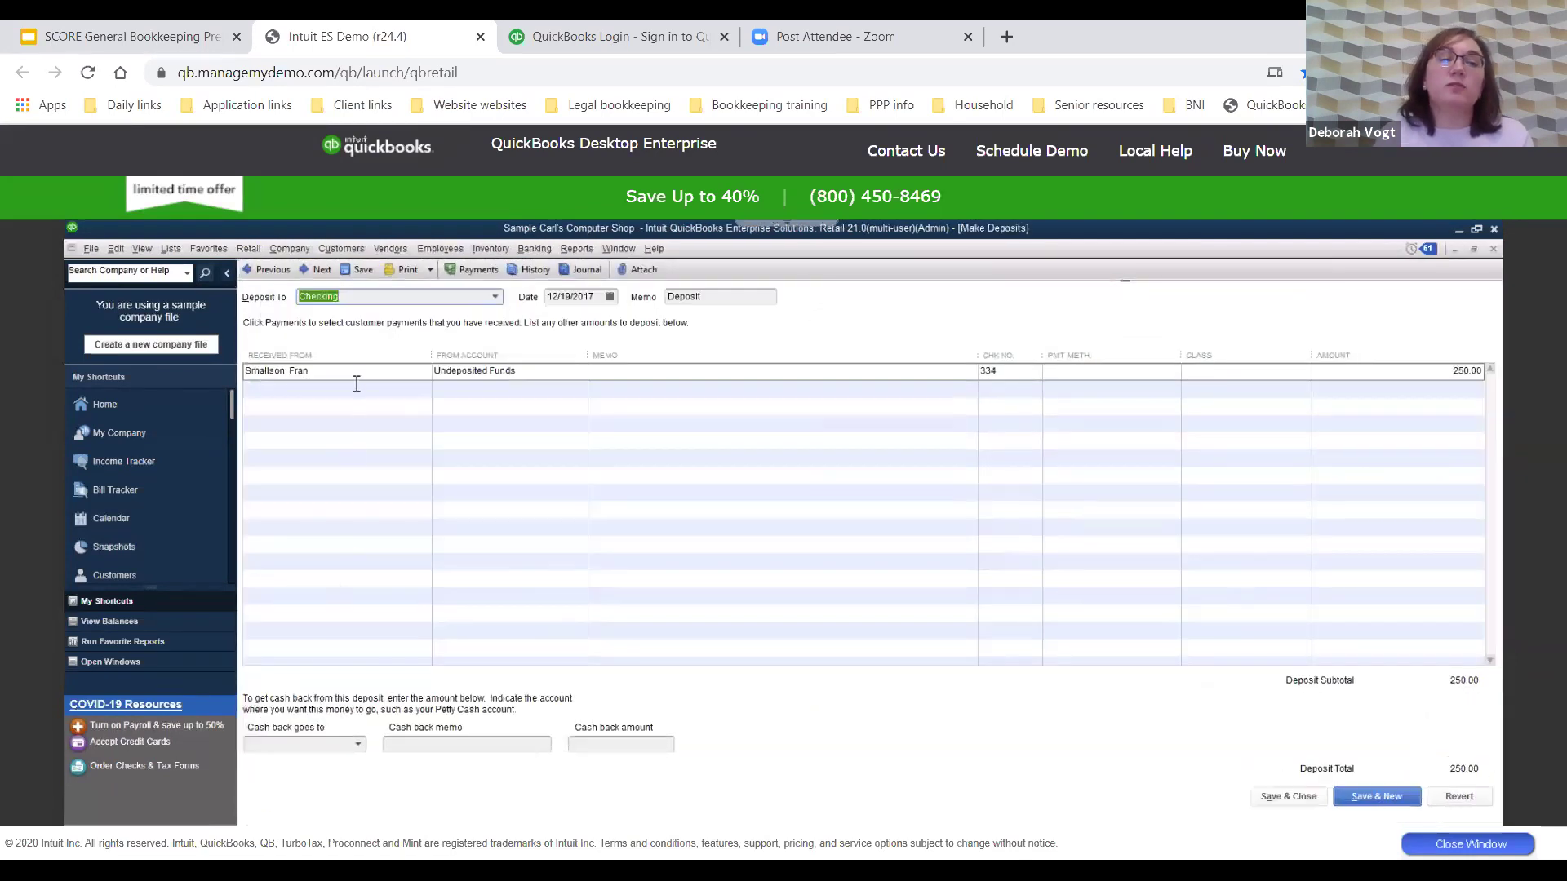
{"action": "left_click", "coordinate": [1490, 248]}
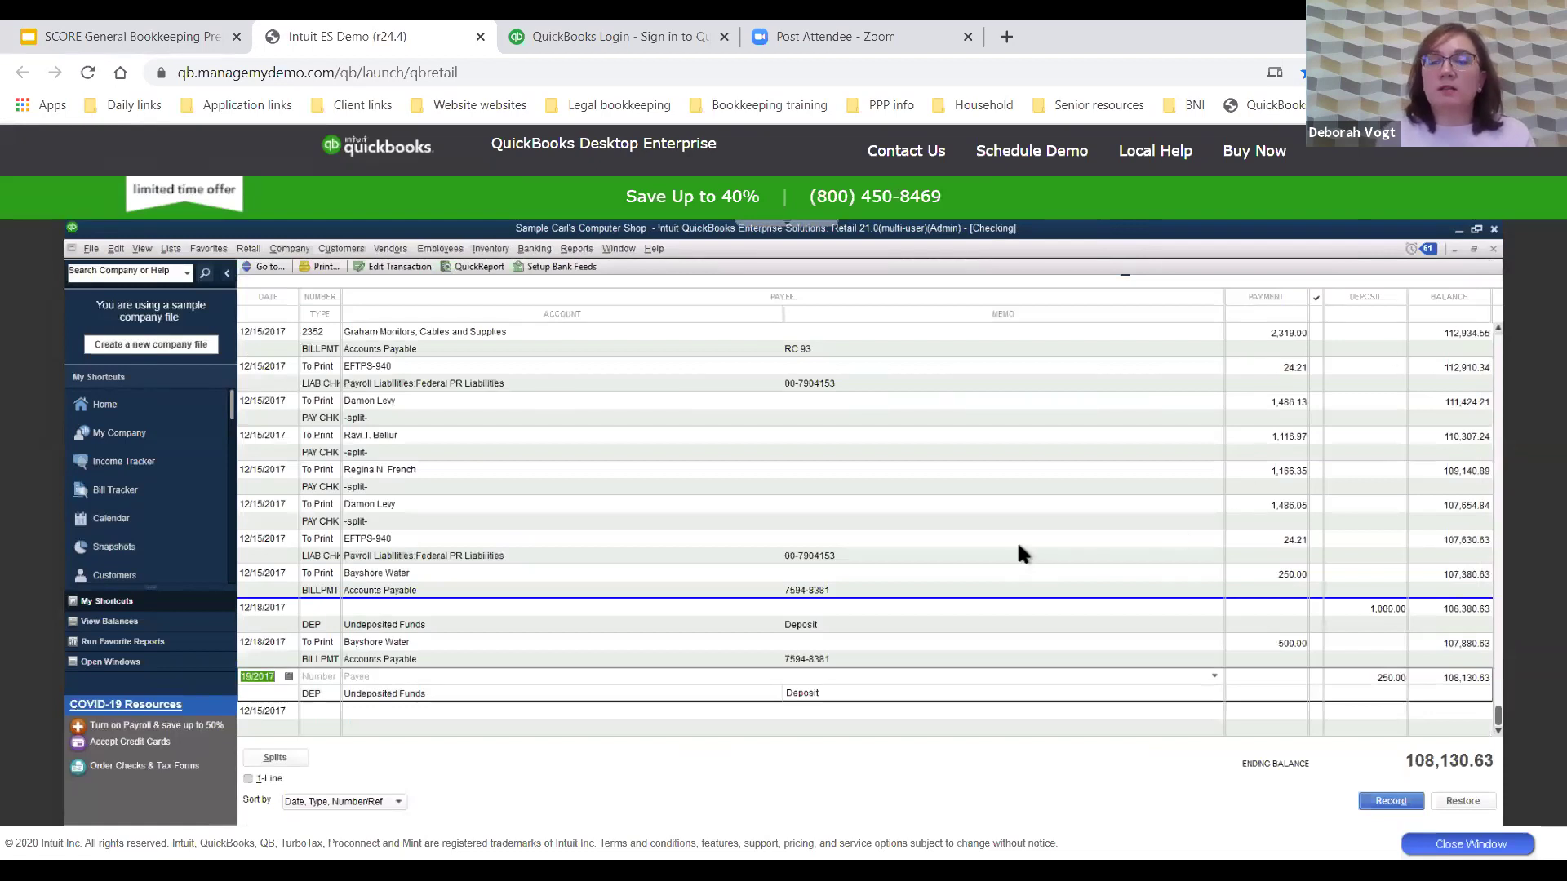
{"action": "scroll", "coordinate": [1017, 540], "scroll_direction": "up", "scroll_amount": 6}
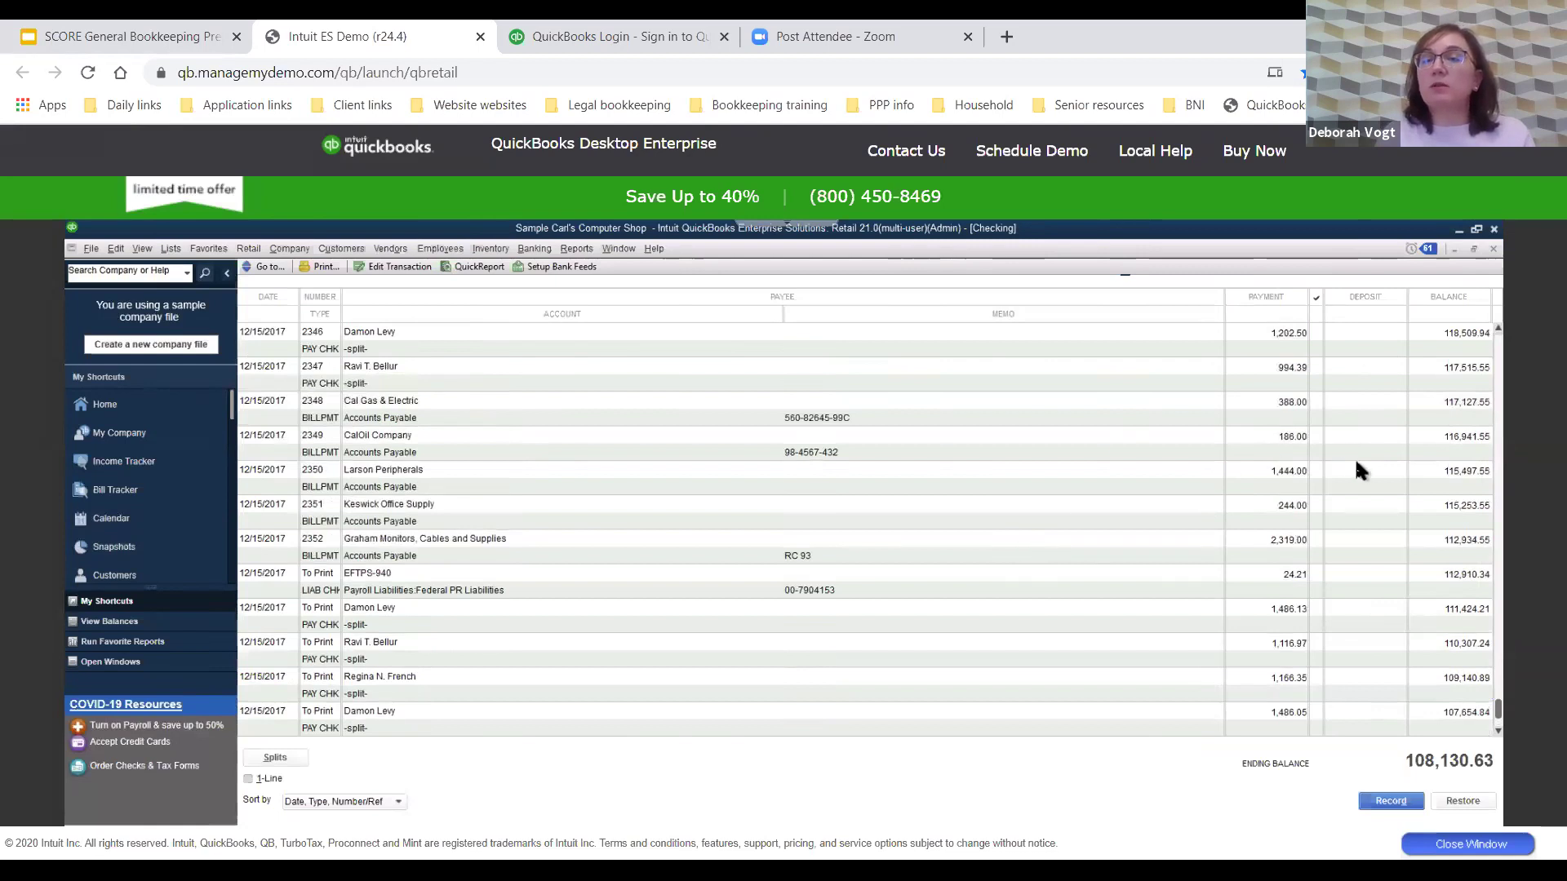
{"action": "scroll", "coordinate": [1170, 527], "scroll_direction": "up", "scroll_amount": 6}
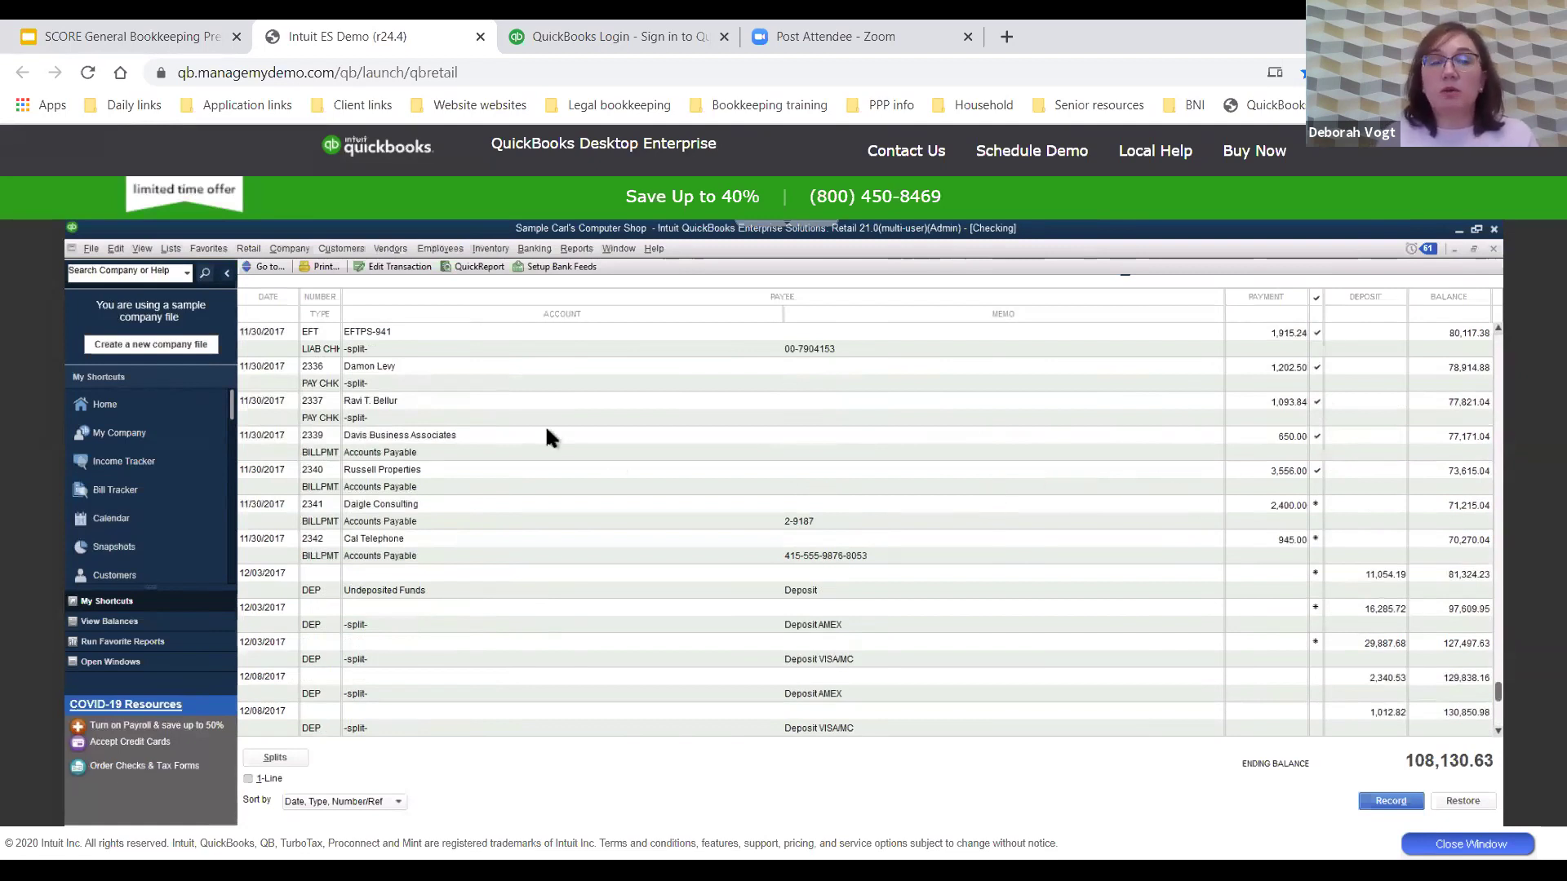
Leave the Checking register for the home page and open the standard Profit & Loss report
{"action": "left_click", "coordinate": [173, 403]}
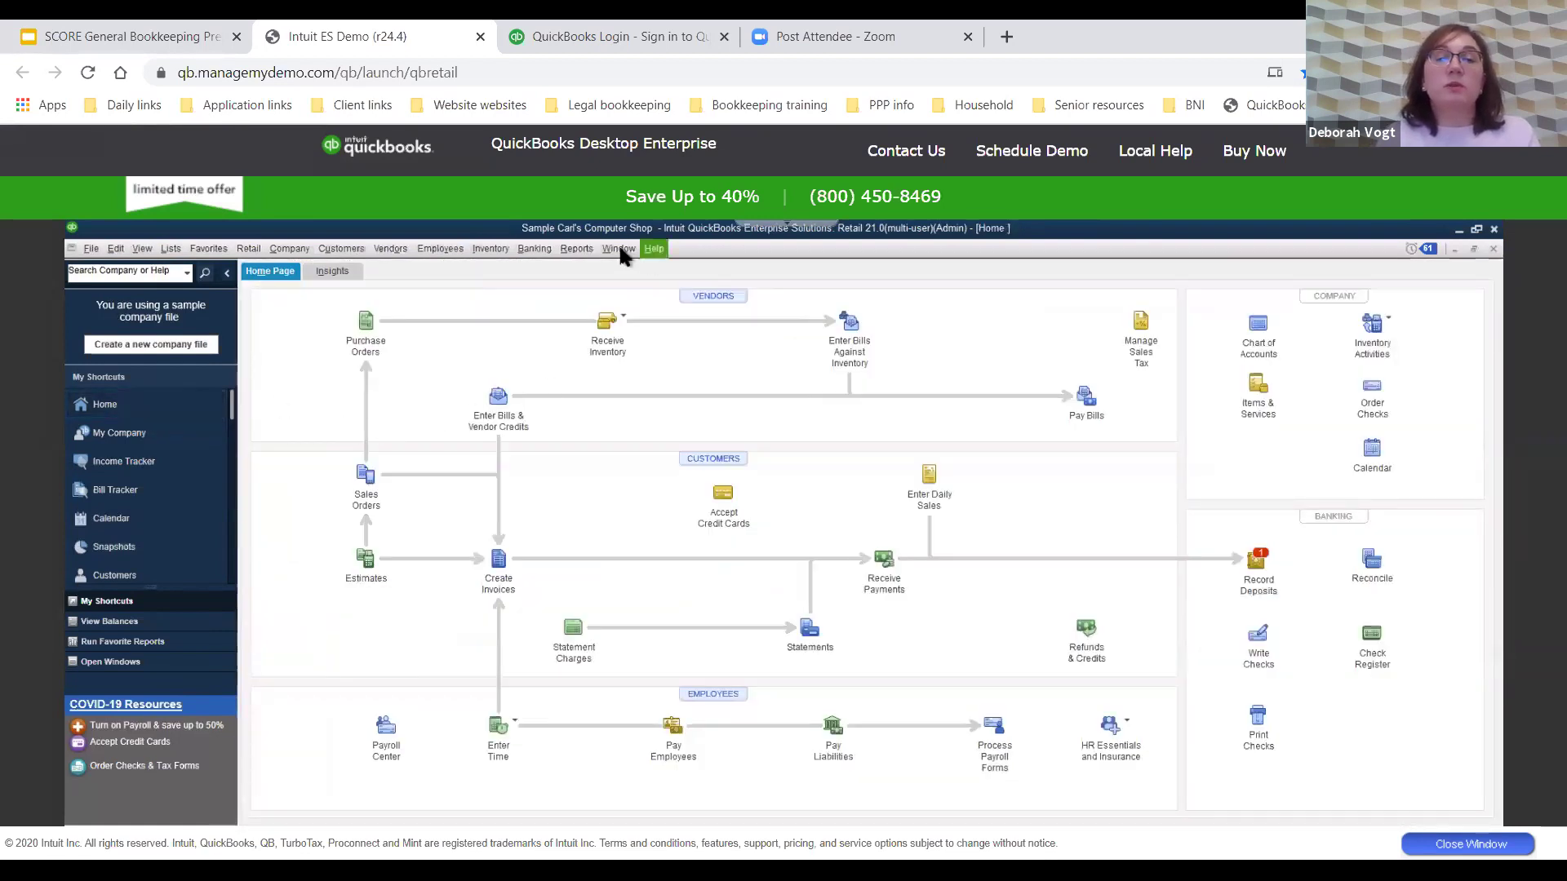
{"action": "left_click", "coordinate": [576, 251]}
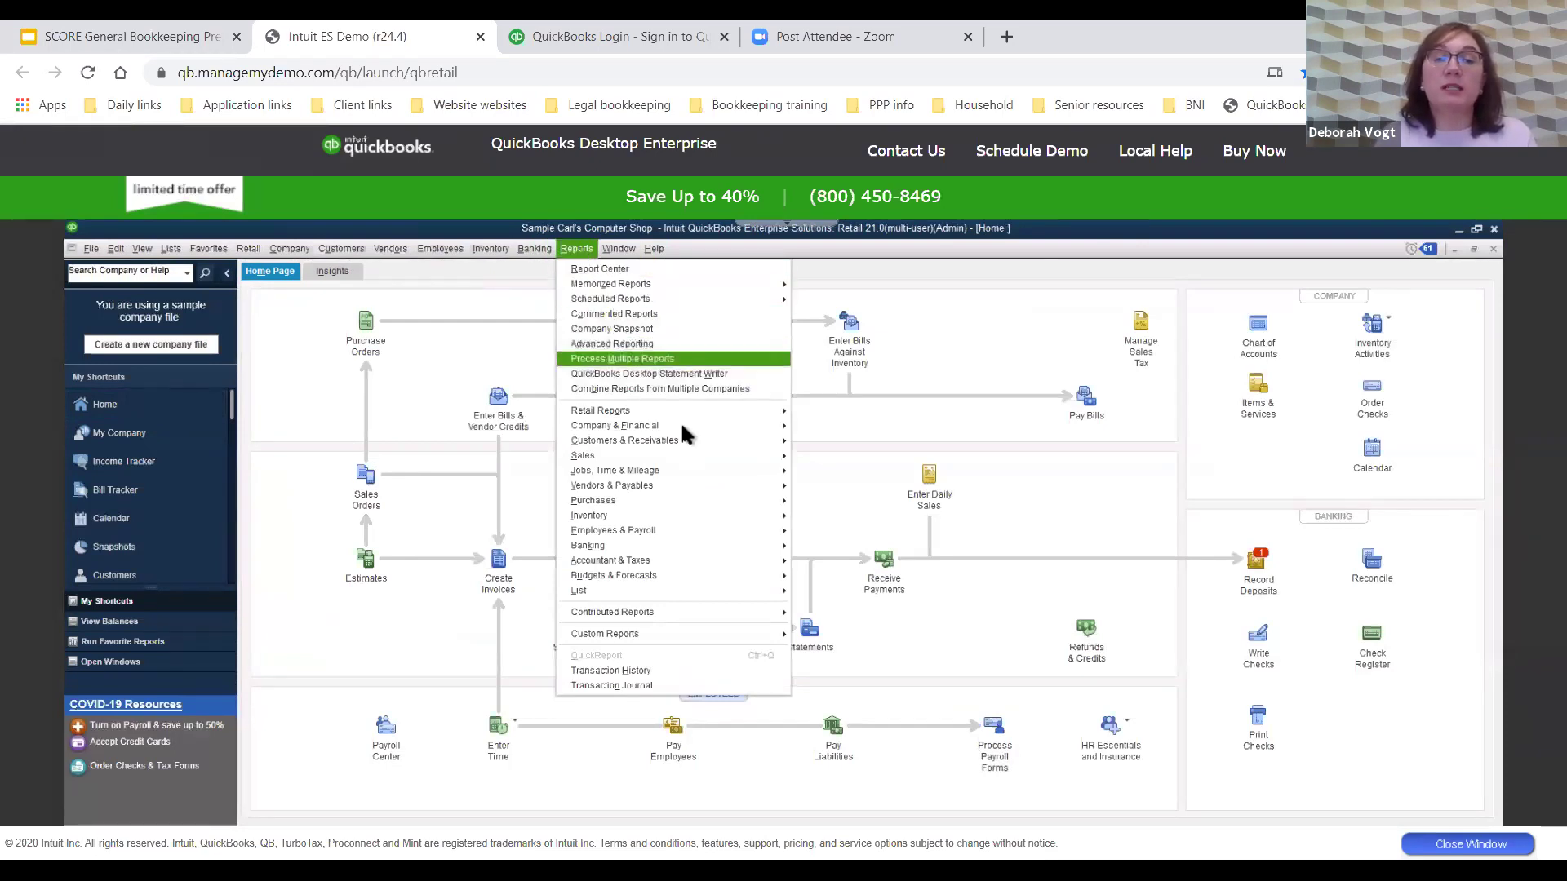
{"action": "mouse_move", "coordinate": [685, 426]}
{"action": "left_click", "coordinate": [816, 426]}
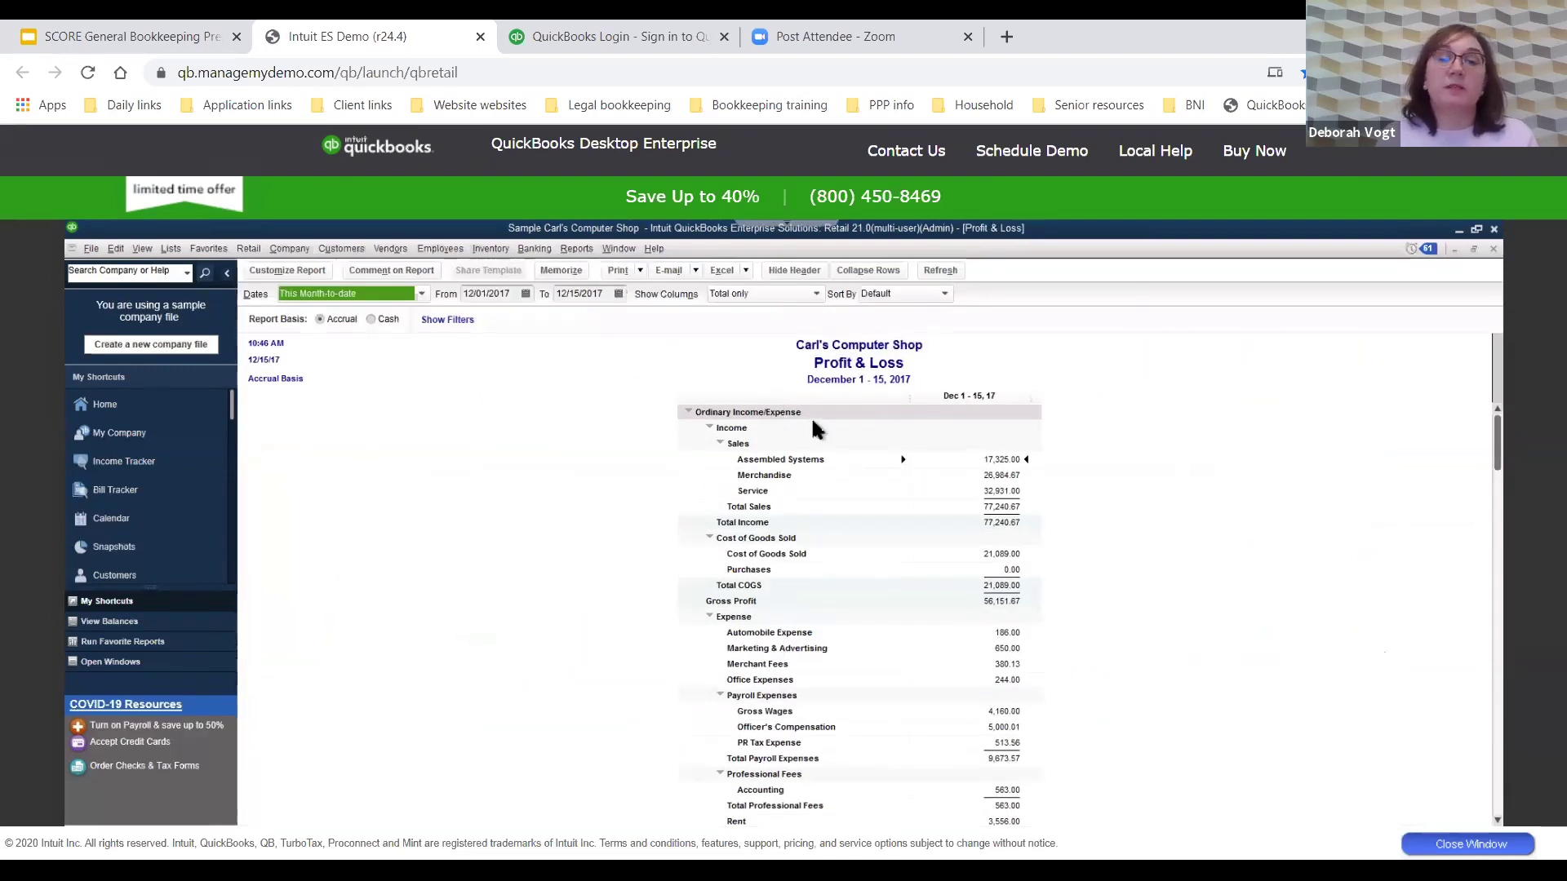
Set the Profit & Loss report's end date to 12/30/2017 and review it down to net income
{"action": "left_click", "coordinate": [582, 293]}
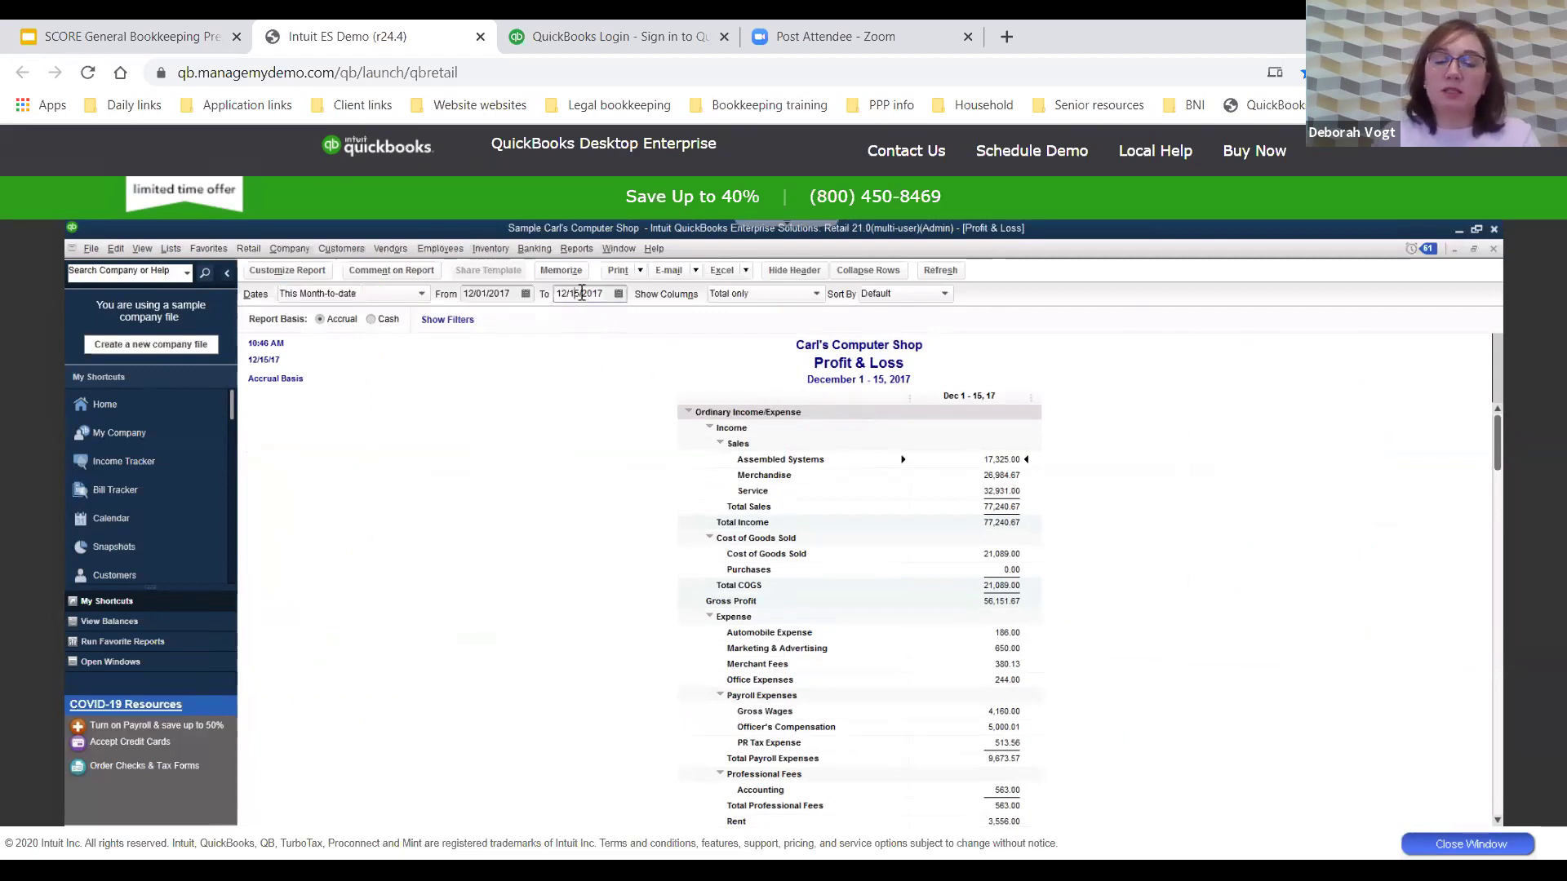
{"action": "key", "text": "BackSpace"}
{"action": "key", "text": "BackSpace"}
{"action": "key", "text": "BackSpace"}
{"action": "type", "text": "30/"}
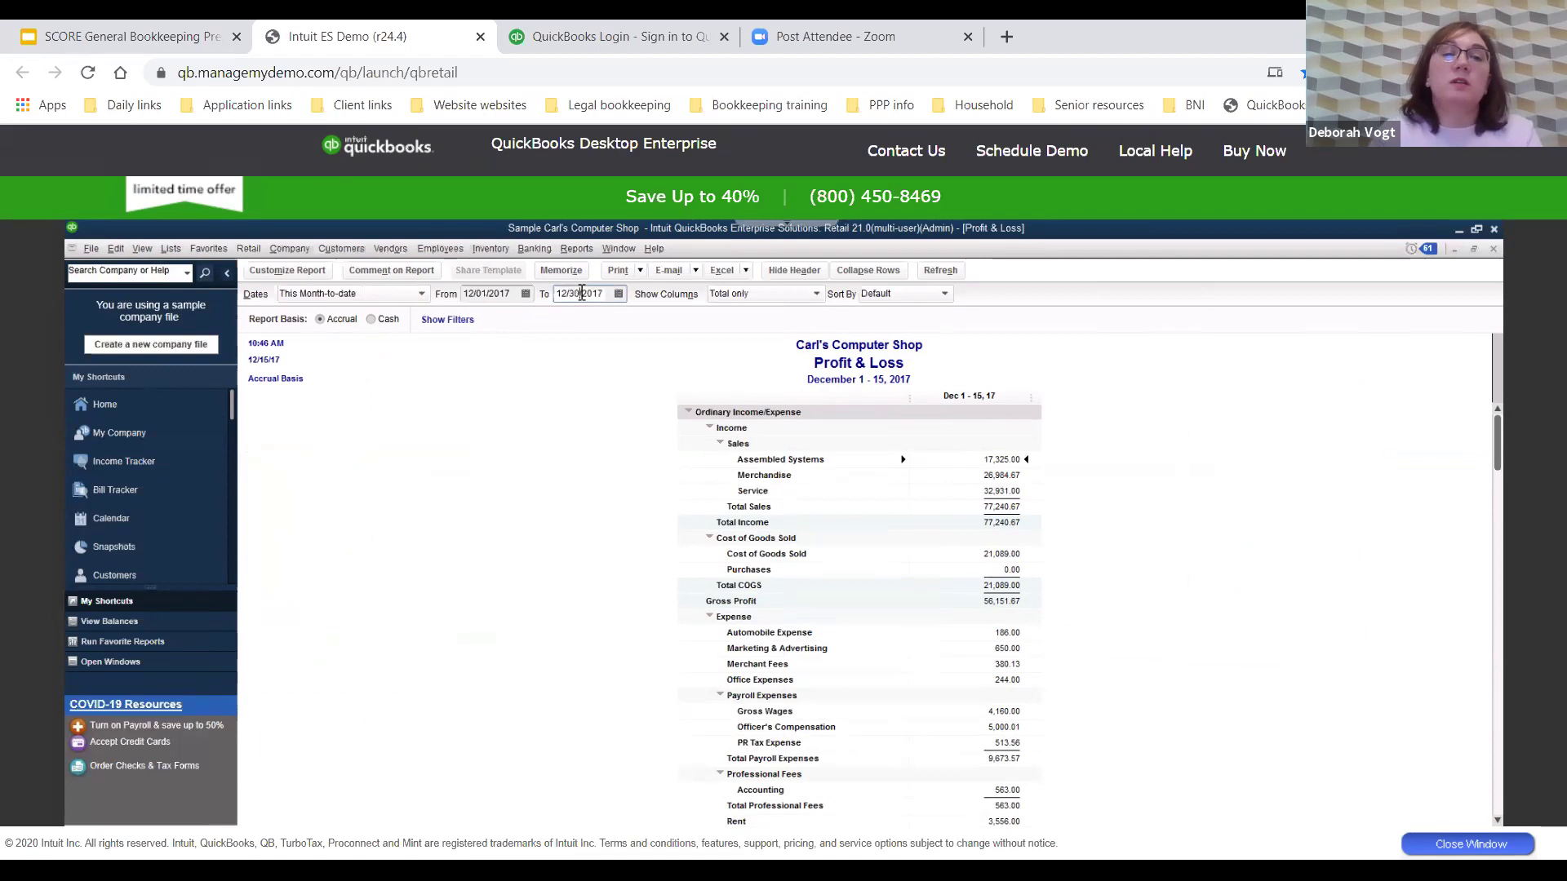
{"action": "left_click", "coordinate": [502, 445]}
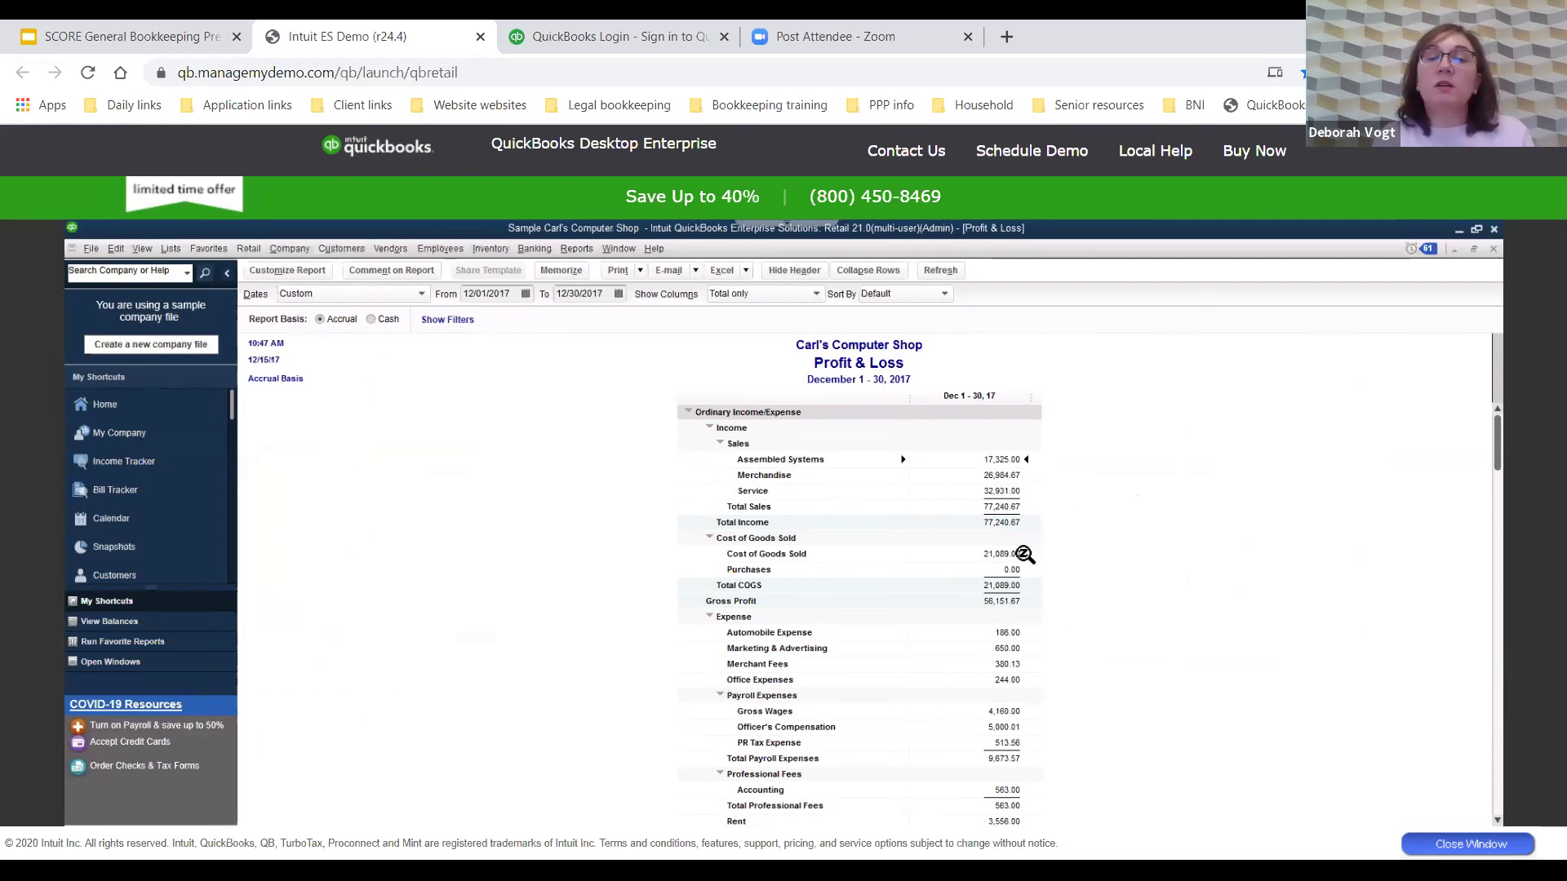
{"action": "scroll", "coordinate": [1050, 595], "scroll_direction": "down", "scroll_amount": 3}
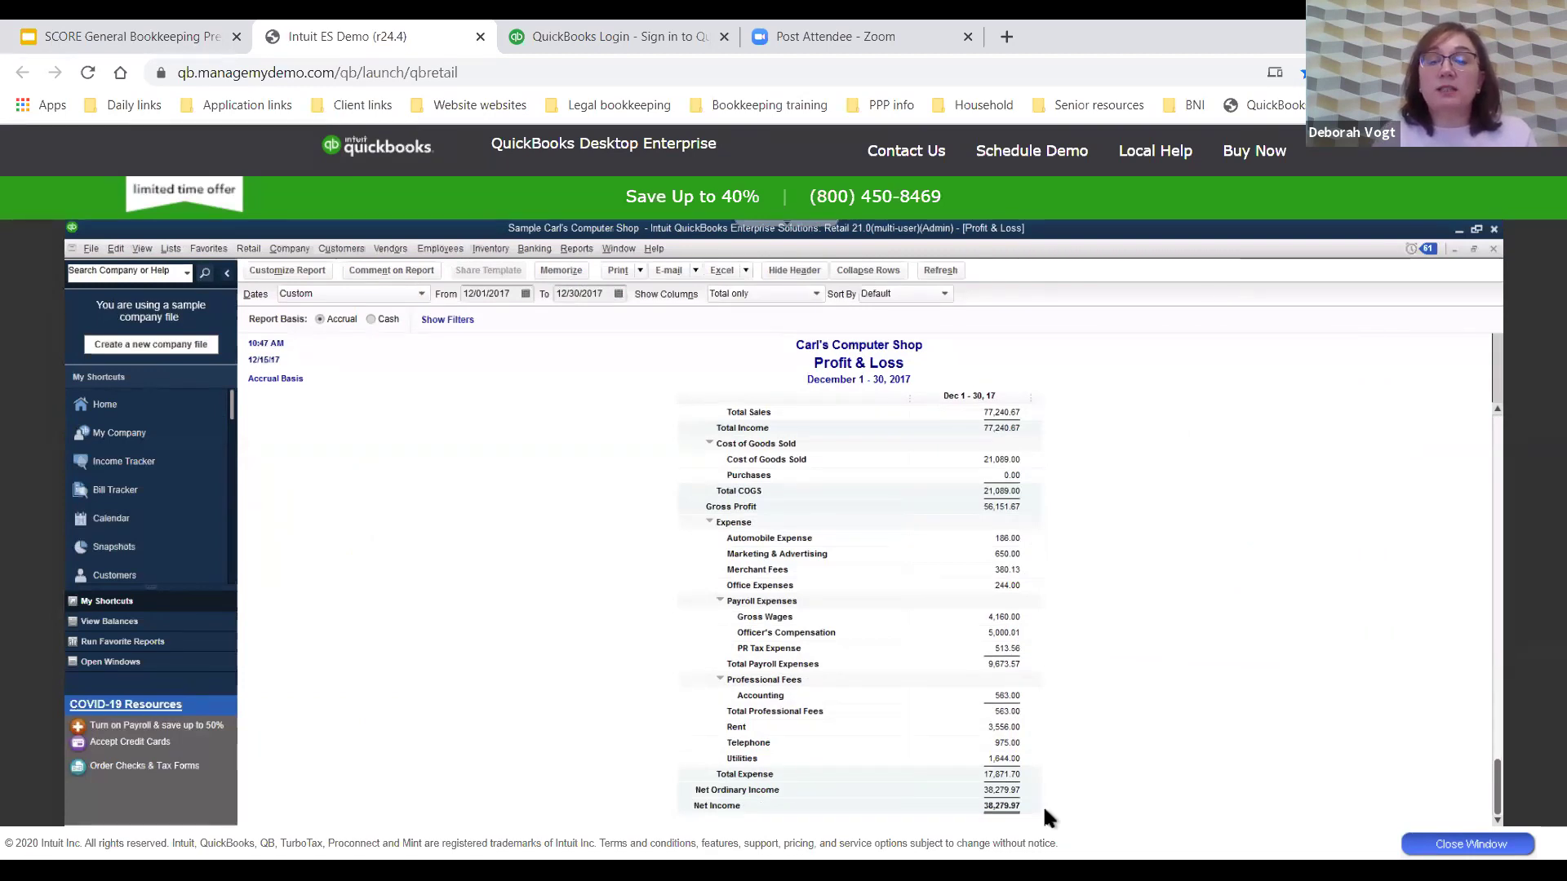
Open the Profit & Loss by Class report and review its store and unclassified columns down to net income
{"action": "left_click", "coordinate": [579, 252]}
{"action": "mouse_move", "coordinate": [659, 430]}
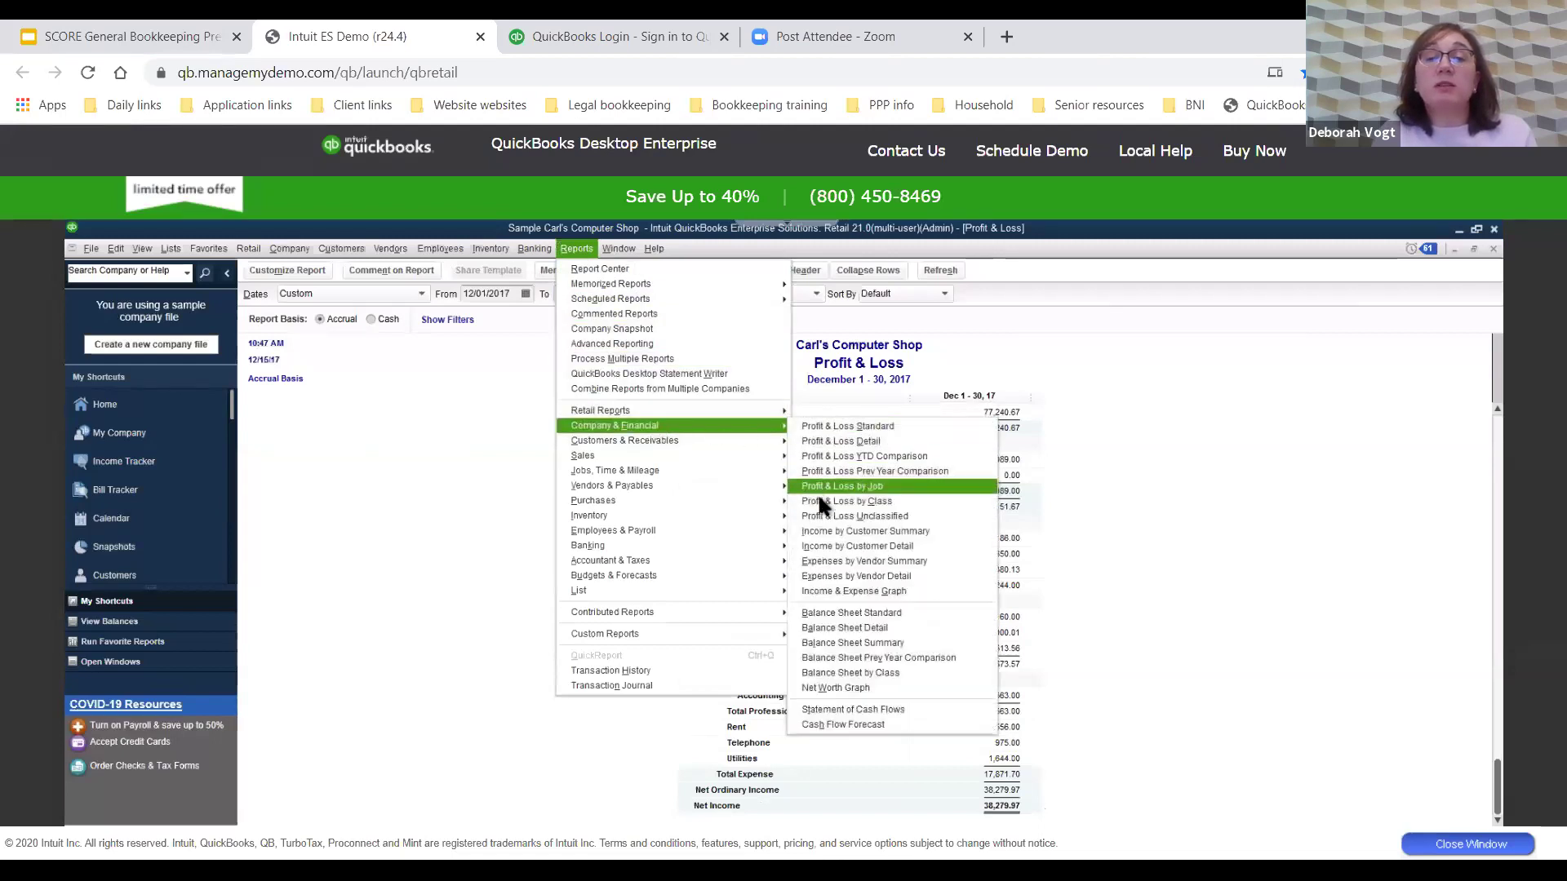
{"action": "left_click", "coordinate": [820, 499]}
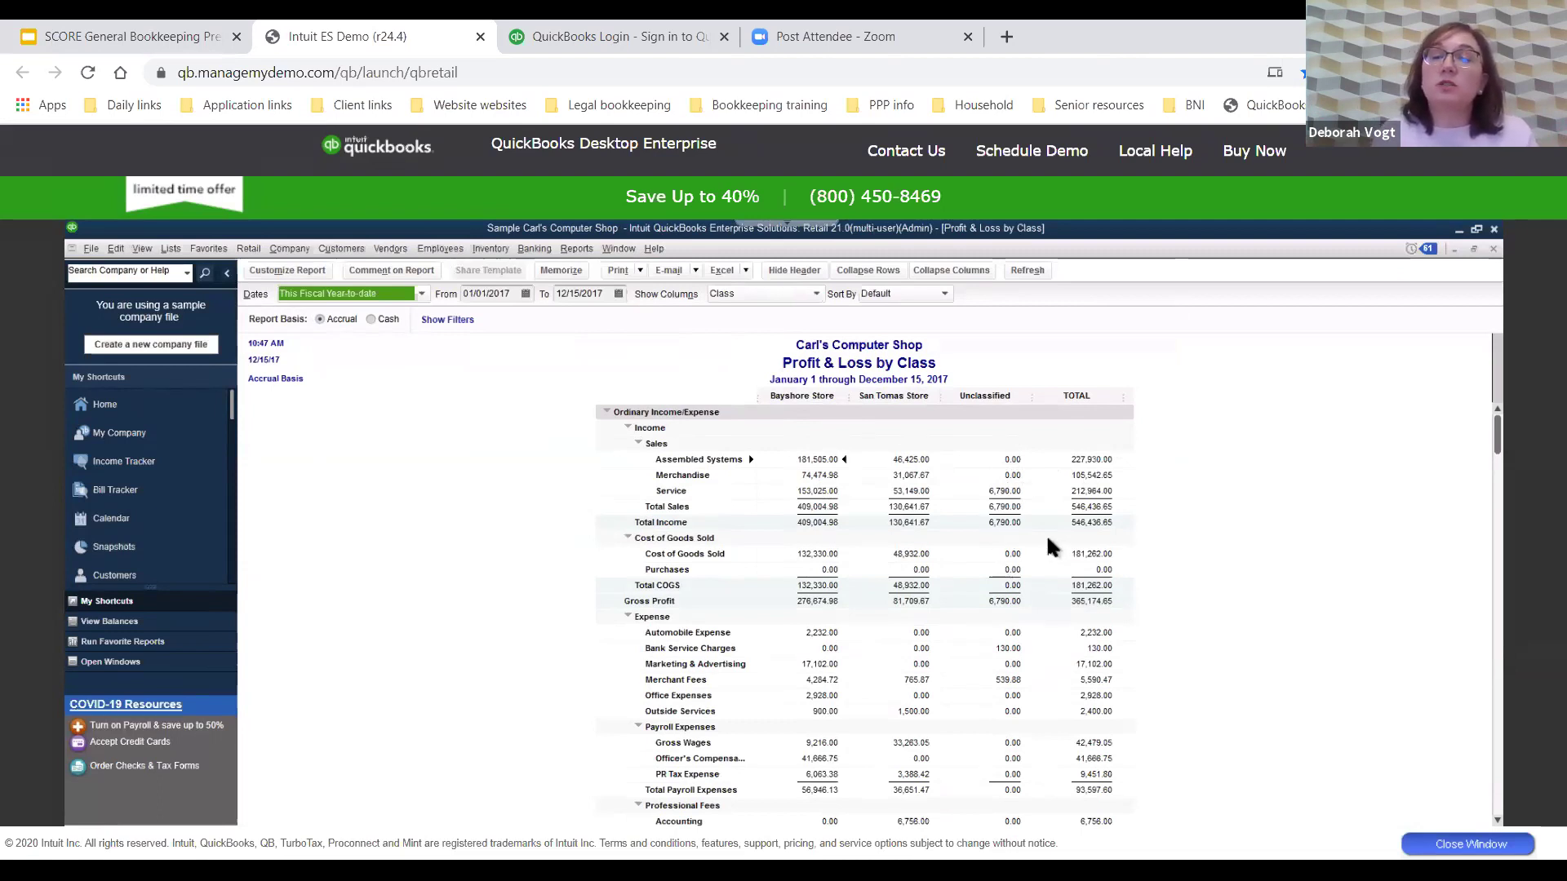
{"action": "scroll", "coordinate": [1016, 657], "scroll_direction": "down", "scroll_amount": 3}
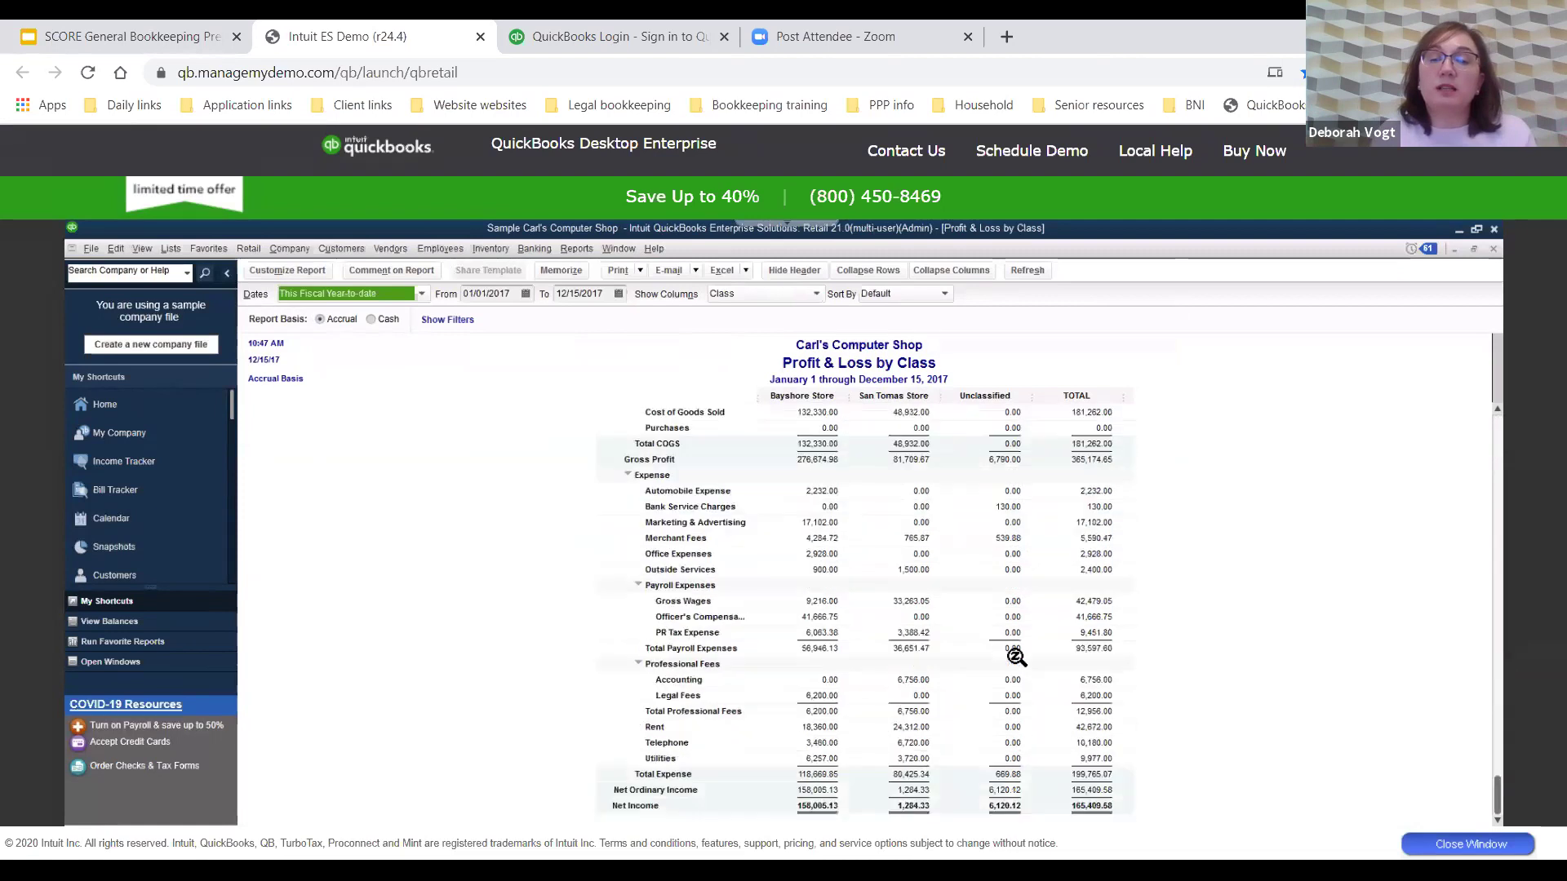
{"action": "scroll", "coordinate": [1015, 657], "scroll_direction": "up", "scroll_amount": 3}
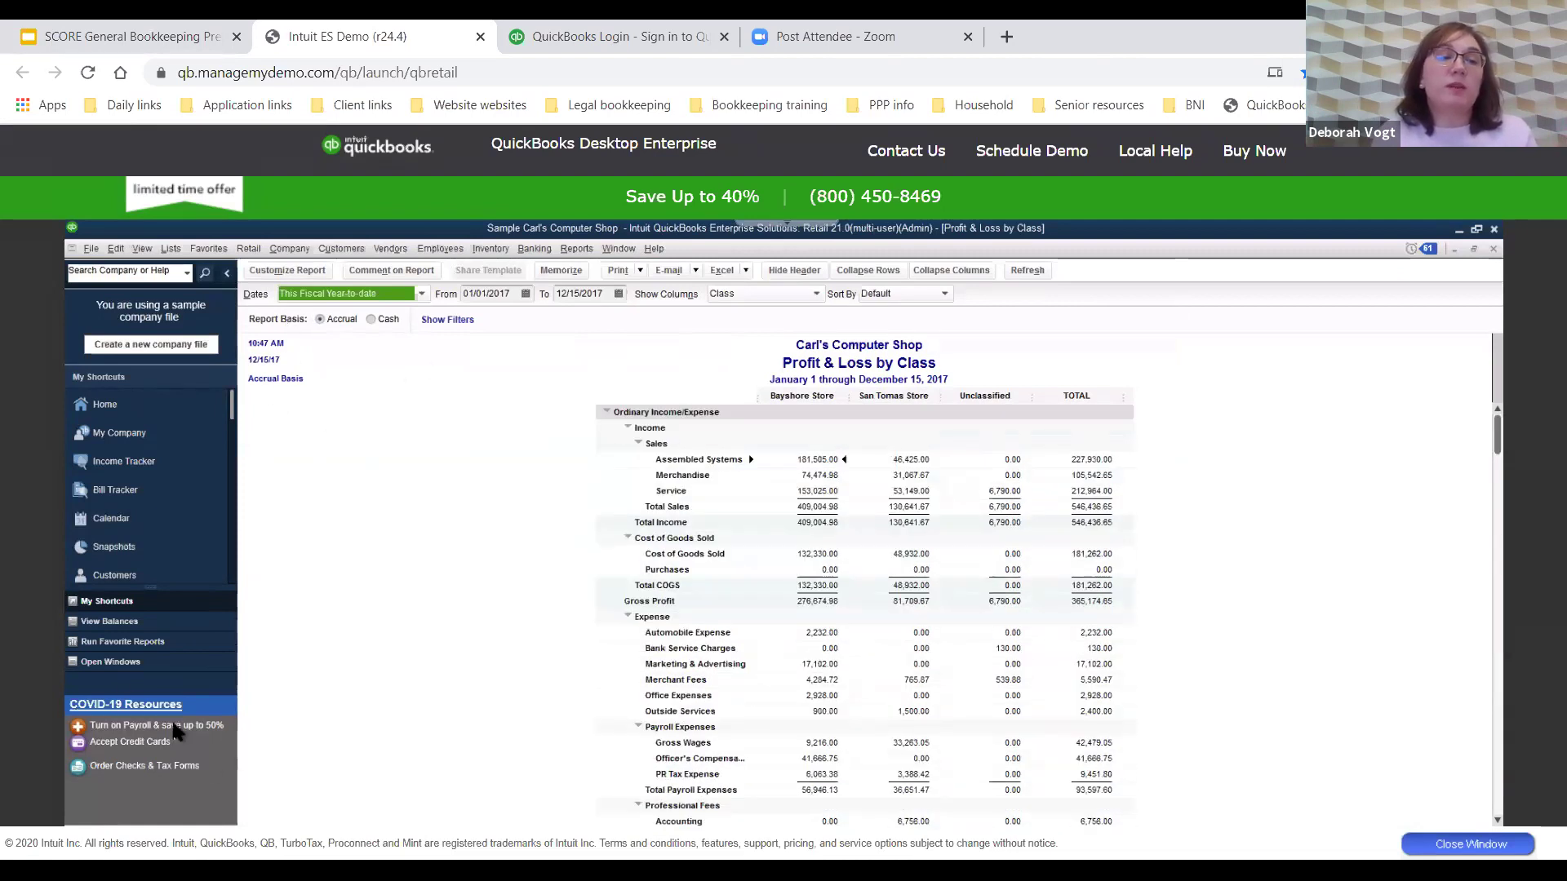
Open the standard Balance Sheet report and set its as-of date to 12/30/2017
{"action": "left_click", "coordinate": [573, 249]}
{"action": "mouse_move", "coordinate": [686, 426]}
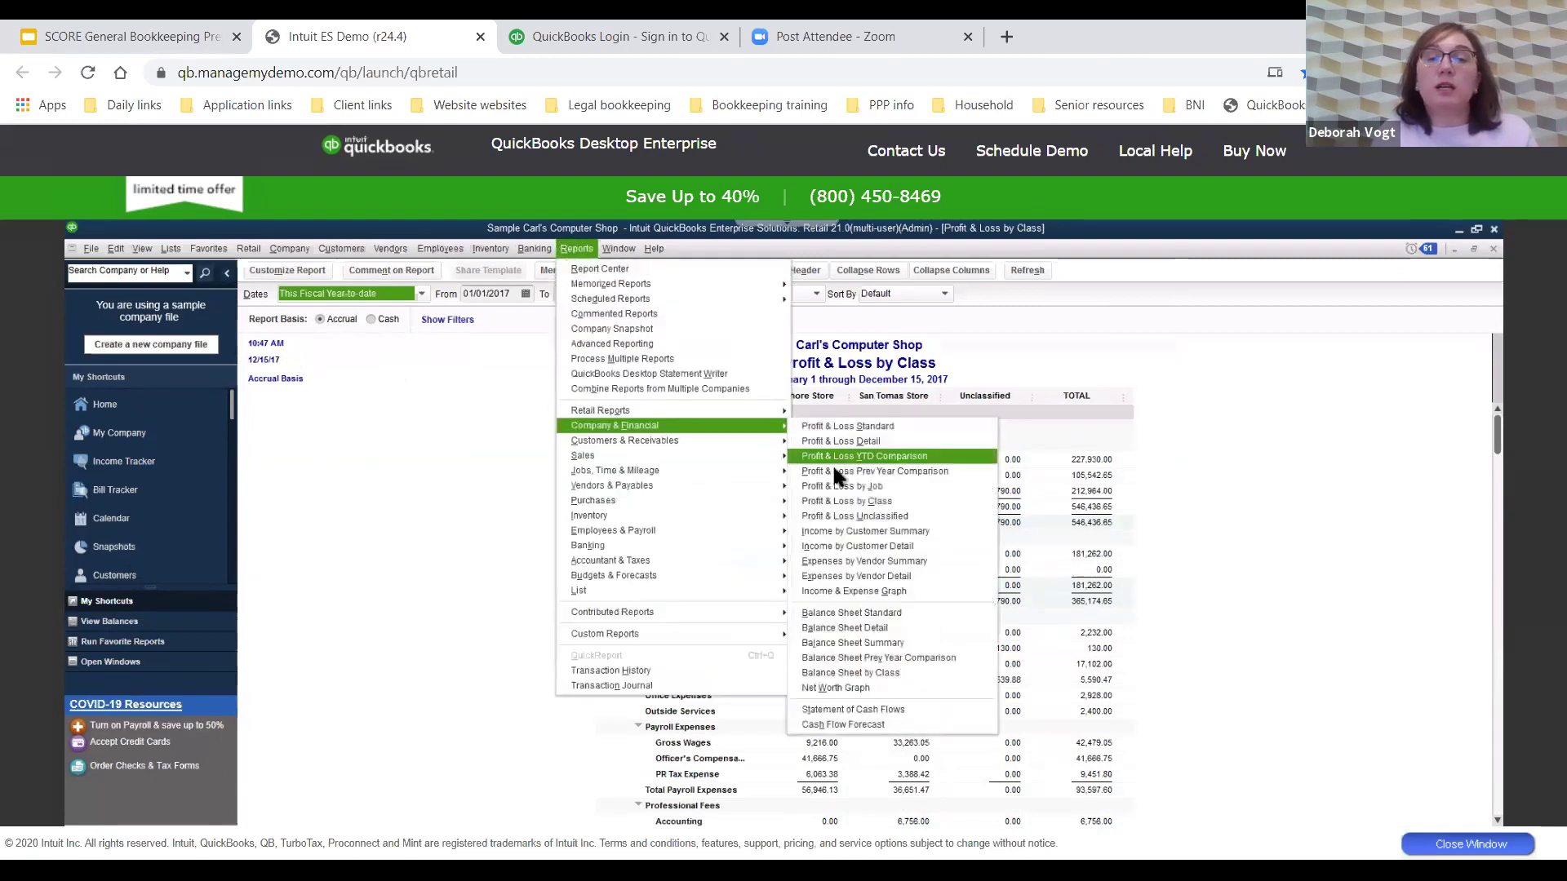
{"action": "left_click", "coordinate": [855, 612]}
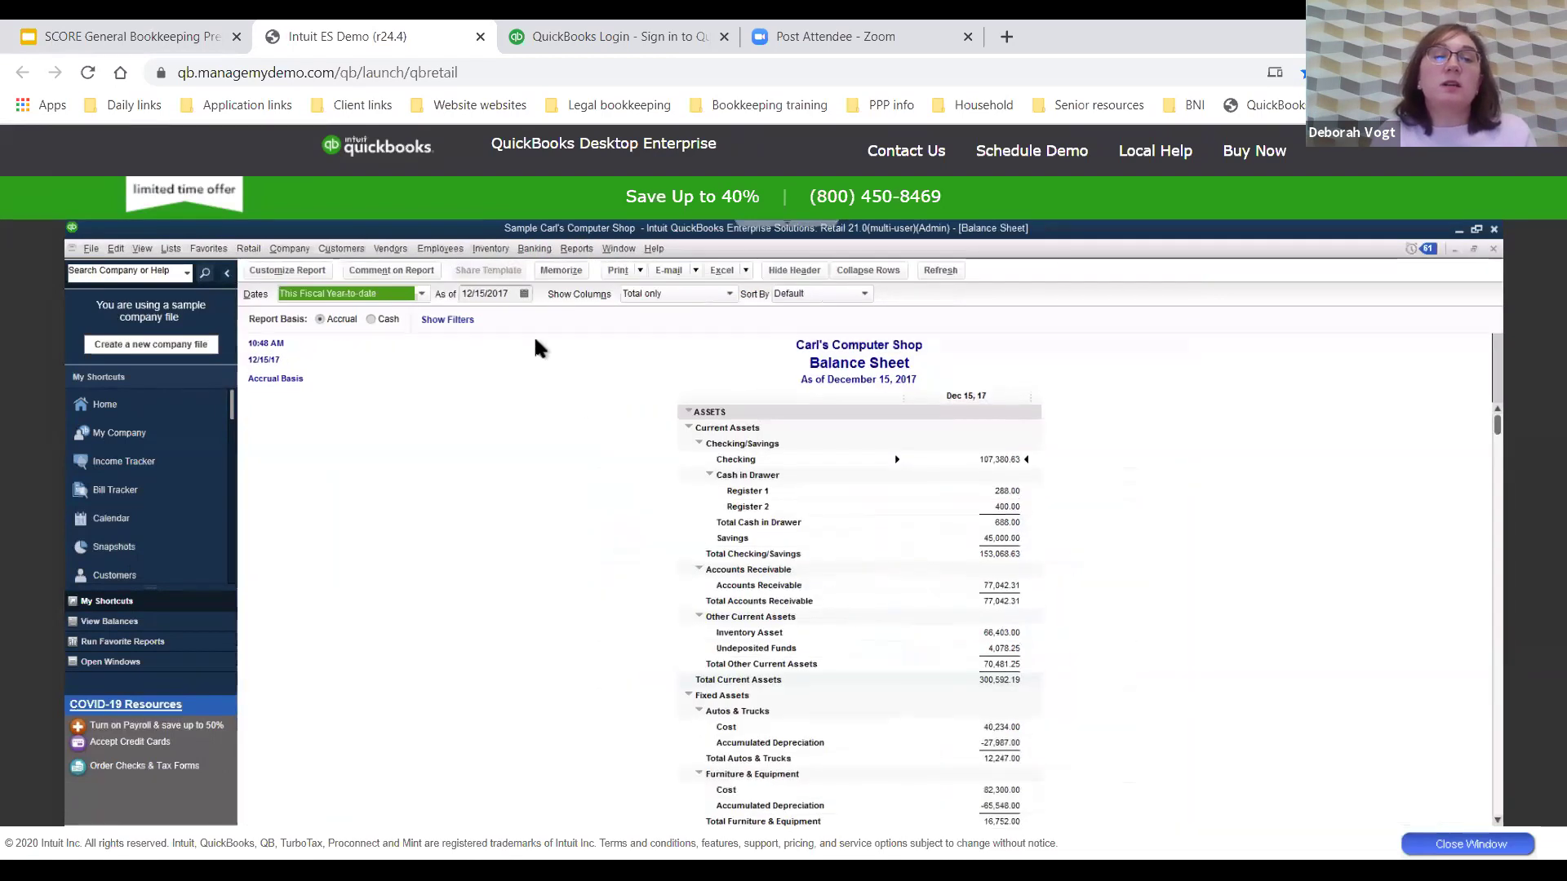
{"action": "left_click", "coordinate": [506, 292]}
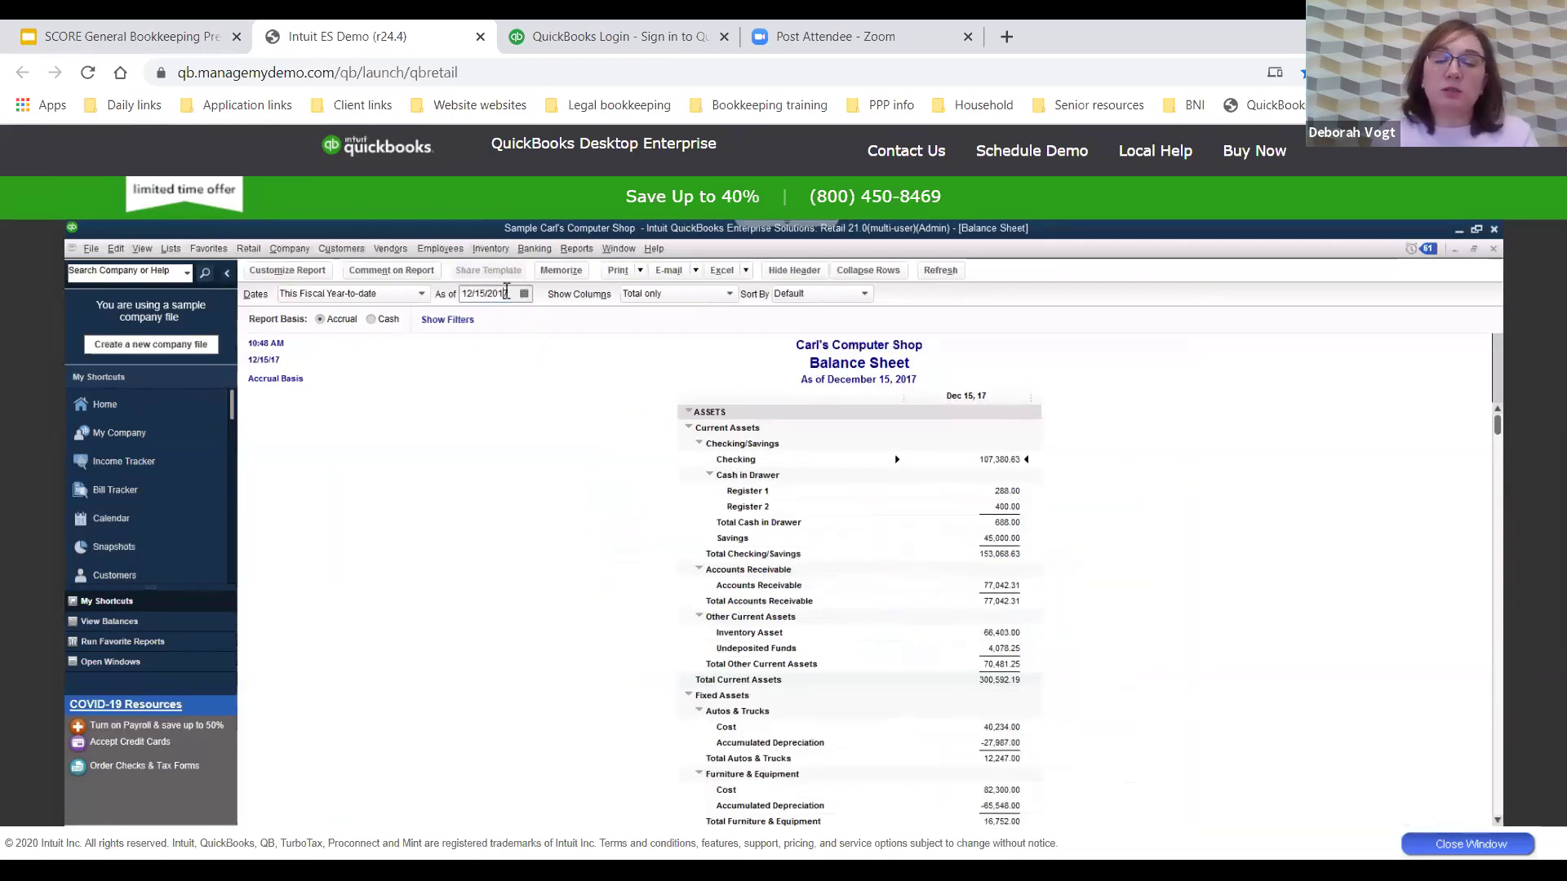
{"action": "key", "text": "BackSpace"}
{"action": "key", "text": "BackSpace"}
{"action": "key", "text": "BackSpace"}
{"action": "key", "text": "BackSpace"}
{"action": "key", "text": "BackSpace"}
{"action": "key", "text": "BackSpace"}
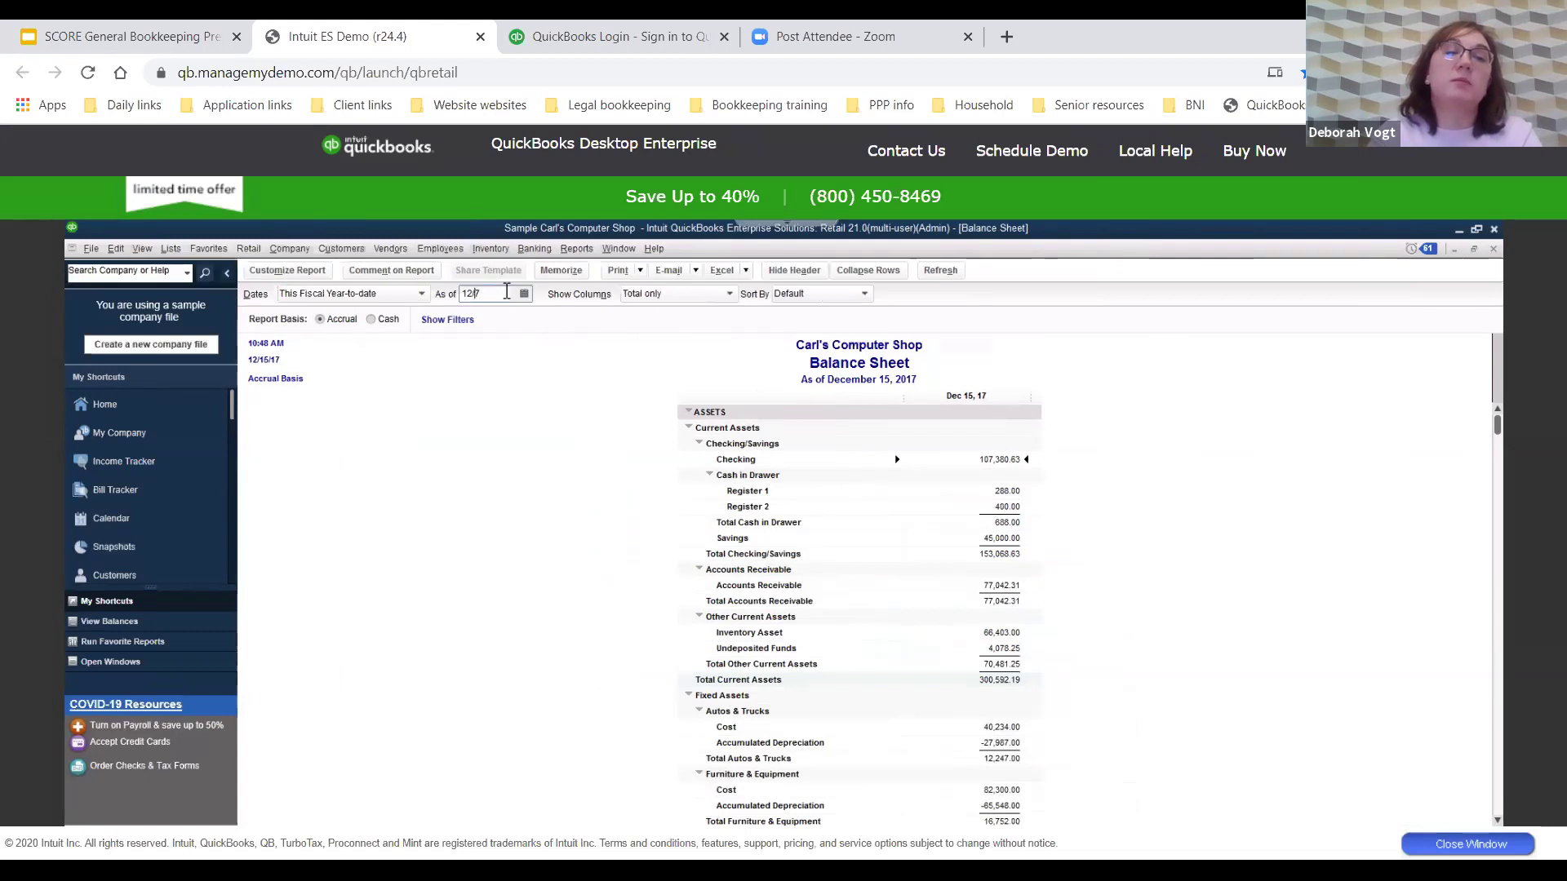
{"action": "type", "text": "30/17"}
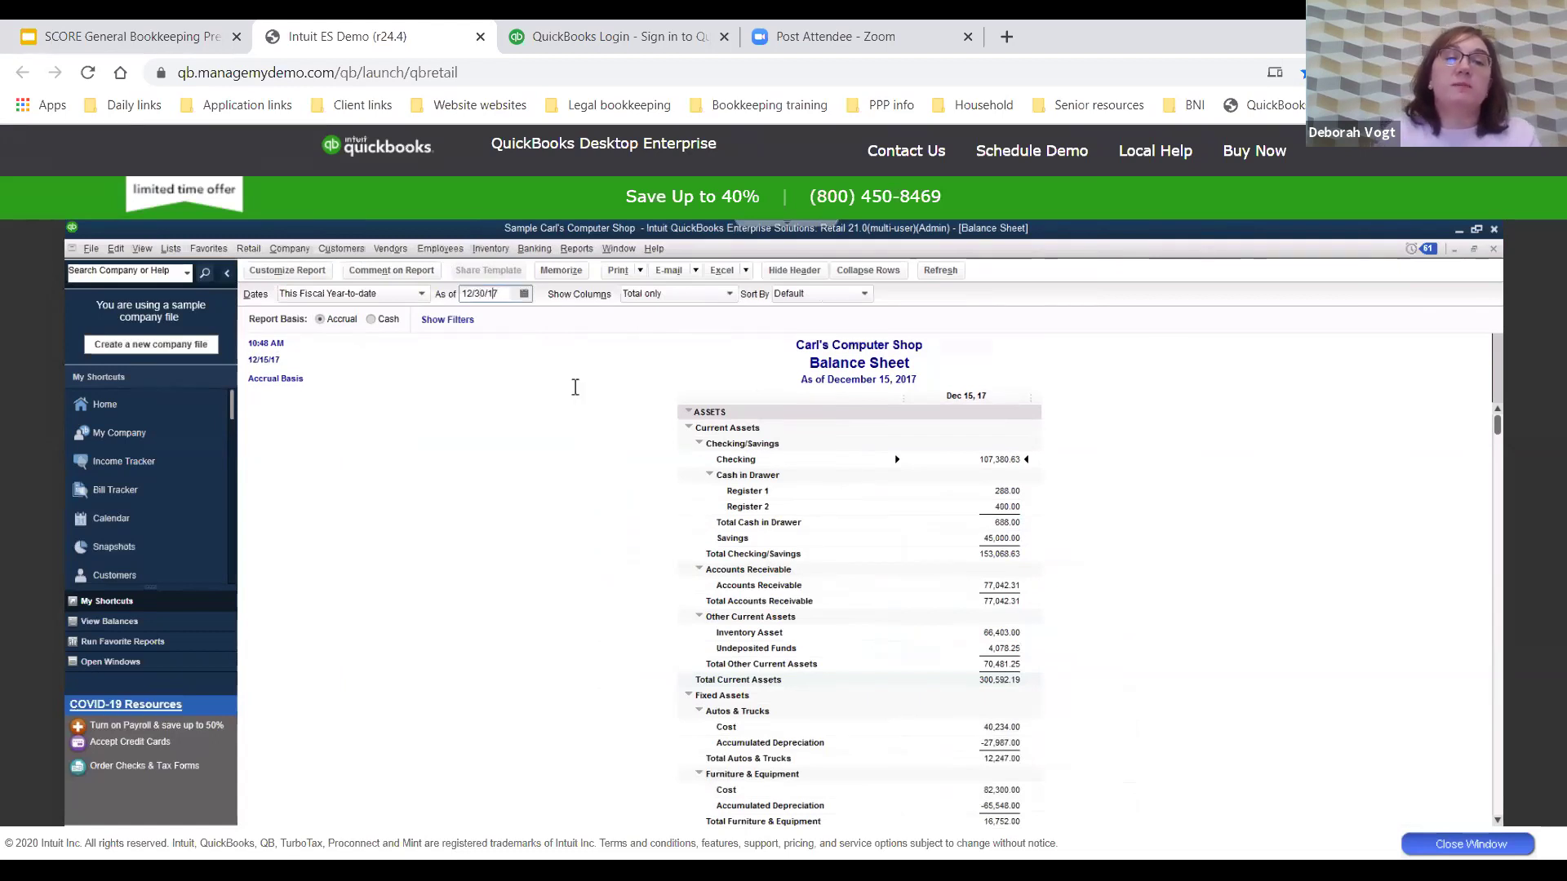
{"action": "key", "text": "Tab"}
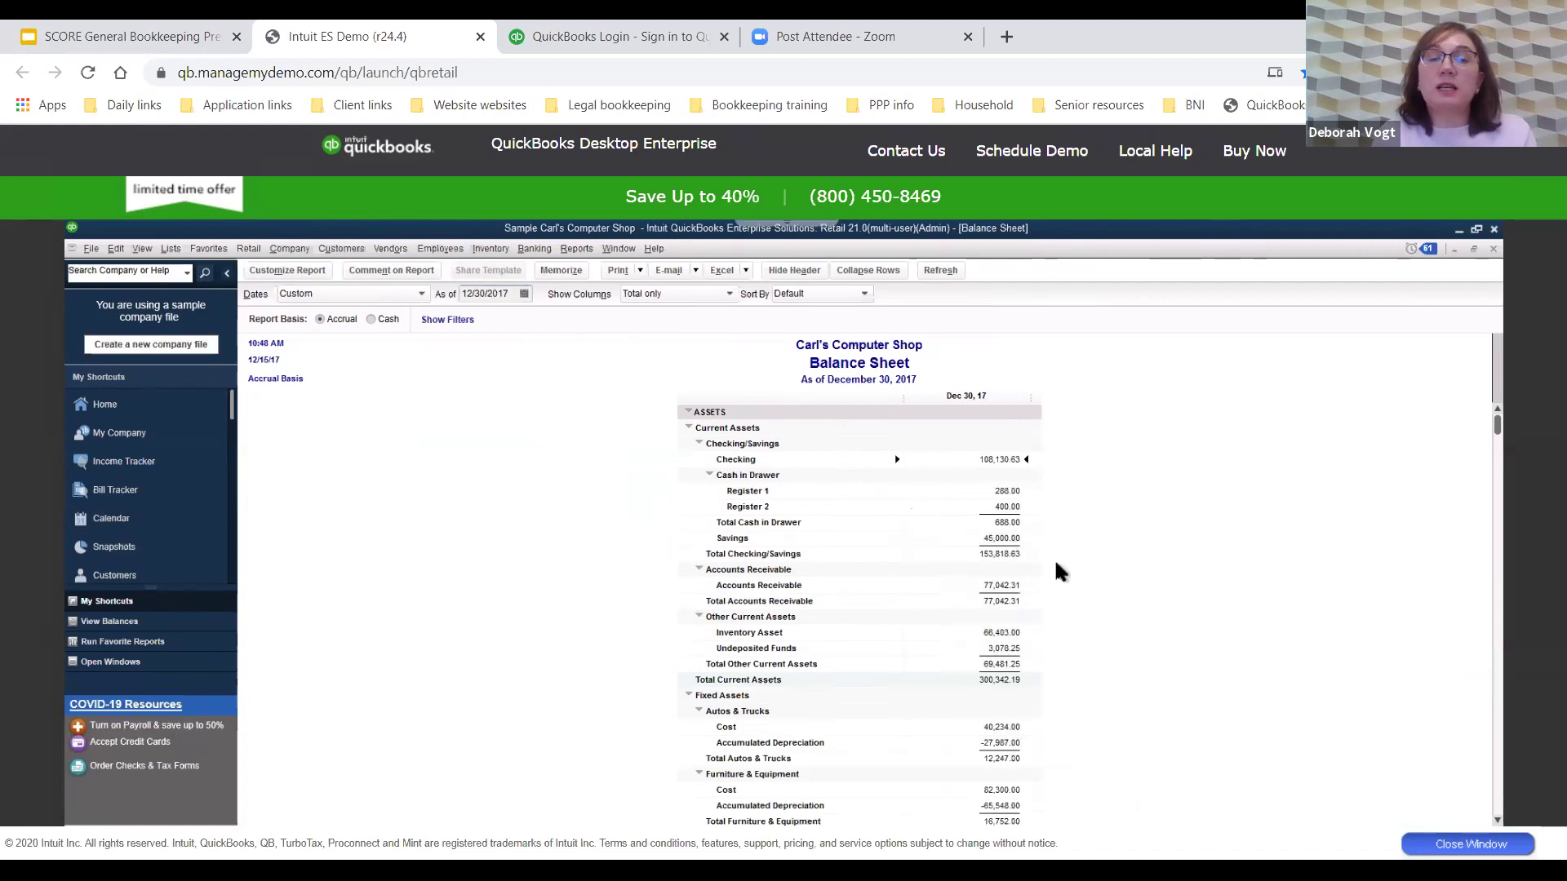
Review the balance sheet from current and fixed assets through liabilities and equity, comparing the two totals
{"action": "scroll", "coordinate": [1057, 565], "scroll_direction": "down", "scroll_amount": 1}
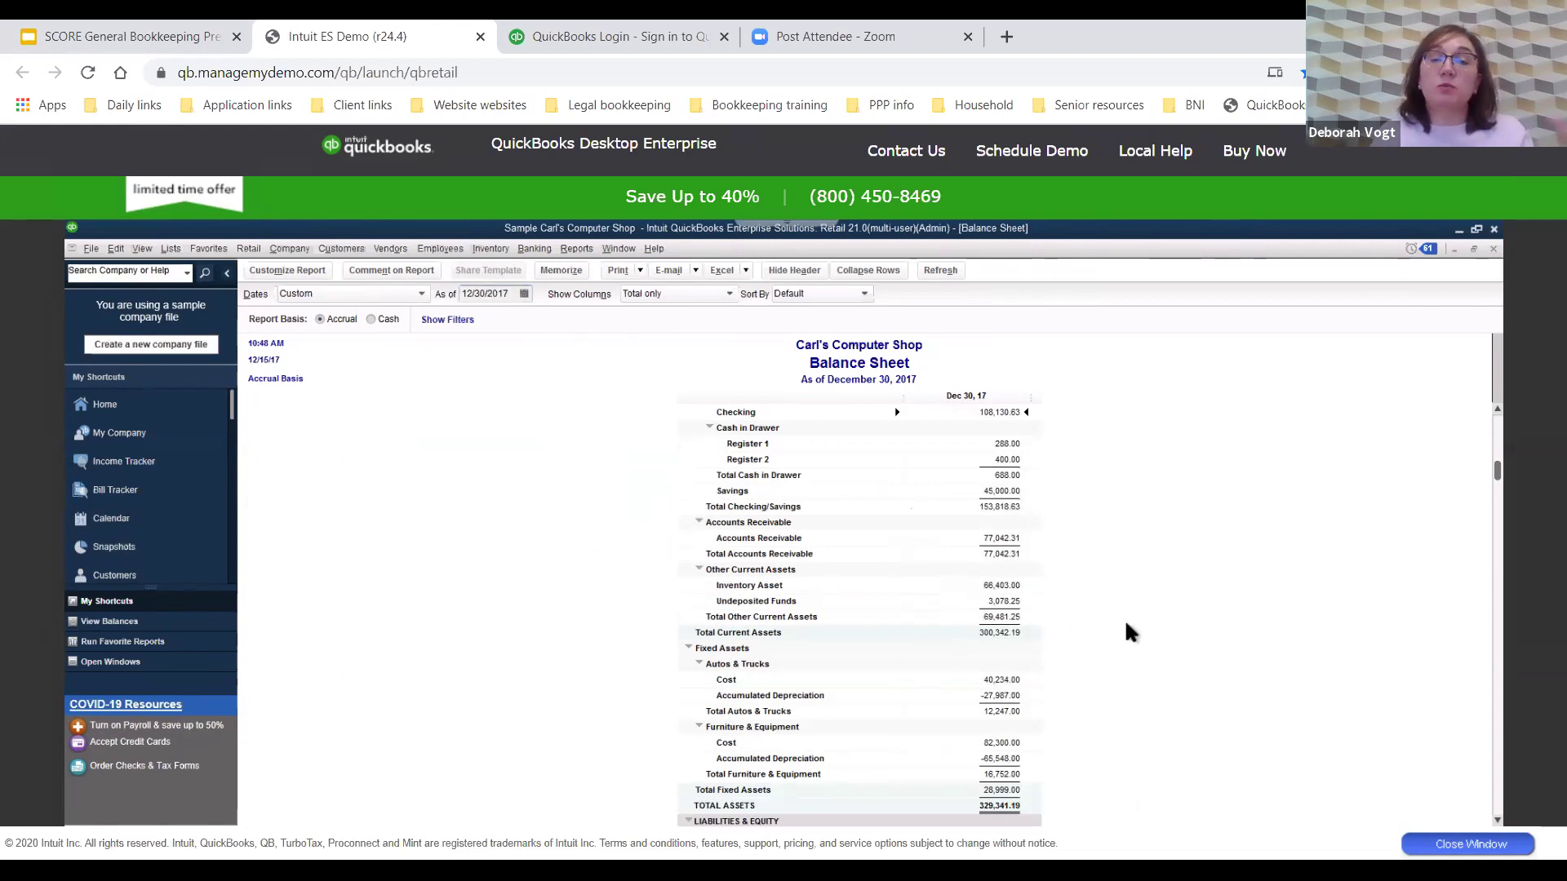
{"action": "scroll", "coordinate": [1127, 627], "scroll_direction": "down", "scroll_amount": 2}
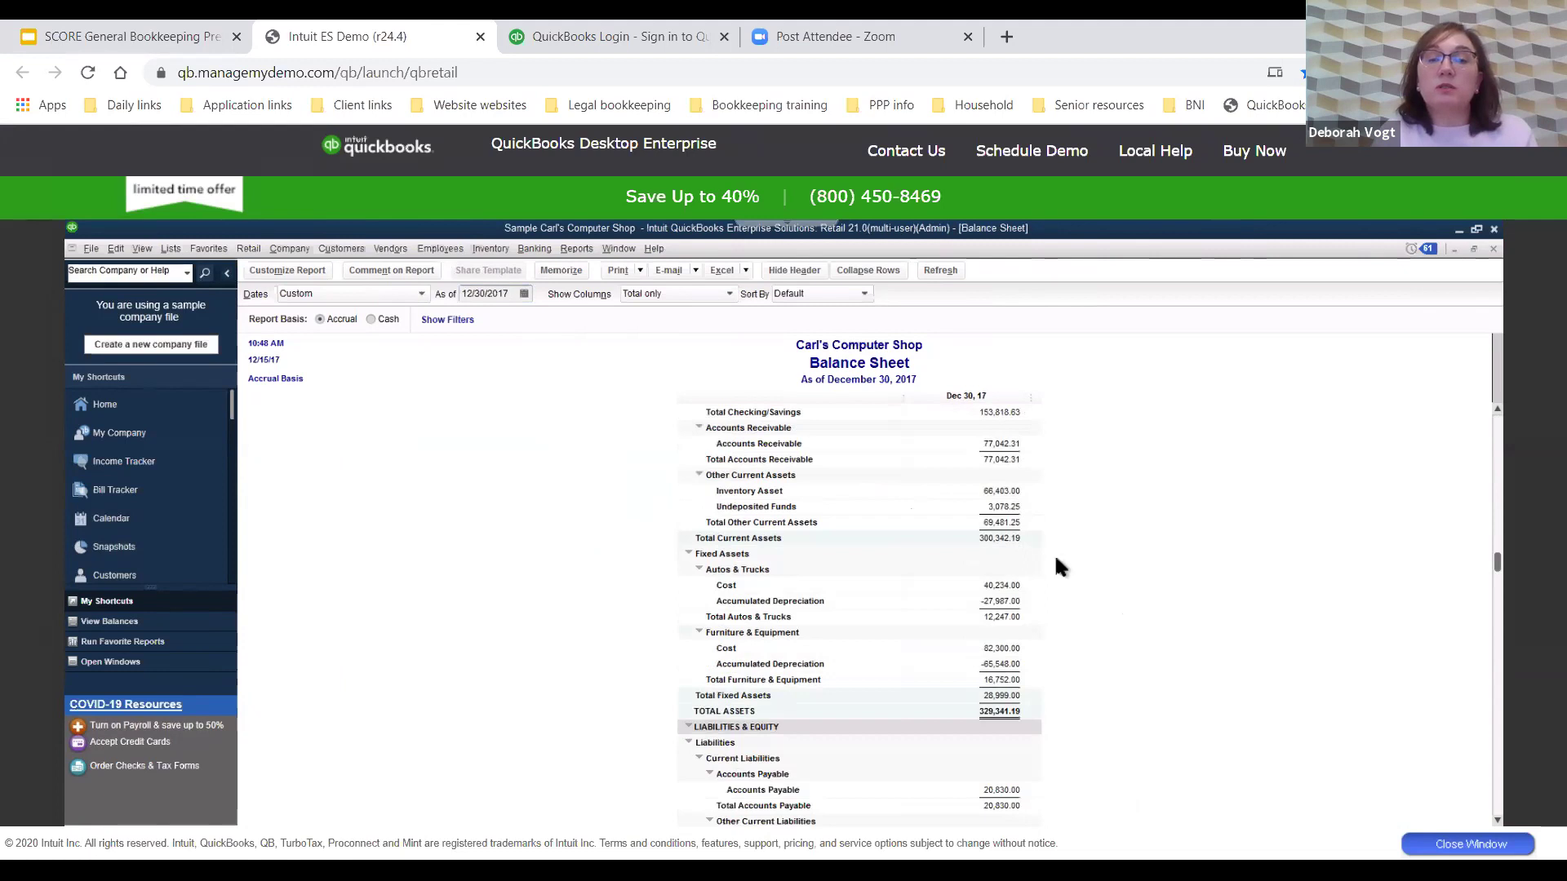
{"action": "scroll", "coordinate": [1098, 625], "scroll_direction": "down", "scroll_amount": 5}
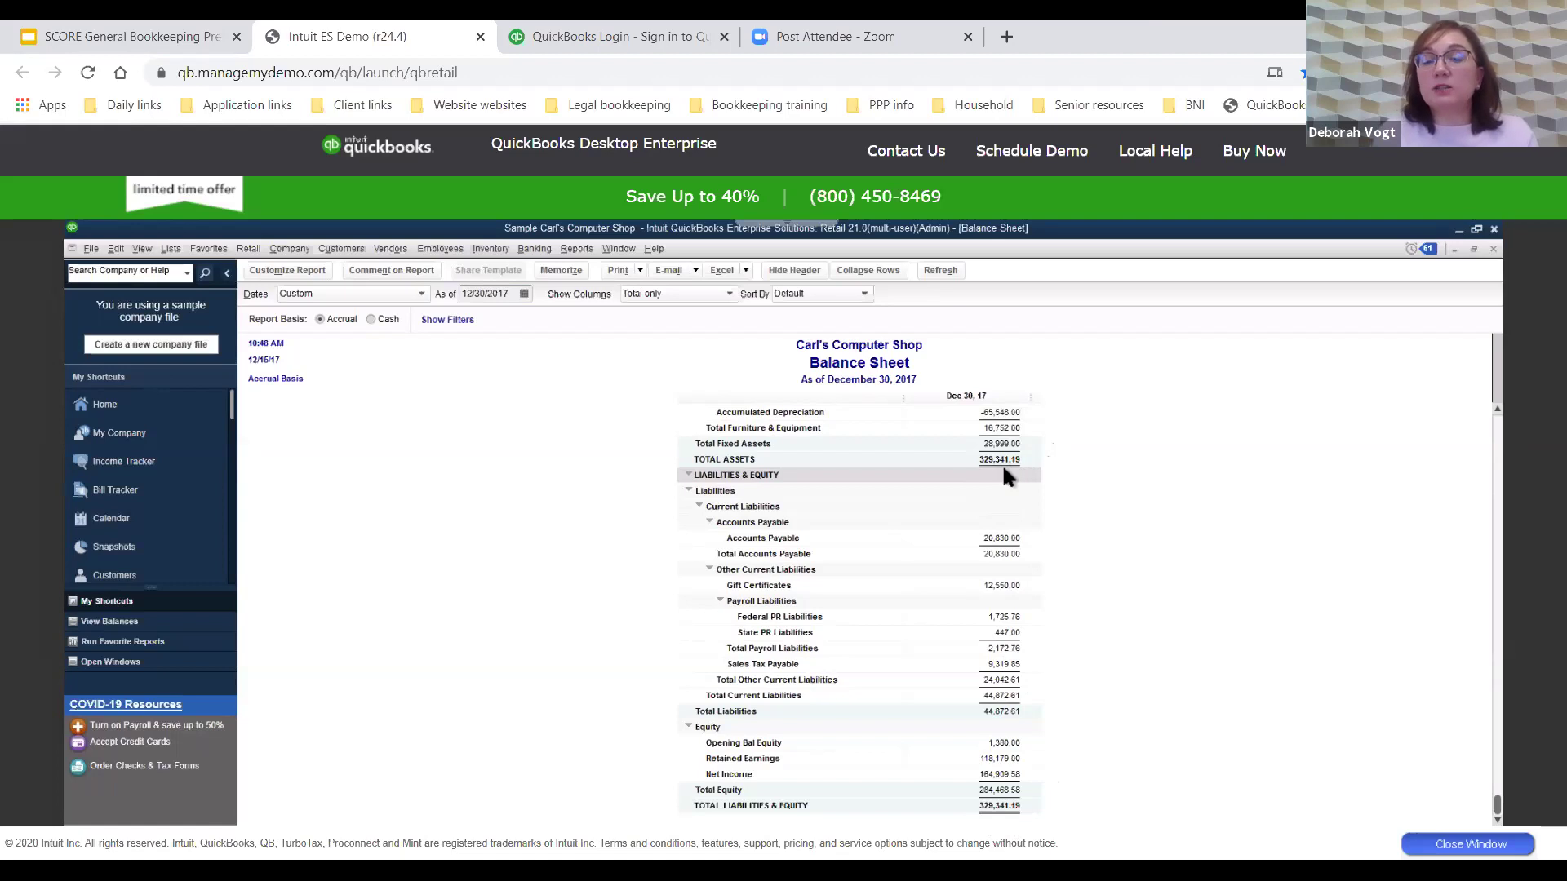
{"action": "scroll", "coordinate": [1068, 499], "scroll_direction": "up", "scroll_amount": 1}
{"action": "scroll", "coordinate": [1068, 496], "scroll_direction": "up", "scroll_amount": 6}
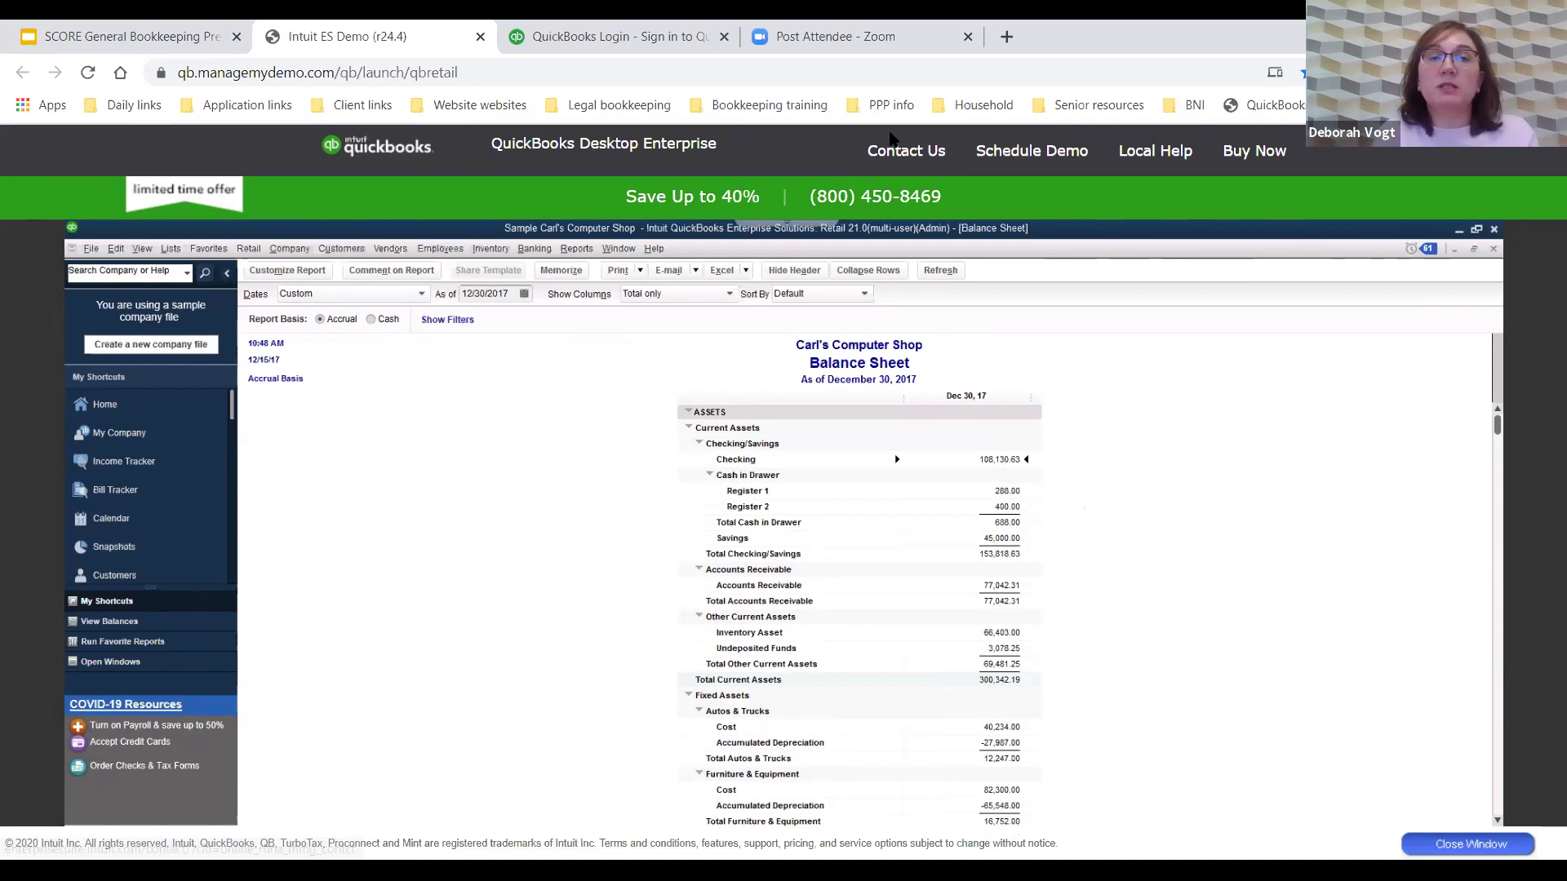
Switch to the QuickBooks Login browser page and search Google from there for "craigs design and landscaping"
{"action": "left_click", "coordinate": [581, 39]}
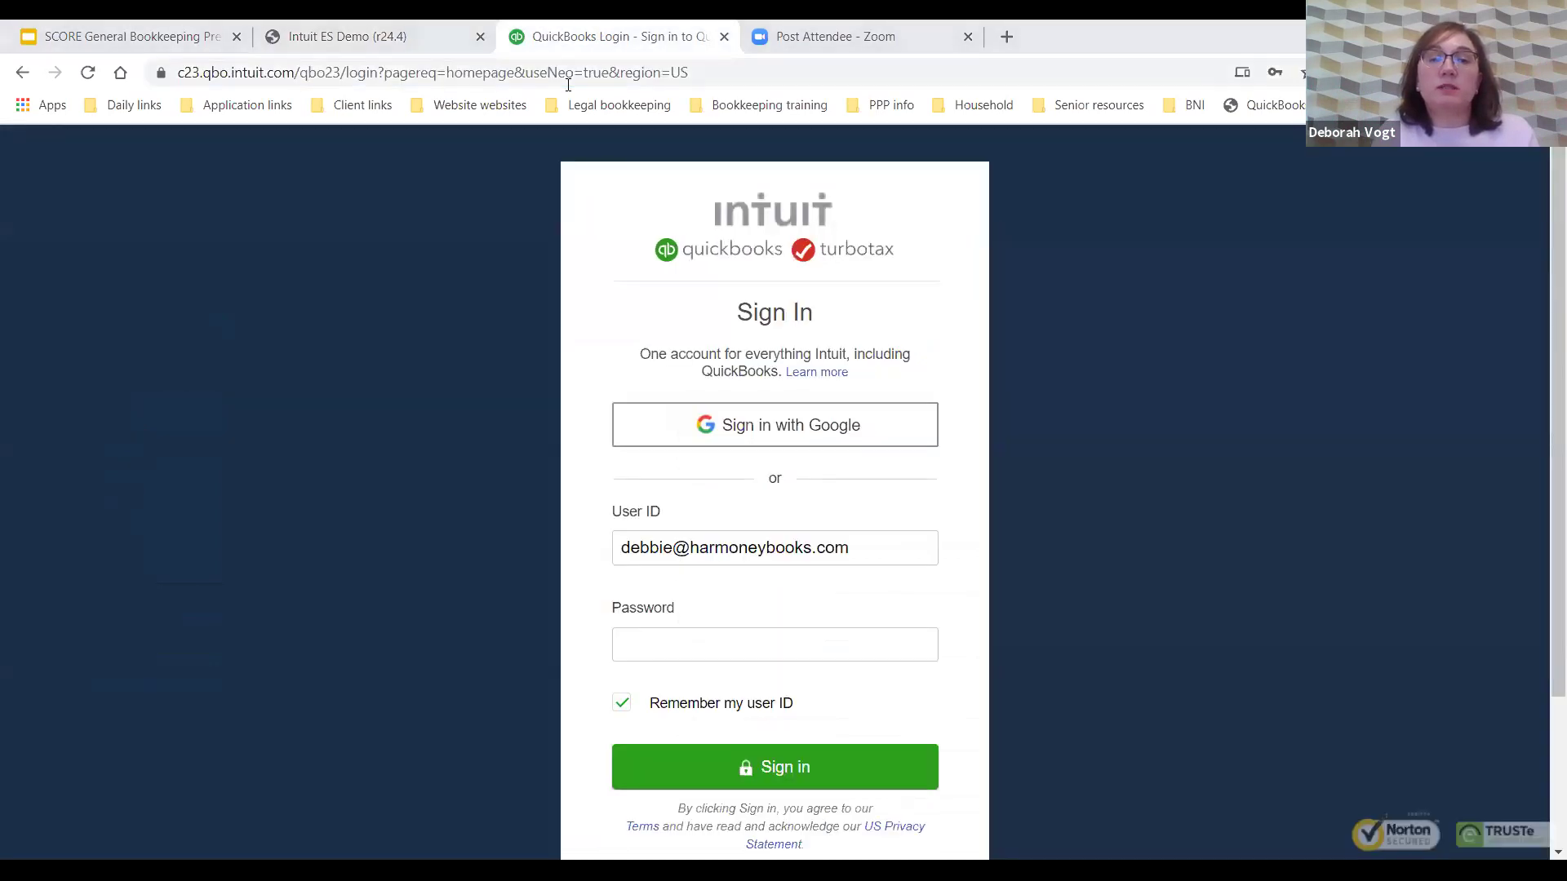
{"action": "left_click", "coordinate": [608, 72]}
{"action": "left_click_drag", "start_coordinate": [736, 73], "coordinate": [94, 45]}
{"action": "type", "text": "cr"}
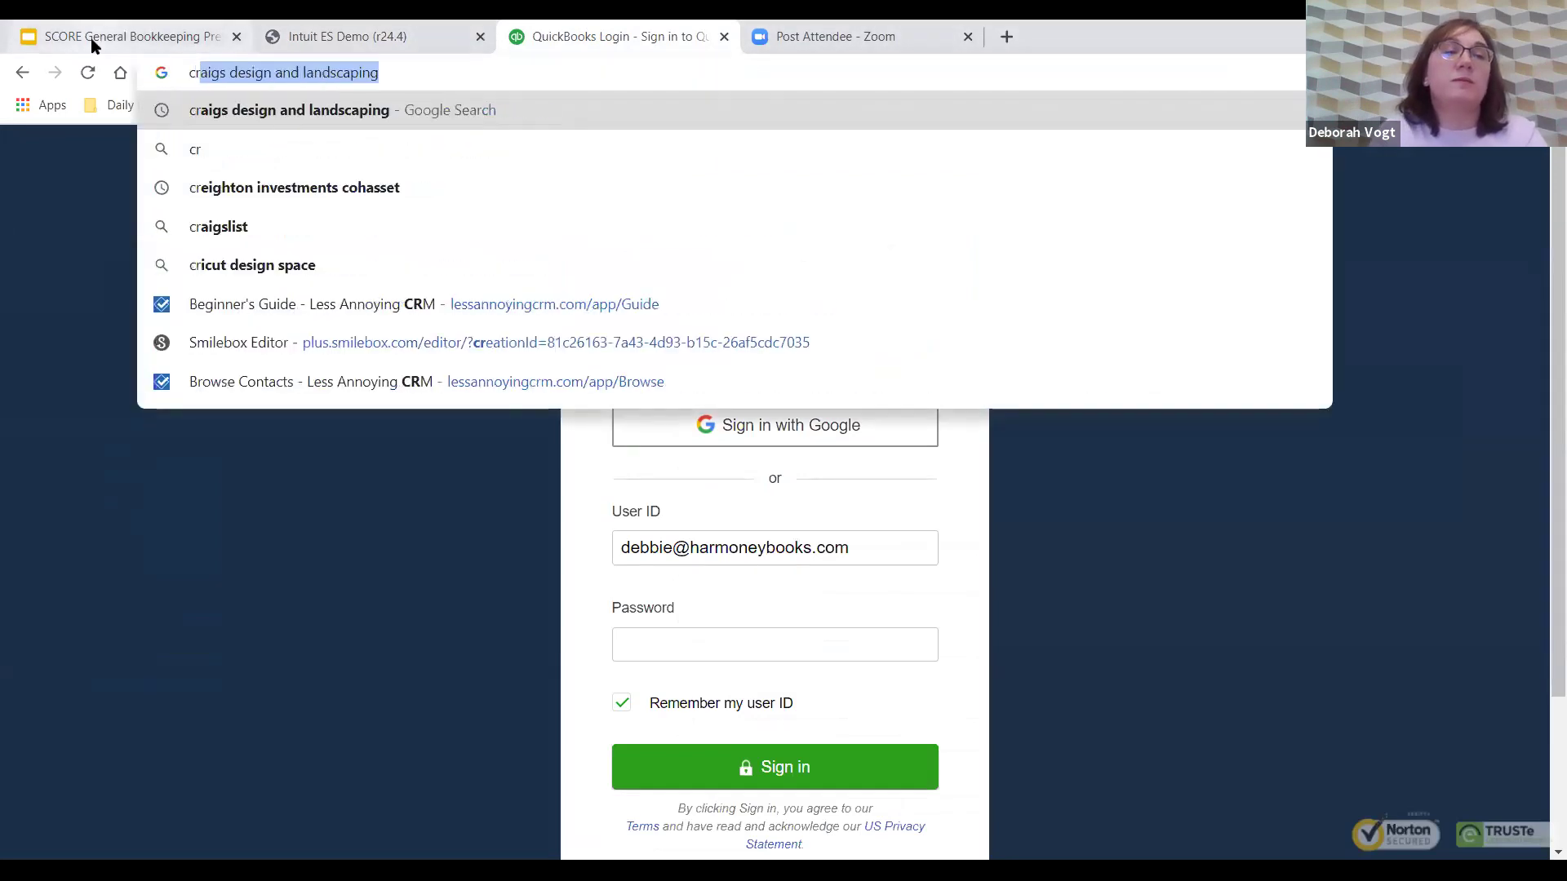
{"action": "key", "text": "Return"}
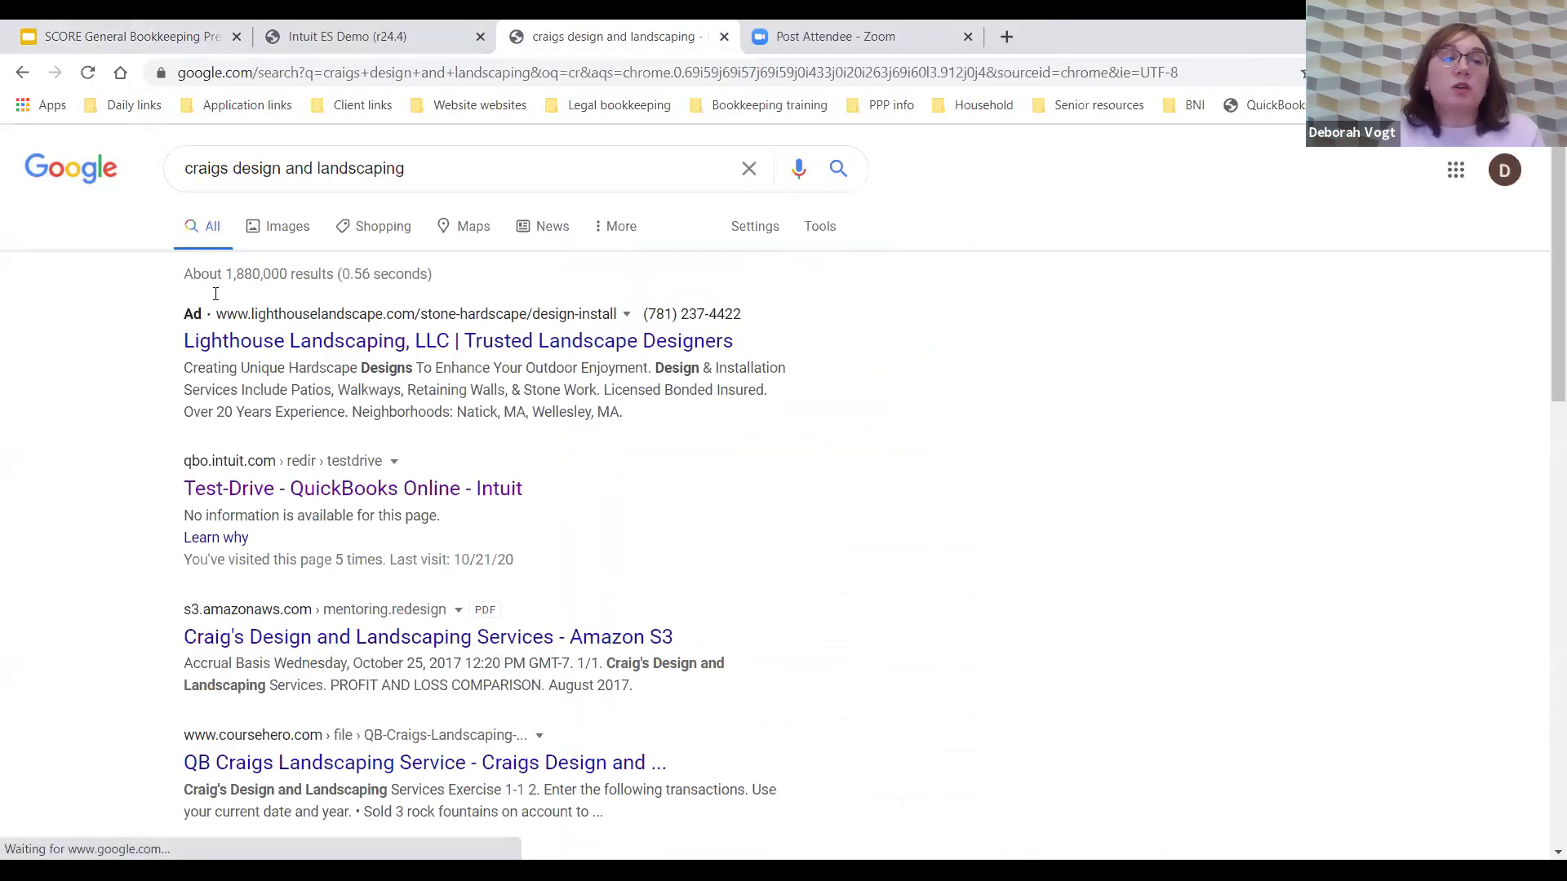
Open the QuickBooks Online Test-Drive result and complete the security verification to enter the sample company
{"action": "left_click", "coordinate": [313, 500]}
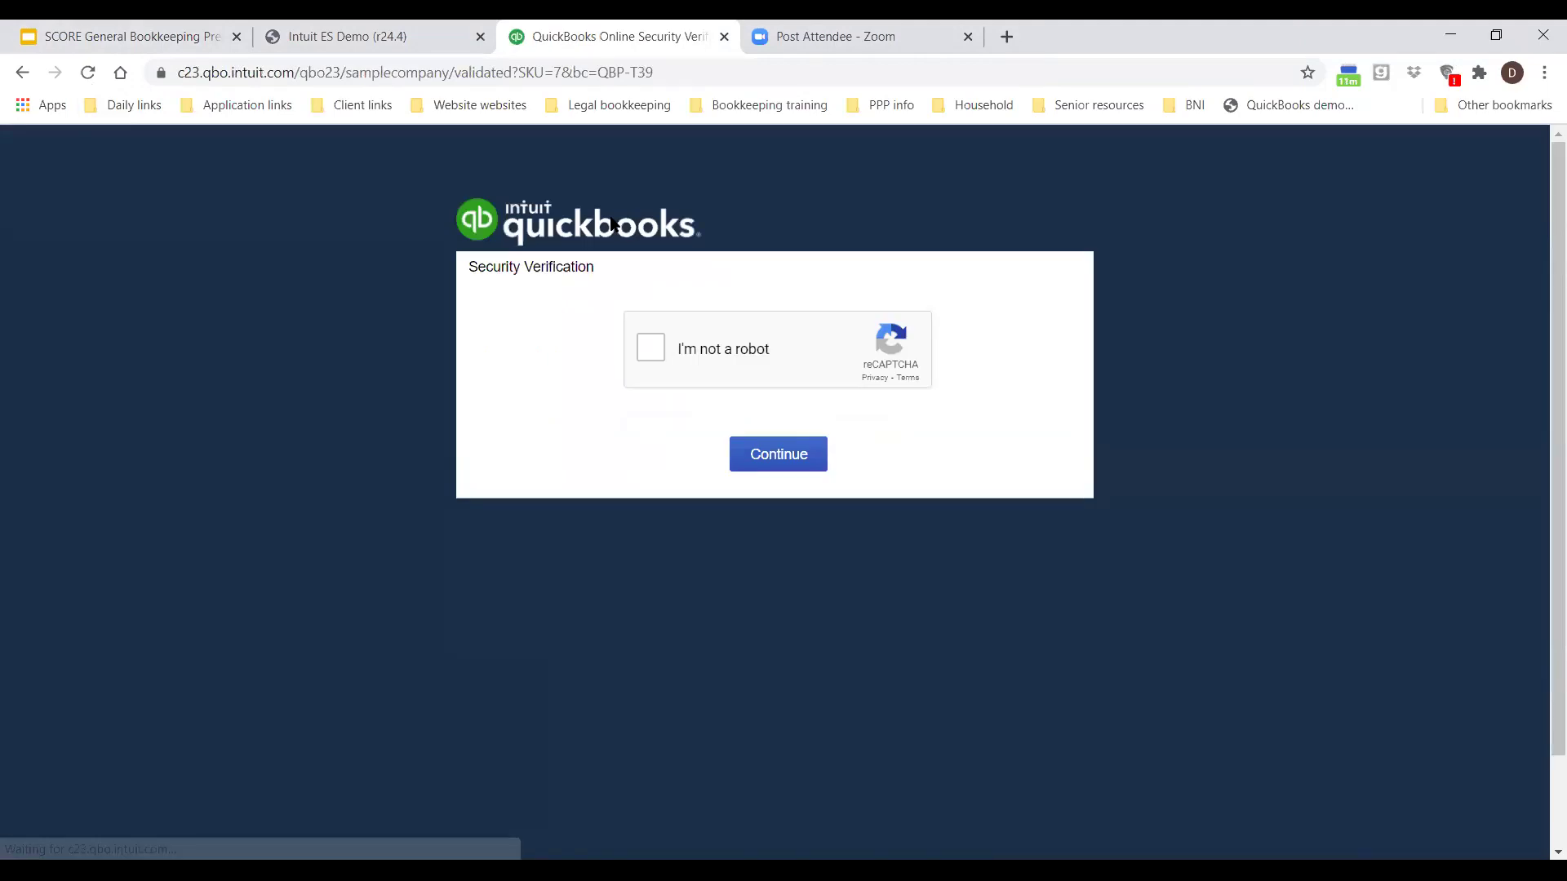
{"action": "left_click", "coordinate": [650, 349]}
{"action": "left_click", "coordinate": [779, 457]}
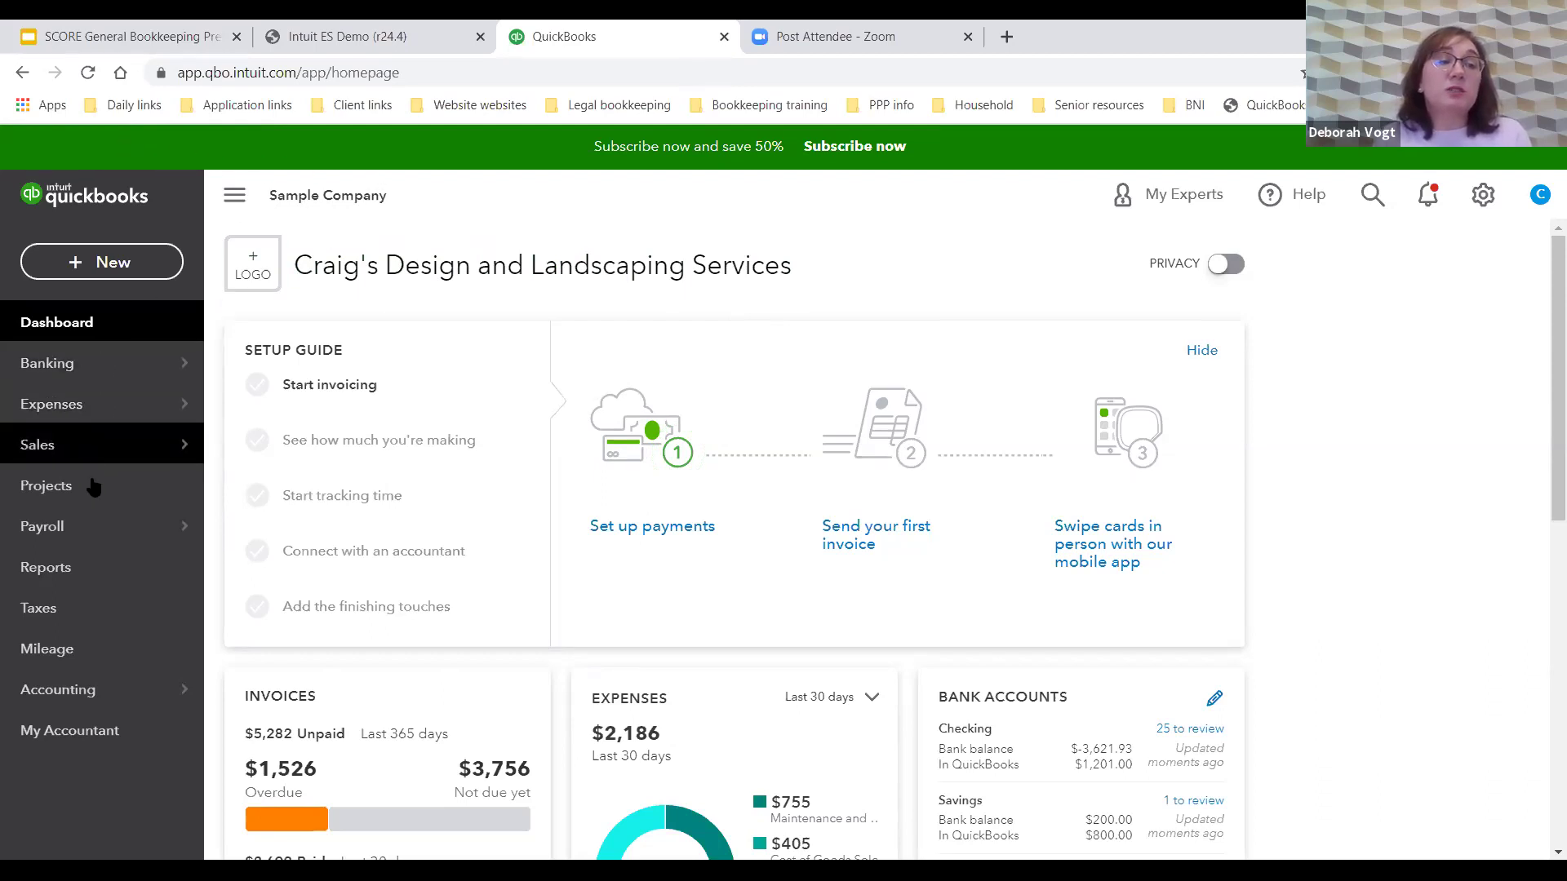
Look over the transaction types available for creation, the company settings and tools, and the dashboard's invoice, expense and bank account summaries
{"action": "left_click", "coordinate": [133, 267]}
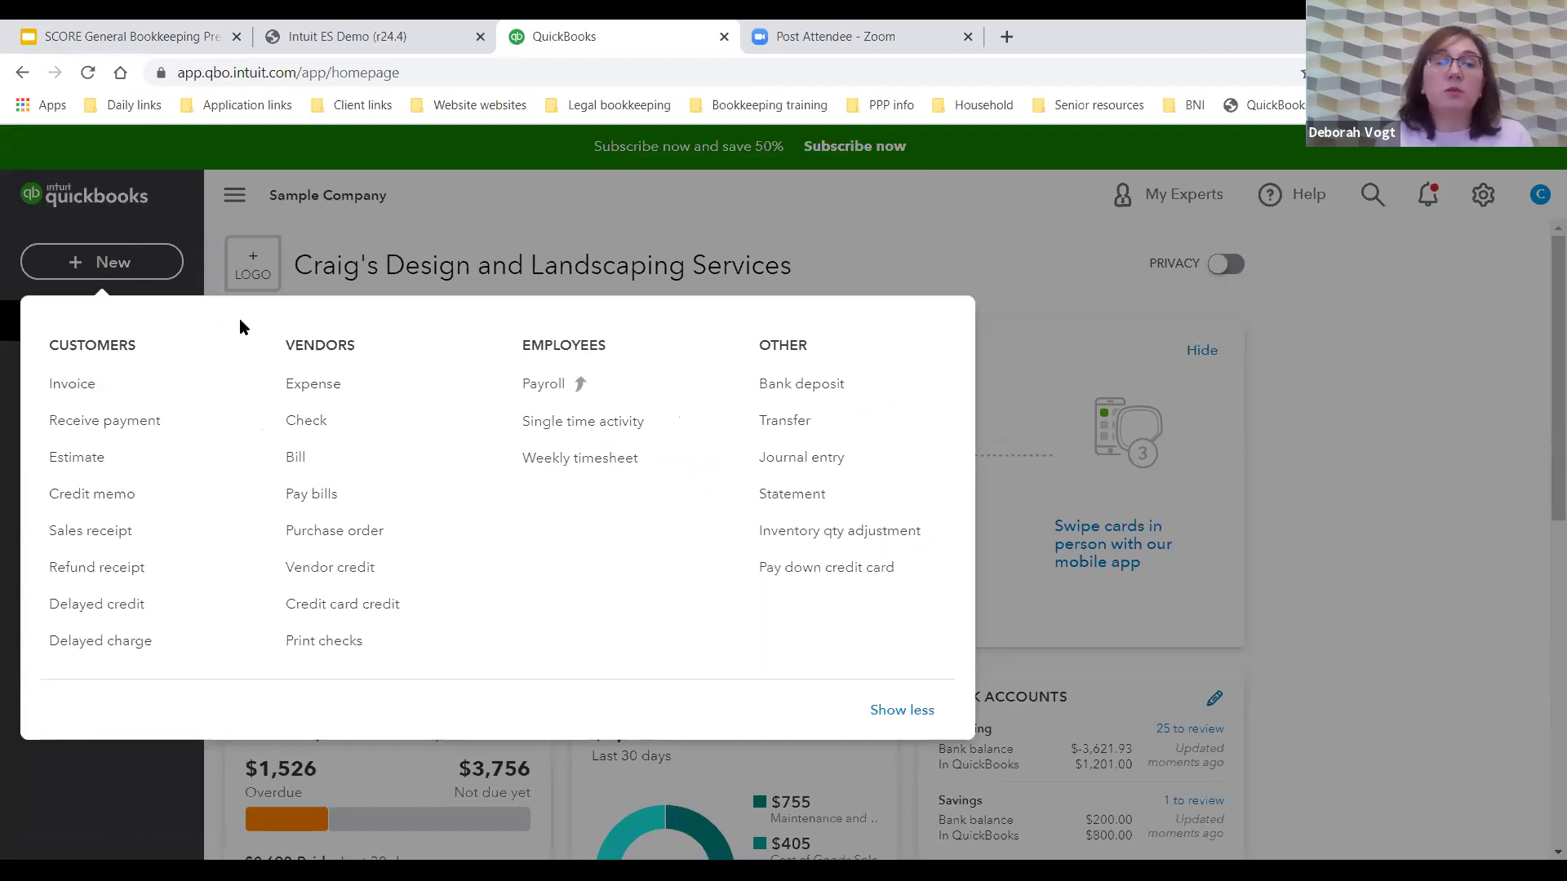
{"action": "left_click", "coordinate": [125, 269]}
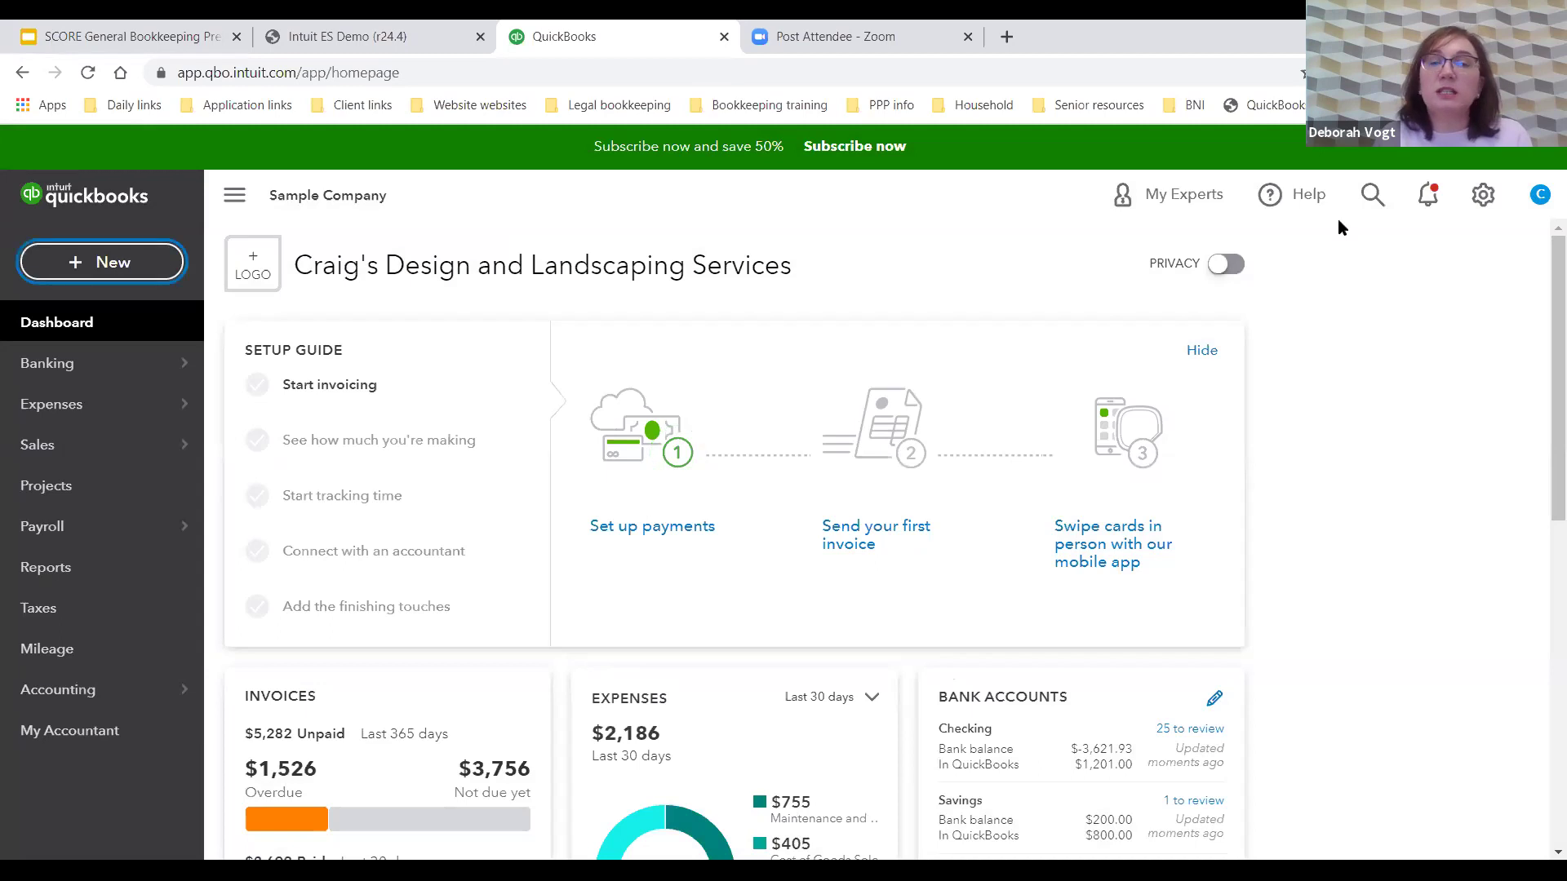
{"action": "left_click", "coordinate": [1484, 194]}
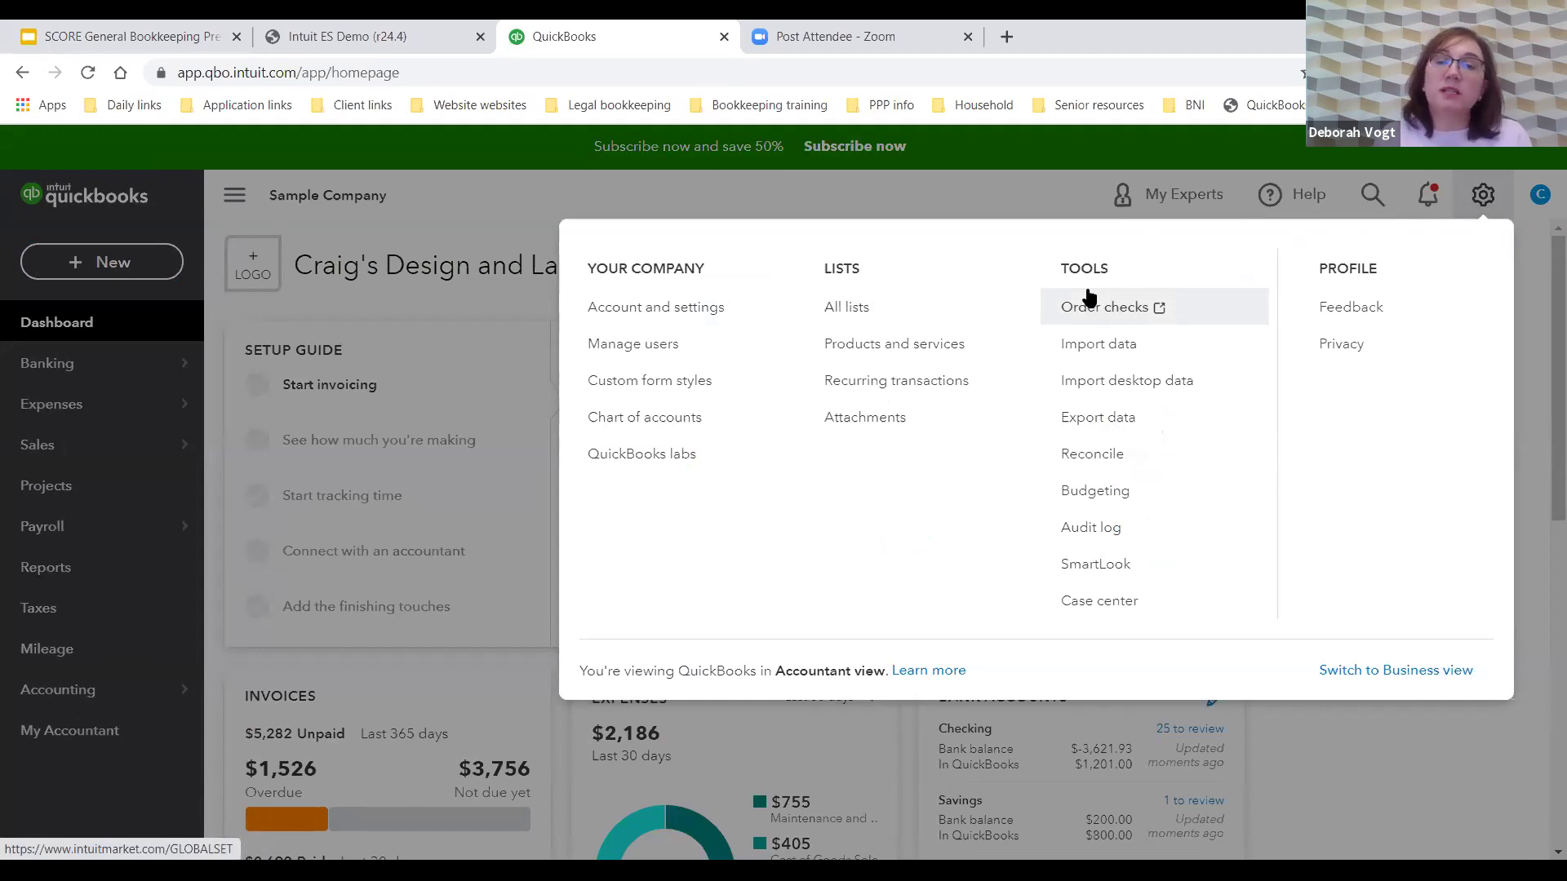
{"action": "left_click", "coordinate": [1026, 185]}
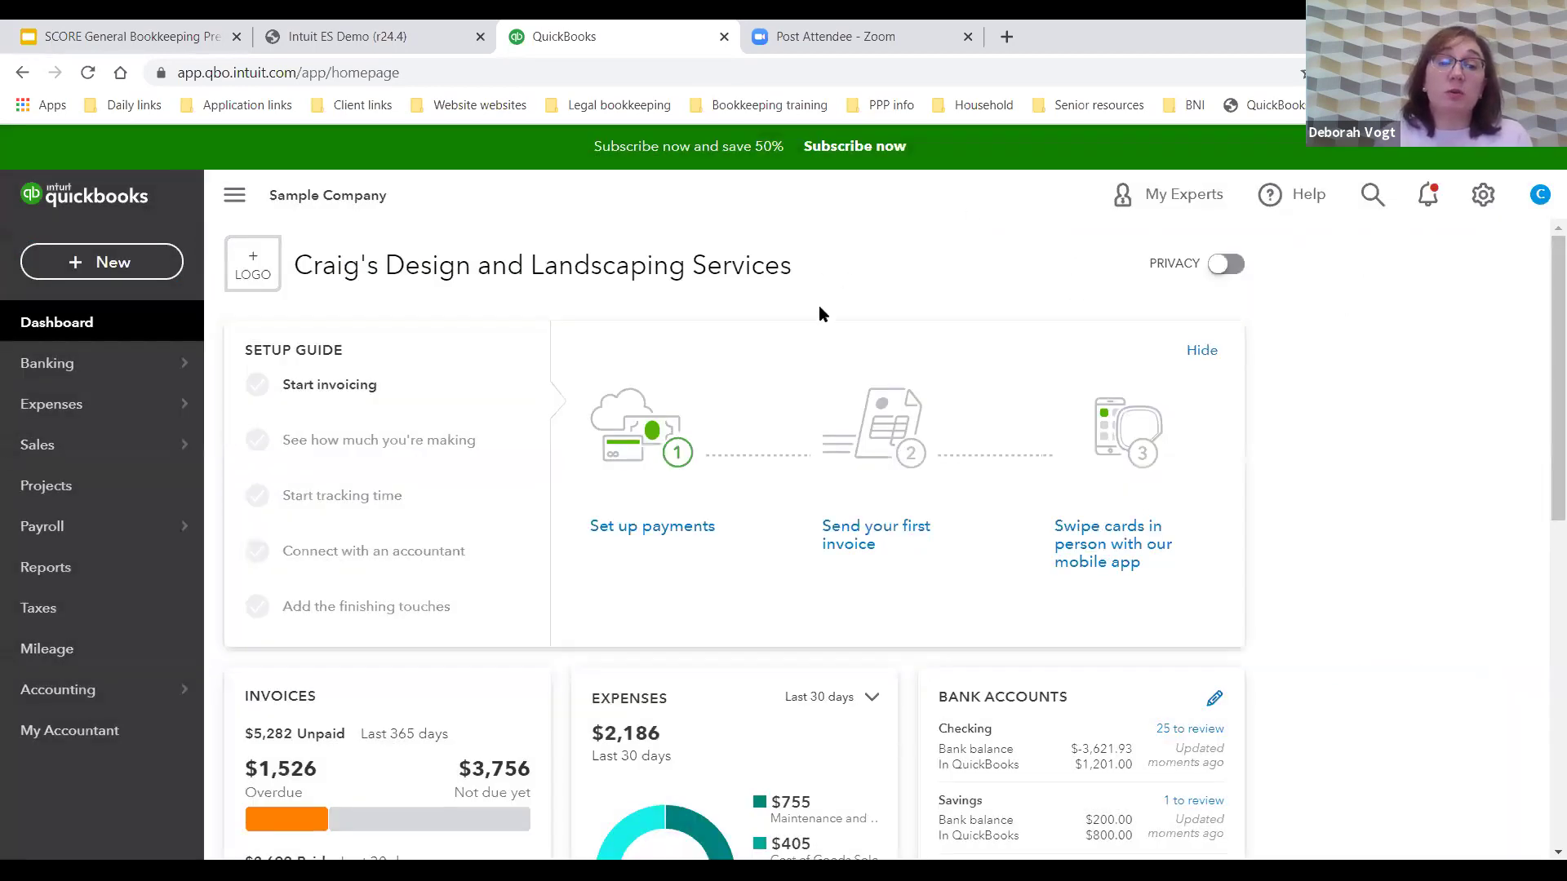
{"action": "scroll", "coordinate": [794, 339], "scroll_direction": "down", "scroll_amount": 1}
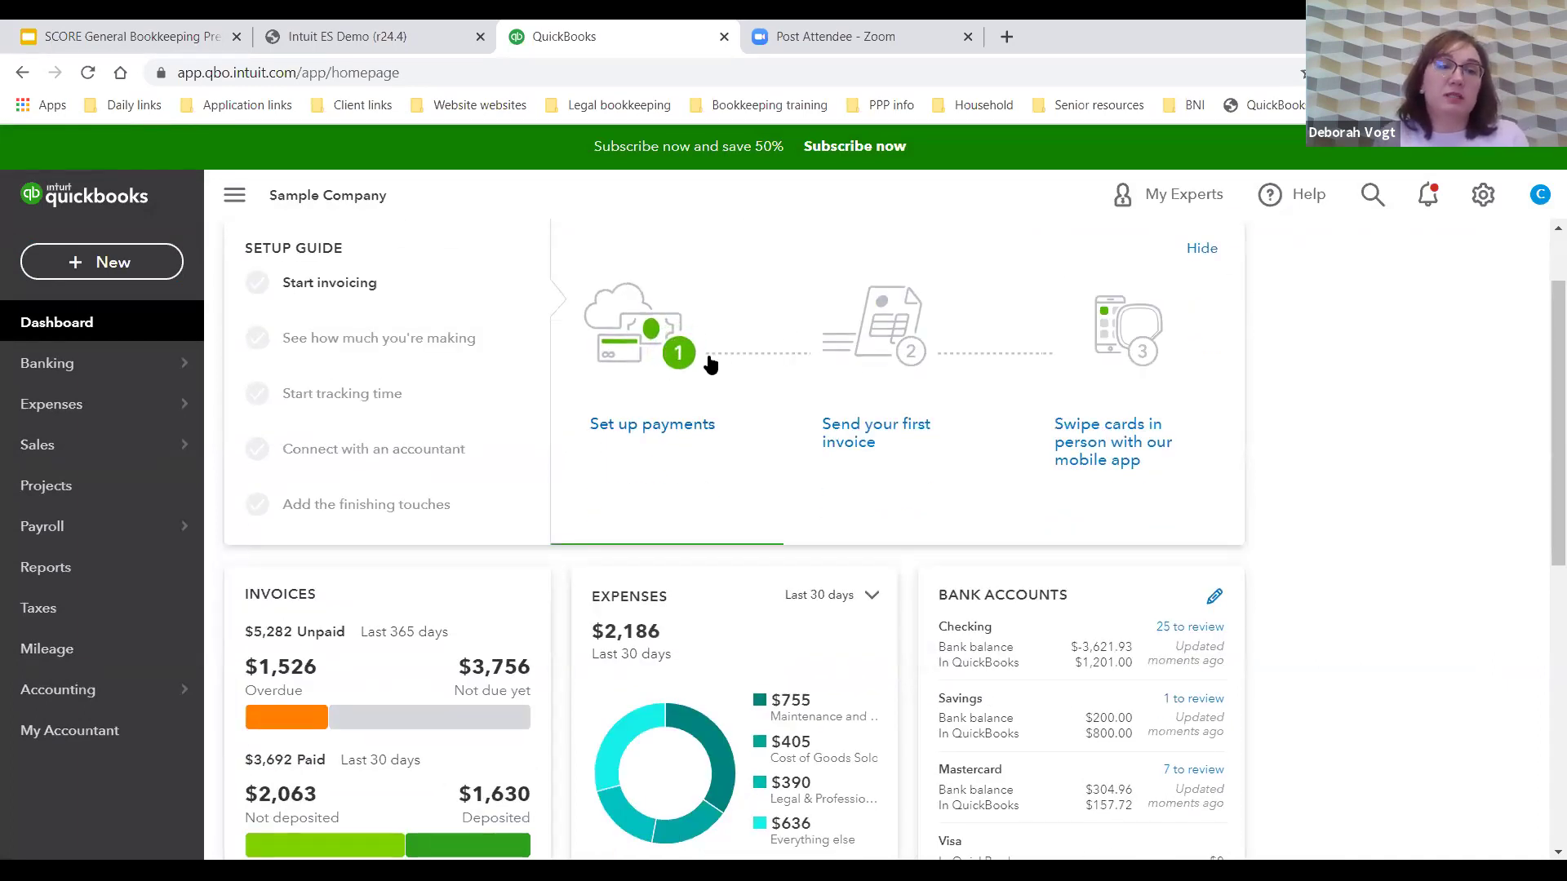
Open the sample company's Chart of Accounts and display its account list
{"action": "mouse_move", "coordinate": [187, 403]}
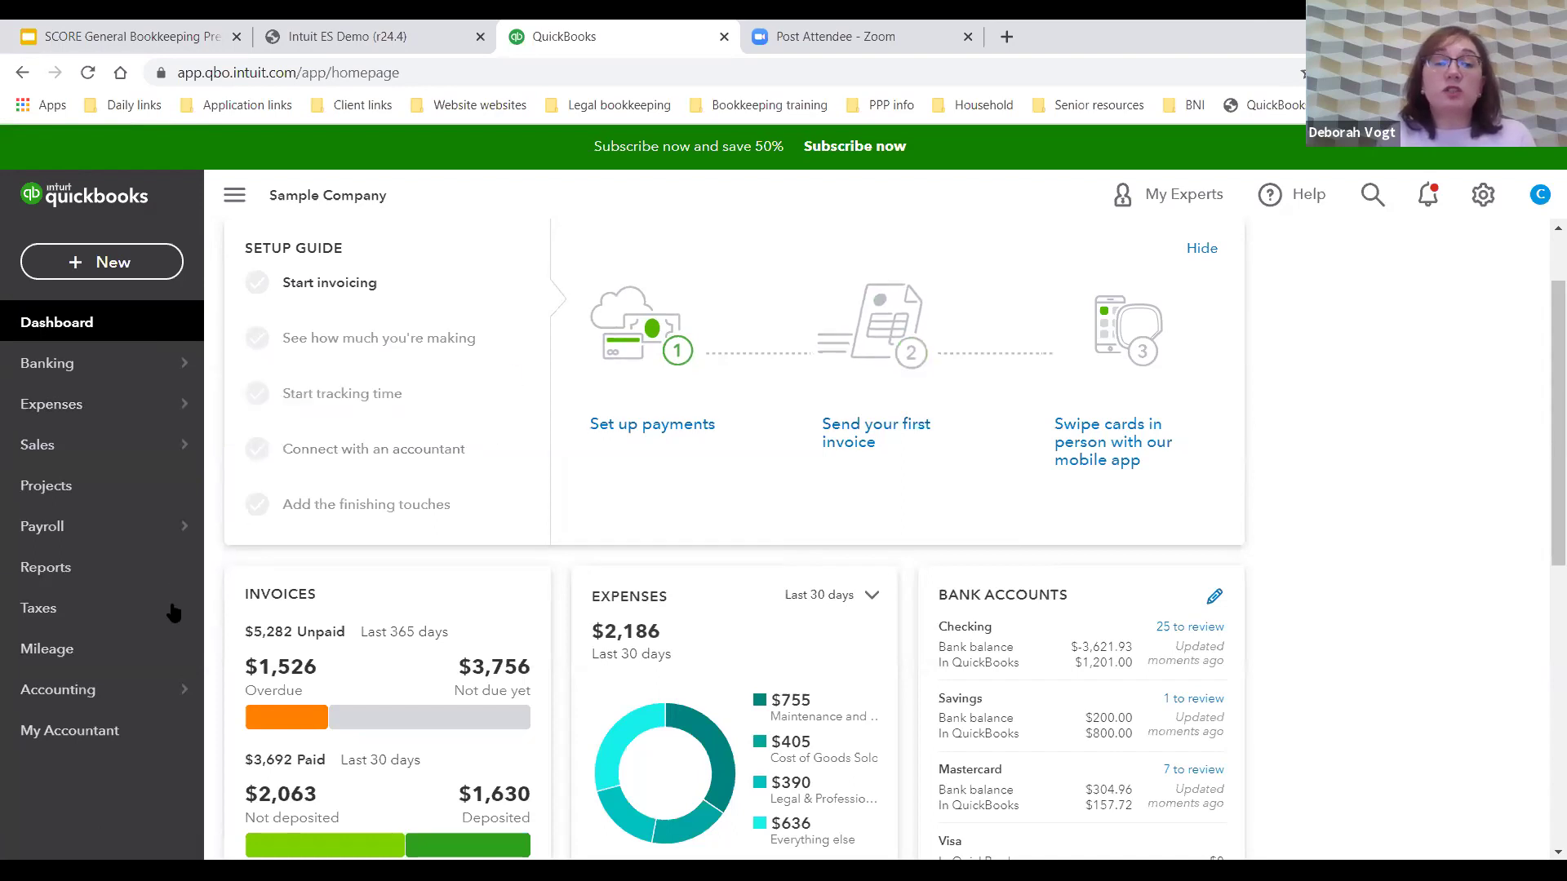
{"action": "mouse_move", "coordinate": [102, 693]}
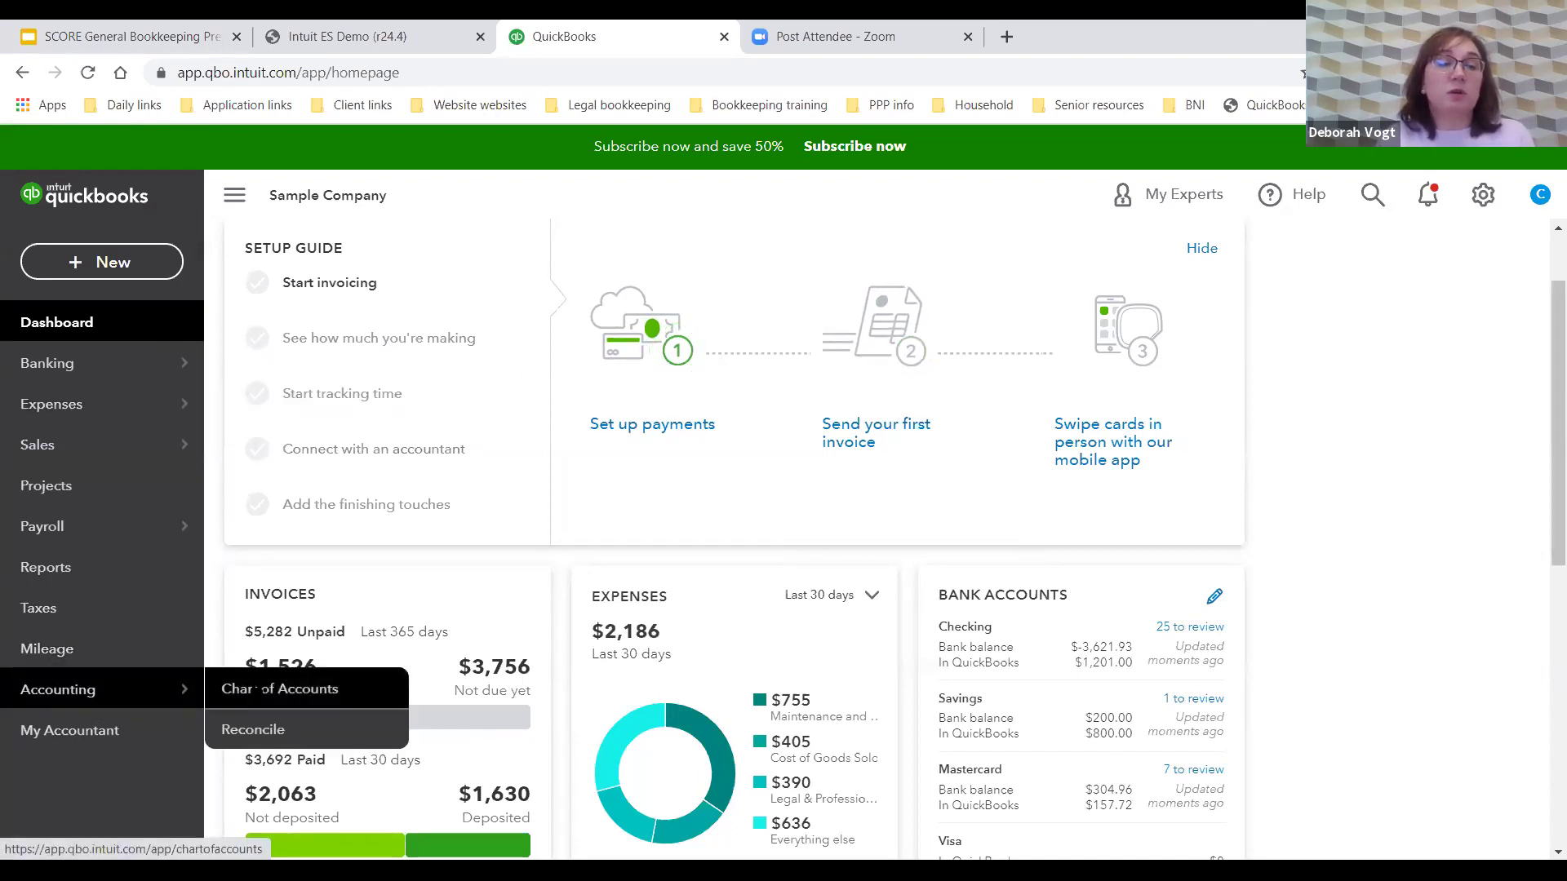
{"action": "left_click", "coordinate": [255, 690]}
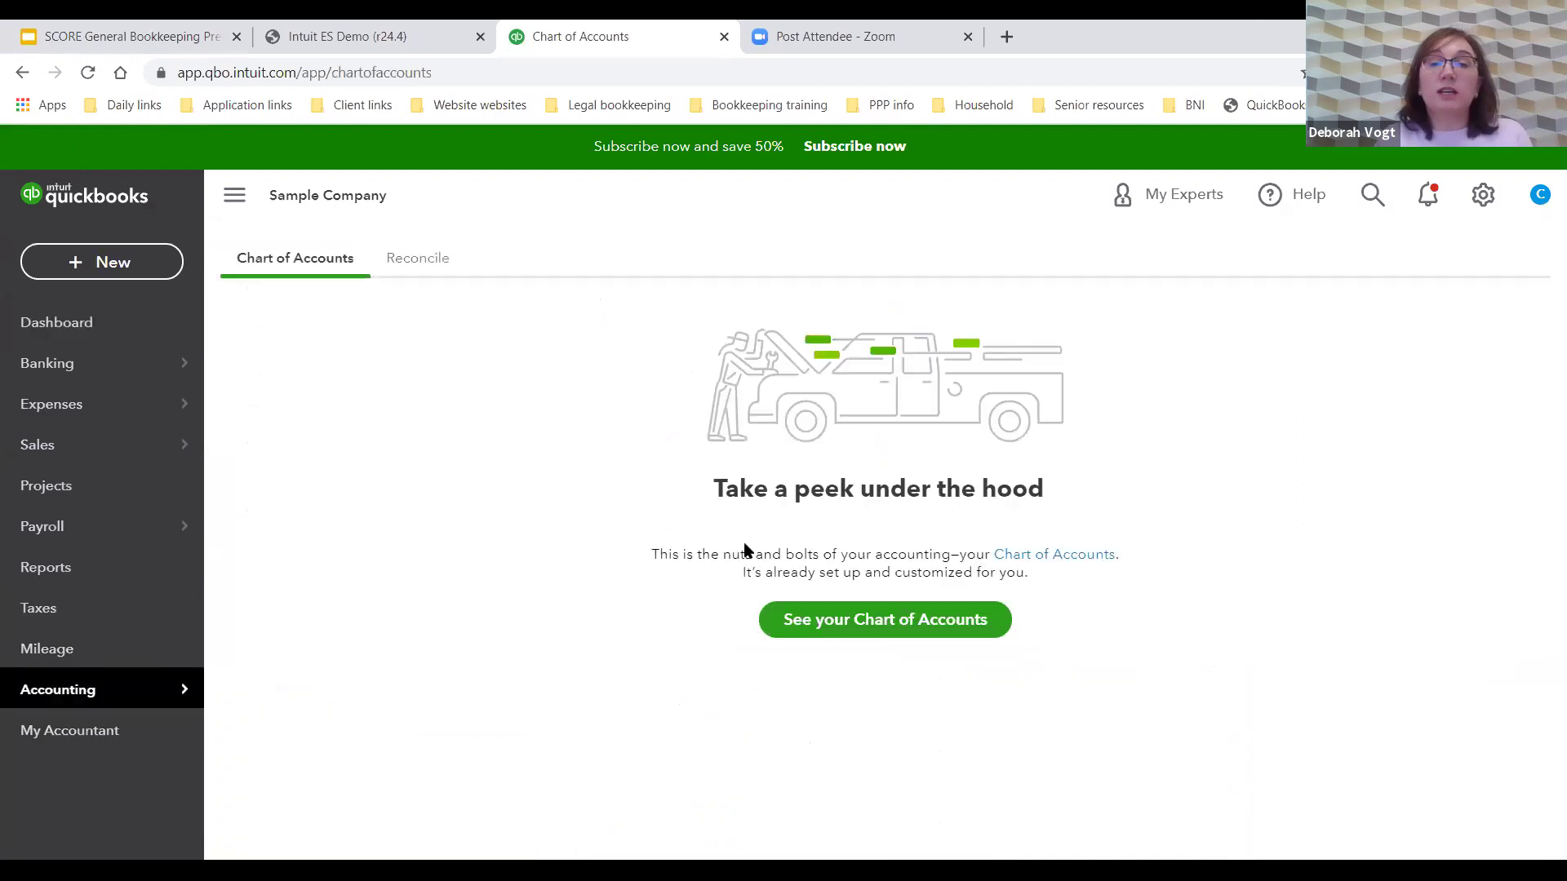
{"action": "left_click", "coordinate": [890, 619]}
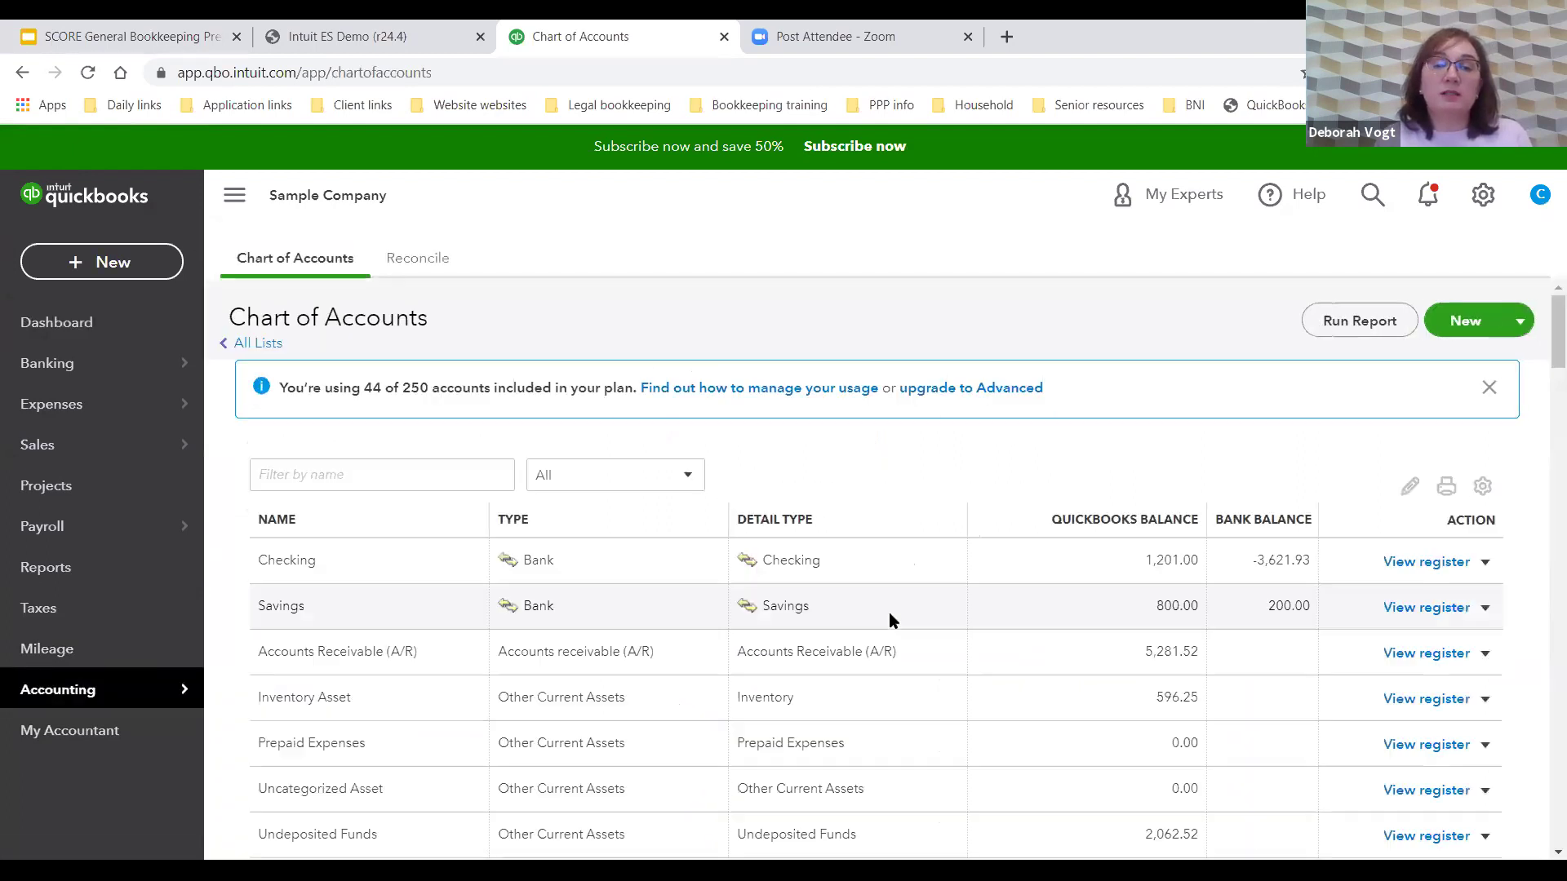
Look through the Chart of Accounts from the bank and asset accounts through liabilities, equity, income, cost of goods sold and expenses
{"action": "scroll", "coordinate": [931, 438], "scroll_direction": "down", "scroll_amount": 3}
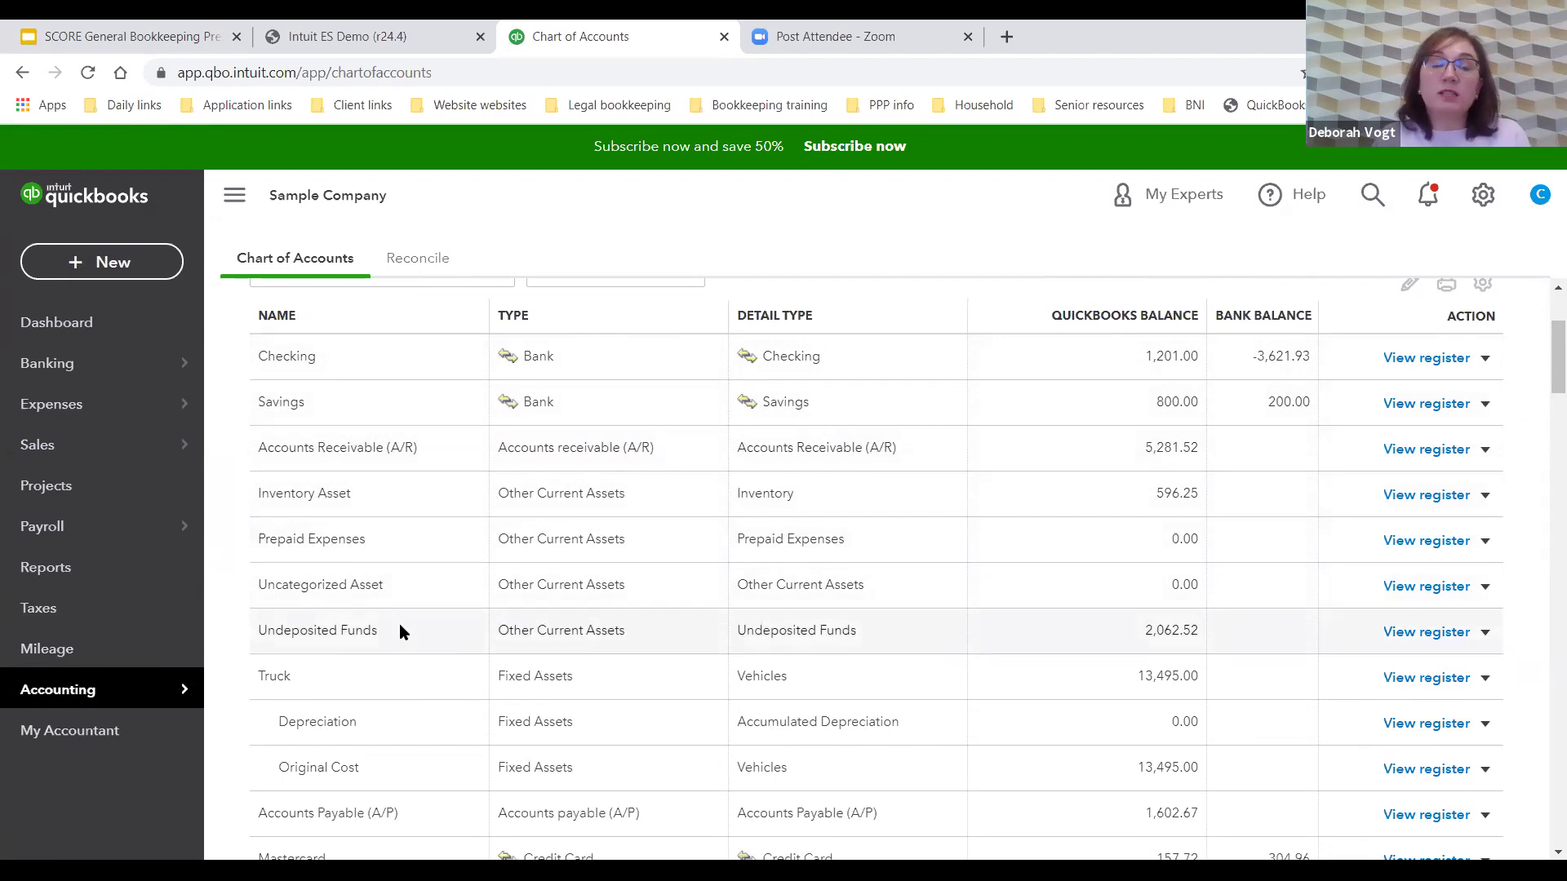
{"action": "scroll", "coordinate": [400, 630], "scroll_direction": "down", "scroll_amount": 3}
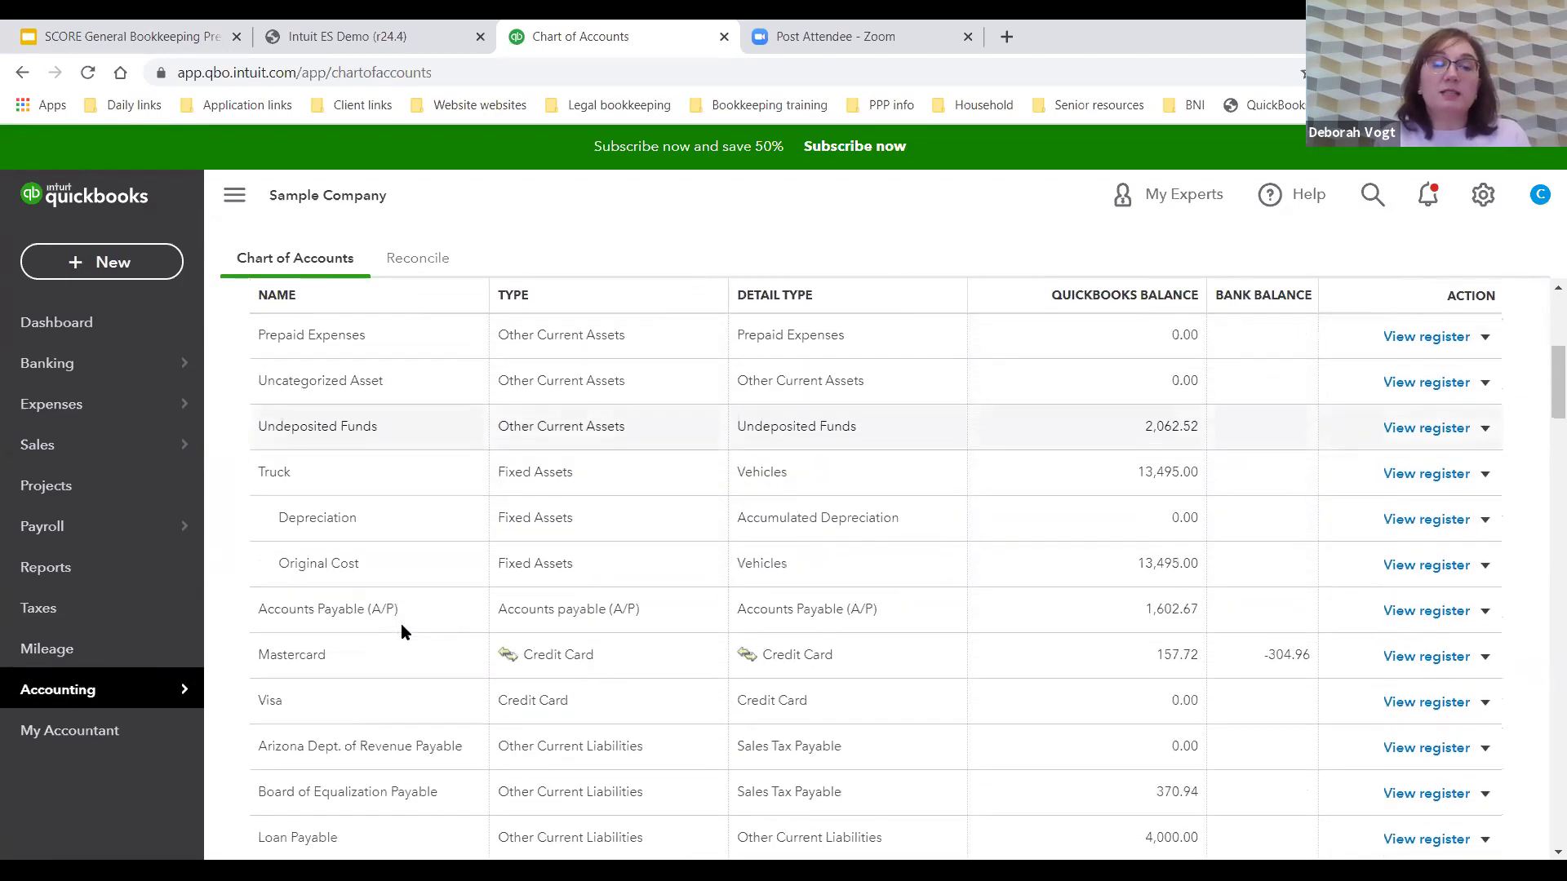
{"action": "scroll", "coordinate": [401, 630], "scroll_direction": "down", "scroll_amount": 1}
{"action": "scroll", "coordinate": [401, 630], "scroll_direction": "down", "scroll_amount": 2}
{"action": "scroll", "coordinate": [403, 630], "scroll_direction": "down", "scroll_amount": 2}
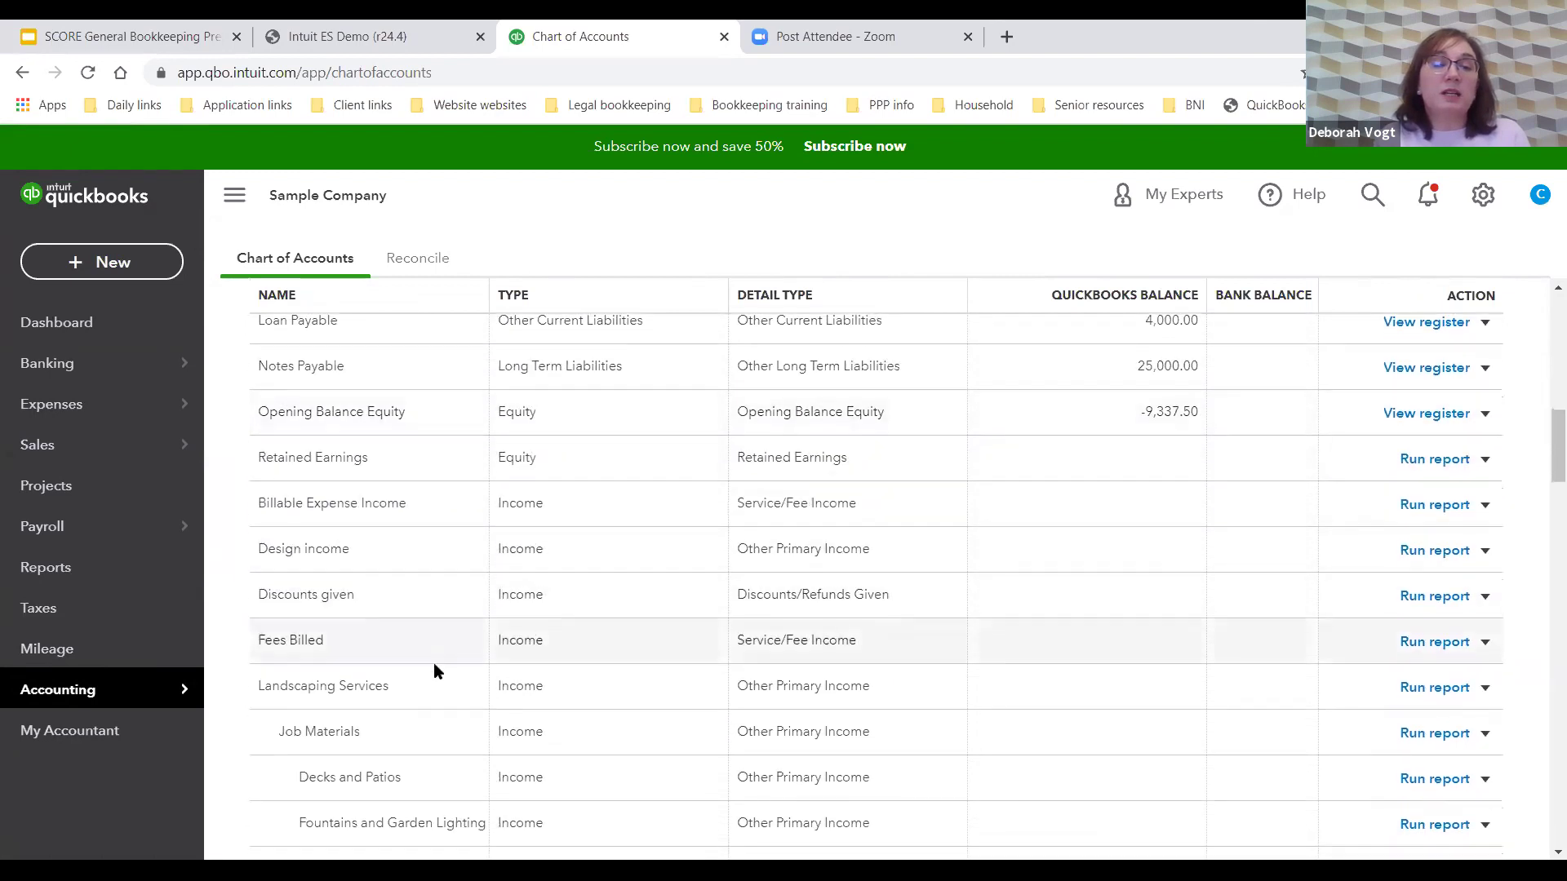
{"action": "scroll", "coordinate": [435, 669], "scroll_direction": "down", "scroll_amount": 2}
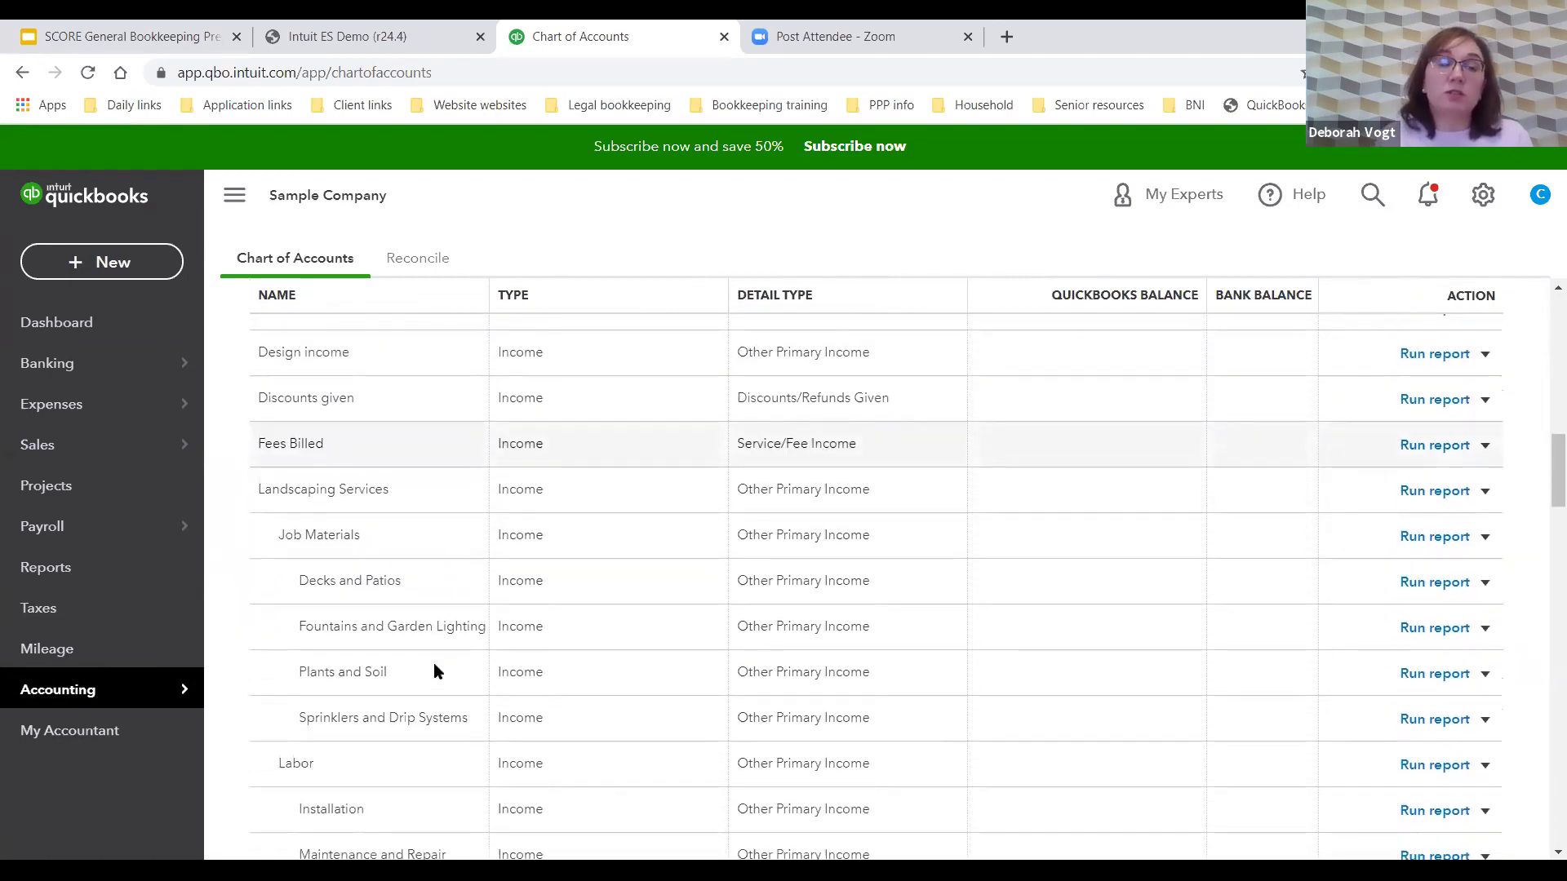
{"action": "scroll", "coordinate": [441, 622], "scroll_direction": "down", "scroll_amount": 7}
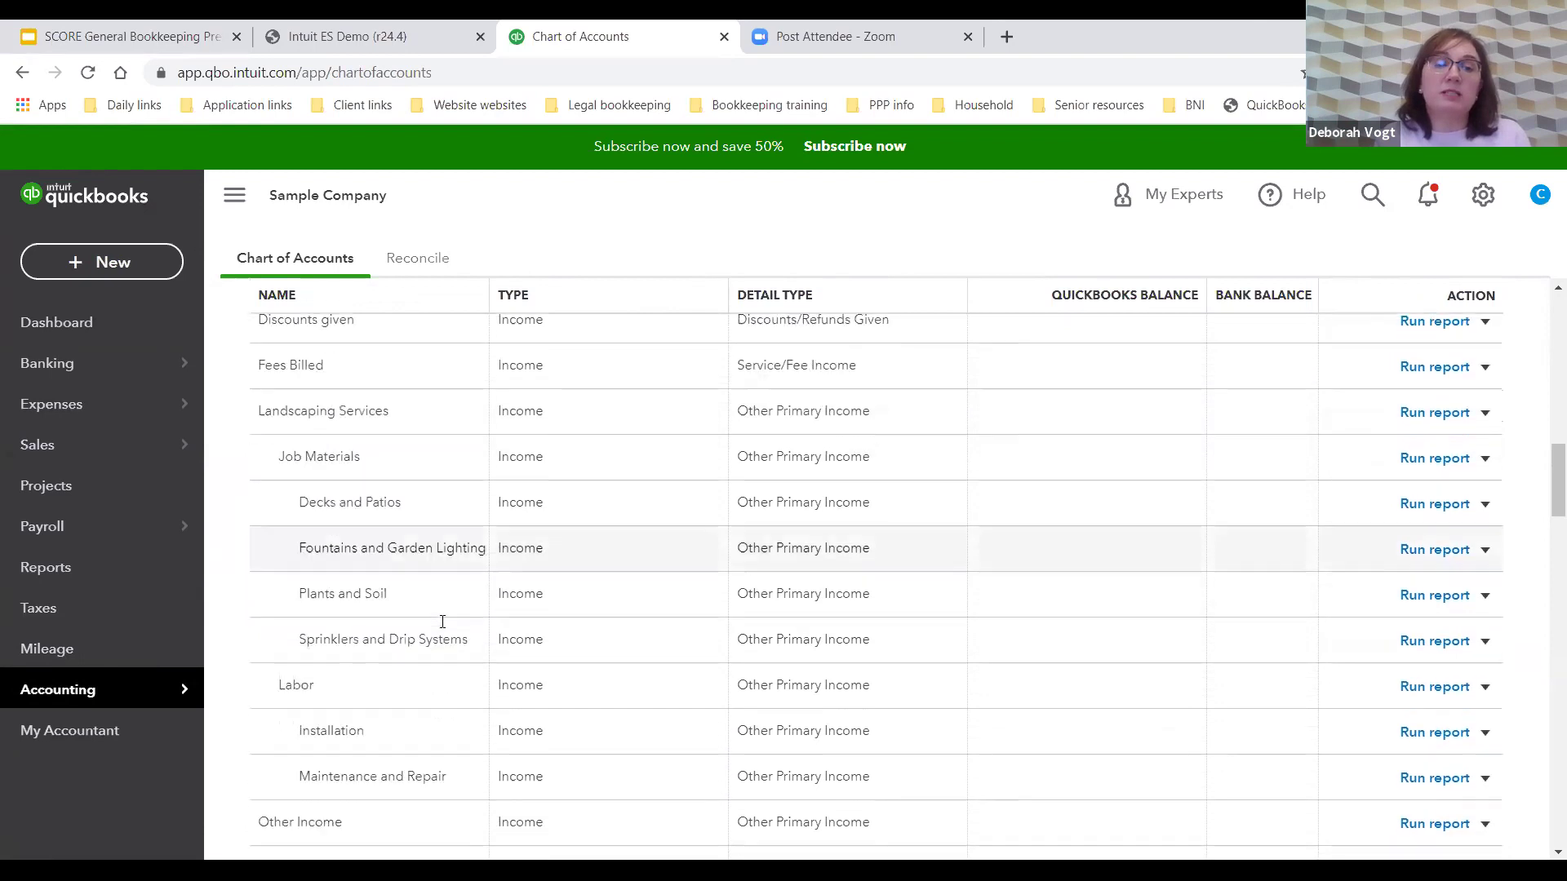
{"action": "scroll", "coordinate": [441, 627], "scroll_direction": "down", "scroll_amount": 1}
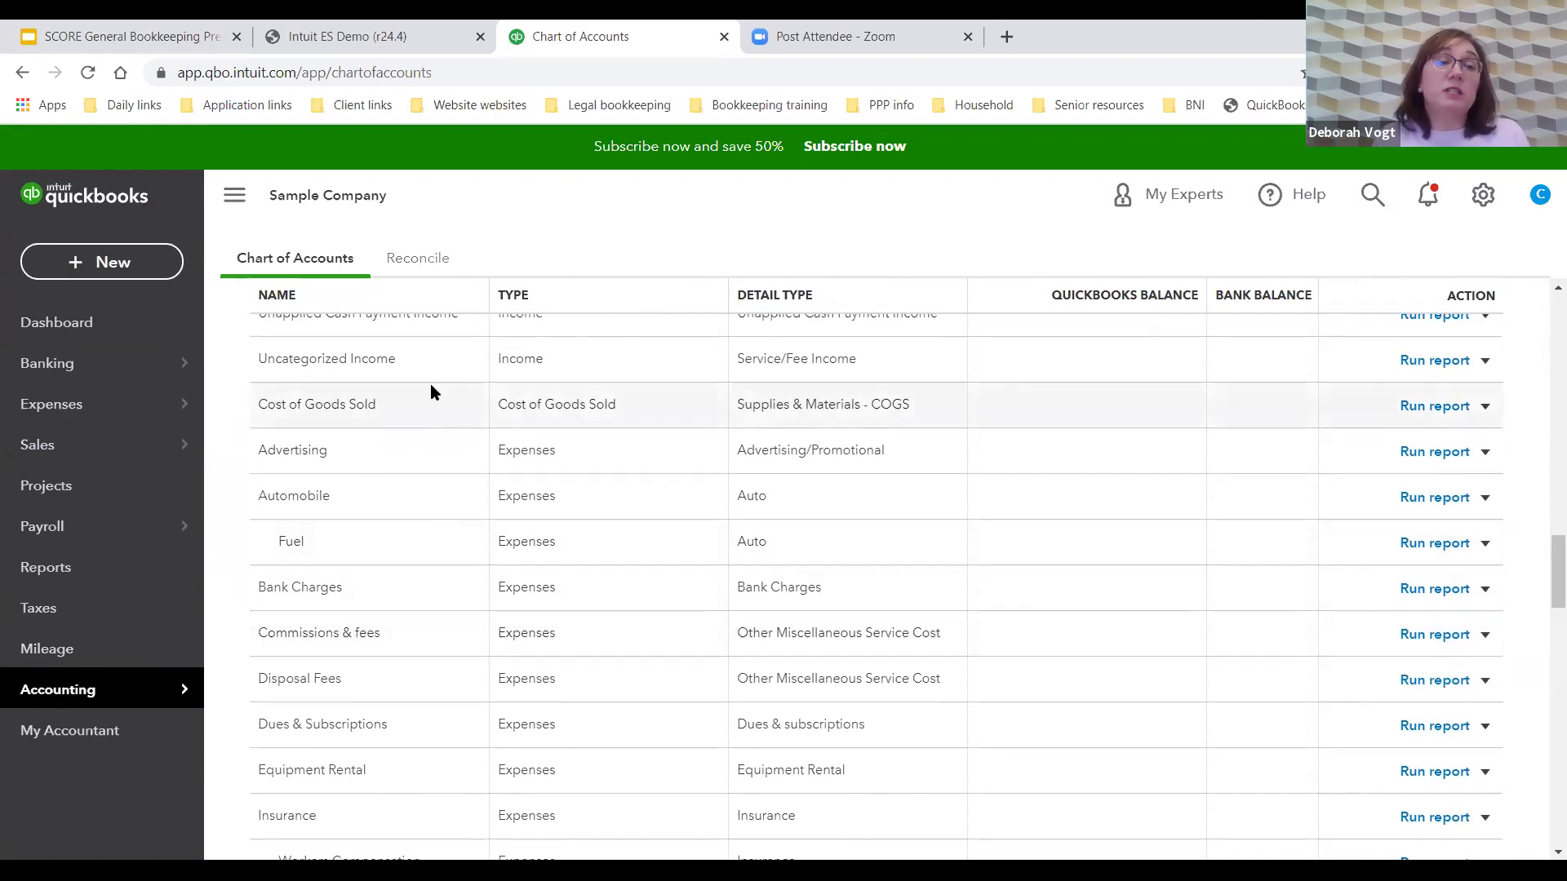
{"action": "scroll", "coordinate": [419, 645], "scroll_direction": "down", "scroll_amount": 2}
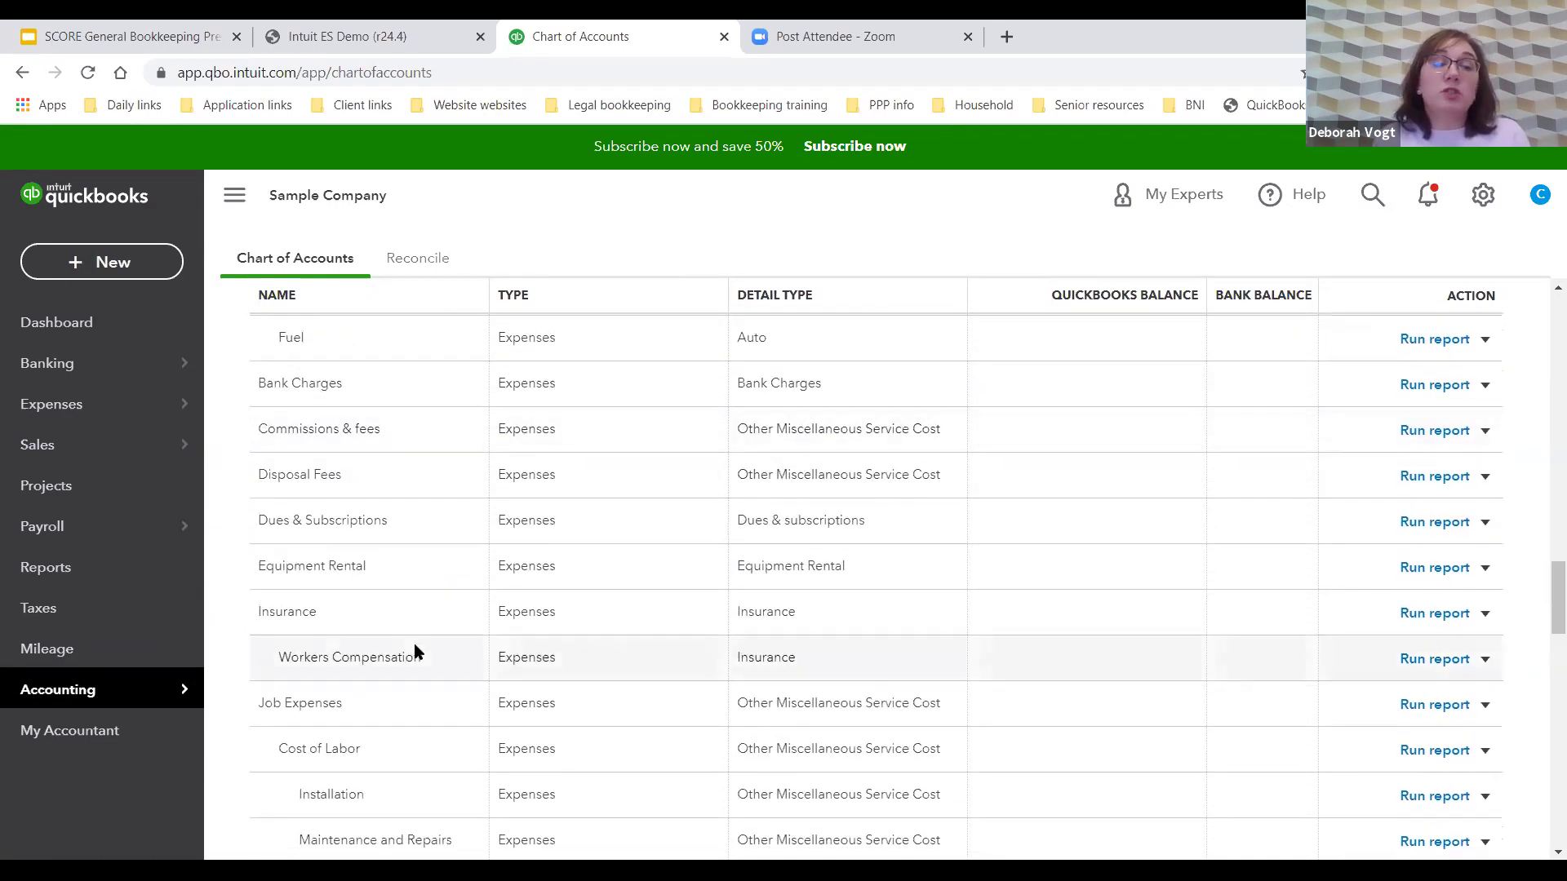
{"action": "scroll", "coordinate": [414, 647], "scroll_direction": "down", "scroll_amount": 2}
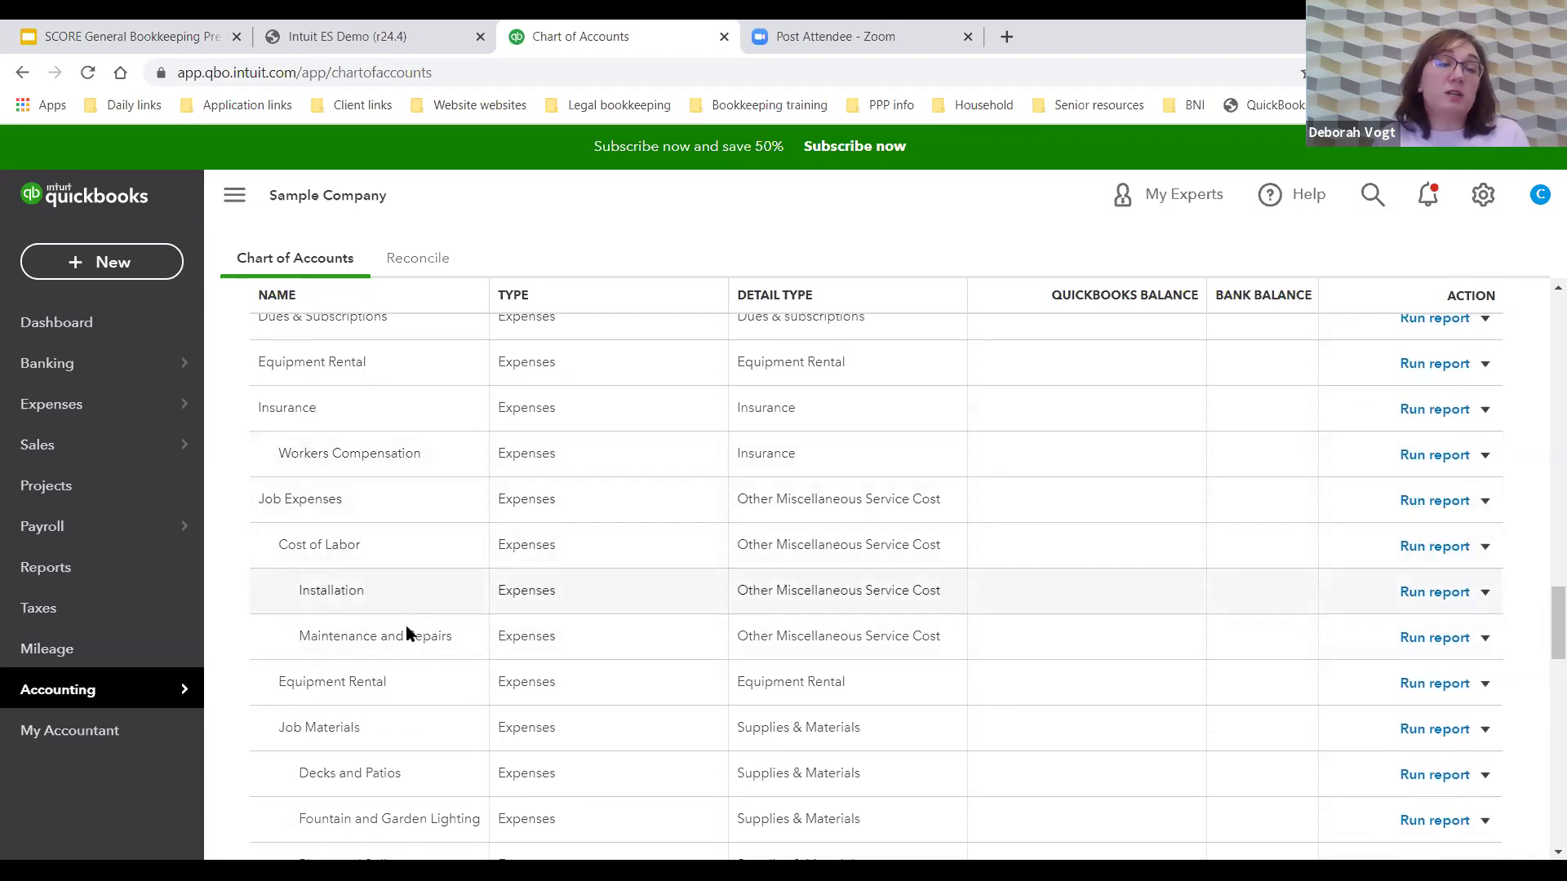
{"action": "scroll", "coordinate": [406, 648], "scroll_direction": "down", "scroll_amount": 4}
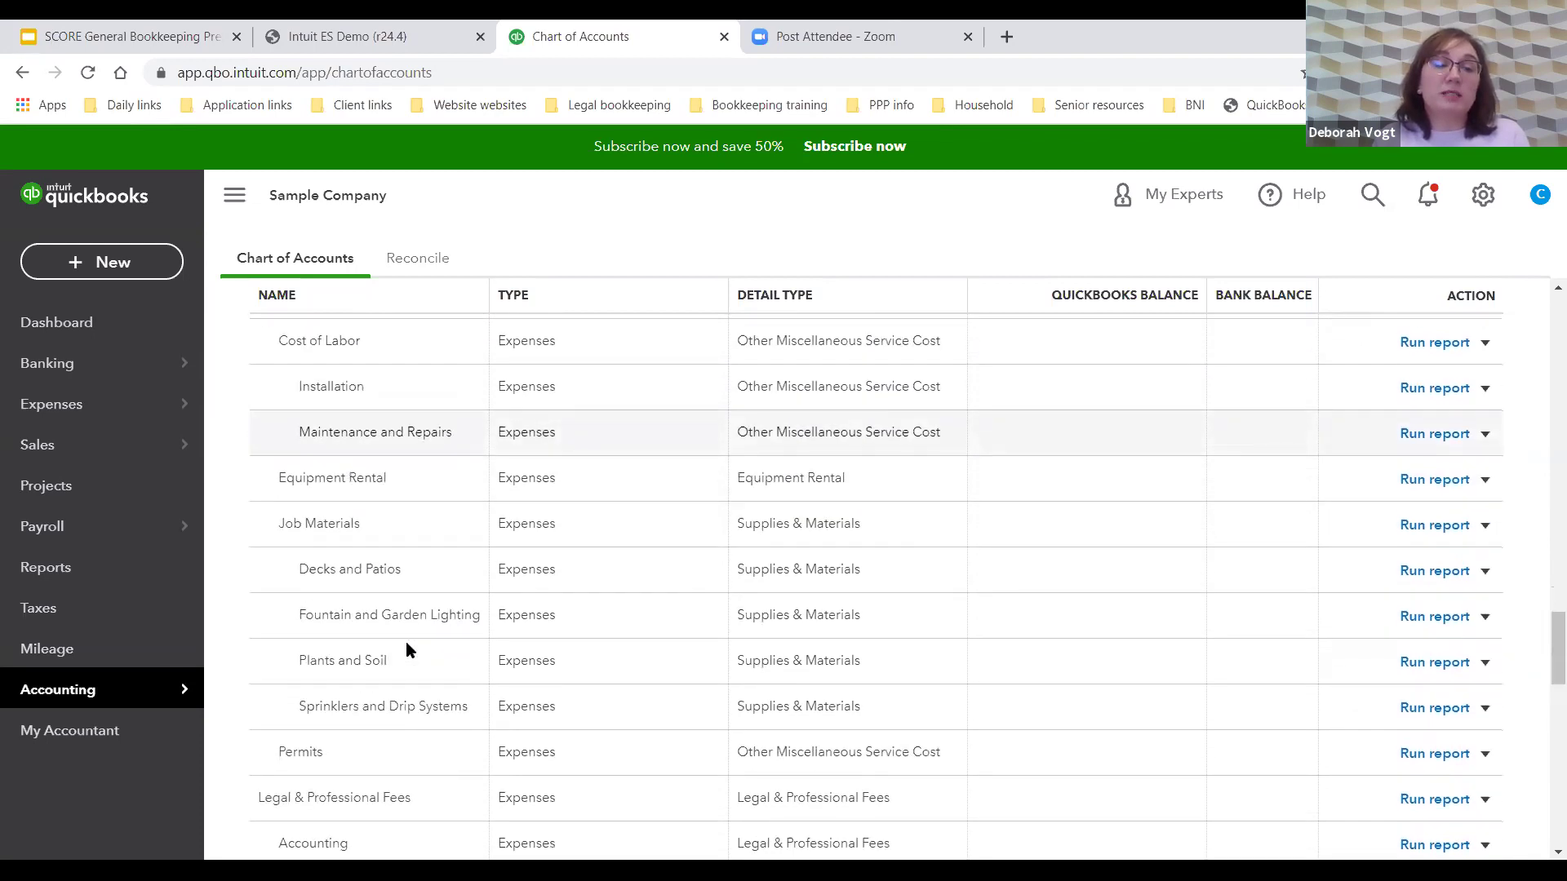
{"action": "scroll", "coordinate": [403, 701], "scroll_direction": "down", "scroll_amount": 3}
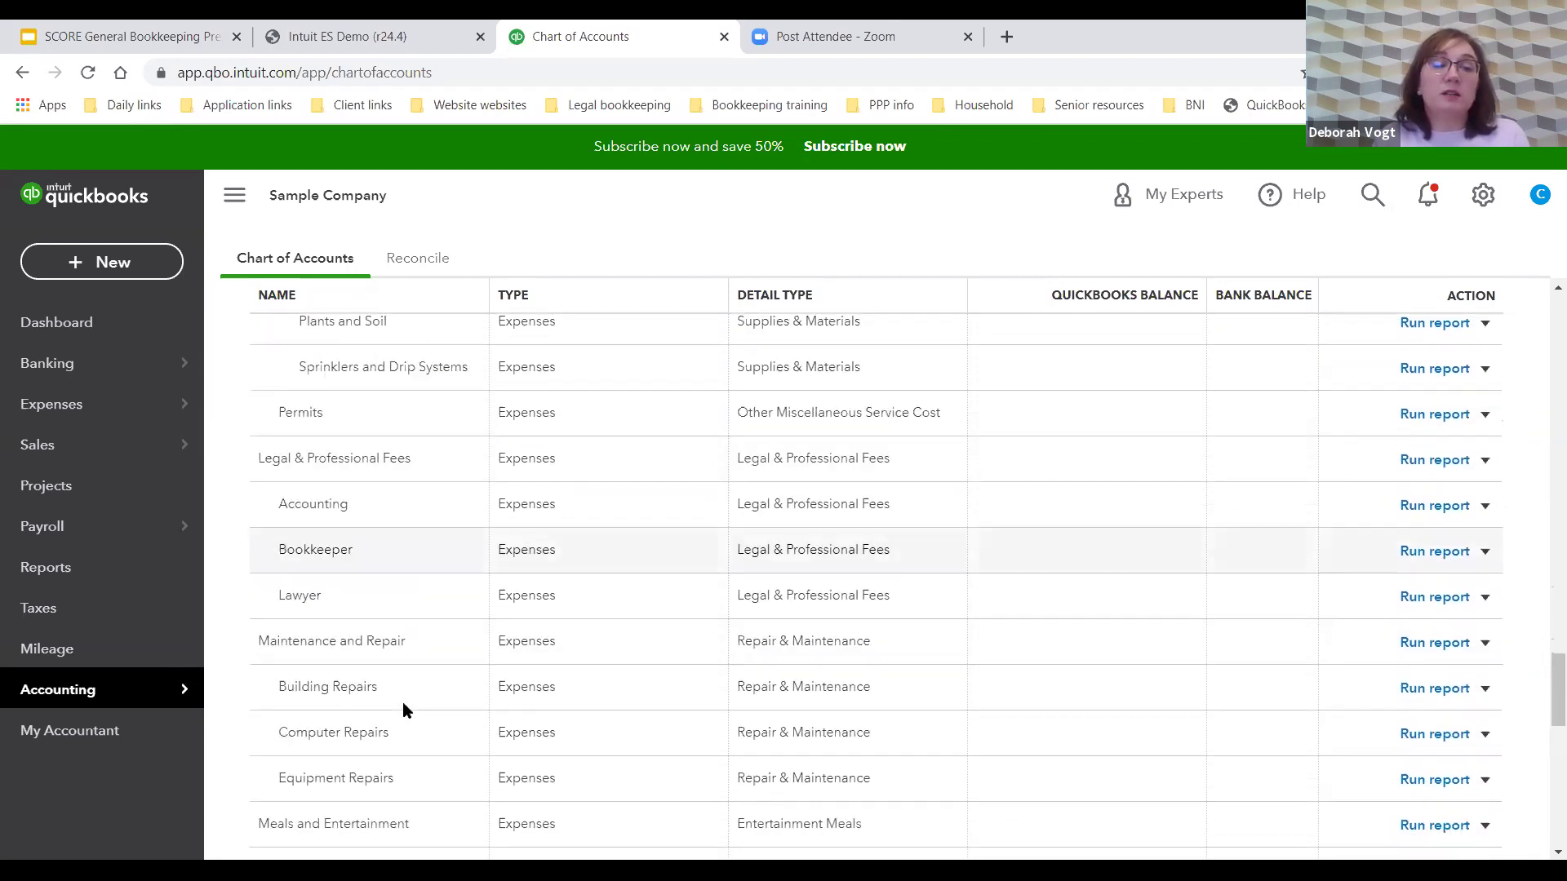
{"action": "scroll", "coordinate": [403, 701], "scroll_direction": "up", "scroll_amount": 14}
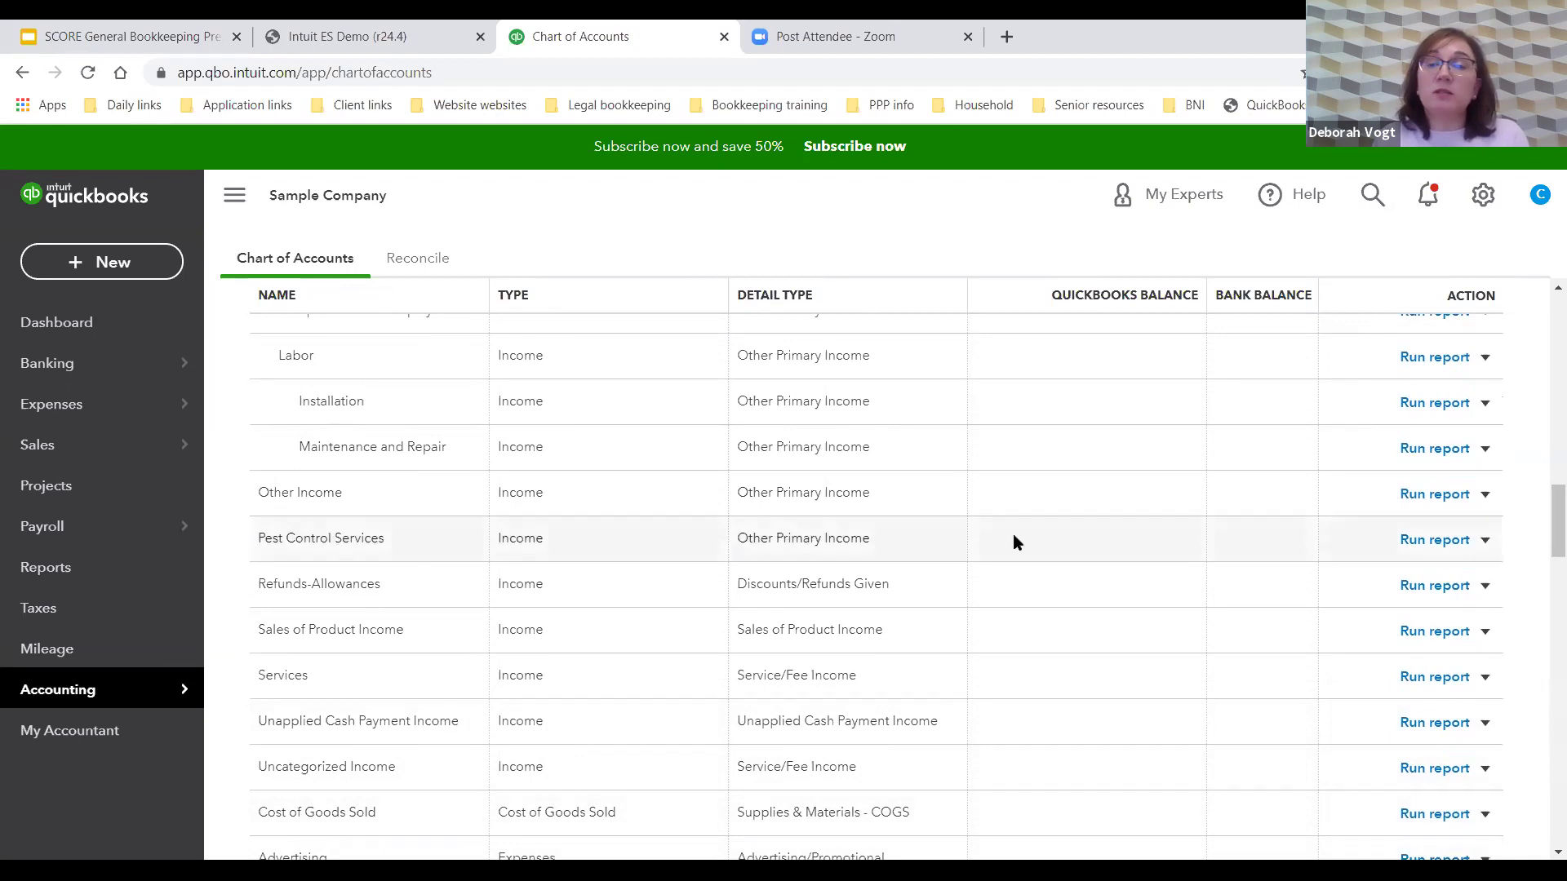
{"action": "scroll", "coordinate": [1325, 490], "scroll_direction": "up", "scroll_amount": 14}
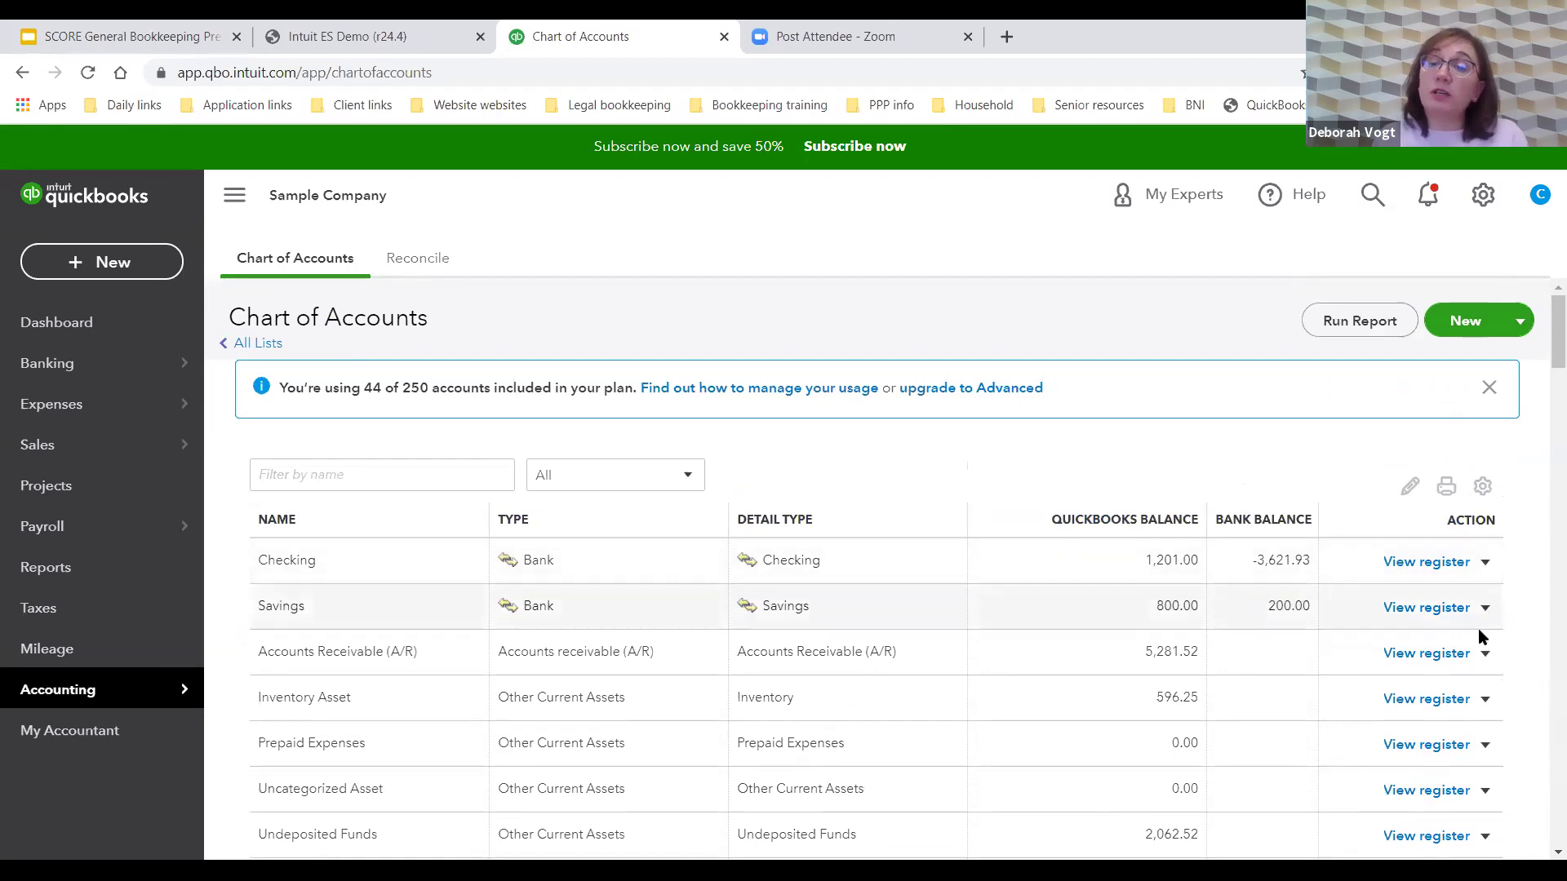
Check which actions are available for the Inventory Asset account, without applying any
{"action": "left_click", "coordinate": [1484, 703]}
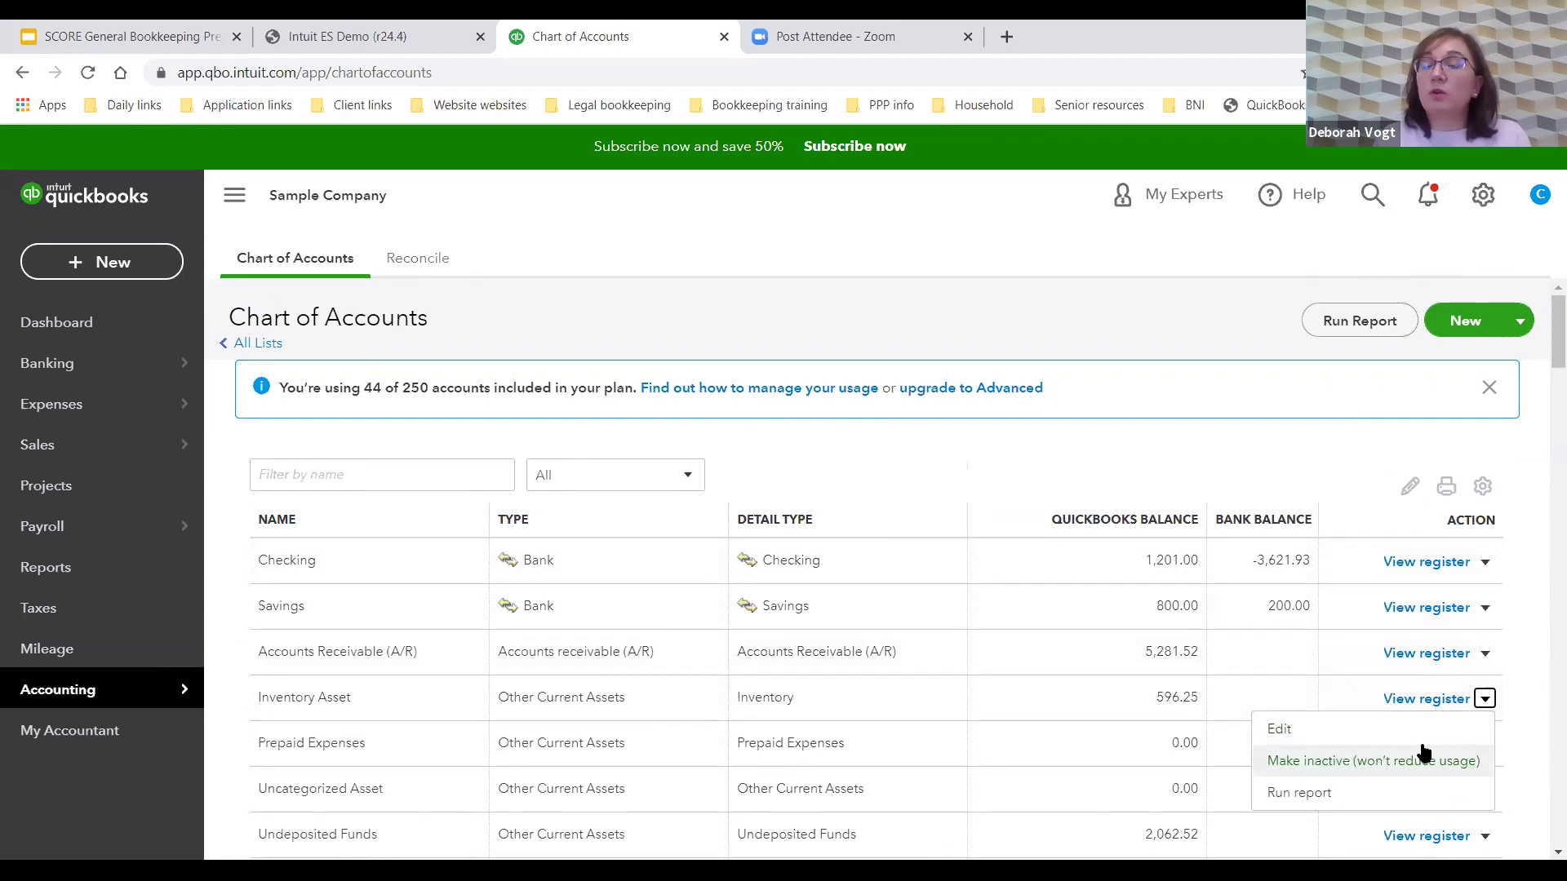
{"action": "left_click", "coordinate": [1484, 702]}
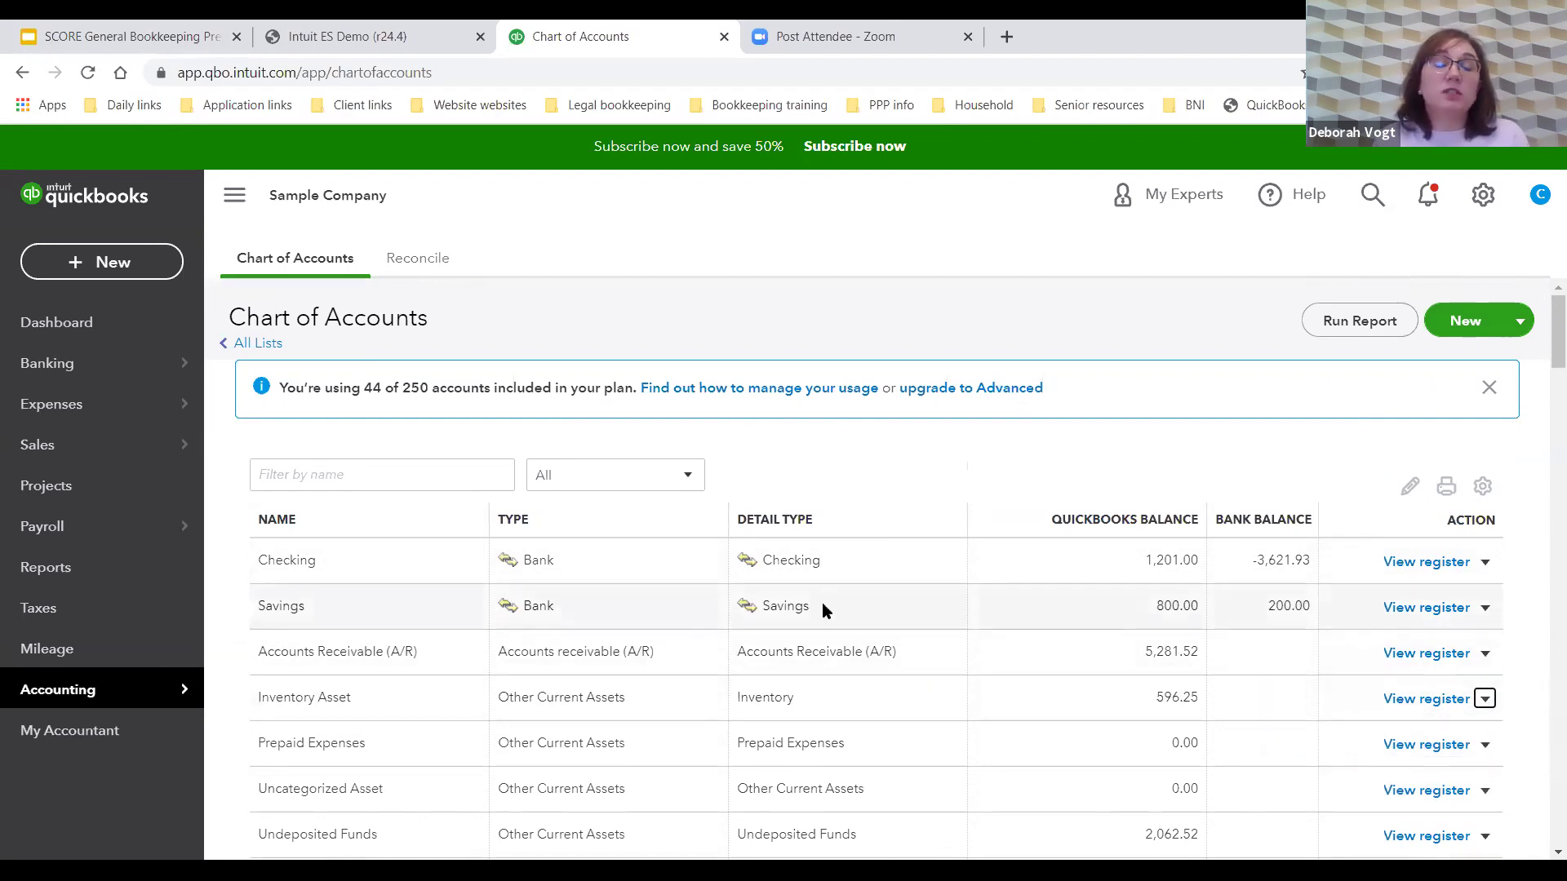
{"action": "scroll", "coordinate": [820, 610], "scroll_direction": "down", "scroll_amount": 1}
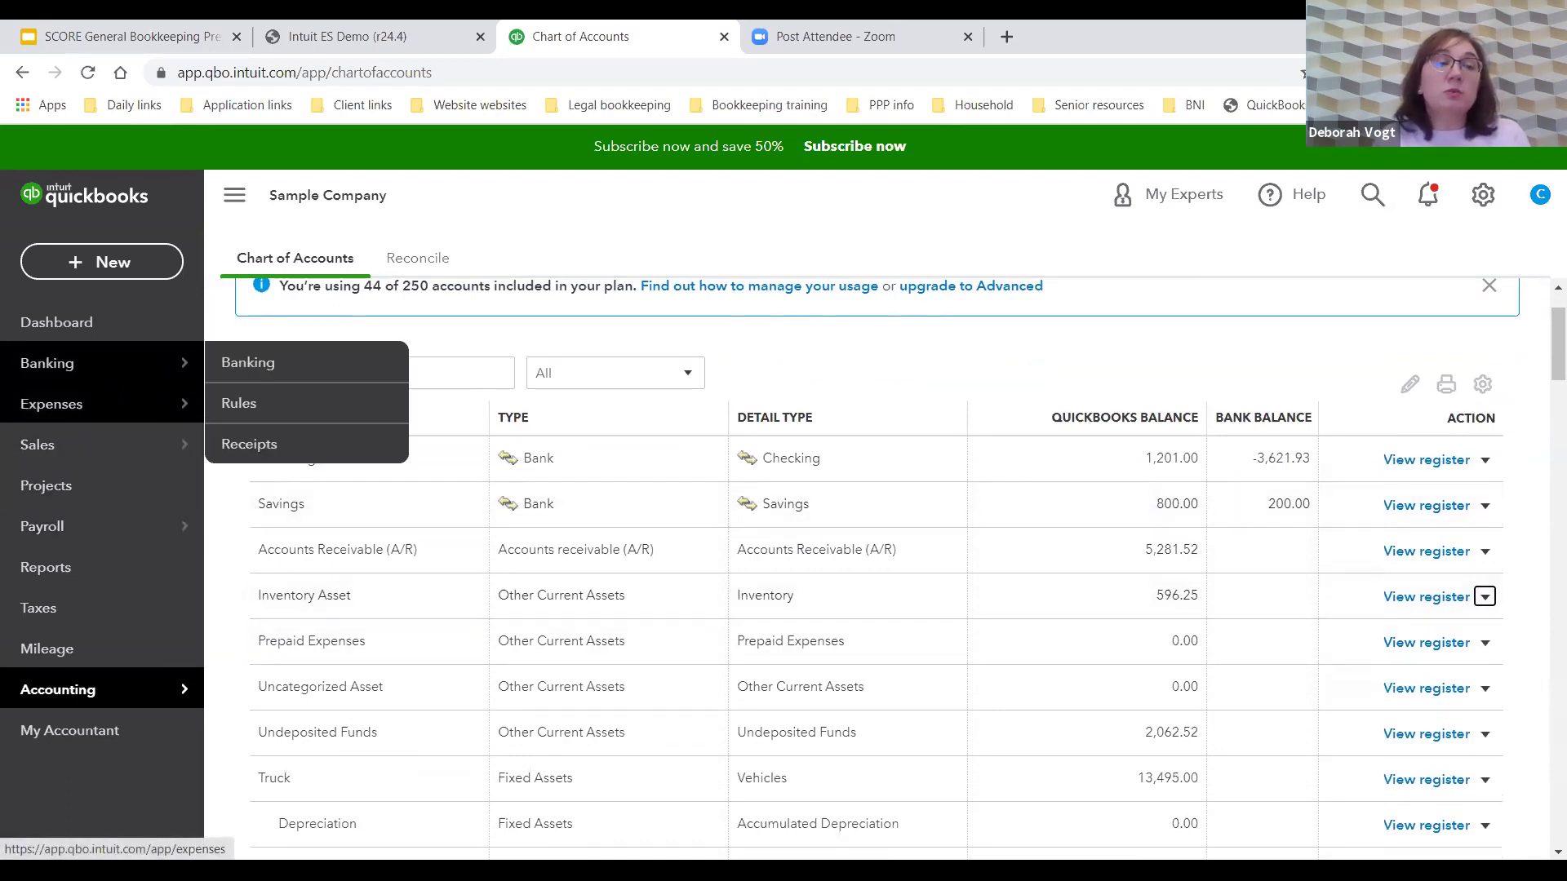
Start a new bill for the vendor Books by Bessie and enter 9494 as the bill number
{"action": "left_click", "coordinate": [120, 268]}
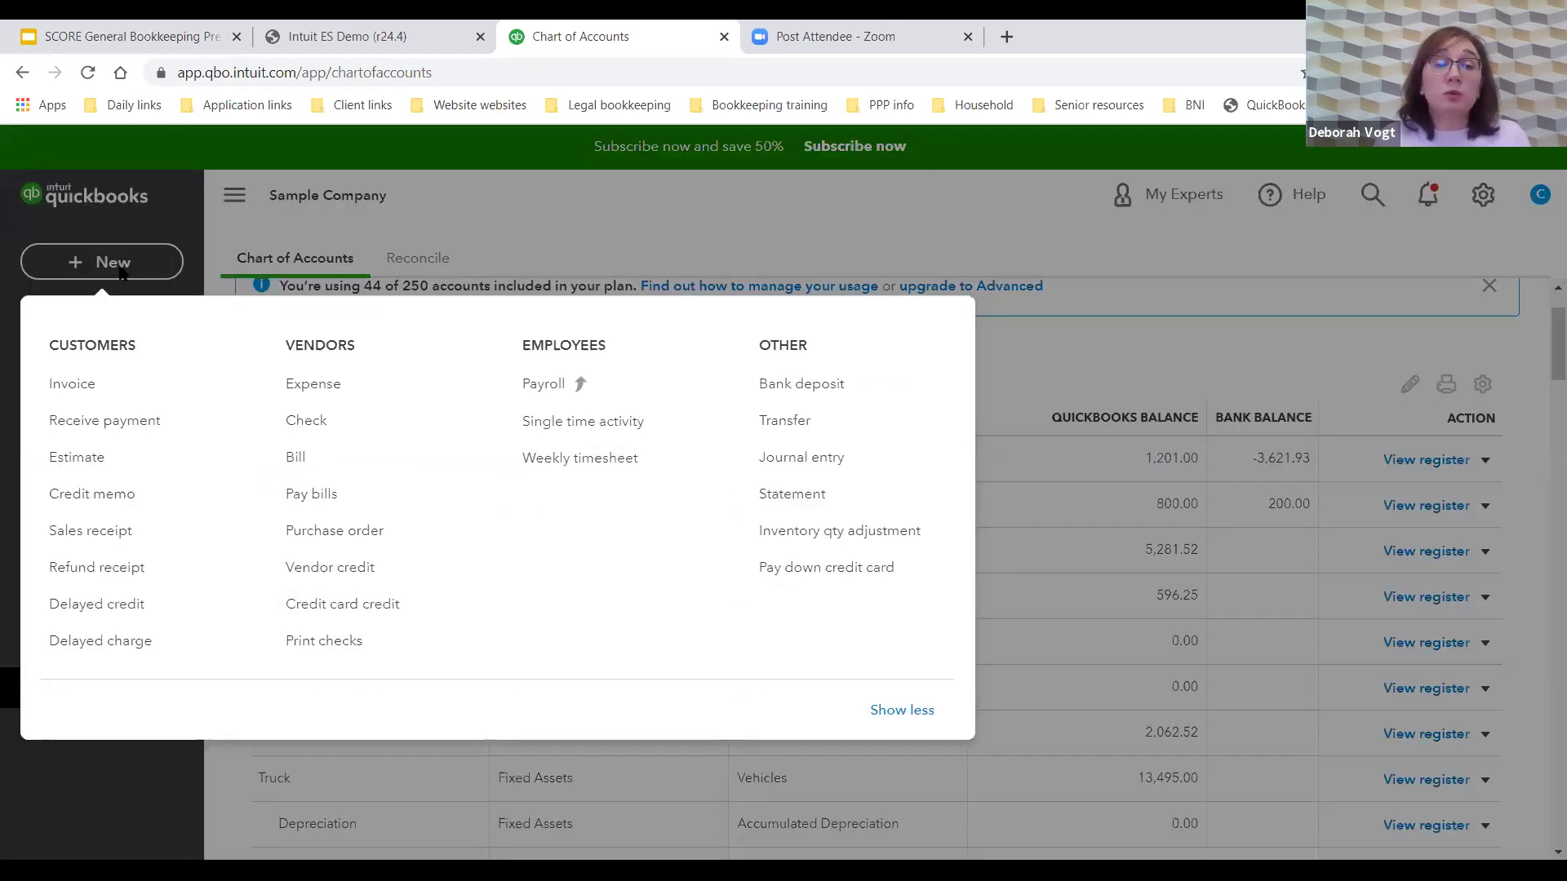
{"action": "left_click", "coordinate": [294, 461]}
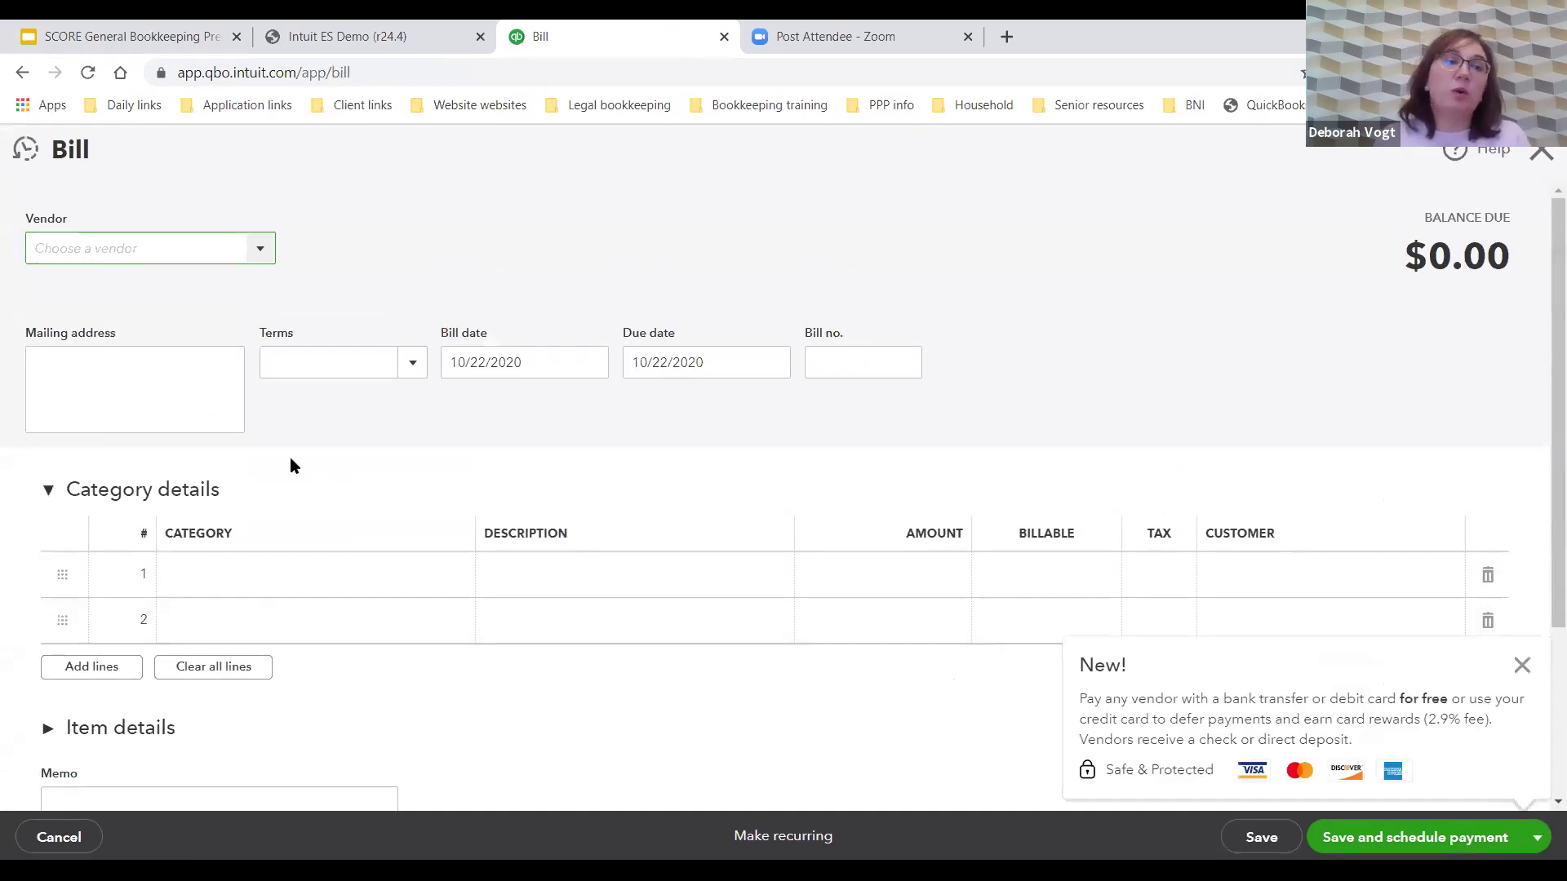
{"action": "left_click", "coordinate": [266, 249]}
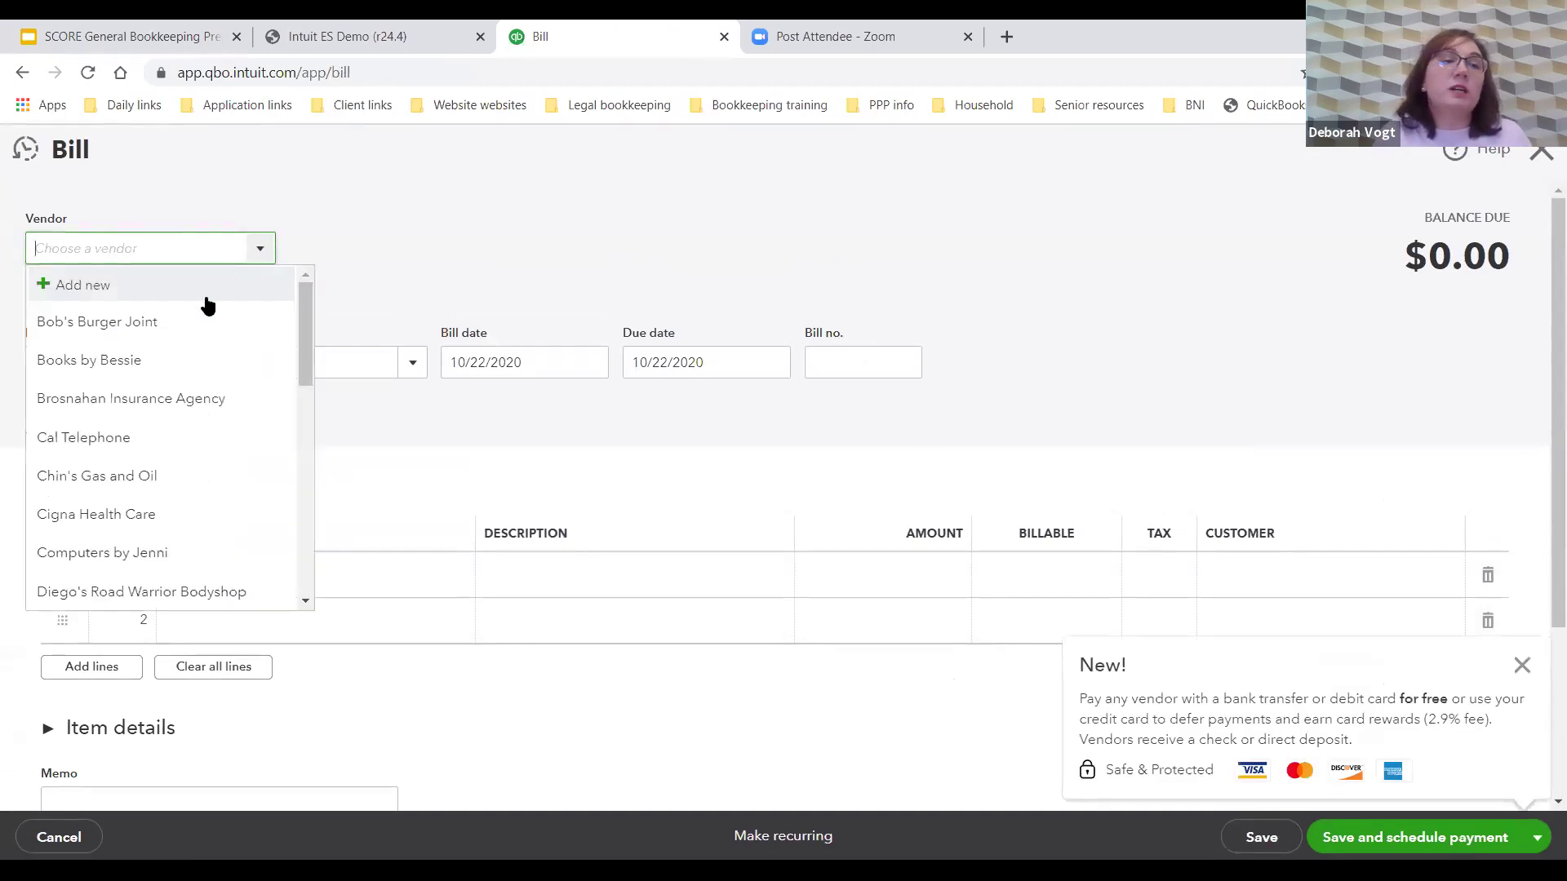
{"action": "left_click", "coordinate": [161, 360]}
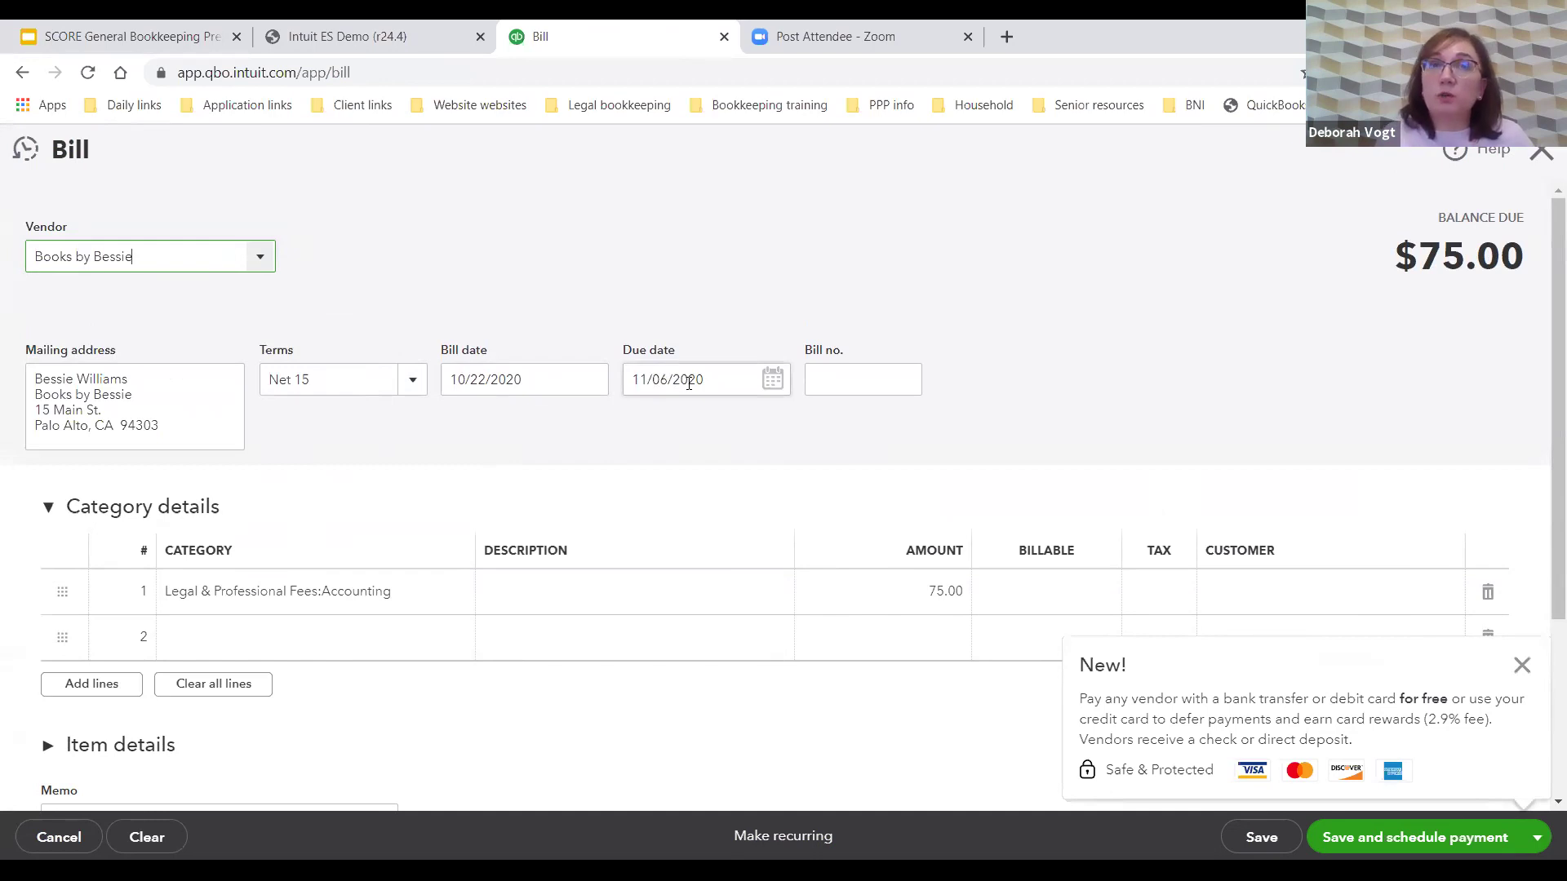
{"action": "left_click", "coordinate": [812, 378]}
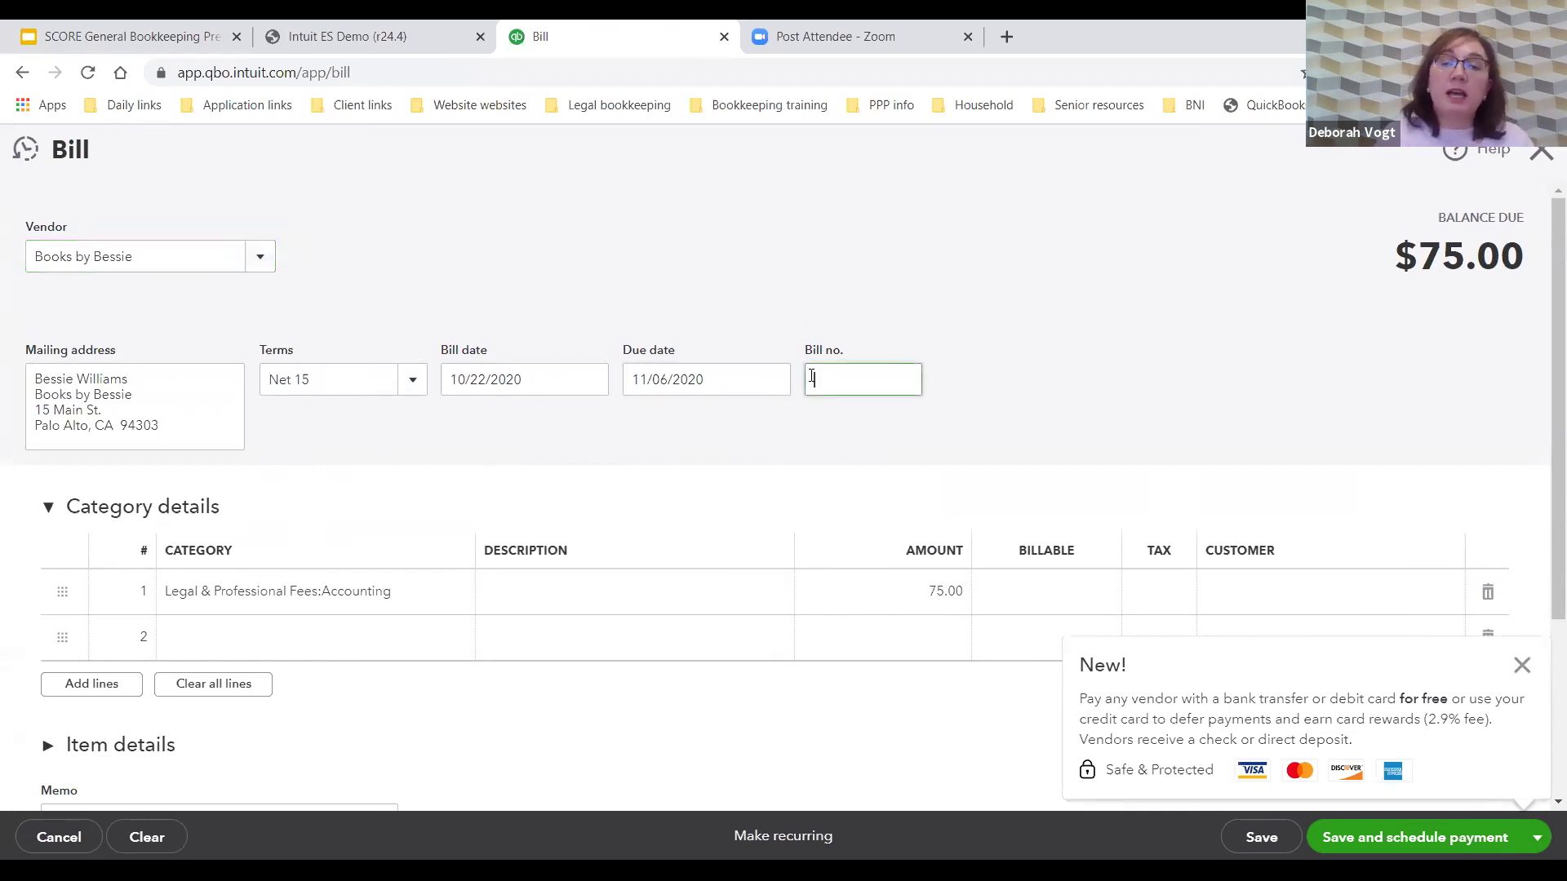
{"action": "type", "text": "9494"}
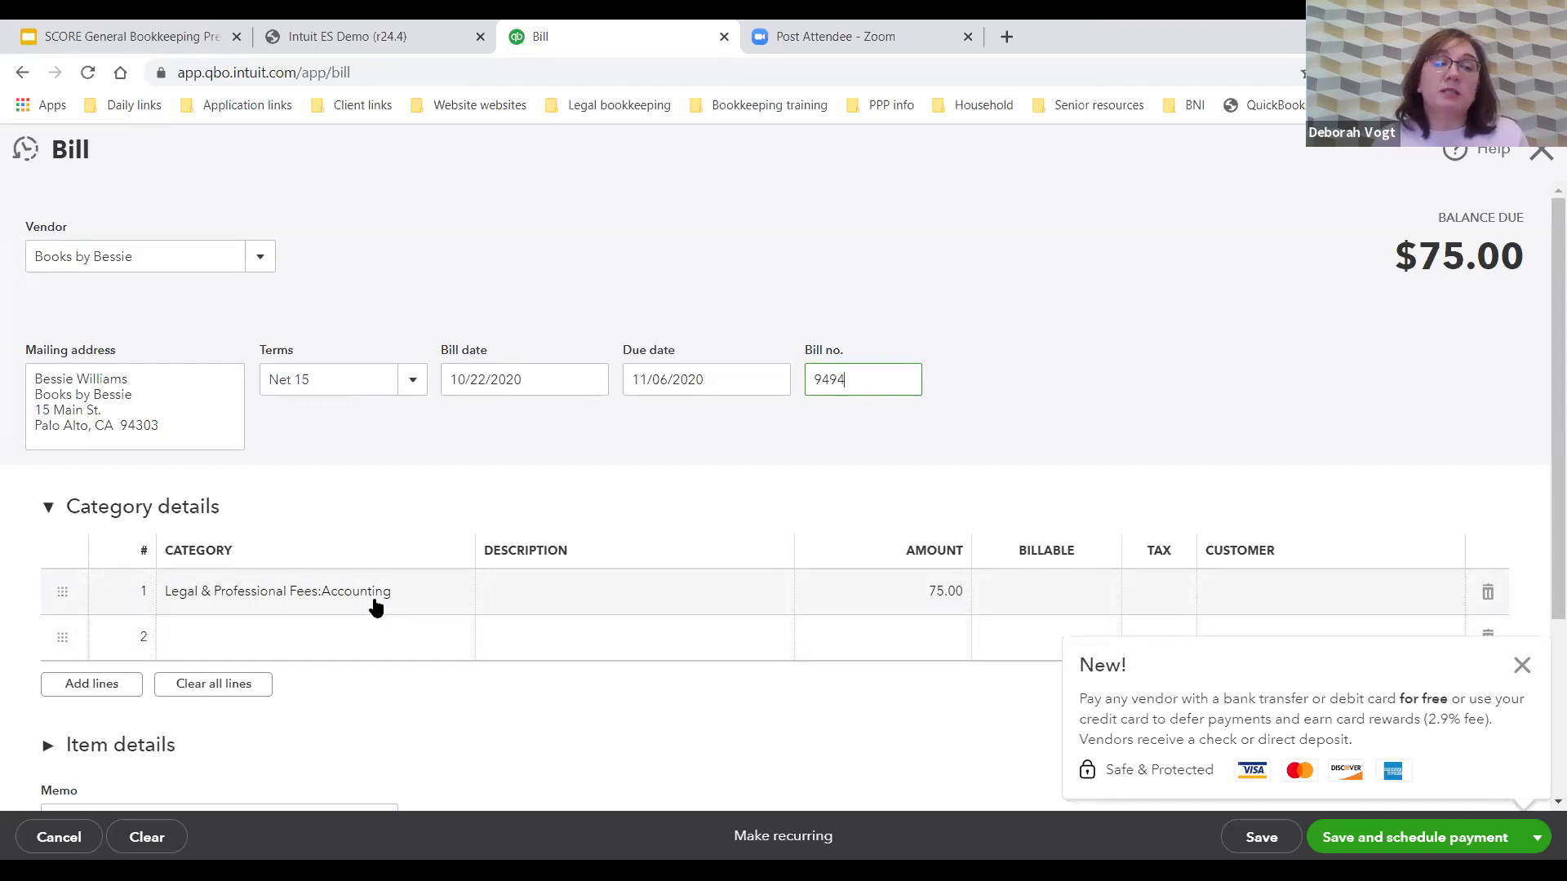
Describe the bill's accounting fee line as "September bookkeeping service" and dismiss the vendor payment promotion
{"action": "left_click", "coordinate": [544, 581]}
{"action": "type", "text": "September bookkeeping service"}
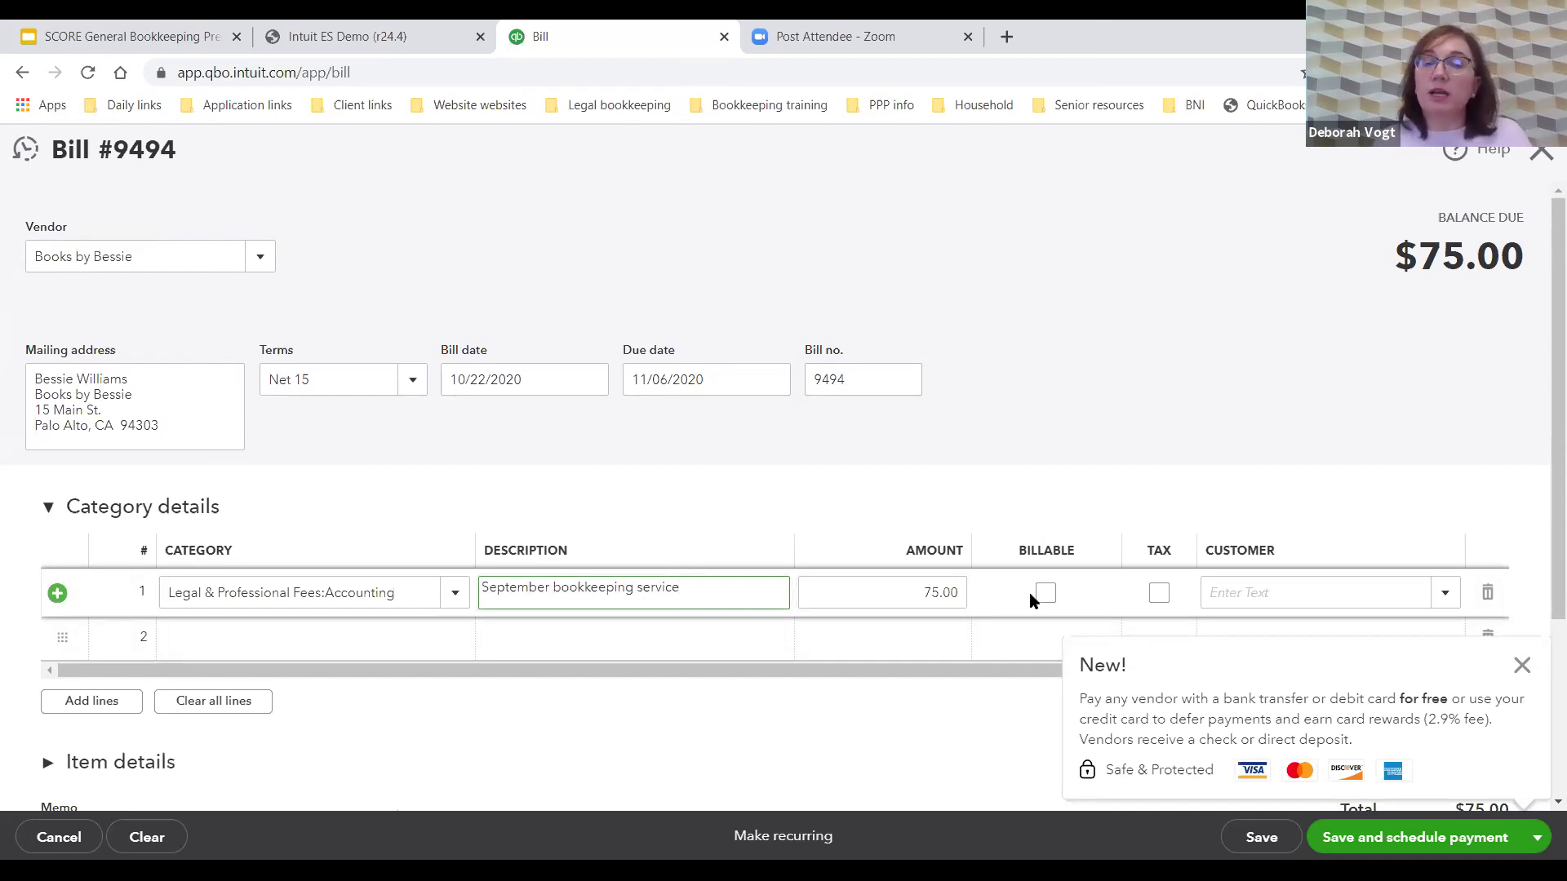
{"action": "left_click", "coordinate": [1522, 665]}
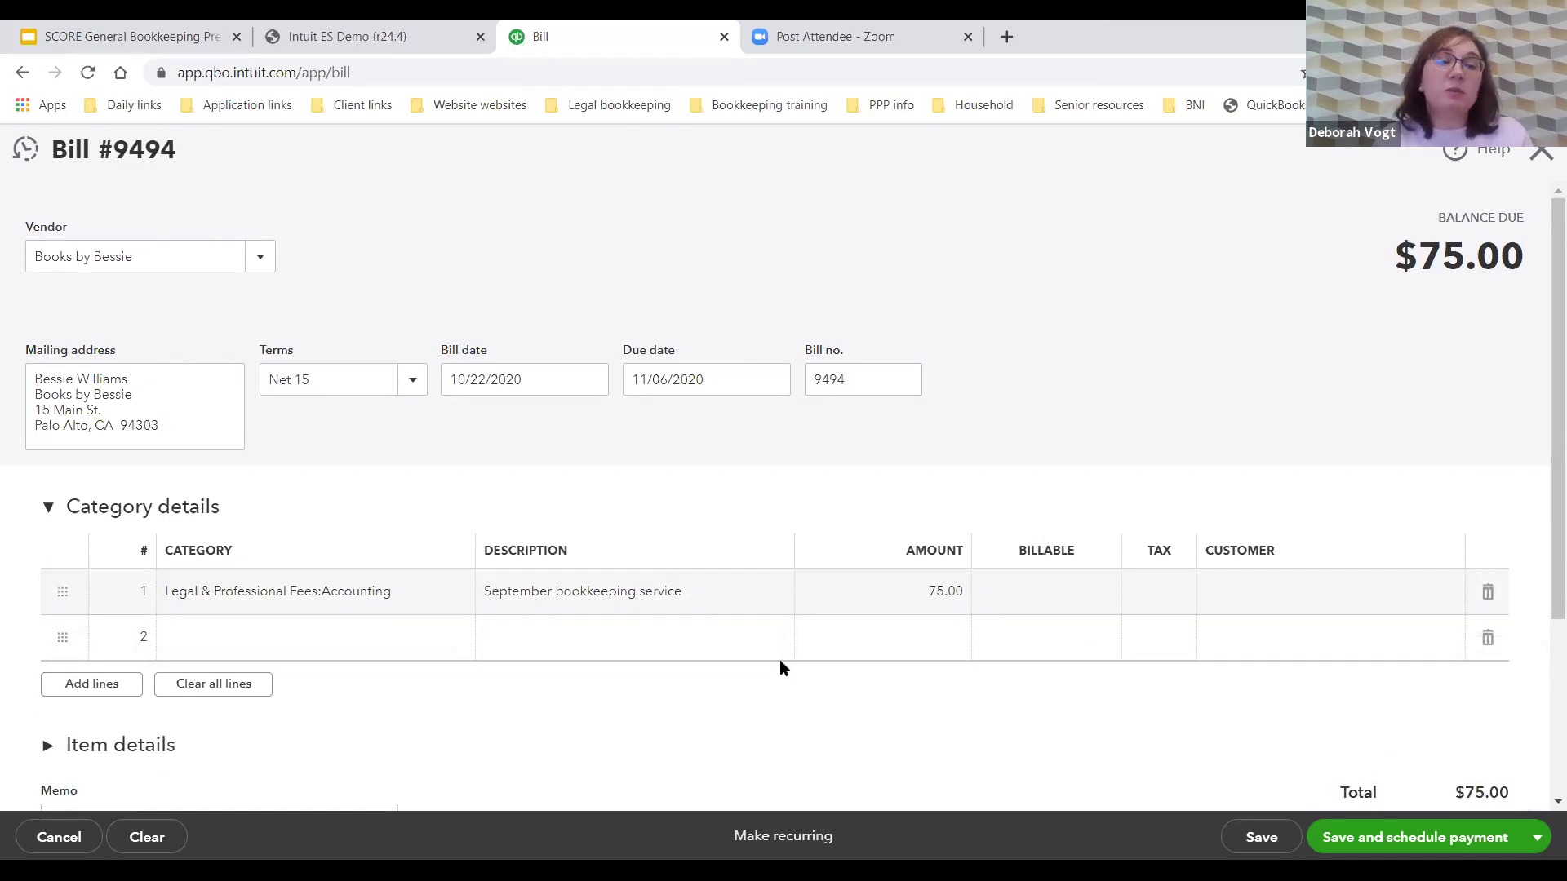
{"action": "scroll", "coordinate": [781, 665], "scroll_direction": "down", "scroll_amount": 1}
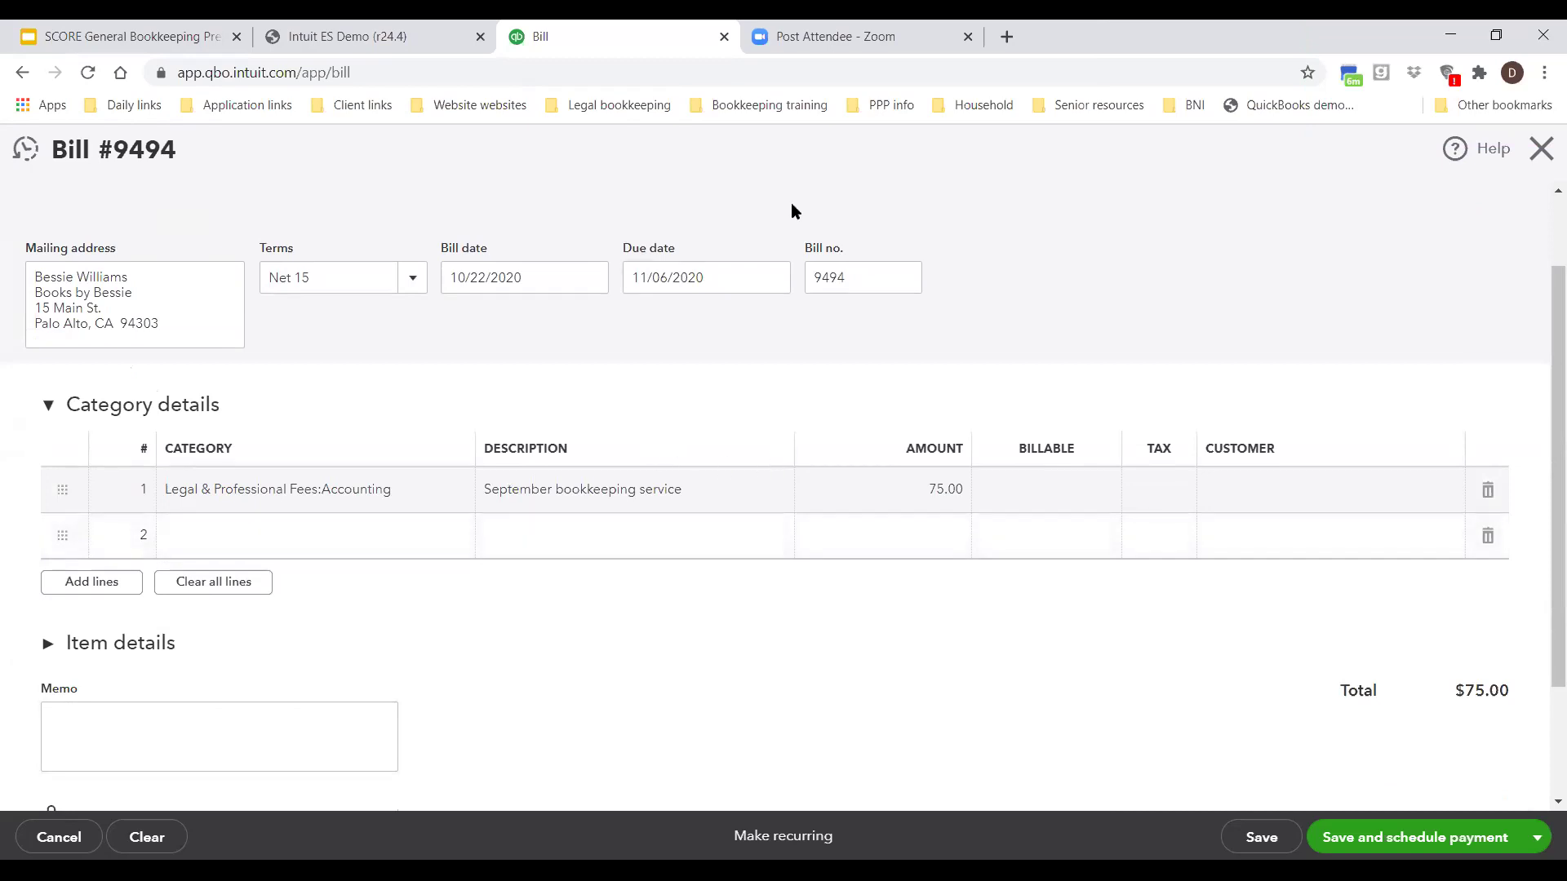
{"action": "scroll", "coordinate": [951, 347], "scroll_direction": "up", "scroll_amount": 1}
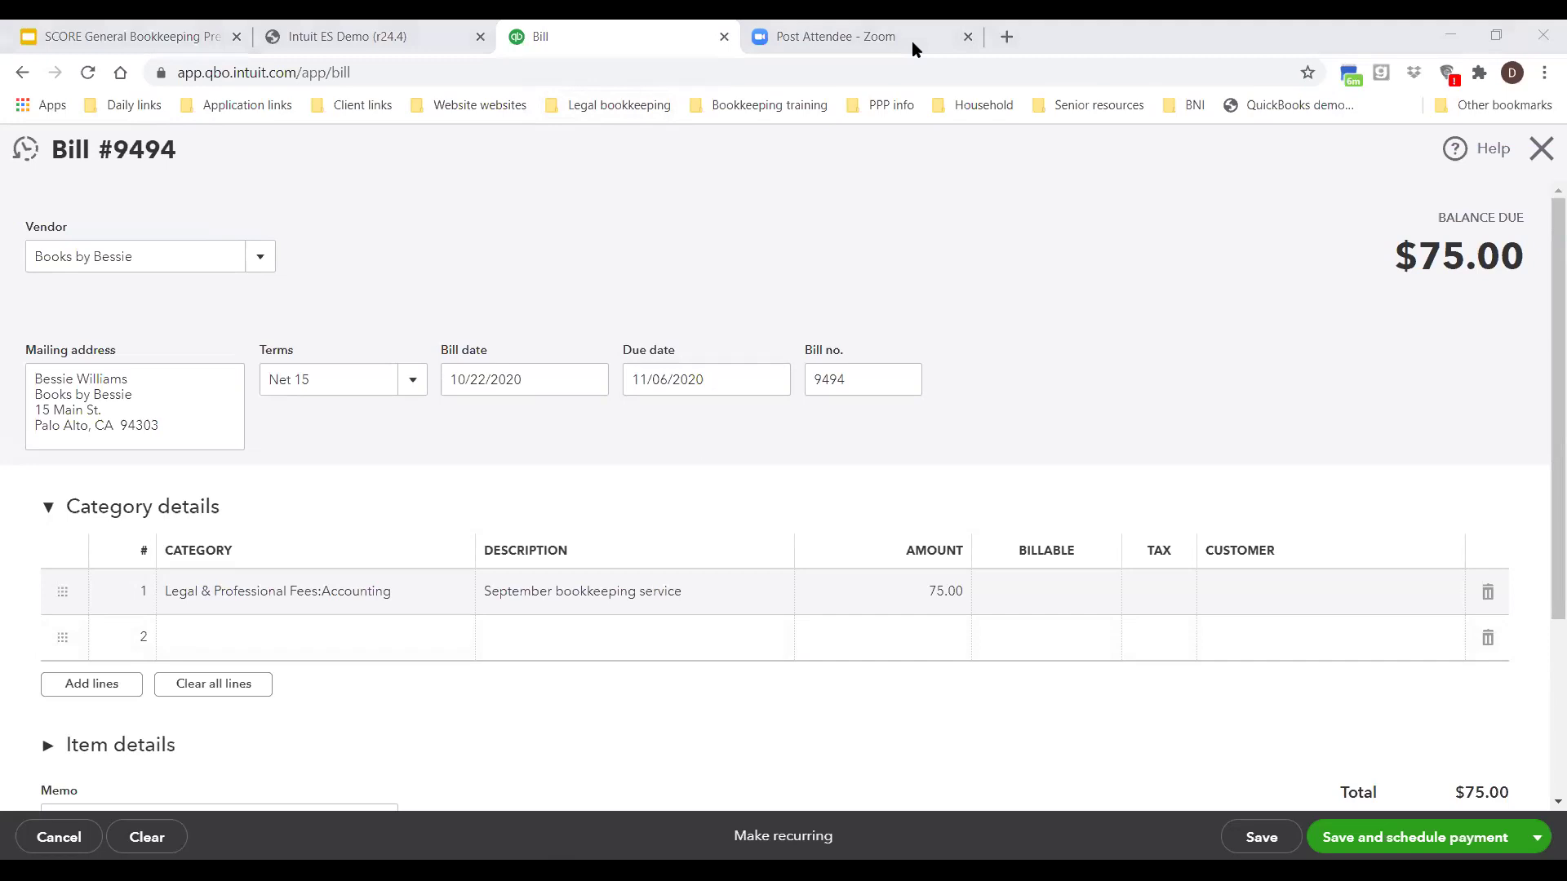
{"action": "left_click", "coordinate": [292, 73]}
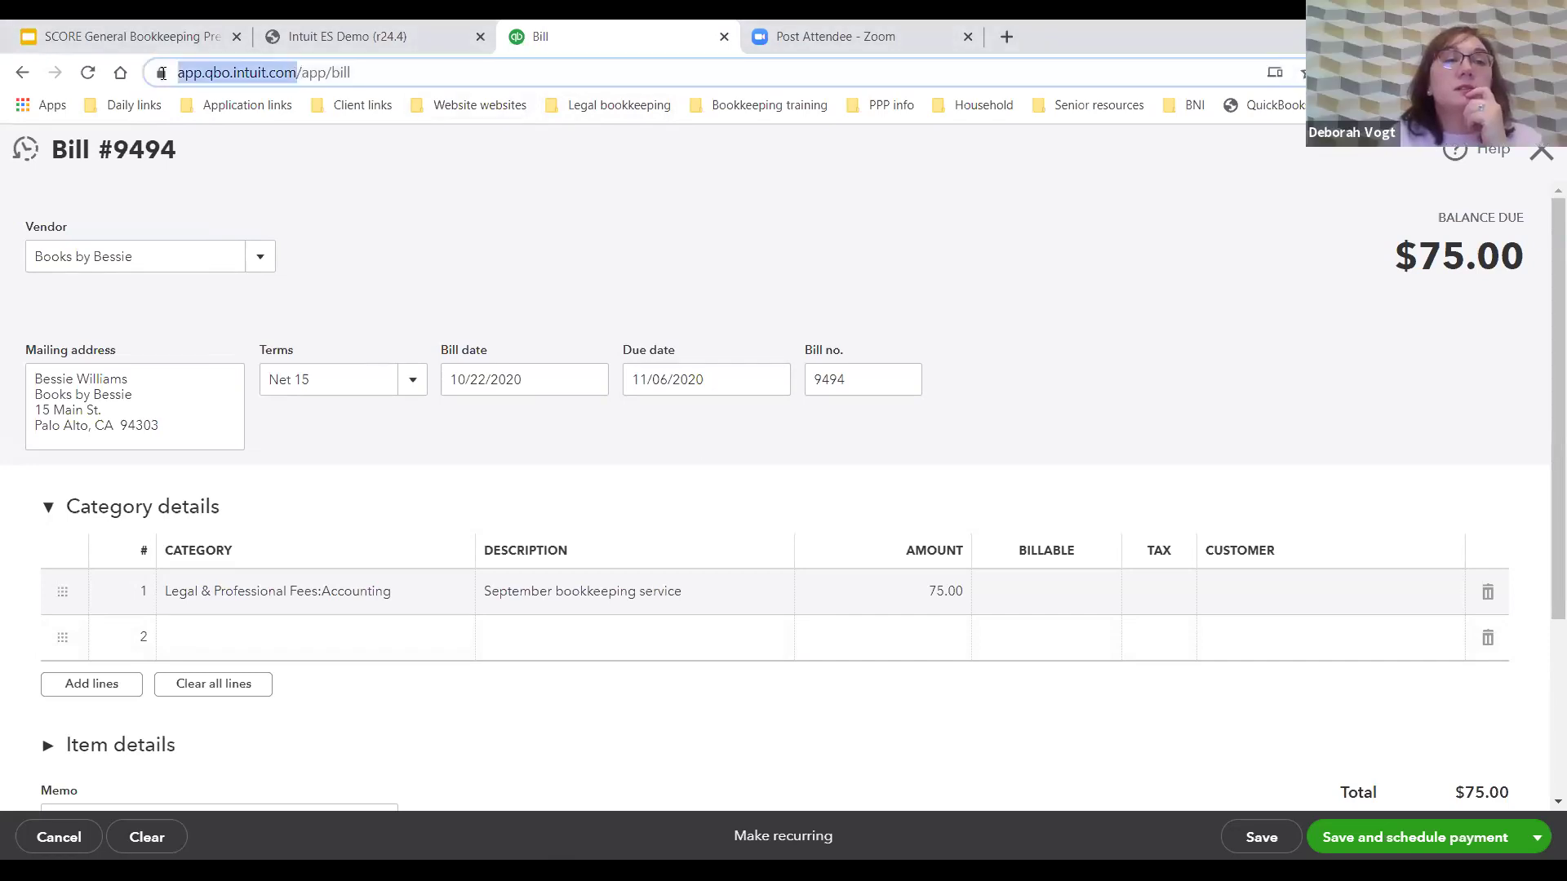
{"action": "right_click", "coordinate": [233, 70]}
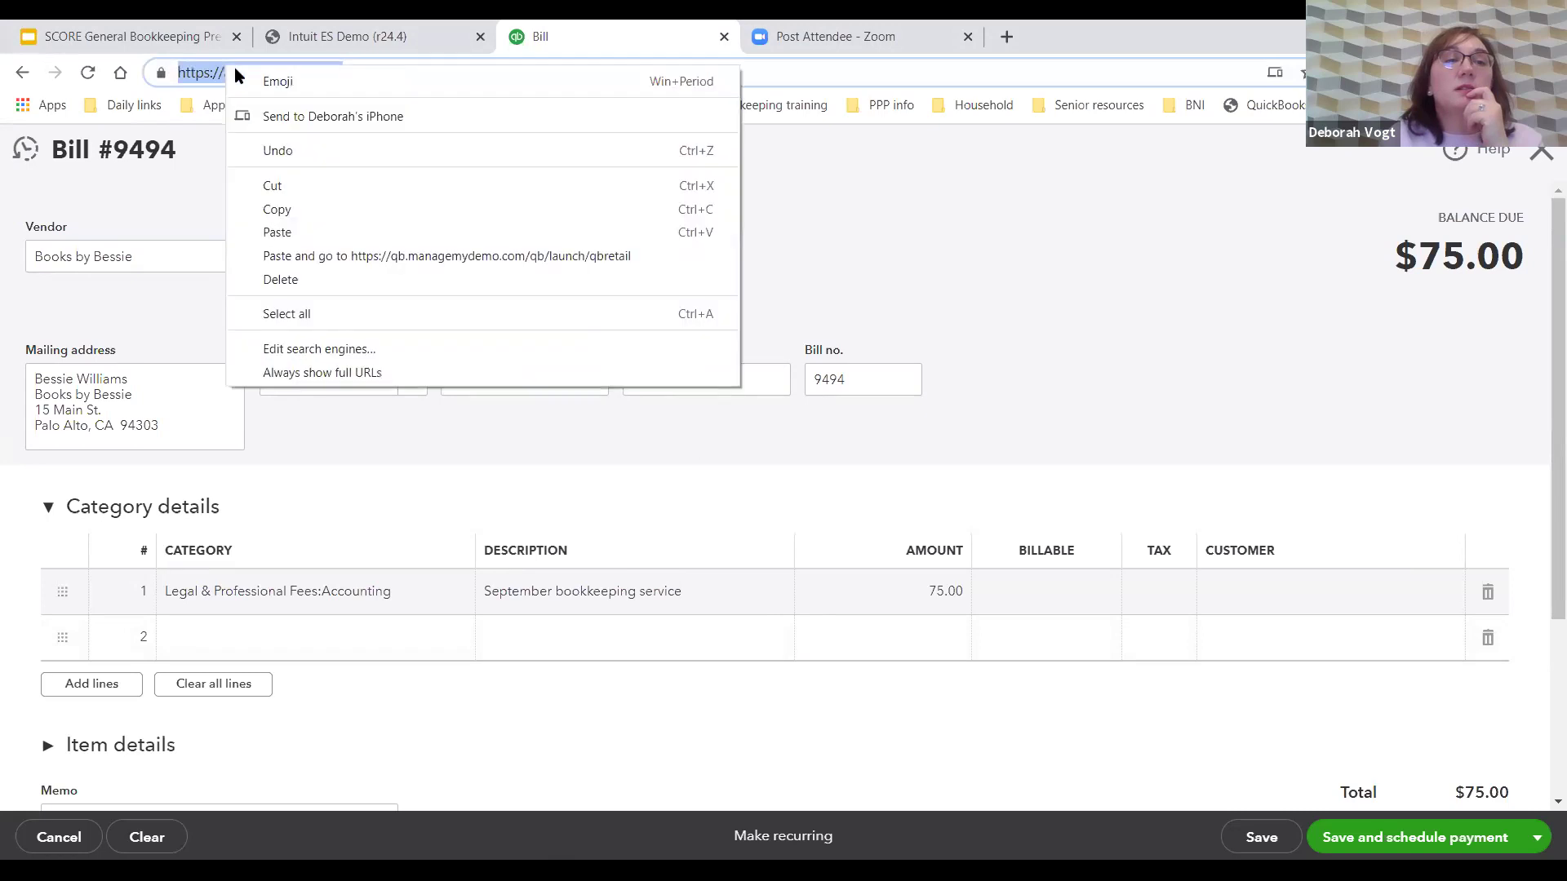
{"action": "left_click", "coordinate": [160, 174]}
{"action": "left_click_drag", "start_coordinate": [297, 72], "coordinate": [181, 72]}
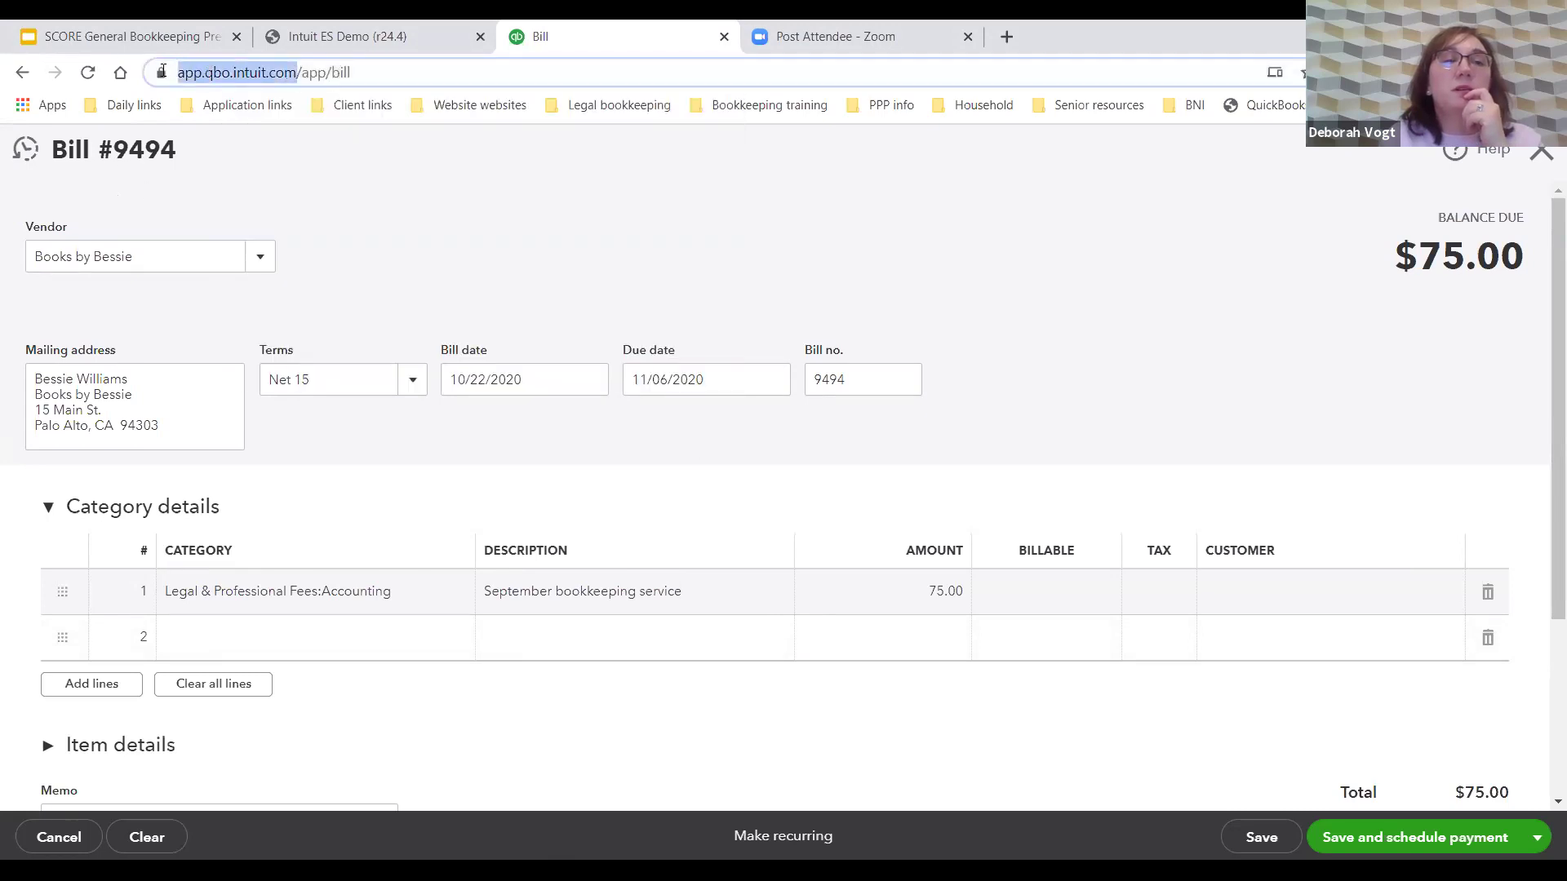
{"action": "right_click", "coordinate": [296, 75]}
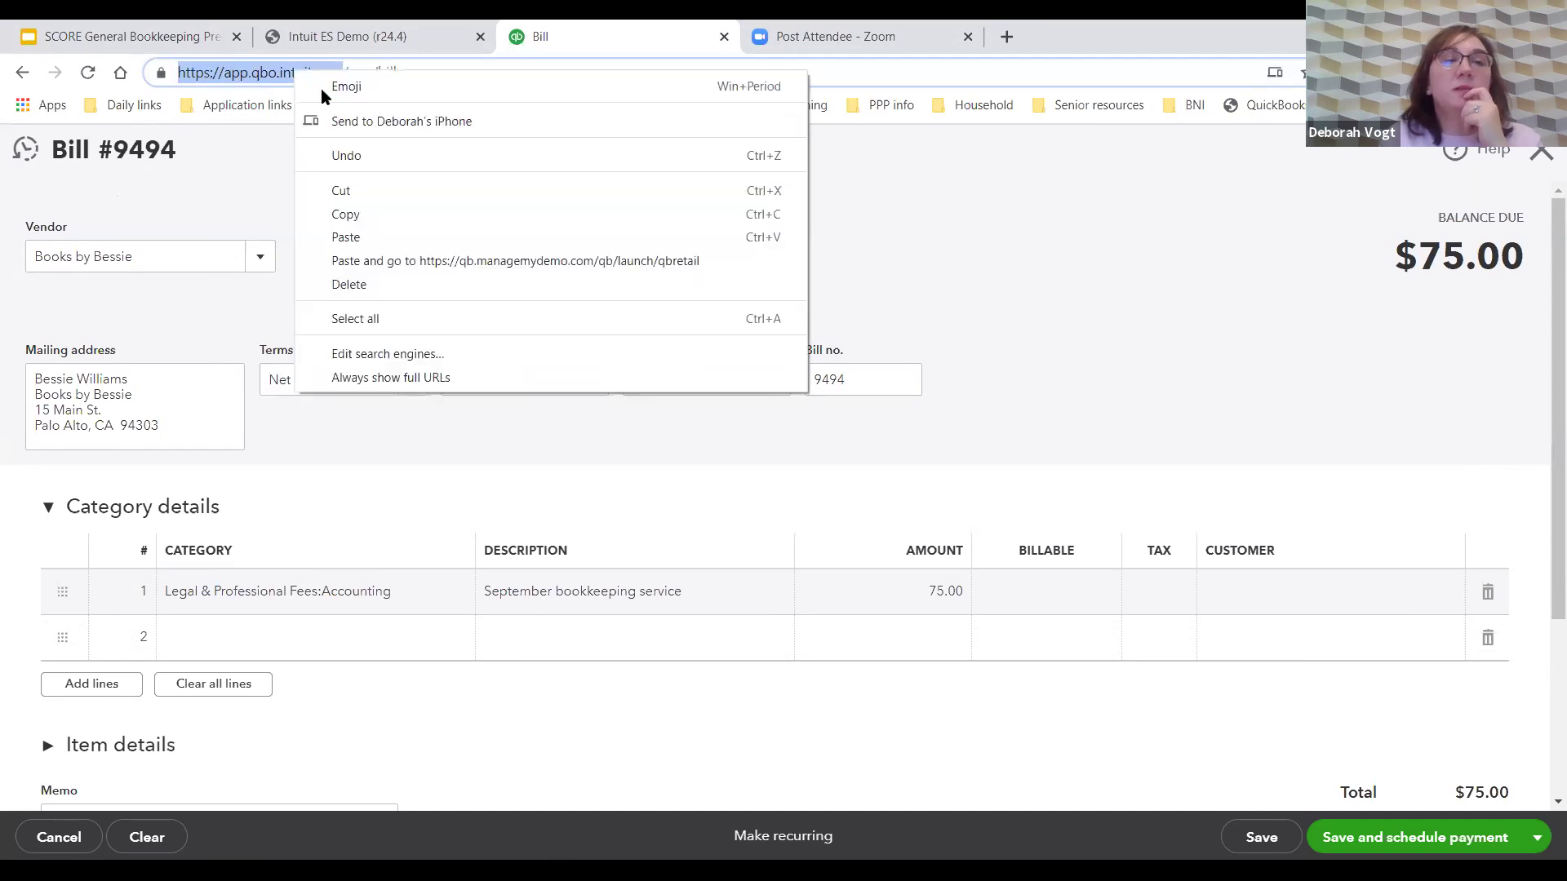
{"action": "left_click", "coordinate": [369, 219]}
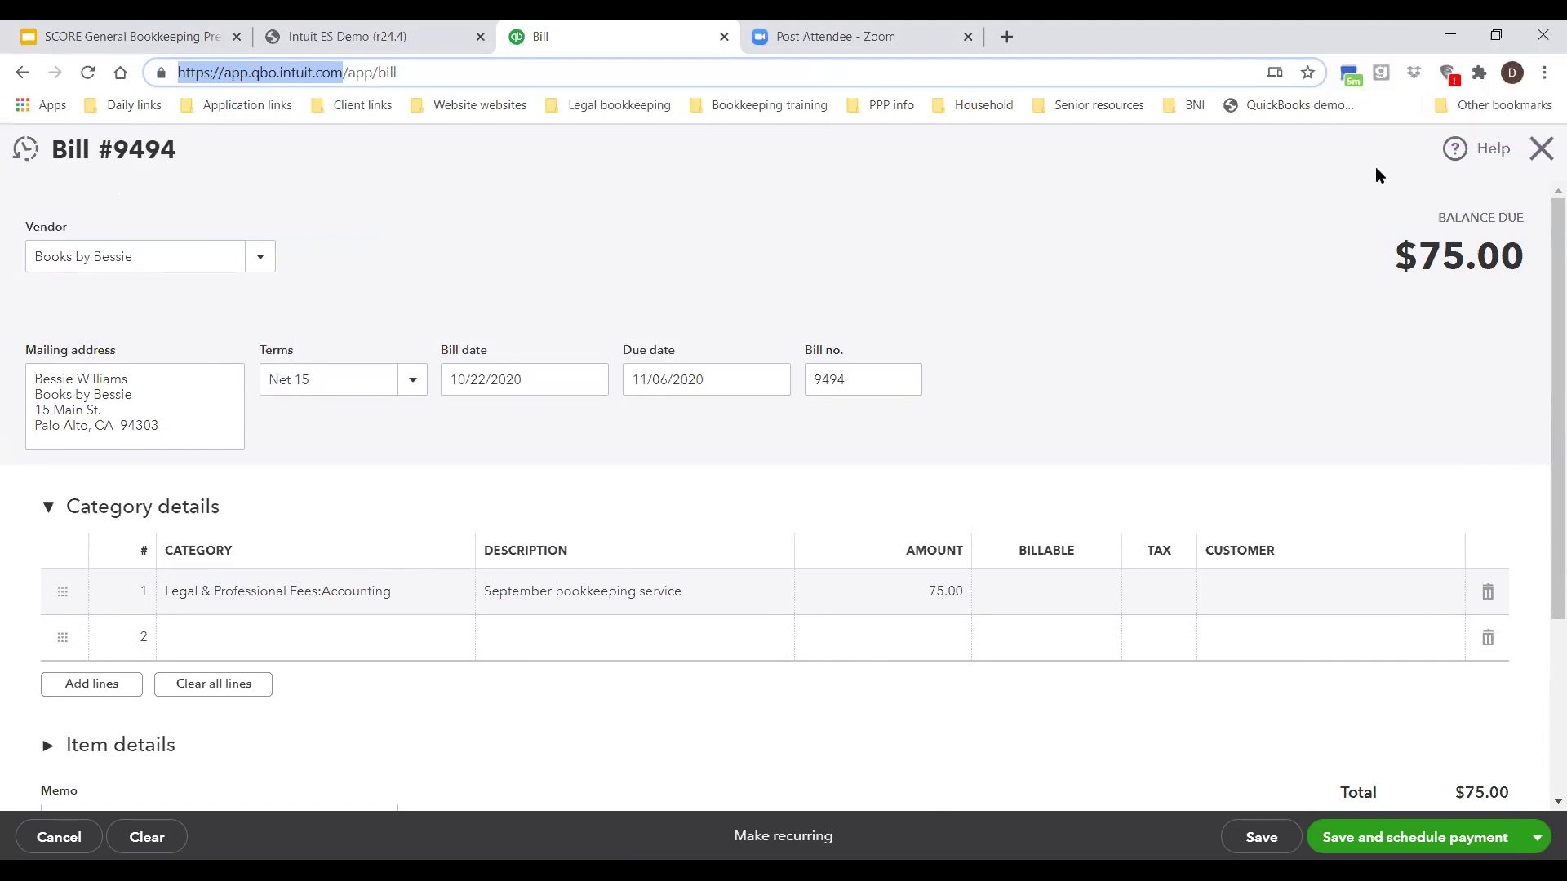
Save the Books by Bessie bill and close it to return to the Chart of Accounts
{"action": "left_click", "coordinate": [1047, 311]}
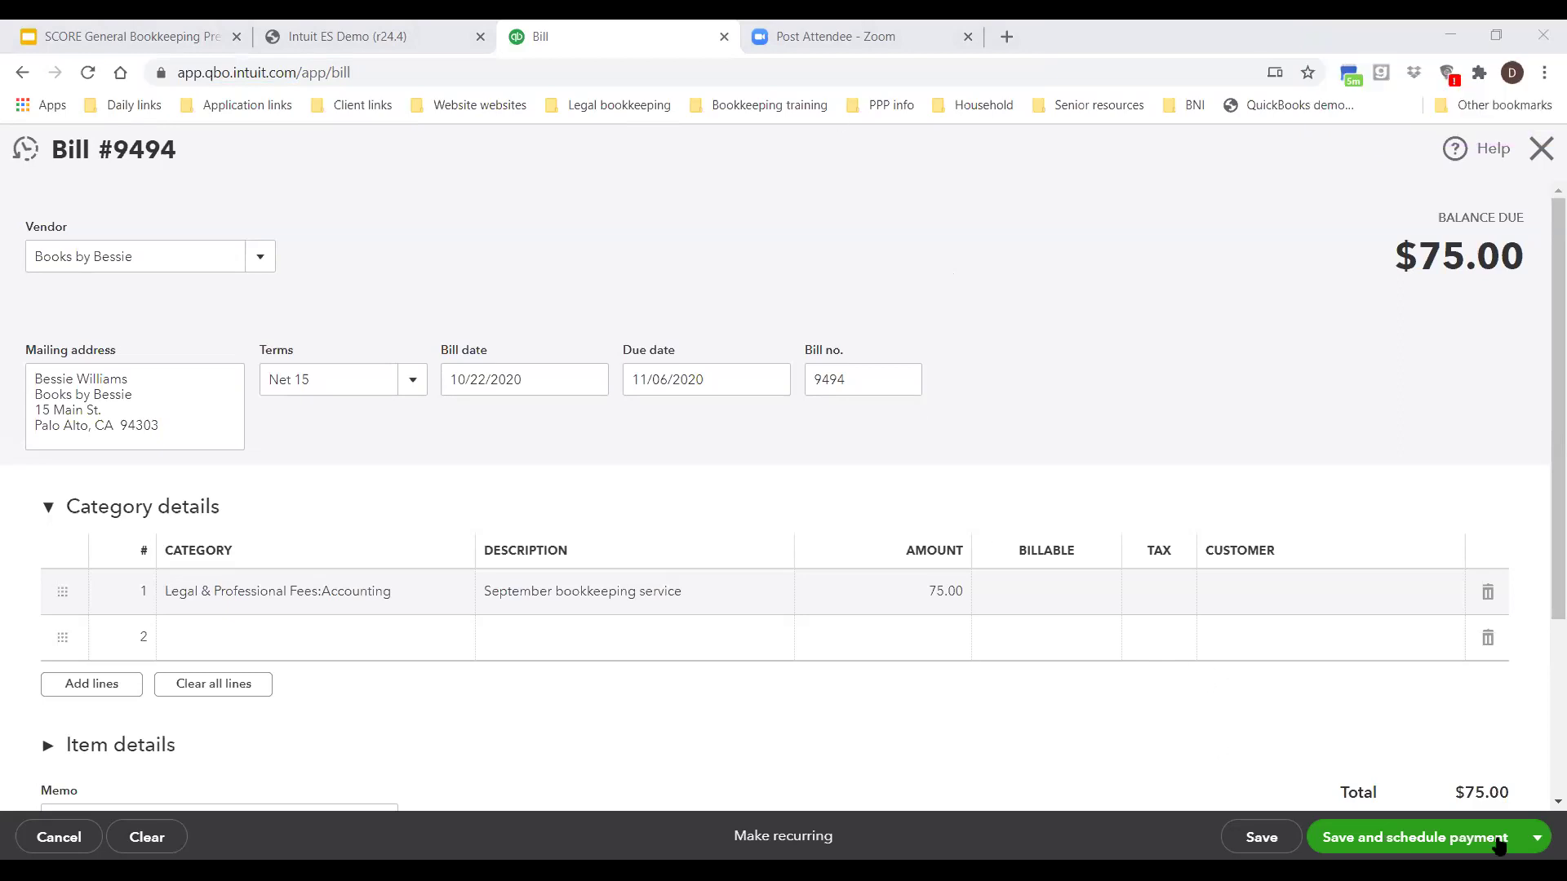
{"action": "left_click", "coordinate": [1536, 837]}
{"action": "left_click", "coordinate": [1383, 805]}
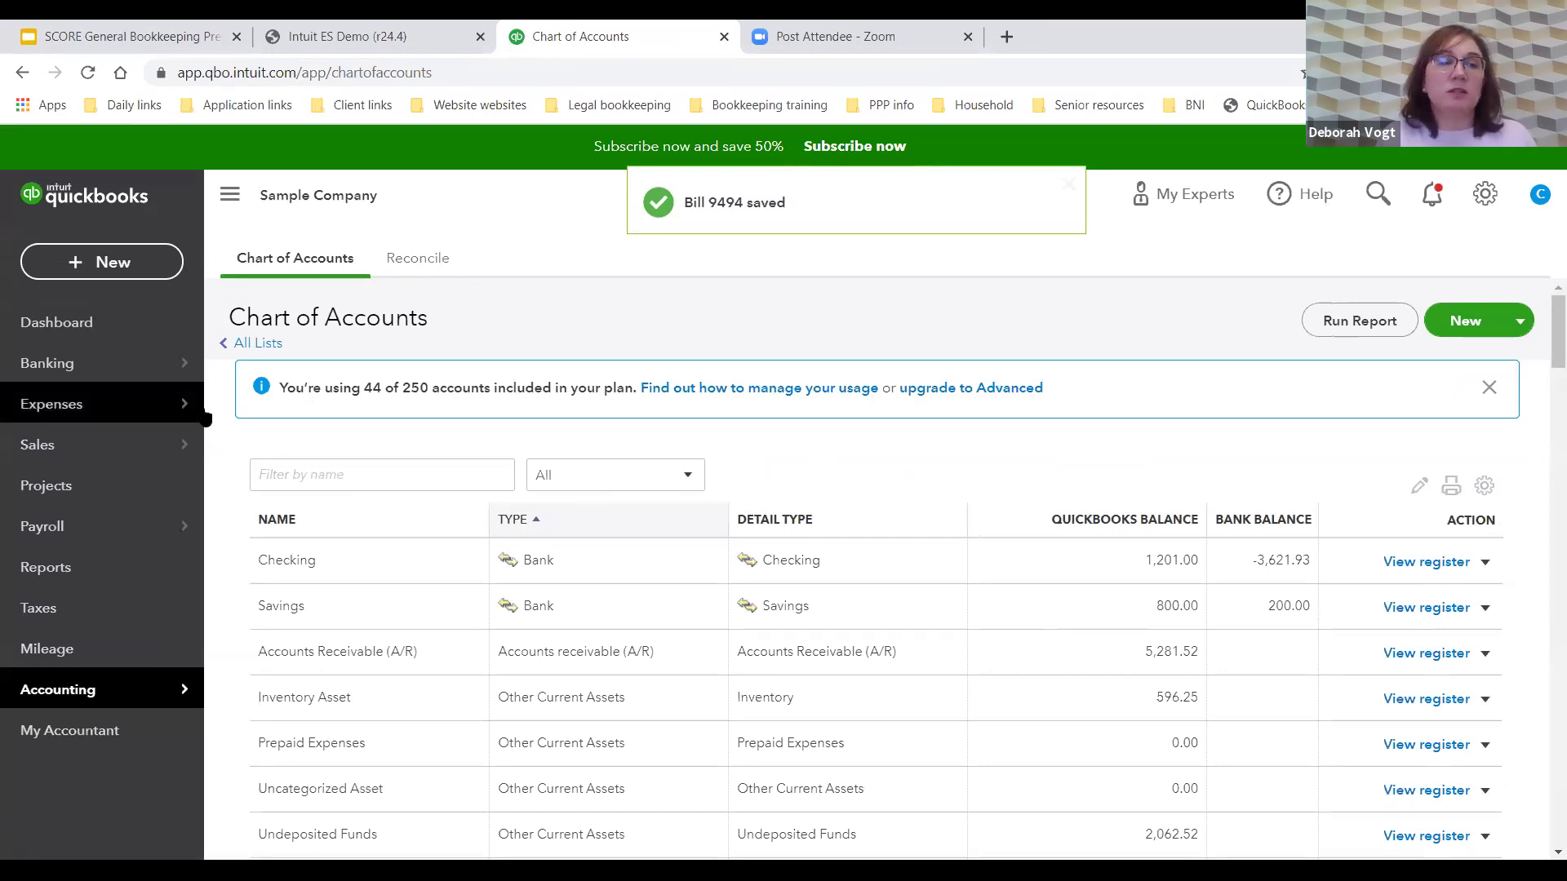
Go to the dashboard and on to the Banking transactions page, dismissing the bank connection introduction
{"action": "left_click", "coordinate": [98, 336]}
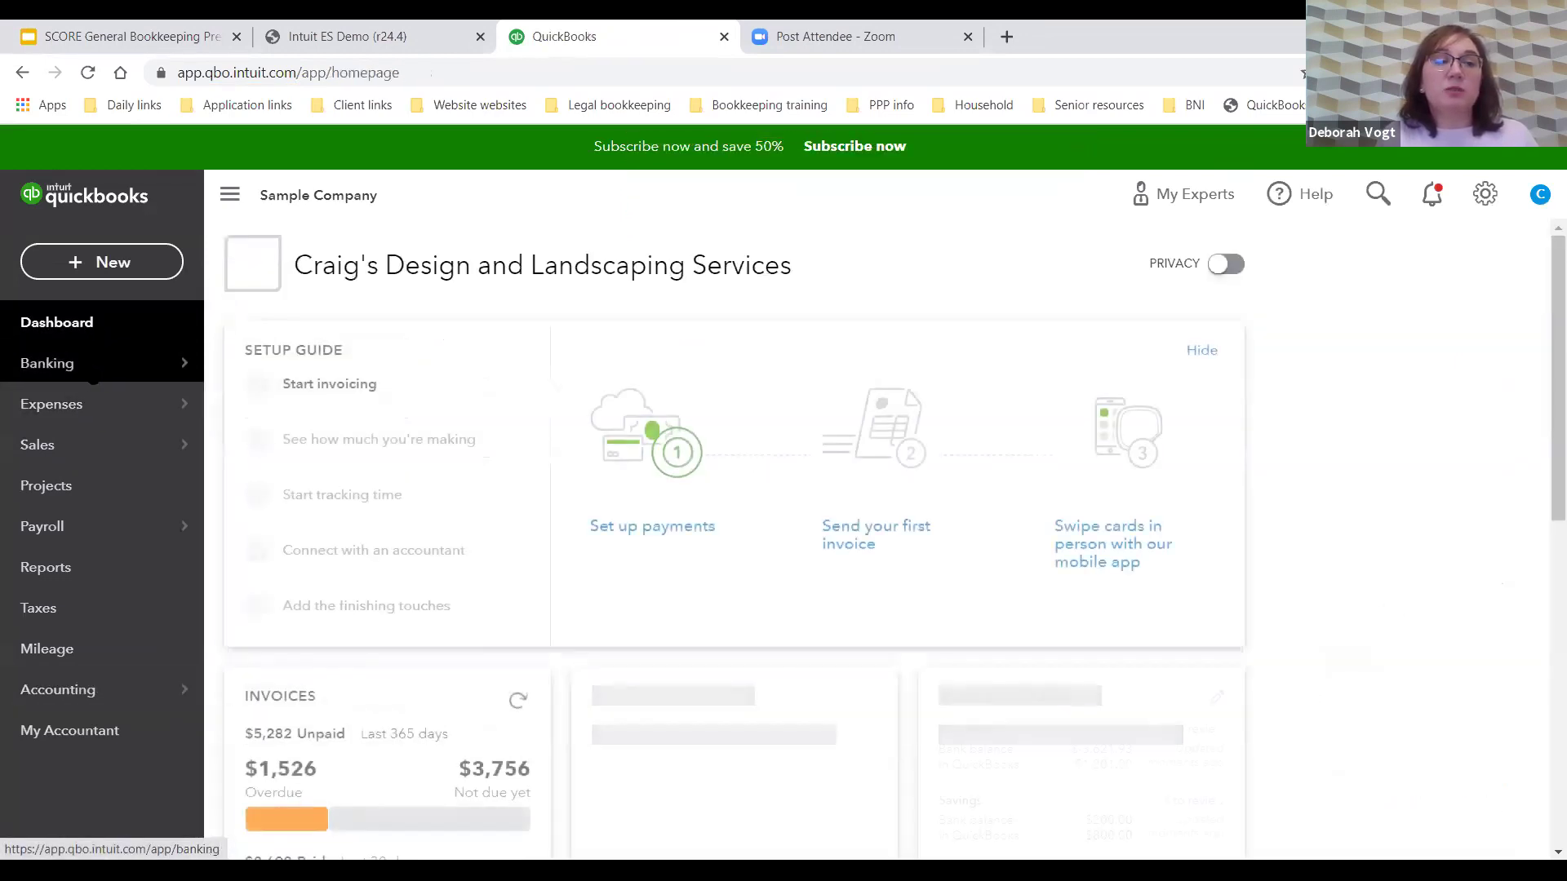
{"action": "left_click", "coordinate": [94, 377]}
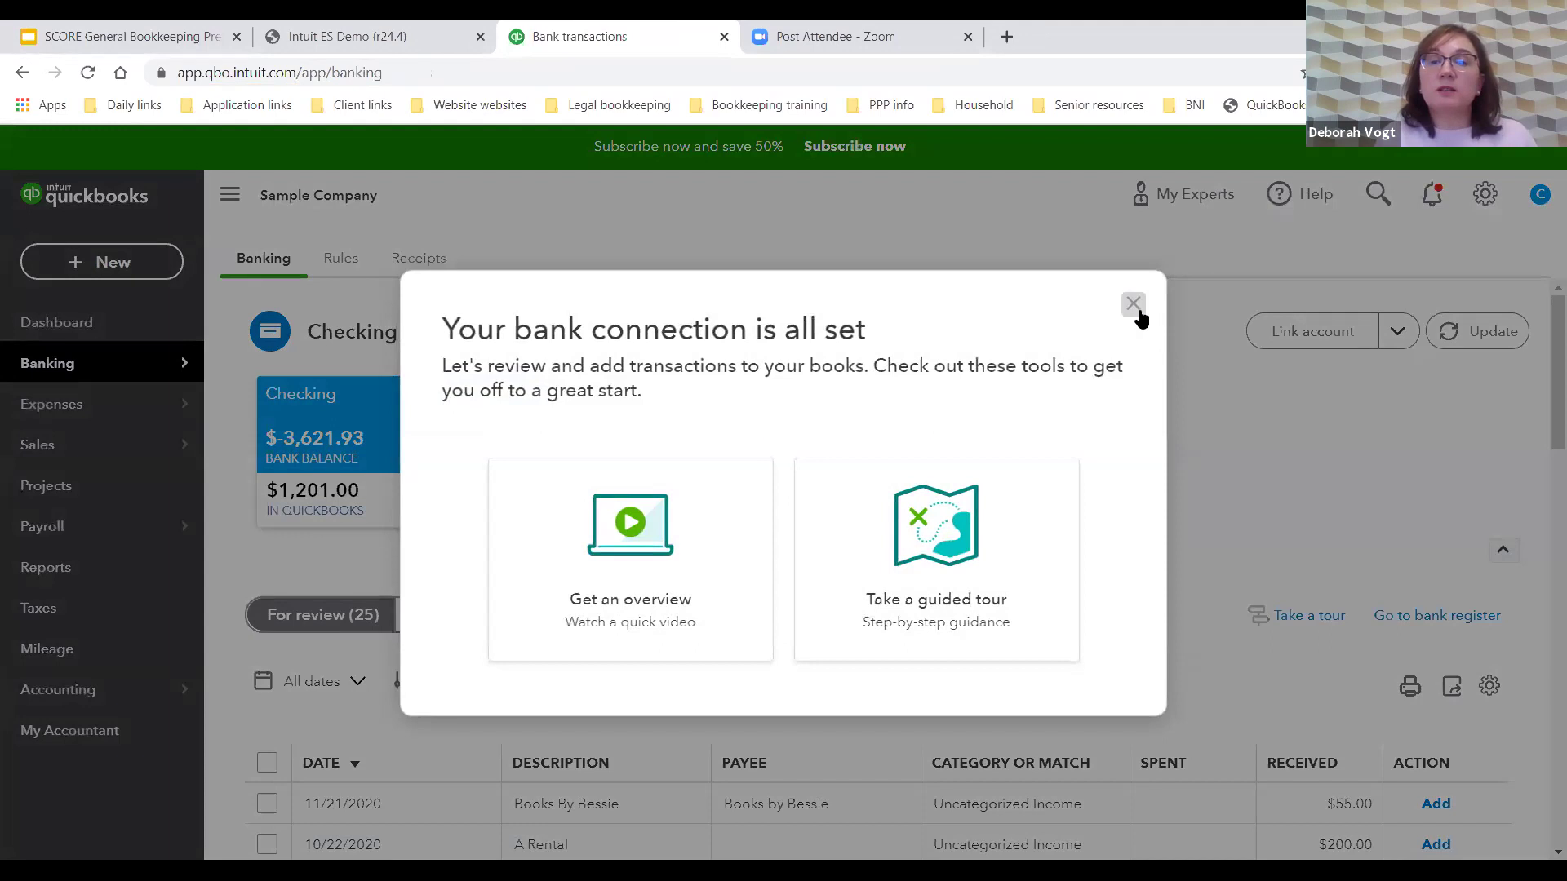
{"action": "left_click", "coordinate": [1132, 304]}
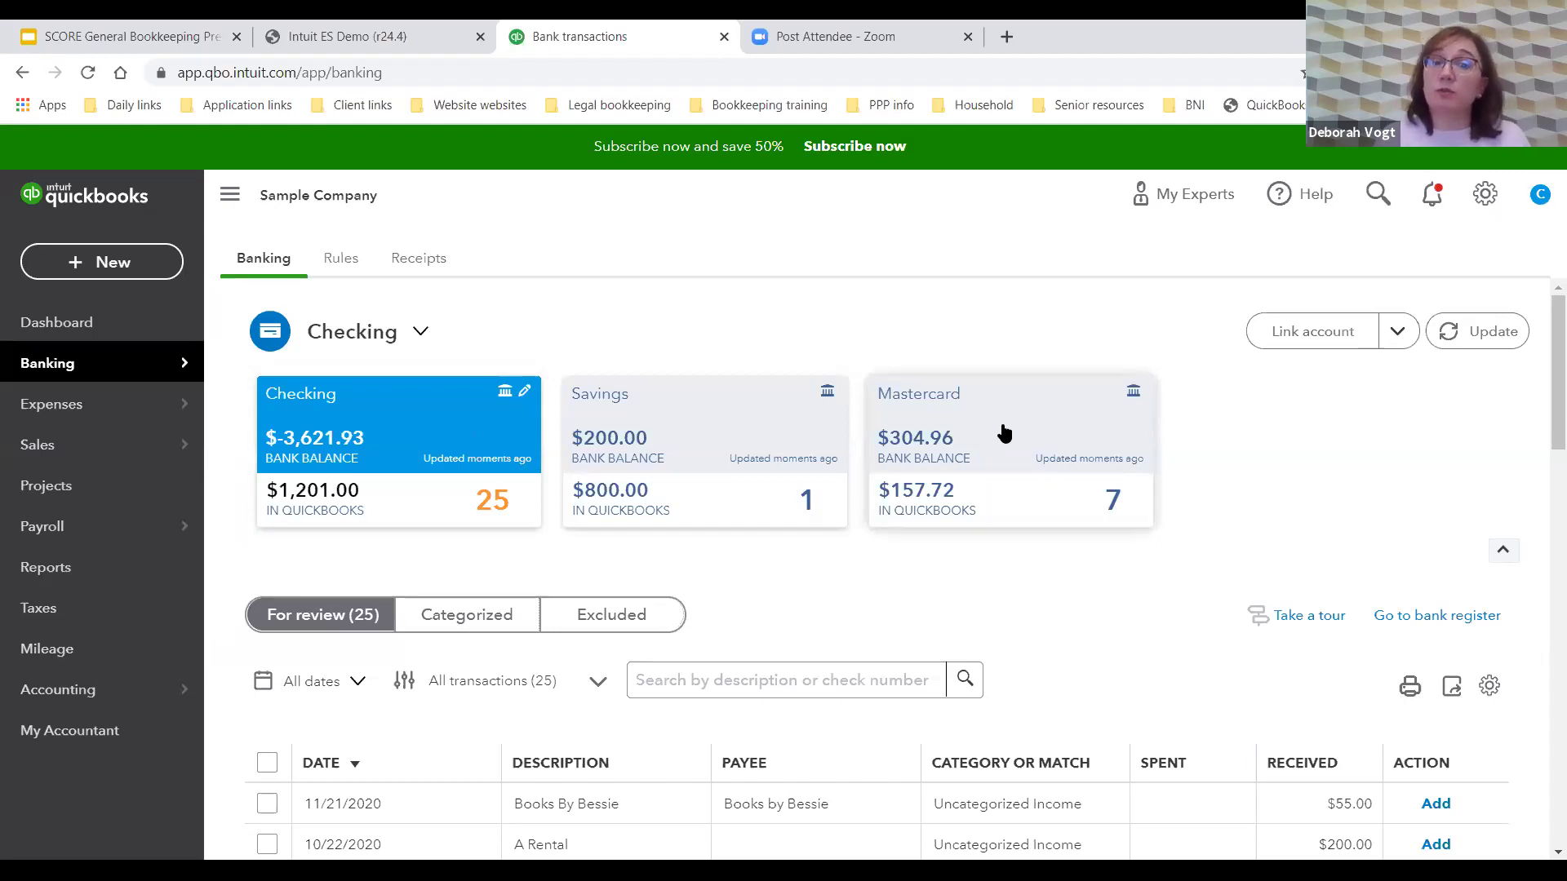
Match the Checking account's 09/26 $868.15 and 09/25 $408.00 deposits, Hicks Hardware check, 09/24 $103.55 payment and Pye's Cakes refund to their found records
{"action": "scroll", "coordinate": [1286, 524], "scroll_direction": "down", "scroll_amount": 3}
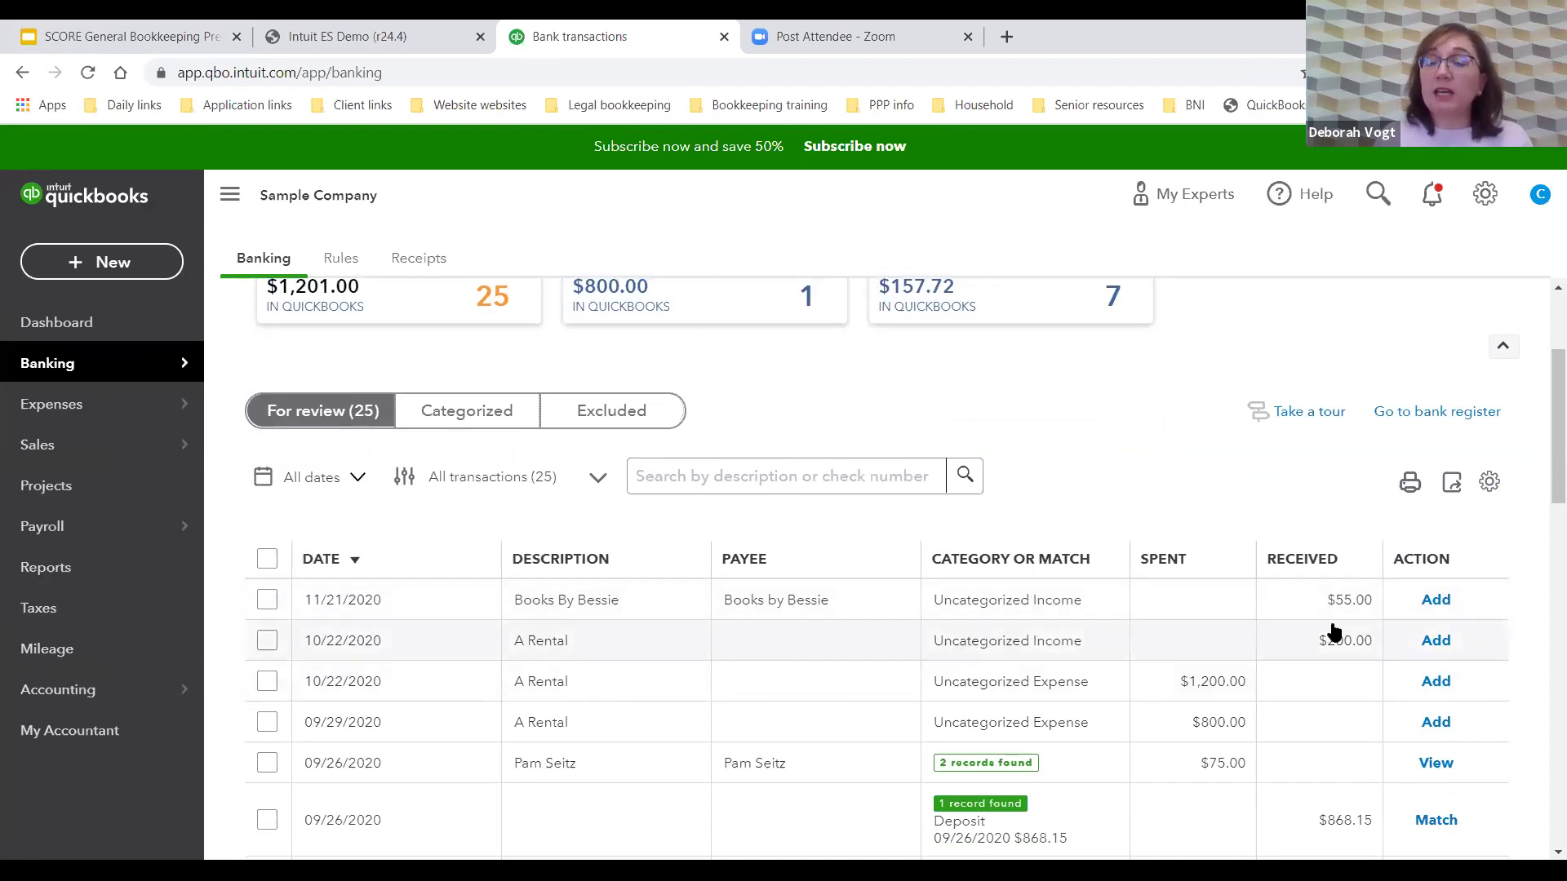
{"action": "scroll", "coordinate": [1333, 618], "scroll_direction": "down", "scroll_amount": 4}
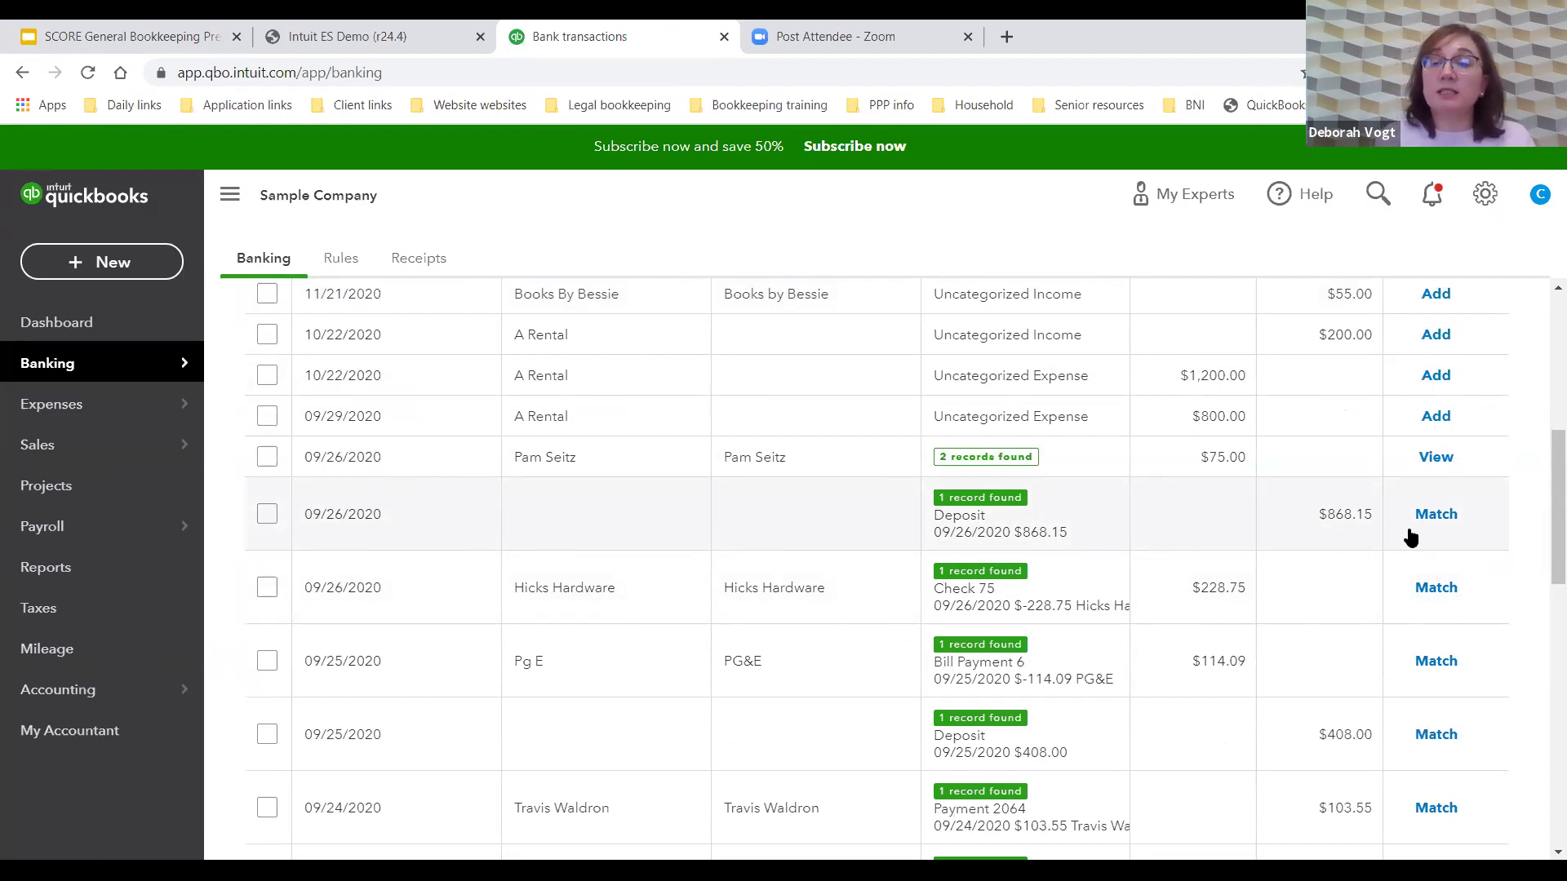
{"action": "left_click", "coordinate": [1433, 522]}
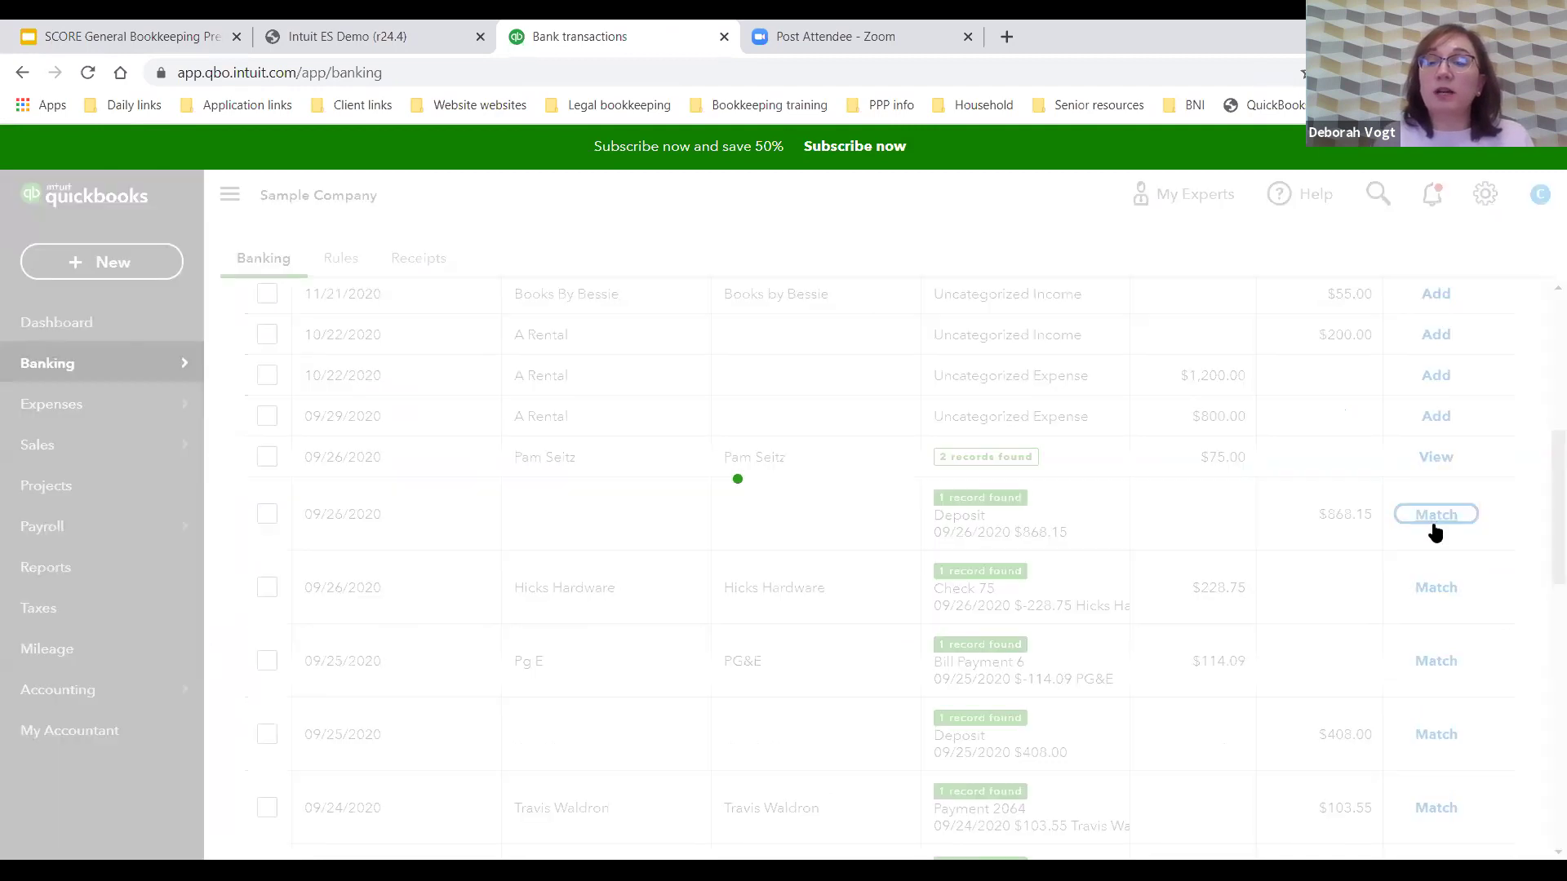
{"action": "left_click", "coordinate": [1436, 523]}
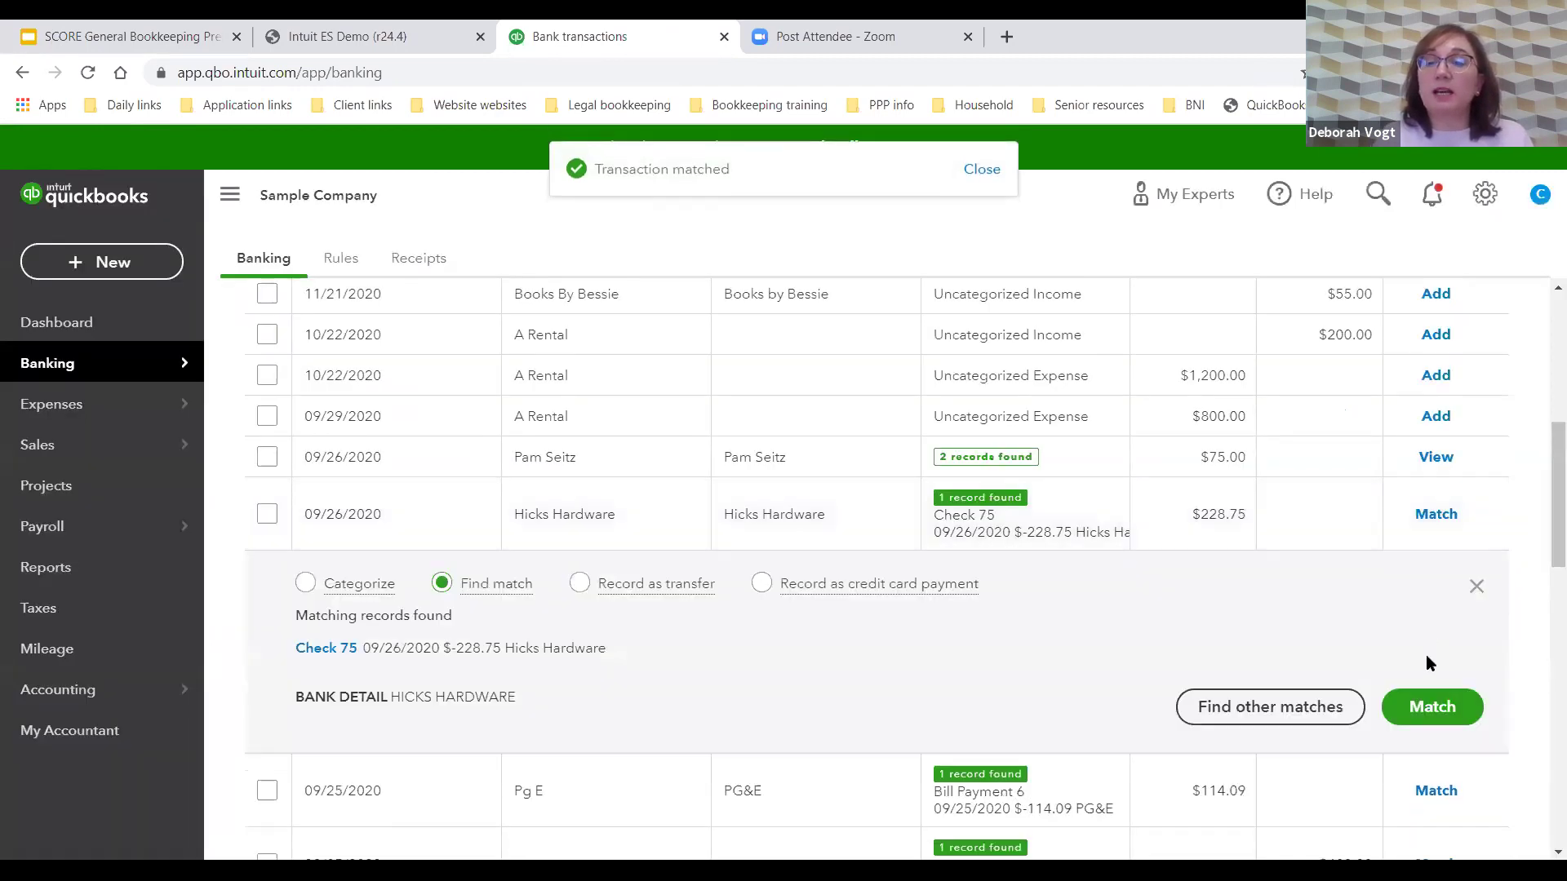
{"action": "left_click", "coordinate": [1424, 706]}
{"action": "left_click", "coordinate": [1429, 588]}
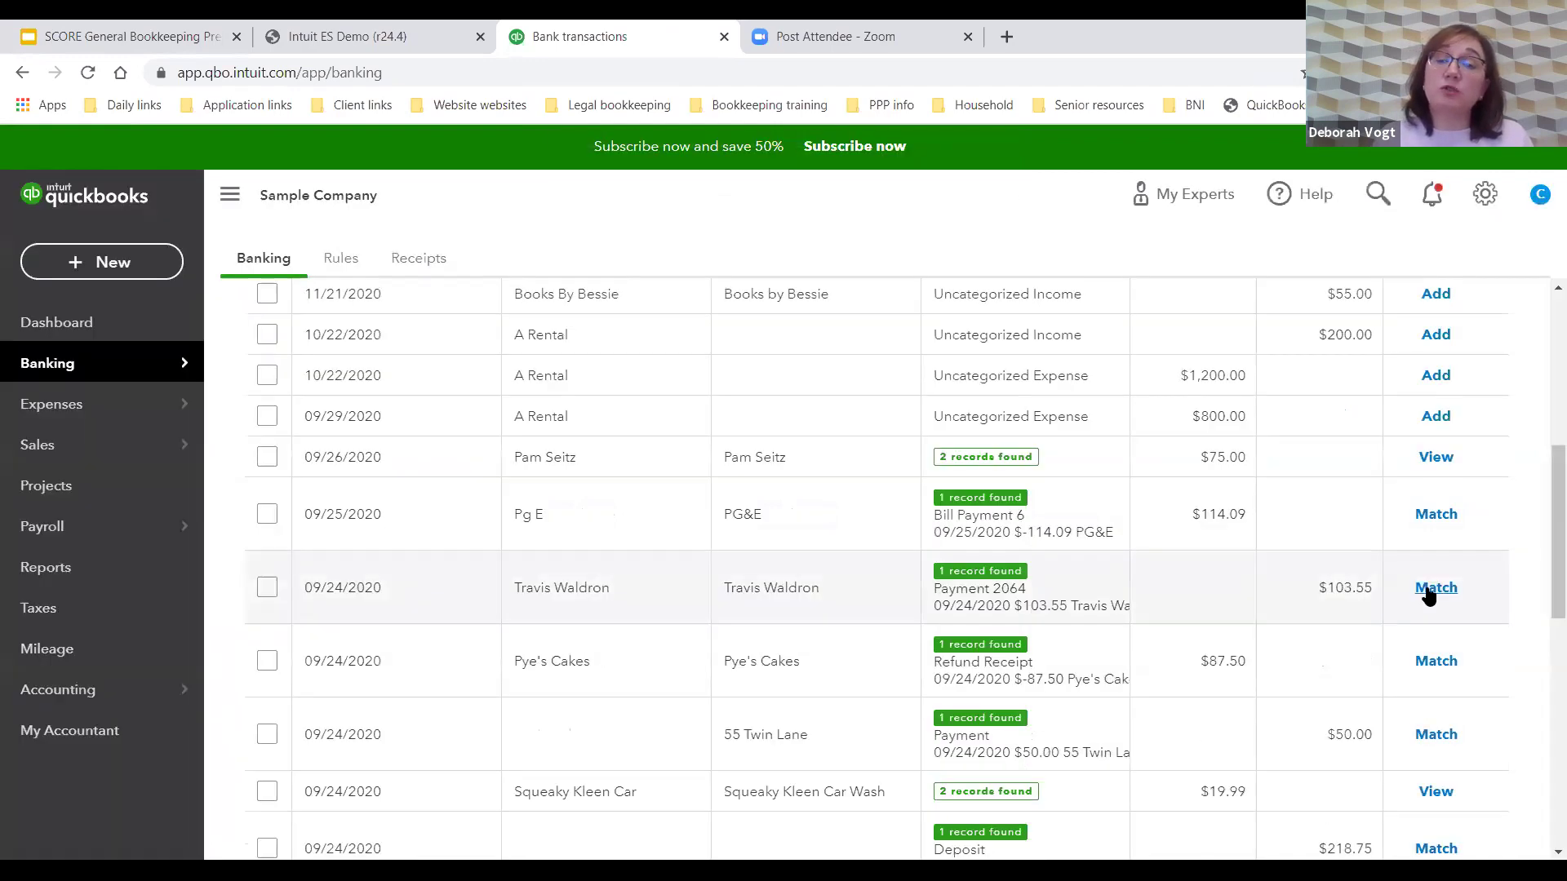
{"action": "left_click", "coordinate": [1430, 589]}
{"action": "left_click", "coordinate": [1430, 589]}
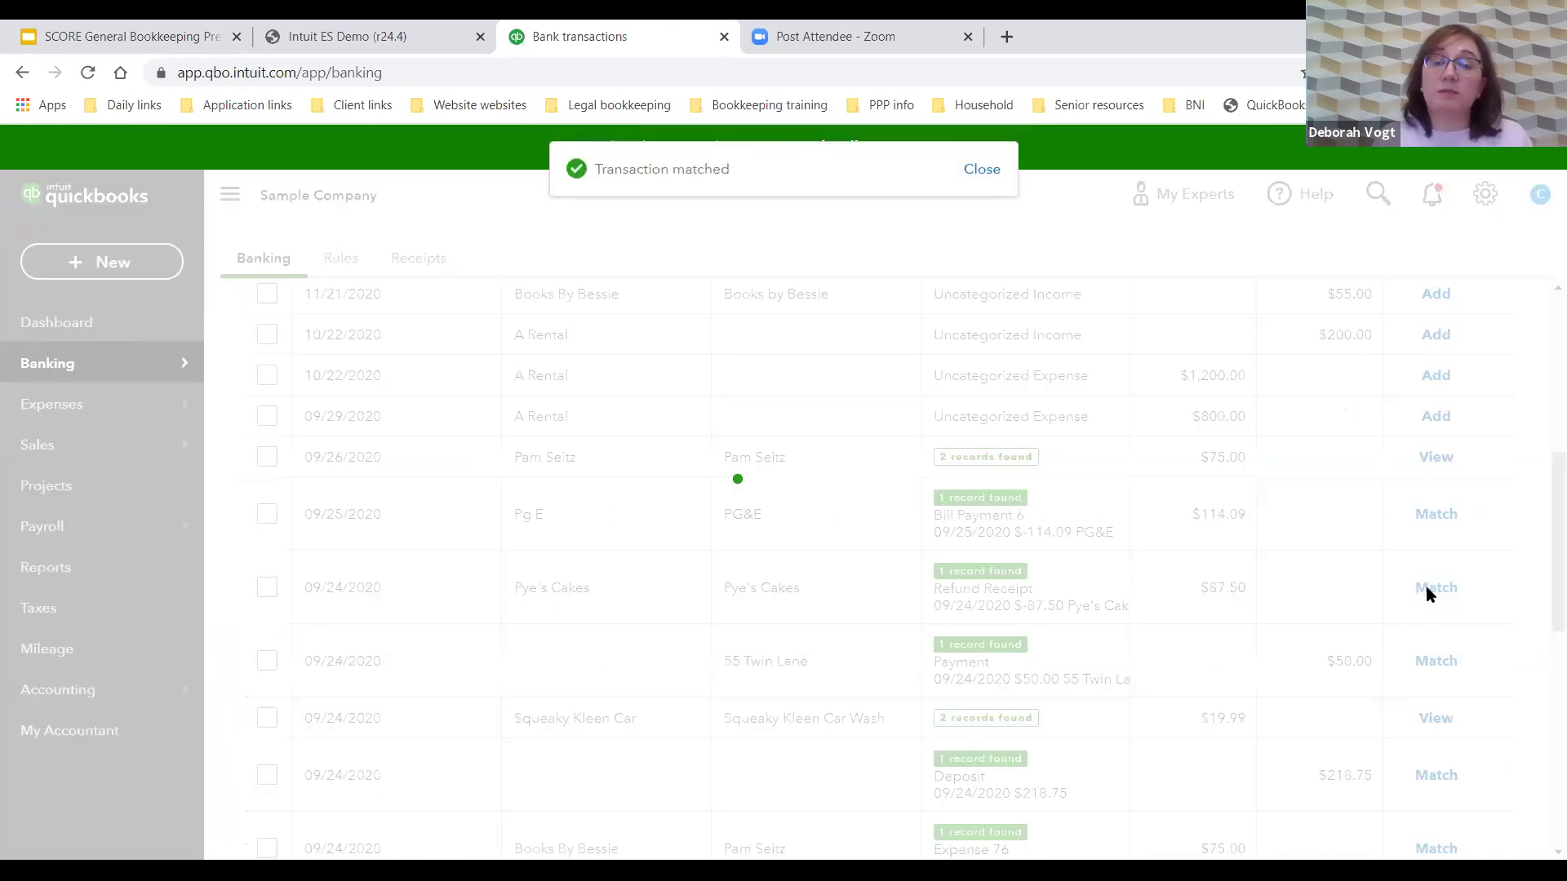
{"action": "scroll", "coordinate": [1294, 596], "scroll_direction": "down", "scroll_amount": 3}
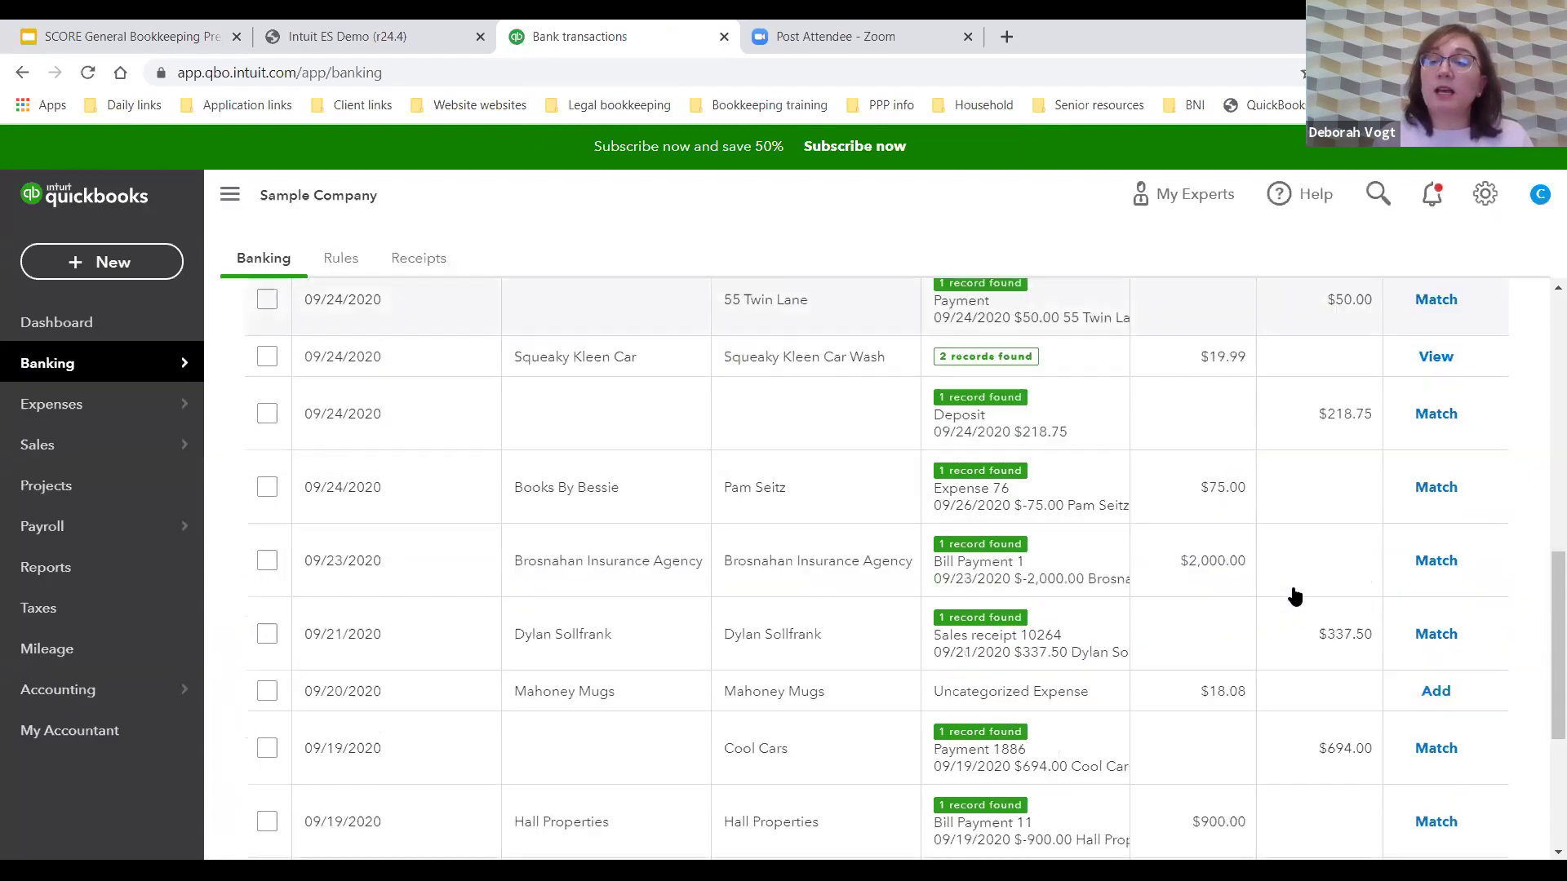
{"action": "scroll", "coordinate": [1294, 595], "scroll_direction": "down", "scroll_amount": 4}
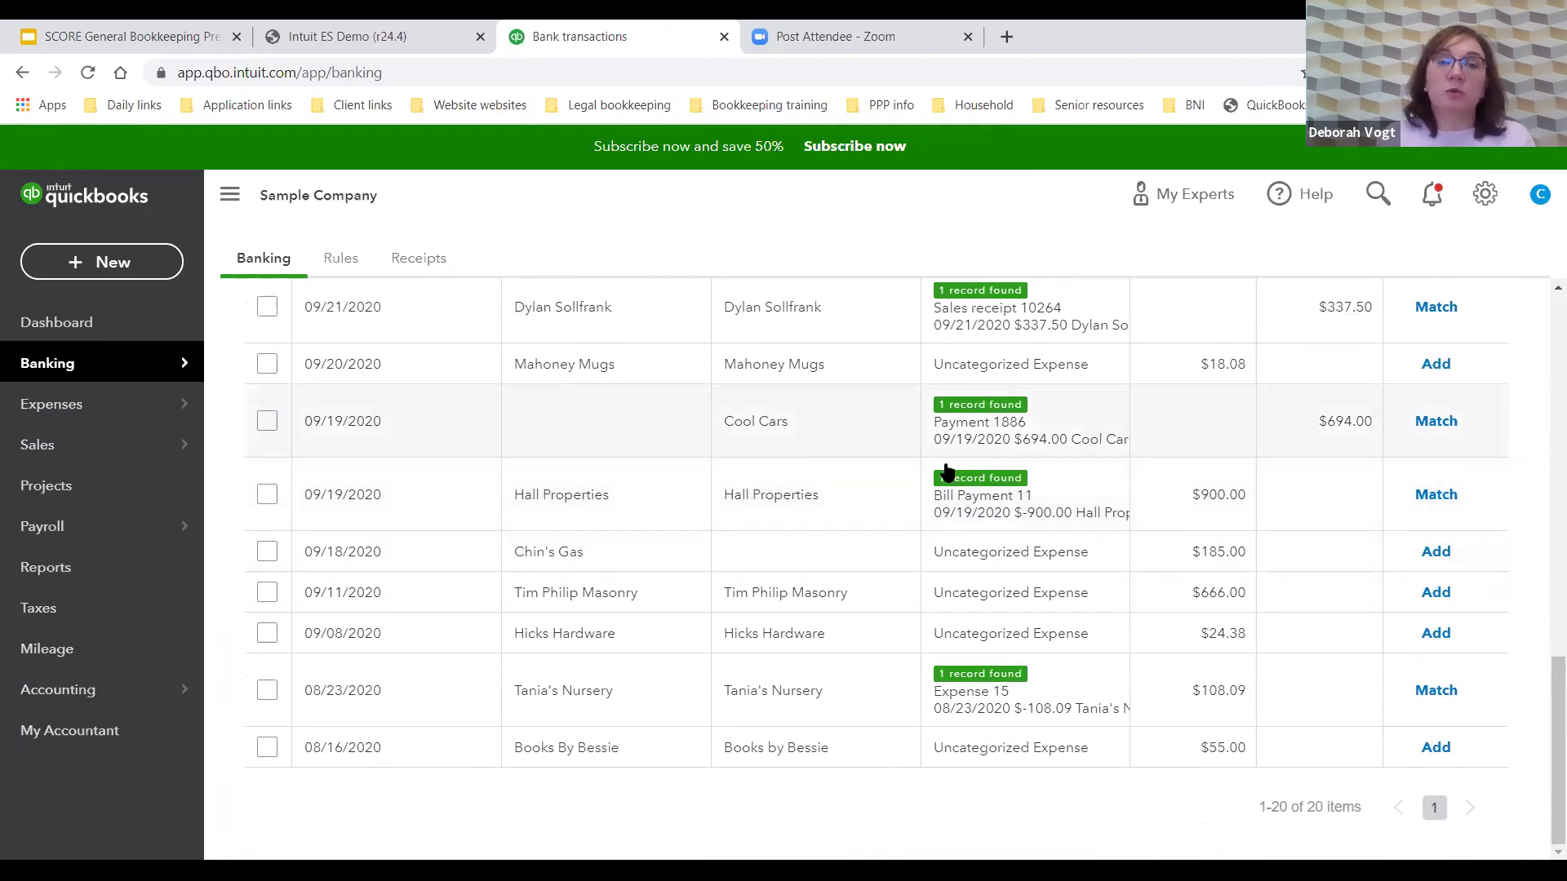
{"action": "scroll", "coordinate": [797, 482], "scroll_direction": "up", "scroll_amount": 8}
{"action": "scroll", "coordinate": [797, 482], "scroll_direction": "up", "scroll_amount": 5}
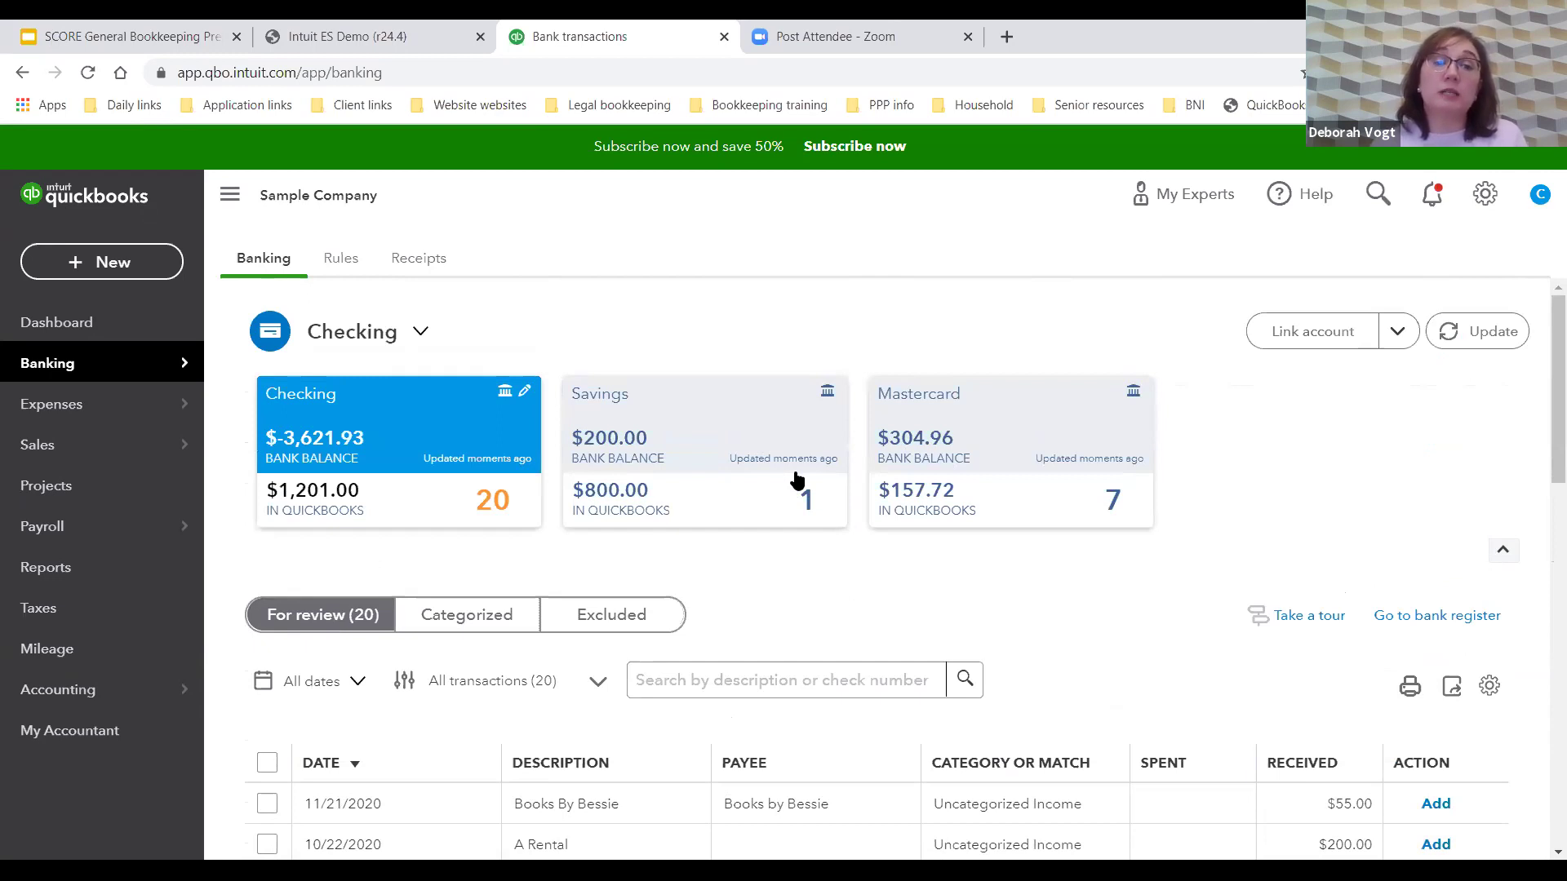
Pay the $75.00 Books by Bessie bill from the Mastercard account without online scheduling, saving and closing the payment
{"action": "left_click", "coordinate": [143, 265]}
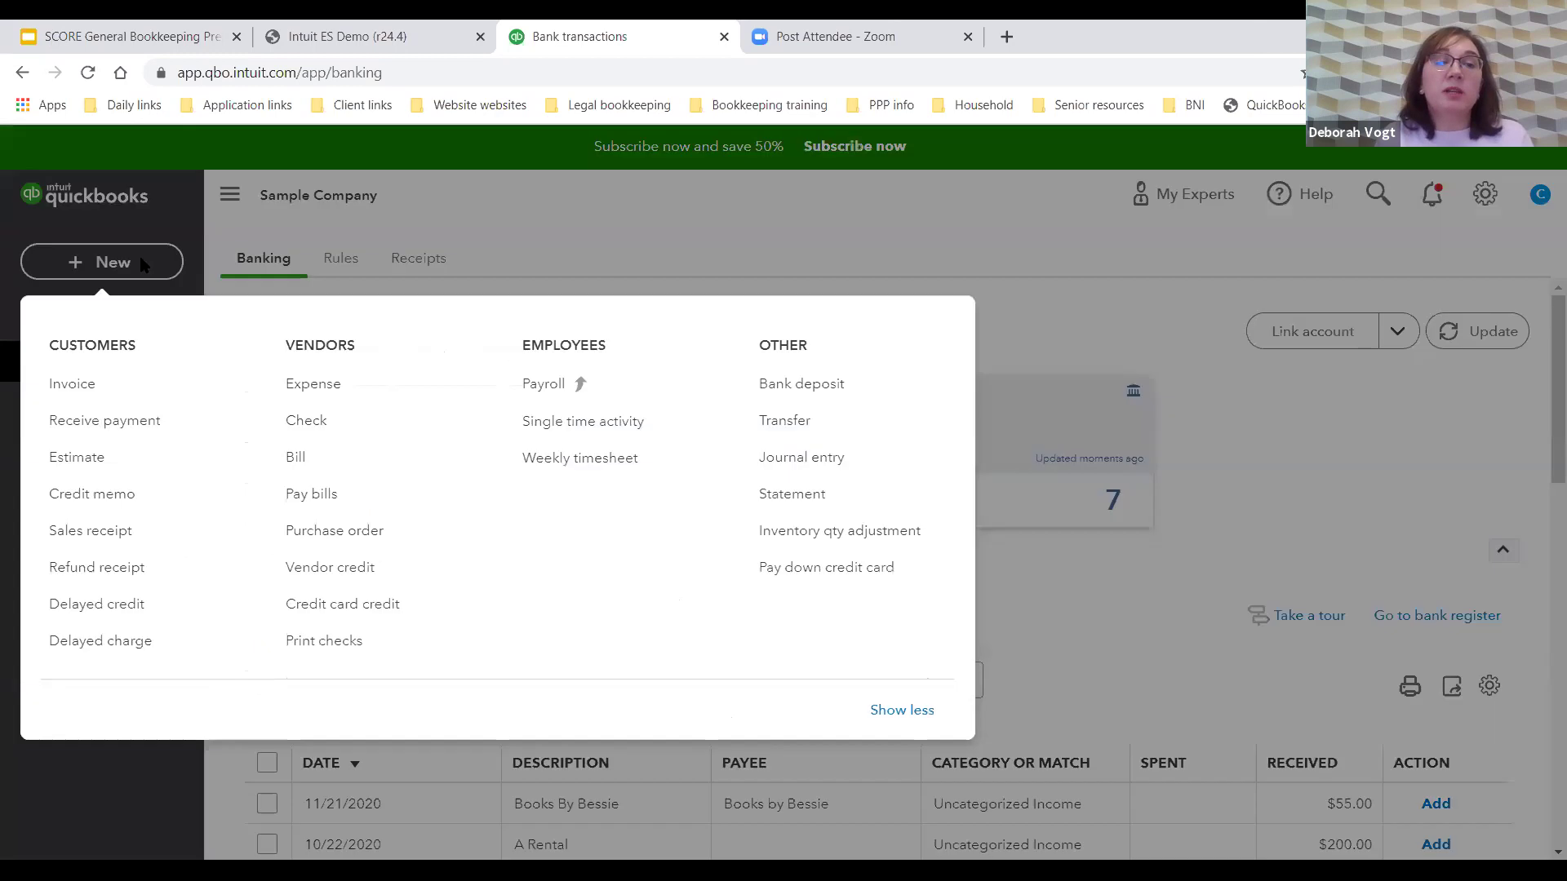
{"action": "left_click", "coordinate": [301, 495]}
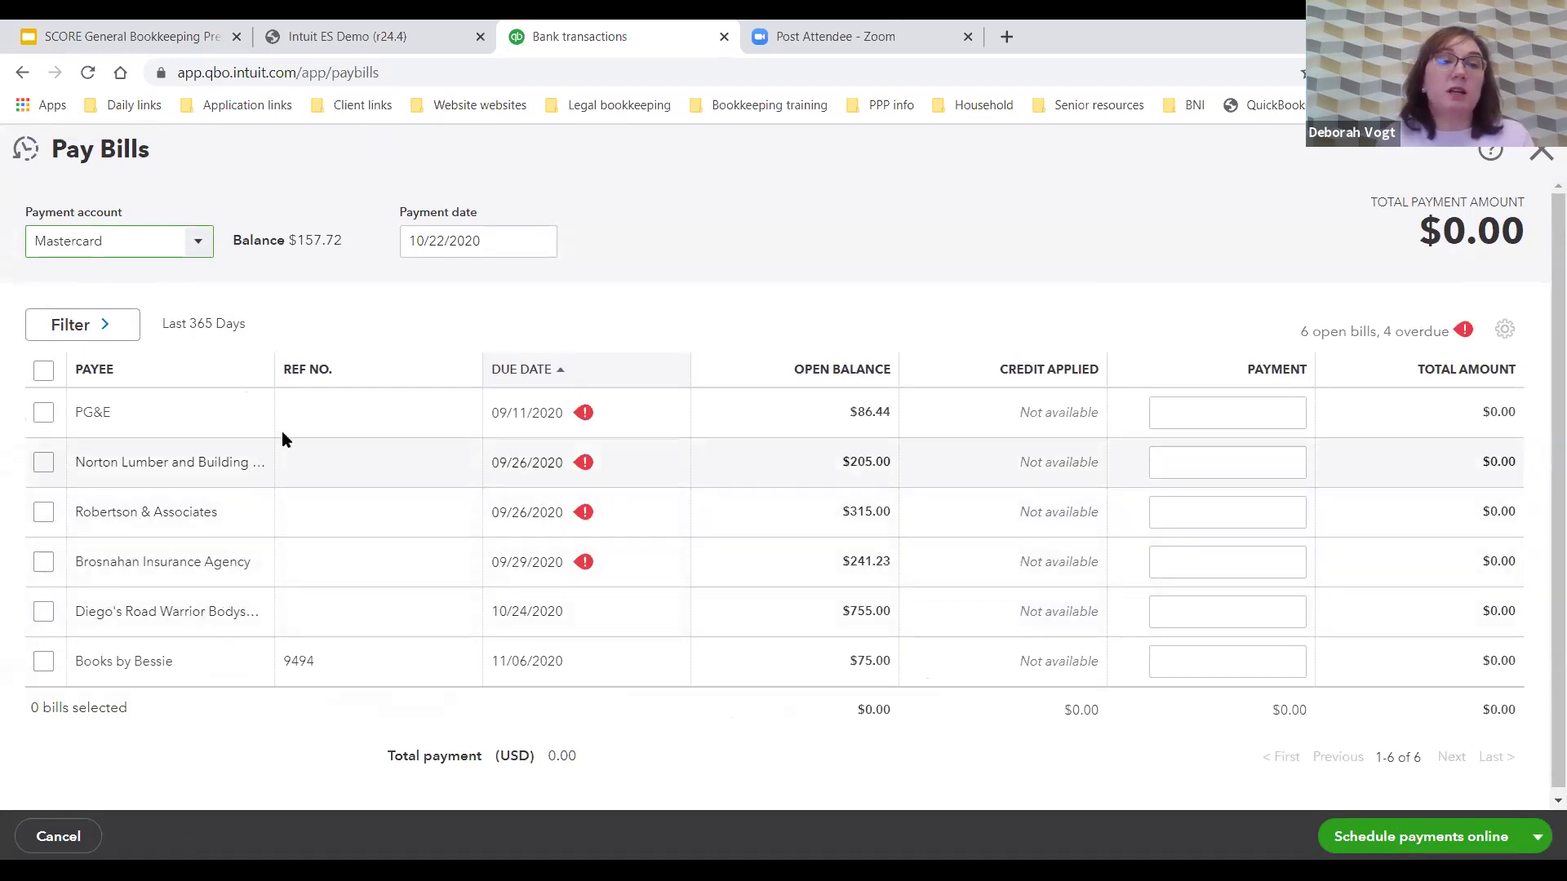
{"action": "scroll", "coordinate": [240, 536], "scroll_direction": "down", "scroll_amount": 1}
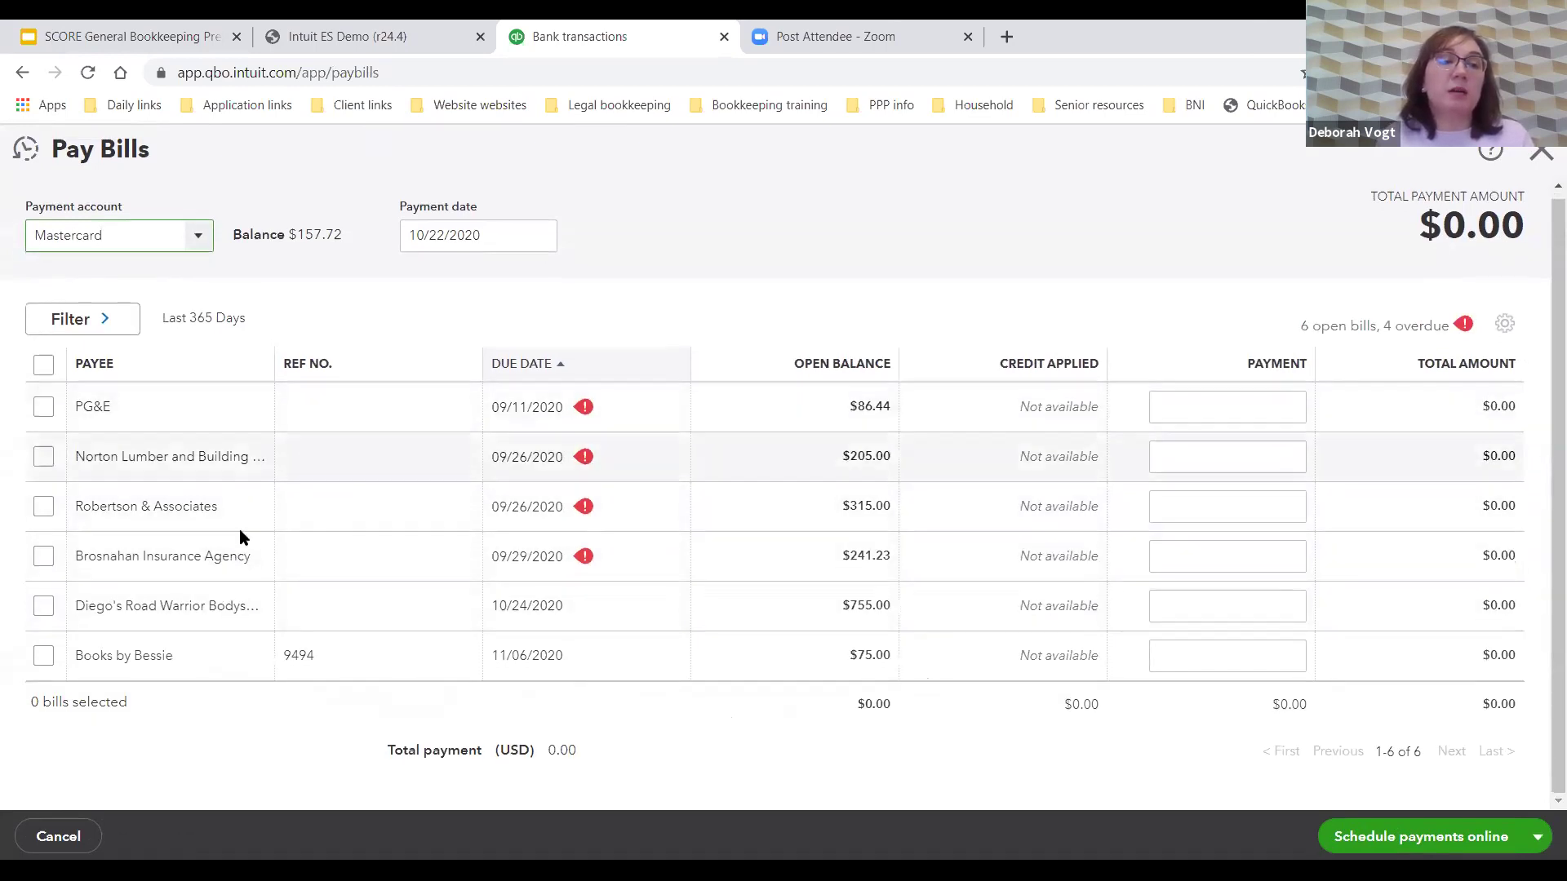
{"action": "left_click", "coordinate": [41, 657]}
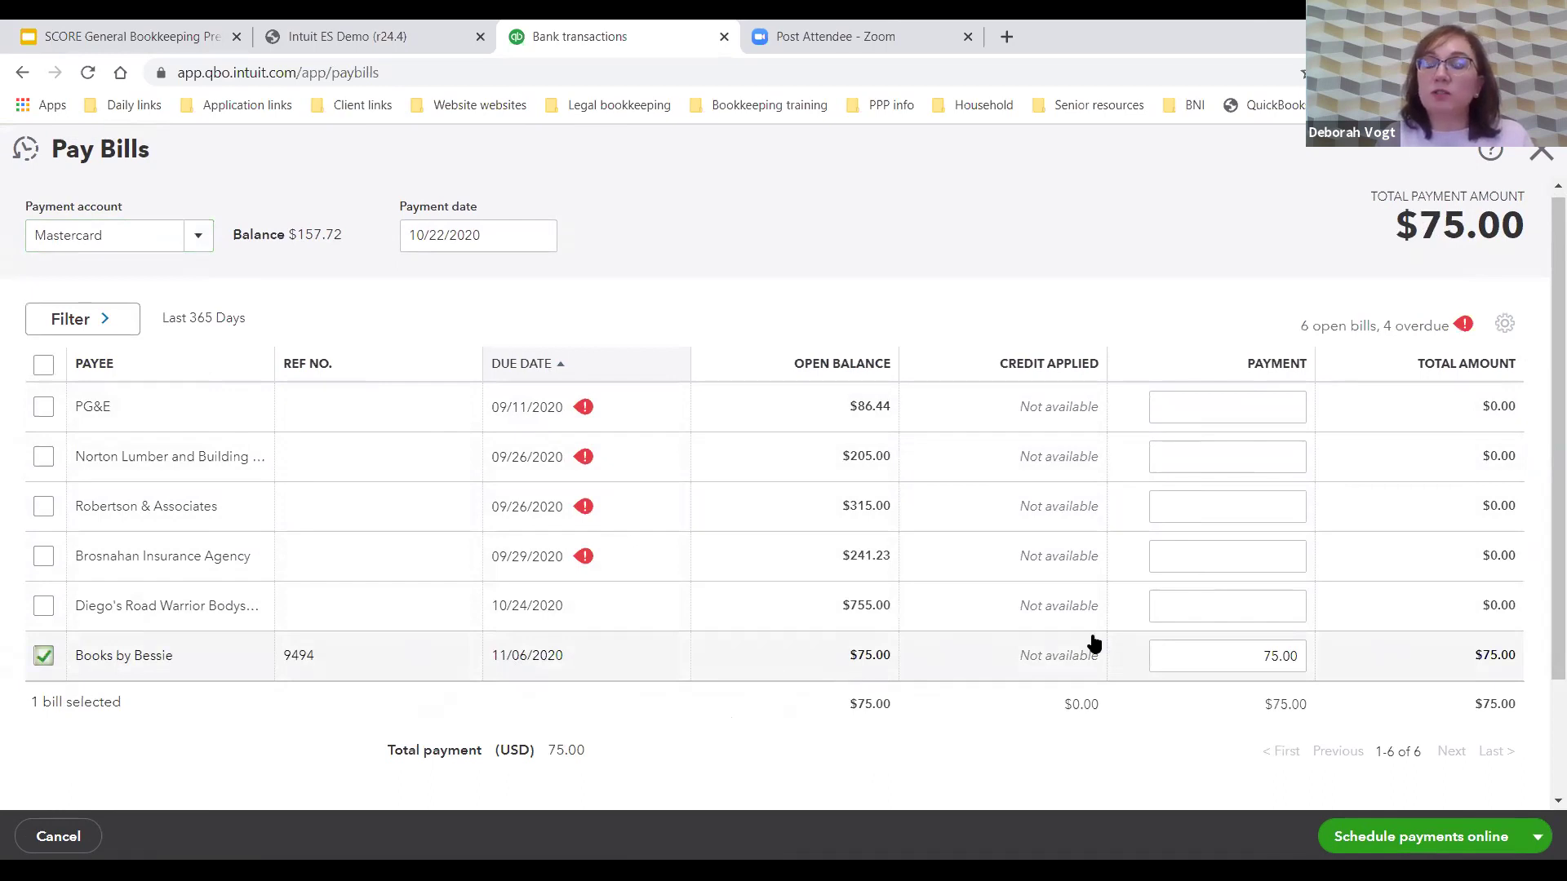
{"action": "scroll", "coordinate": [1313, 608], "scroll_direction": "down", "scroll_amount": 2}
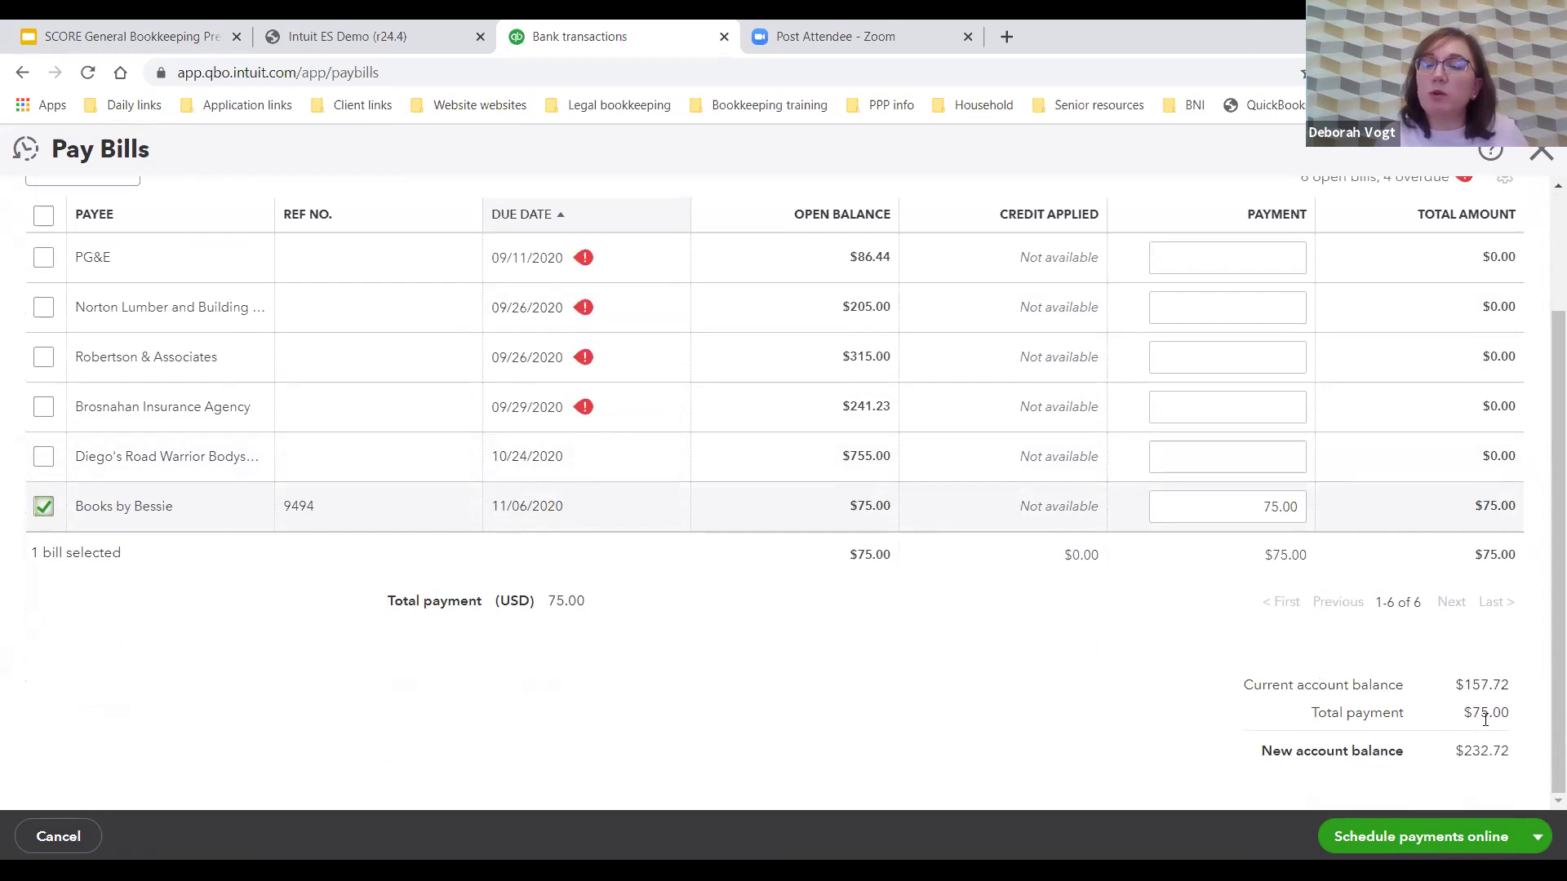
{"action": "left_click", "coordinate": [1534, 838]}
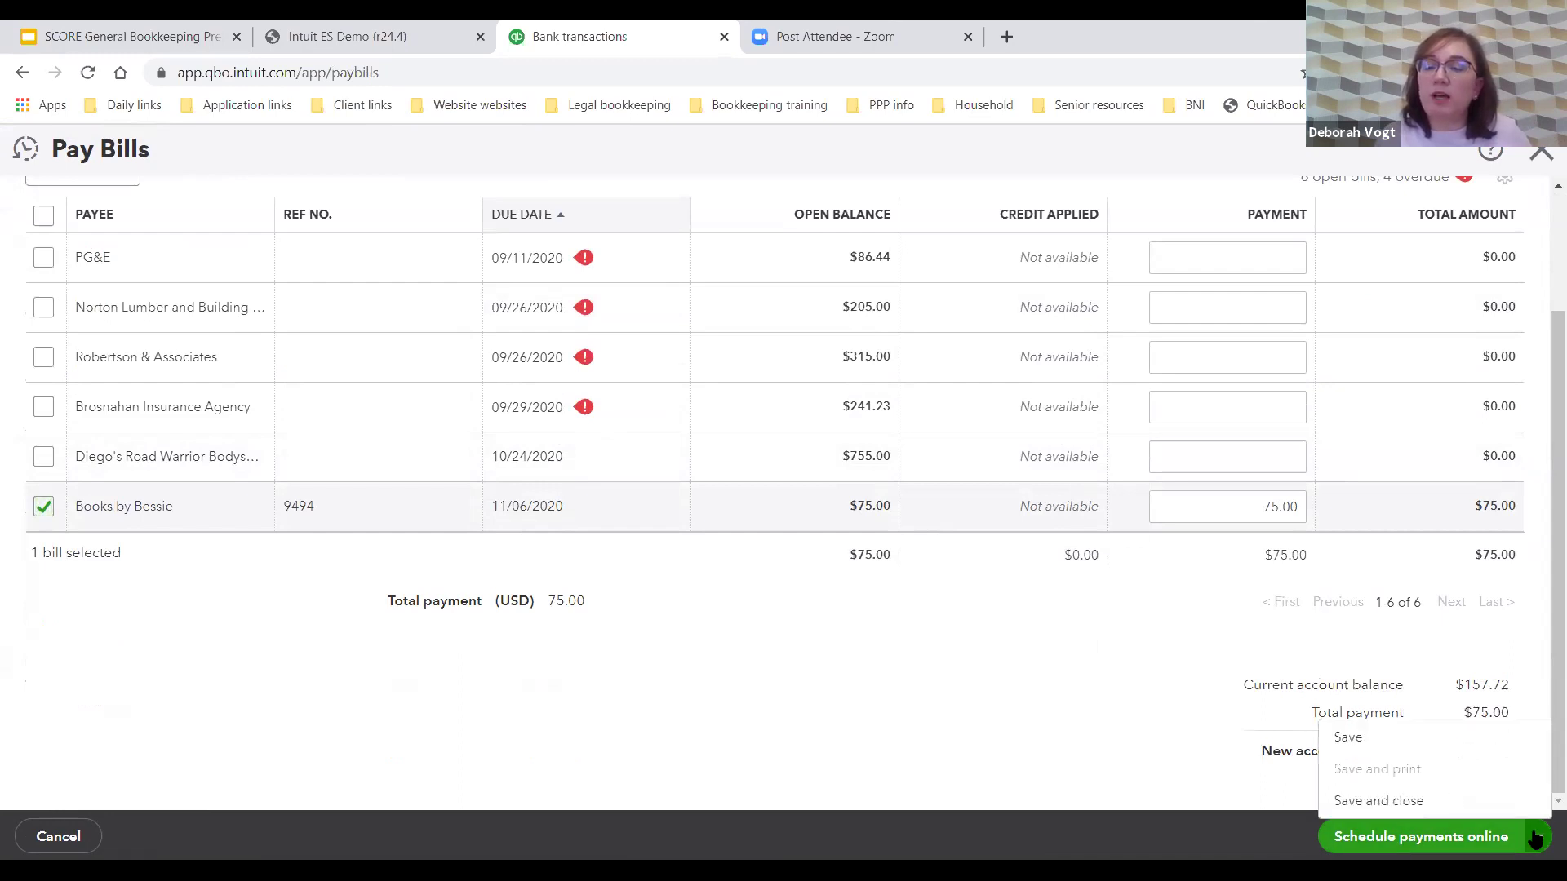
{"action": "left_click", "coordinate": [1458, 803]}
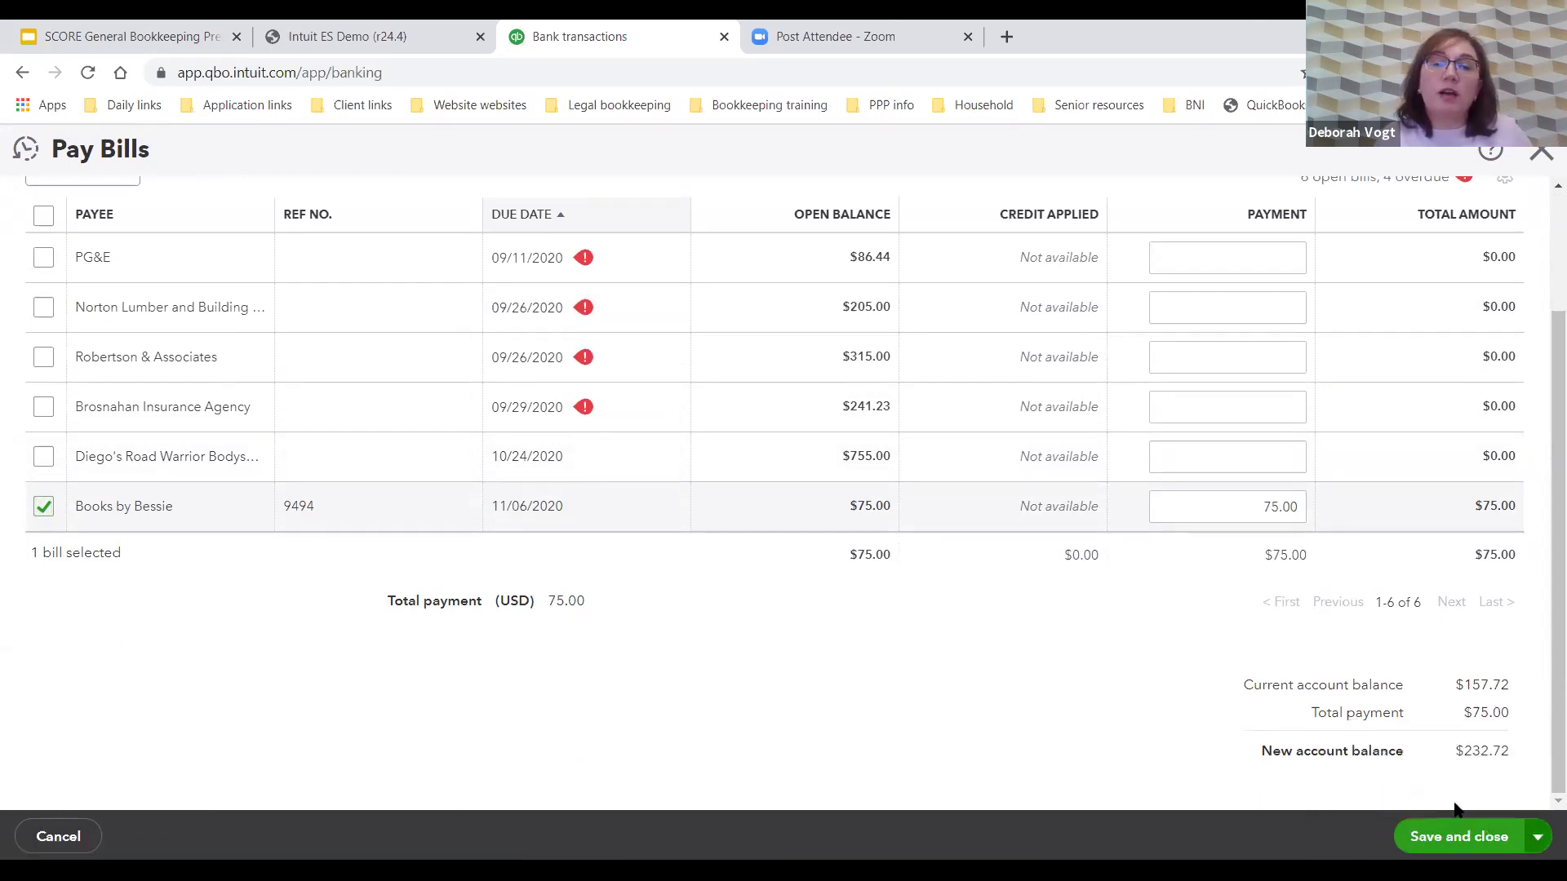
Open the Checking bank register, dismiss the register basics tip and review the listed transactions
{"action": "scroll", "coordinate": [1208, 664], "scroll_direction": "down", "scroll_amount": 1}
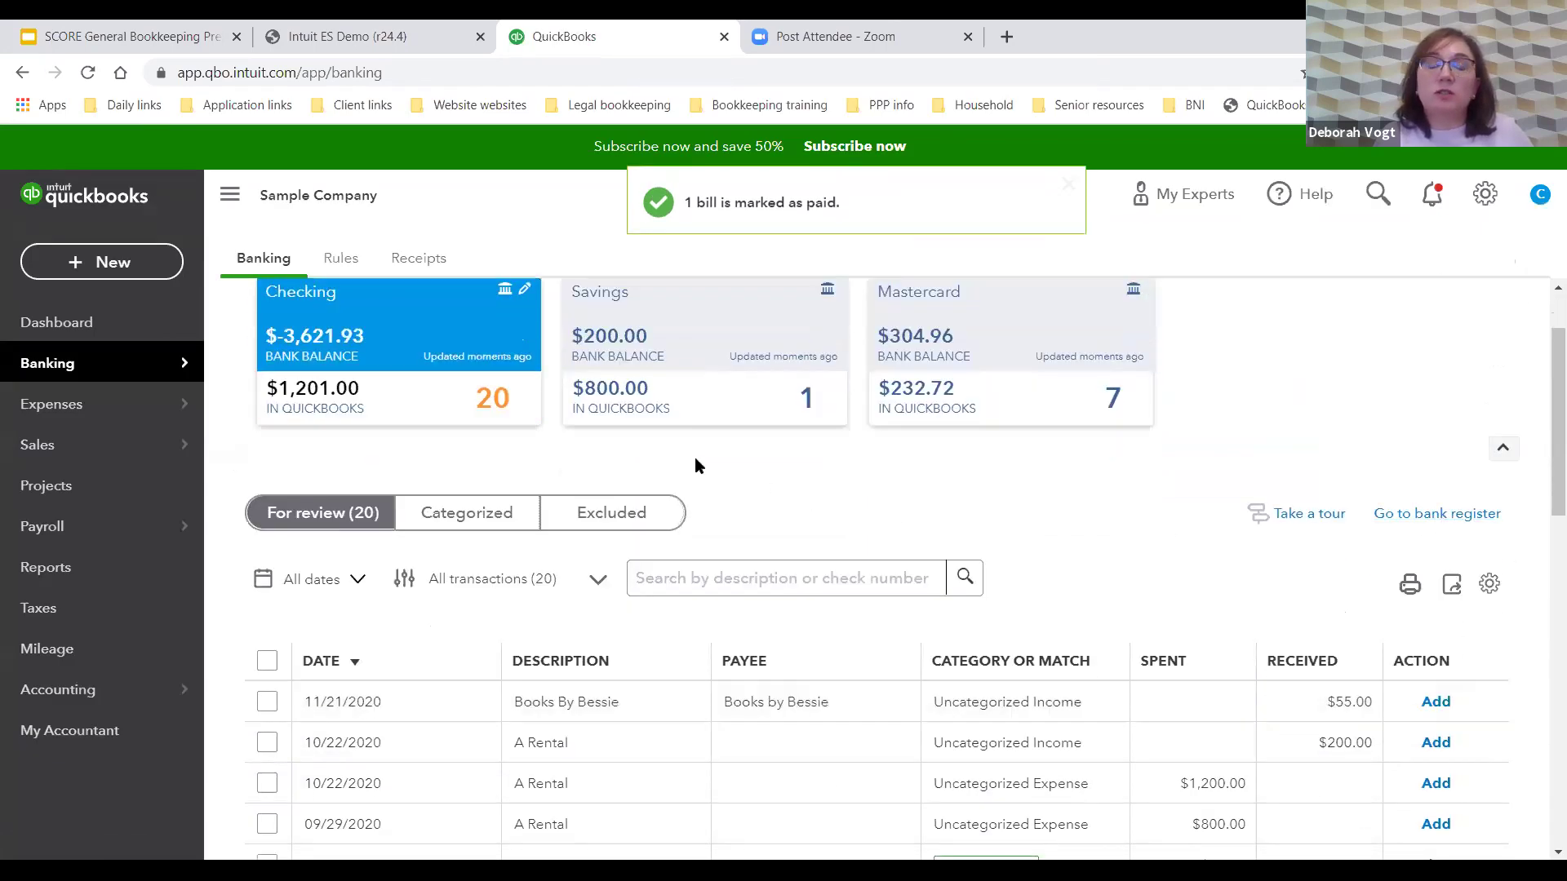
{"action": "scroll", "coordinate": [579, 458], "scroll_direction": "up", "scroll_amount": 1}
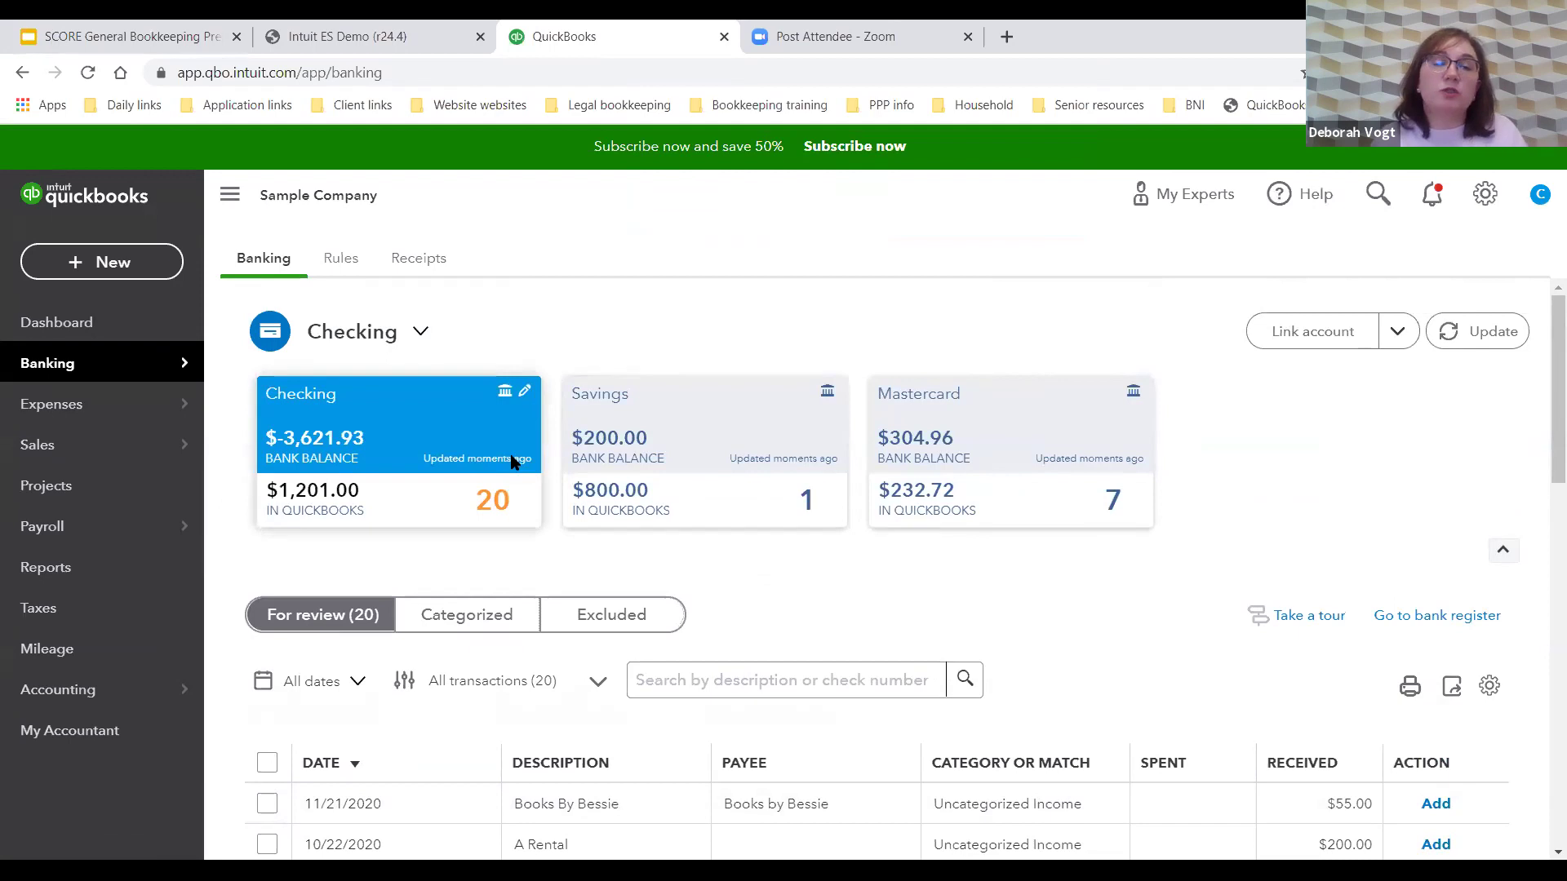
{"action": "left_click", "coordinate": [1467, 616]}
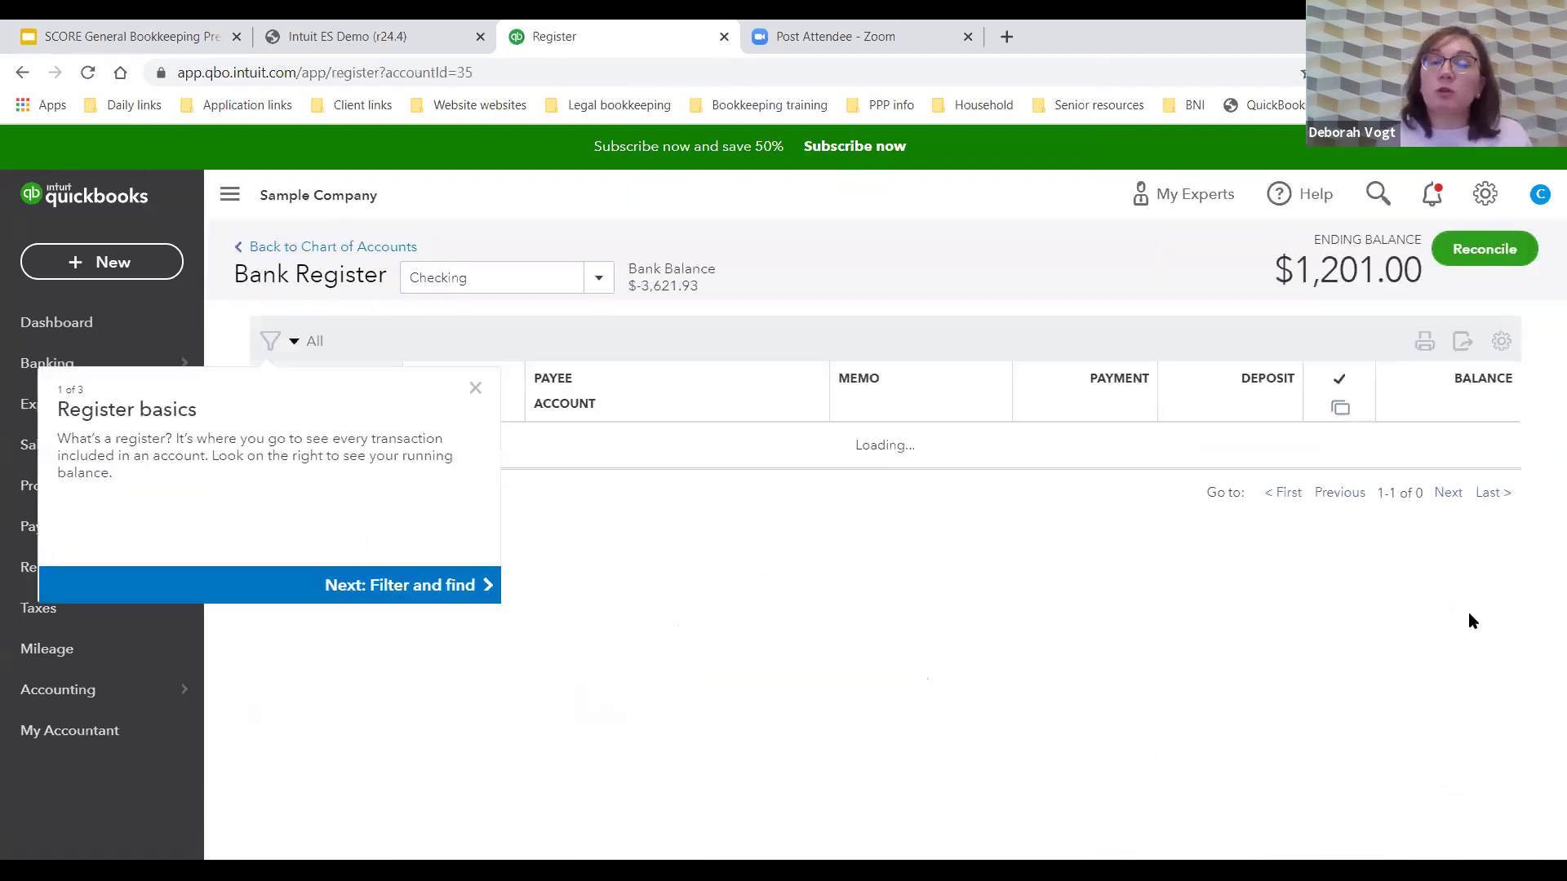
{"action": "left_click", "coordinate": [475, 435]}
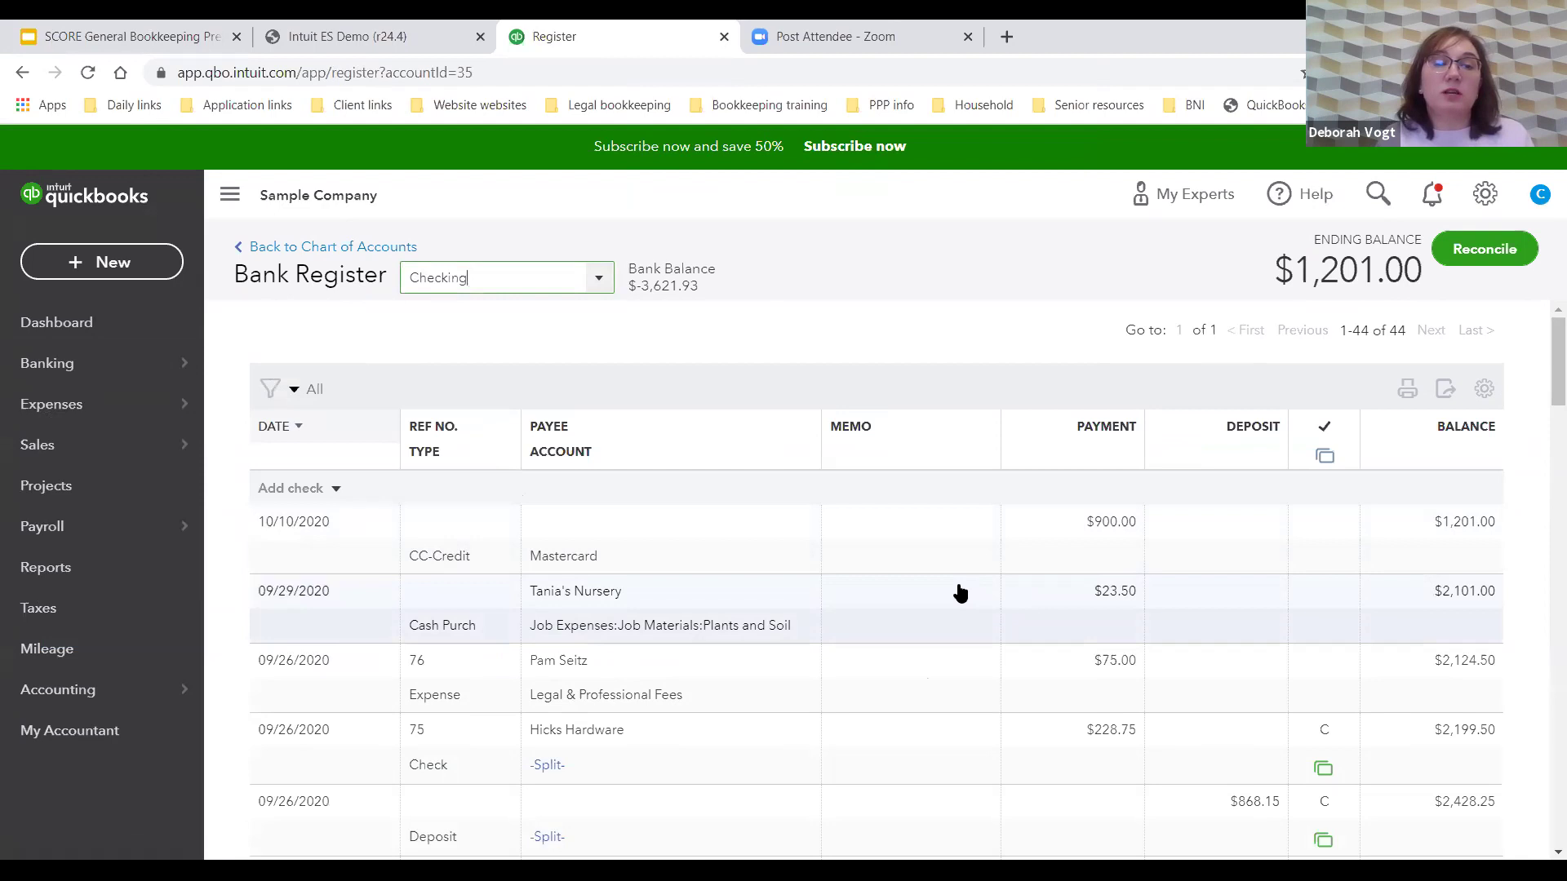
{"action": "scroll", "coordinate": [960, 594], "scroll_direction": "down", "scroll_amount": 8}
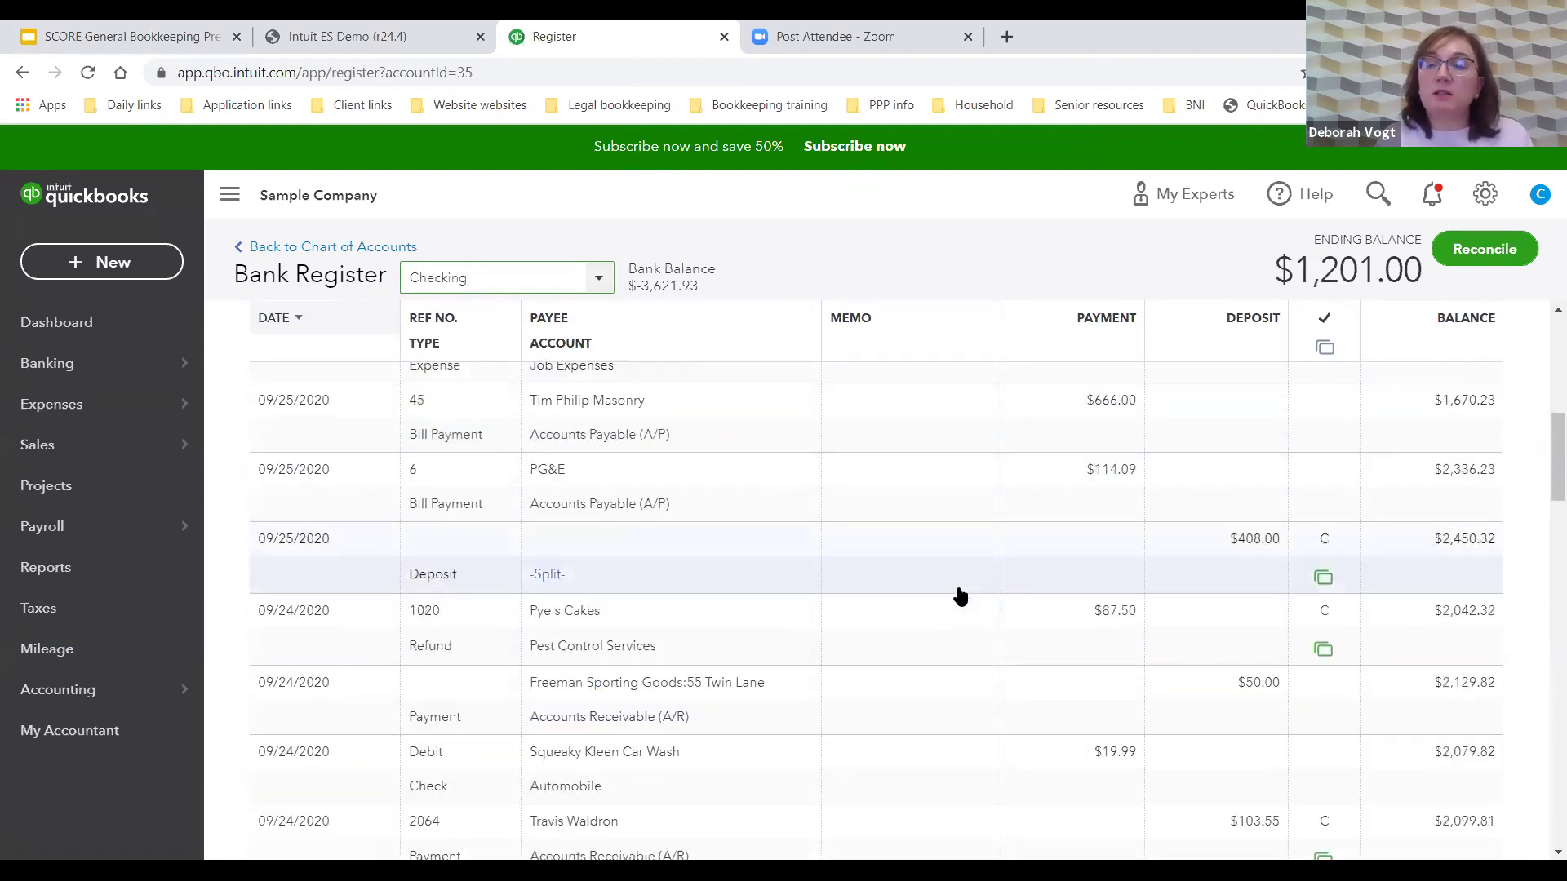
{"action": "scroll", "coordinate": [959, 594], "scroll_direction": "down", "scroll_amount": 7}
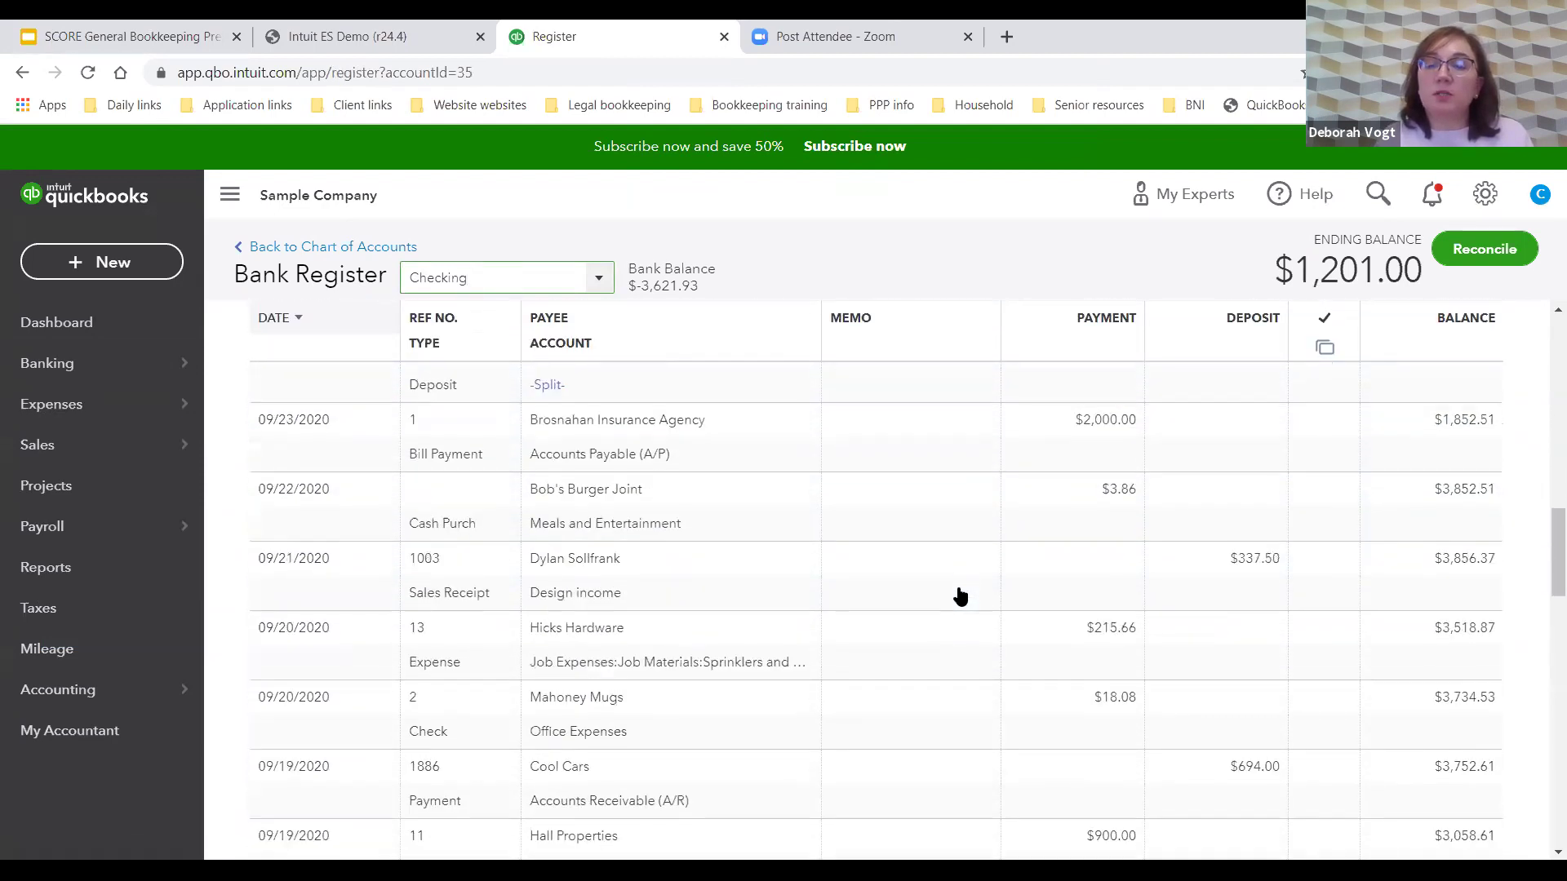
{"action": "scroll", "coordinate": [959, 596], "scroll_direction": "down", "scroll_amount": 4}
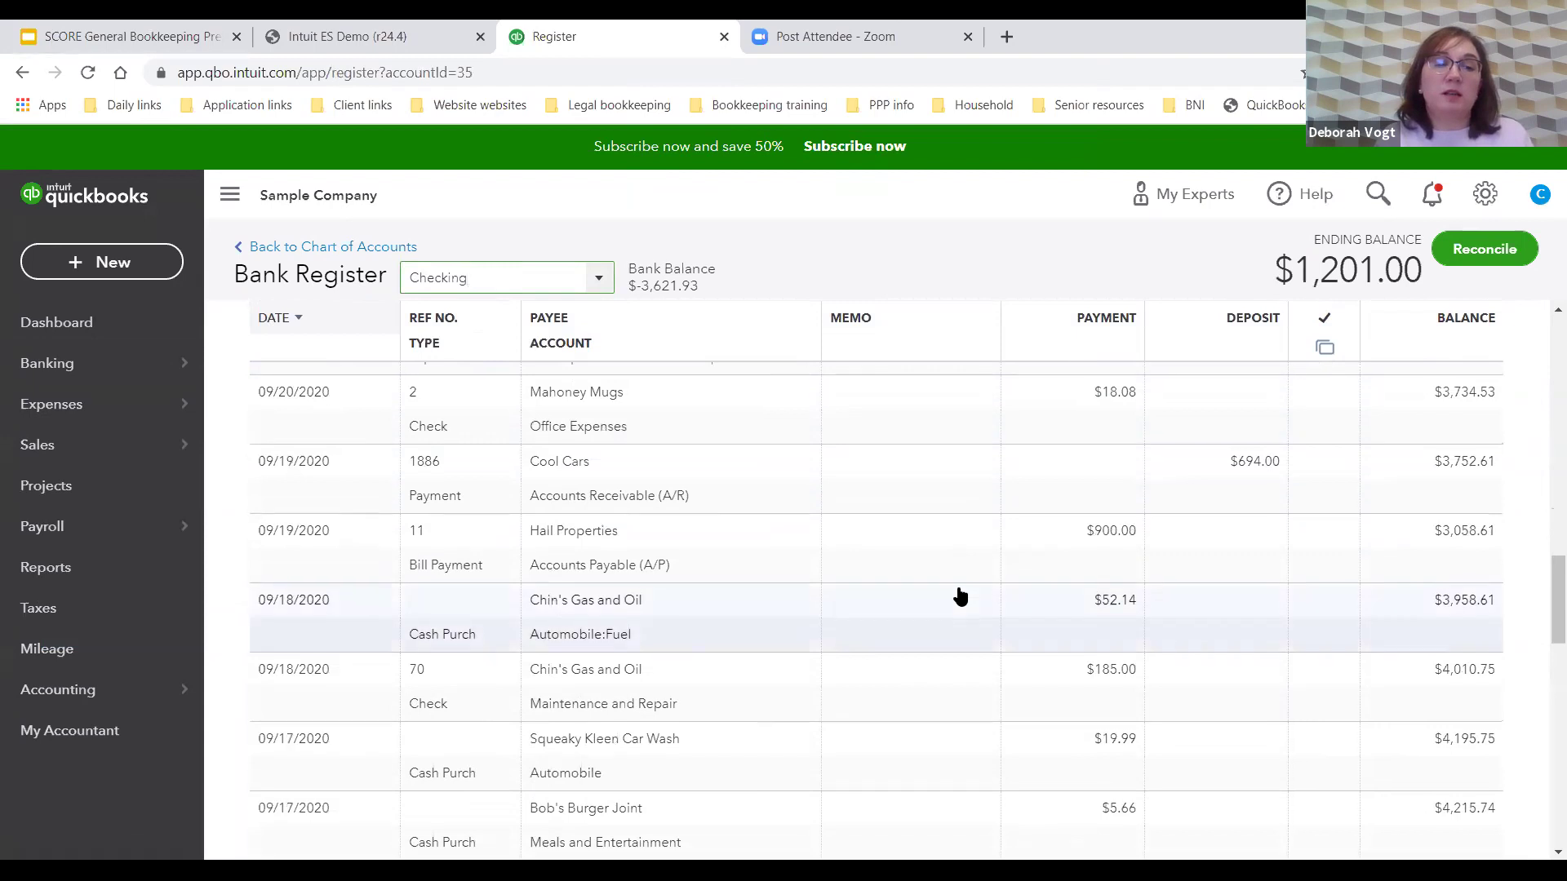
{"action": "scroll", "coordinate": [959, 597], "scroll_direction": "up", "scroll_amount": 15}
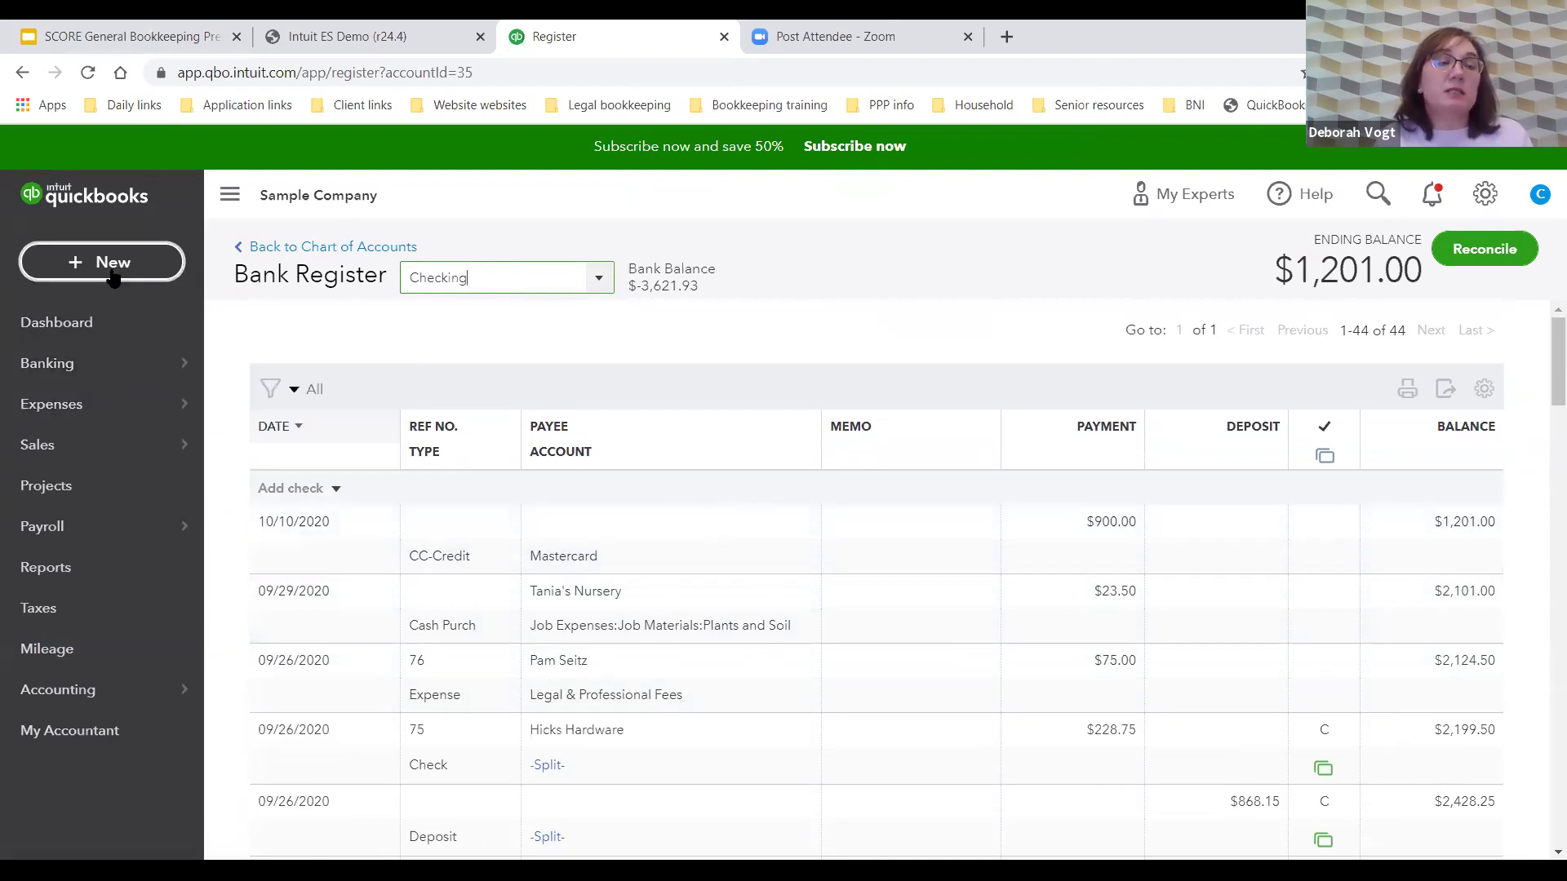
View the expense transactions list and go on to the vendor list
{"action": "mouse_move", "coordinate": [90, 408]}
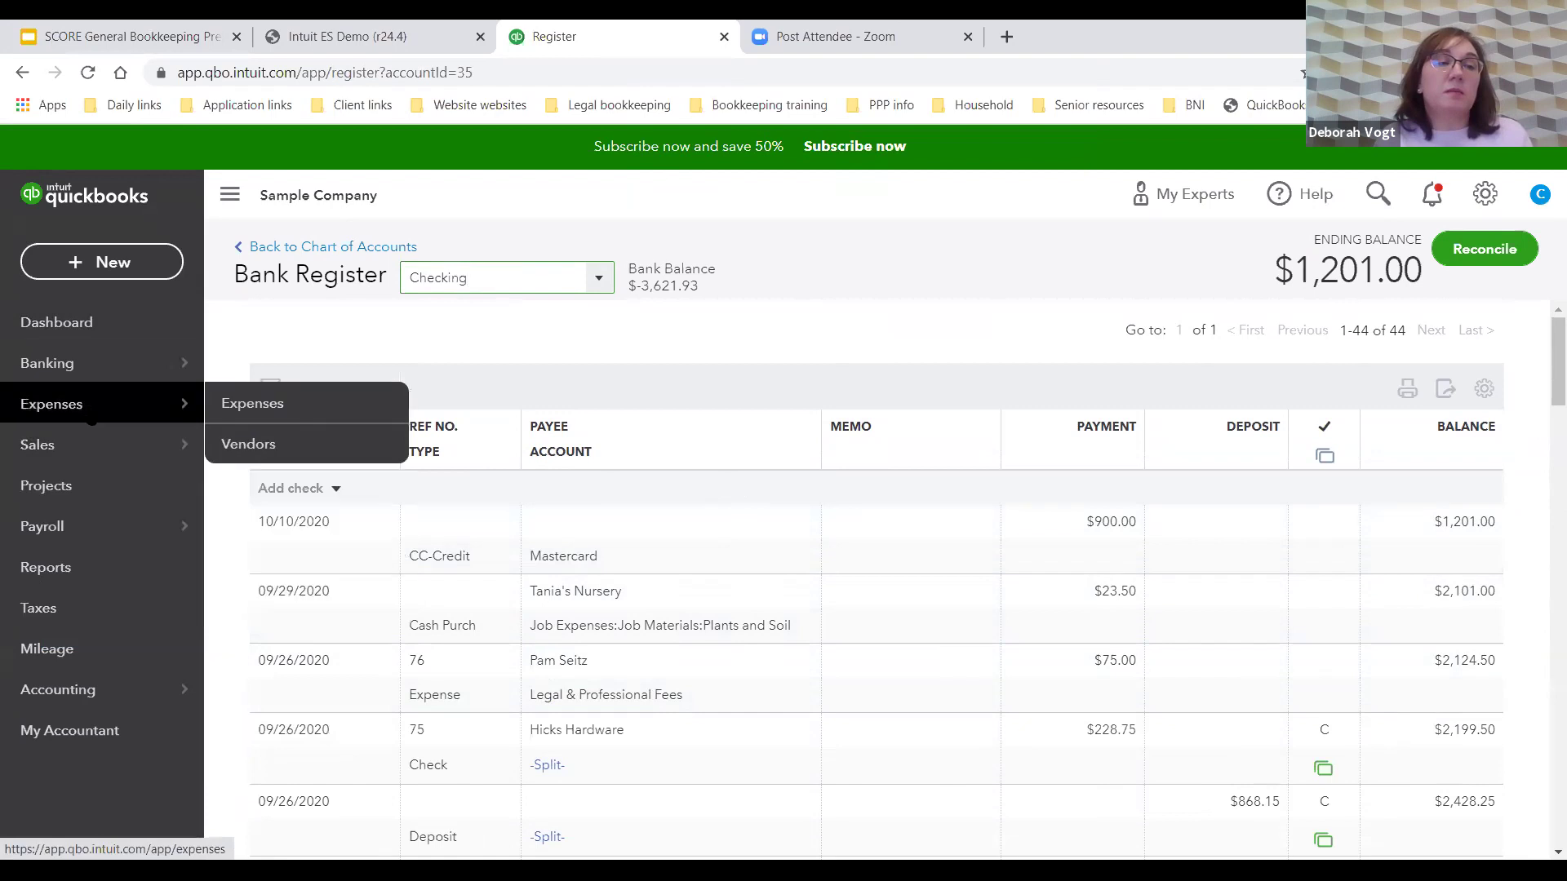
{"action": "left_click", "coordinate": [306, 402]}
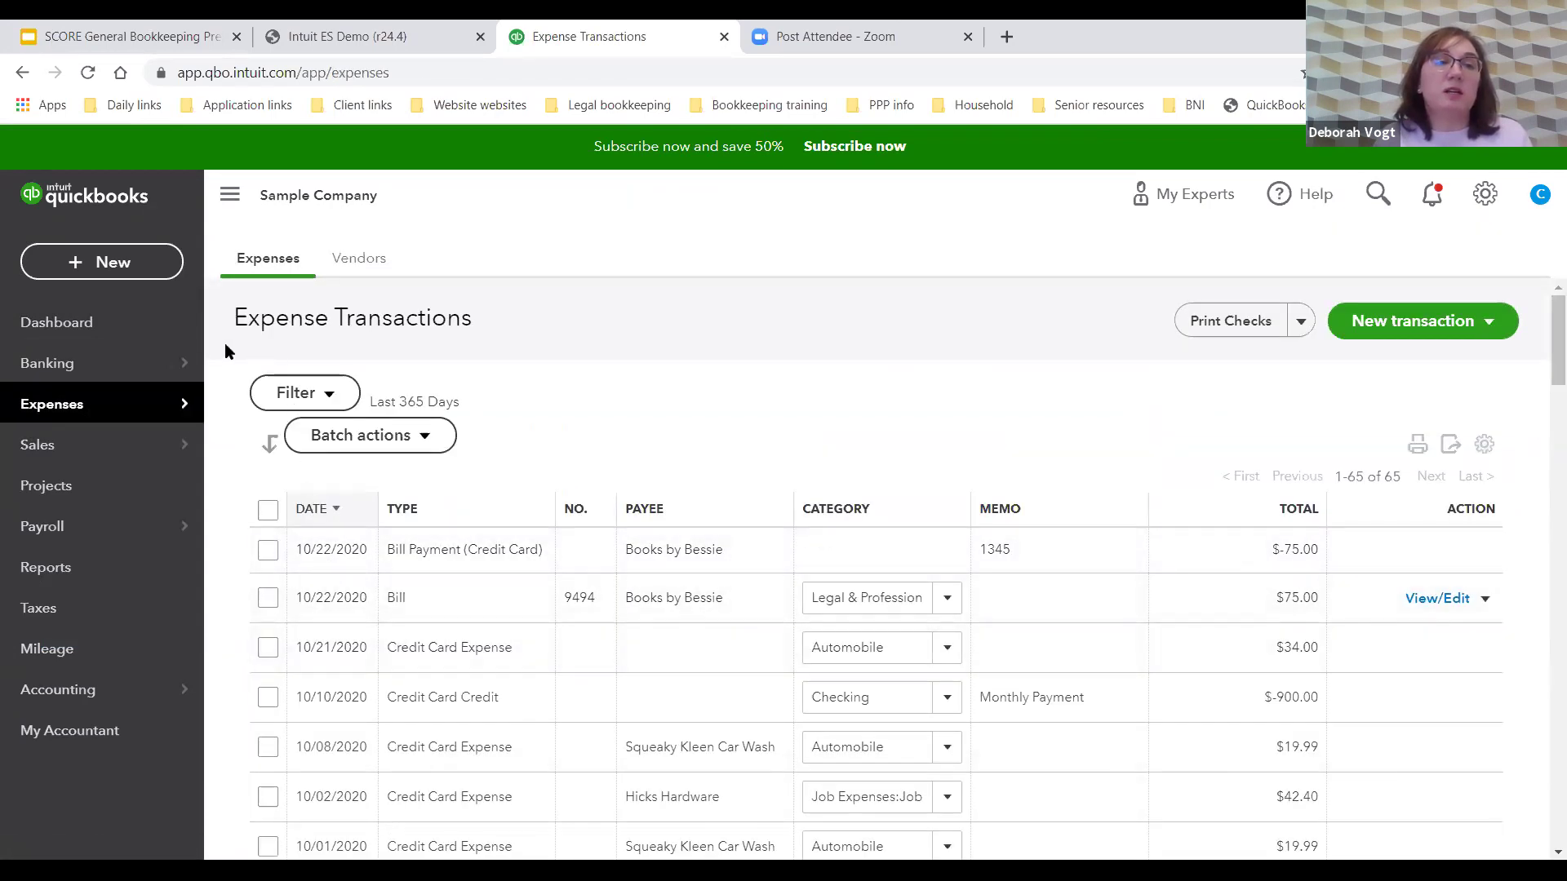
{"action": "mouse_move", "coordinate": [192, 405]}
{"action": "left_click", "coordinate": [262, 443]}
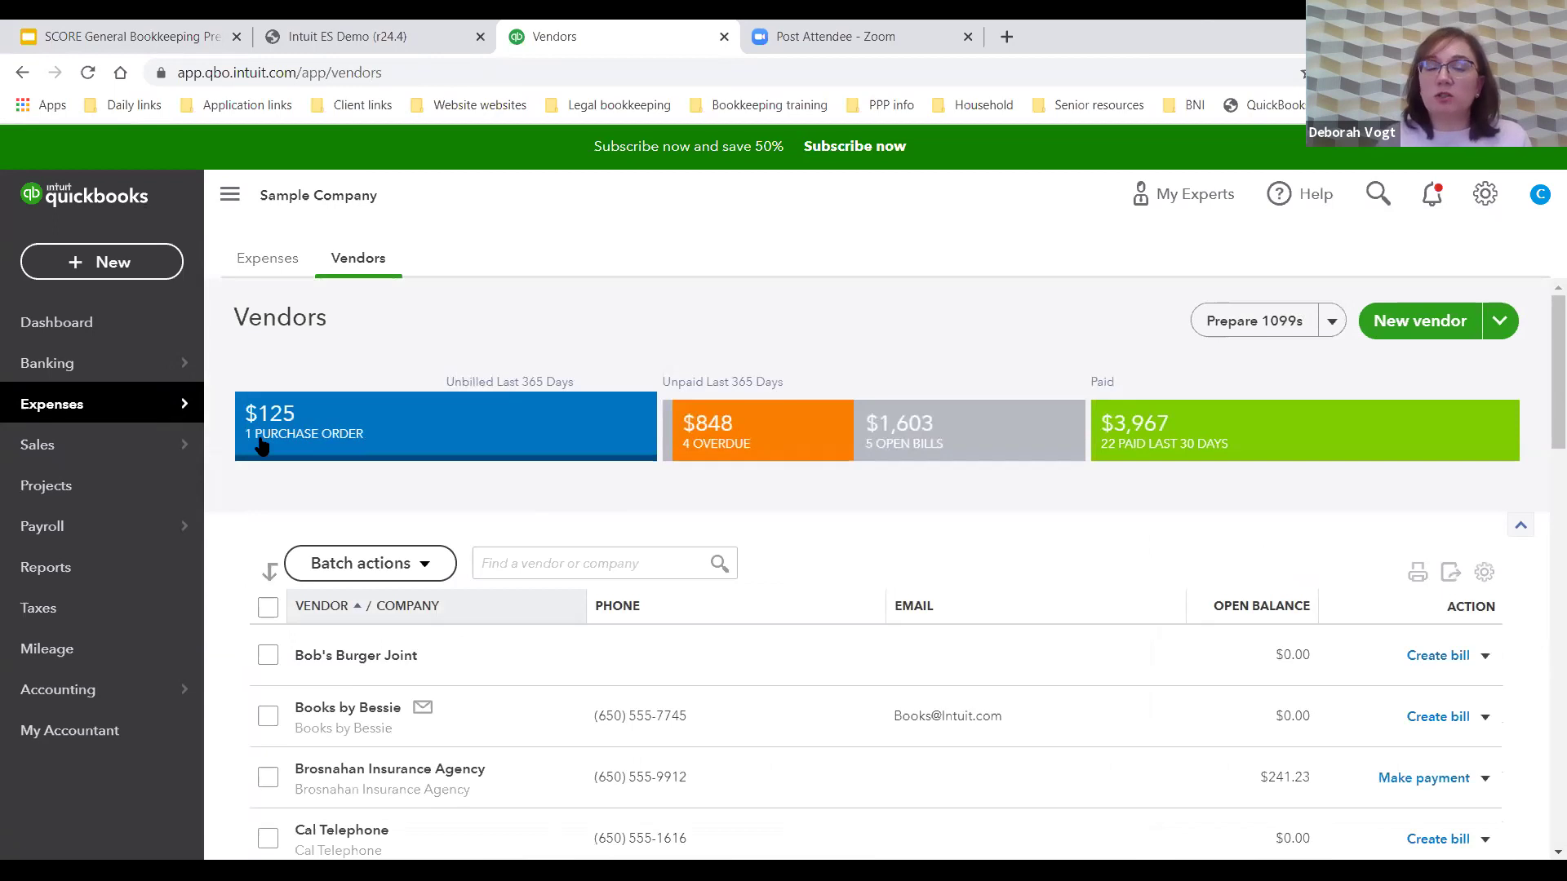
{"action": "scroll", "coordinate": [750, 625], "scroll_direction": "down", "scroll_amount": 3}
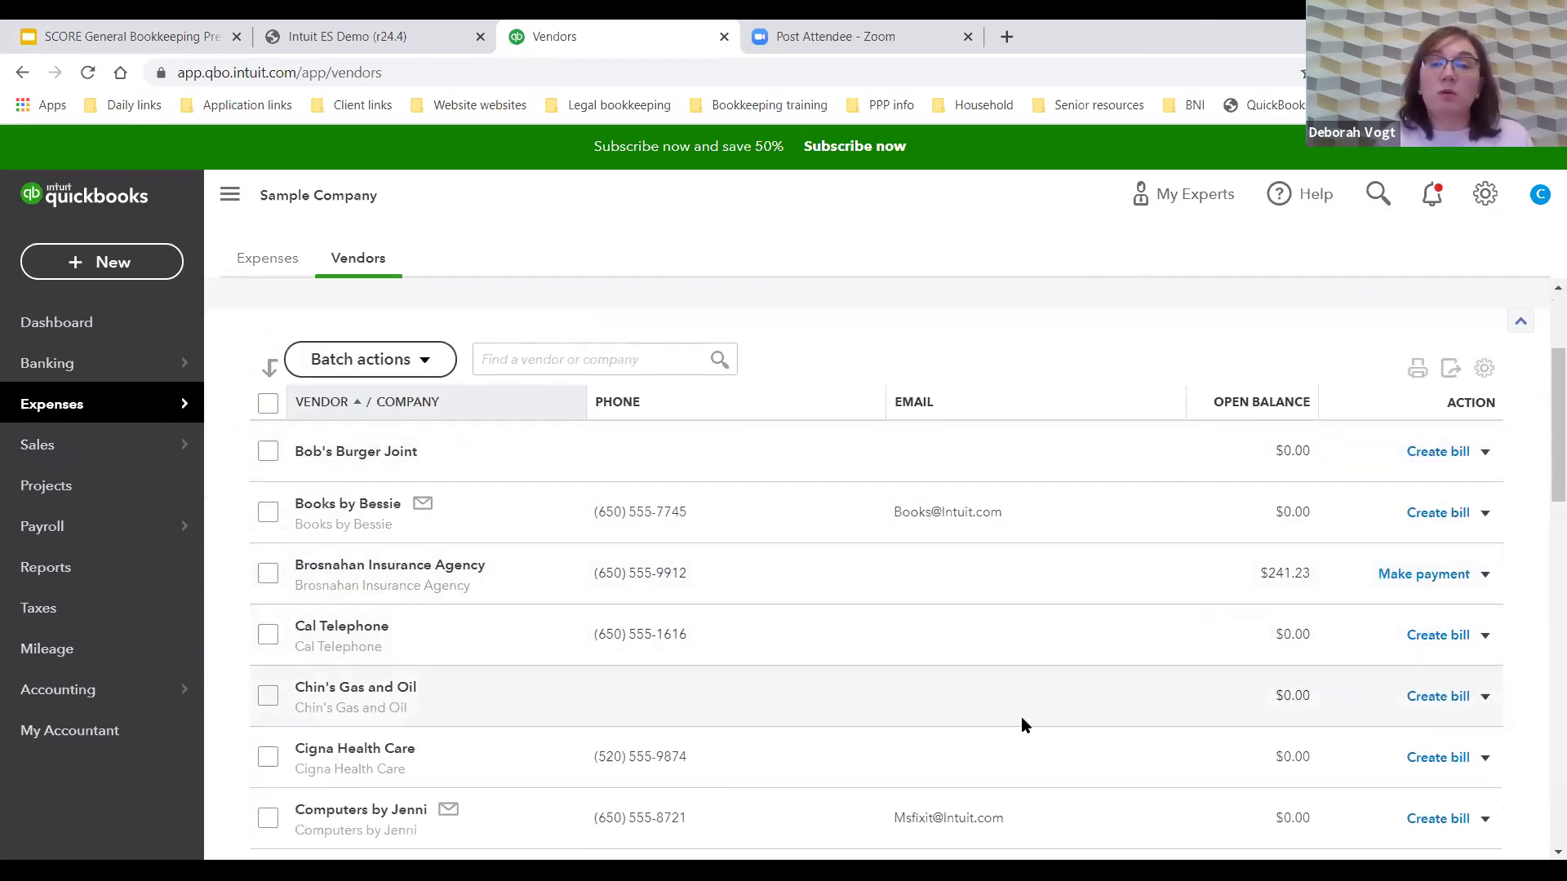
Open the Books by Bessie vendor record, check the payment status of bill 9494 and close the bill
{"action": "left_click", "coordinate": [356, 502]}
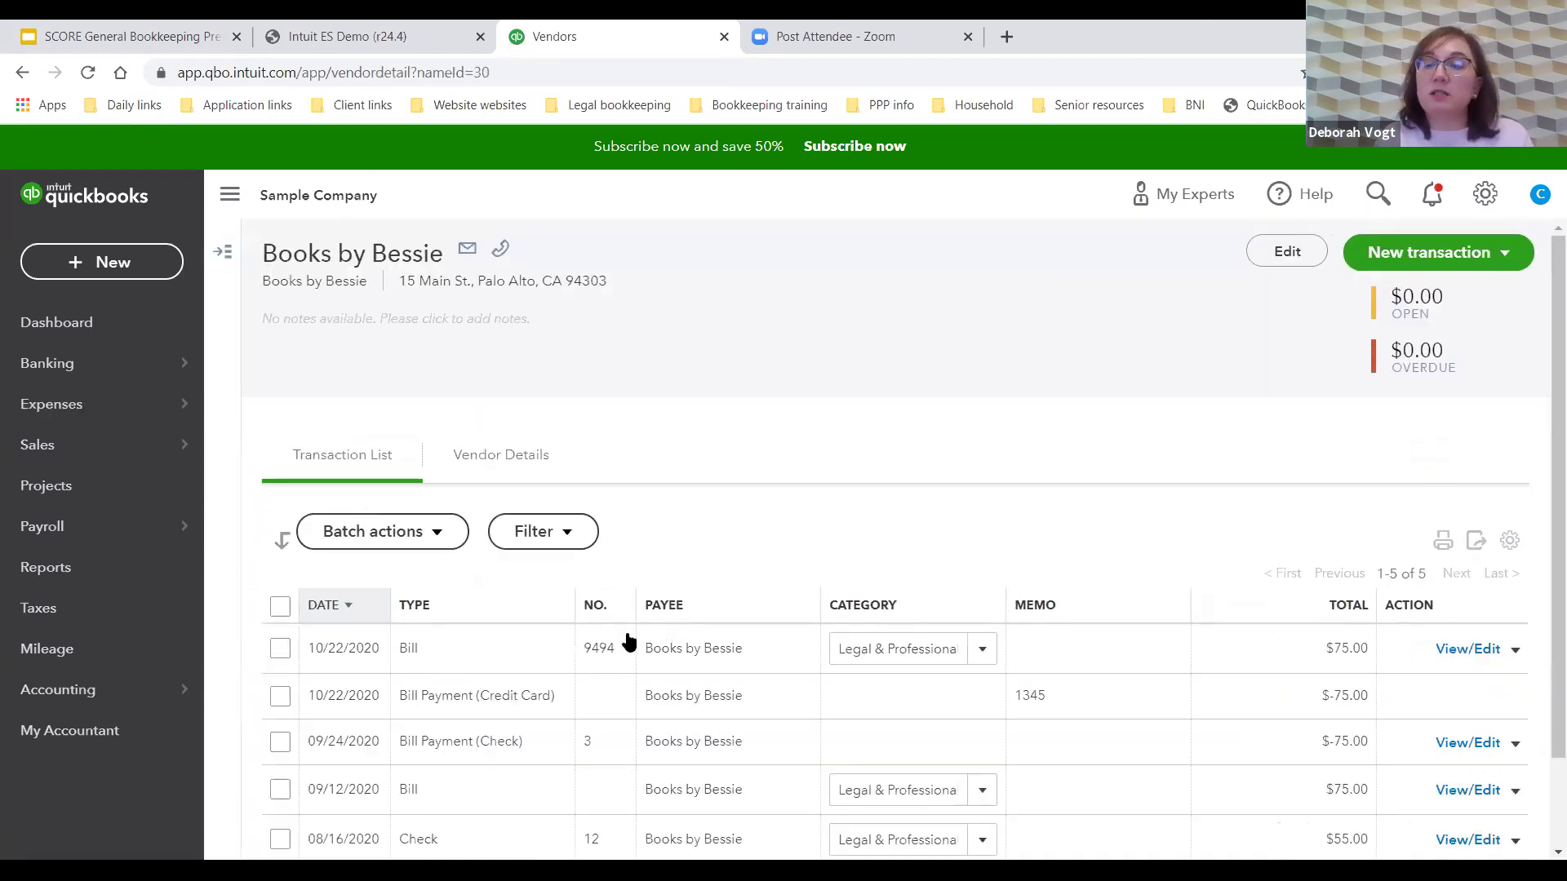
{"action": "left_click", "coordinate": [523, 649]}
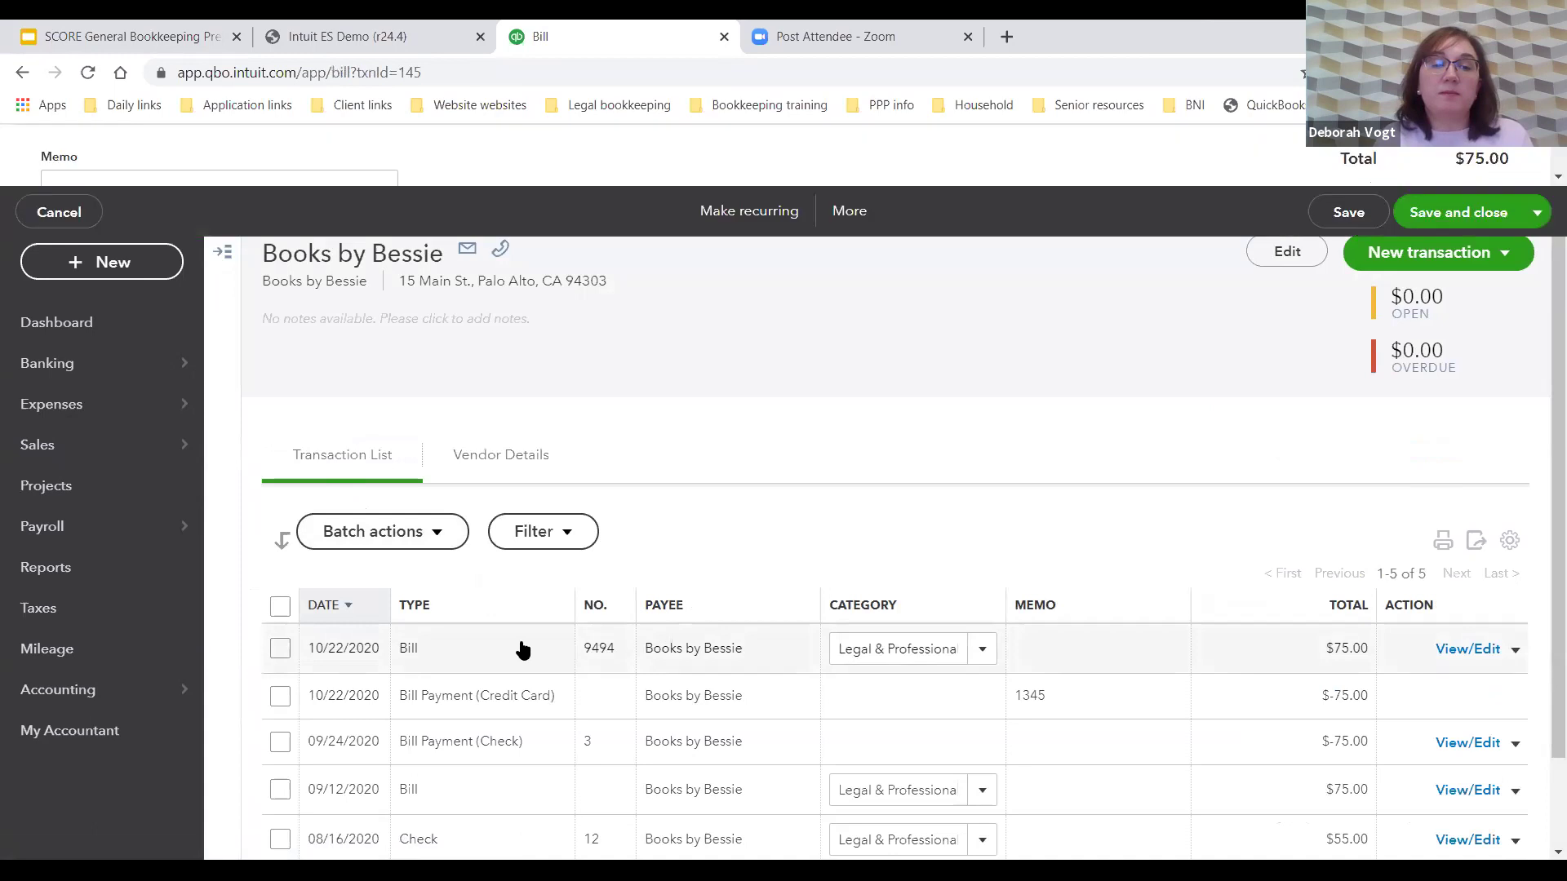
{"action": "scroll", "coordinate": [1188, 479], "scroll_direction": "down", "scroll_amount": 3}
{"action": "scroll", "coordinate": [1189, 479], "scroll_direction": "up", "scroll_amount": 3}
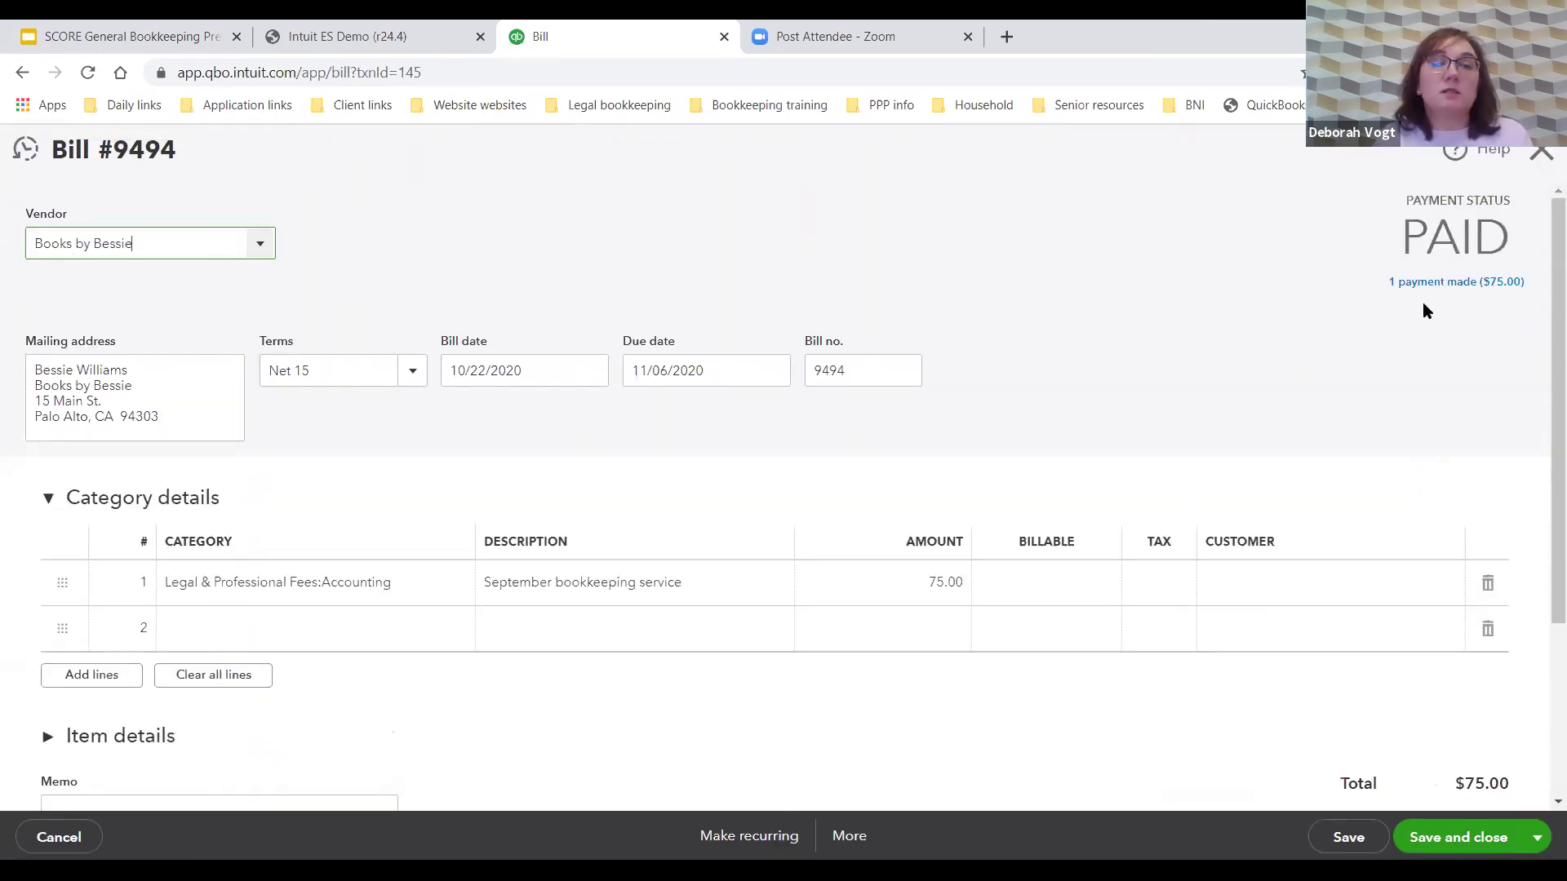
{"action": "left_click", "coordinate": [1537, 153]}
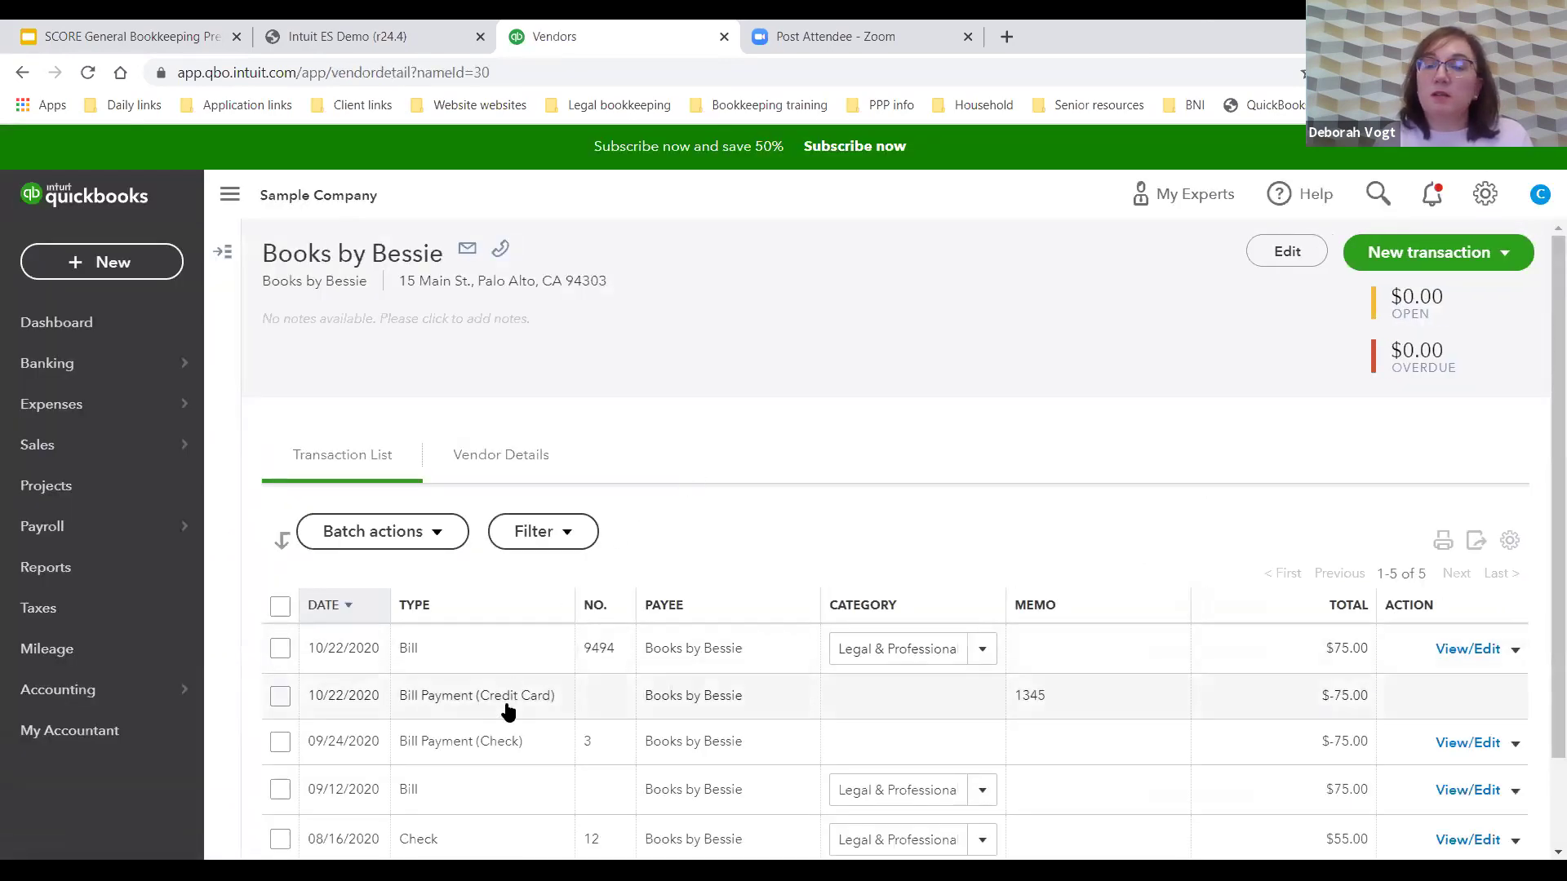
Open the 10/22/2020 credit card bill payment to Books by Bessie and change its payment account to Checking
{"action": "left_click", "coordinate": [507, 711]}
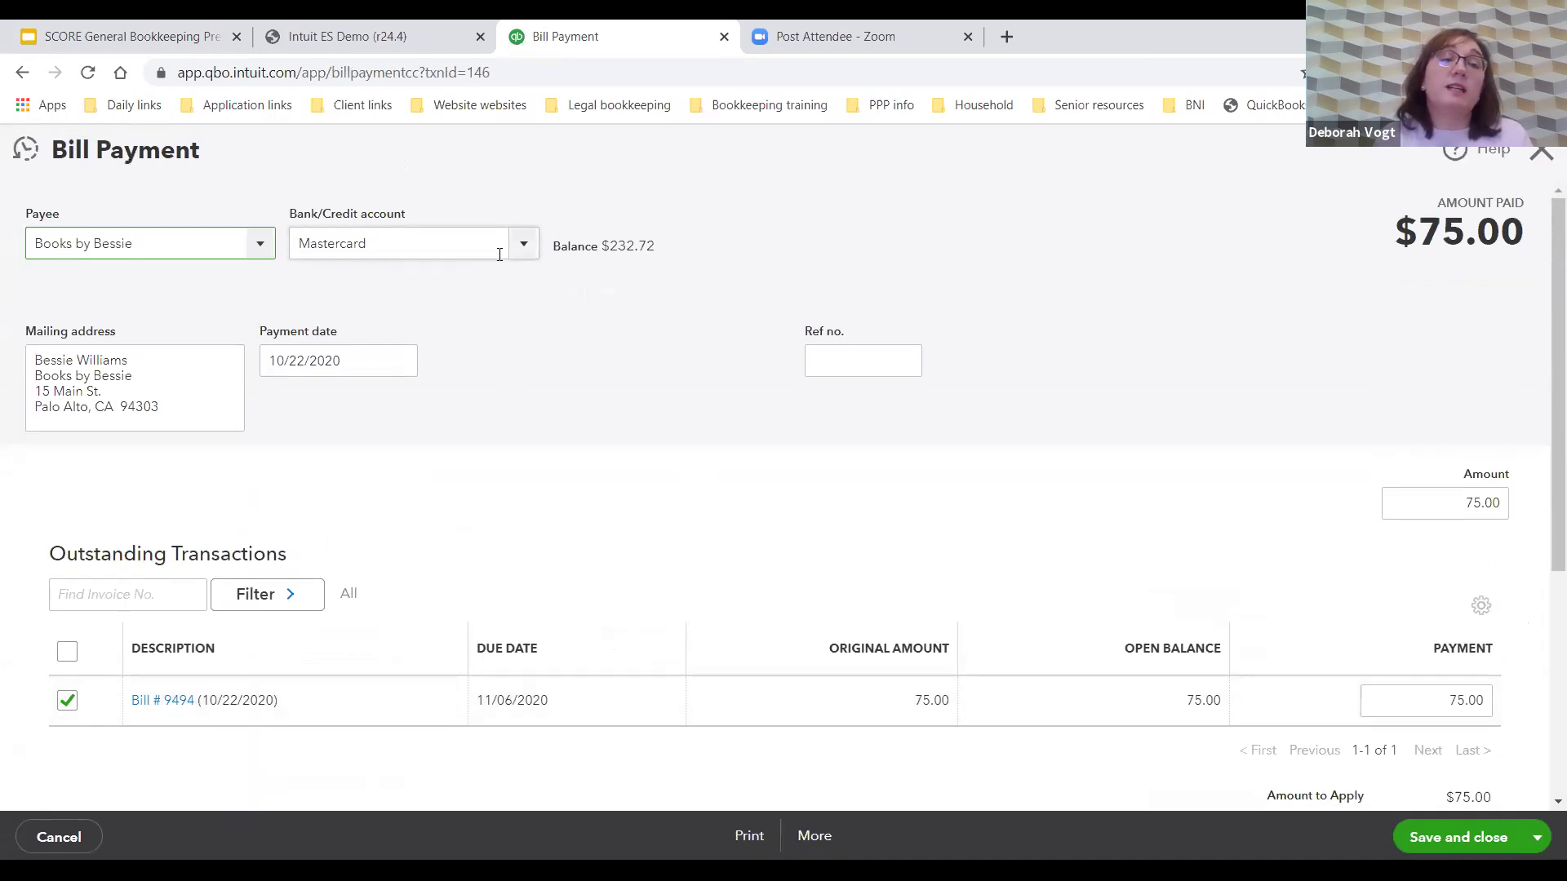
{"action": "left_click", "coordinate": [523, 247]}
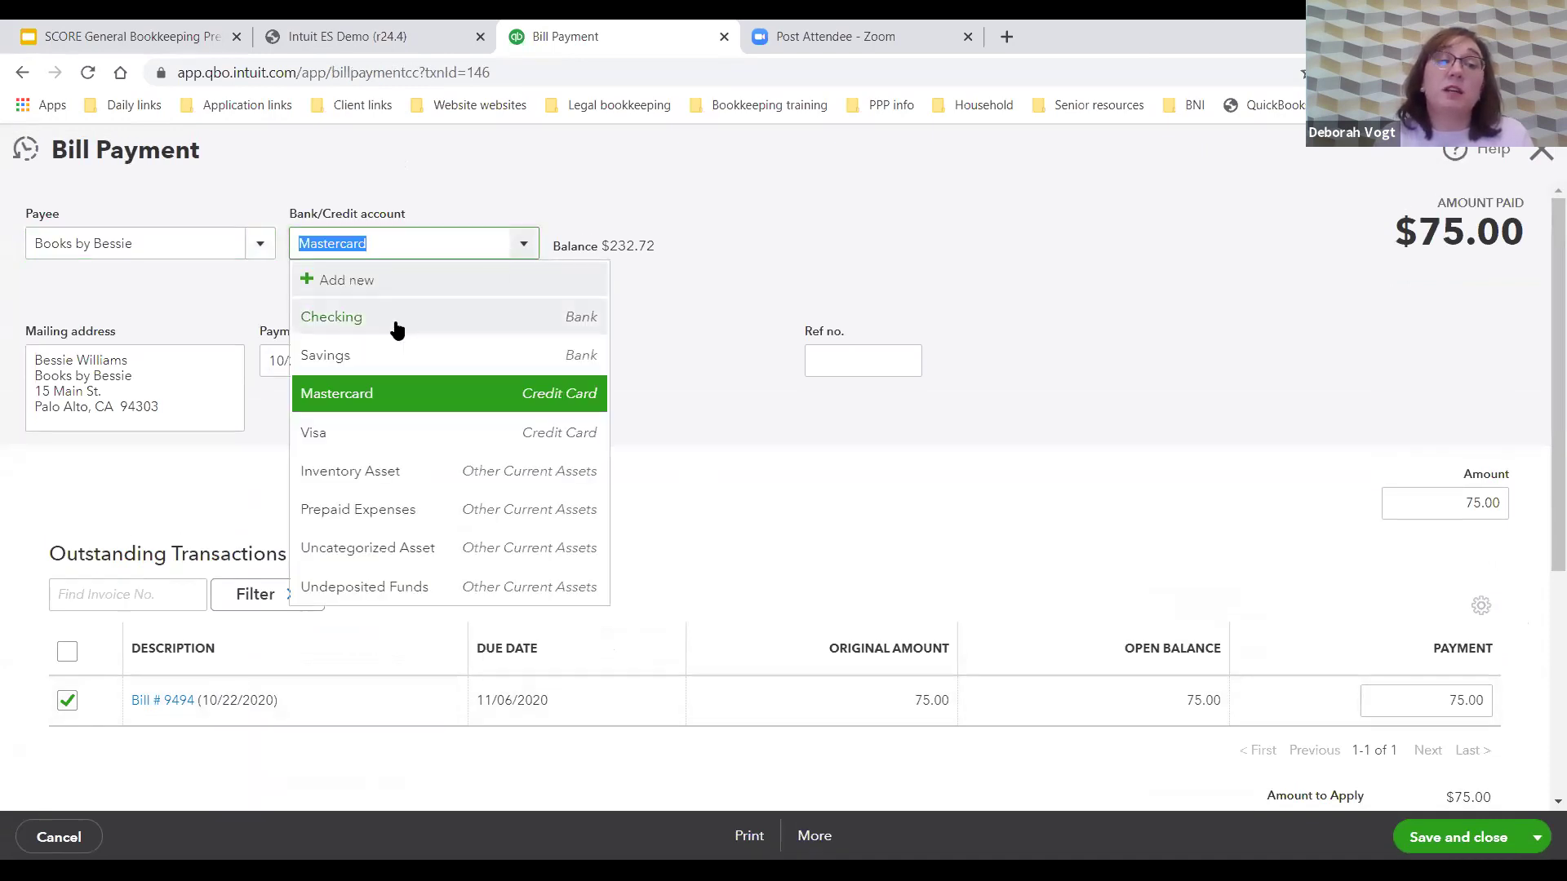
{"action": "left_click", "coordinate": [395, 320]}
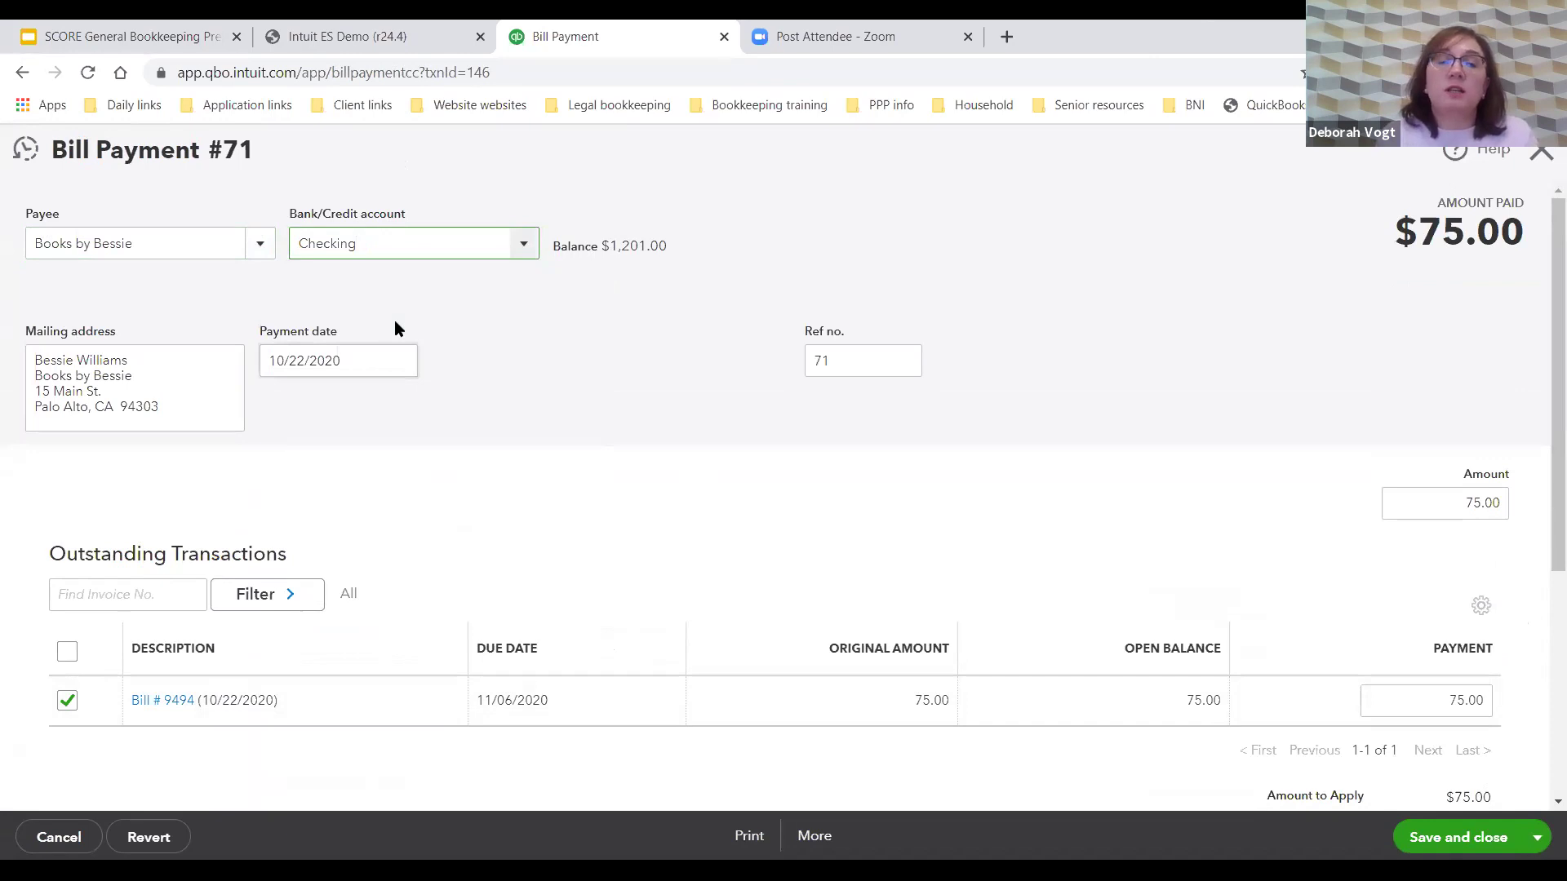
Save and close the edited bill payment, open the Checking bank register and dismiss the register basics tip
{"action": "left_click", "coordinate": [1426, 837]}
{"action": "left_click", "coordinate": [982, 550]}
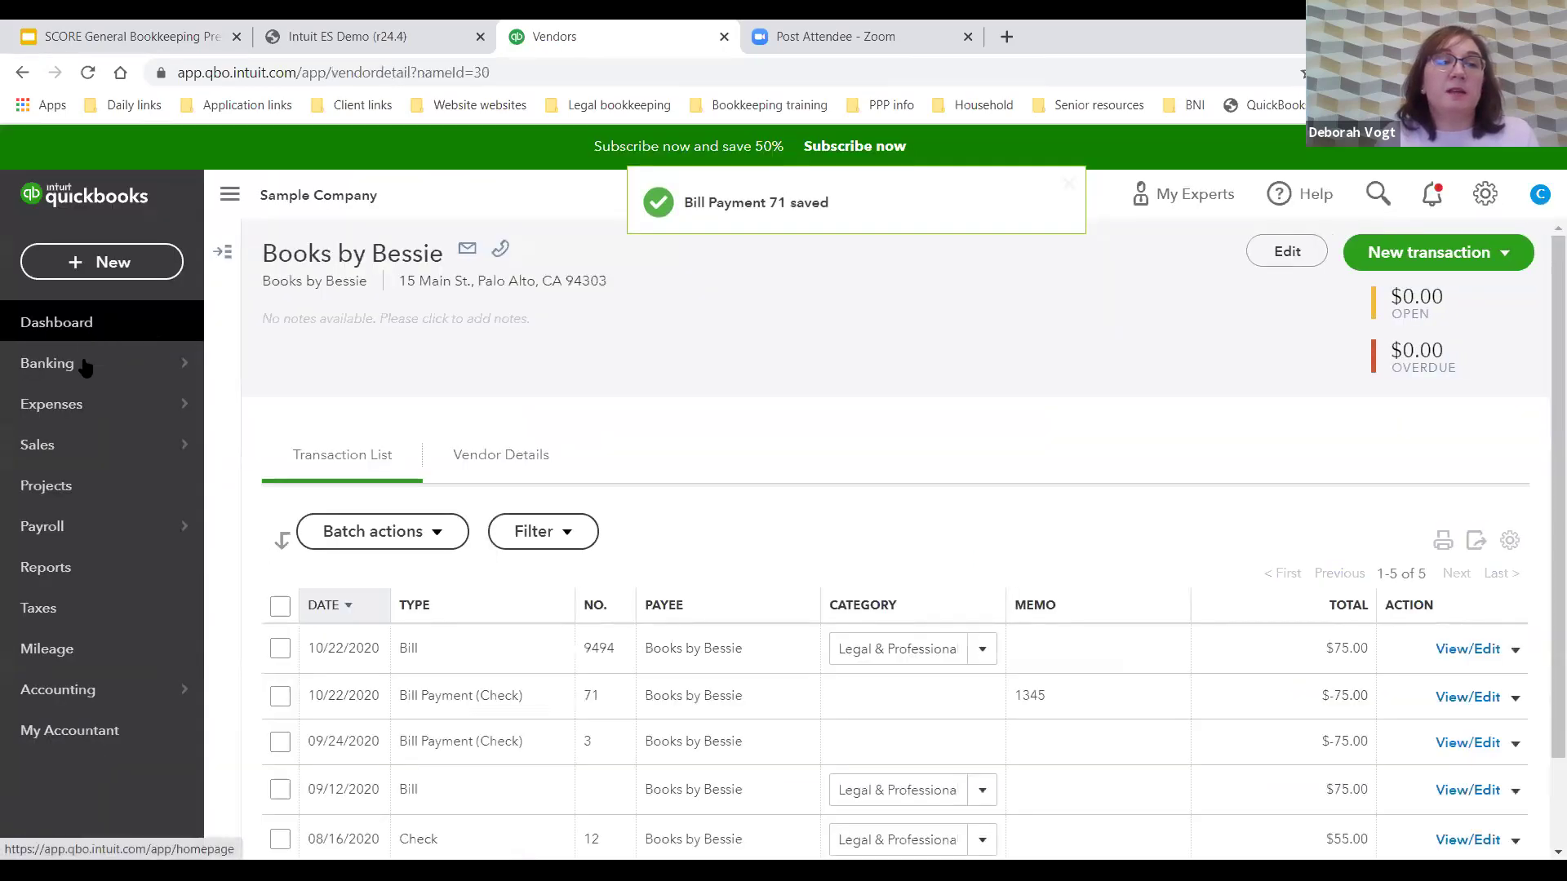
{"action": "left_click", "coordinate": [82, 376]}
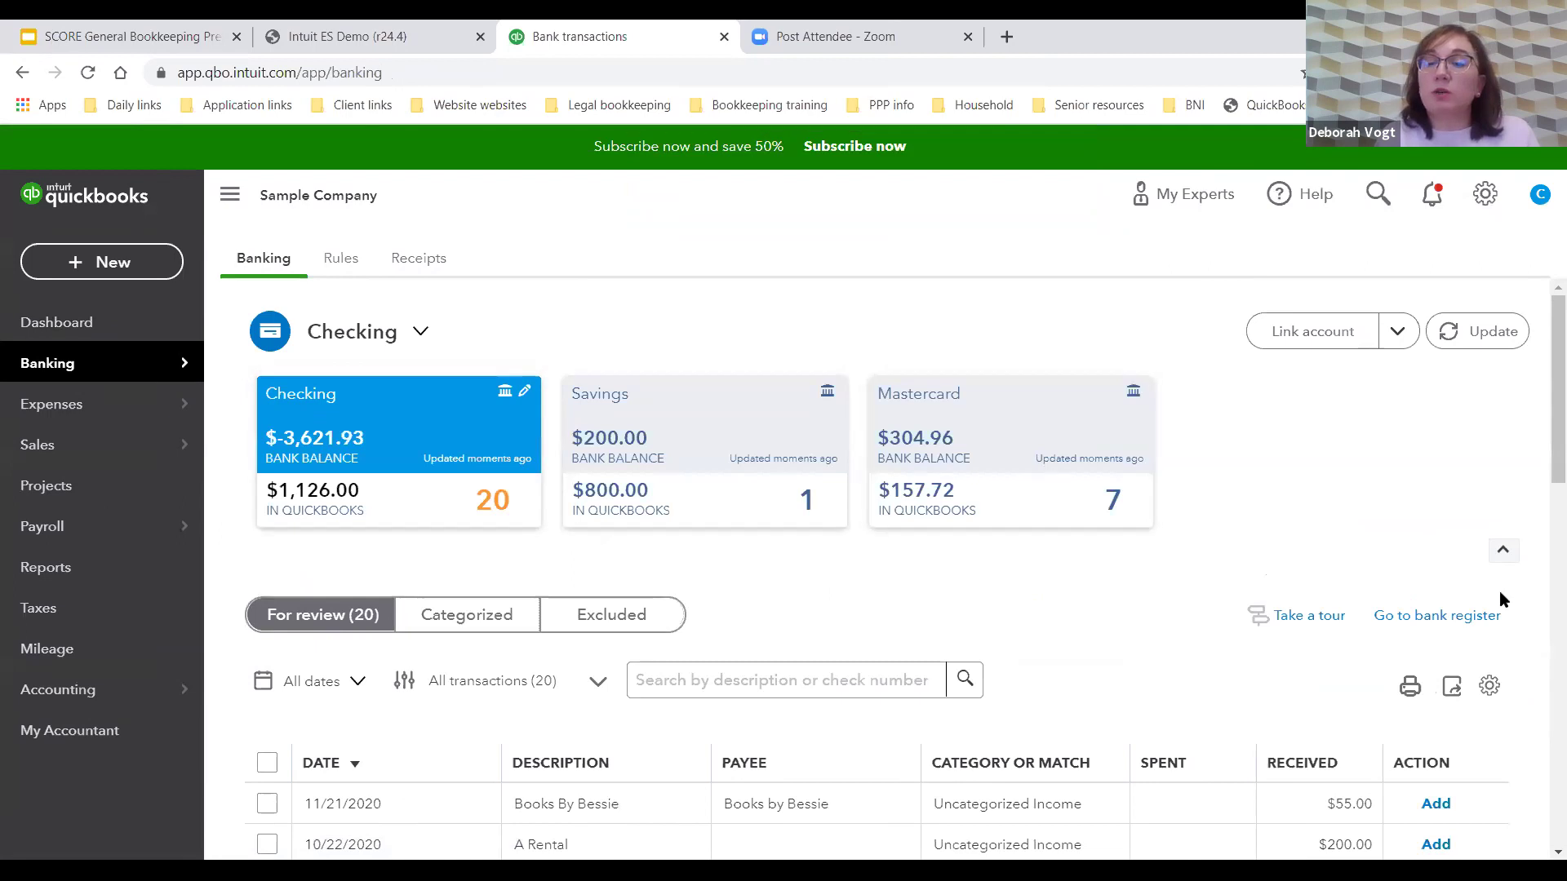
{"action": "left_click", "coordinate": [1437, 615]}
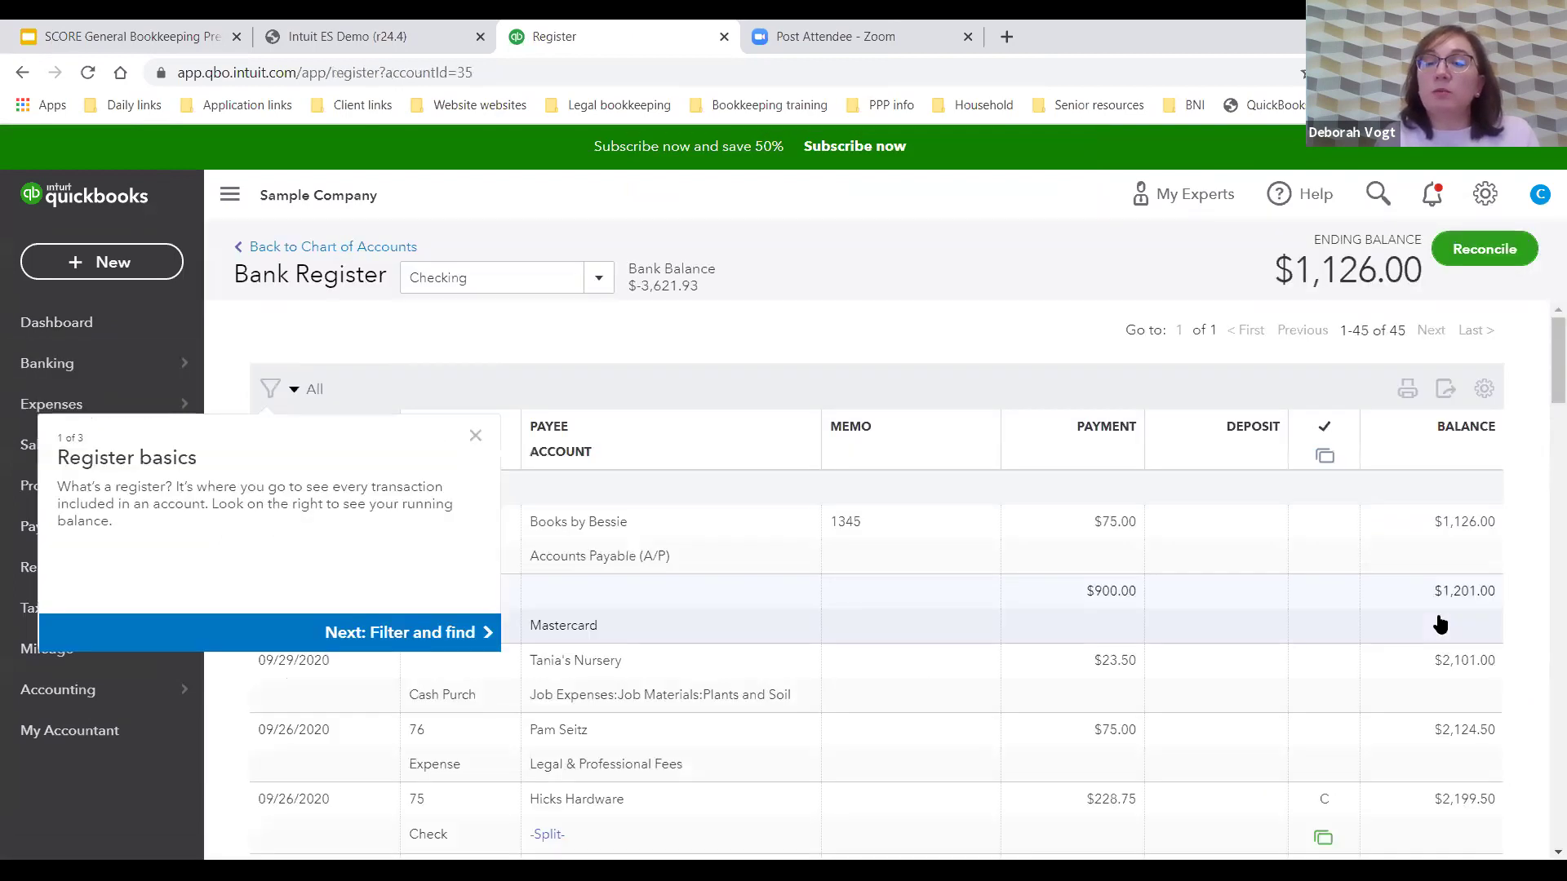
{"action": "left_click", "coordinate": [474, 438]}
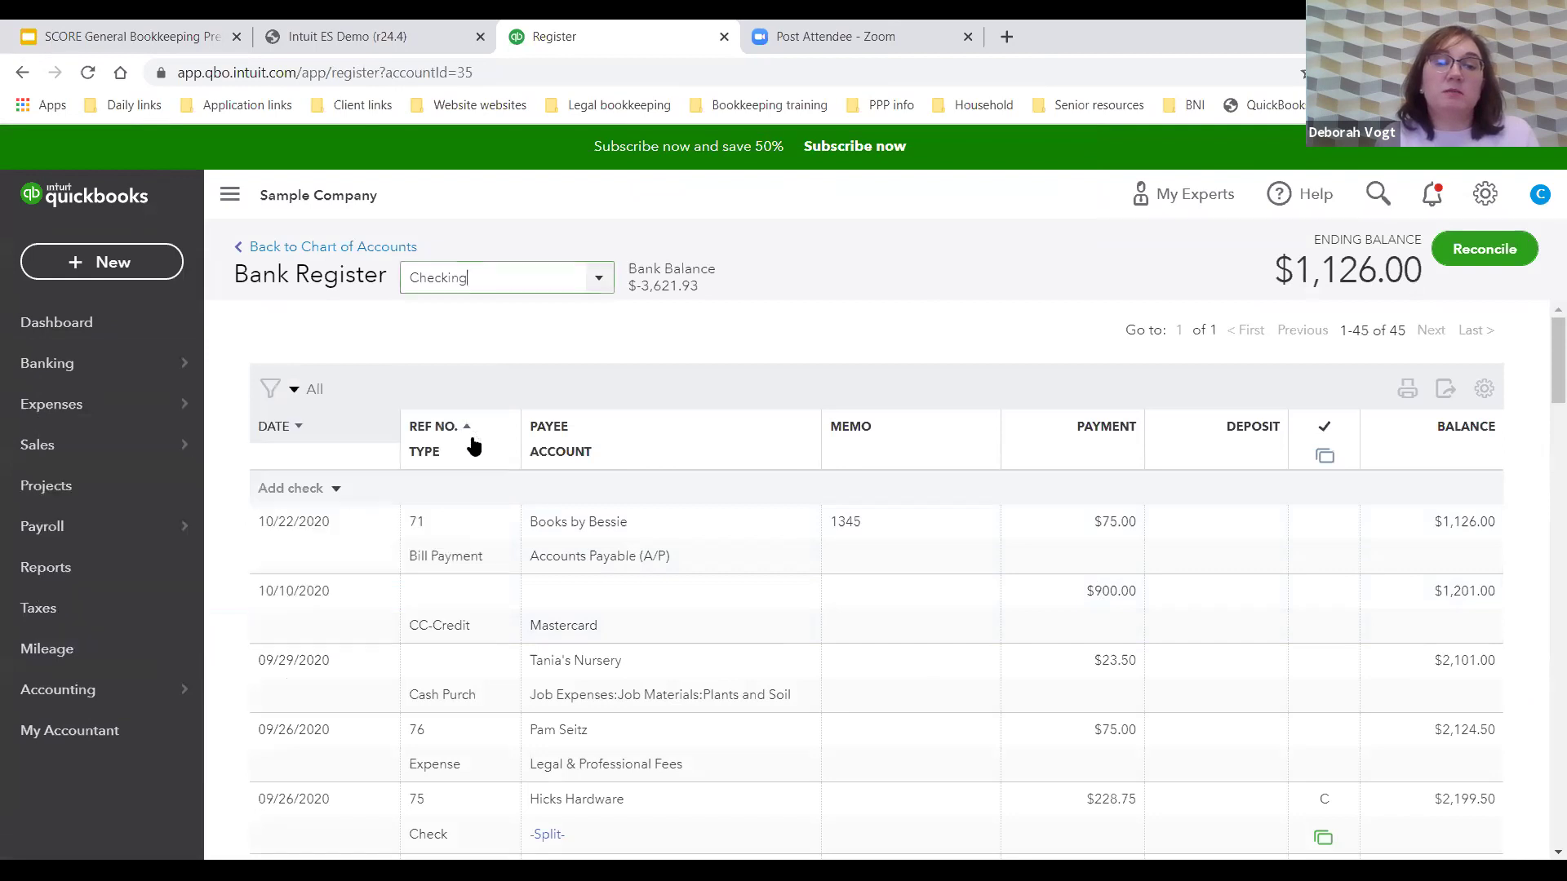
Open the 10/22/2020 Books by Bessie bill payment from the register, review its details and close it
{"action": "left_click", "coordinate": [481, 555]}
{"action": "left_click", "coordinate": [1279, 622]}
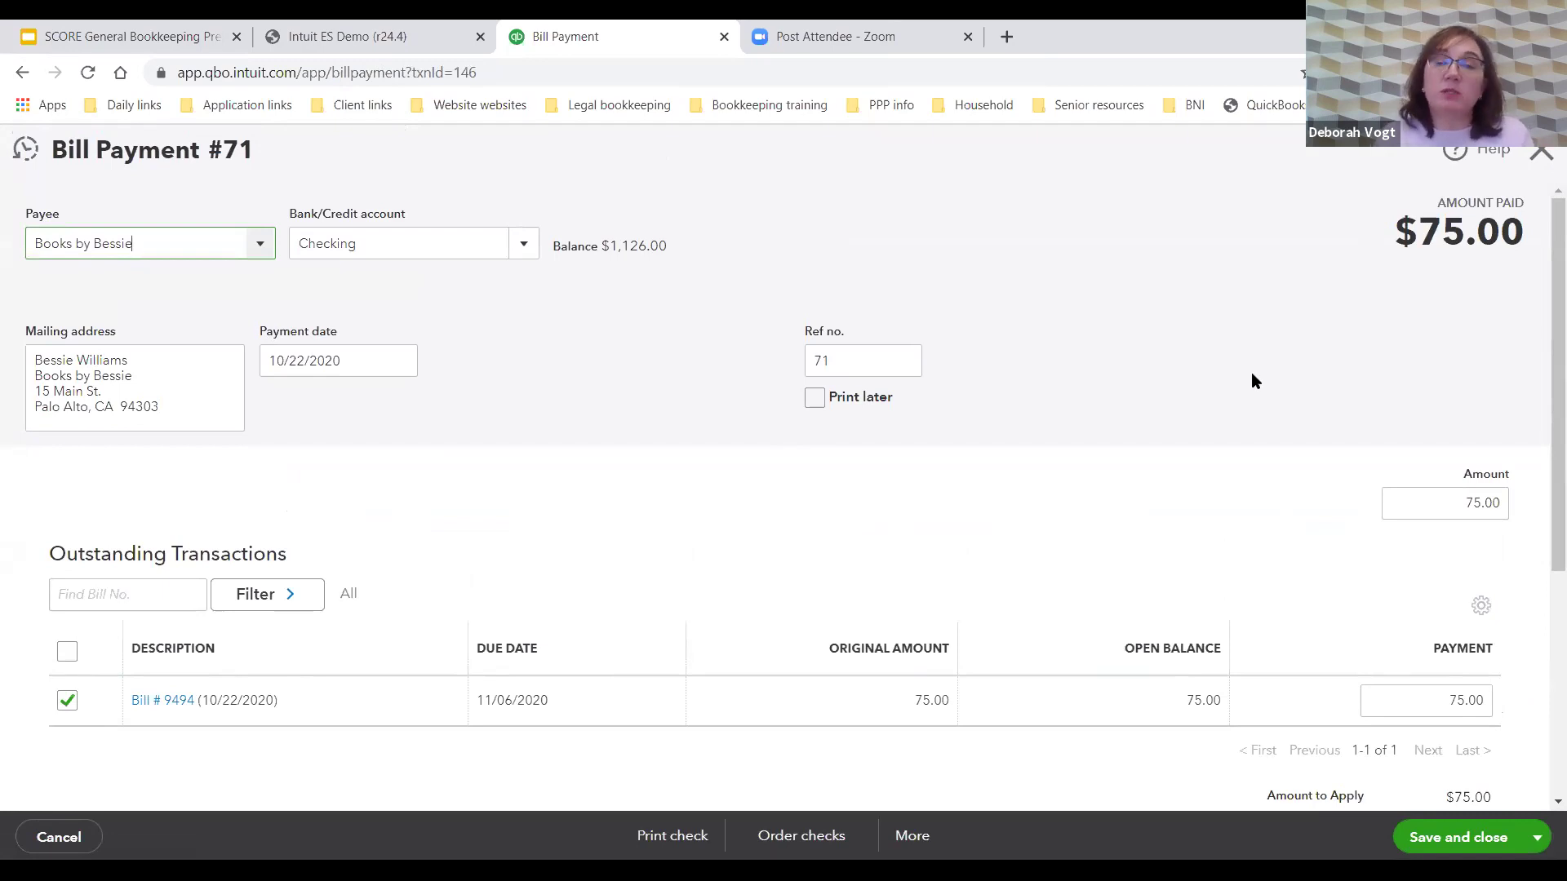
{"action": "left_click", "coordinate": [1538, 154]}
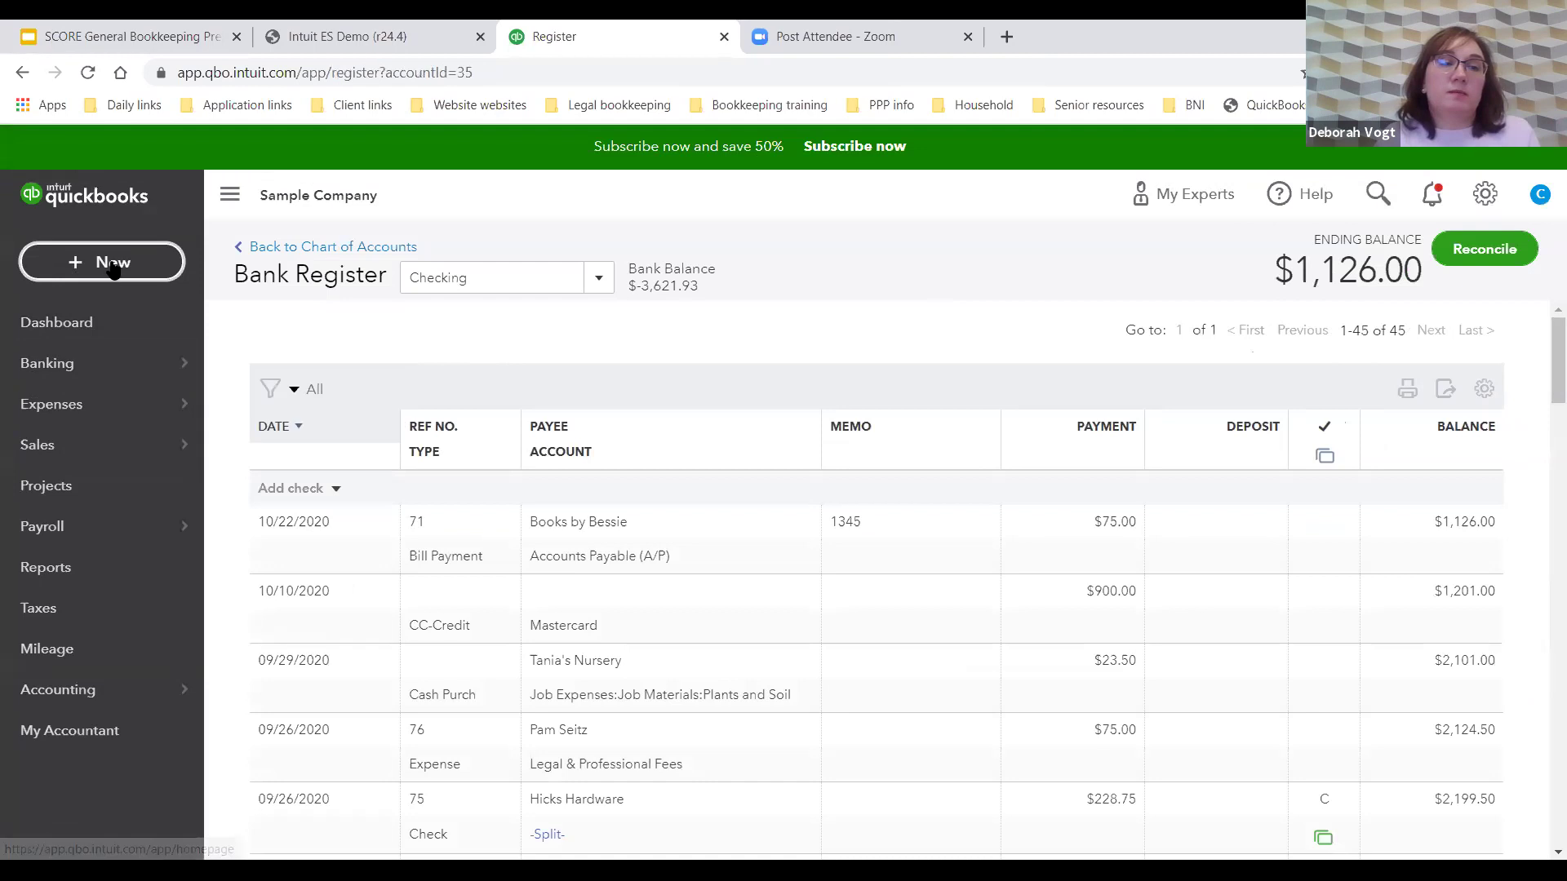
Start a new bill and choose Hicks Hardware as the vendor
{"action": "left_click", "coordinate": [113, 265]}
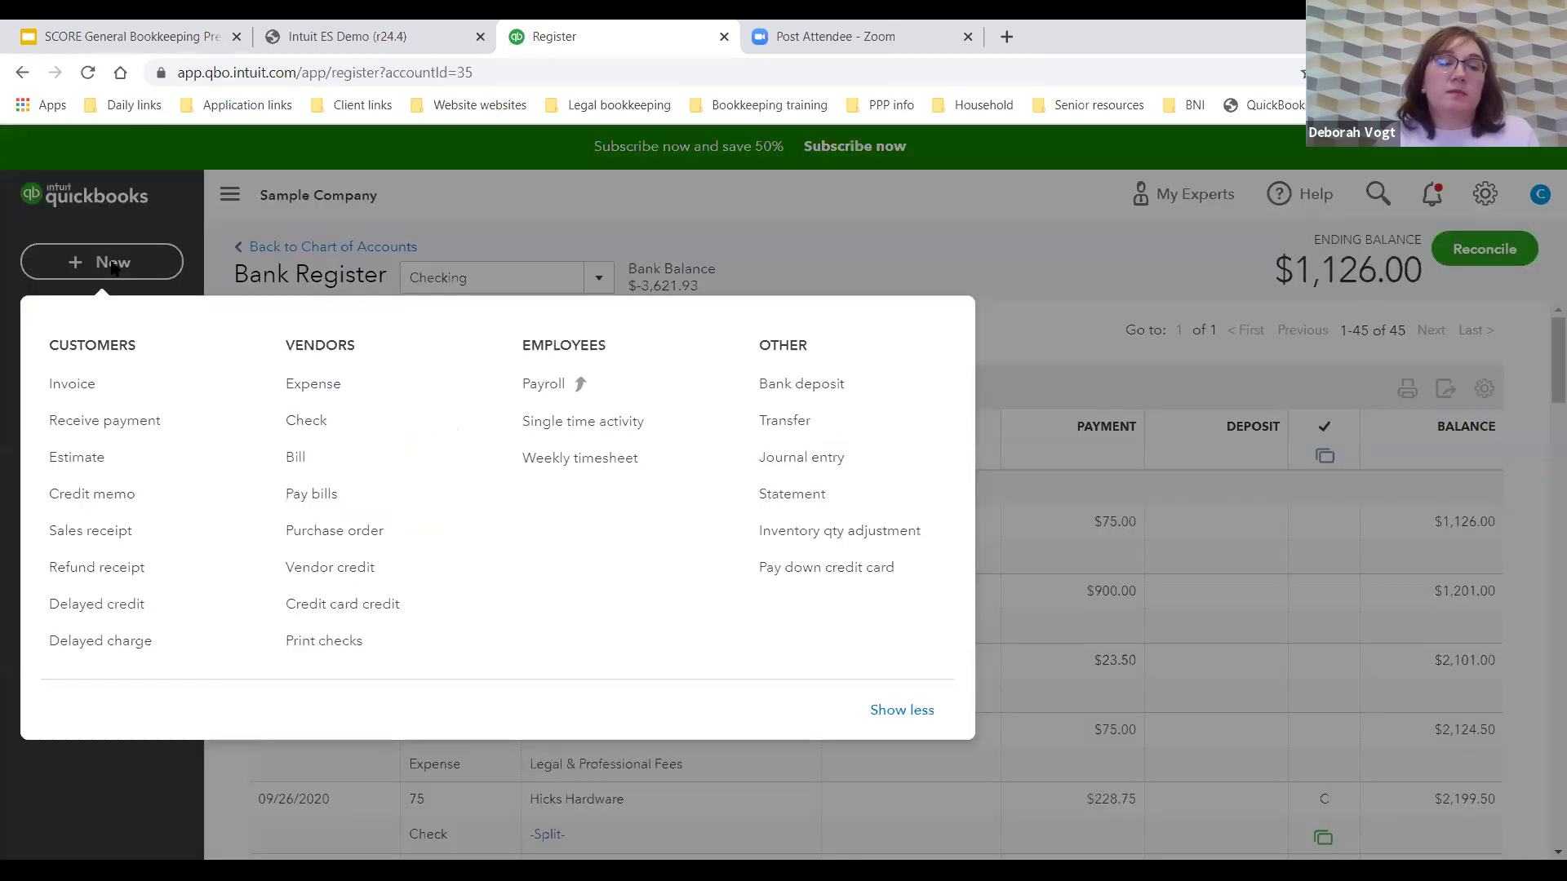
{"action": "left_click", "coordinate": [355, 454]}
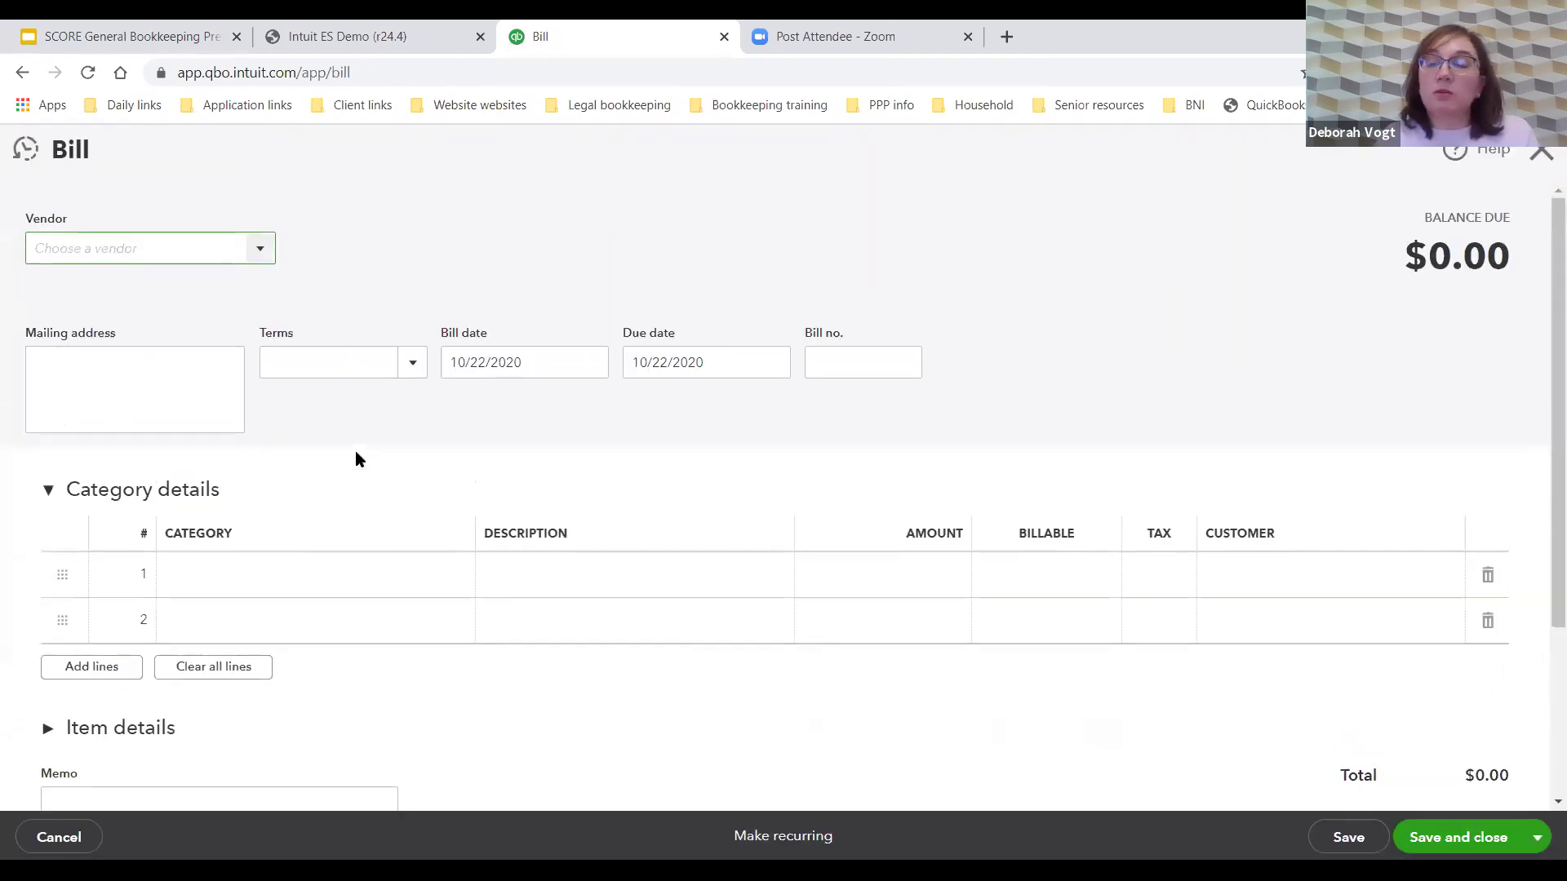
{"action": "left_click", "coordinate": [264, 256]}
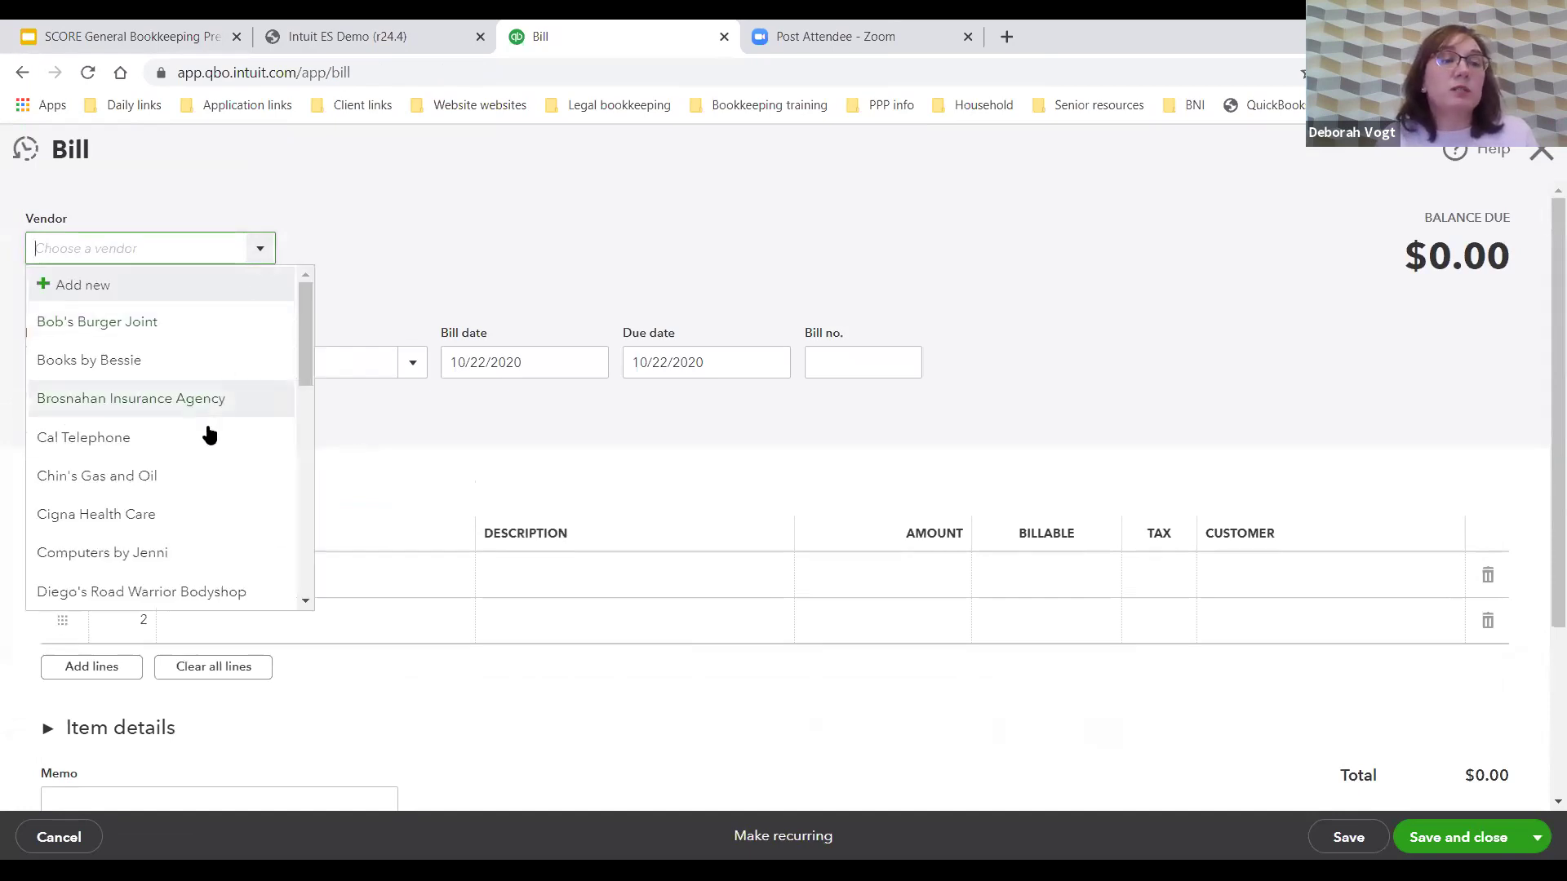
{"action": "scroll", "coordinate": [209, 437], "scroll_direction": "down", "scroll_amount": 2}
{"action": "scroll", "coordinate": [209, 437], "scroll_direction": "down", "scroll_amount": 3}
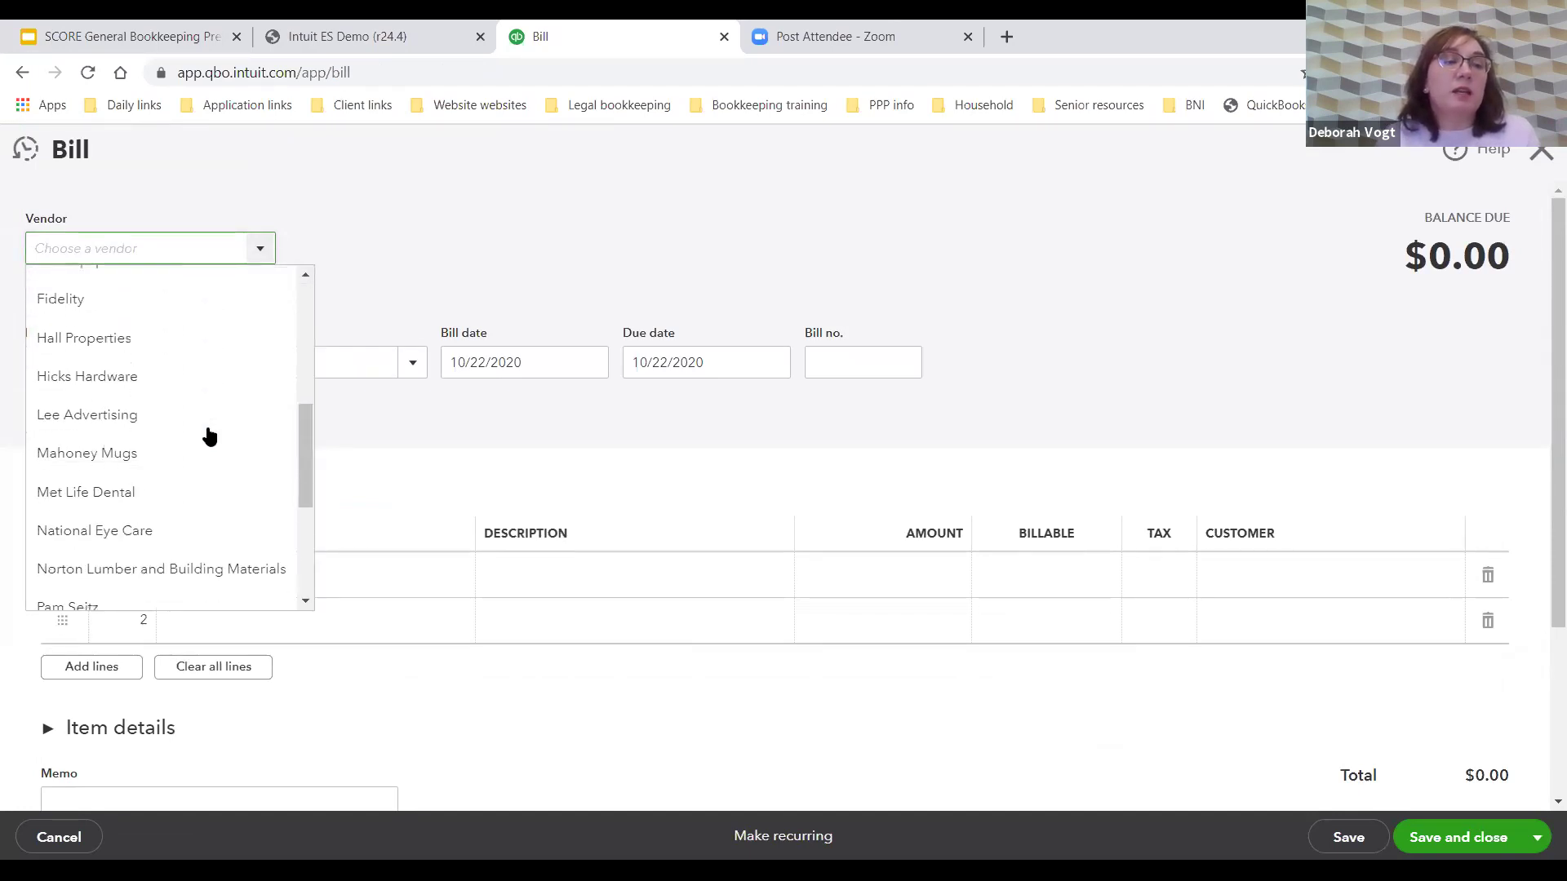
{"action": "left_click", "coordinate": [166, 378]}
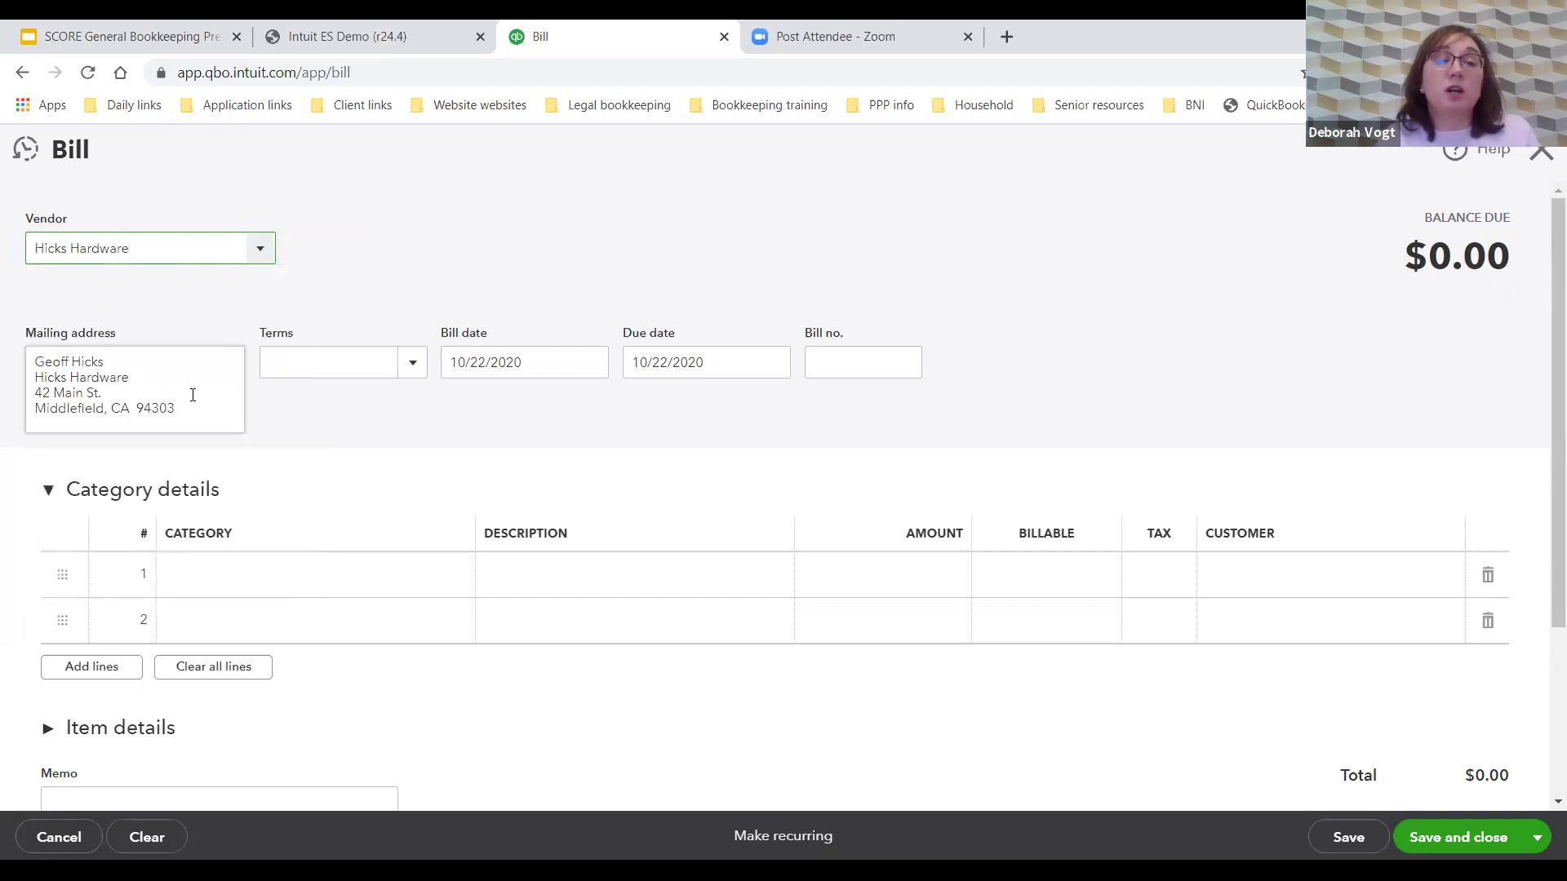
Set the bill's terms to Net 15 and its bill number to 223
{"action": "left_click", "coordinate": [412, 366]}
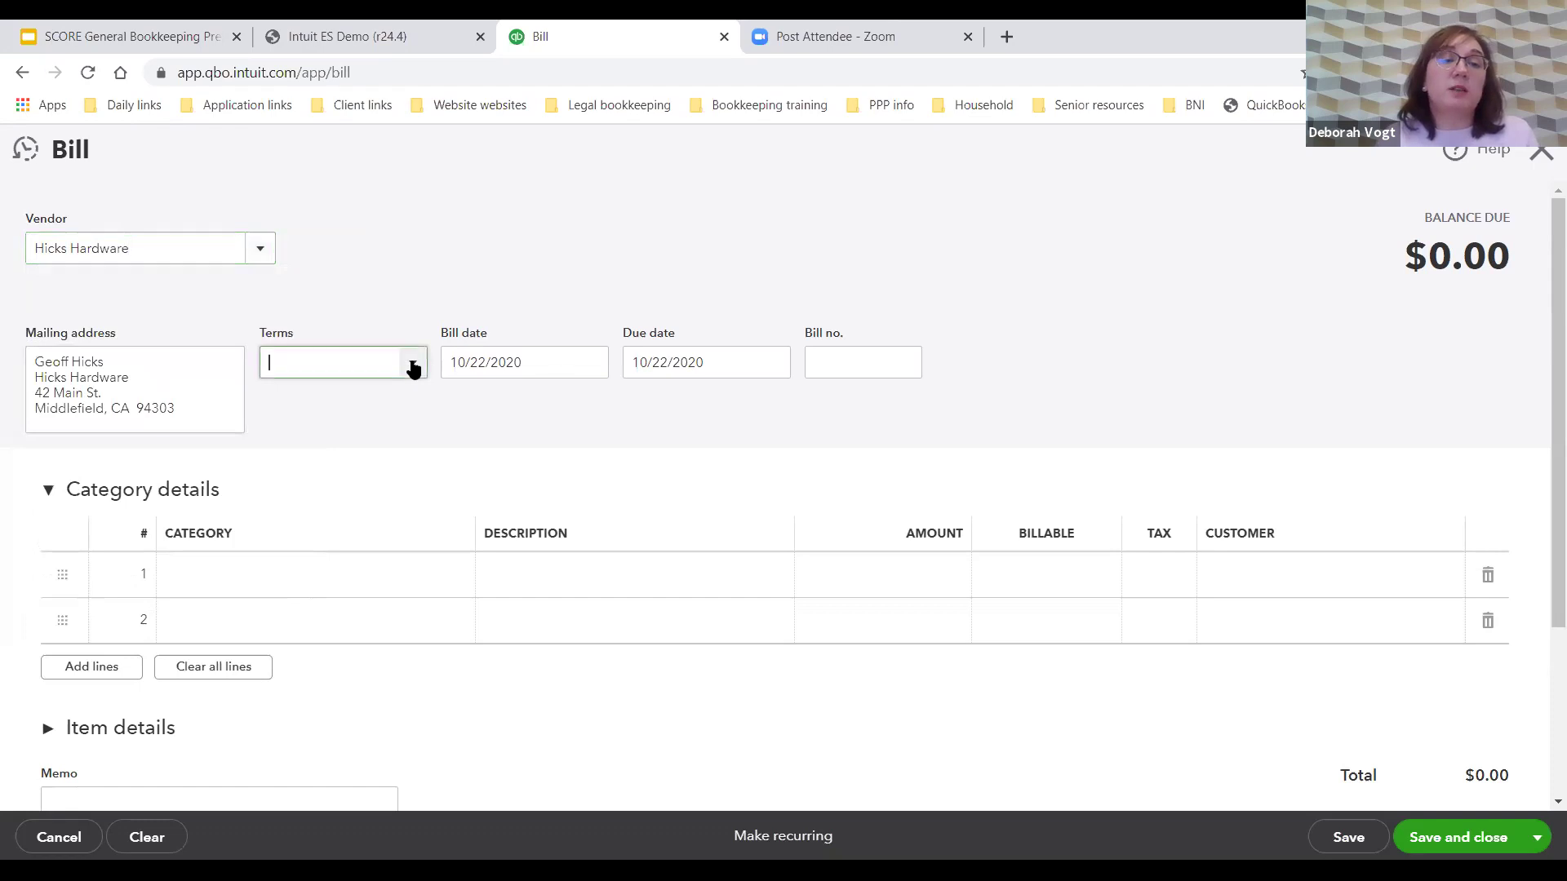
{"action": "left_click", "coordinate": [343, 500]}
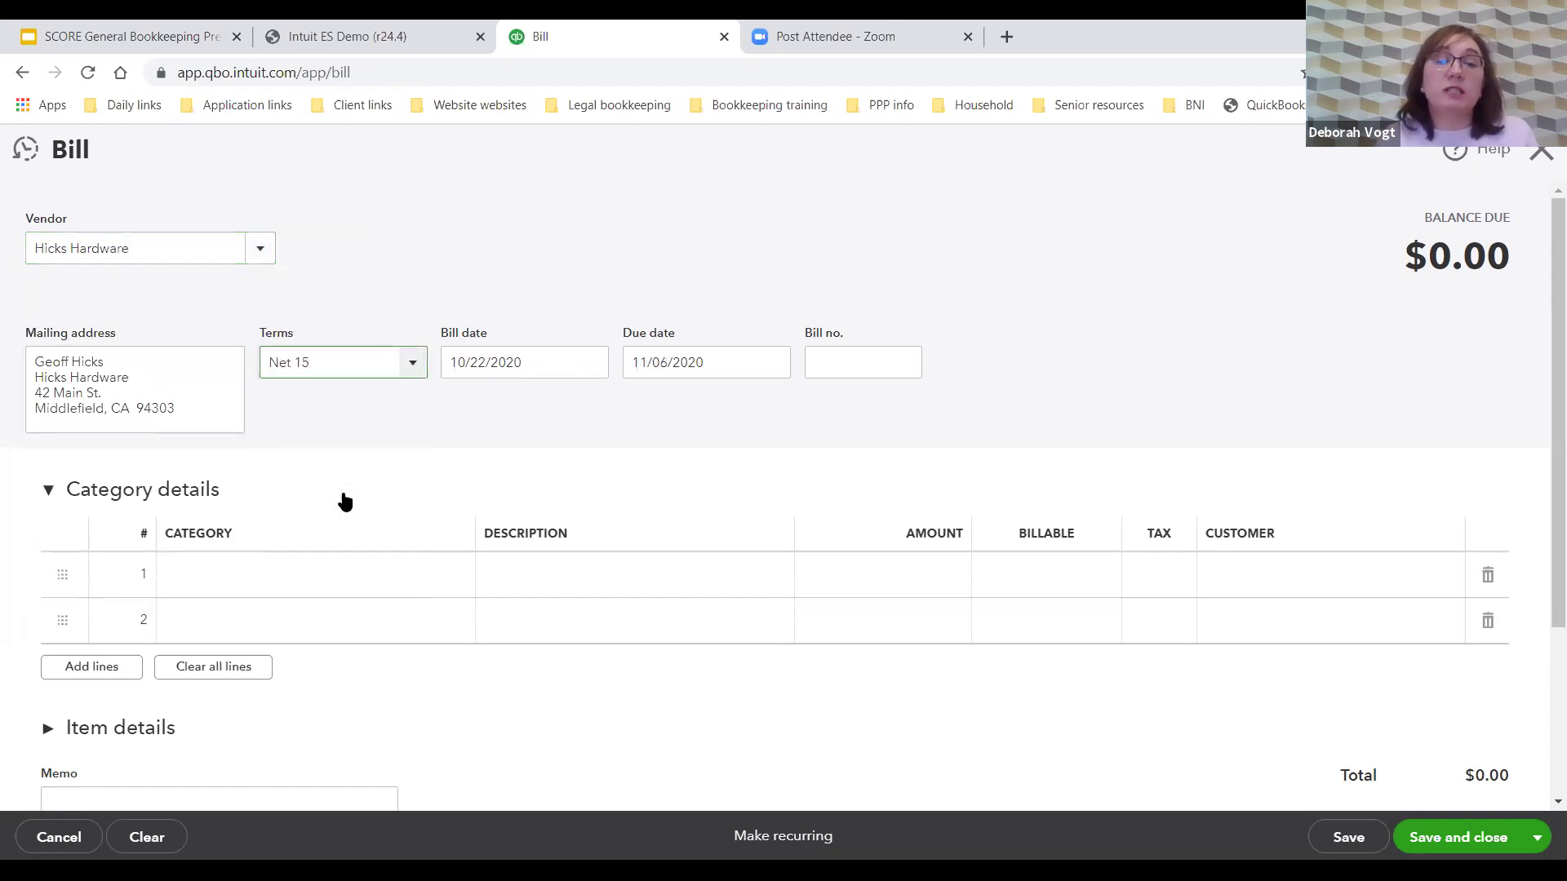
{"action": "left_click", "coordinate": [854, 366]}
{"action": "type", "text": "223"}
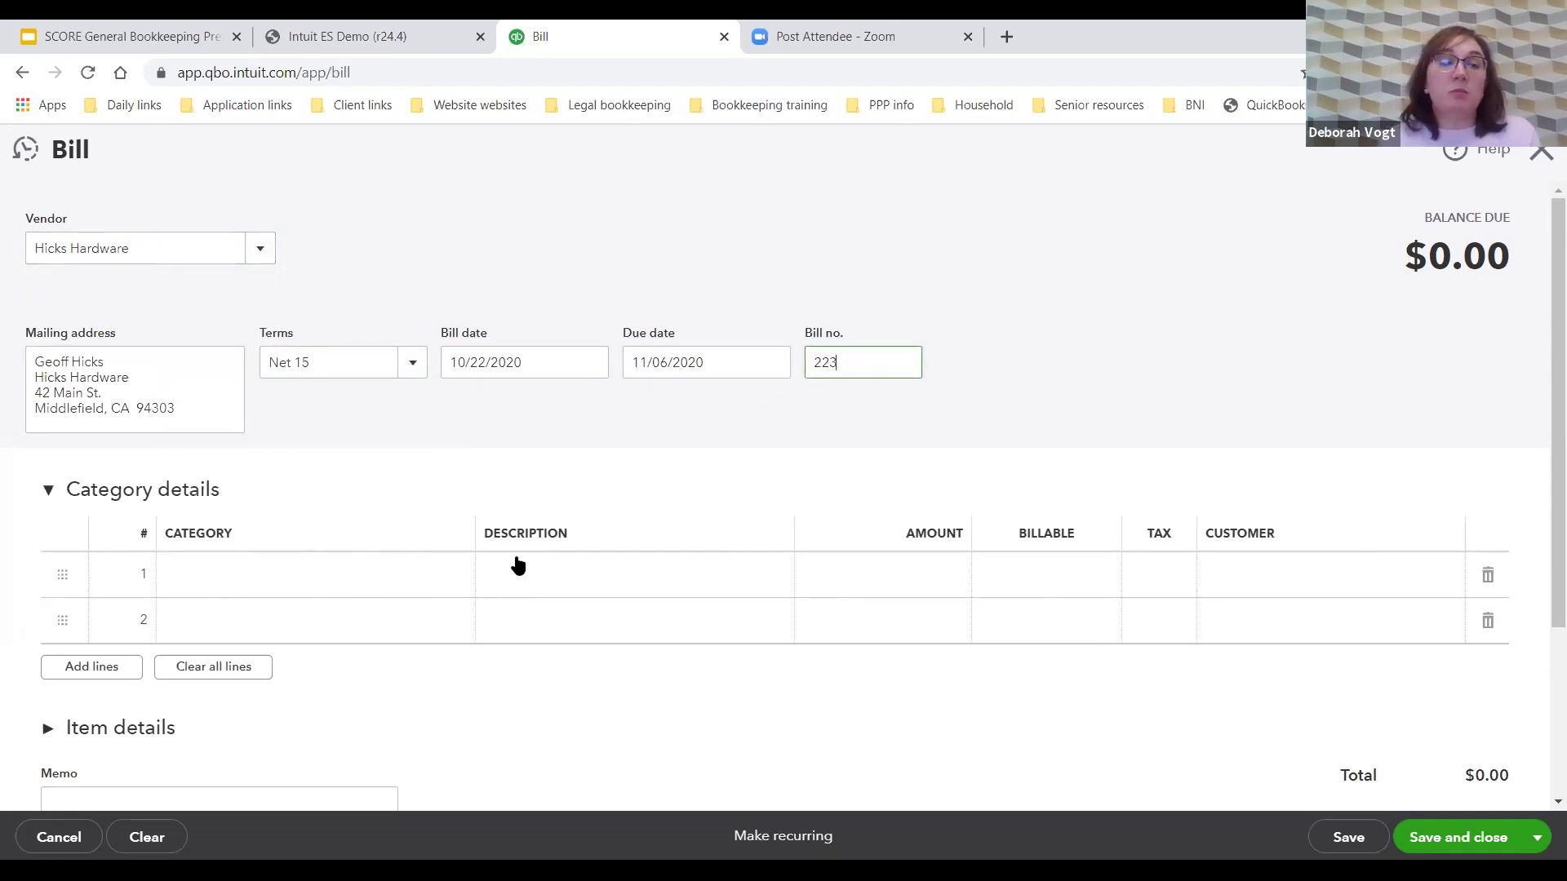
Assign the first bill line to the Maintenance and Repairs category under Job Expenses, Cost of Labor
{"action": "left_click", "coordinate": [394, 581]}
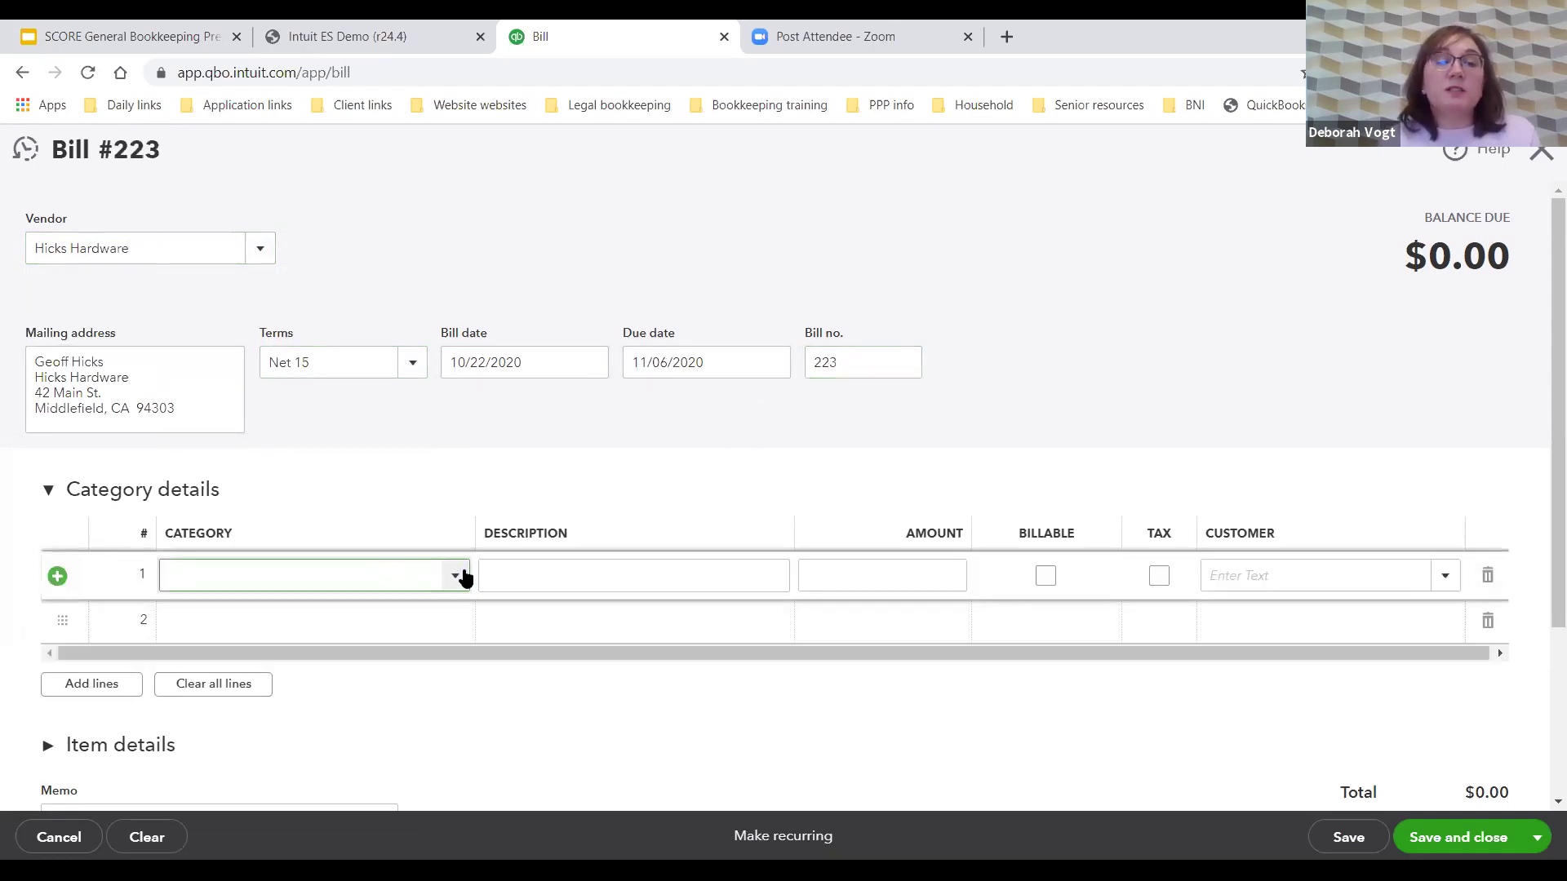
{"action": "left_click", "coordinate": [459, 577]}
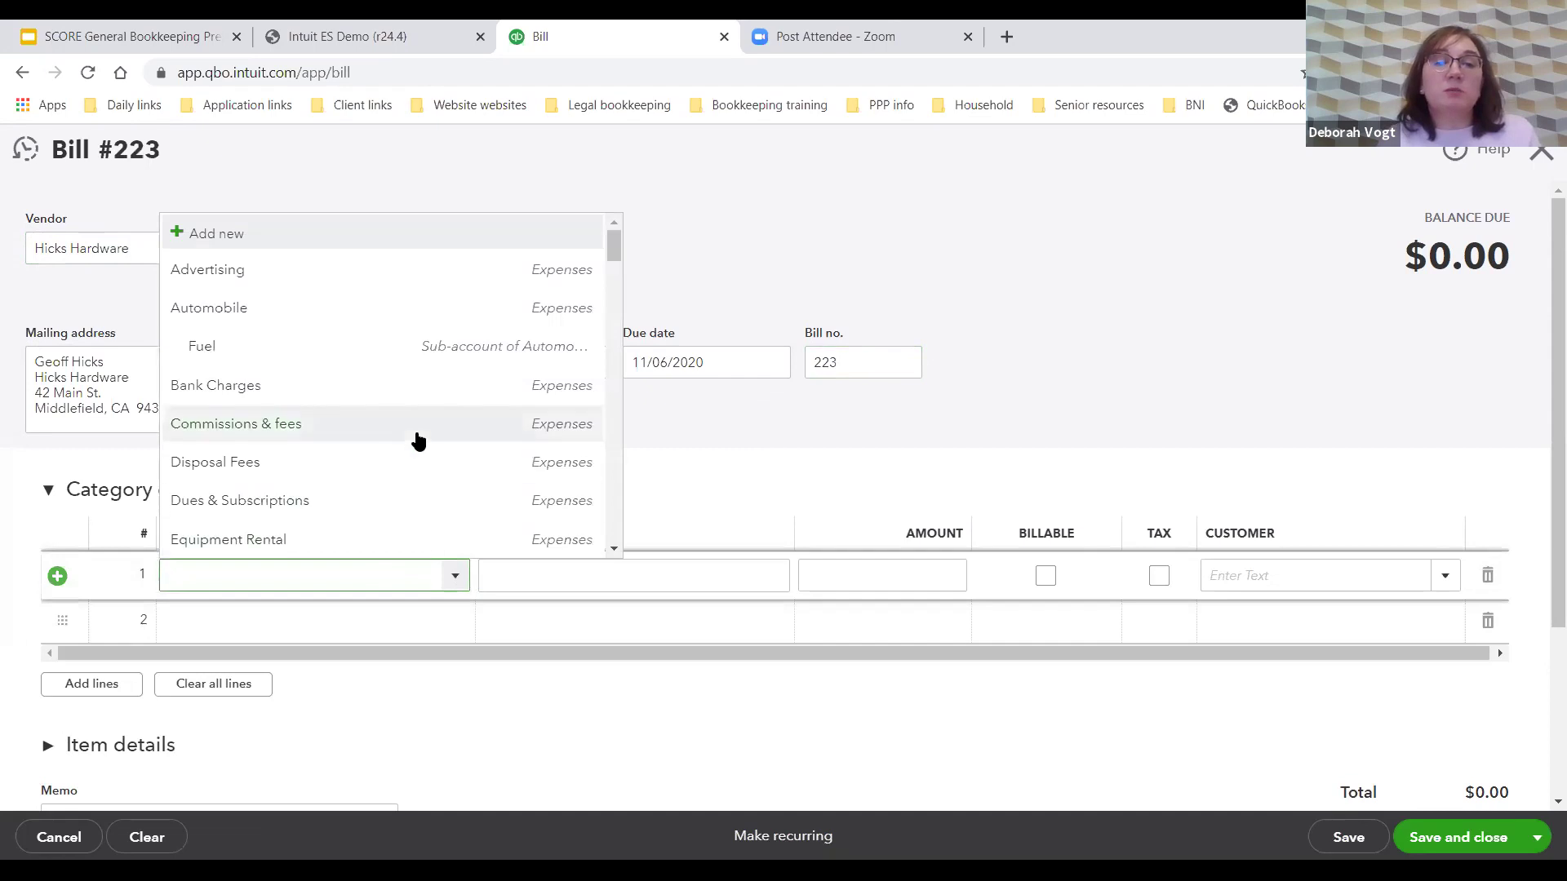
{"action": "scroll", "coordinate": [416, 440], "scroll_direction": "down", "scroll_amount": 3}
{"action": "scroll", "coordinate": [418, 441], "scroll_direction": "down", "scroll_amount": 3}
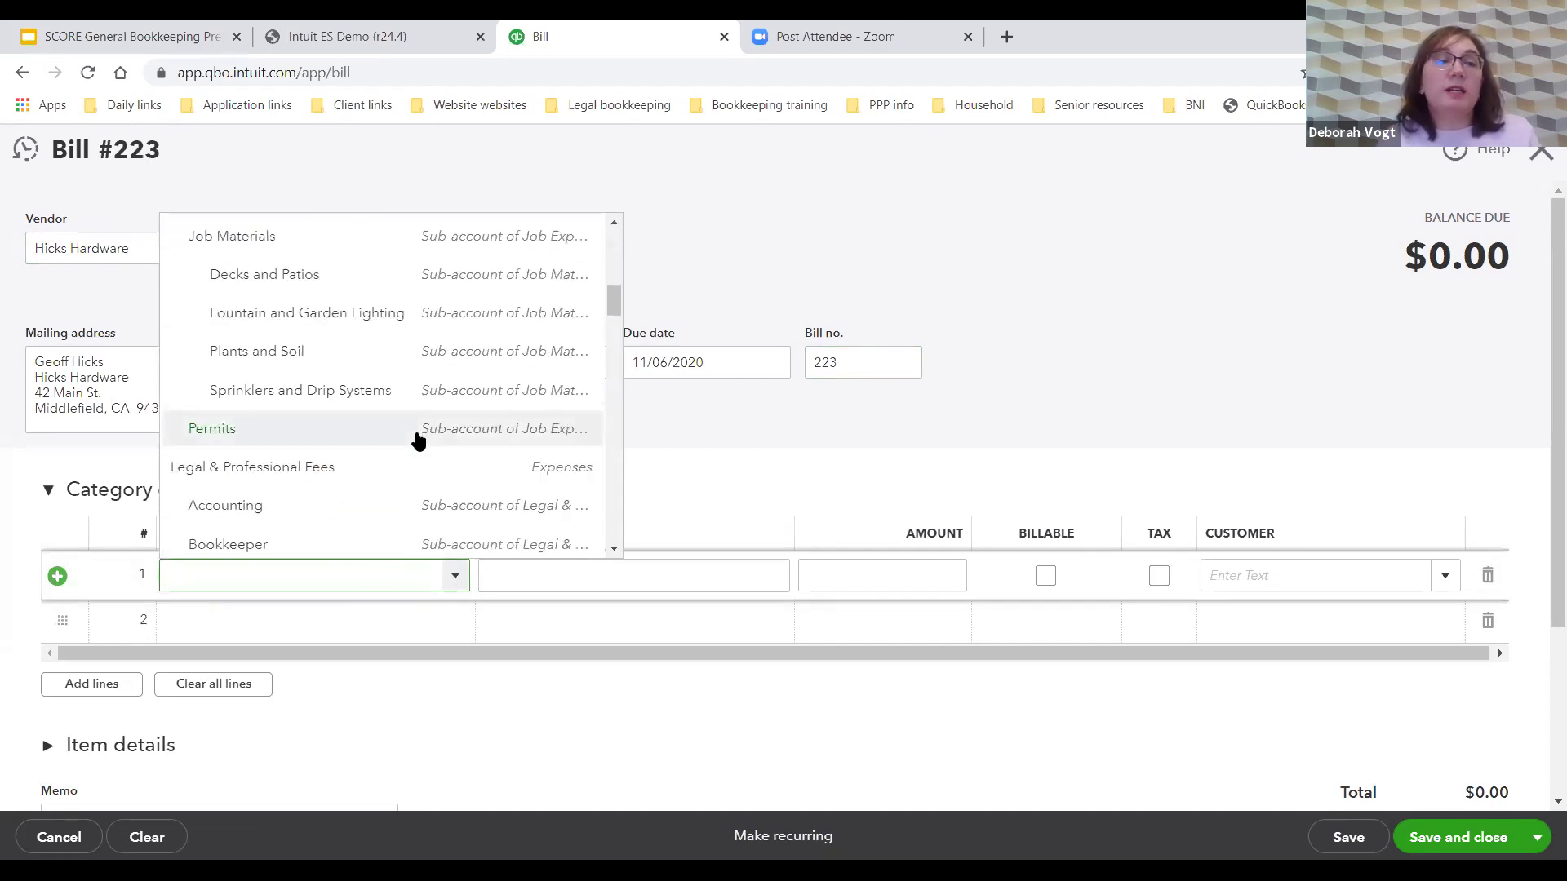
{"action": "scroll", "coordinate": [417, 441], "scroll_direction": "up", "scroll_amount": 3}
{"action": "scroll", "coordinate": [418, 441], "scroll_direction": "down", "scroll_amount": 1}
{"action": "scroll", "coordinate": [418, 440], "scroll_direction": "up", "scroll_amount": 2}
{"action": "scroll", "coordinate": [418, 440], "scroll_direction": "down", "scroll_amount": 4}
{"action": "scroll", "coordinate": [418, 440], "scroll_direction": "up", "scroll_amount": 5}
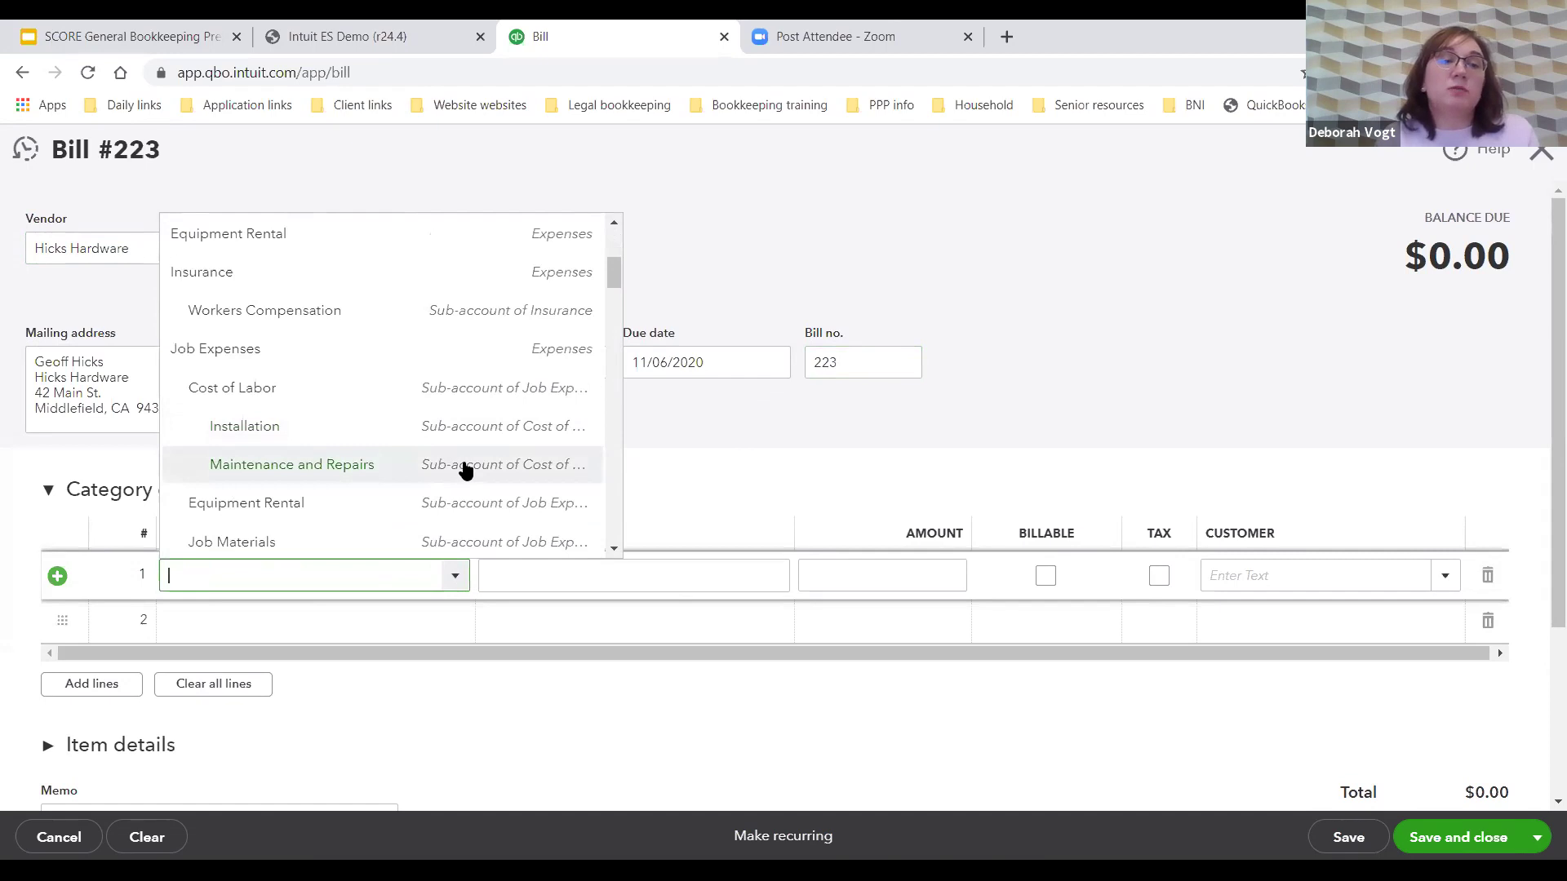
{"action": "left_click", "coordinate": [502, 480]}
Describe the first line as Sprinkler heads, set its amount to 137.00 and mark it billable
{"action": "left_click", "coordinate": [519, 578]}
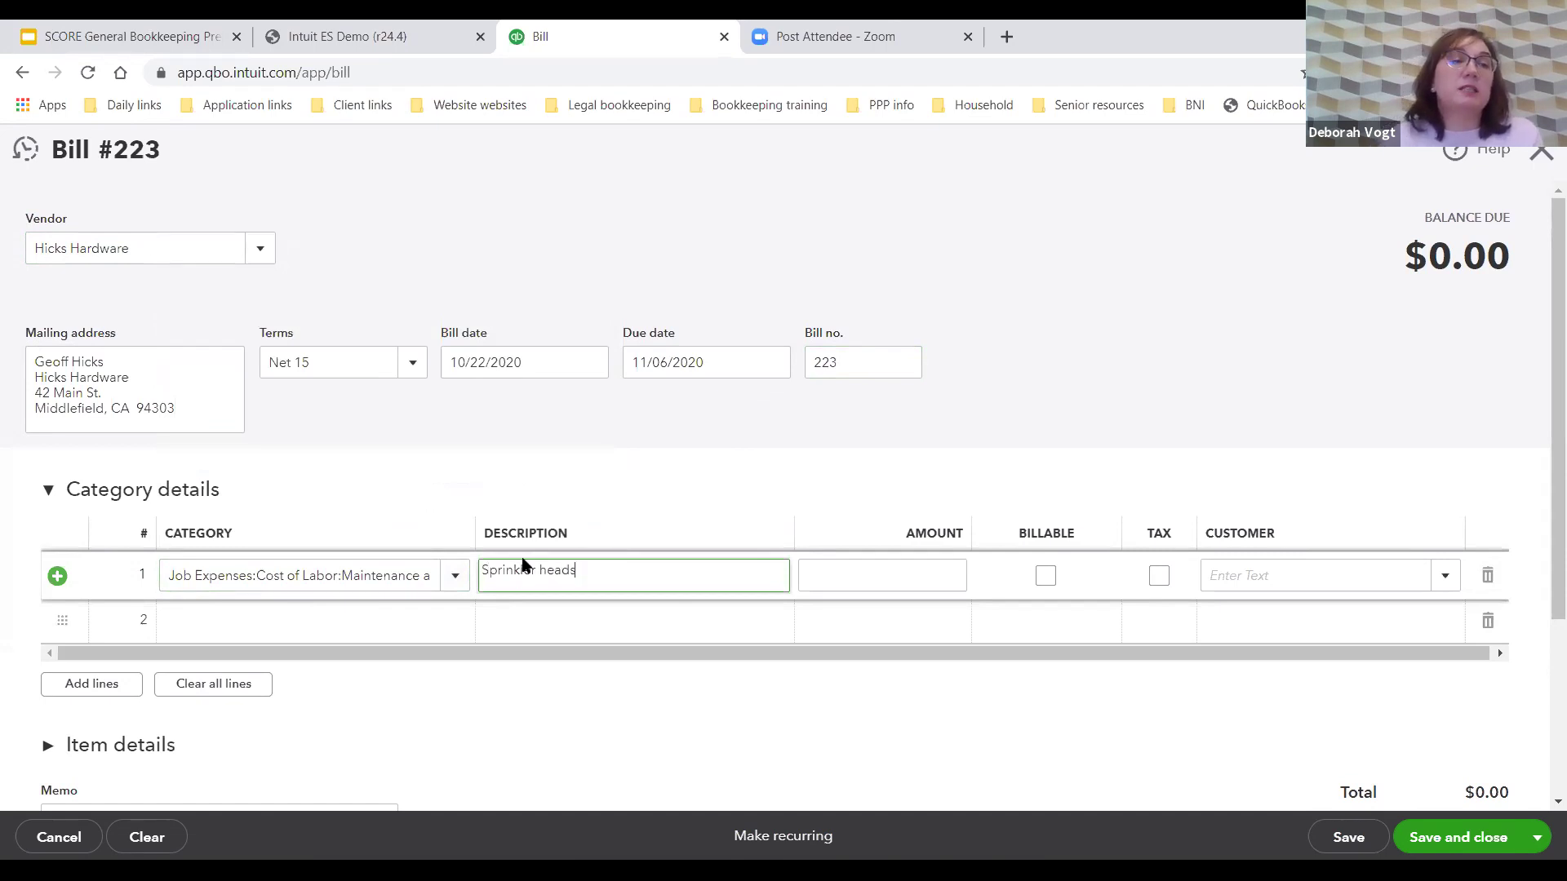
{"action": "left_click", "coordinate": [888, 569]}
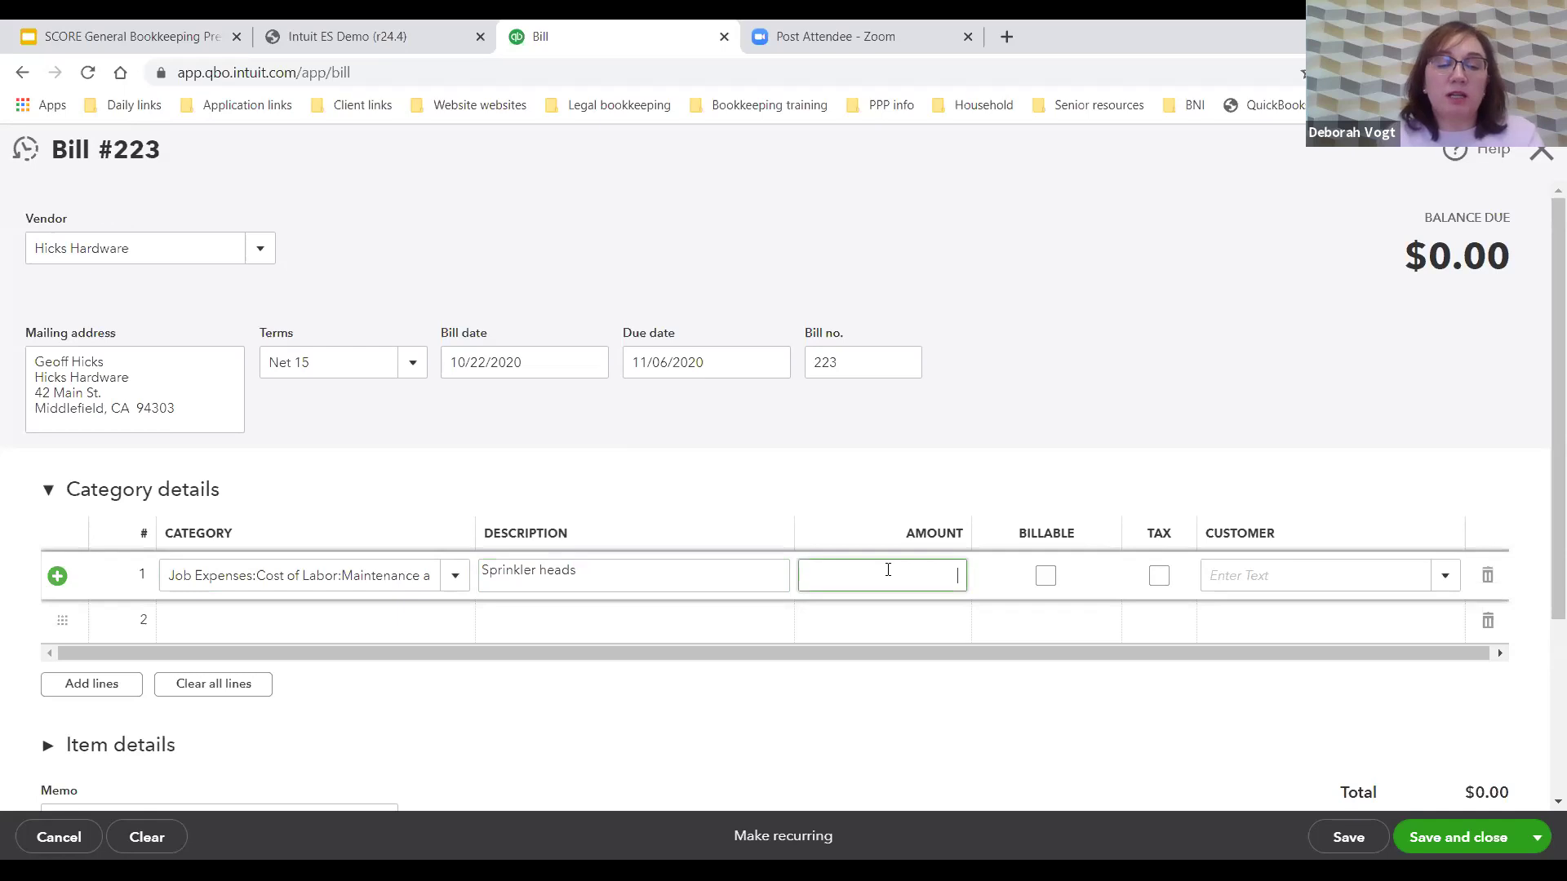
{"action": "left_click", "coordinate": [1045, 575]}
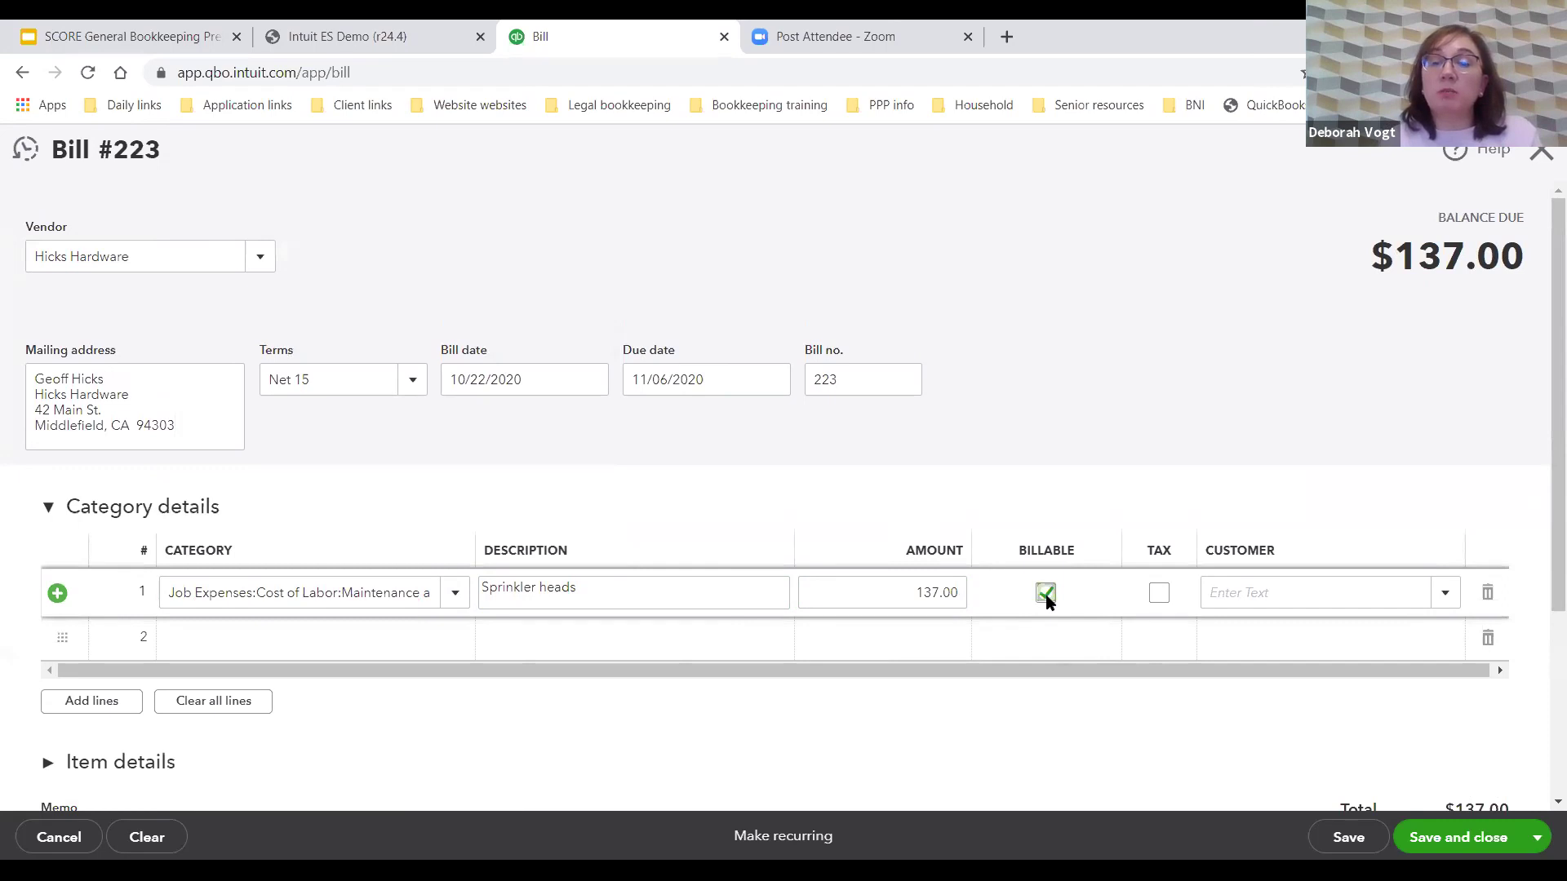
{"action": "left_click", "coordinate": [1158, 594]}
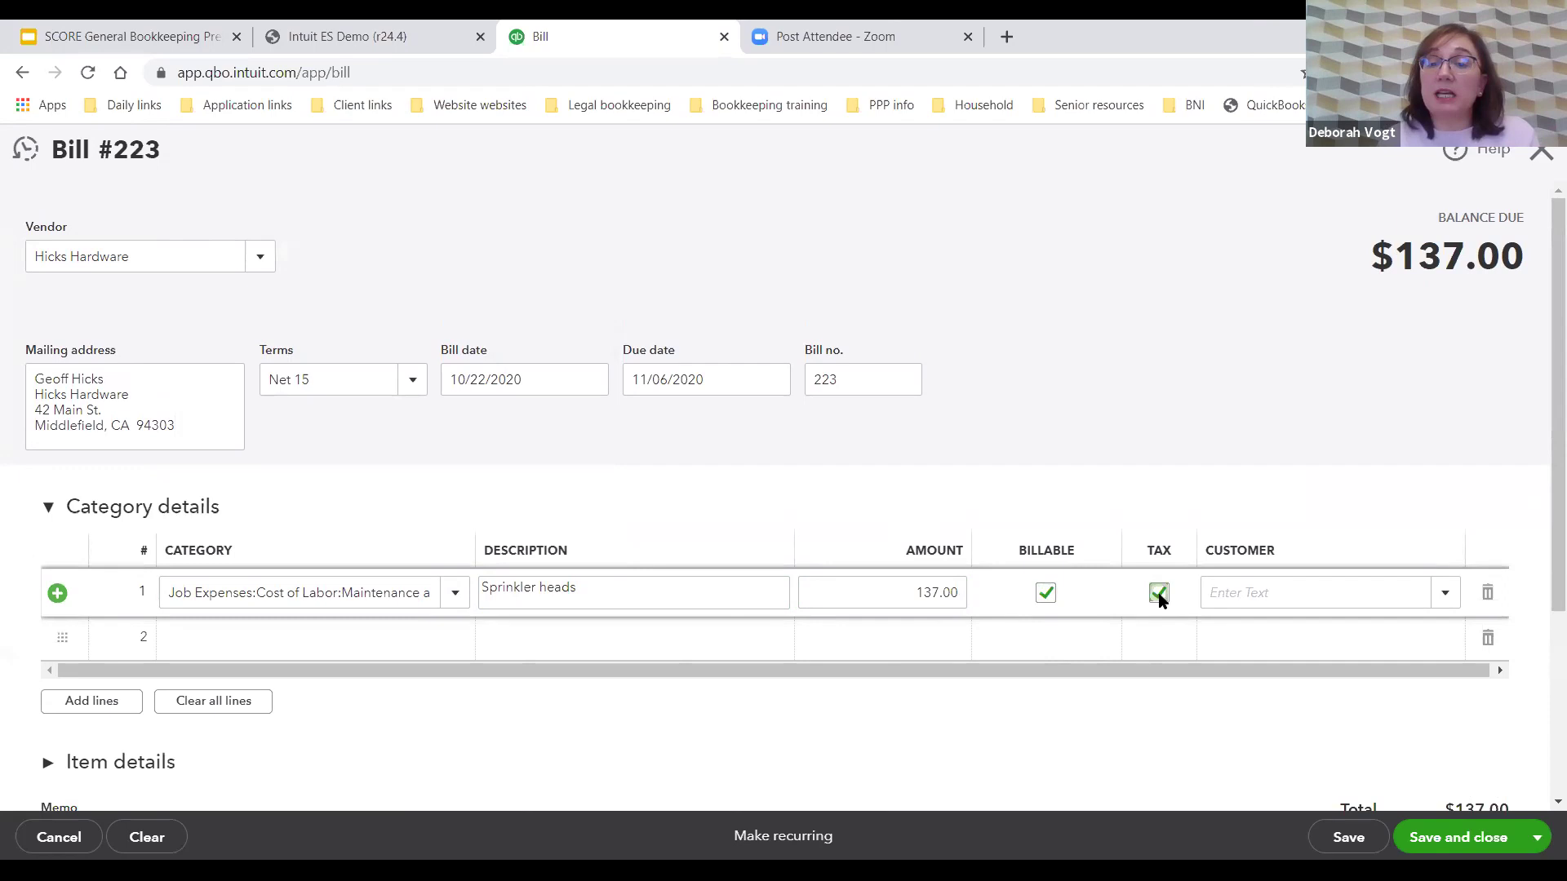
Assign the billable line to the customer listed after Cool Cars, and save and close the bill
{"action": "left_click", "coordinate": [1240, 594]}
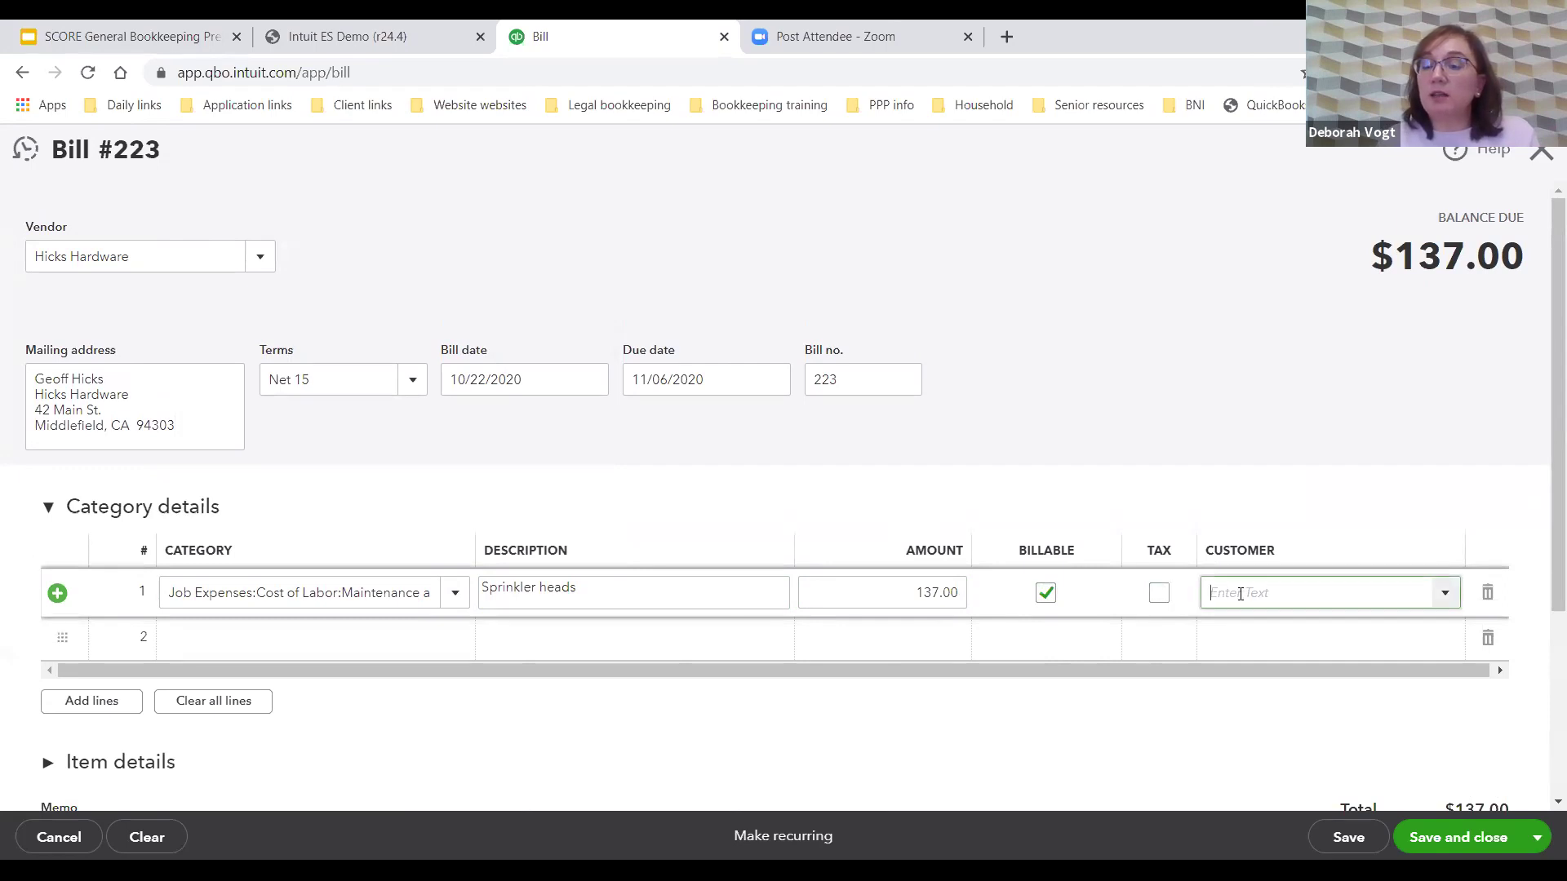
{"action": "left_click", "coordinate": [1447, 599]}
{"action": "left_click", "coordinate": [1294, 420]}
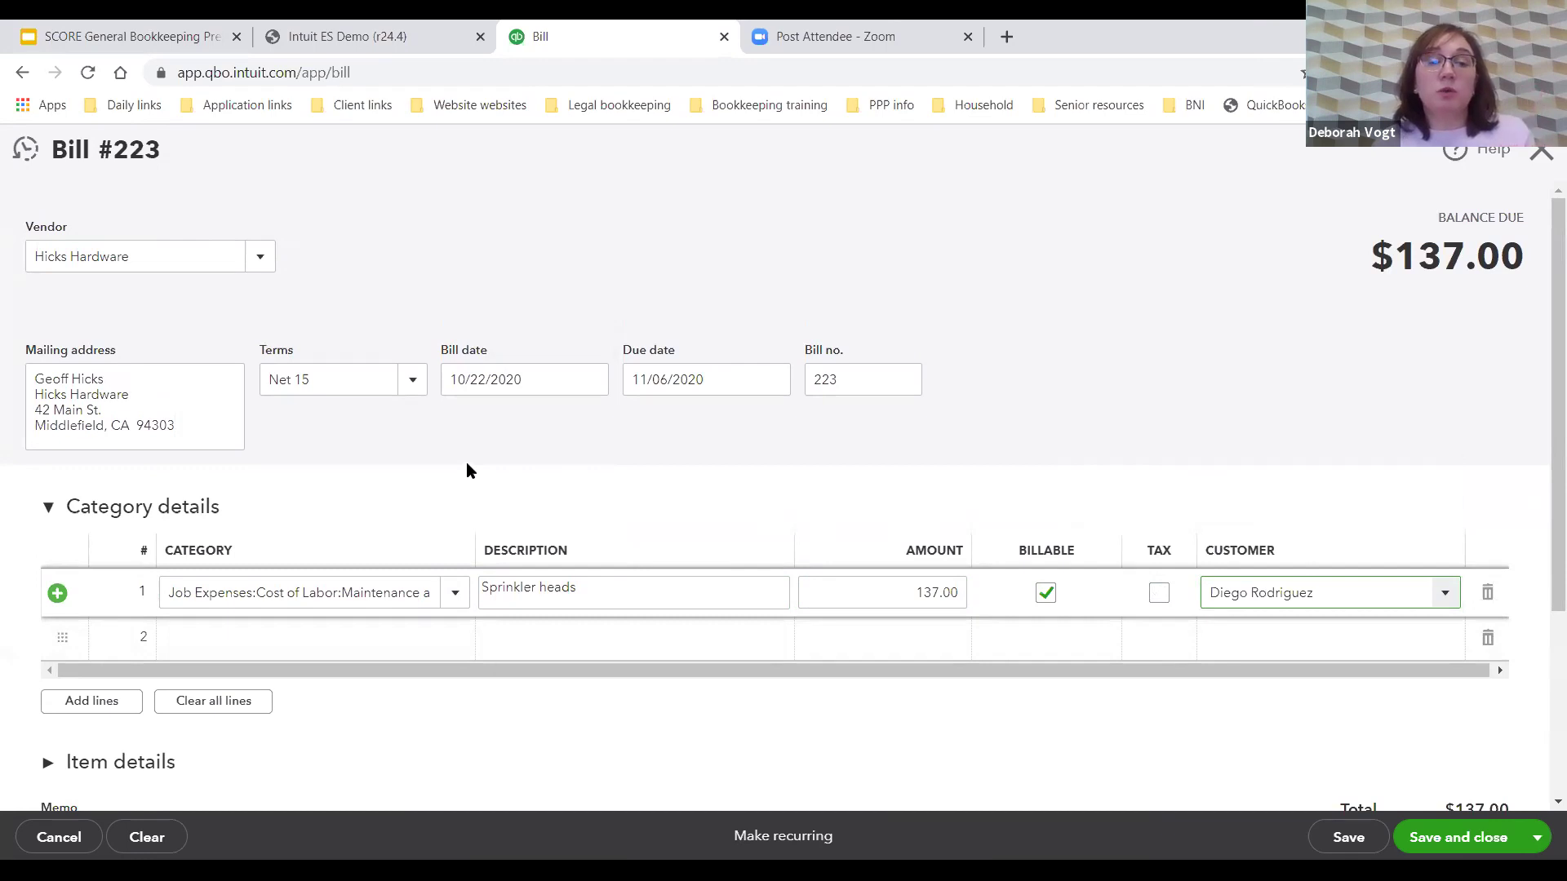
{"action": "left_click", "coordinate": [1461, 845]}
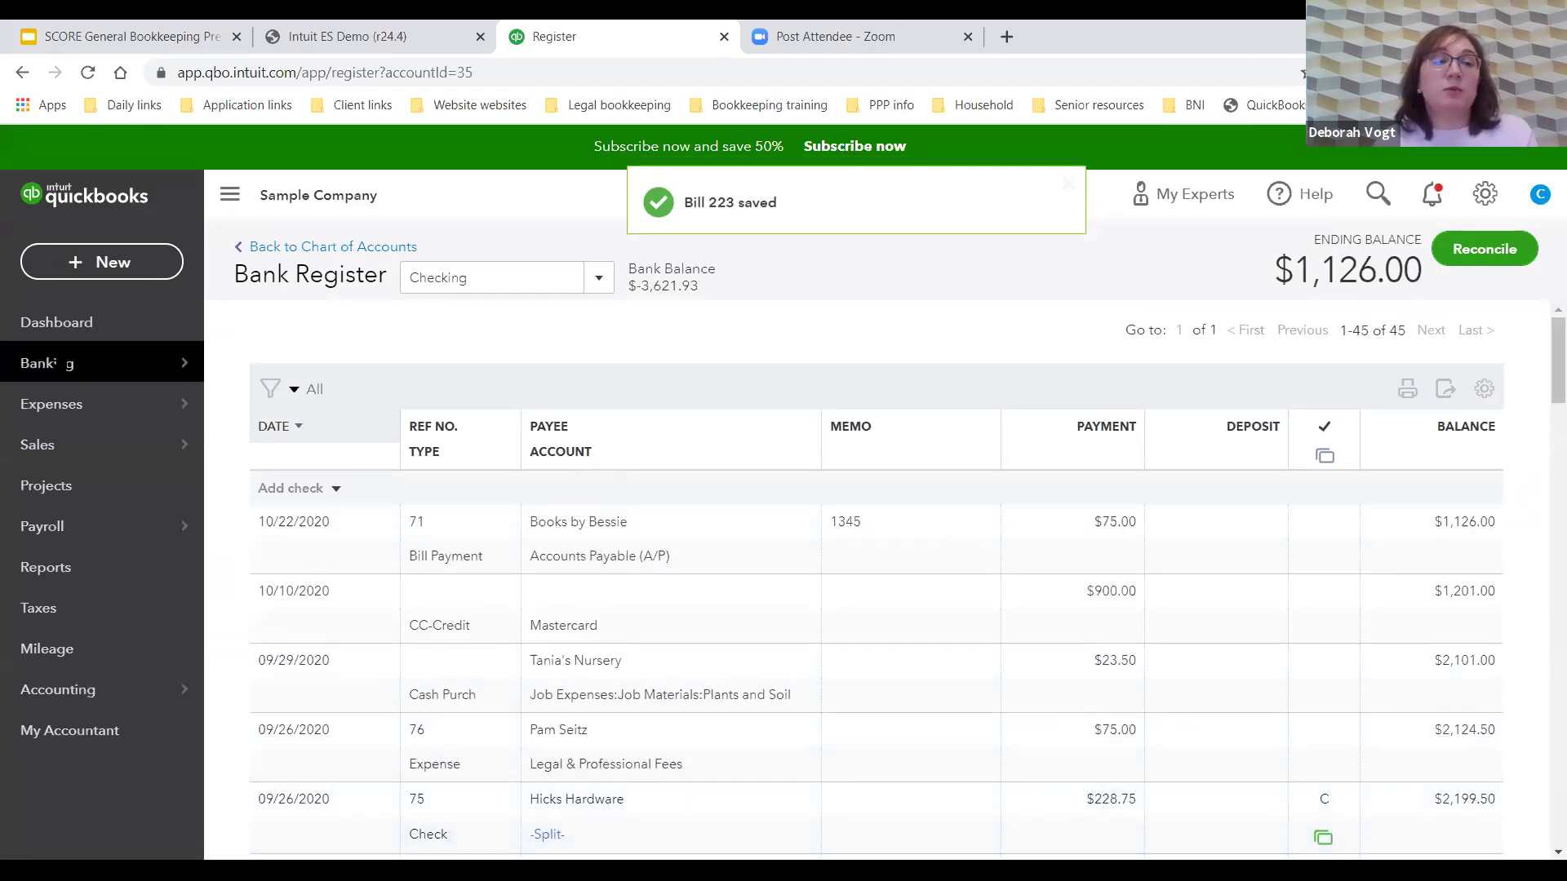
Open the Pay Bills screen, check the open bills for the Hicks Hardware entry and close it without paying
{"action": "left_click", "coordinate": [95, 274]}
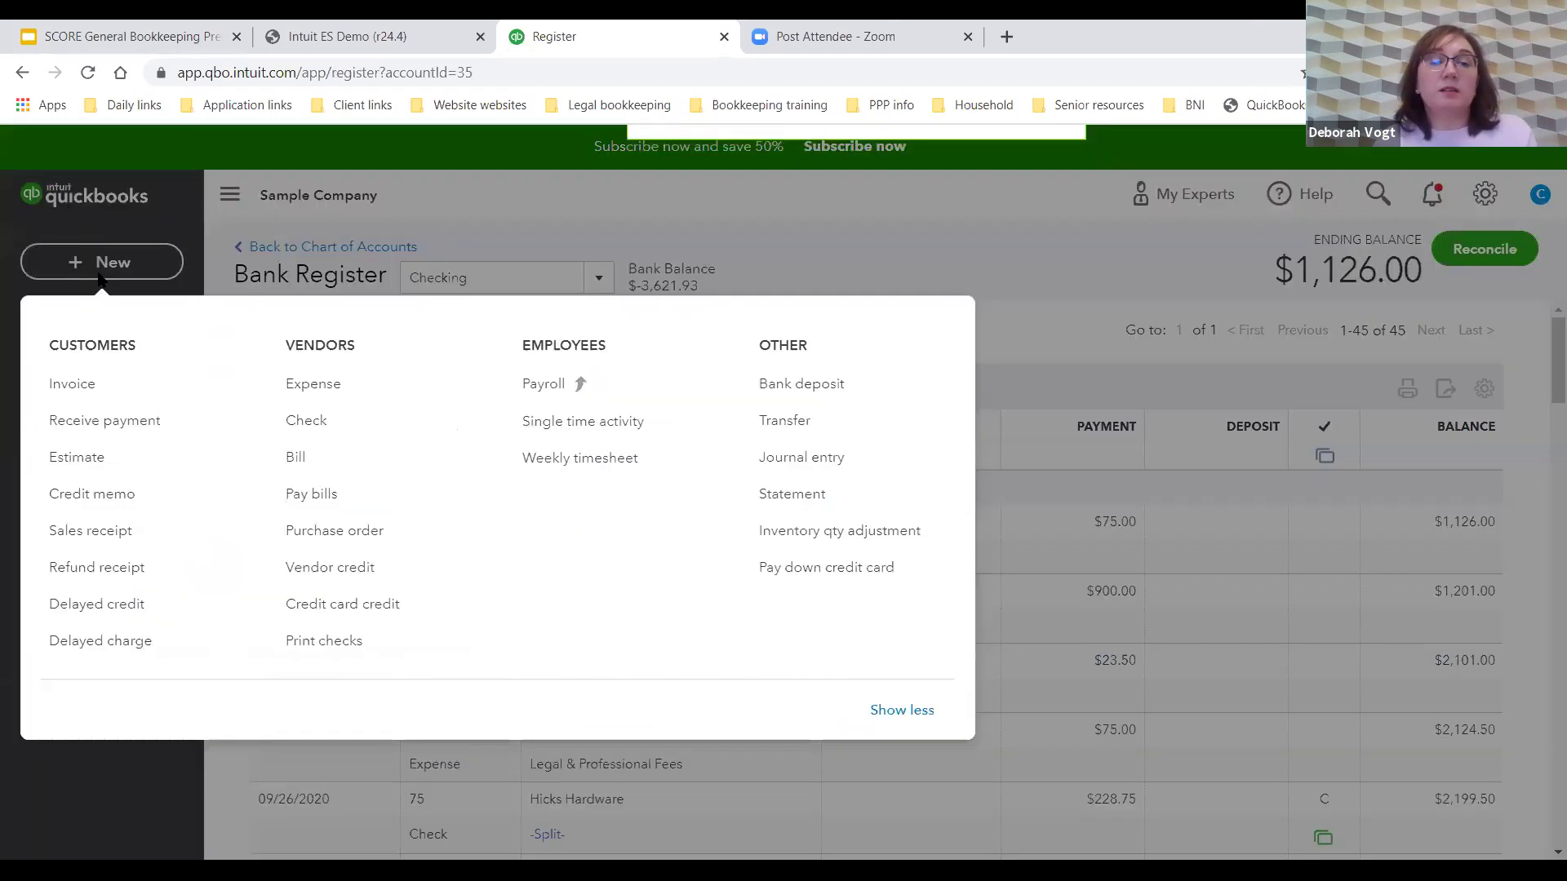
{"action": "left_click", "coordinate": [362, 499]}
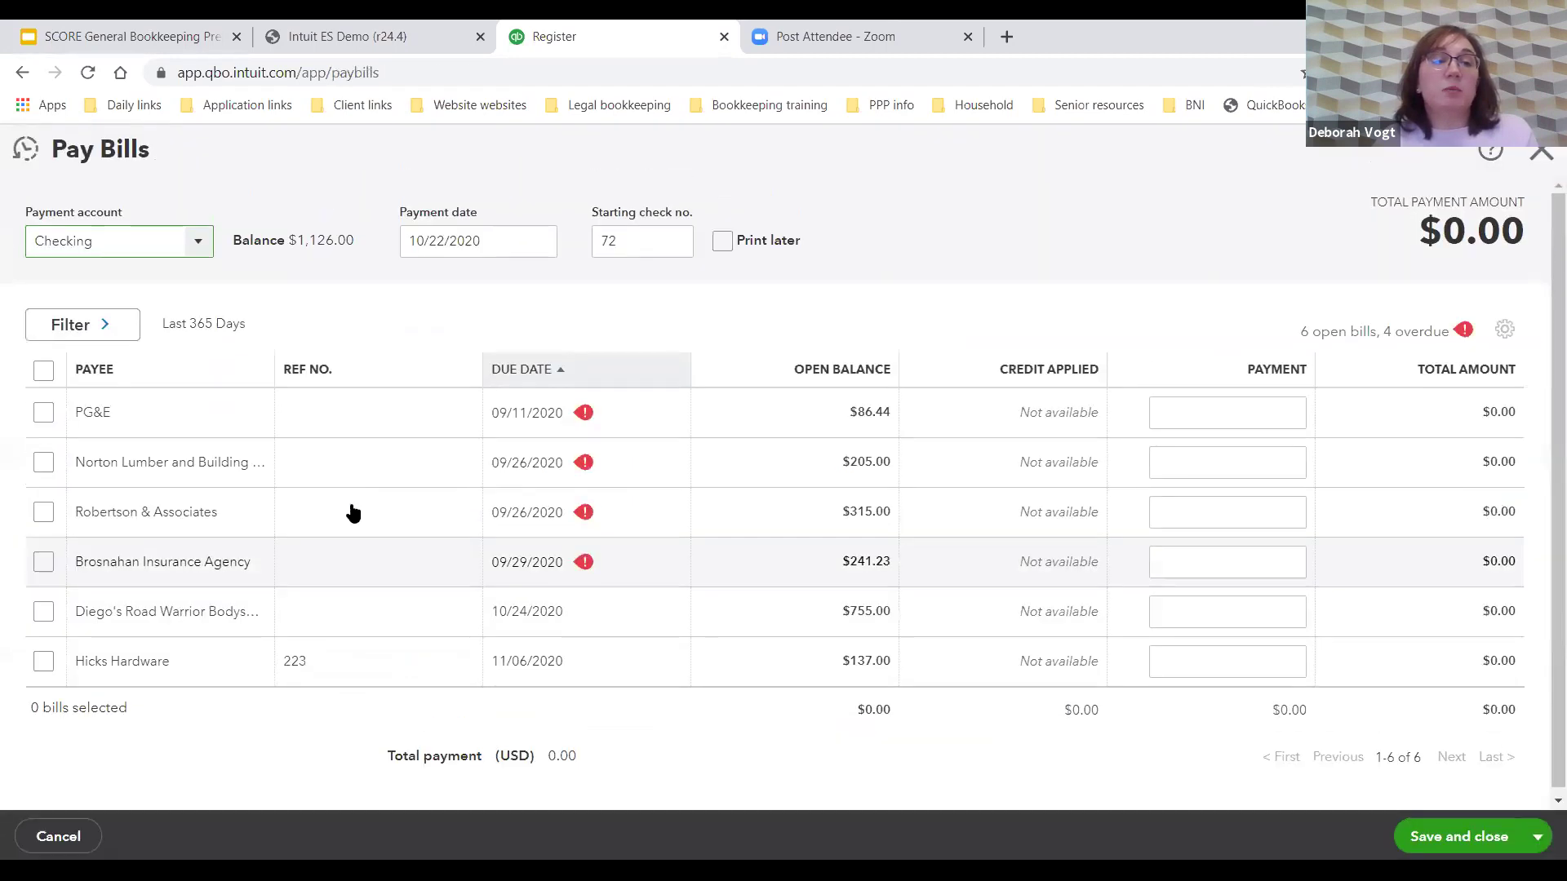
{"action": "left_click", "coordinate": [1539, 157]}
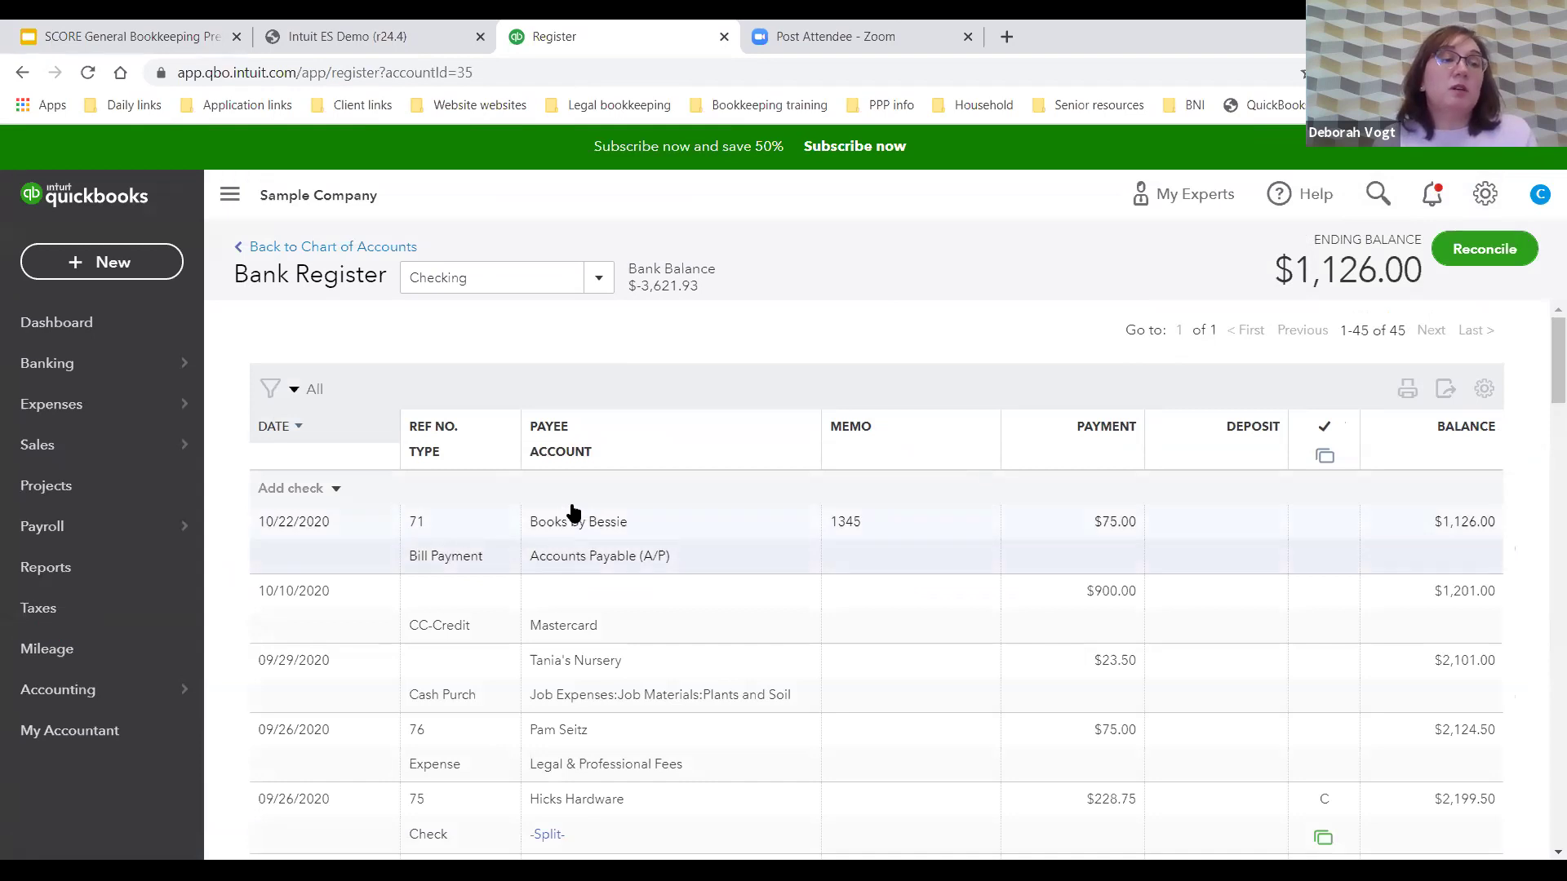
Open the record of the customer billed for the sprinkler heads from the customer list and examine the transactions
{"action": "mouse_move", "coordinate": [163, 447]}
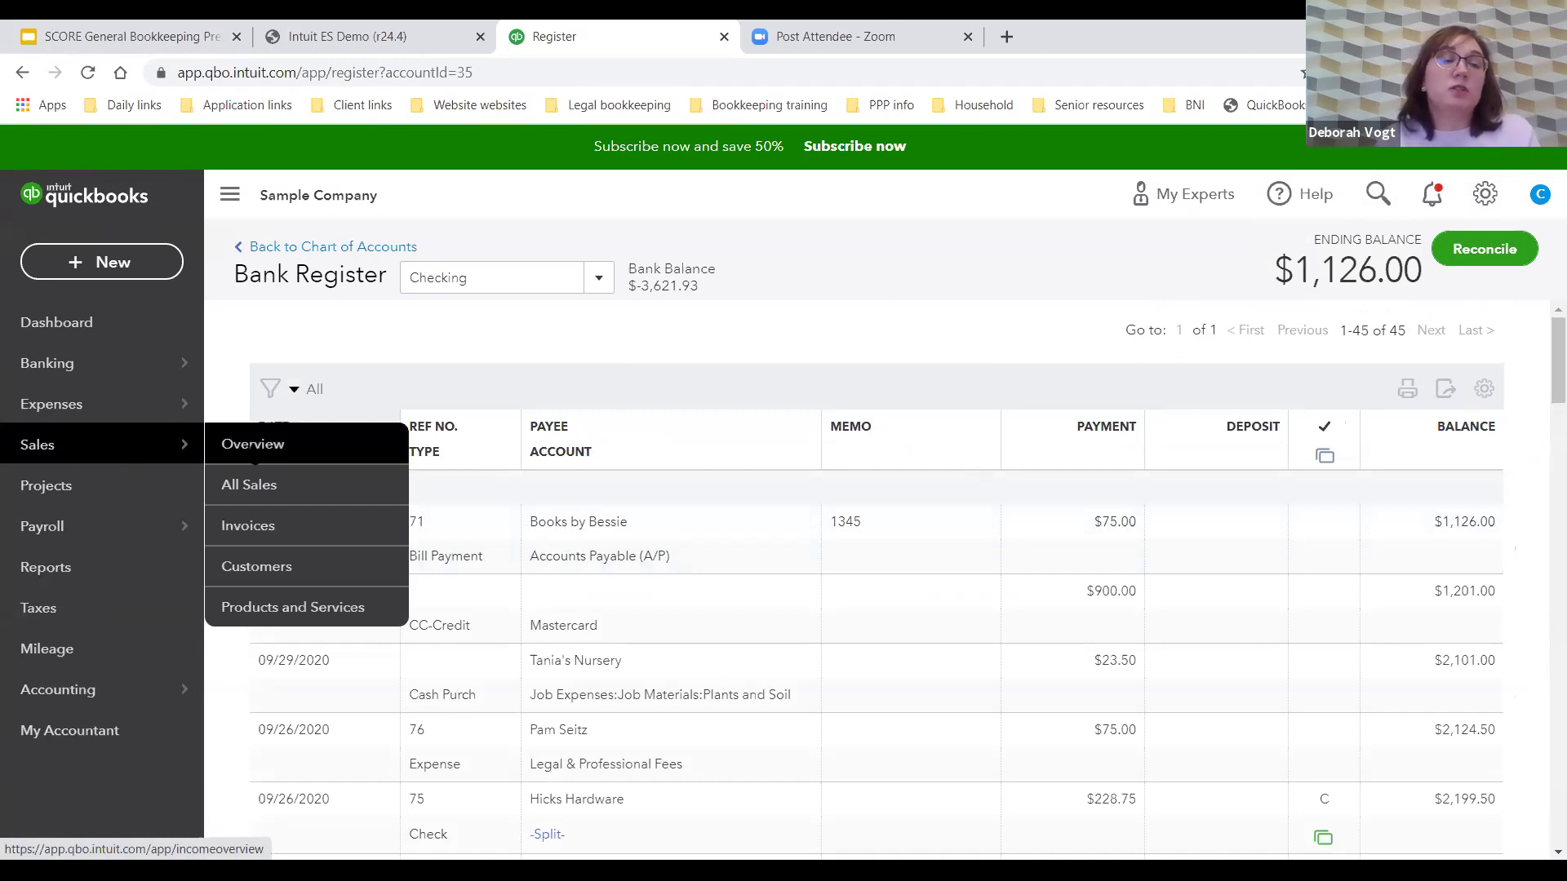
{"action": "left_click", "coordinate": [271, 565]}
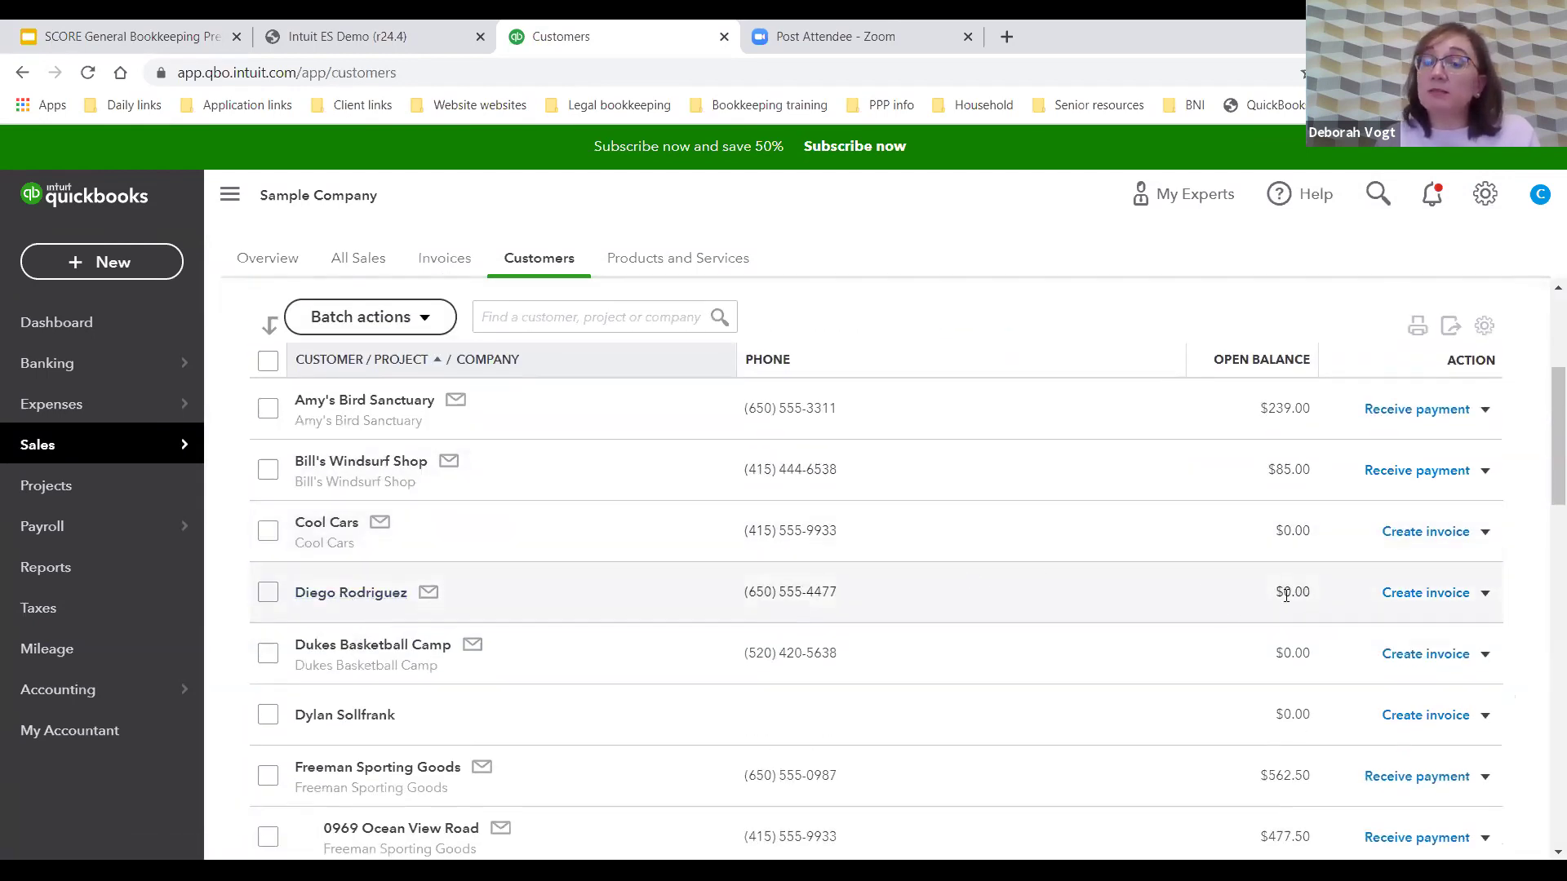
{"action": "left_click", "coordinate": [349, 593]}
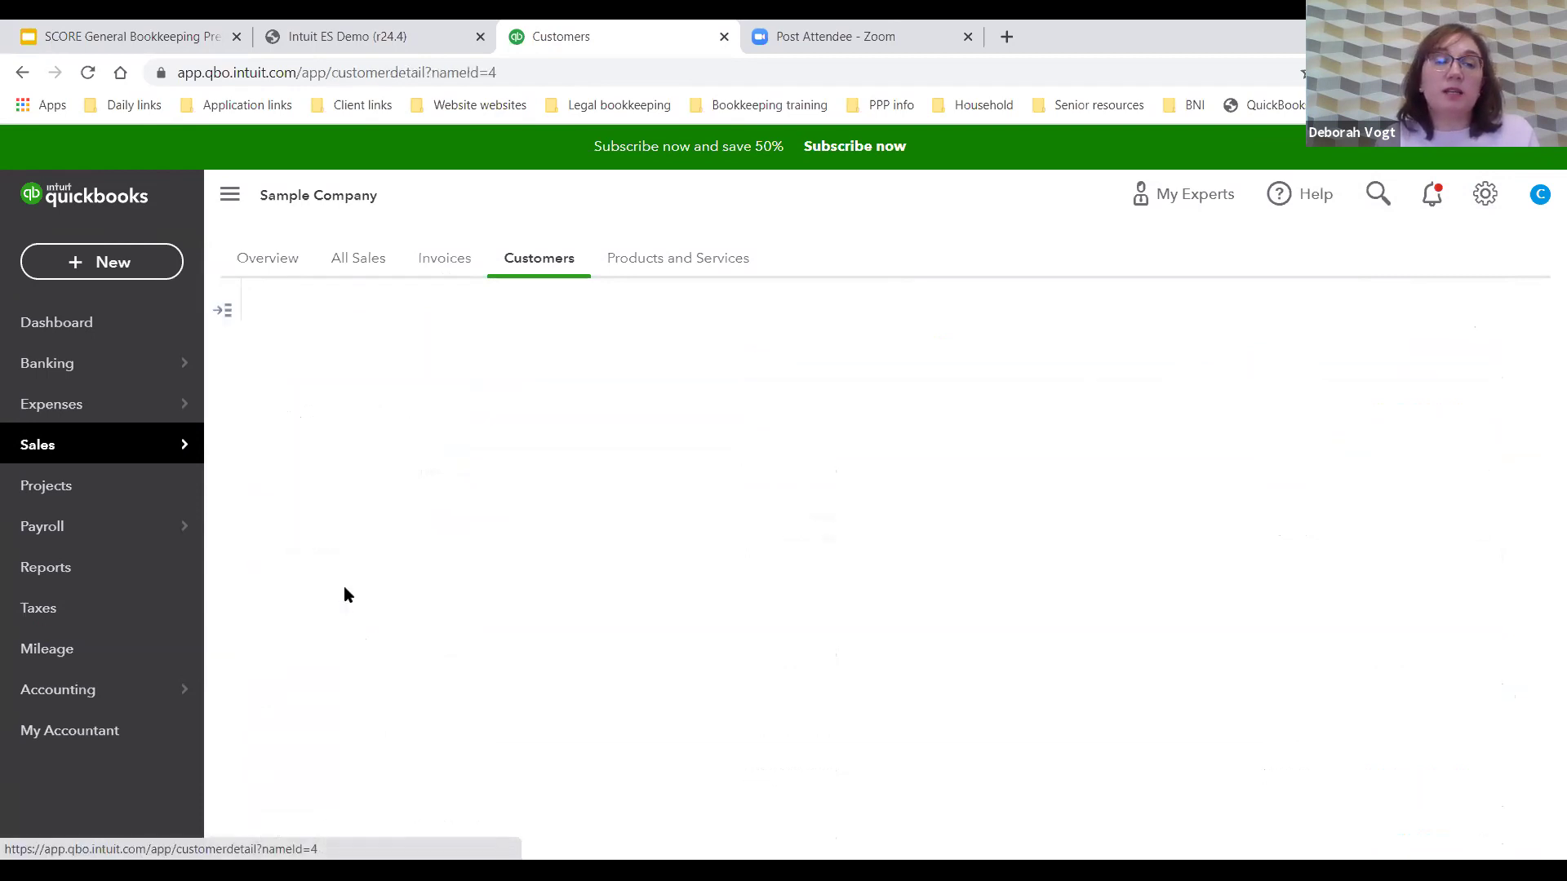
{"action": "scroll", "coordinate": [971, 519], "scroll_direction": "down", "scroll_amount": 1}
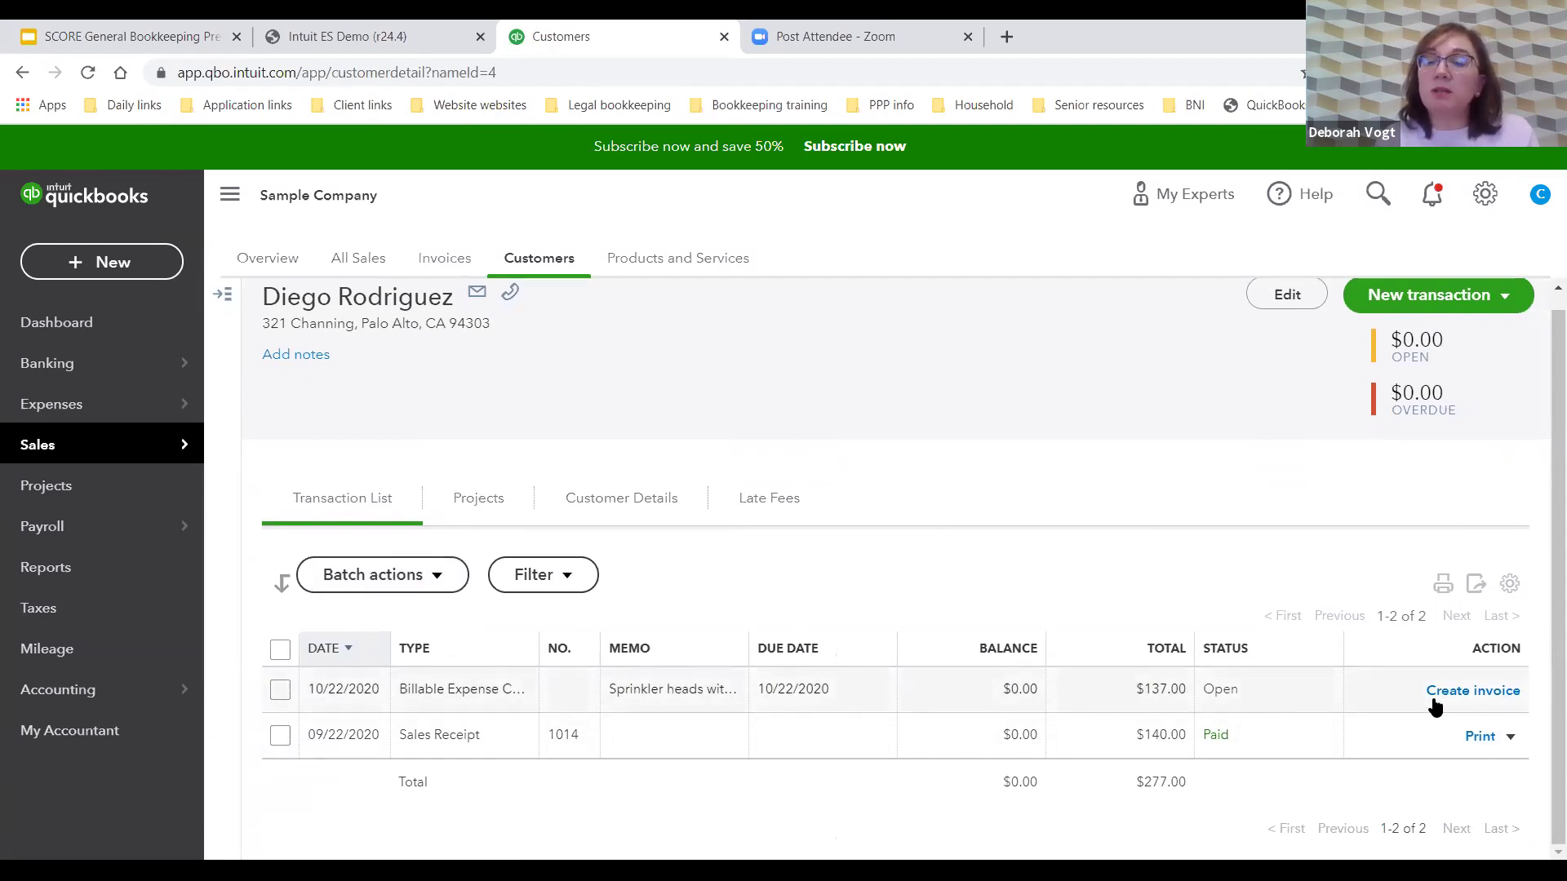
Create an invoice from the customer's billable sprinkler heads charge and review its lines and totals
{"action": "left_click", "coordinate": [1469, 692]}
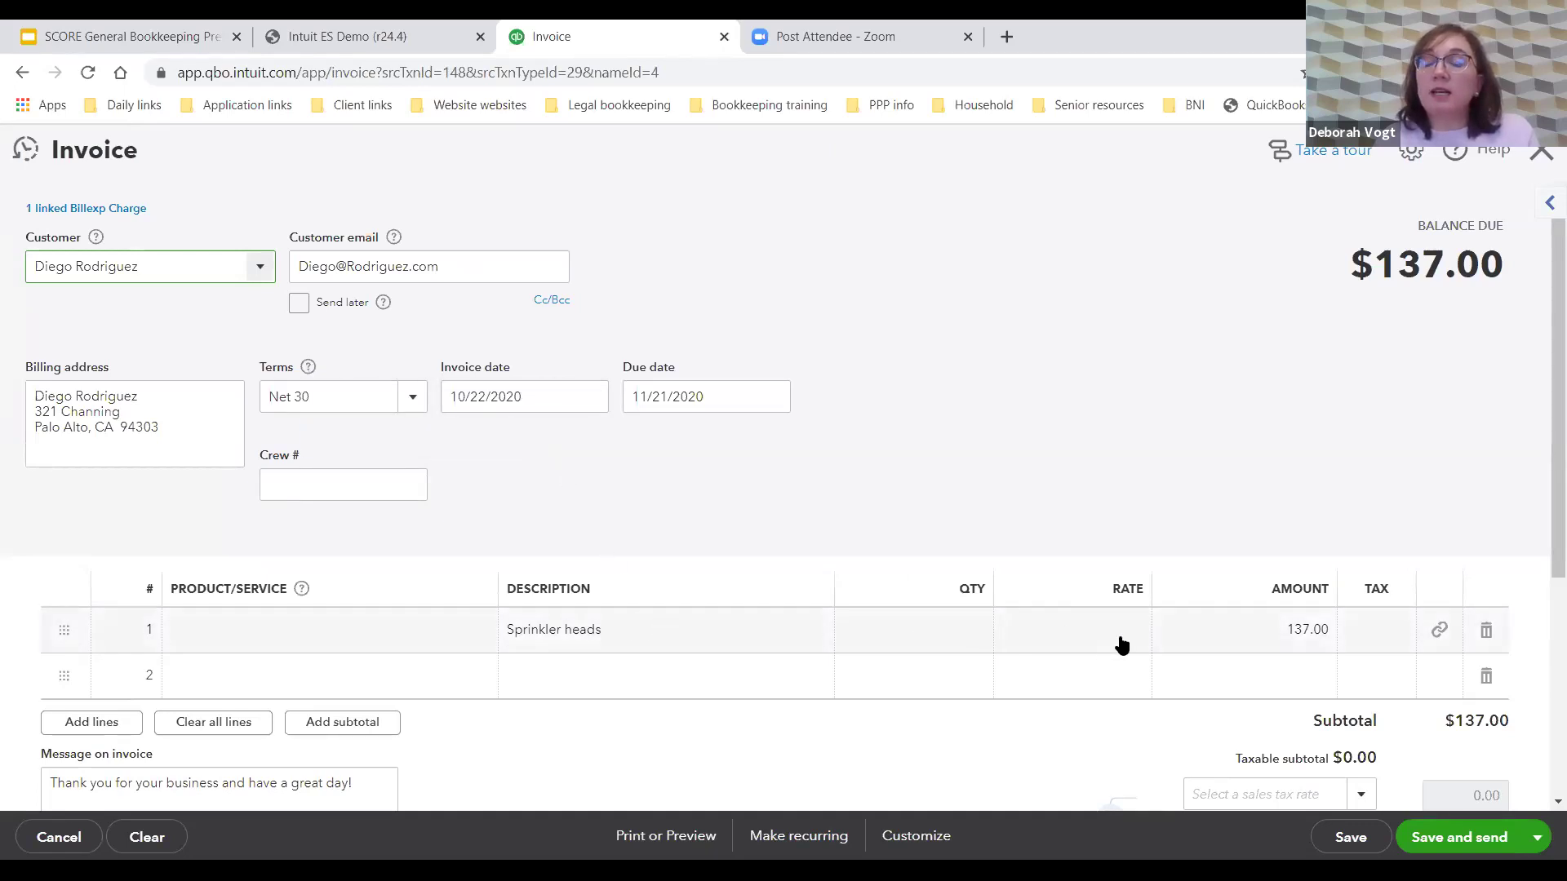
{"action": "scroll", "coordinate": [1177, 464], "scroll_direction": "down", "scroll_amount": 3}
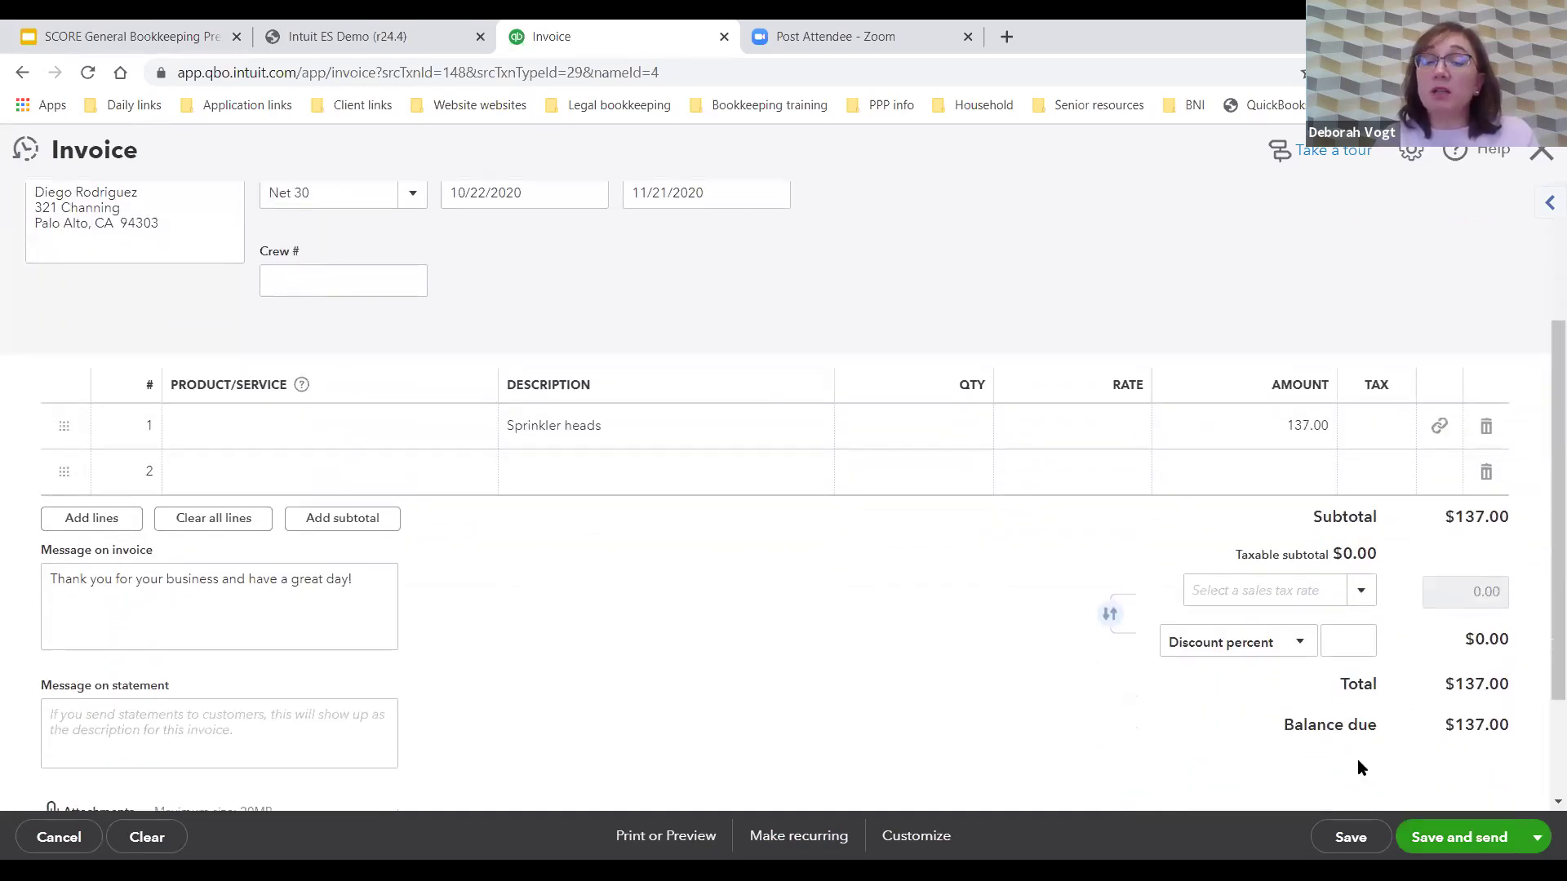
{"action": "scroll", "coordinate": [1022, 534], "scroll_direction": "up", "scroll_amount": 3}
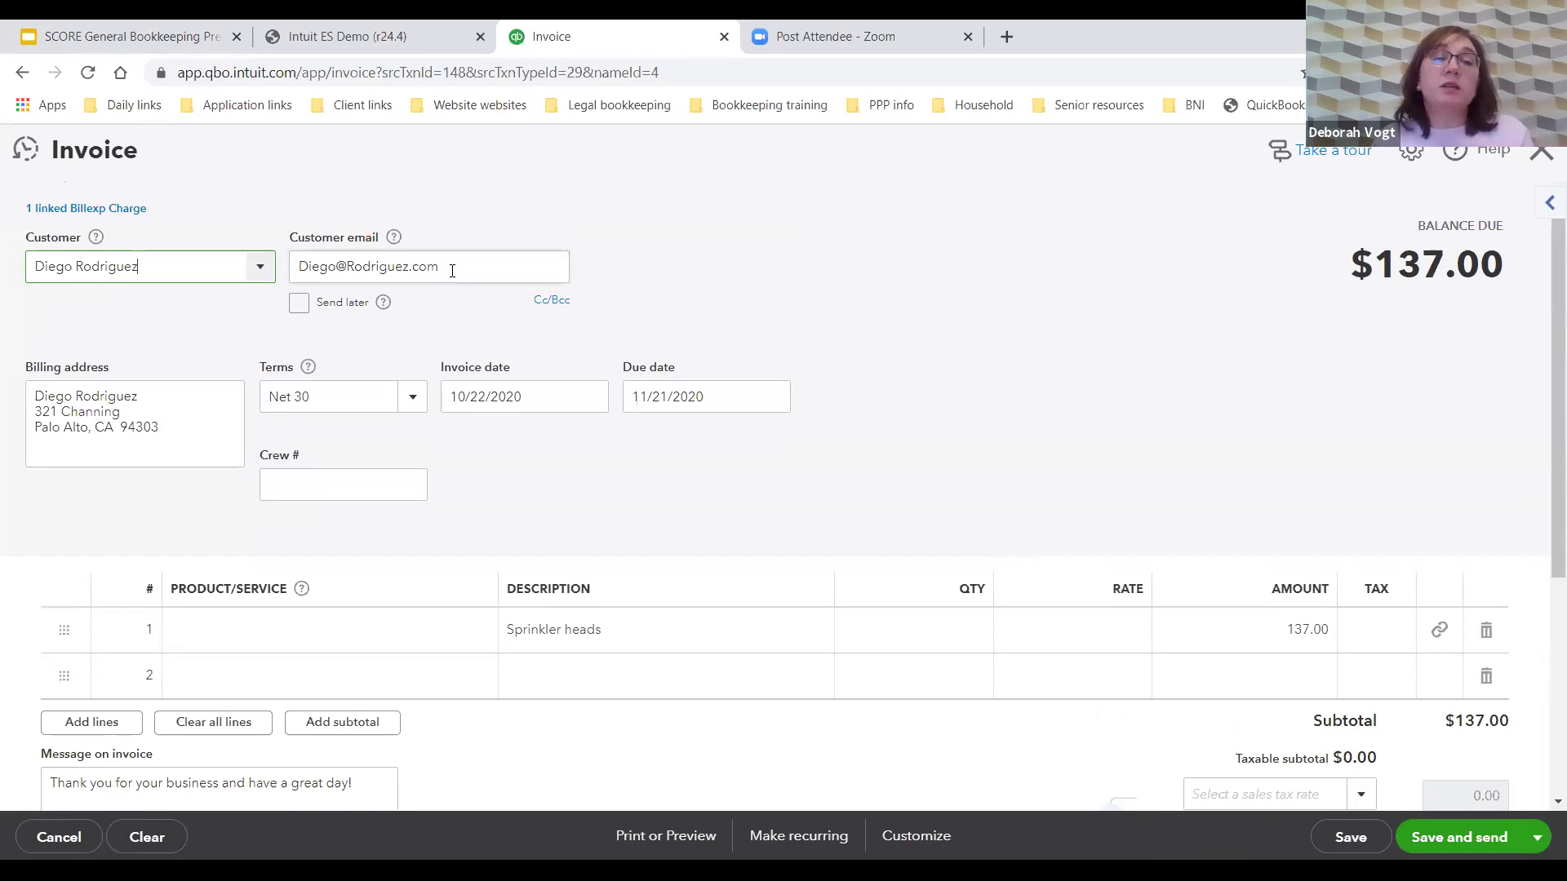
Save and close the customer's sprinkler heads invoice without sending it
{"action": "scroll", "coordinate": [1182, 563], "scroll_direction": "down", "scroll_amount": 3}
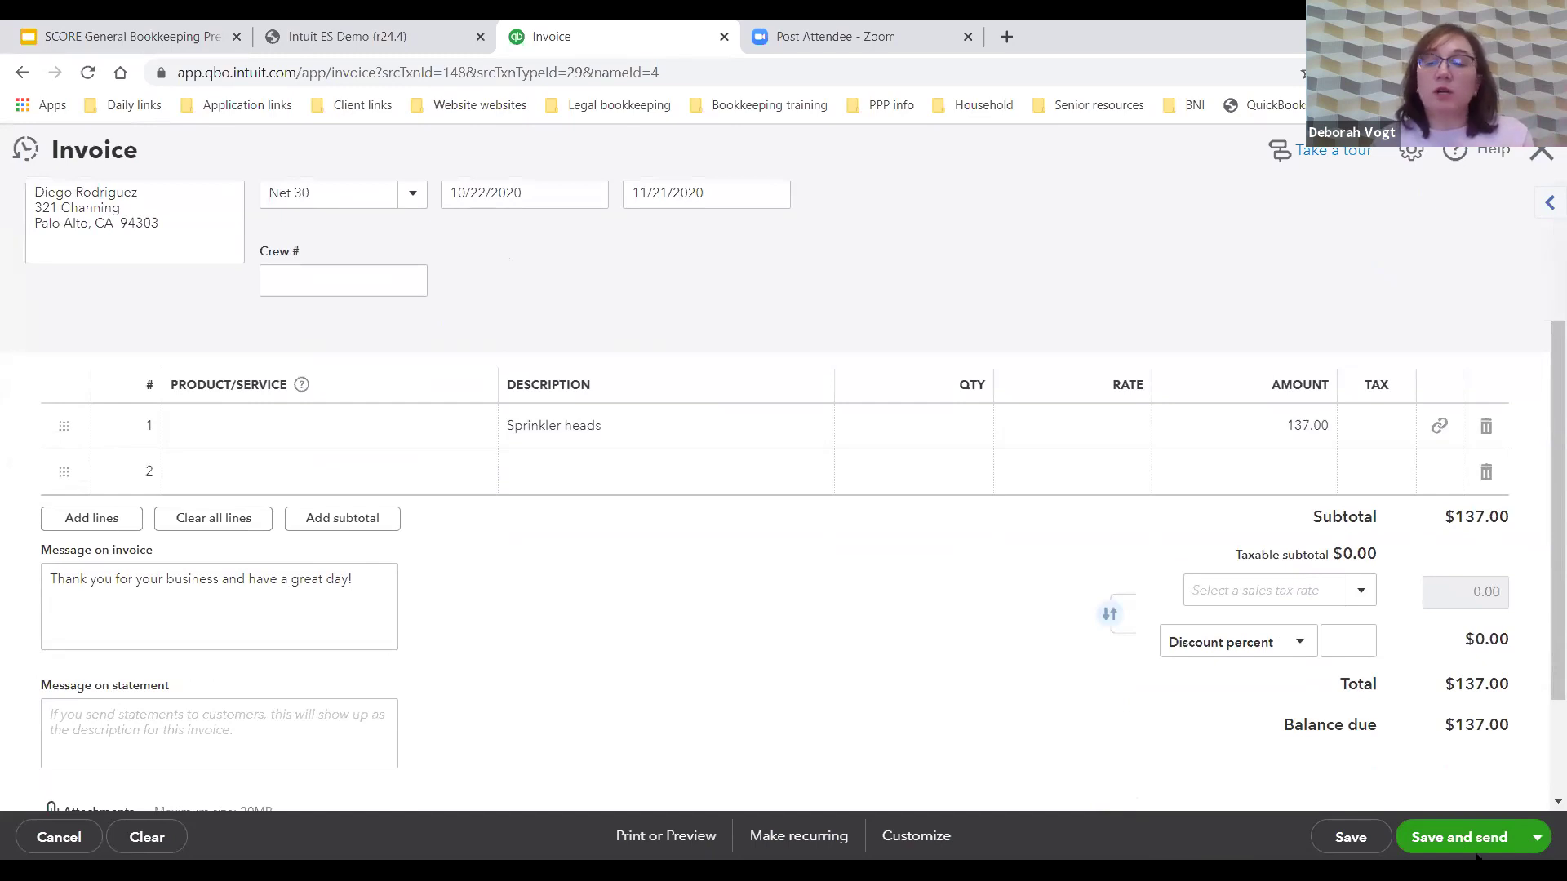
{"action": "left_click", "coordinate": [1537, 837]}
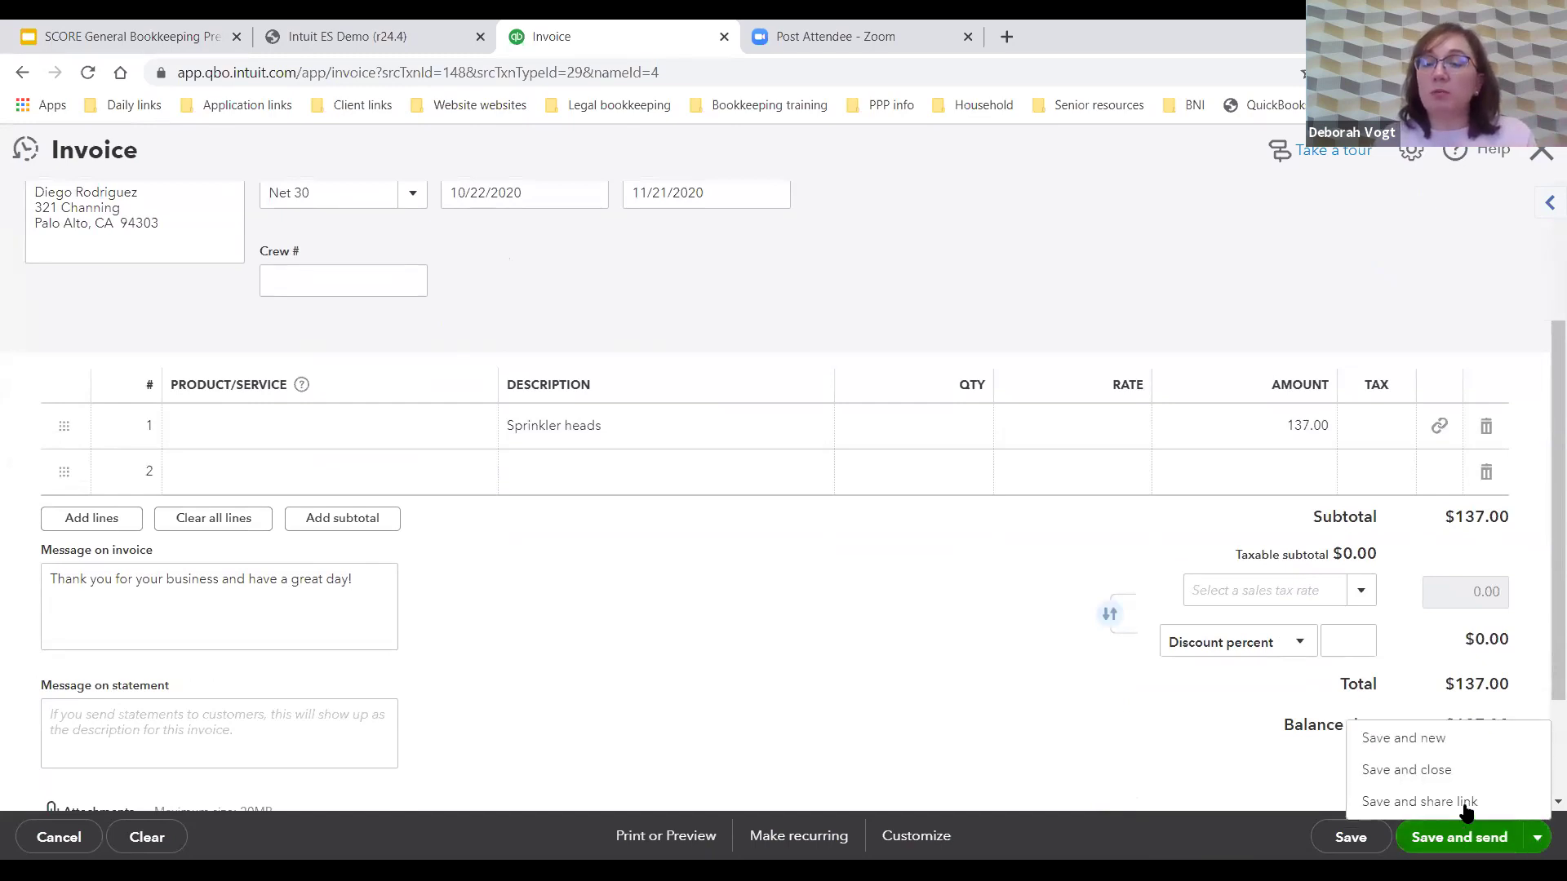
{"action": "left_click", "coordinate": [1455, 771]}
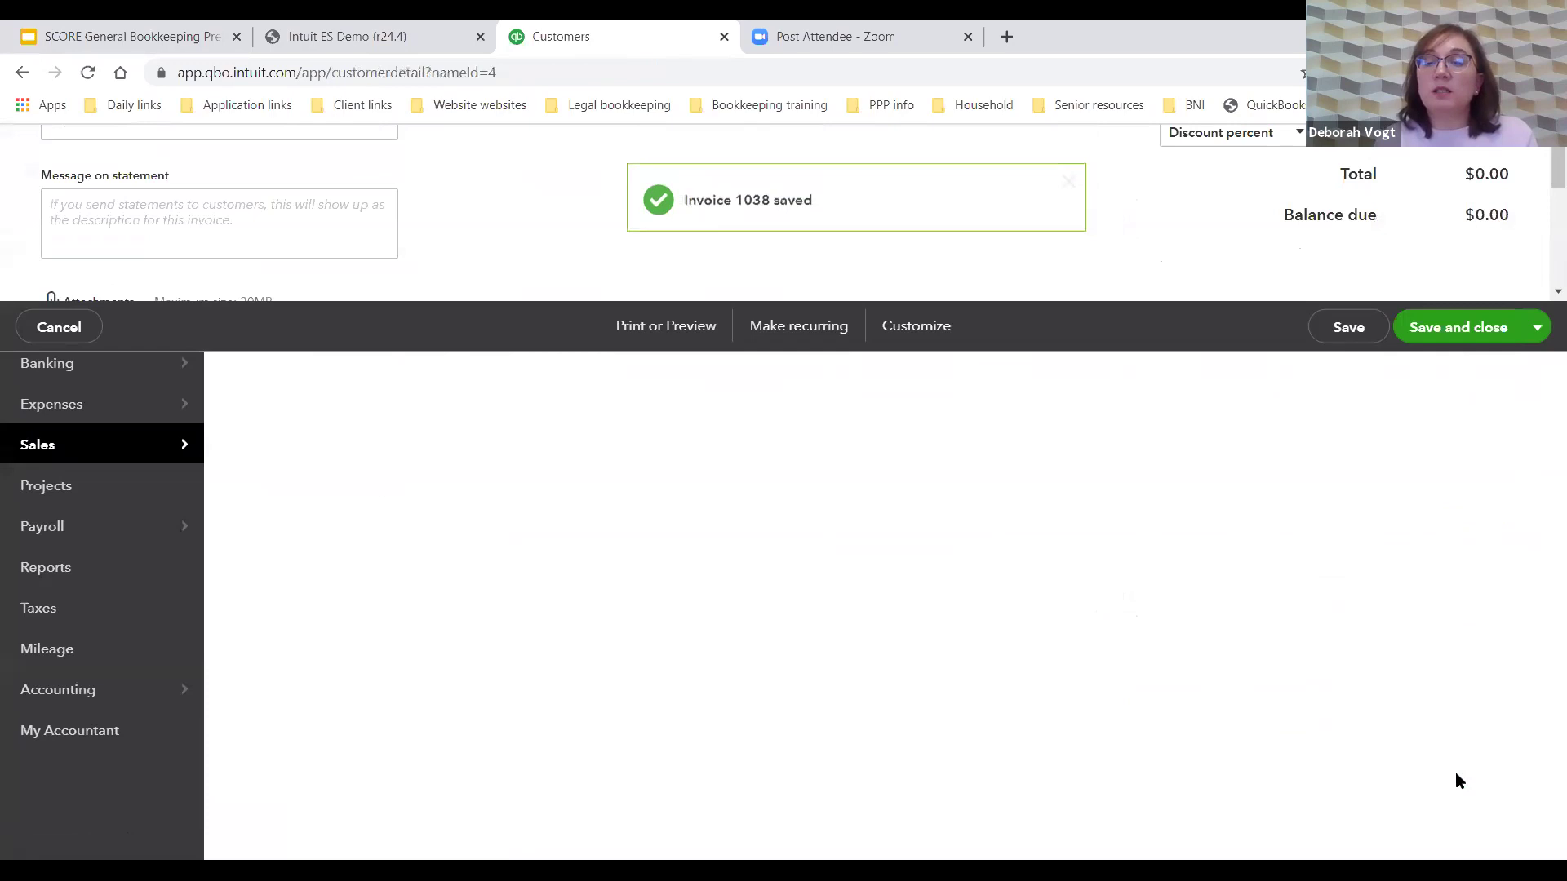
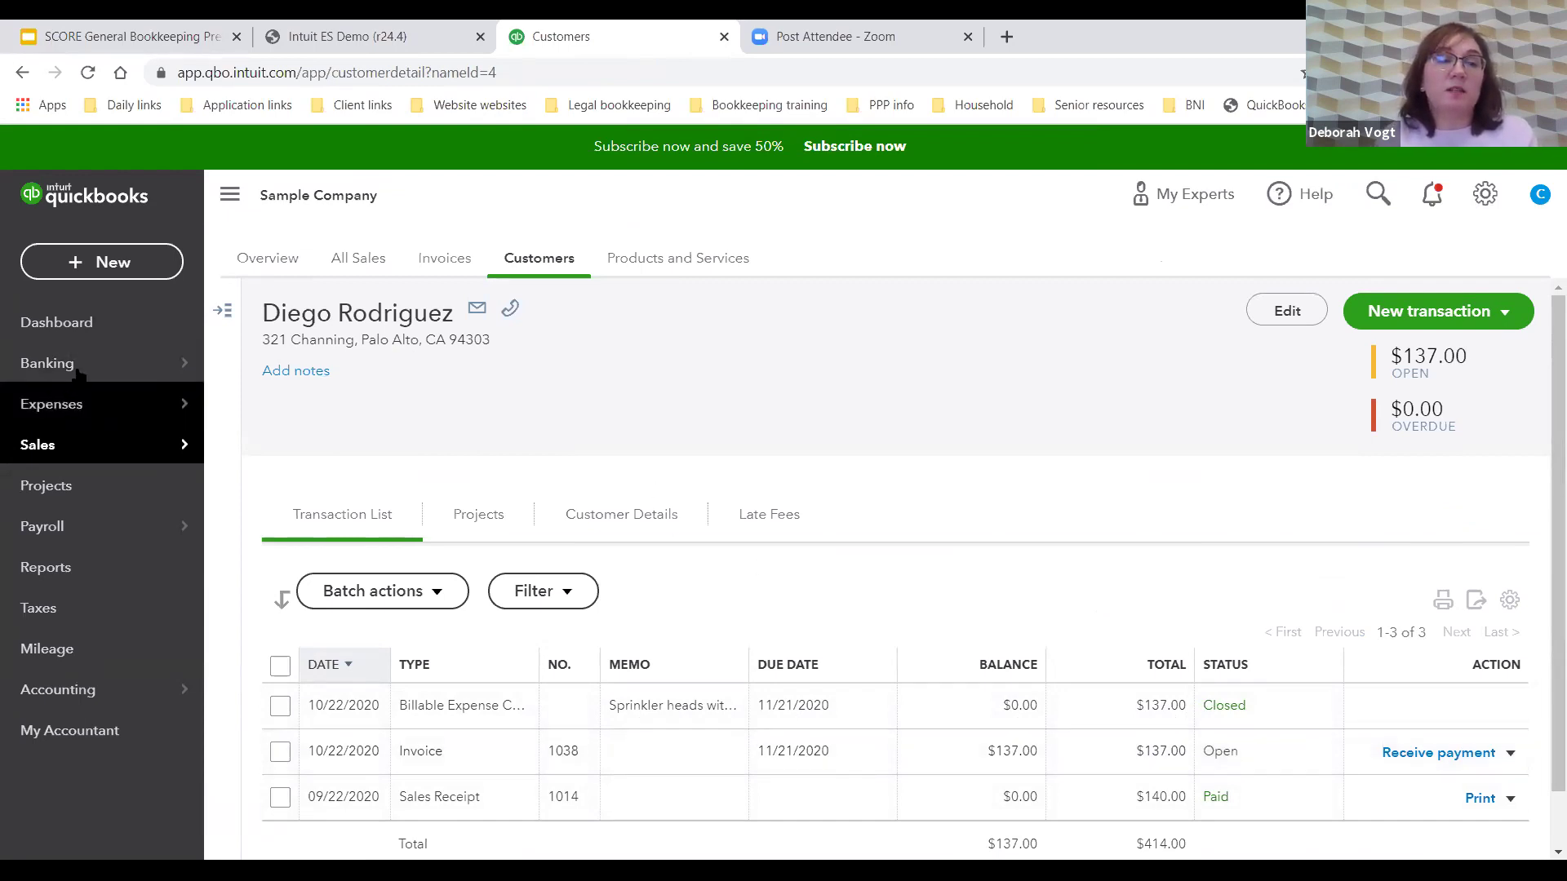
Go back to the customer list and open a Receive Payment form for the customer listed after Cool Cars
{"action": "mouse_move", "coordinate": [79, 369]}
{"action": "left_click", "coordinate": [81, 337]}
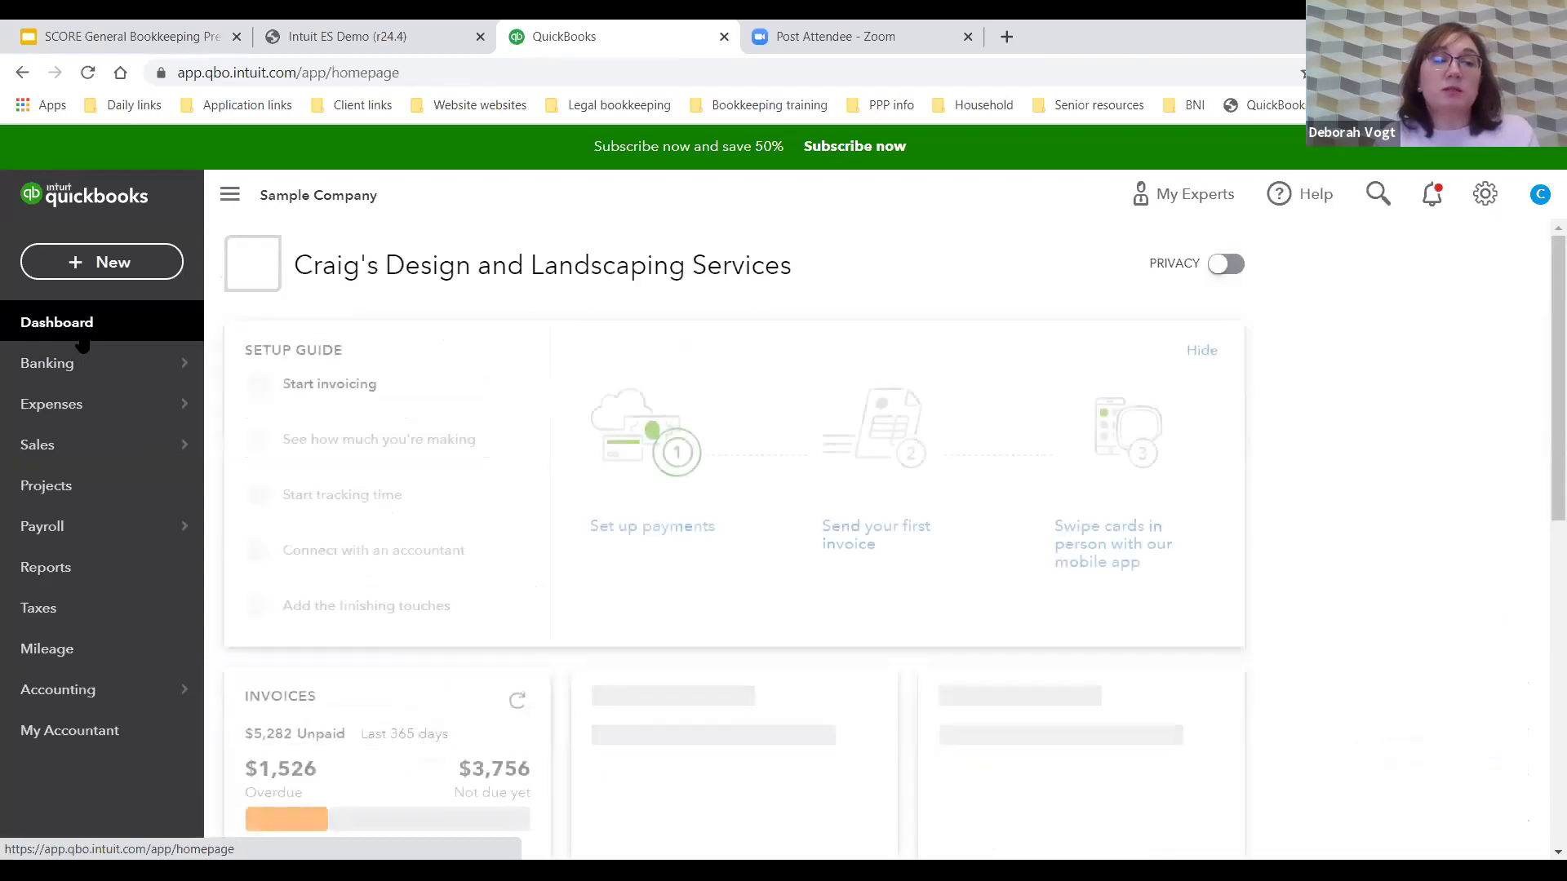
{"action": "mouse_move", "coordinate": [81, 364]}
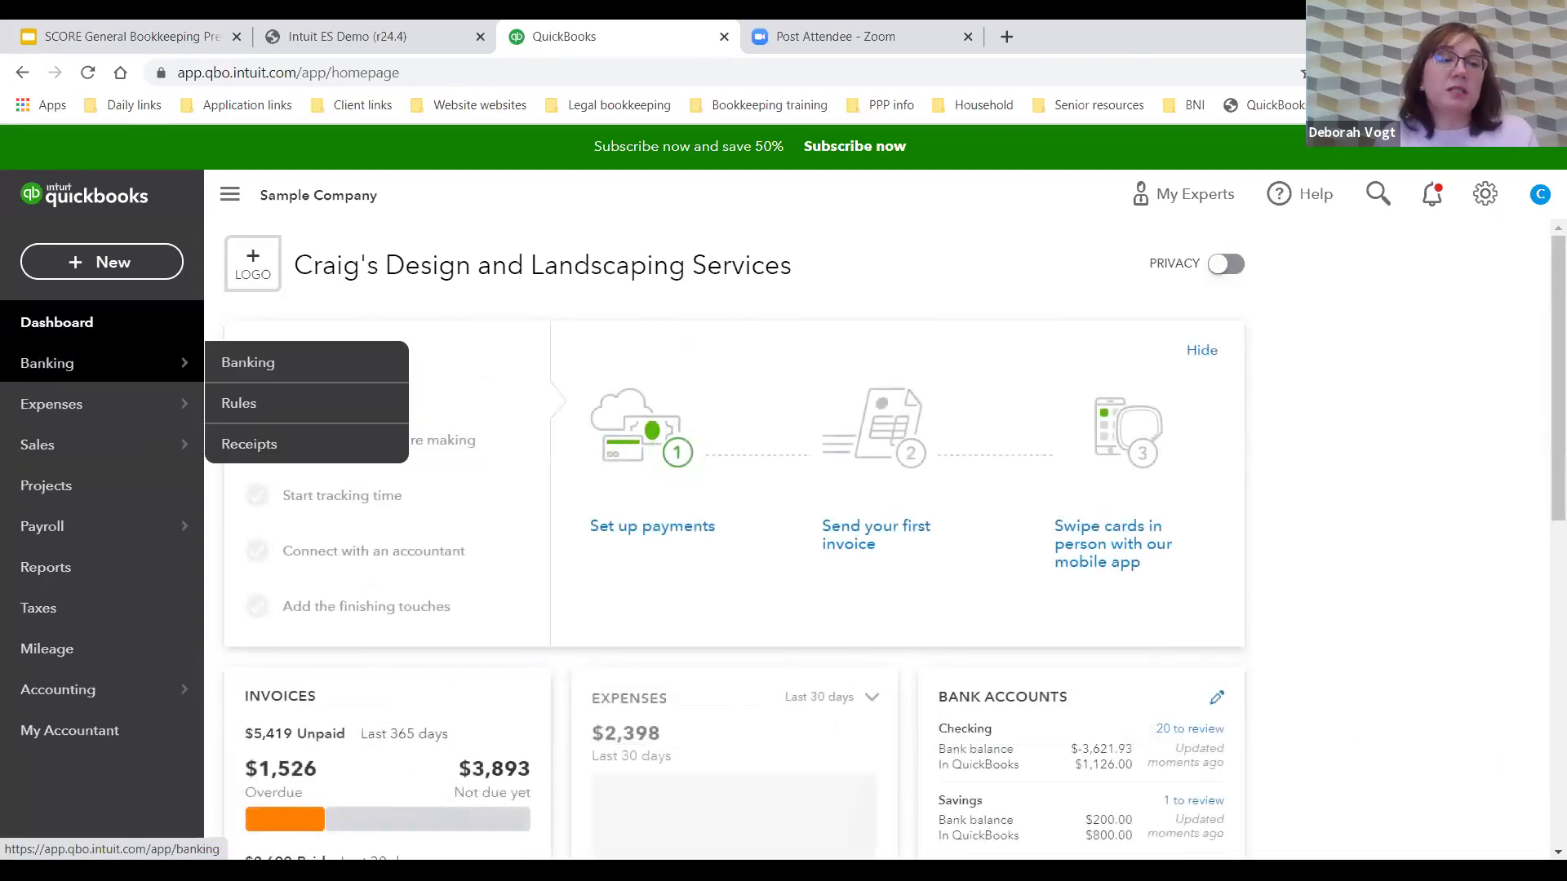
{"action": "mouse_move", "coordinate": [91, 464]}
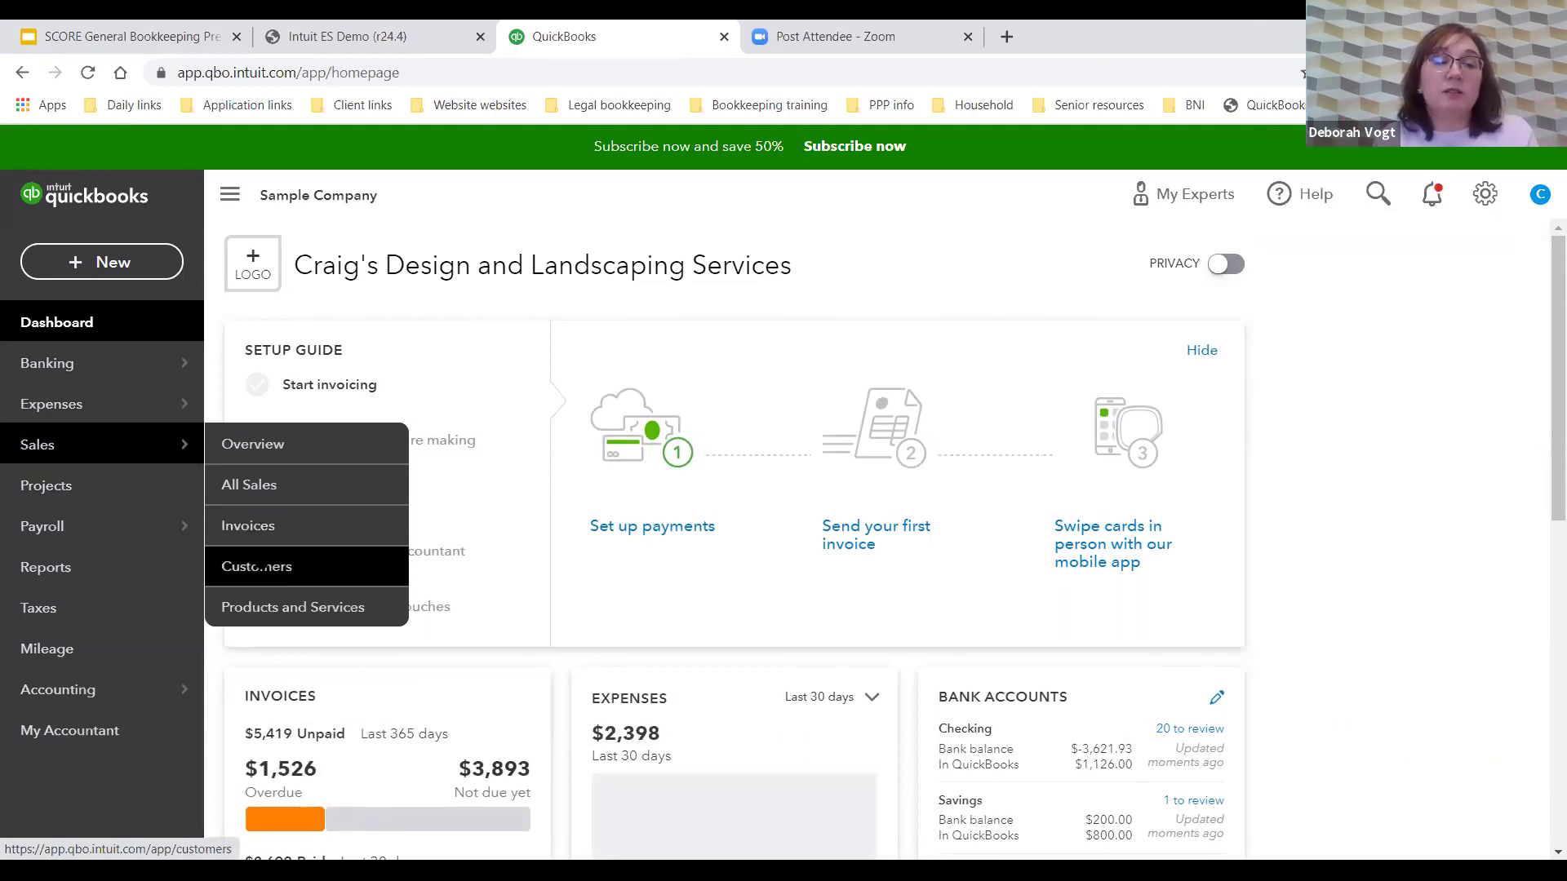
{"action": "left_click", "coordinate": [263, 581]}
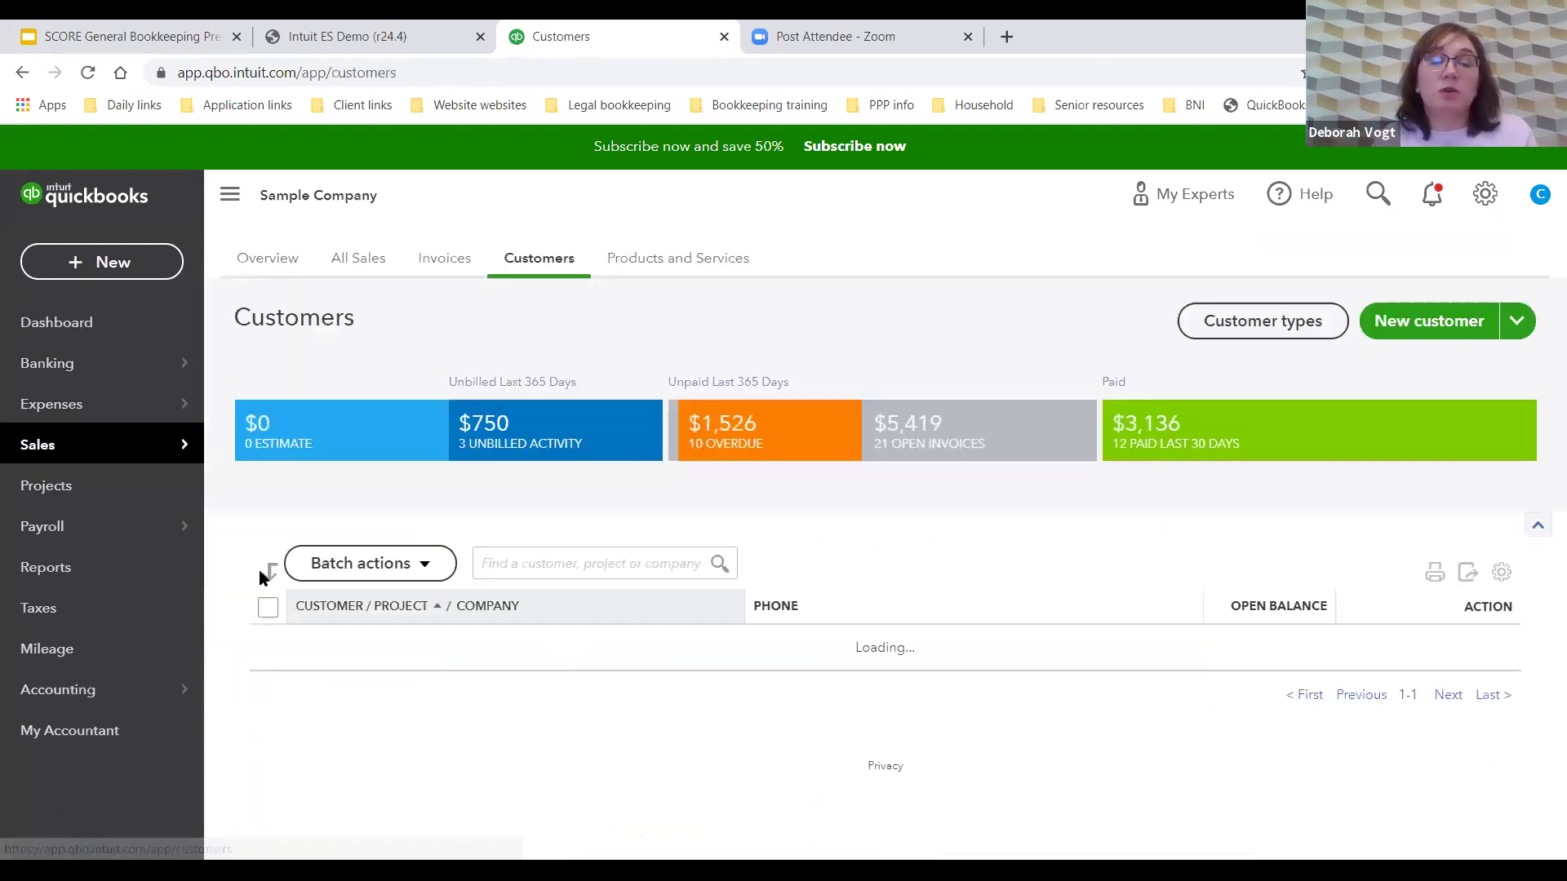
{"action": "scroll", "coordinate": [640, 620], "scroll_direction": "down", "scroll_amount": 4}
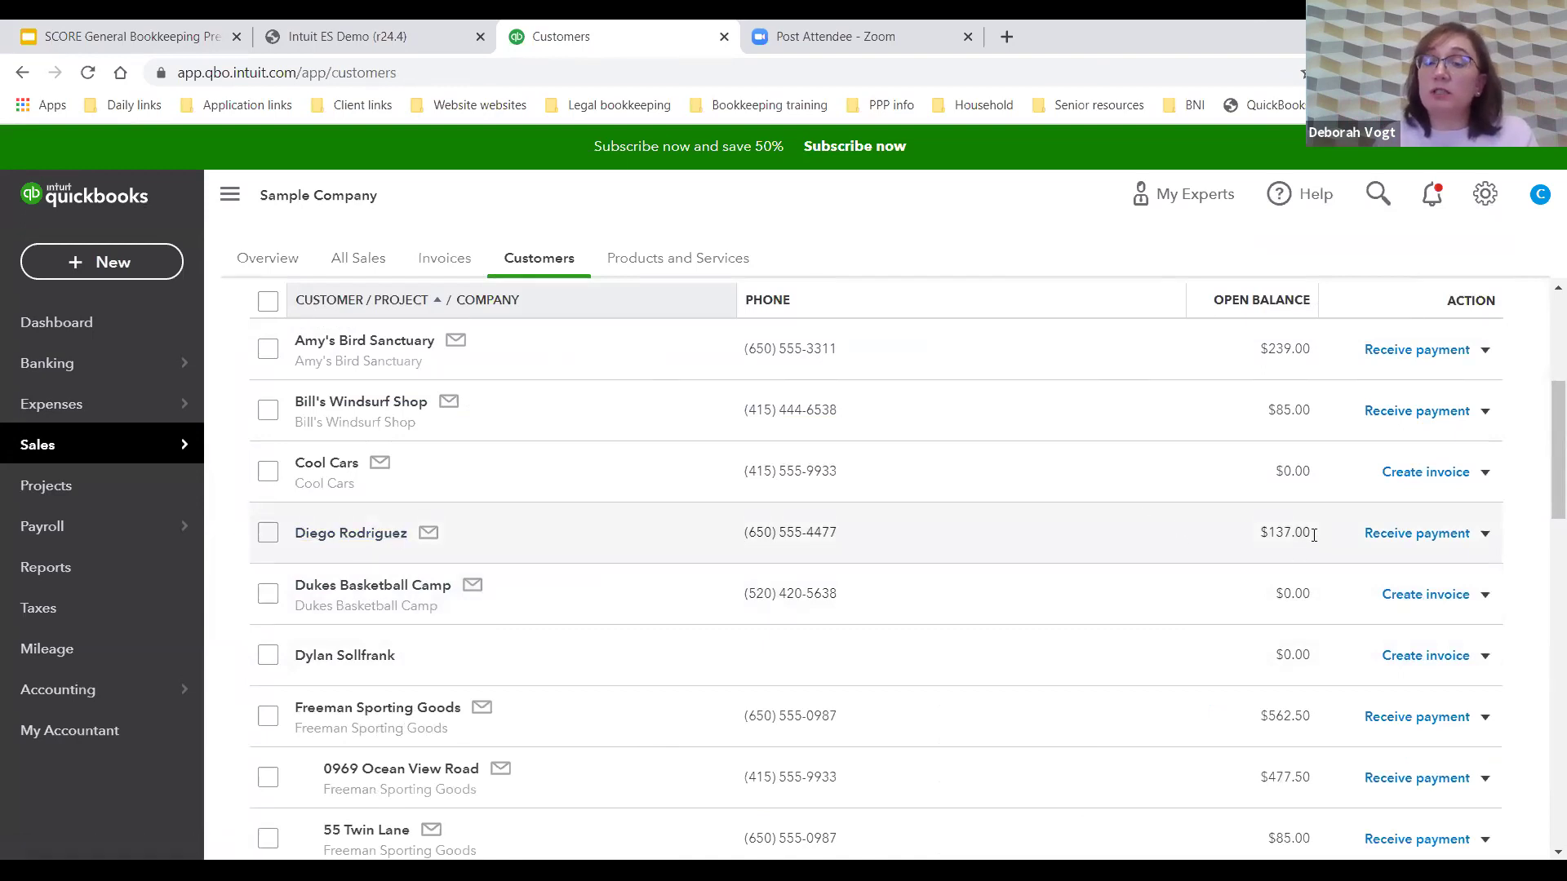
{"action": "left_click", "coordinate": [1398, 534]}
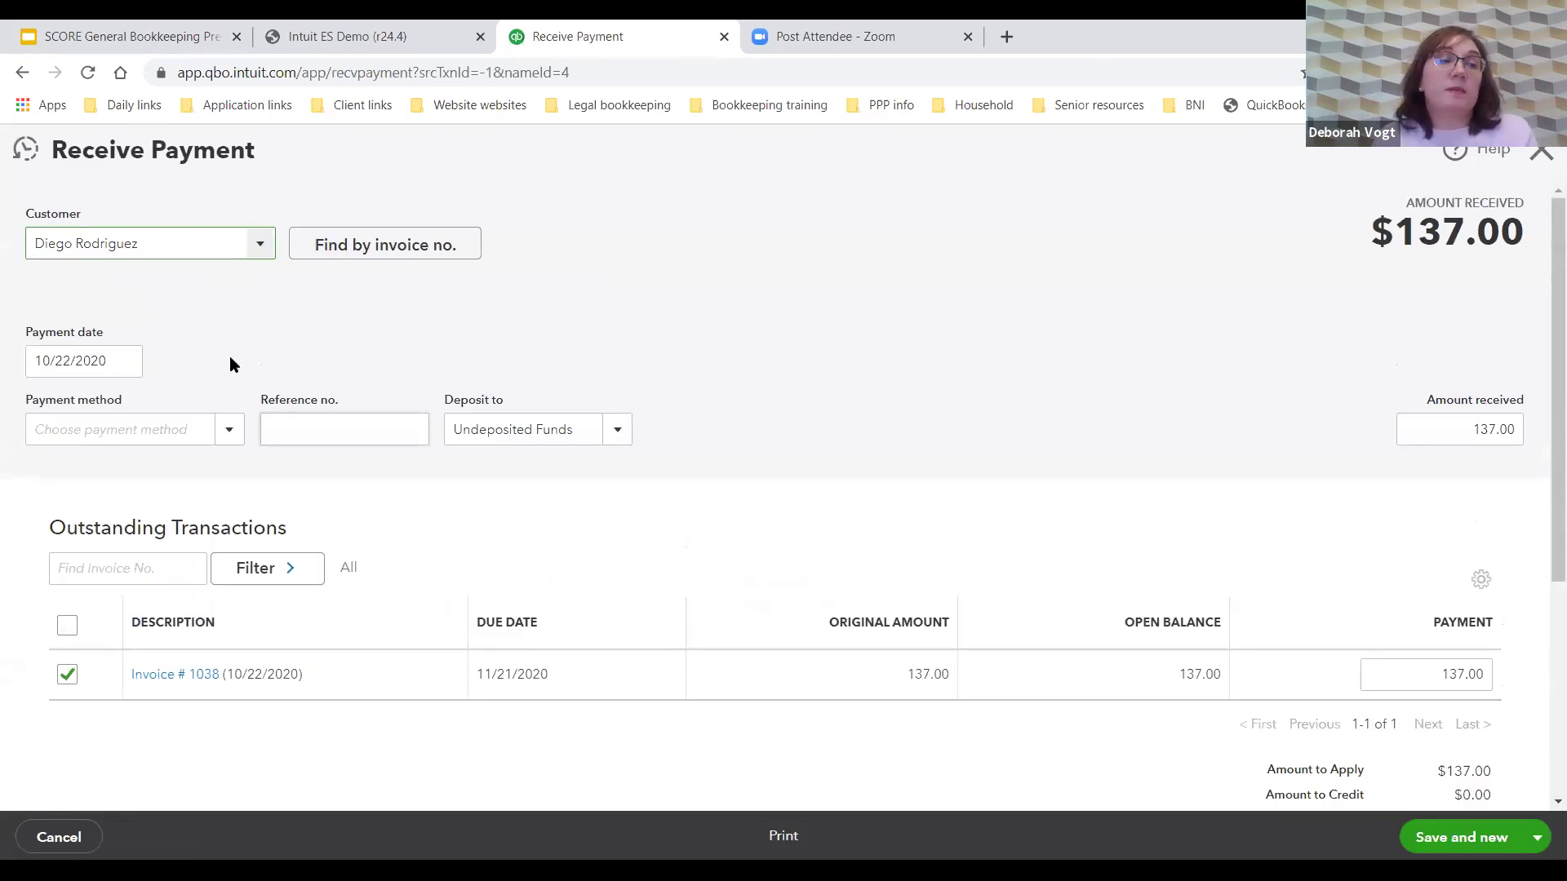
Record the invoice payment with payment method Check and reference number 123, deposited to Undeposited Funds, and save and close it
{"action": "left_click", "coordinate": [229, 431]}
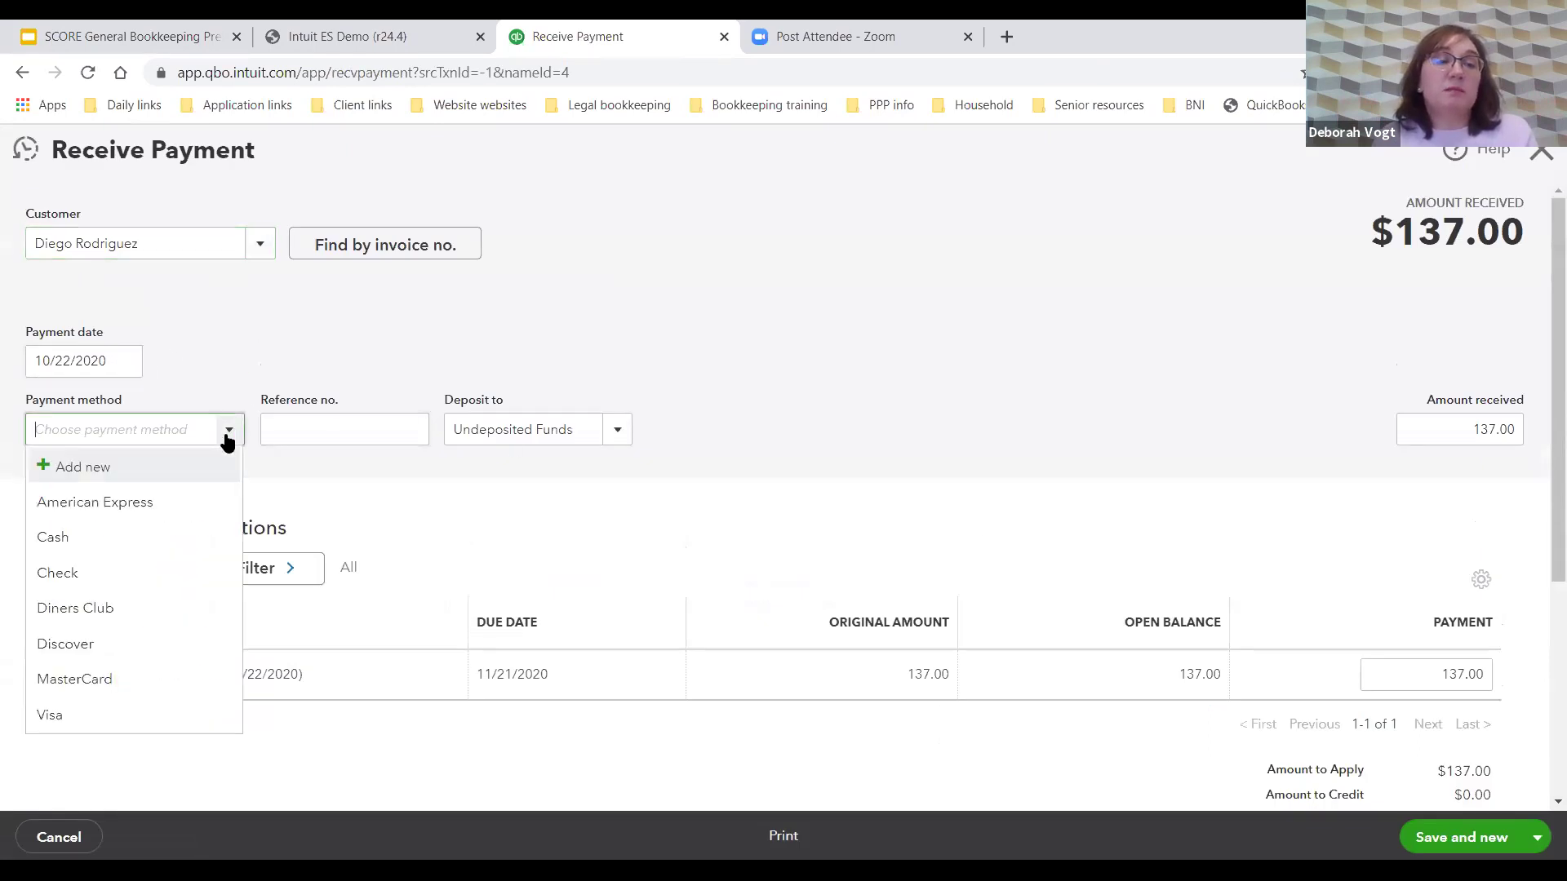
{"action": "left_click", "coordinate": [118, 571]}
{"action": "left_click", "coordinate": [273, 429]}
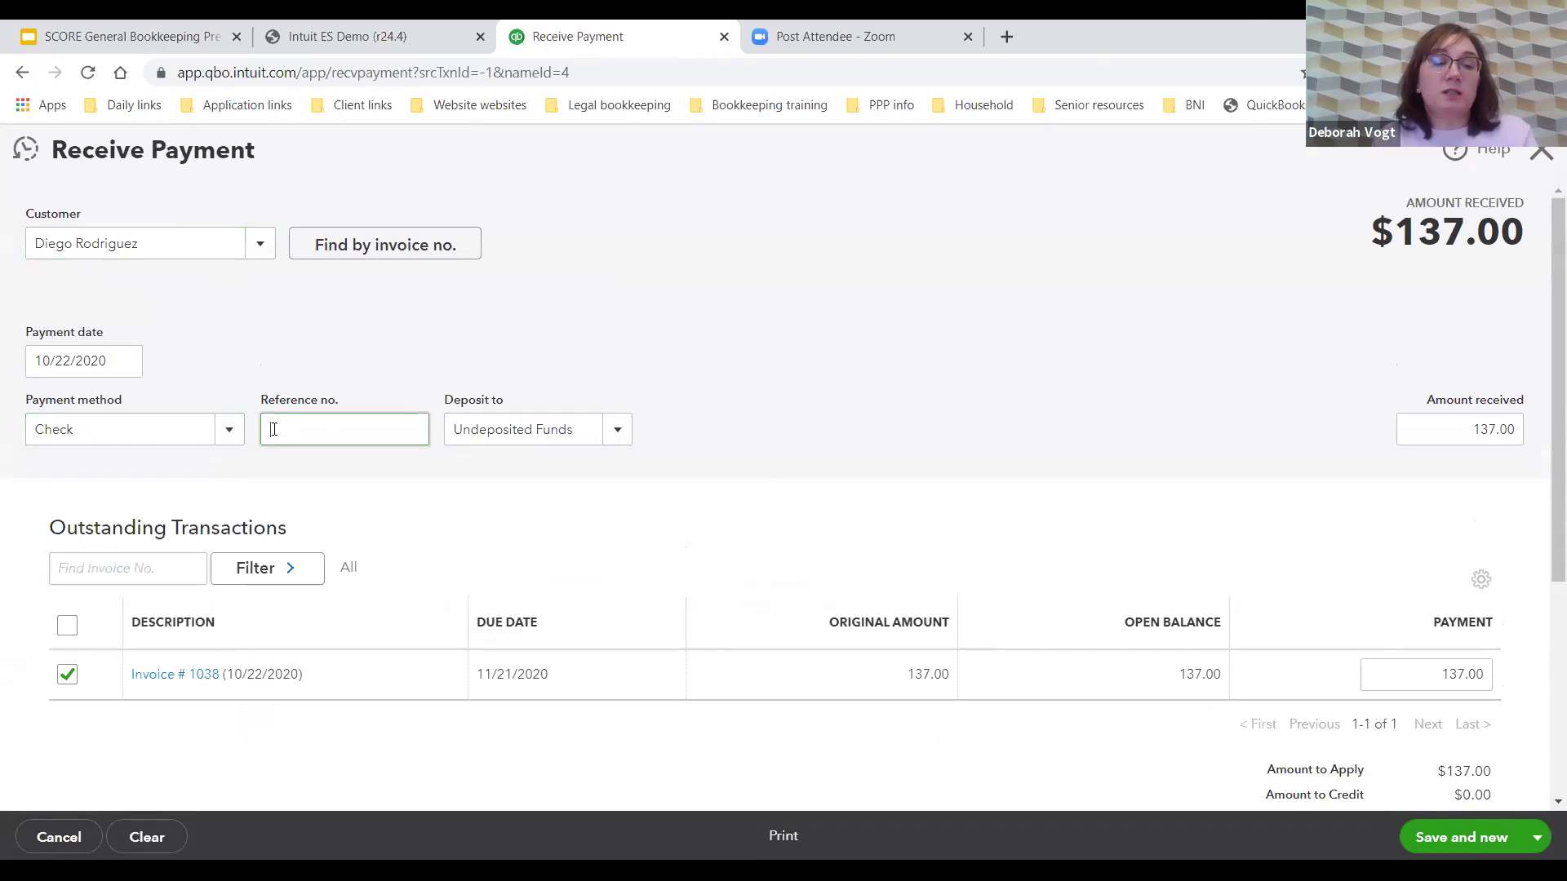
{"action": "type", "text": "123"}
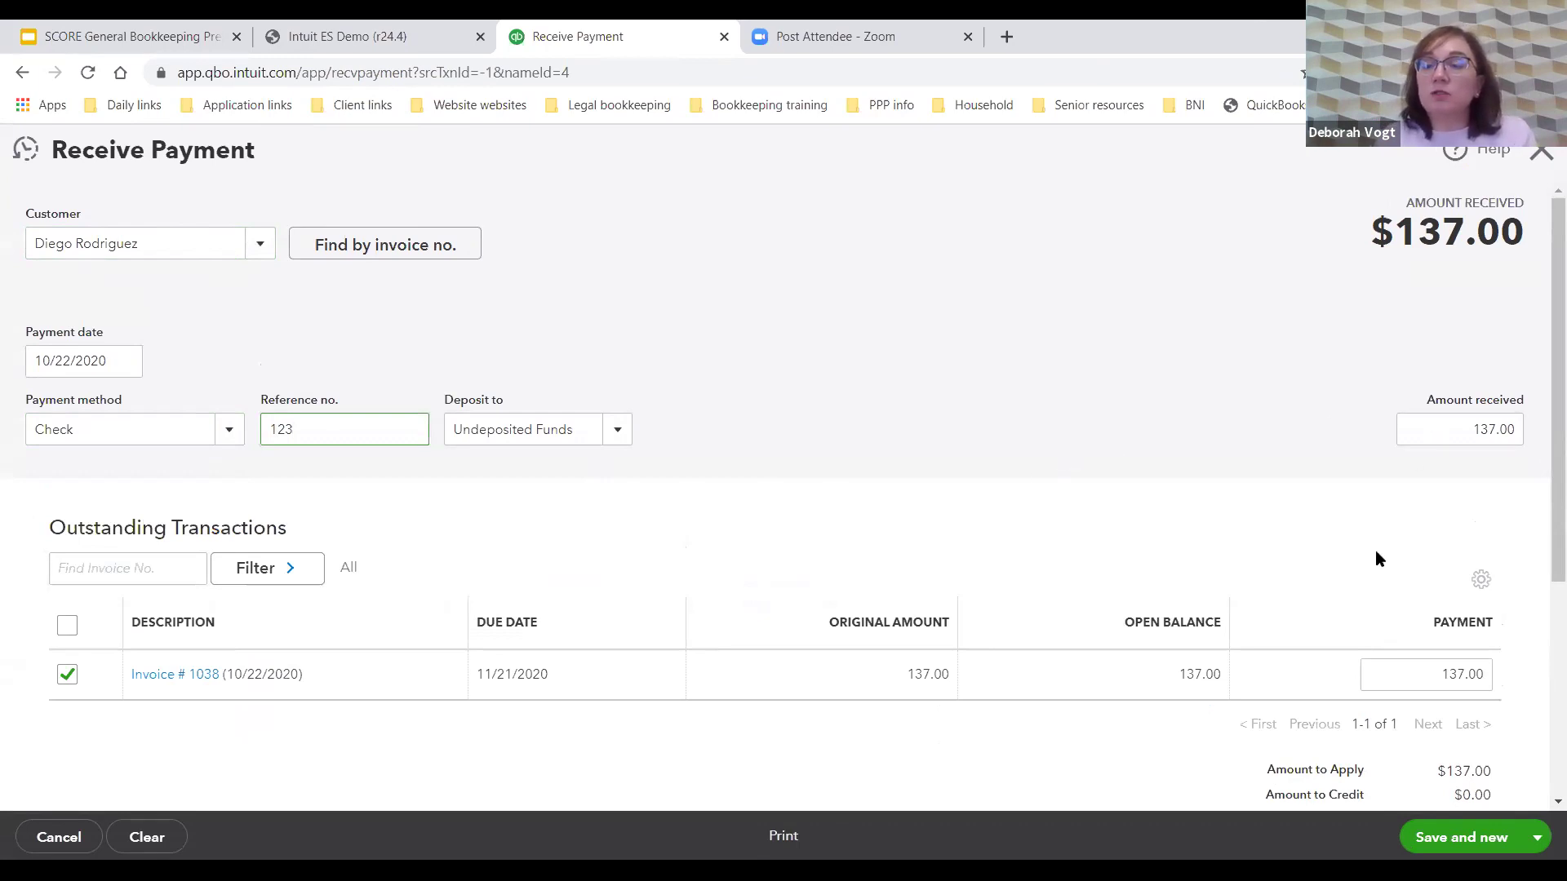
{"action": "scroll", "coordinate": [1374, 550], "scroll_direction": "down", "scroll_amount": 1}
{"action": "left_click", "coordinate": [1537, 840]}
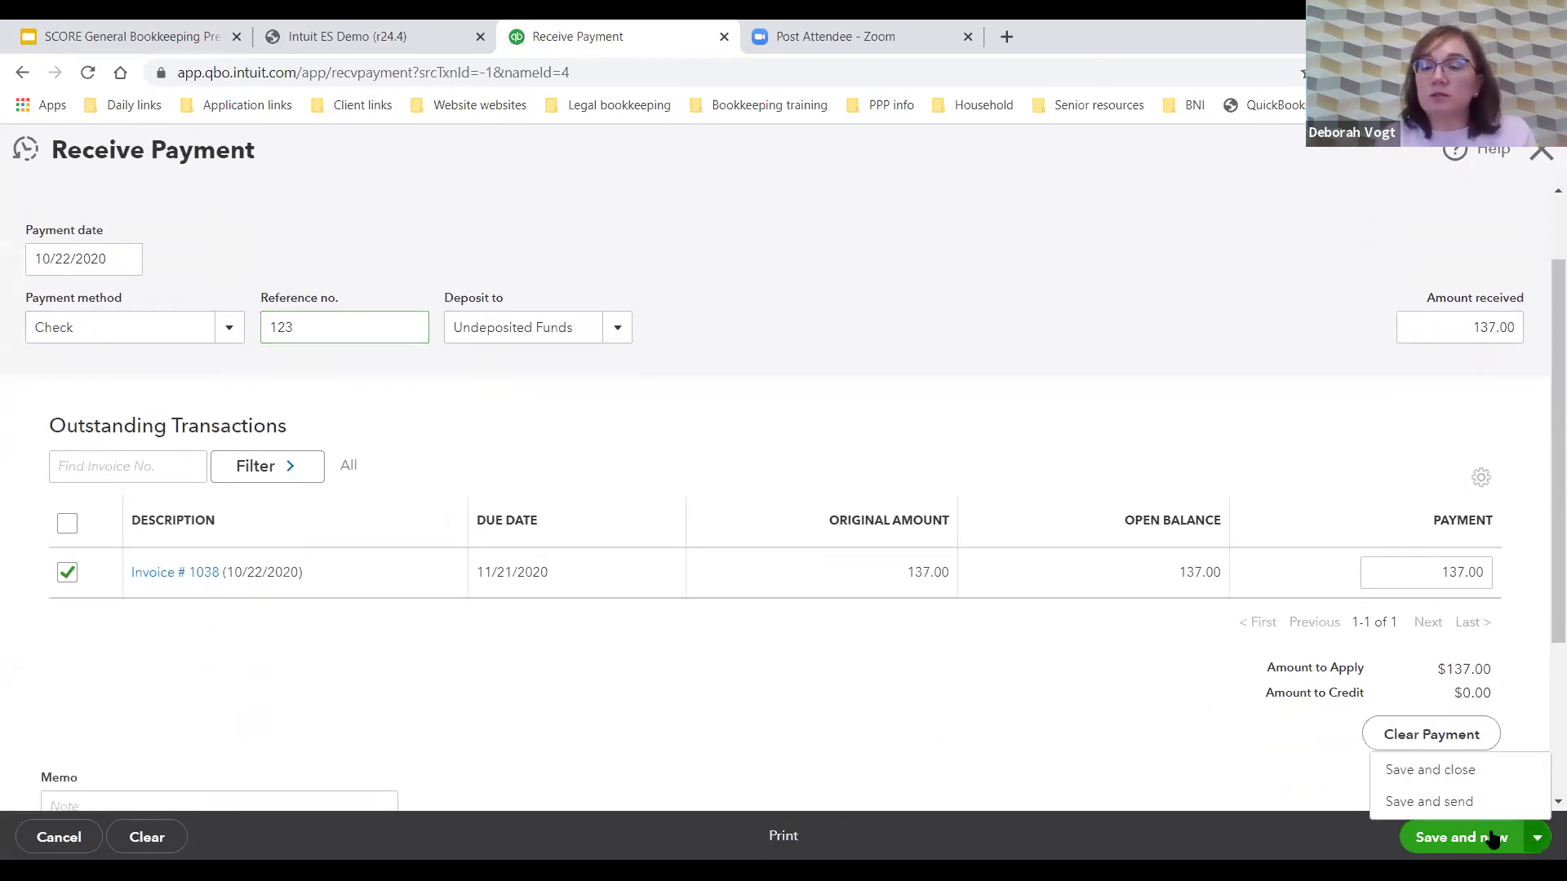
{"action": "left_click", "coordinate": [1452, 775]}
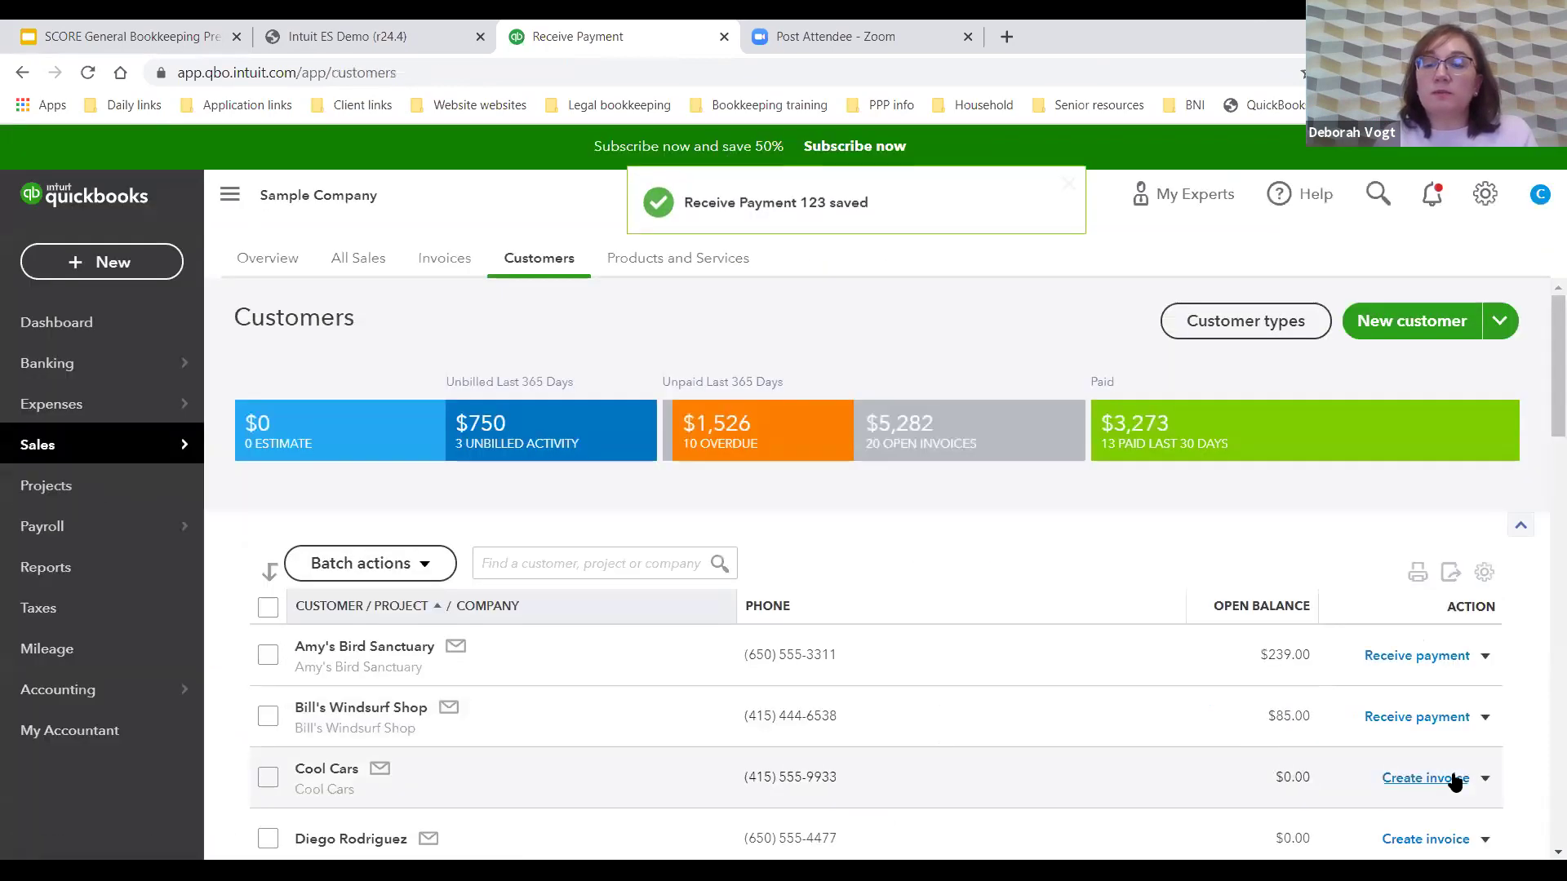
Create a bank deposit to Checking that includes only the $137.00 check payment with reference 123, and save and close it
{"action": "scroll", "coordinate": [1320, 744], "scroll_direction": "down", "scroll_amount": 3}
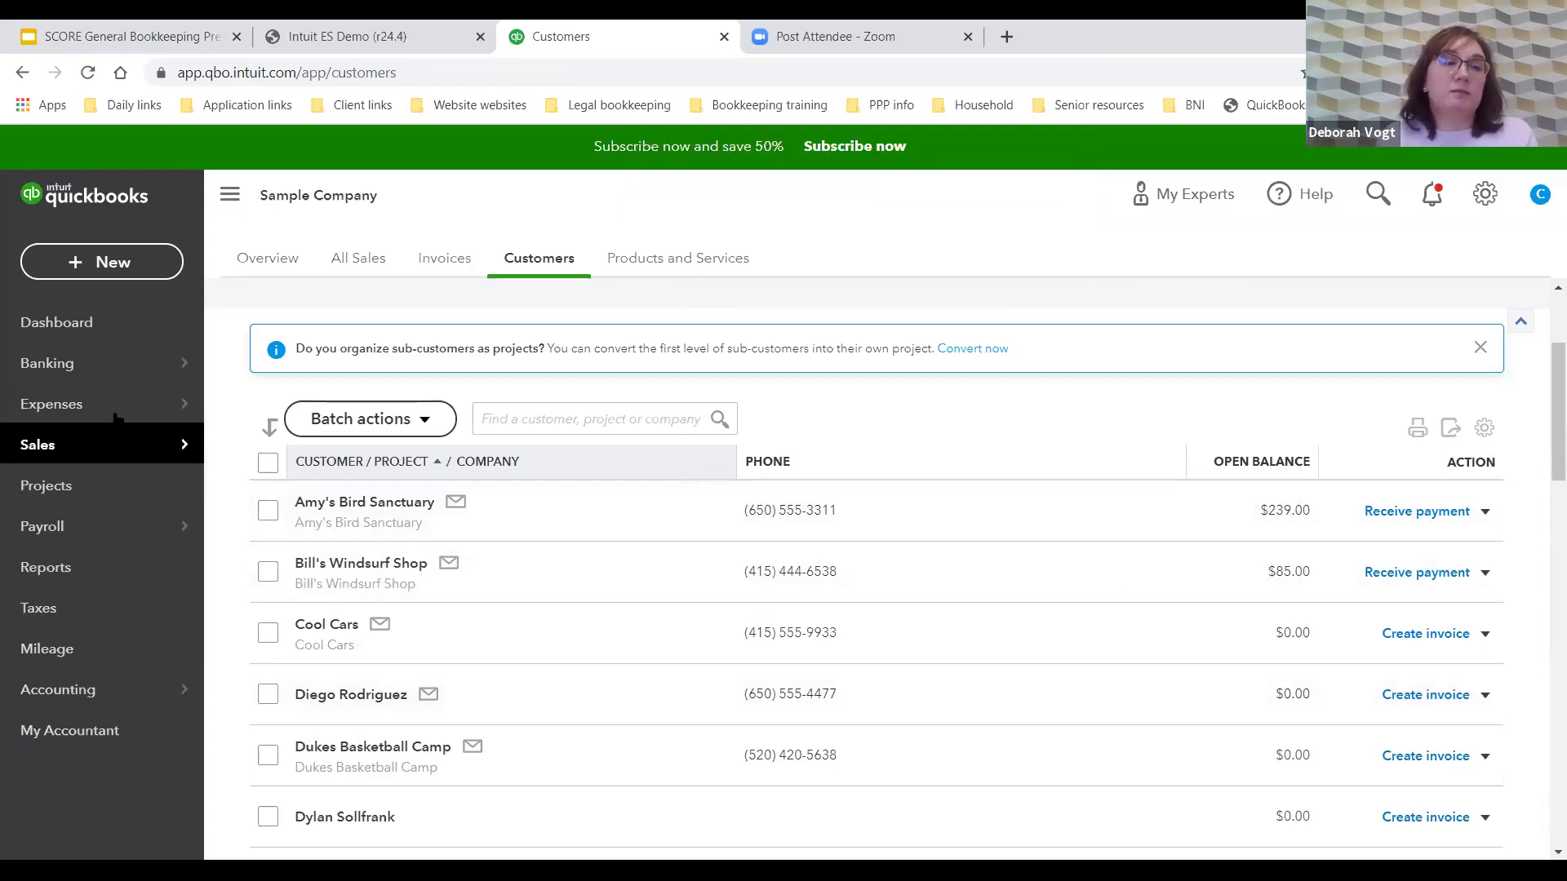
{"action": "mouse_move", "coordinate": [98, 445]}
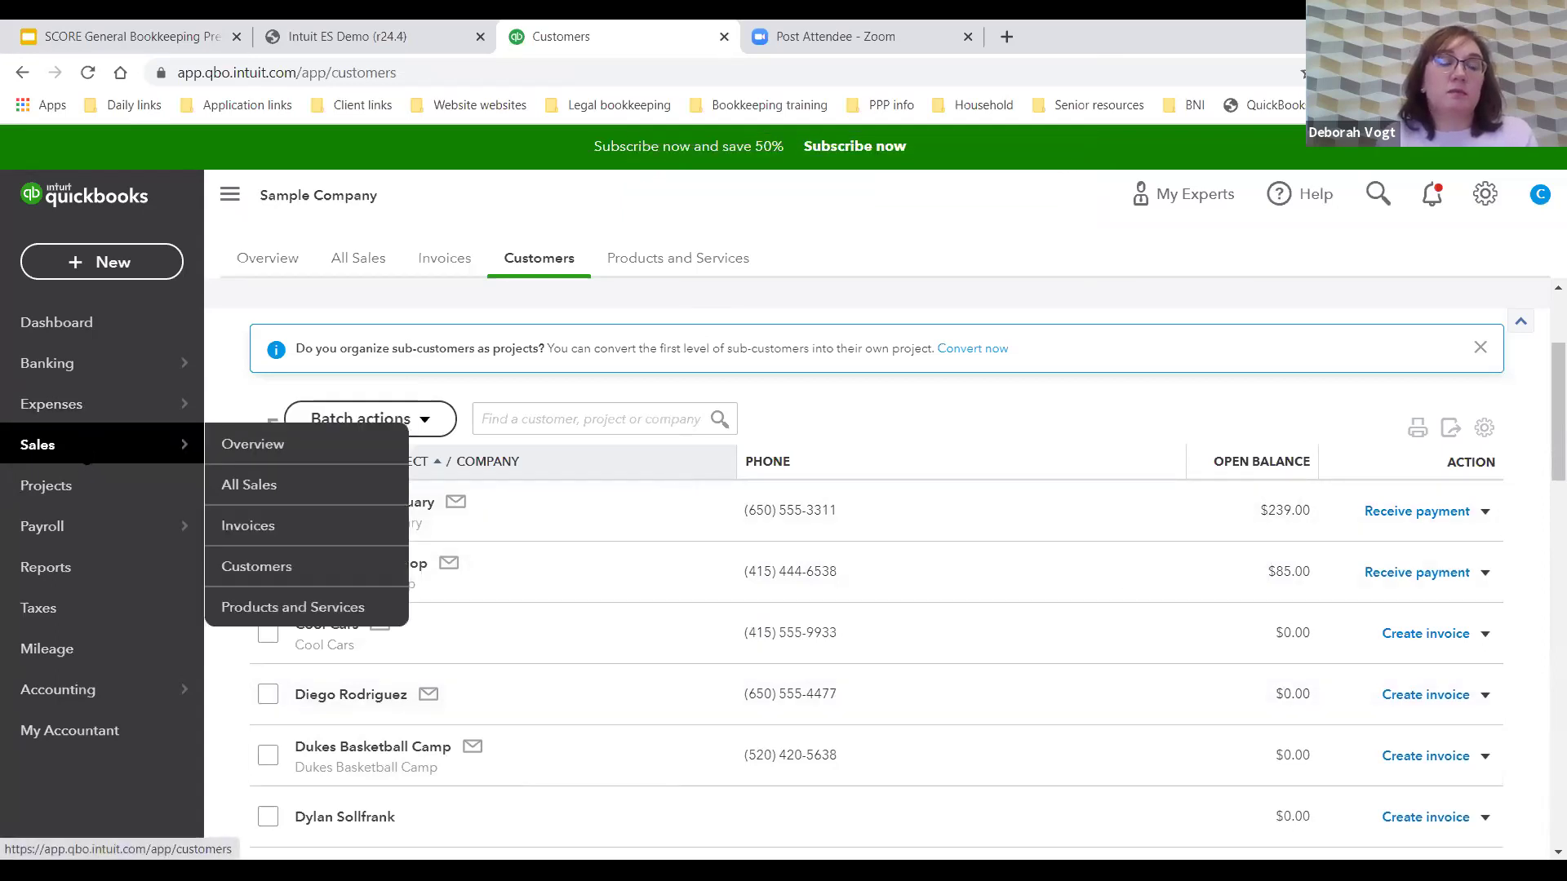
{"action": "left_click", "coordinate": [114, 265]}
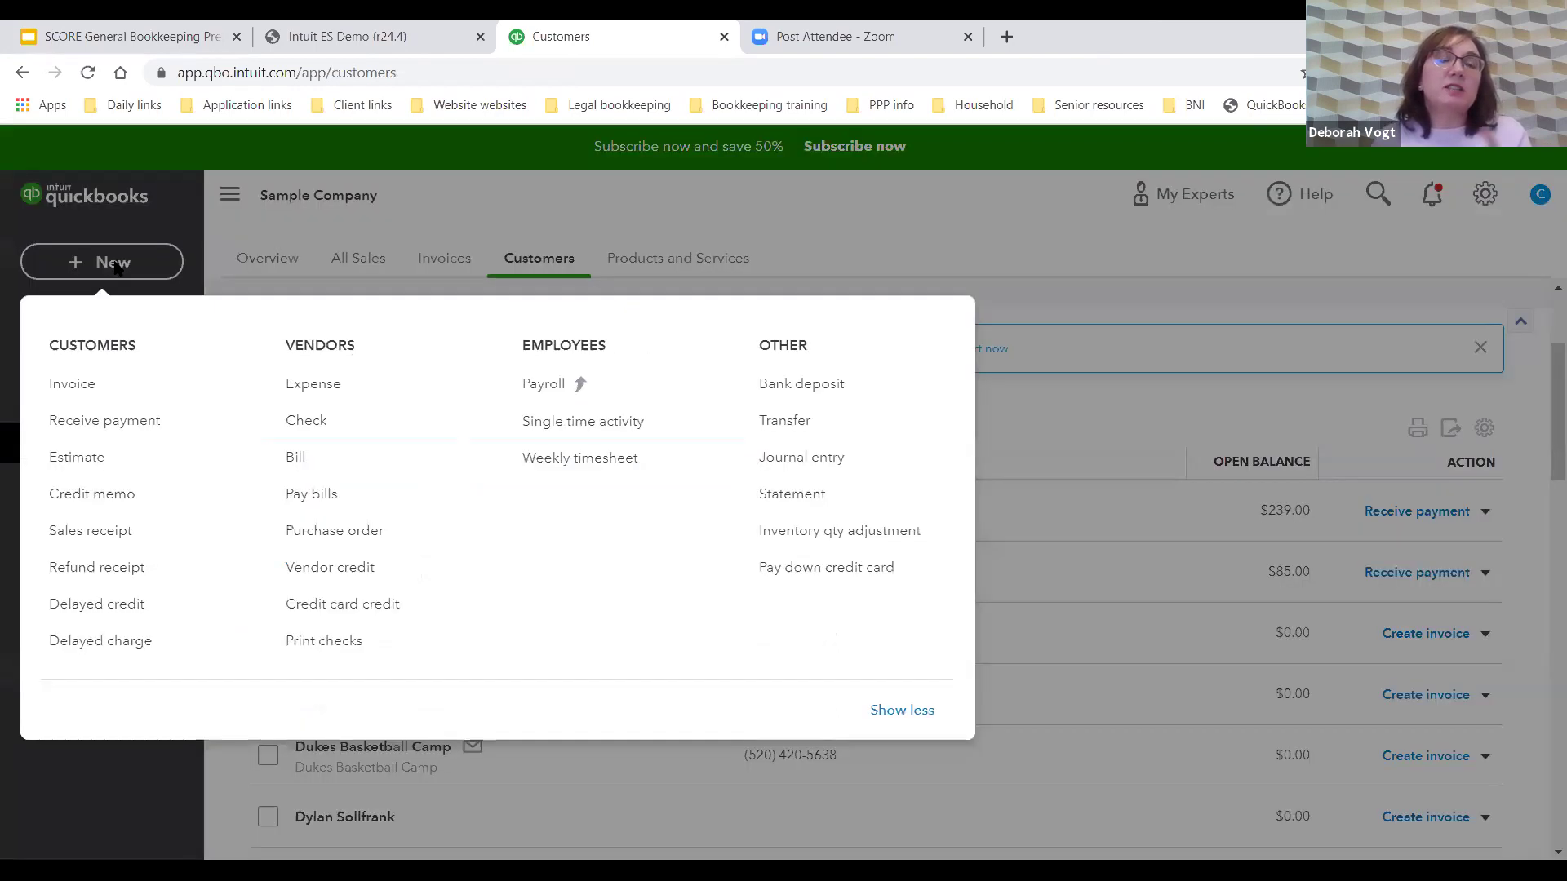
{"action": "left_click", "coordinate": [829, 387]}
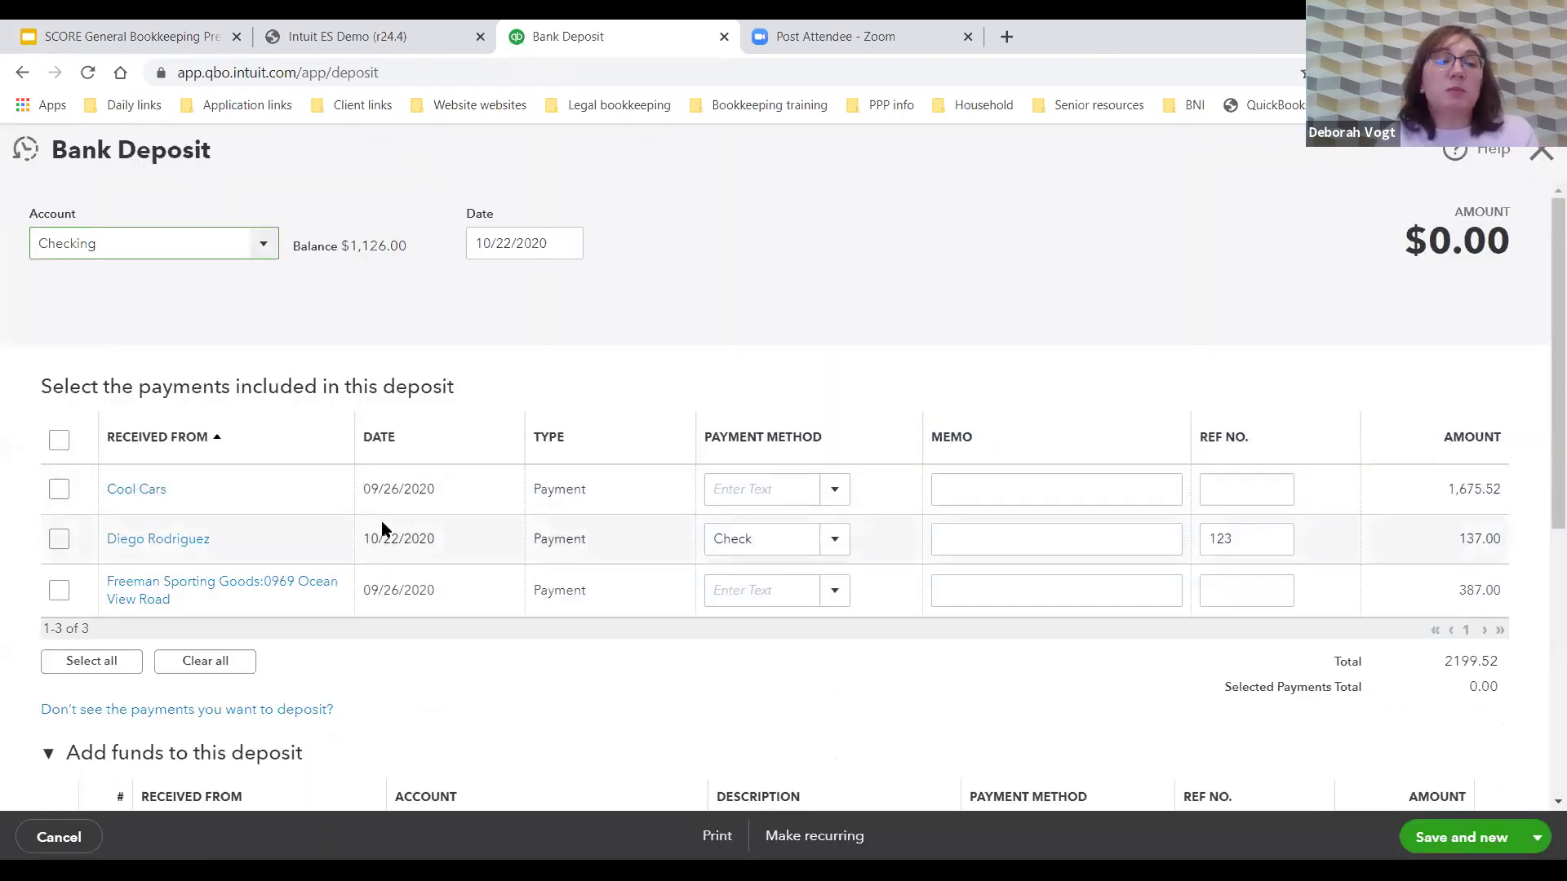
{"action": "left_click", "coordinate": [59, 540]}
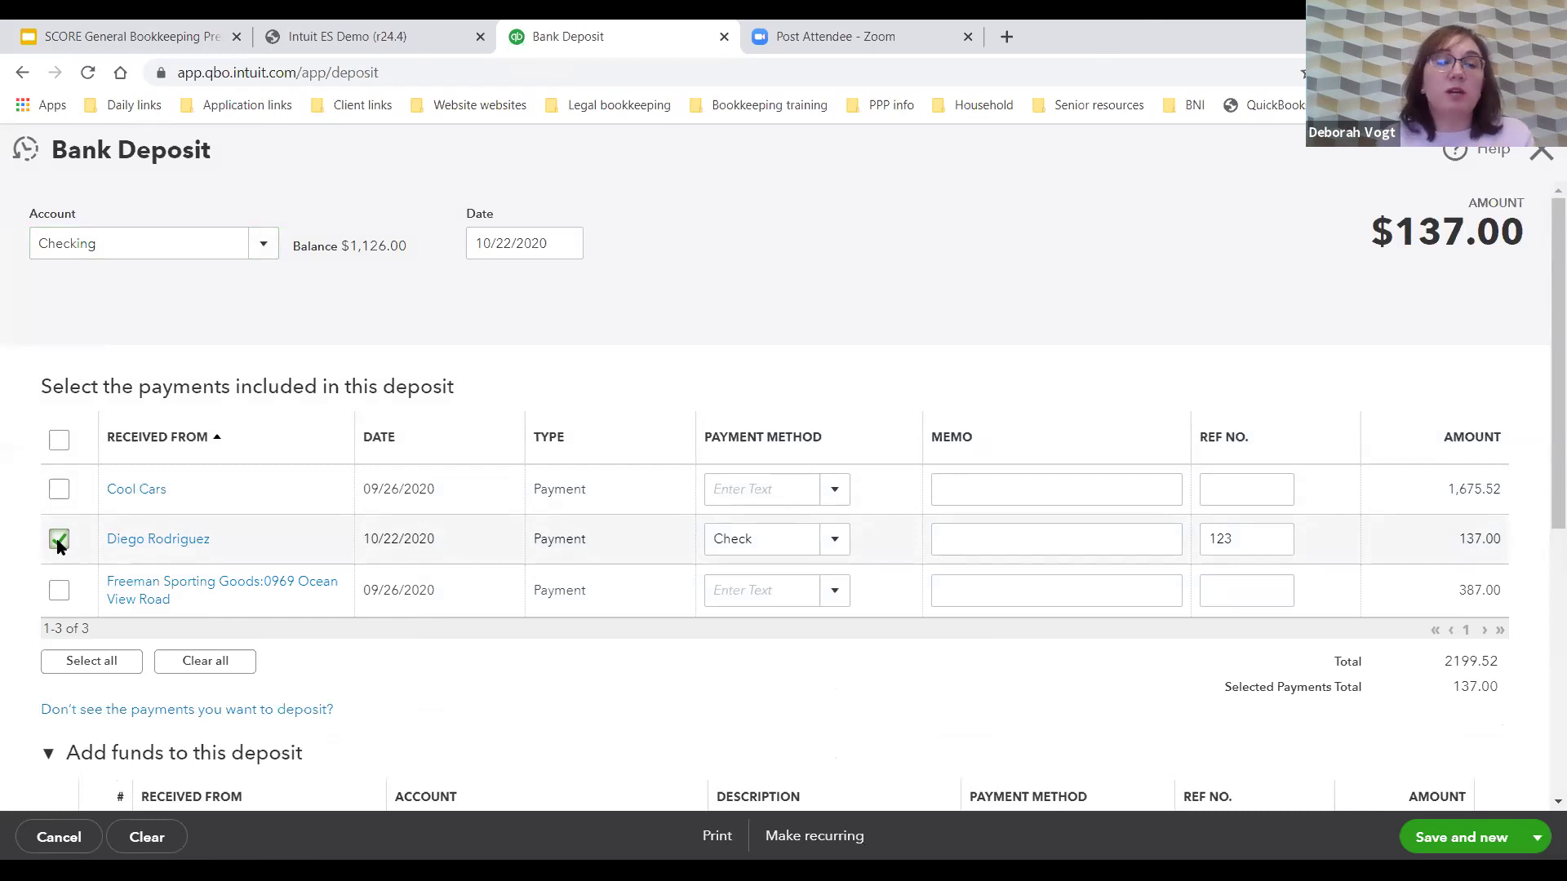
{"action": "scroll", "coordinate": [1198, 511], "scroll_direction": "down", "scroll_amount": 1}
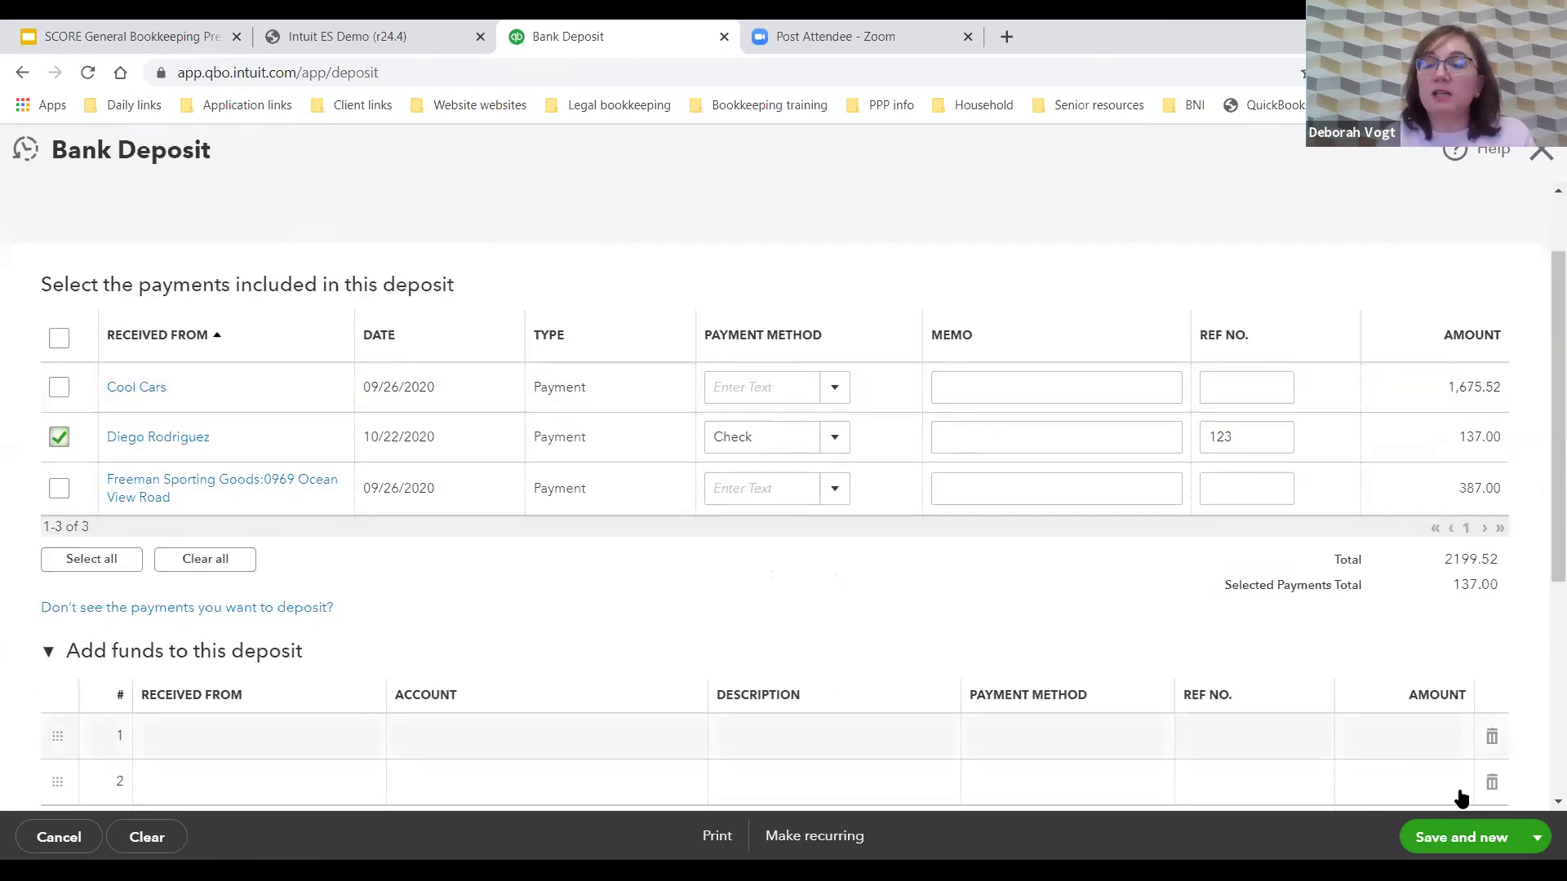
{"action": "left_click", "coordinate": [1537, 840]}
{"action": "left_click", "coordinate": [1436, 801]}
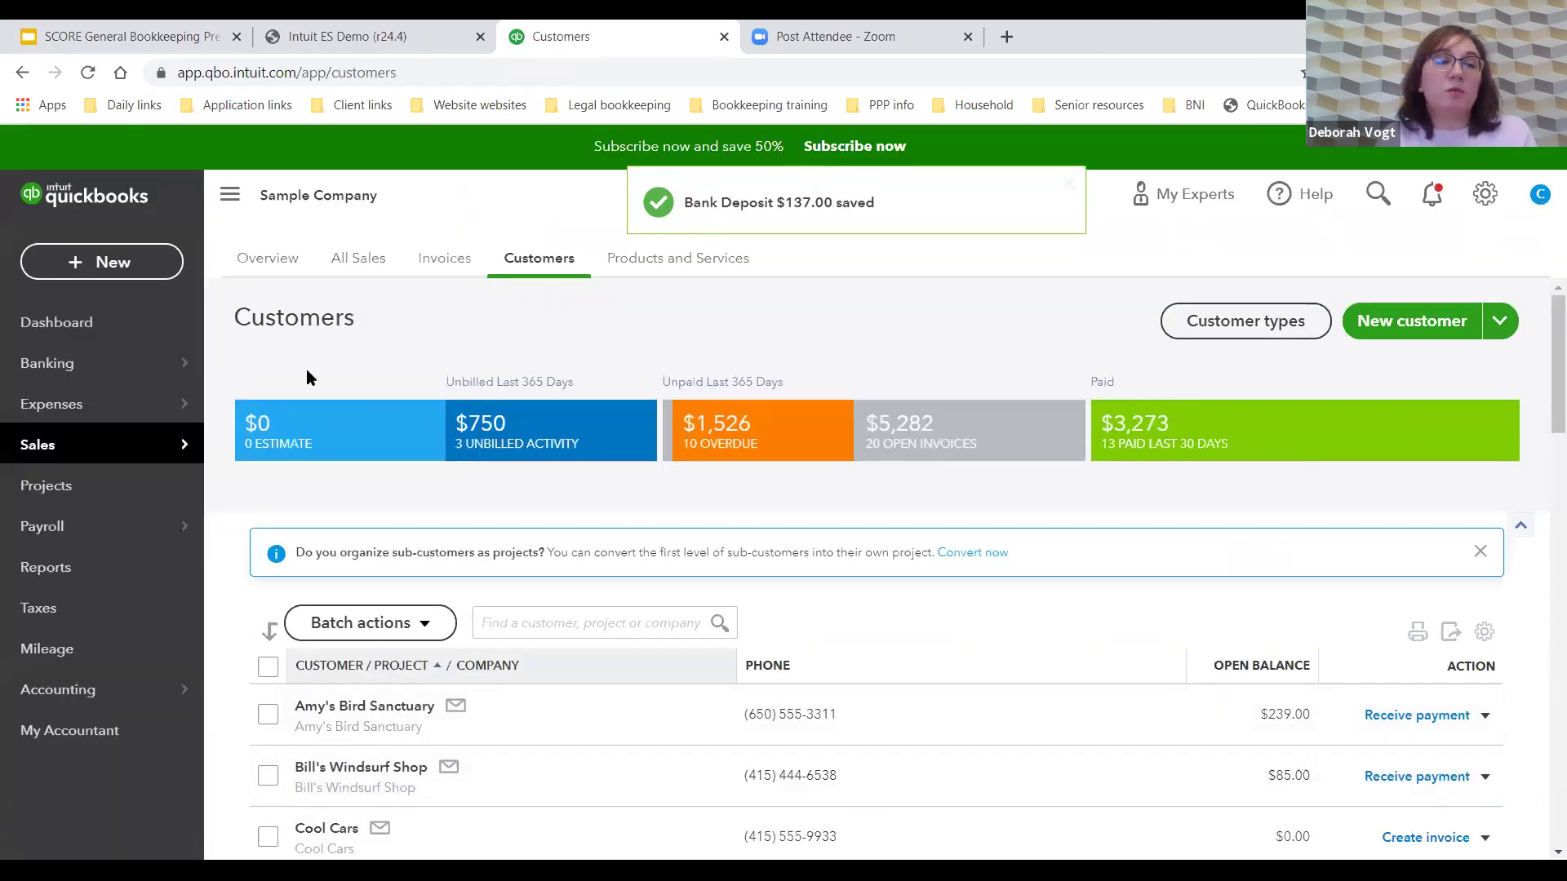
Open the Checking bank register from the banking page, dismiss the register basics tour and check the newest entries for the deposit
{"action": "left_click", "coordinate": [126, 372]}
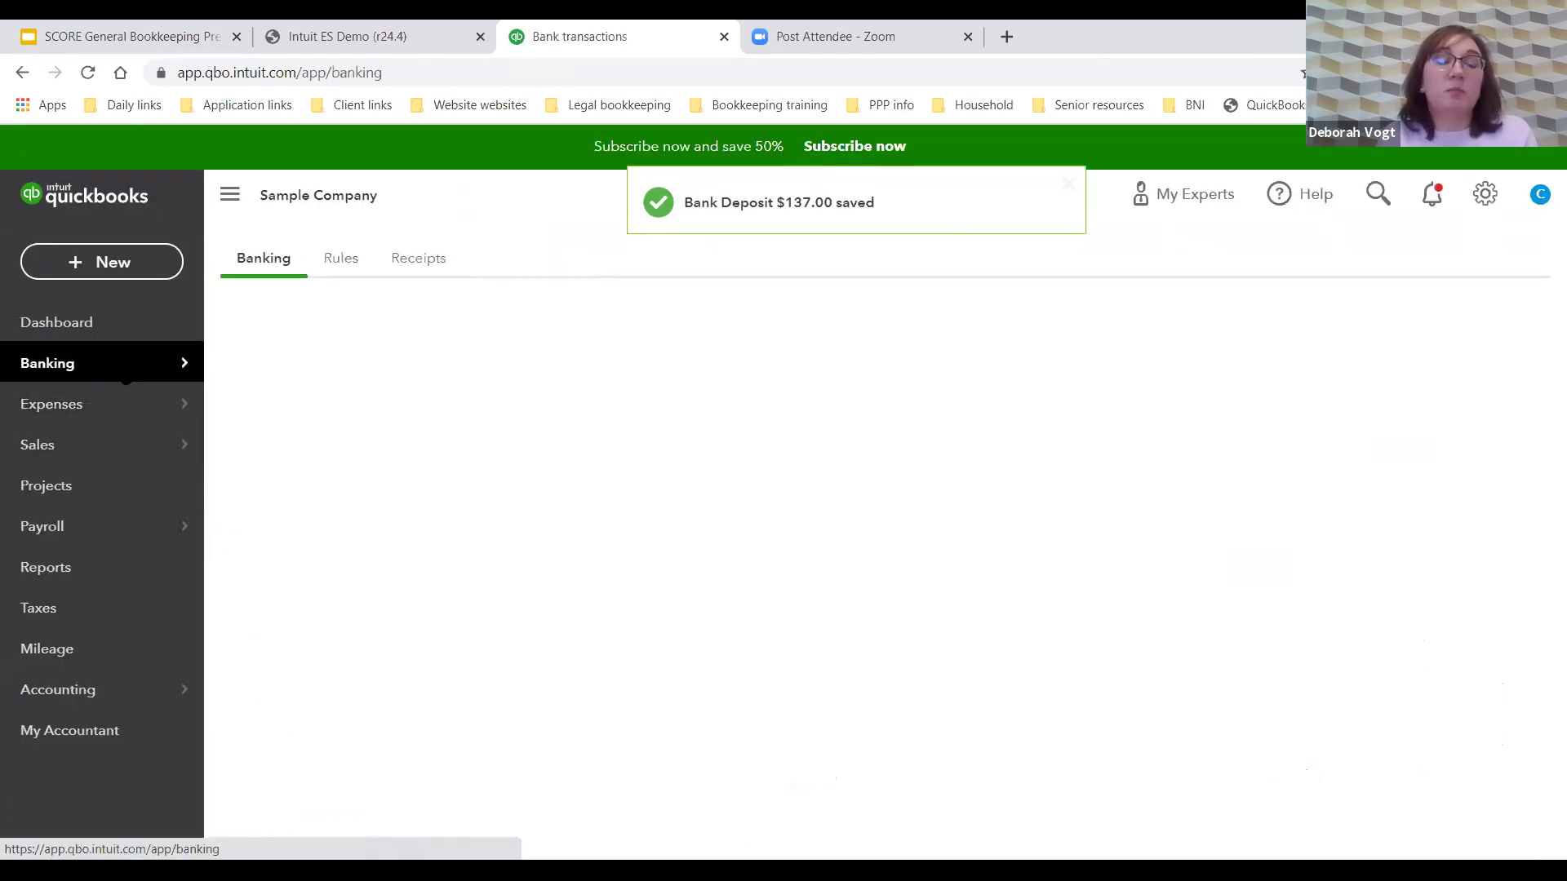
{"action": "mouse_move", "coordinate": [392, 424]}
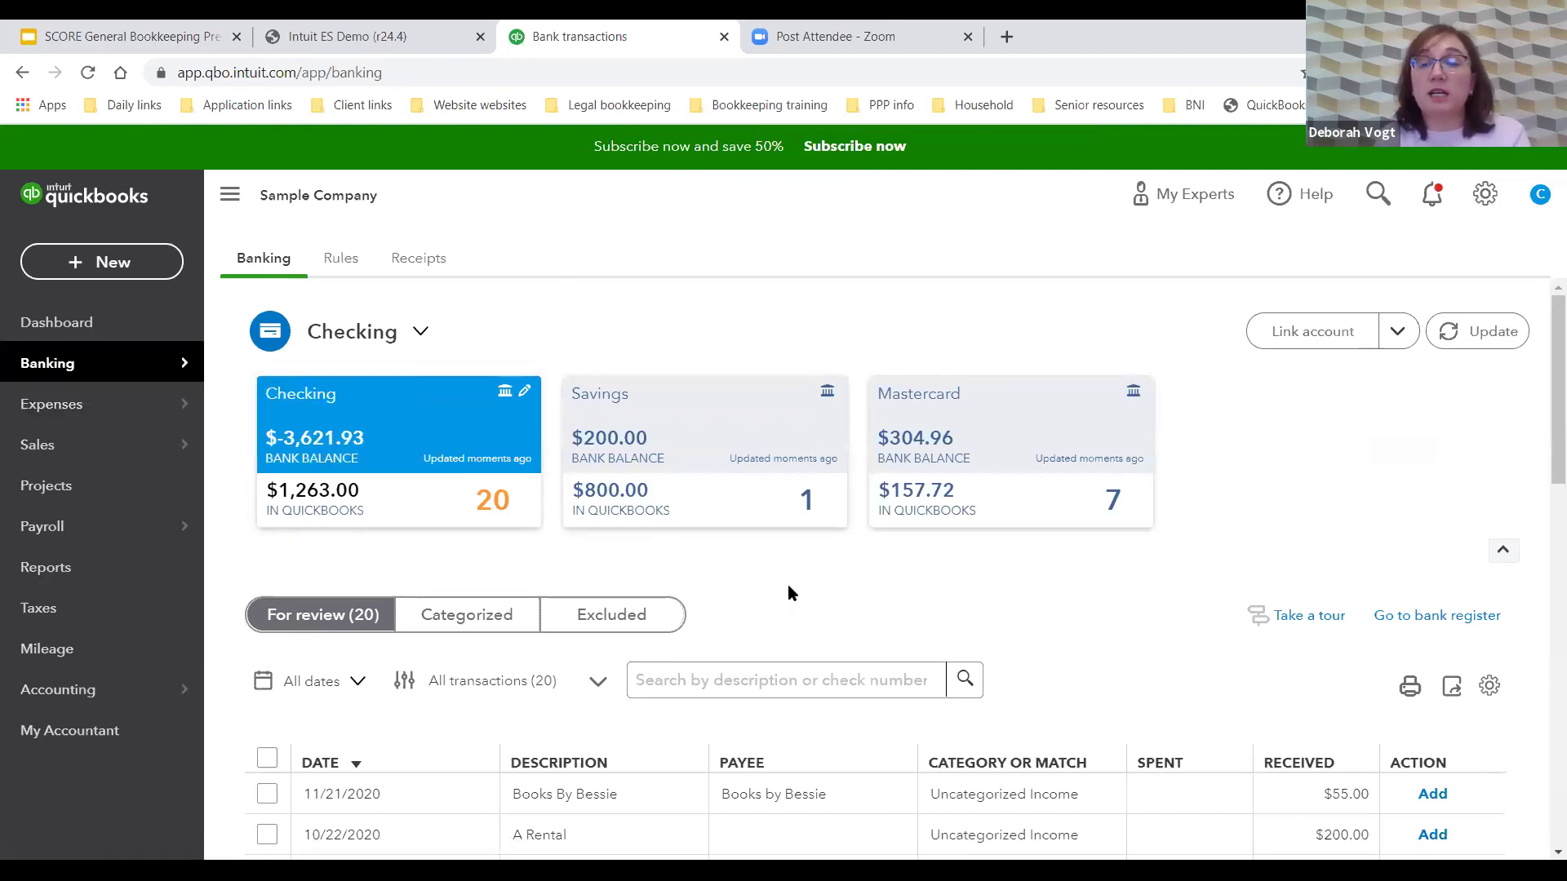
{"action": "left_click", "coordinate": [1460, 617]}
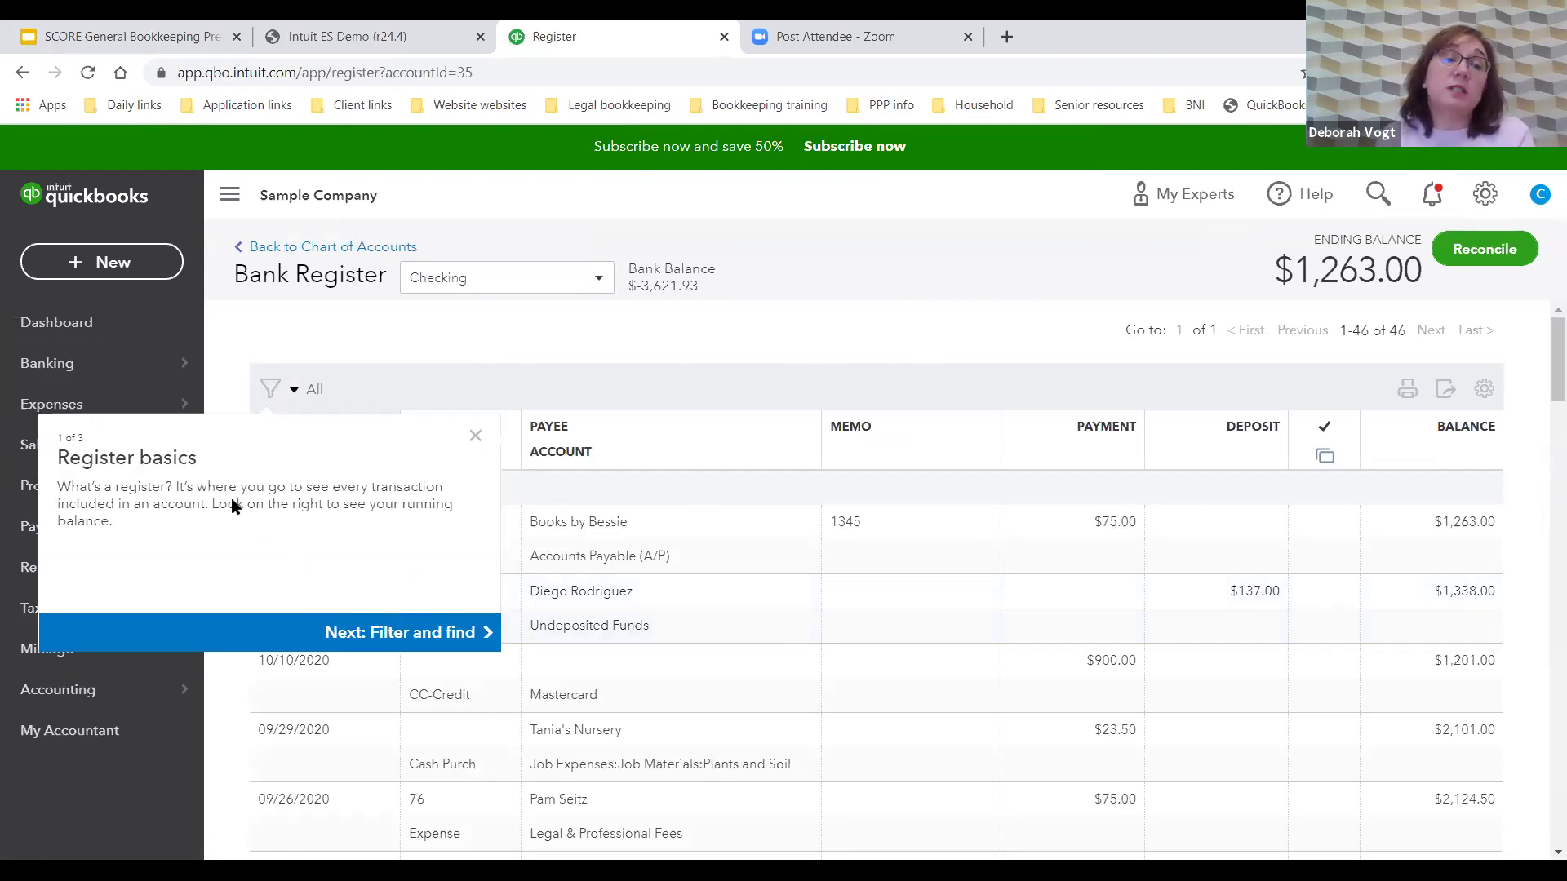
{"action": "left_click", "coordinate": [475, 439]}
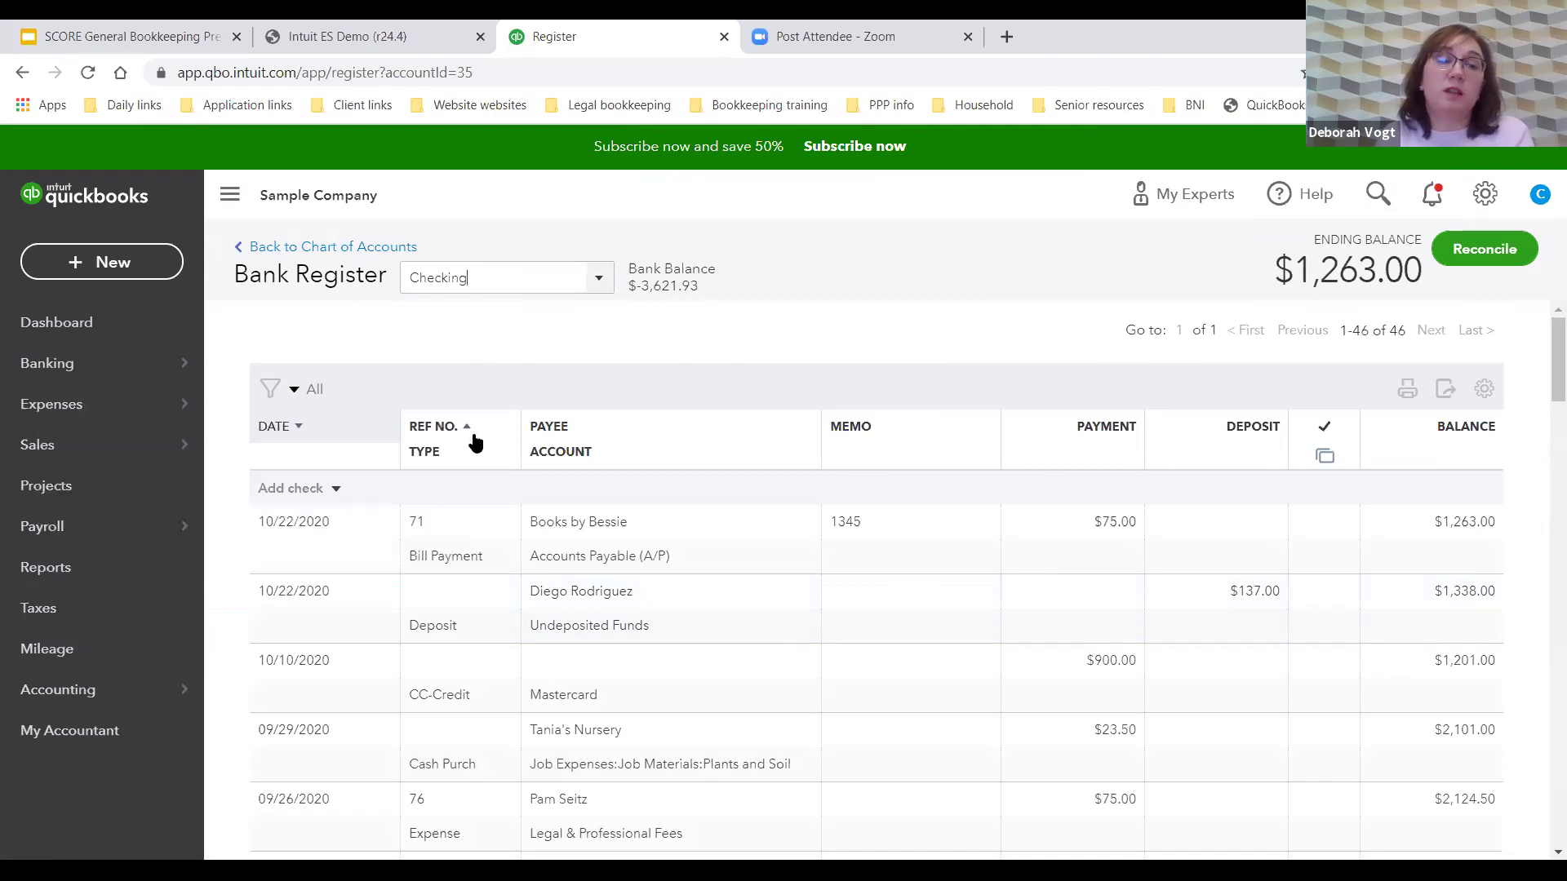
{"action": "scroll", "coordinate": [1073, 554], "scroll_direction": "down", "scroll_amount": 1}
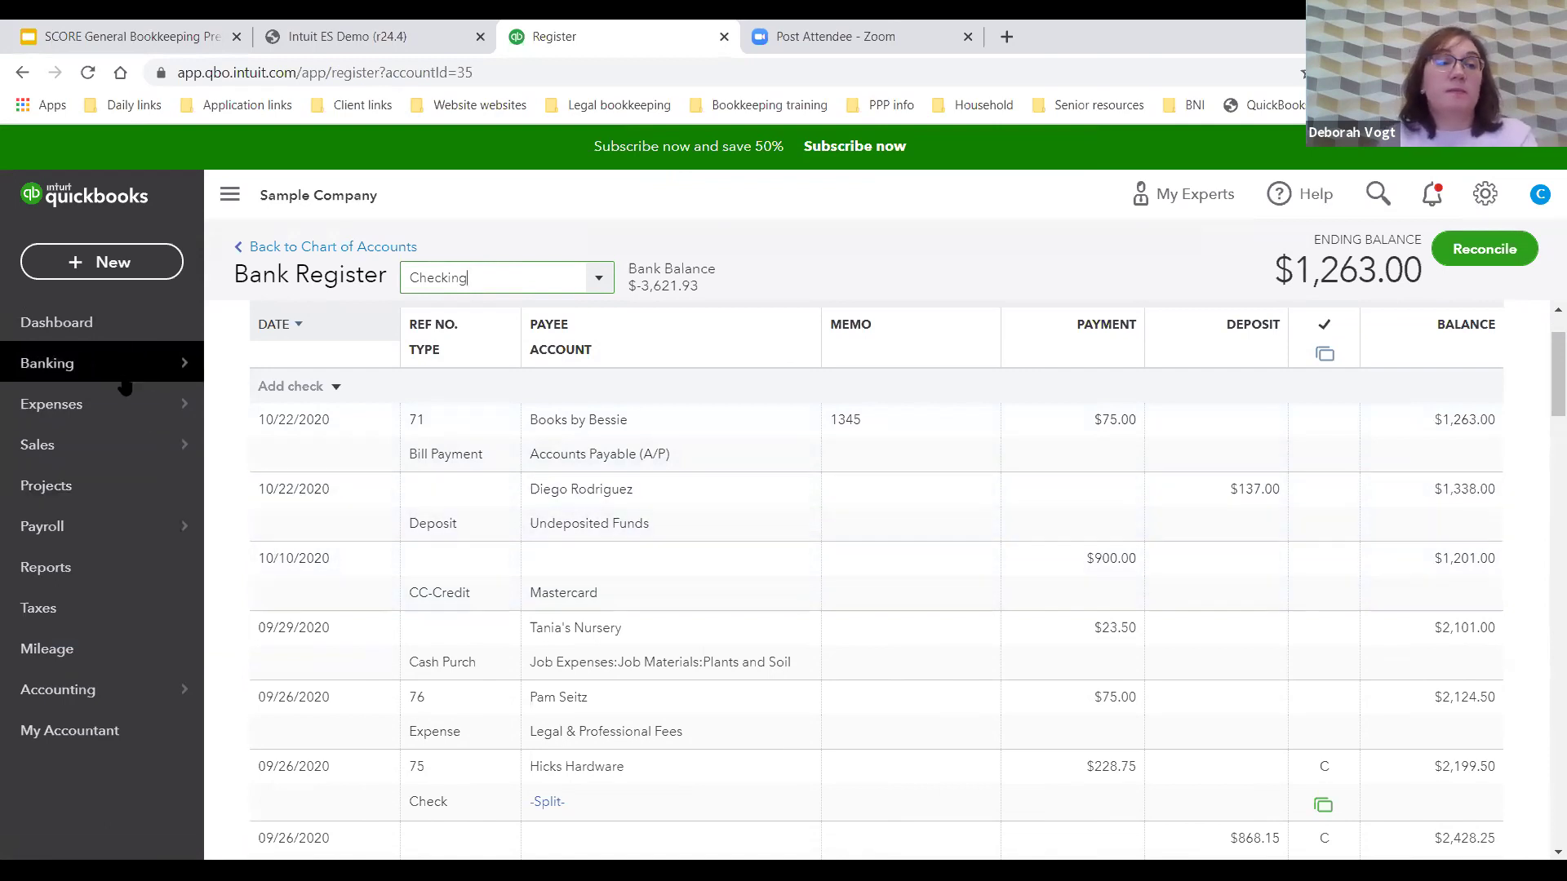
{"action": "mouse_move", "coordinate": [122, 377]}
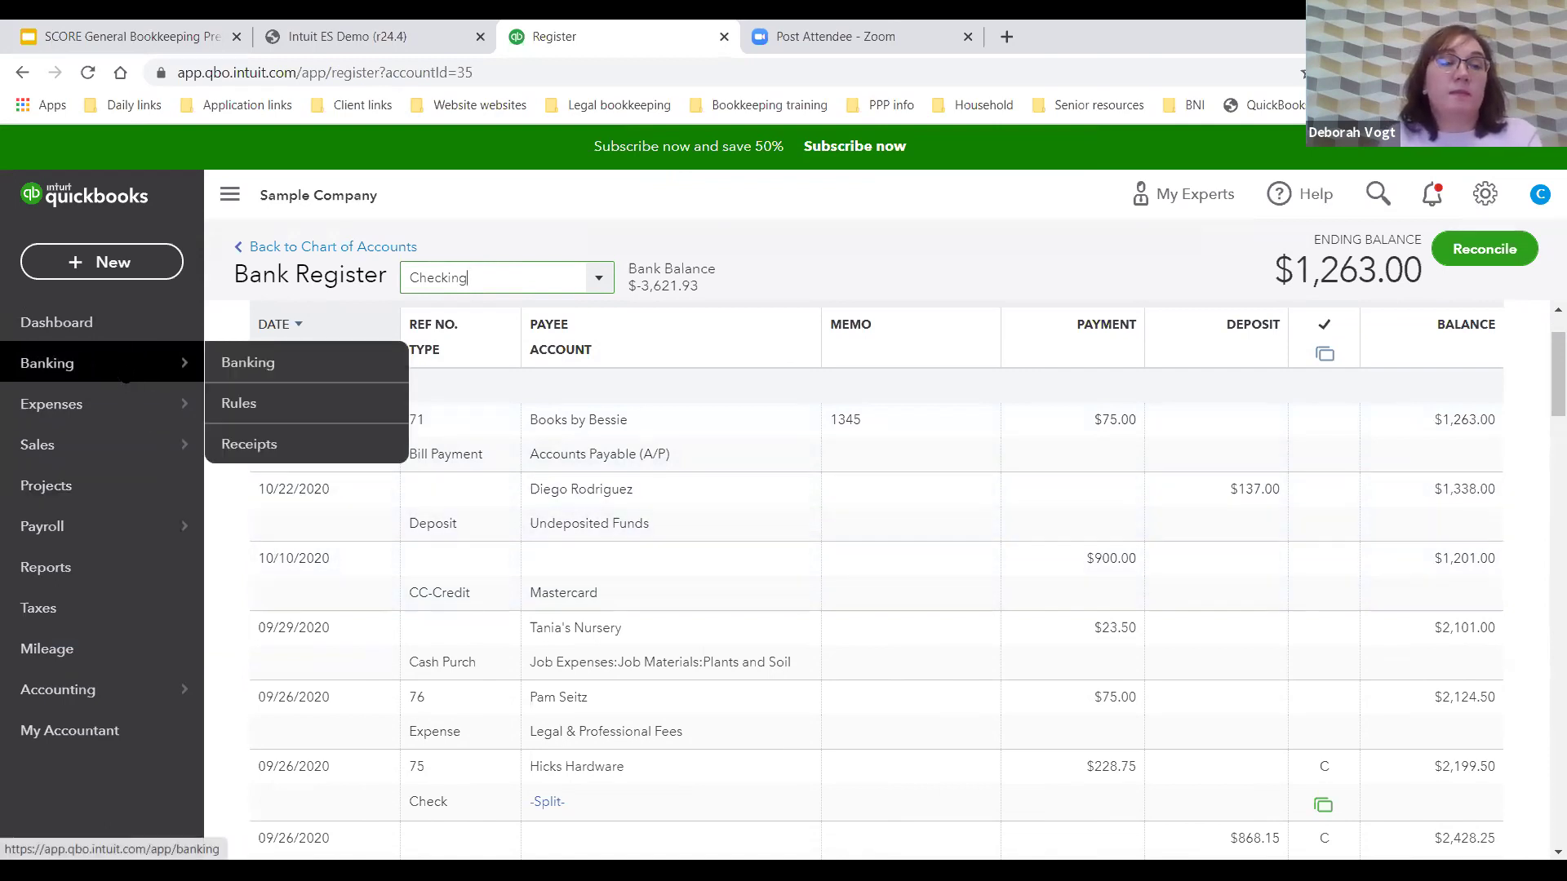
{"action": "scroll", "coordinate": [1444, 555], "scroll_direction": "up", "scroll_amount": 2}
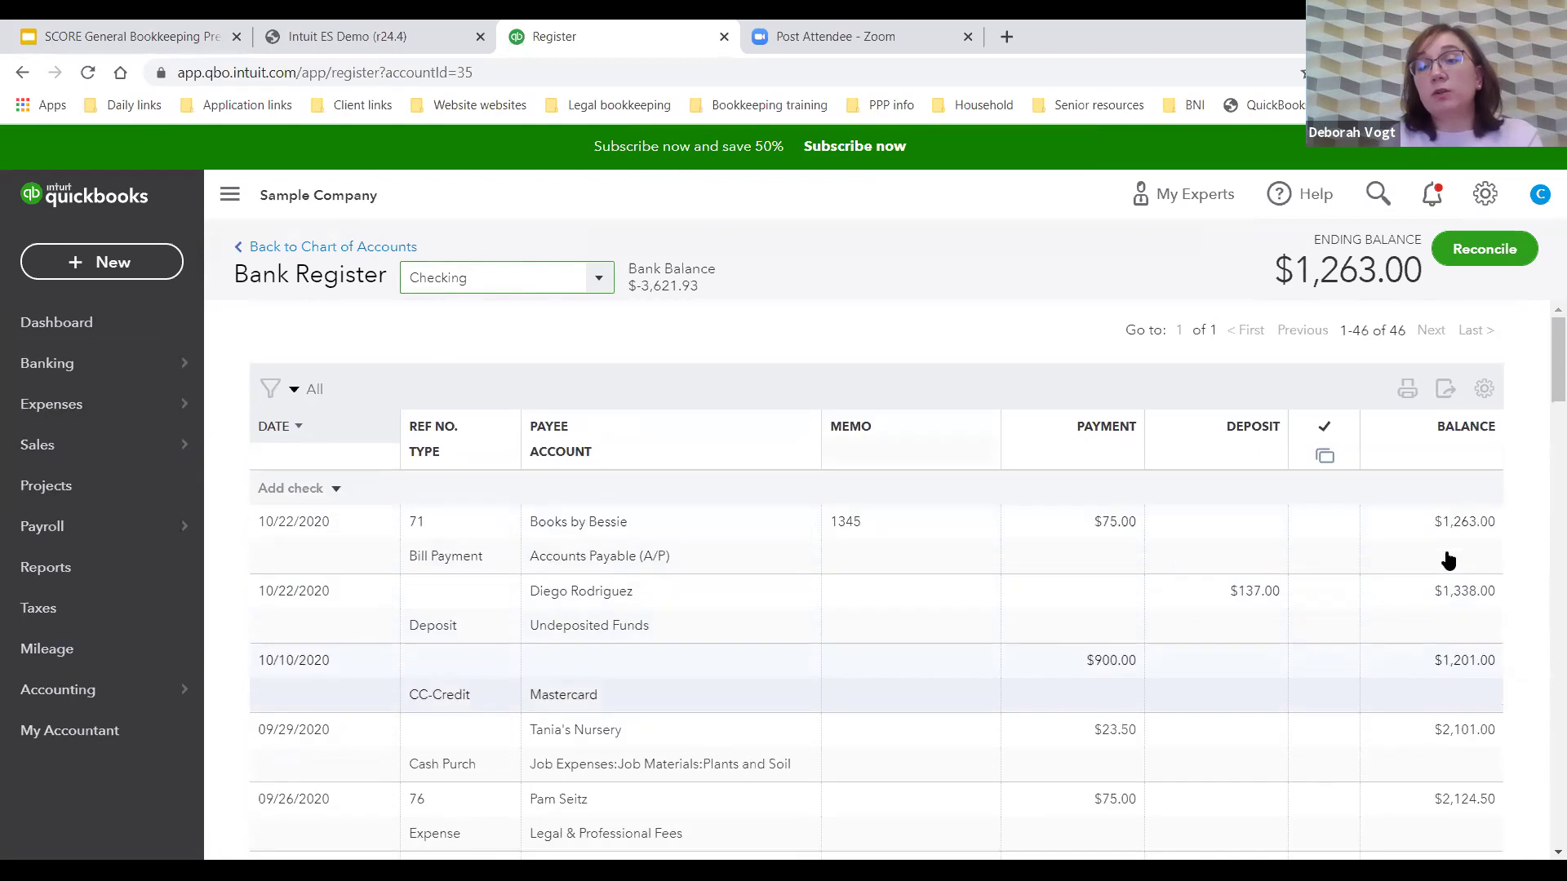
Examine the older Checking register transactions for their cleared status and bank feed markers
{"action": "scroll", "coordinate": [1357, 608], "scroll_direction": "down", "scroll_amount": 3}
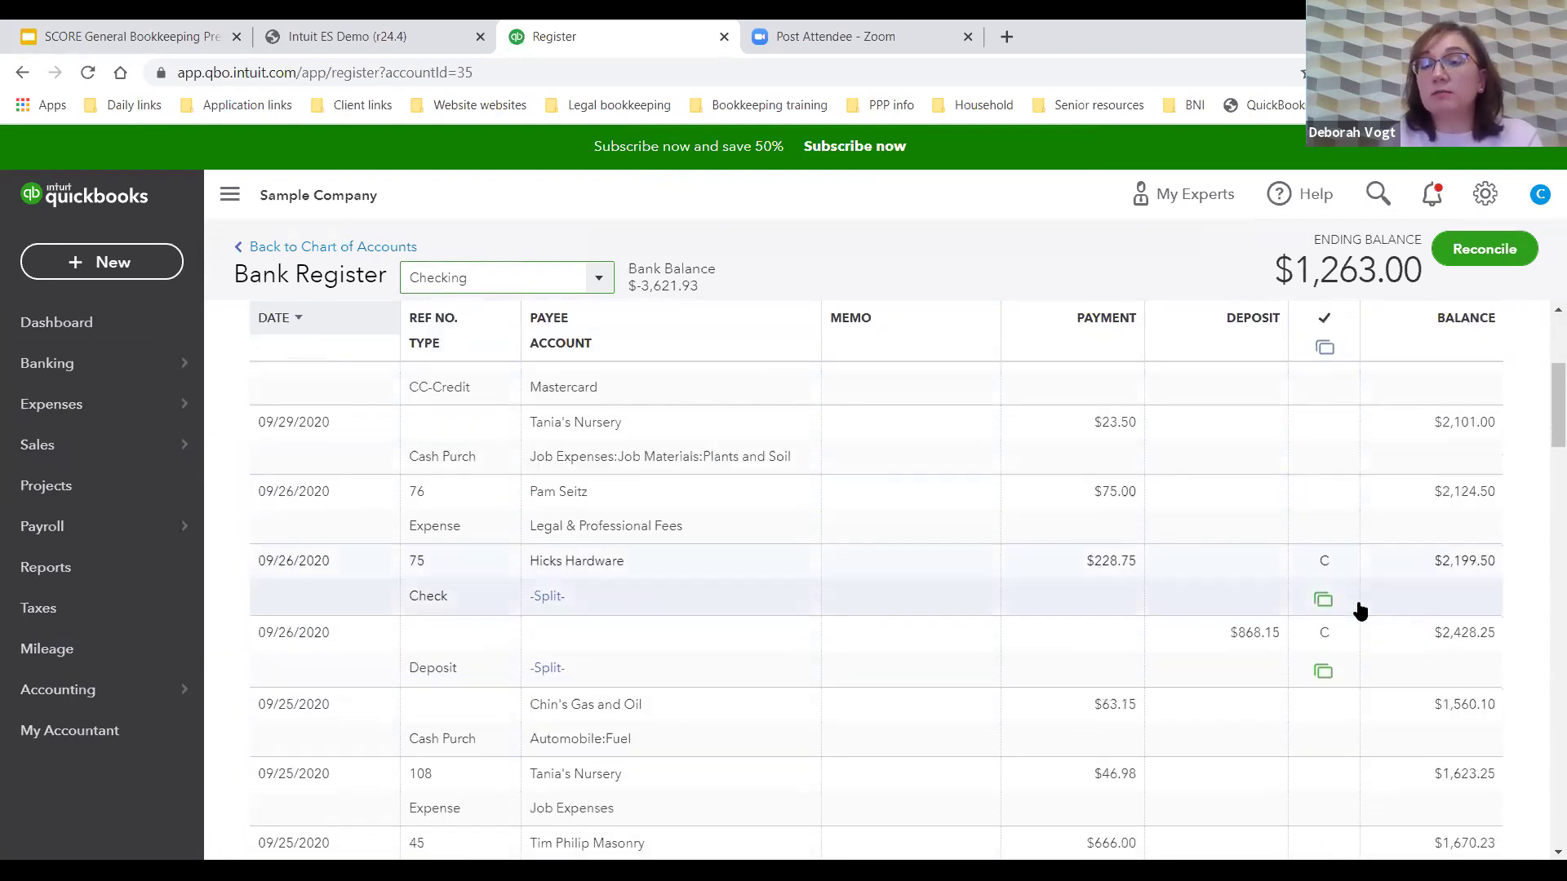
{"action": "scroll", "coordinate": [1360, 610], "scroll_direction": "down", "scroll_amount": 2}
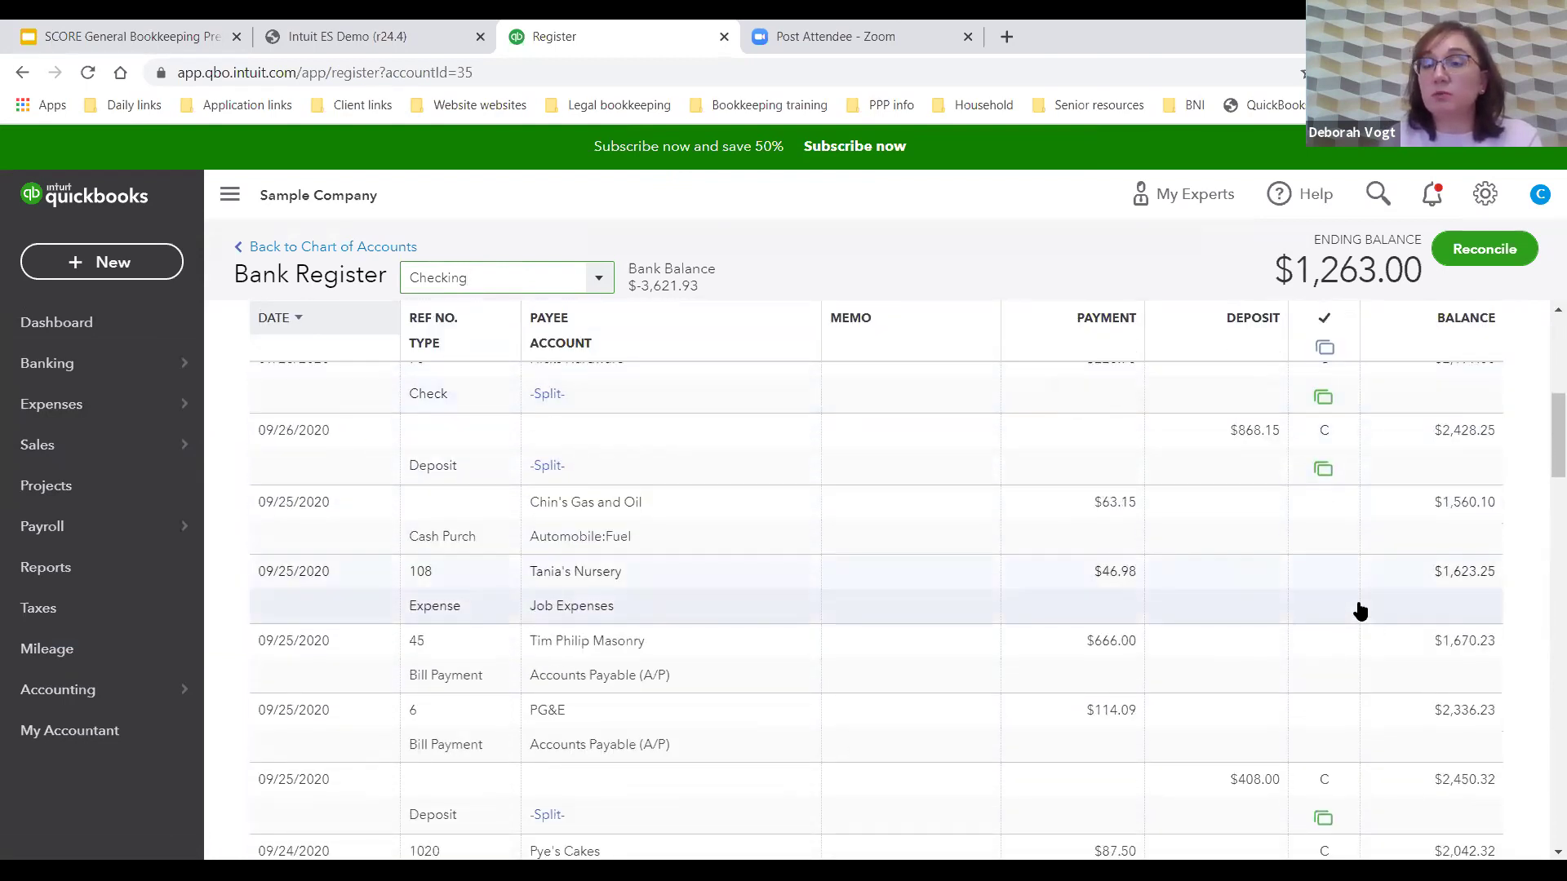
{"action": "scroll", "coordinate": [1359, 610], "scroll_direction": "up", "scroll_amount": 1}
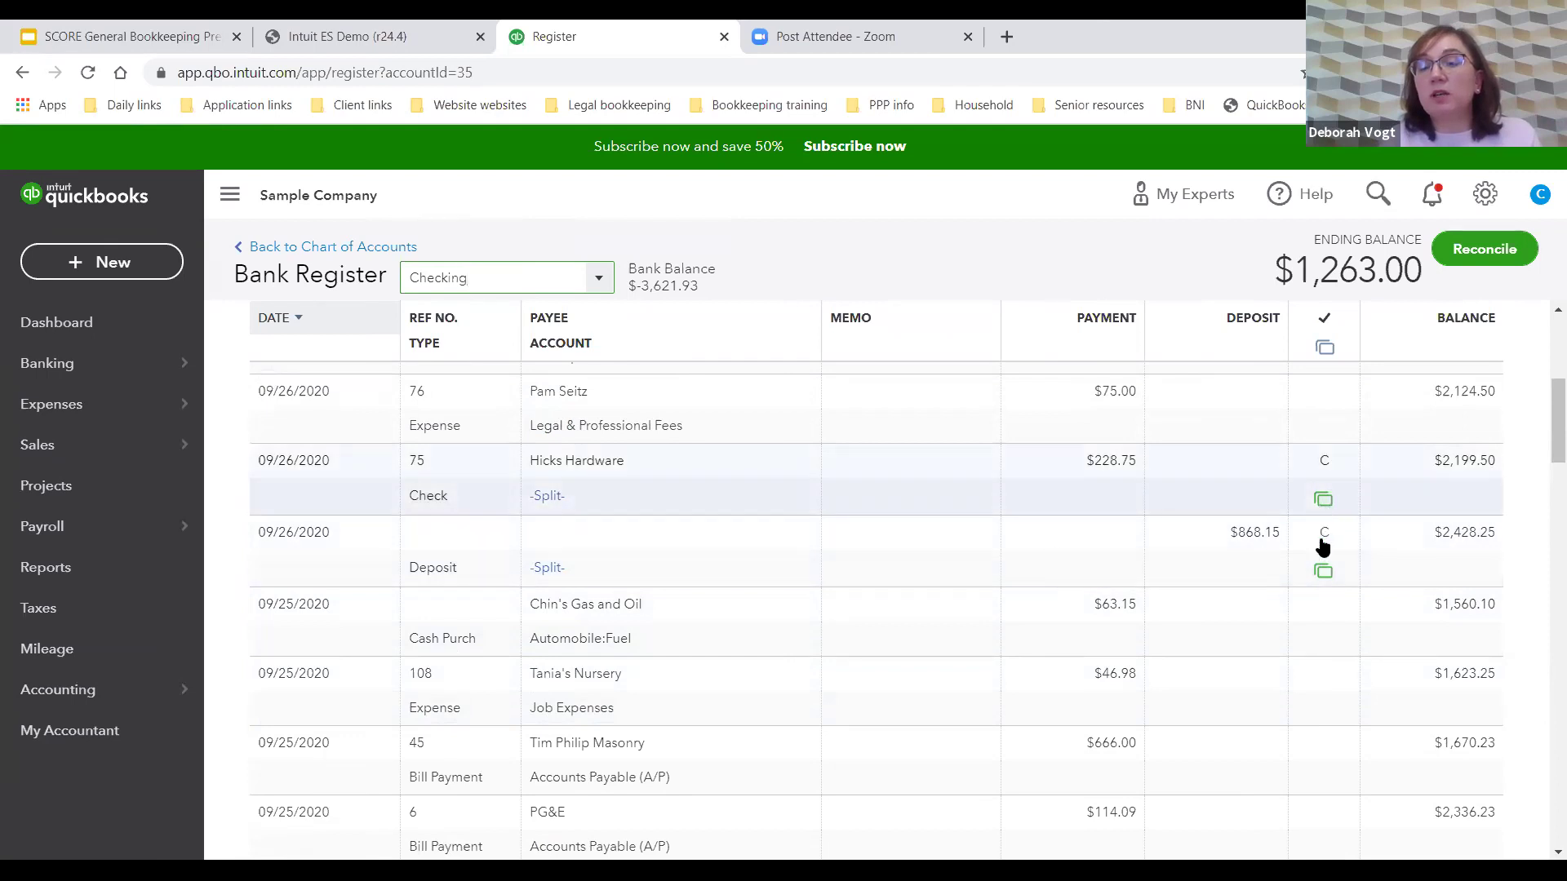
{"action": "mouse_move", "coordinate": [1320, 565]}
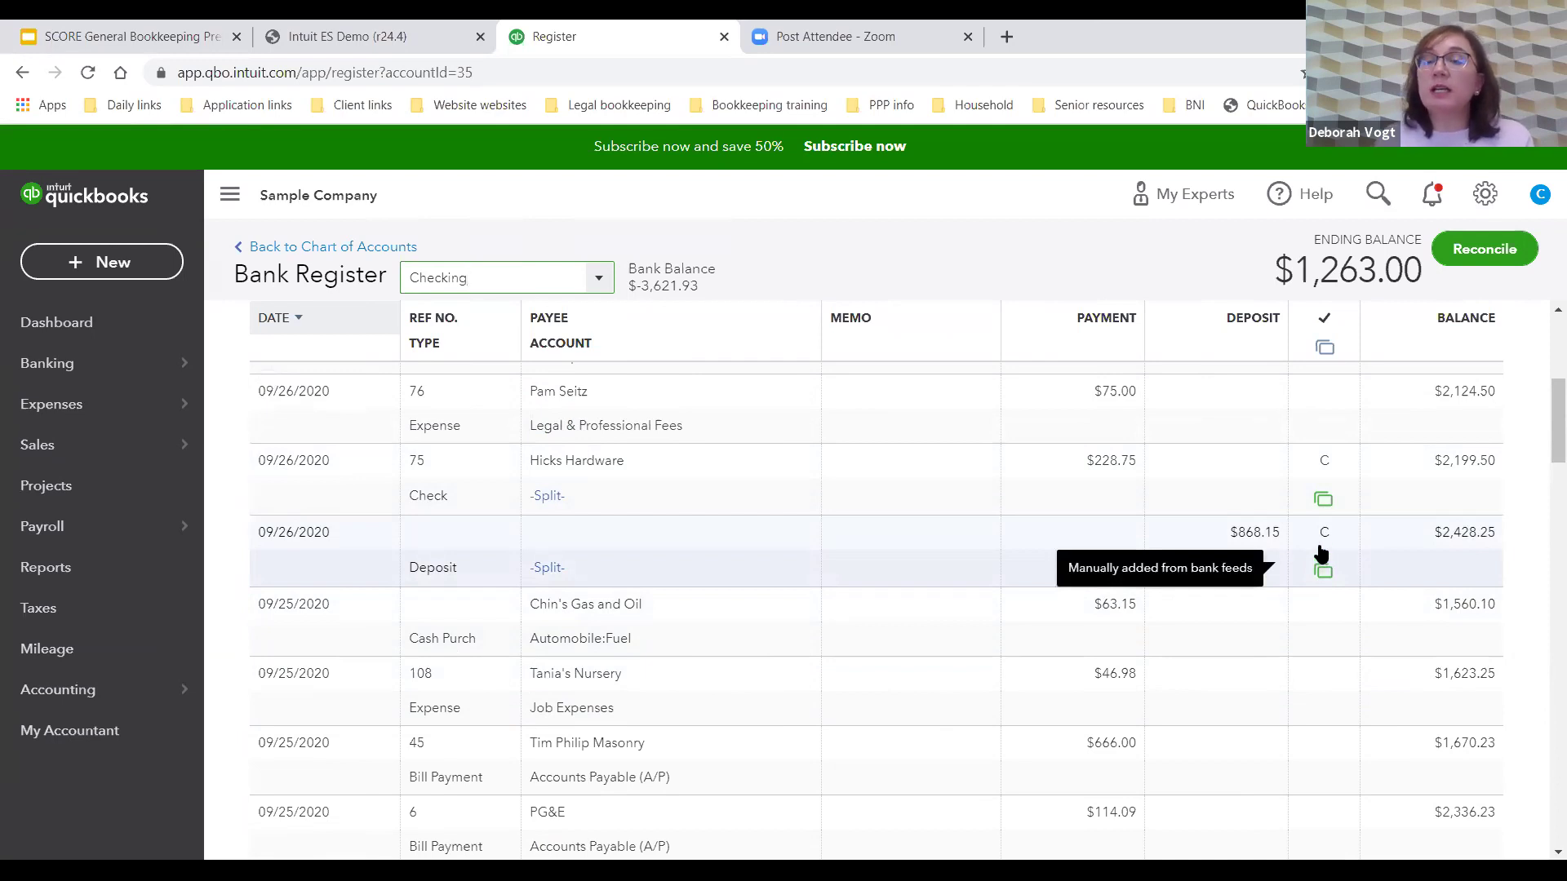
{"action": "mouse_move", "coordinate": [1334, 465]}
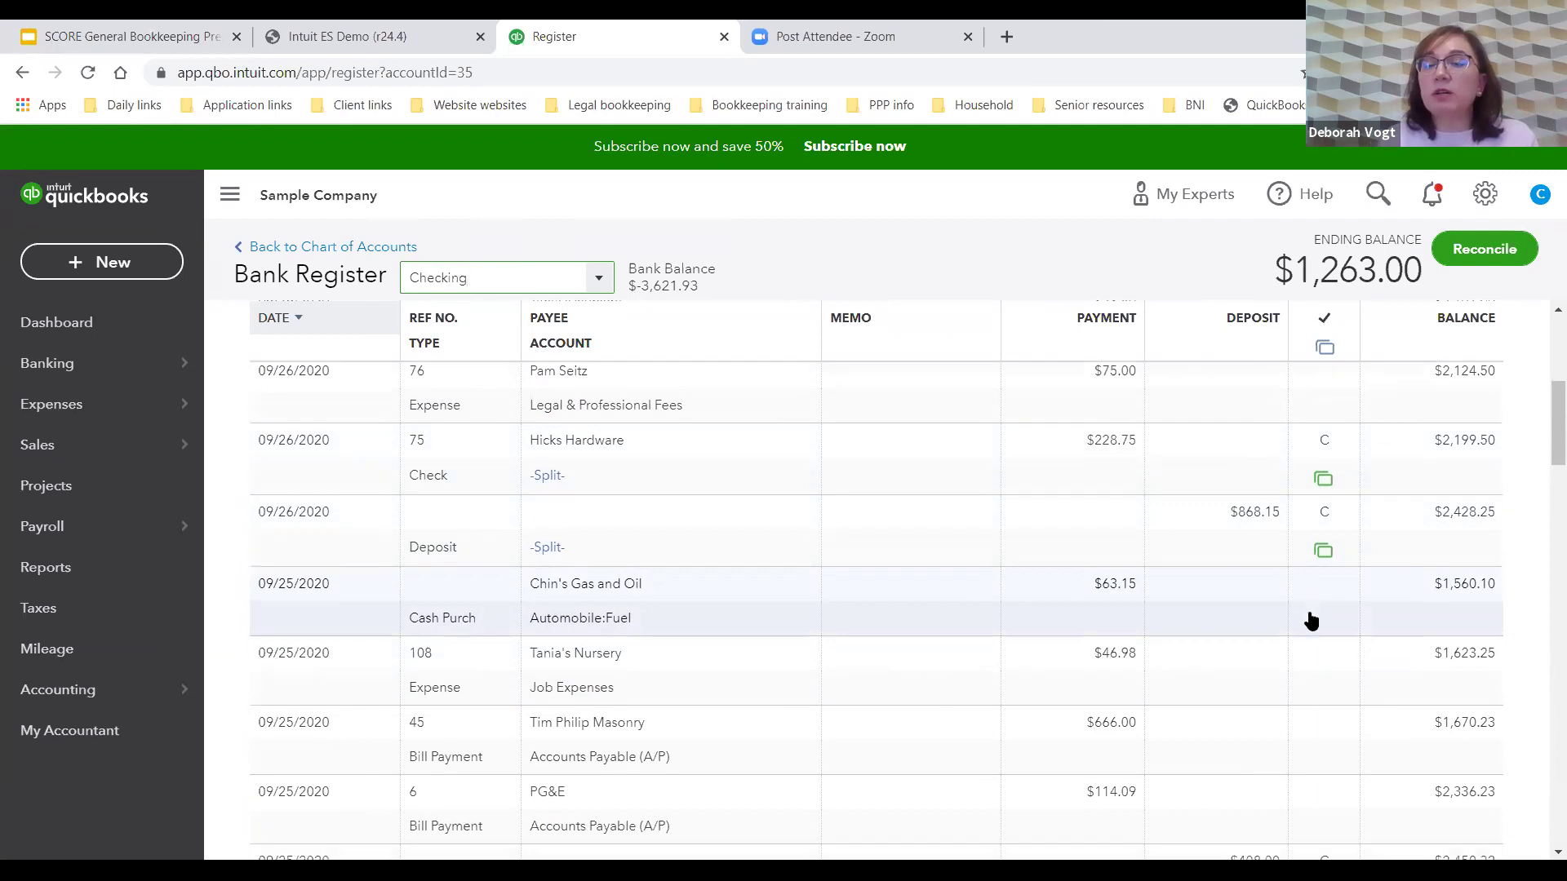
{"action": "scroll", "coordinate": [1311, 622], "scroll_direction": "down", "scroll_amount": 2}
{"action": "scroll", "coordinate": [1312, 622], "scroll_direction": "down", "scroll_amount": 5}
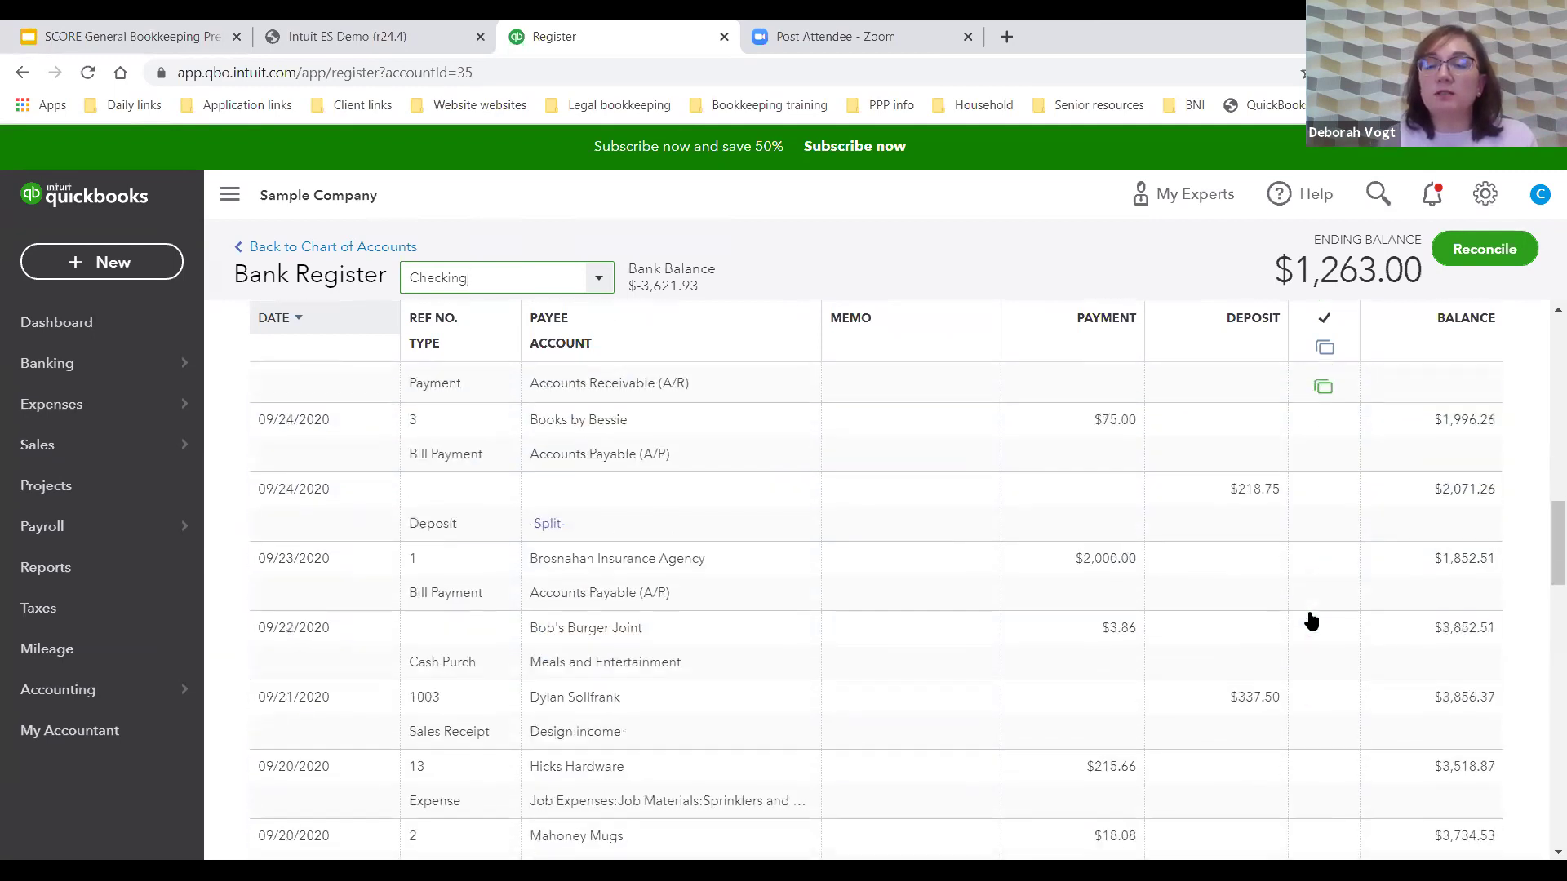
Review the Checking register back to the opening balance entry to see which transactions are marked as reconciled
{"action": "scroll", "coordinate": [1337, 559], "scroll_direction": "down", "scroll_amount": 4}
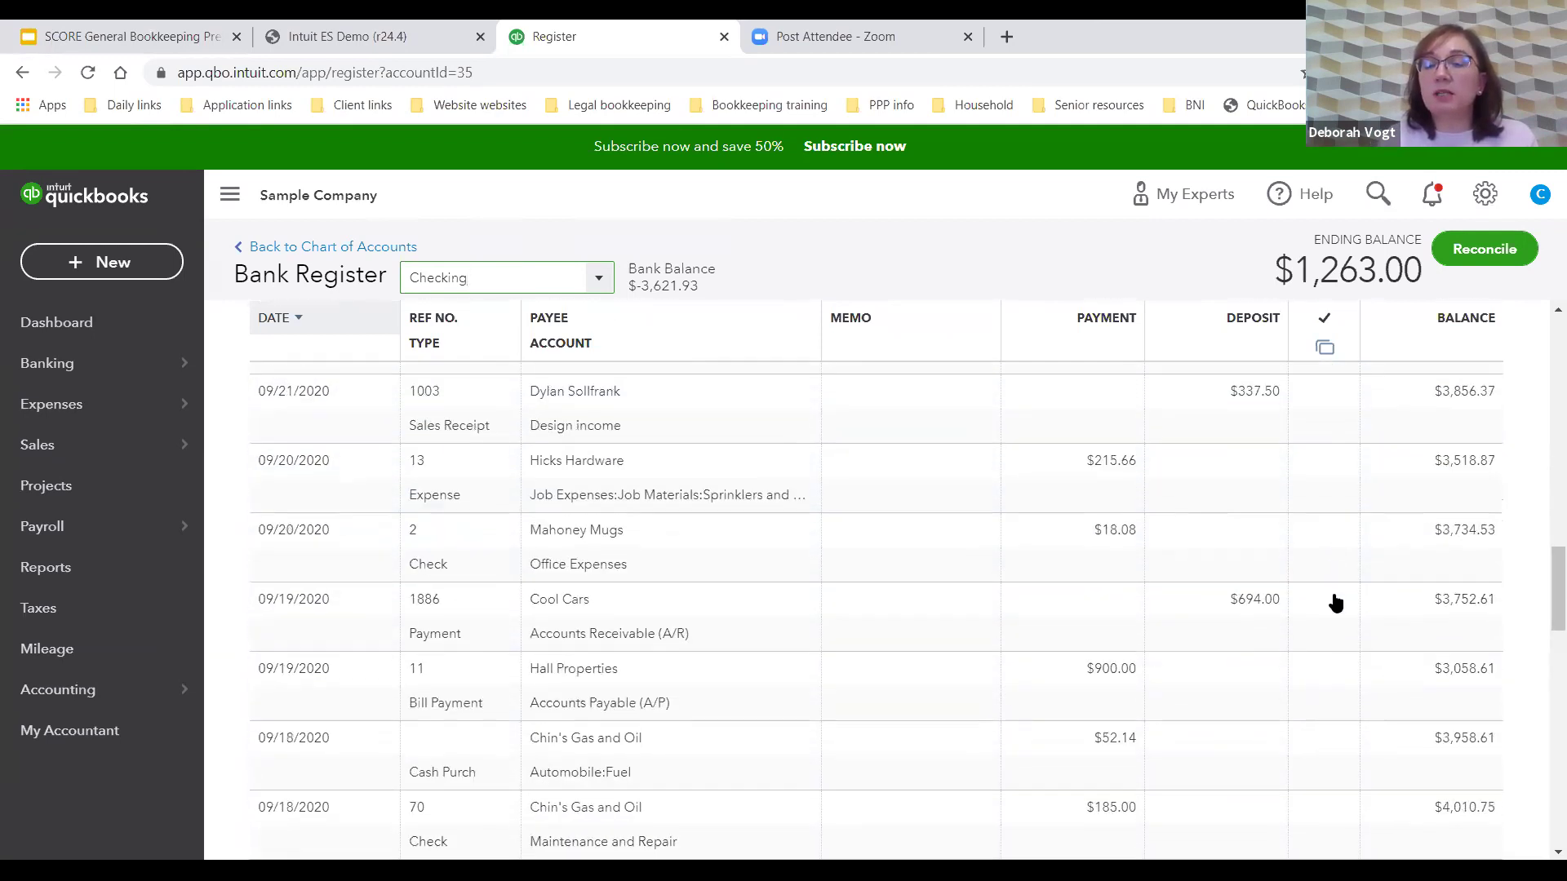
{"action": "scroll", "coordinate": [1334, 683], "scroll_direction": "down", "scroll_amount": 7}
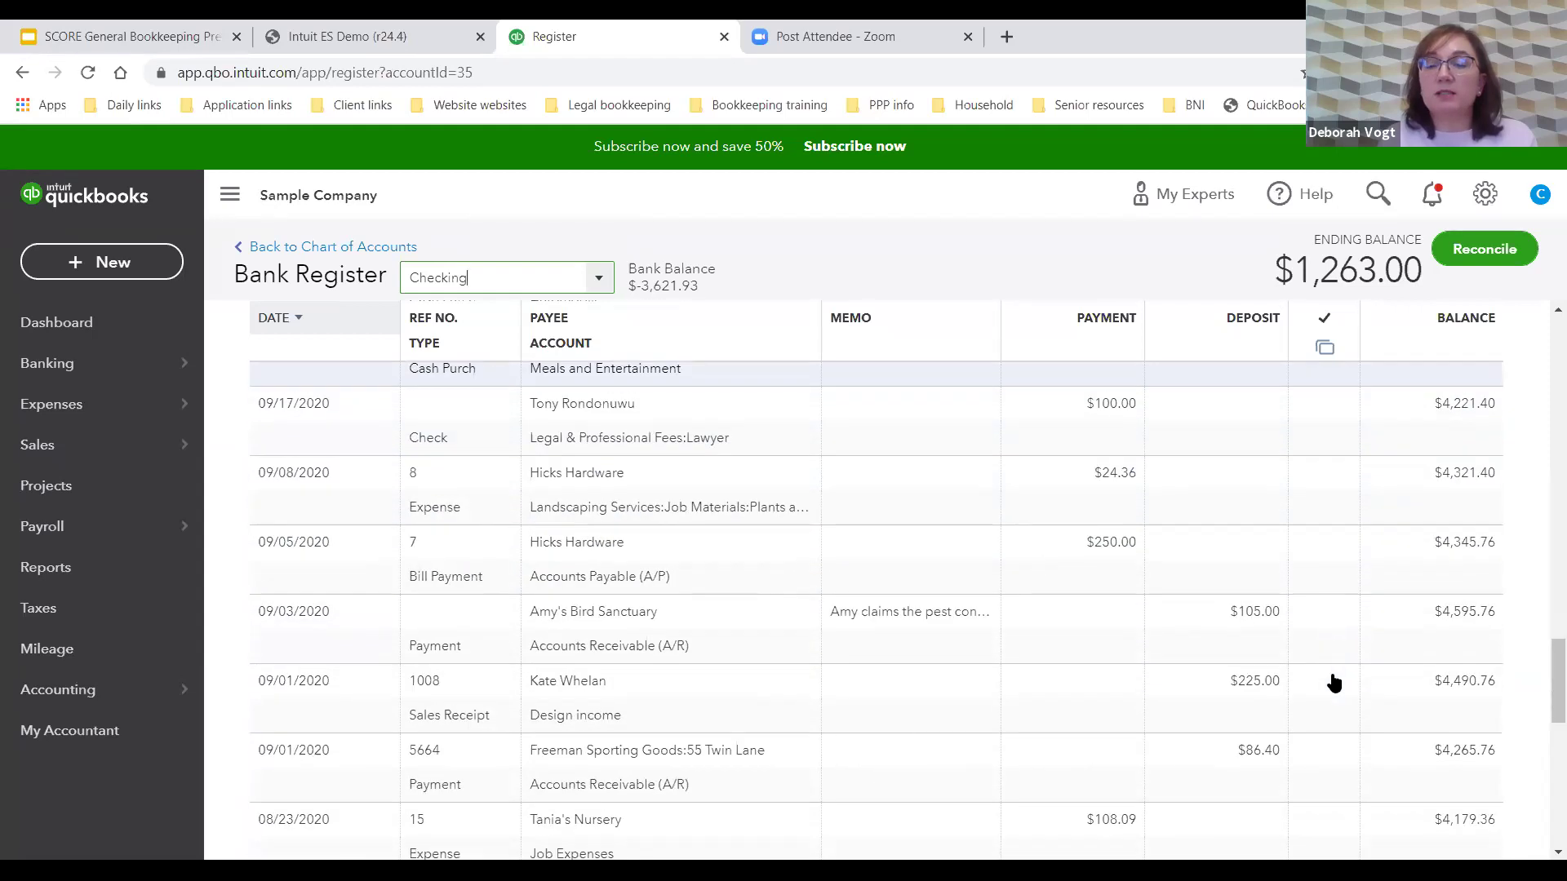
{"action": "scroll", "coordinate": [1334, 684], "scroll_direction": "up", "scroll_amount": 1}
{"action": "scroll", "coordinate": [1333, 683], "scroll_direction": "down", "scroll_amount": 12}
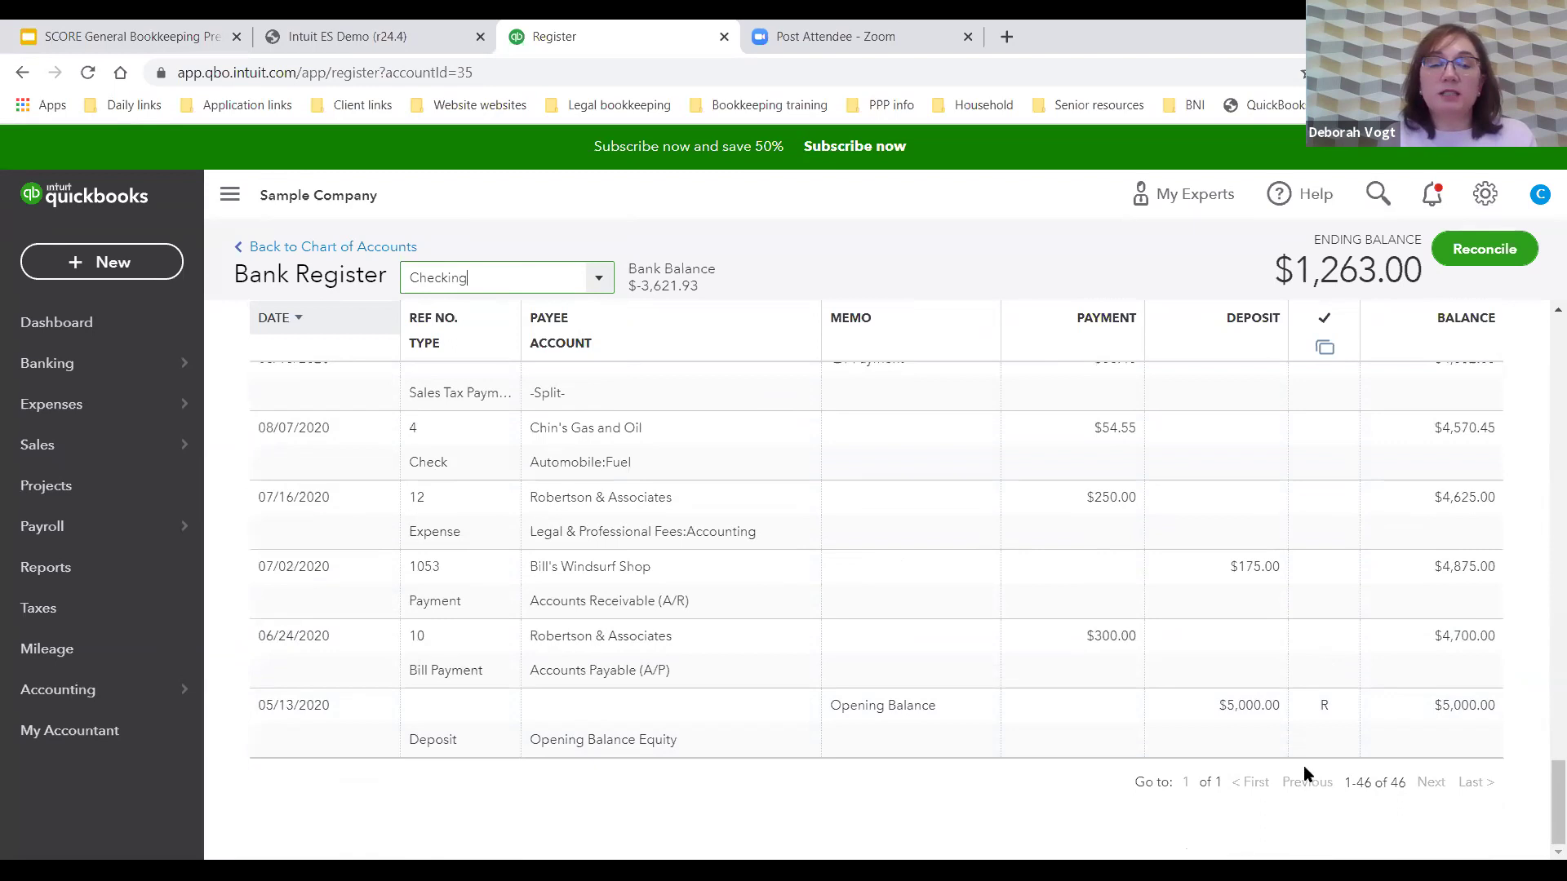
{"action": "scroll", "coordinate": [1325, 716], "scroll_direction": "up", "scroll_amount": 1}
{"action": "scroll", "coordinate": [1326, 716], "scroll_direction": "up", "scroll_amount": 20}
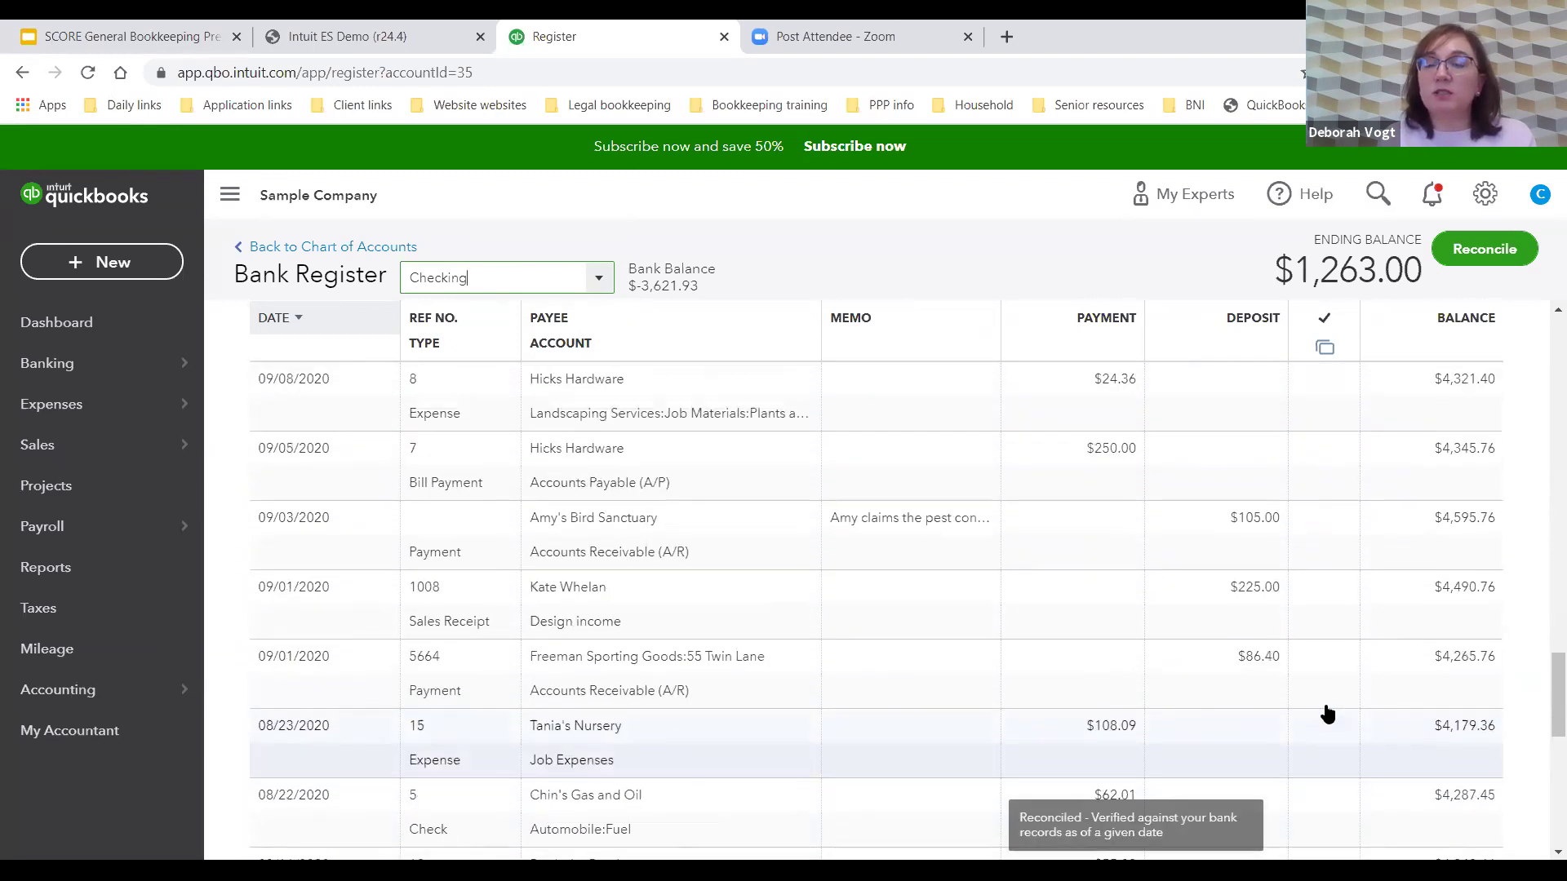
{"action": "scroll", "coordinate": [1327, 715], "scroll_direction": "up", "scroll_amount": 5}
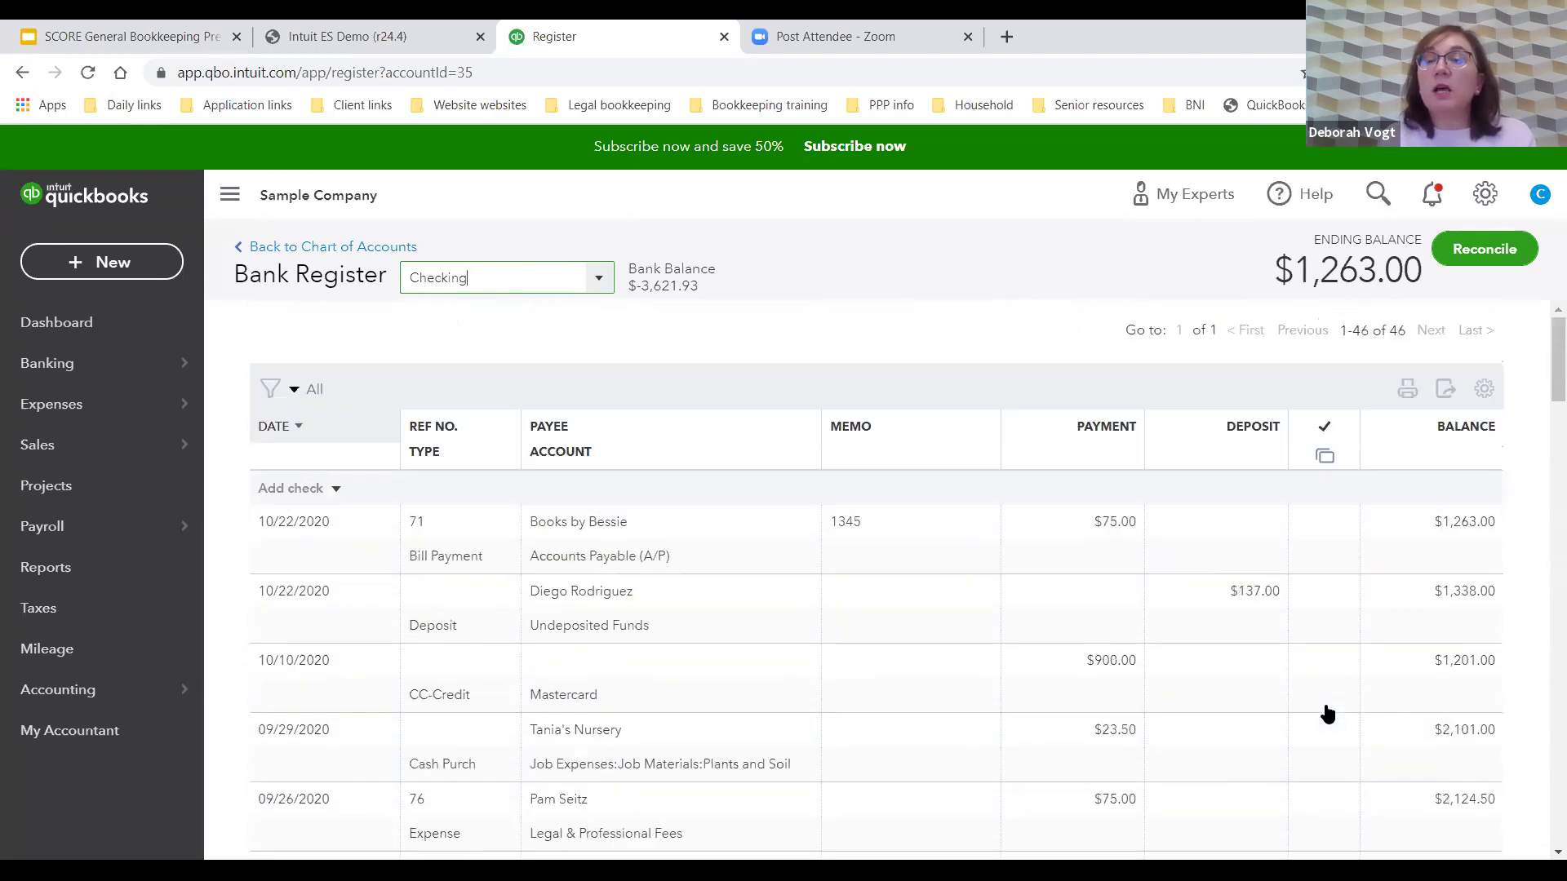
Start a reconciliation of the Checking account from its register and decline the introductory walkthrough
{"action": "left_click", "coordinate": [1484, 252]}
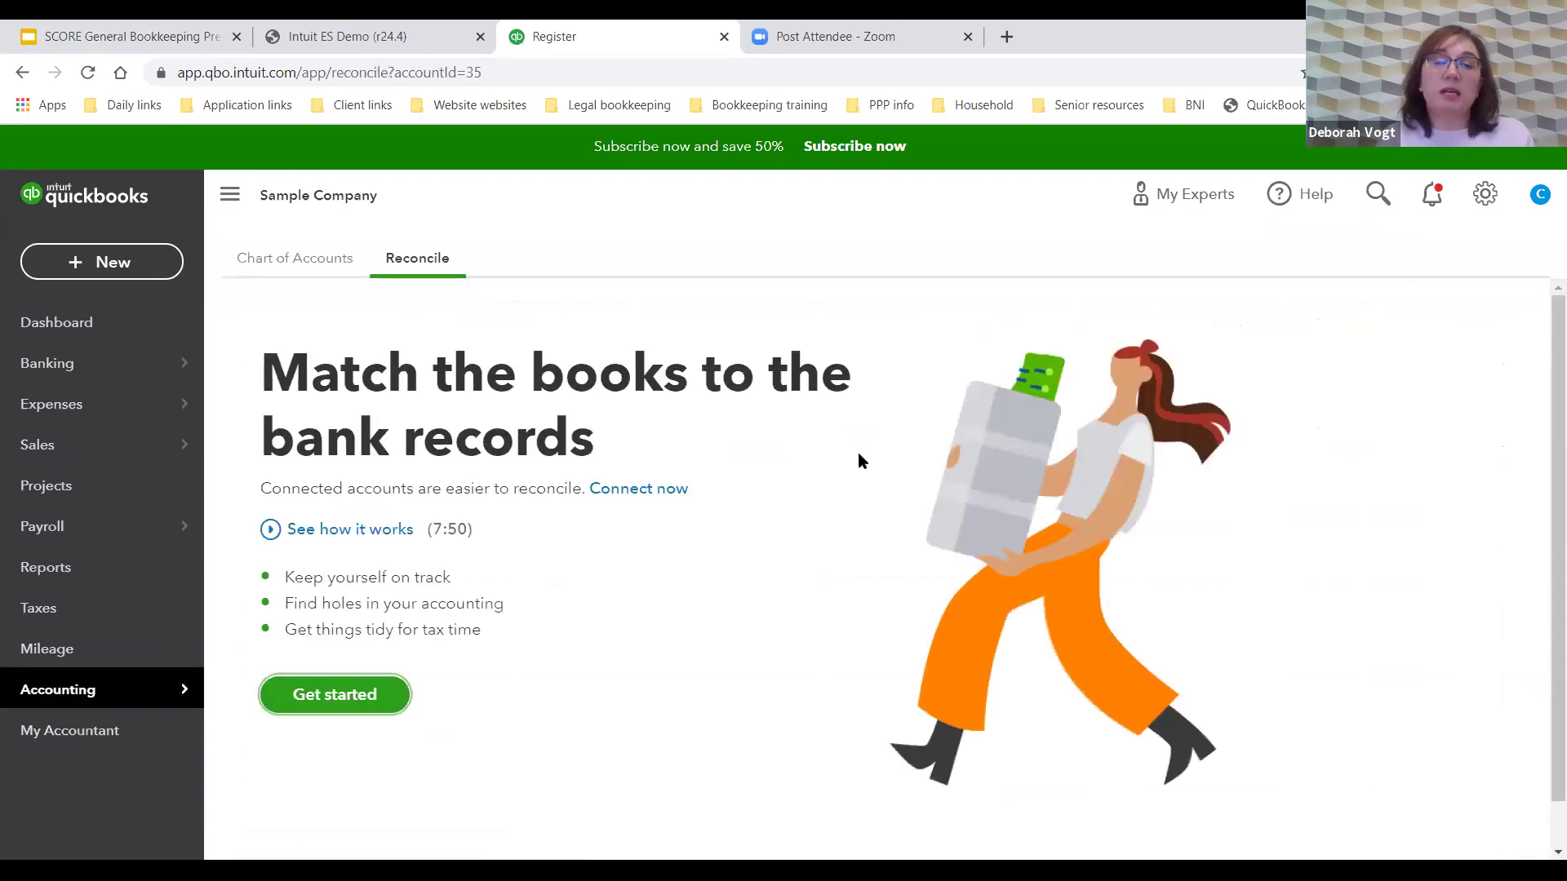
{"action": "left_click", "coordinate": [316, 687]}
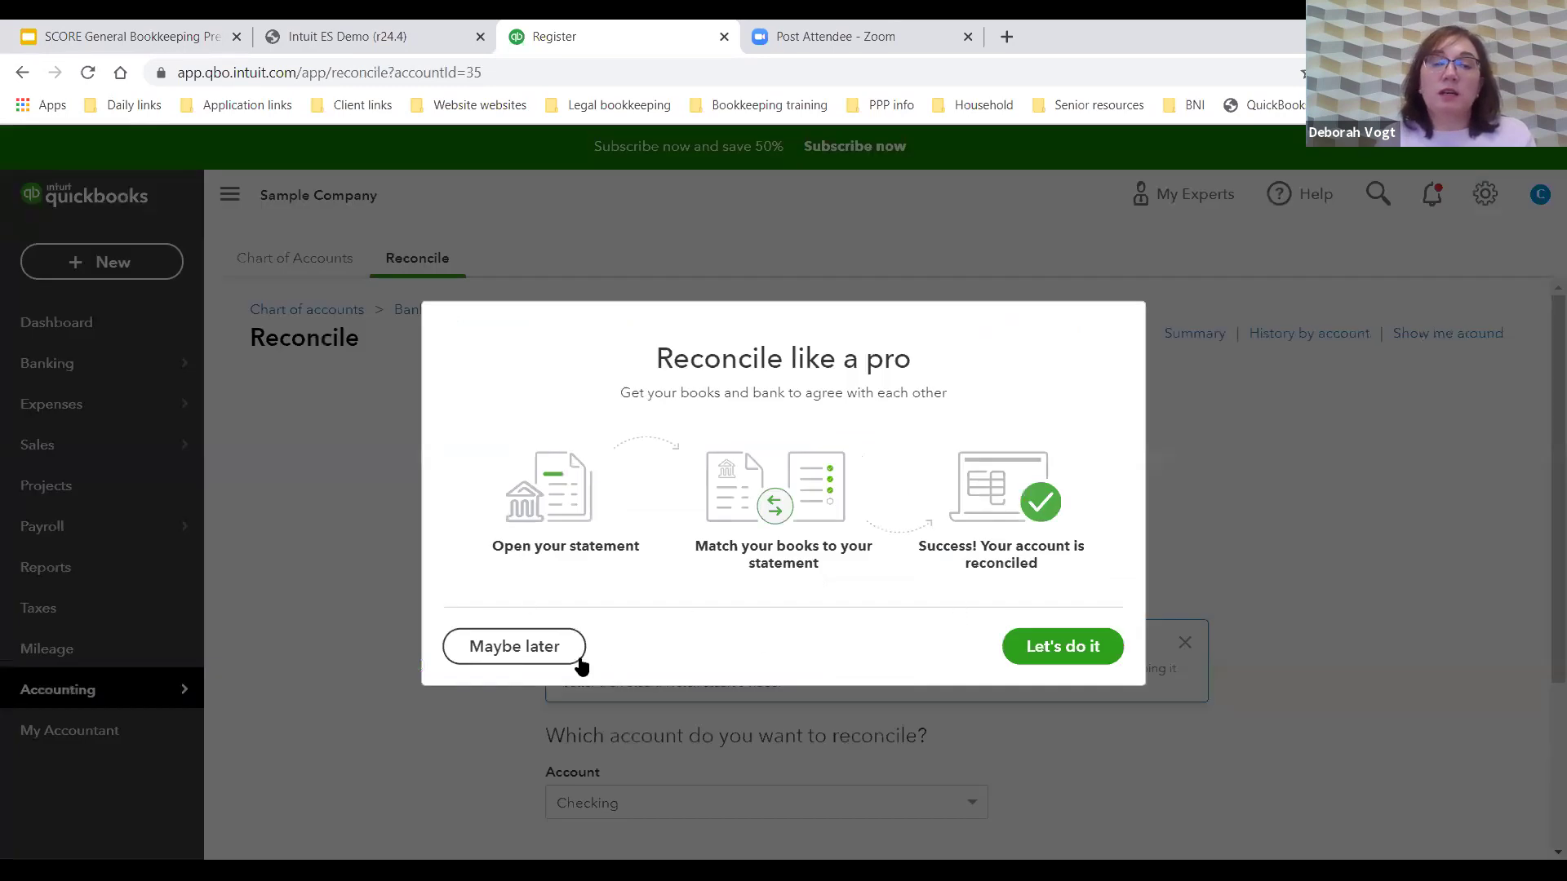
{"action": "left_click", "coordinate": [532, 643]}
{"action": "scroll", "coordinate": [678, 576], "scroll_direction": "down", "scroll_amount": 3}
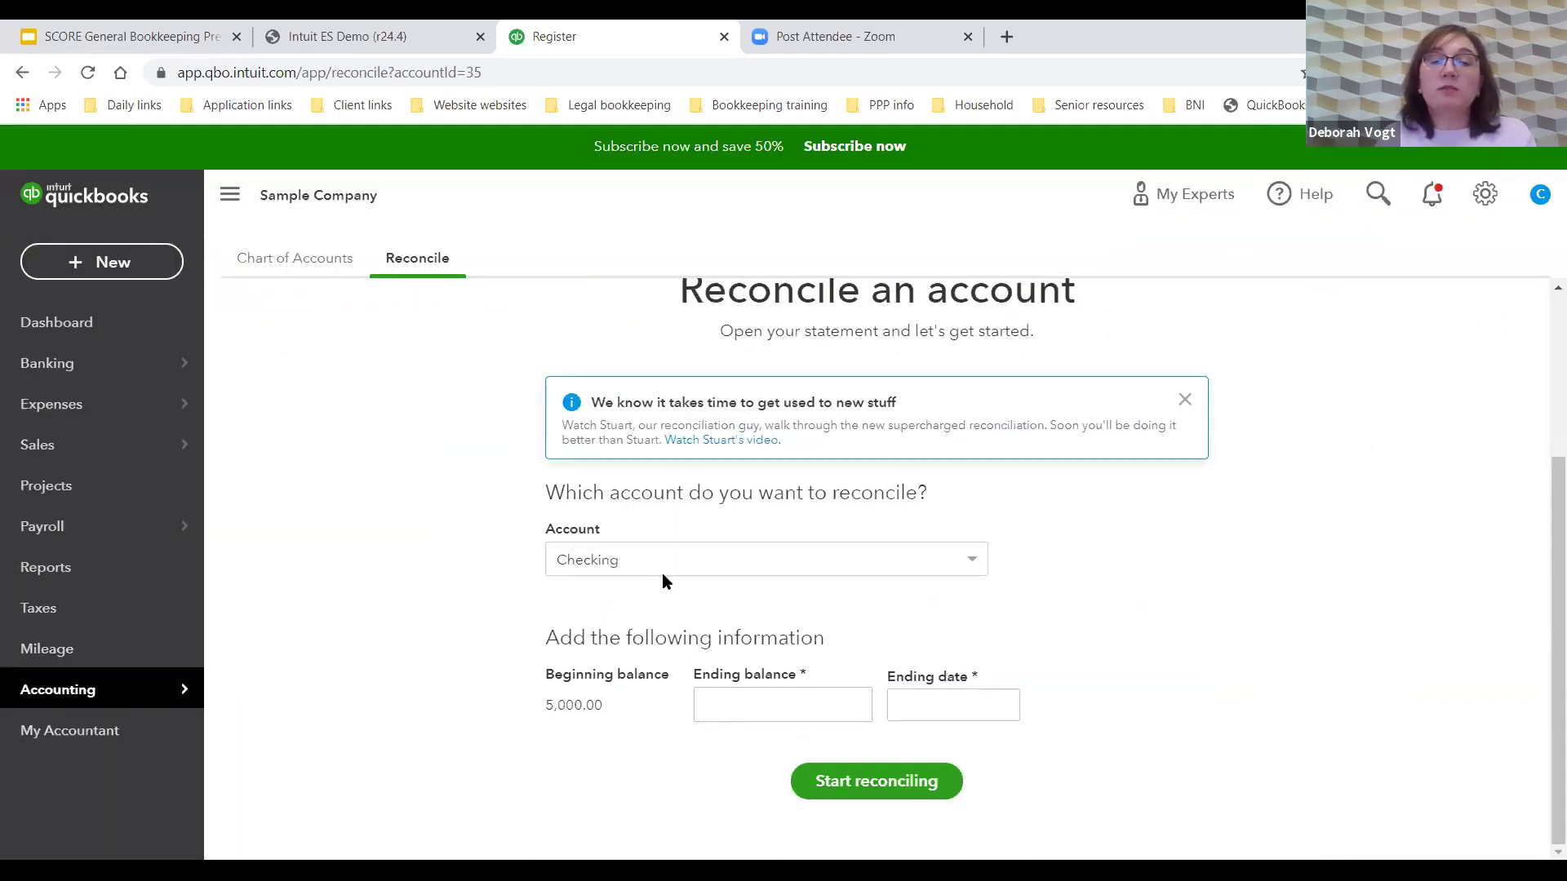
Enter a statement ending balance of 3,882.23 and ending date 10/31/2020, start reconciling, and dismiss the tour tips
{"action": "left_click", "coordinate": [736, 710]}
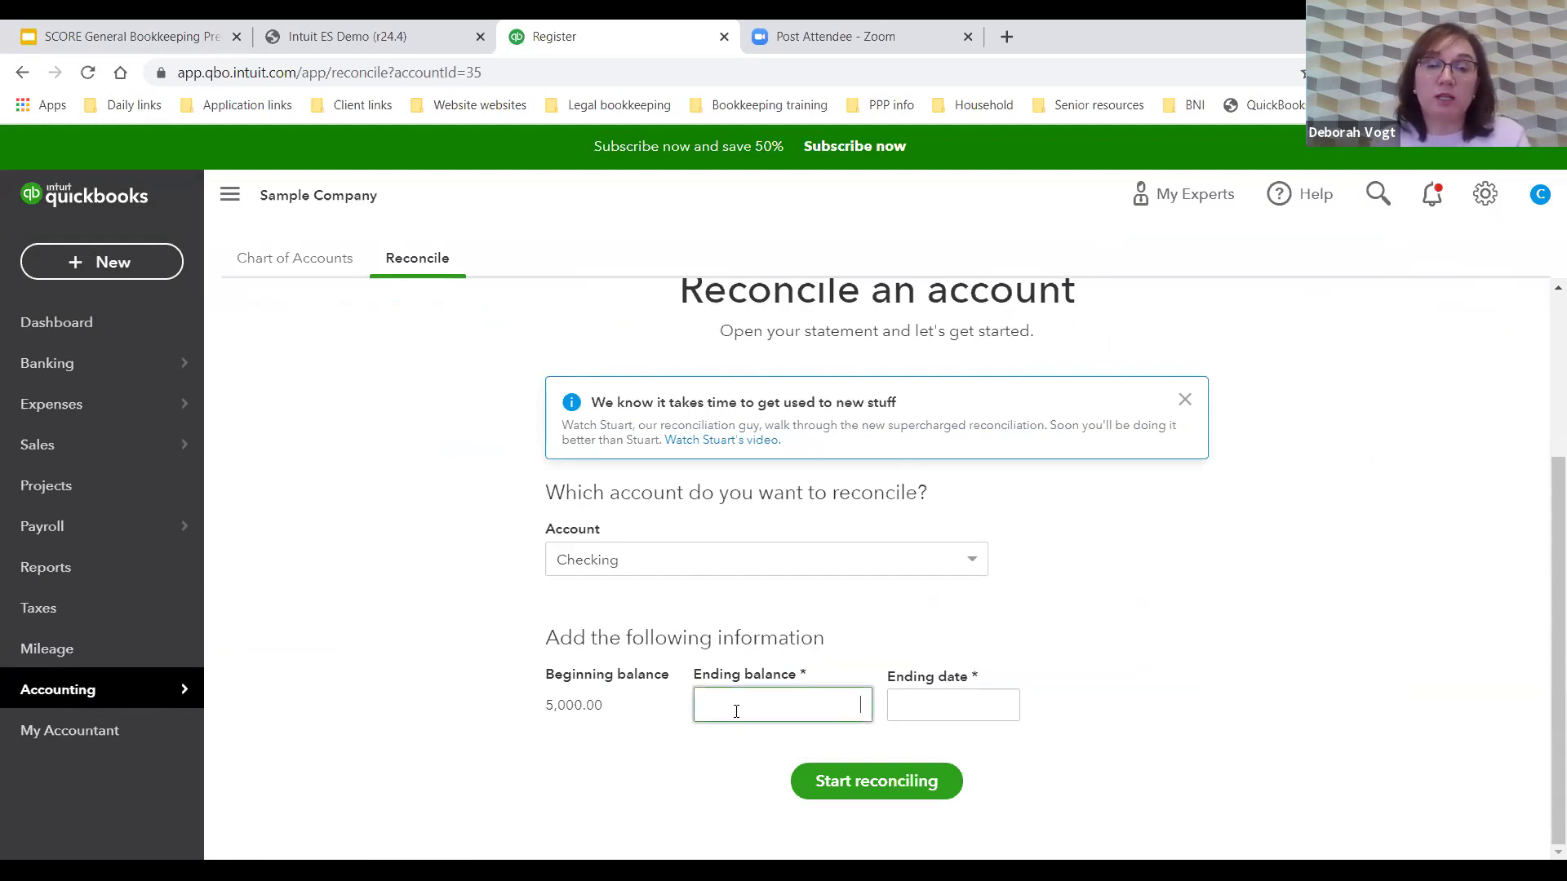
{"action": "type", "text": "882.23"}
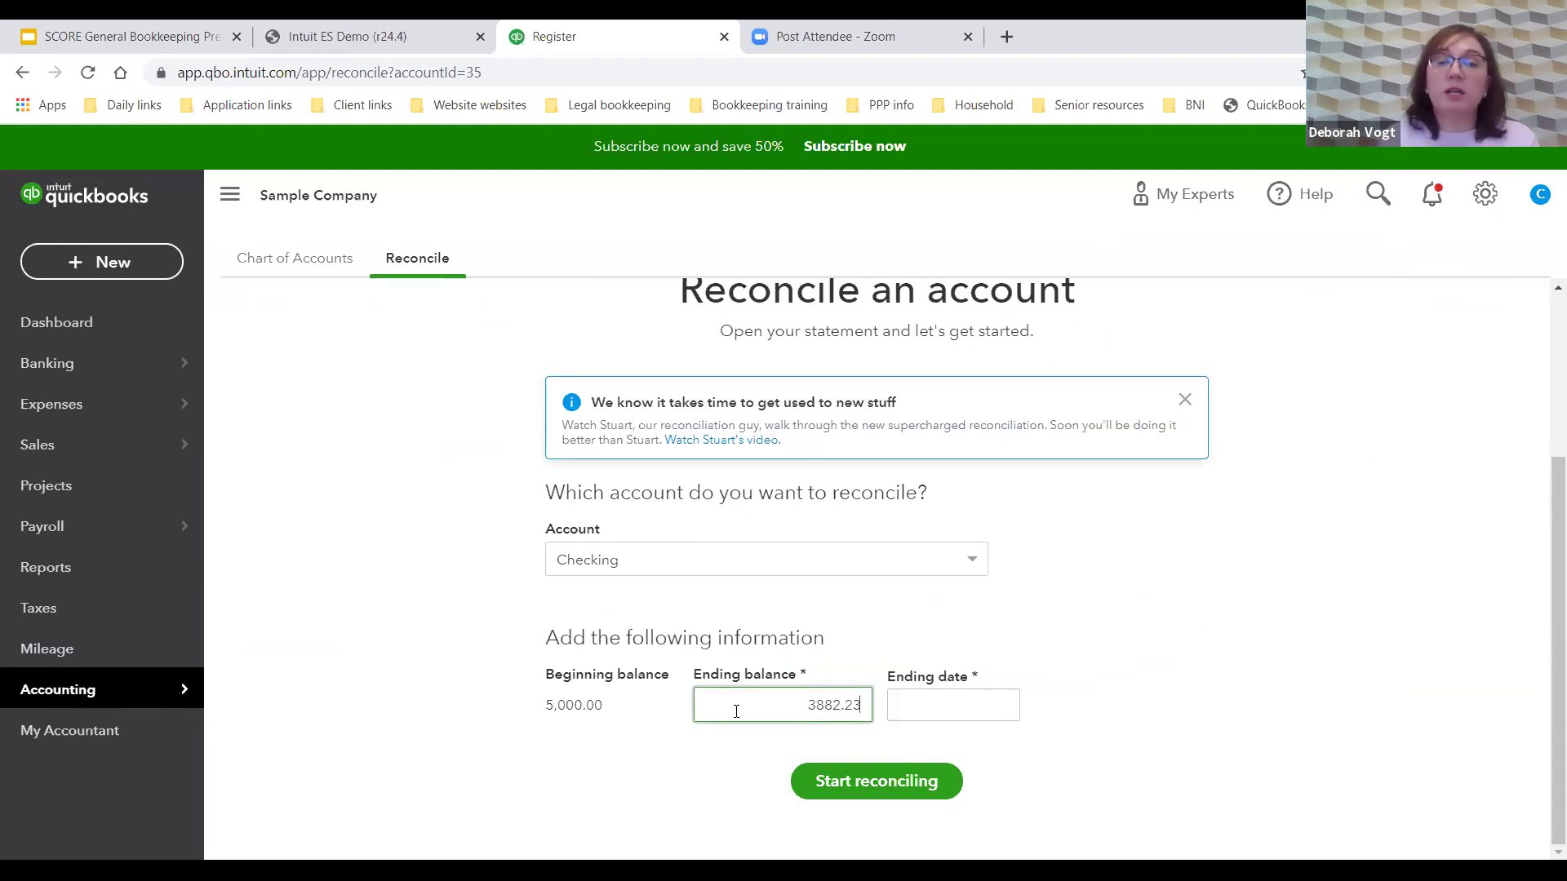
{"action": "left_click", "coordinate": [924, 711]}
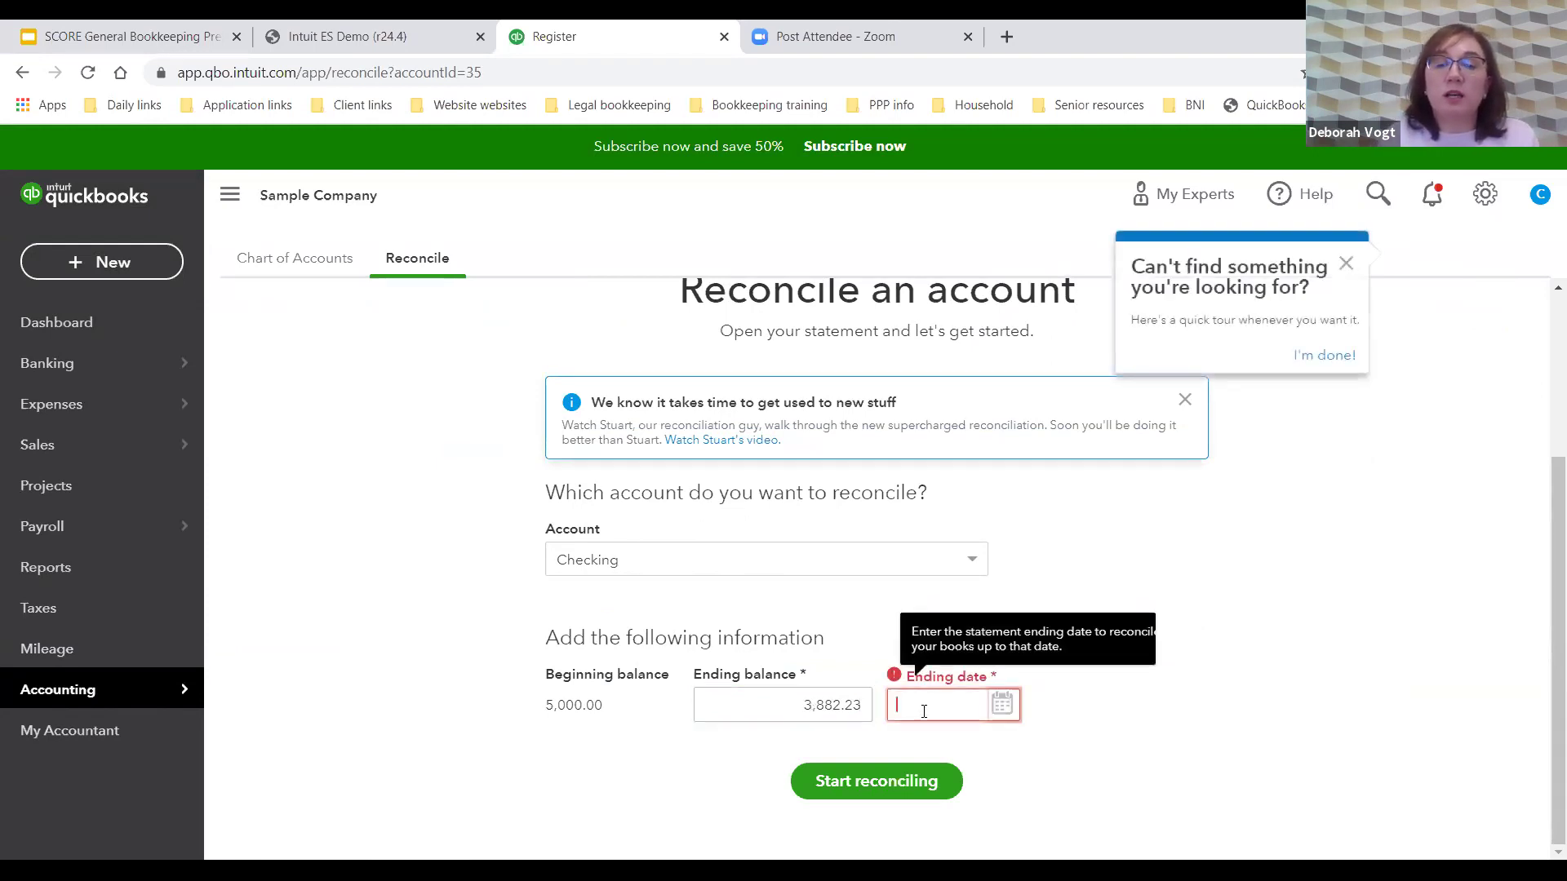
{"action": "type", "text": "1231"}
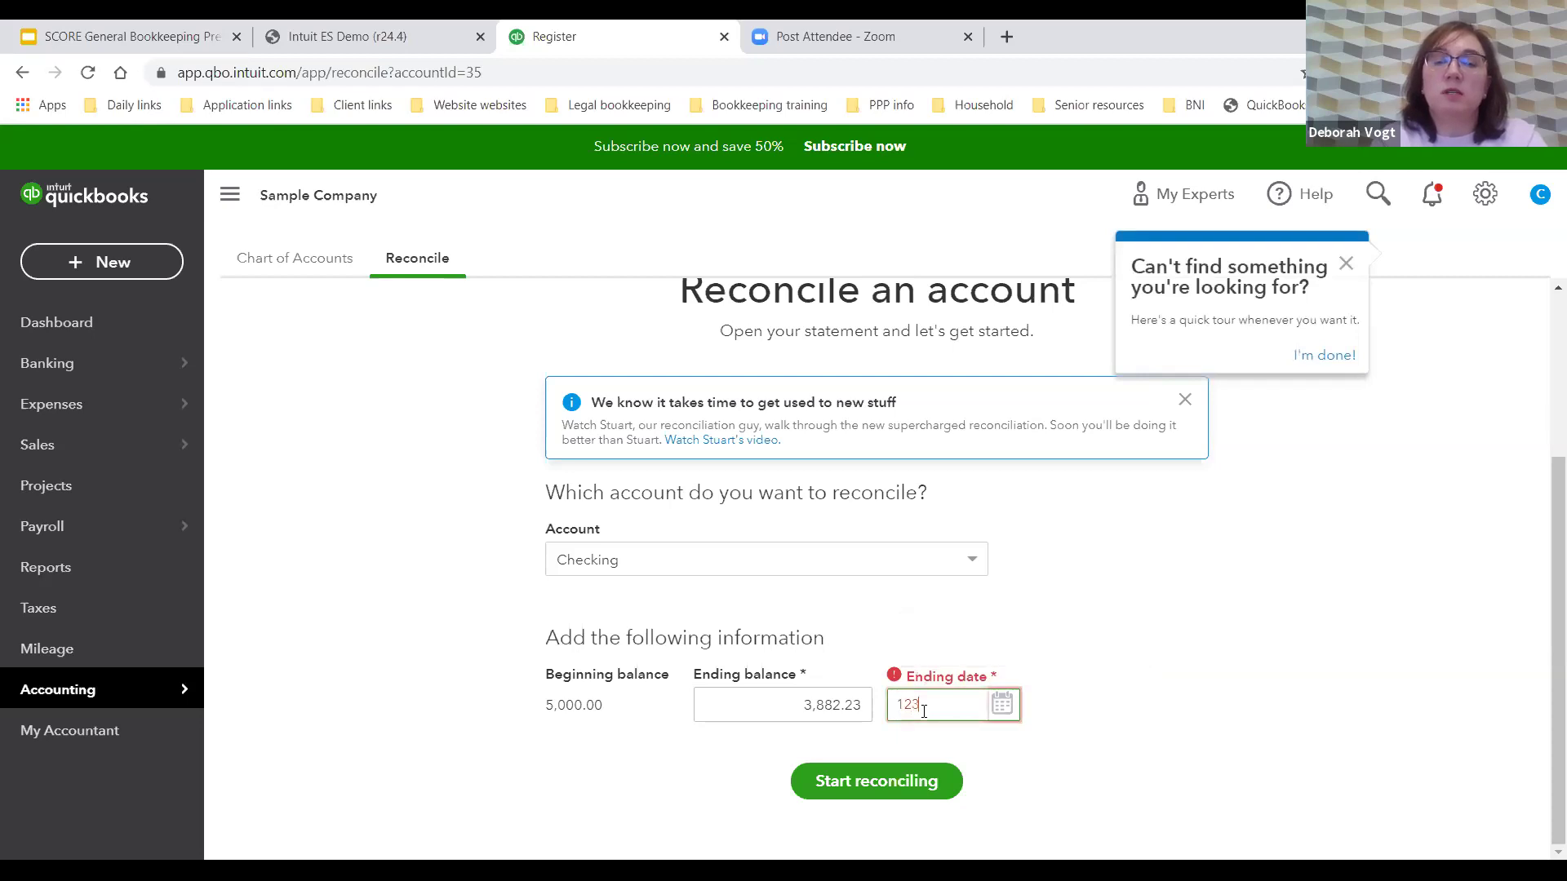
{"action": "key", "text": "BackSpace"}
{"action": "key", "text": "BackSpace"}
{"action": "key", "text": "BackSpace"}
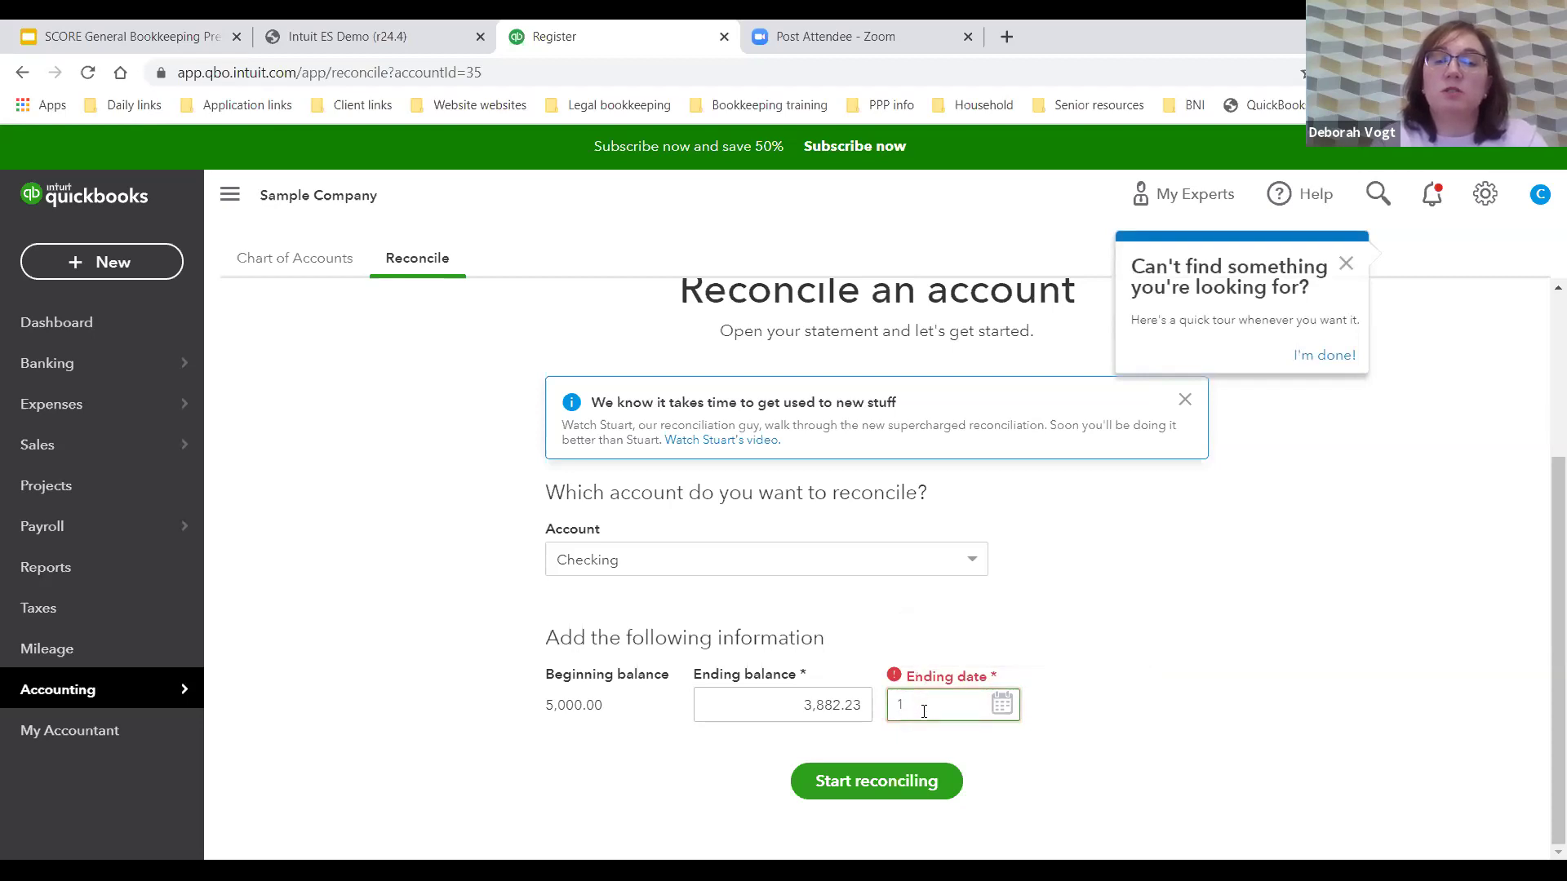
{"action": "type", "text": "0312020"}
{"action": "left_click", "coordinate": [899, 773]}
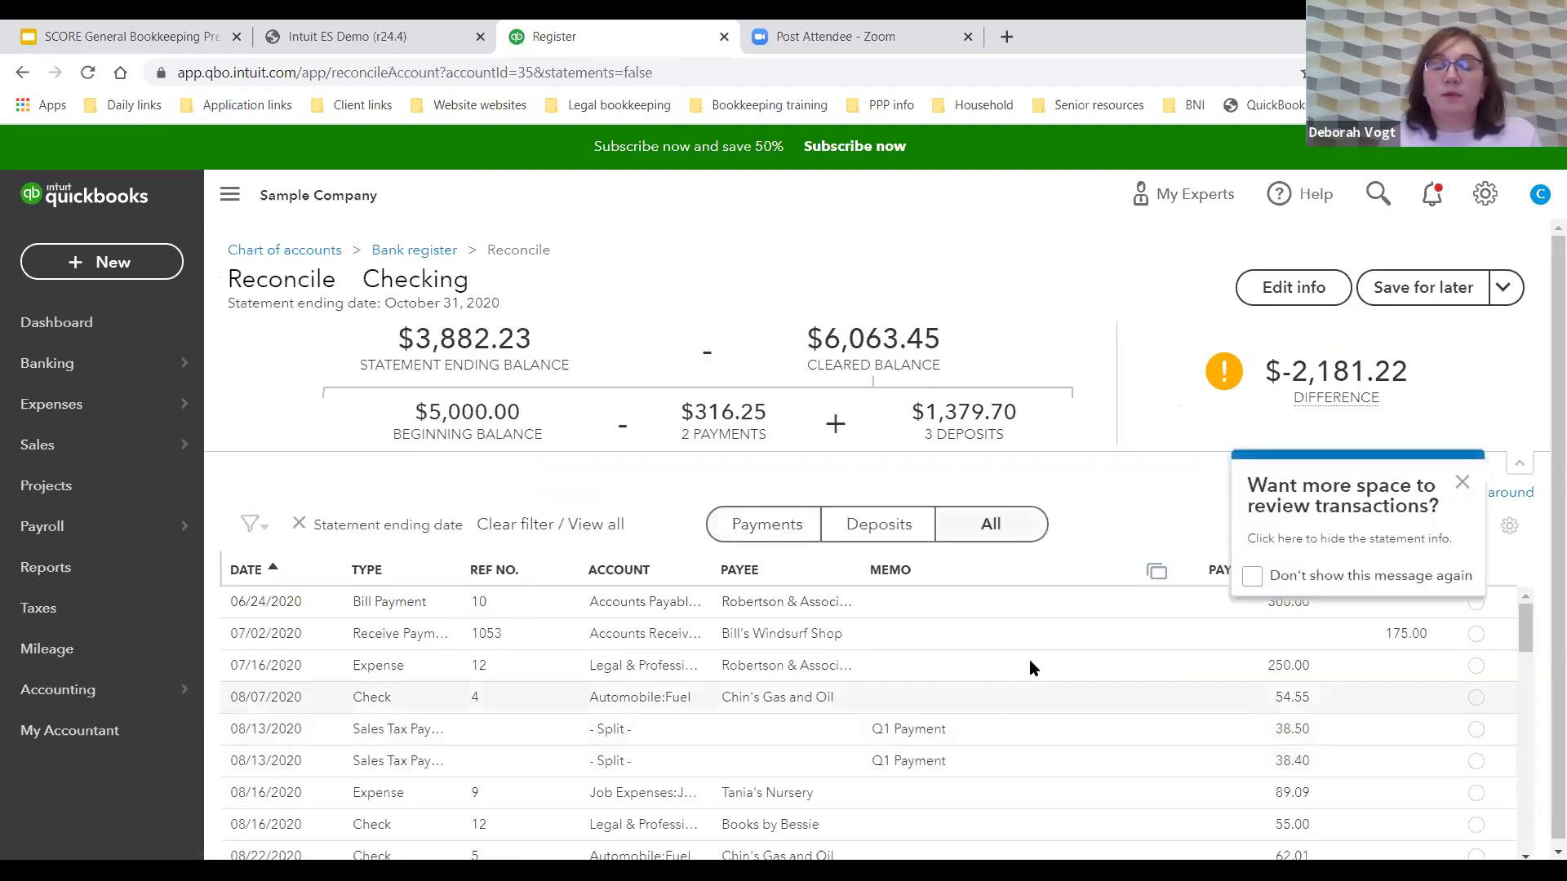
{"action": "left_click", "coordinate": [1460, 481]}
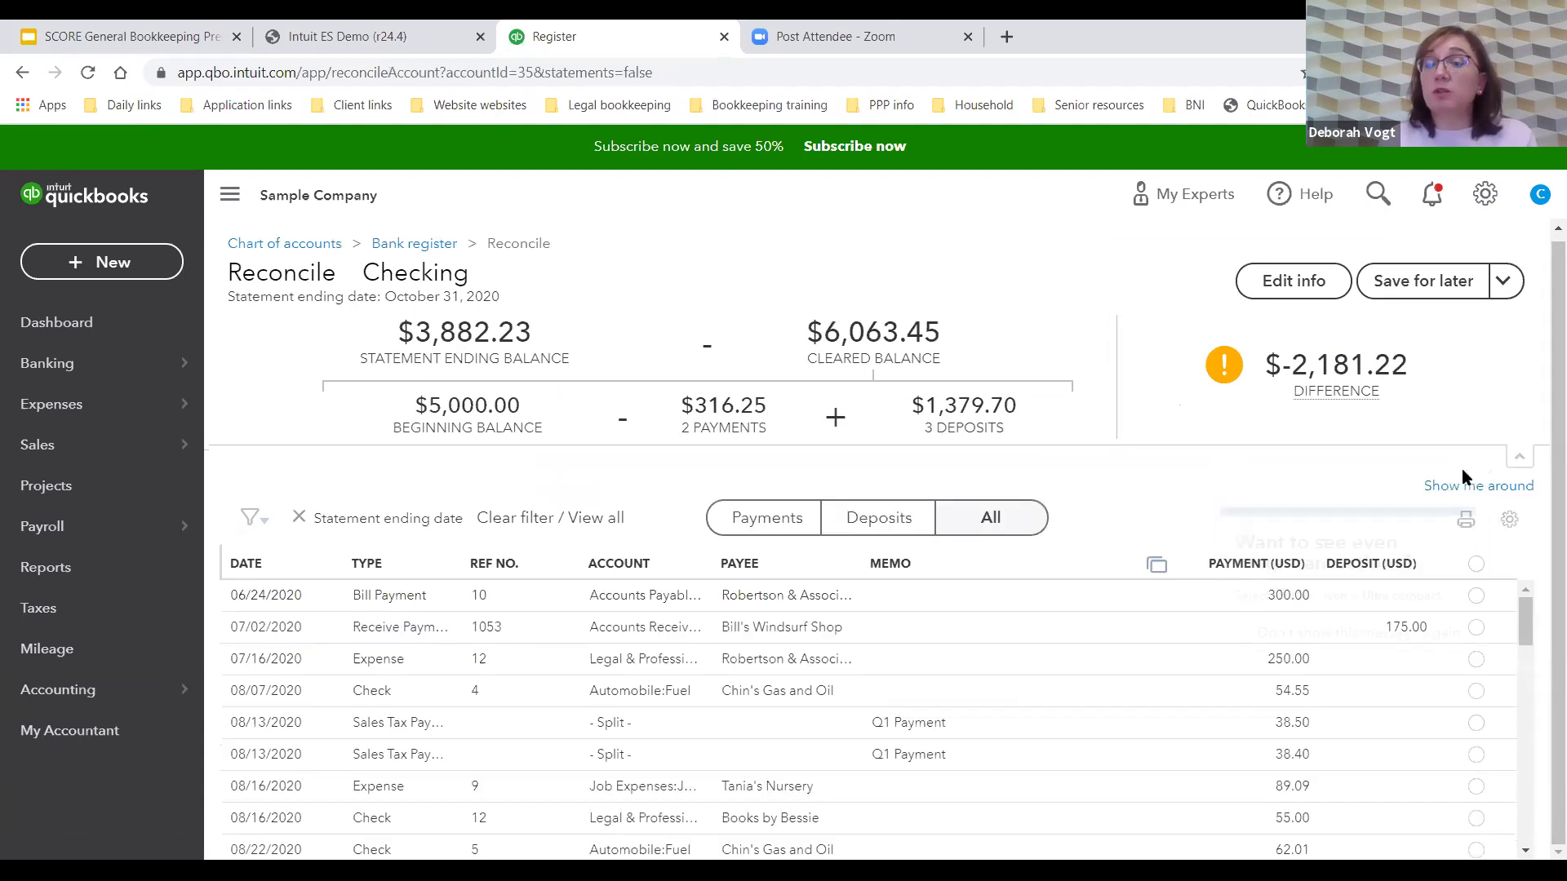
{"action": "left_click", "coordinate": [1449, 539]}
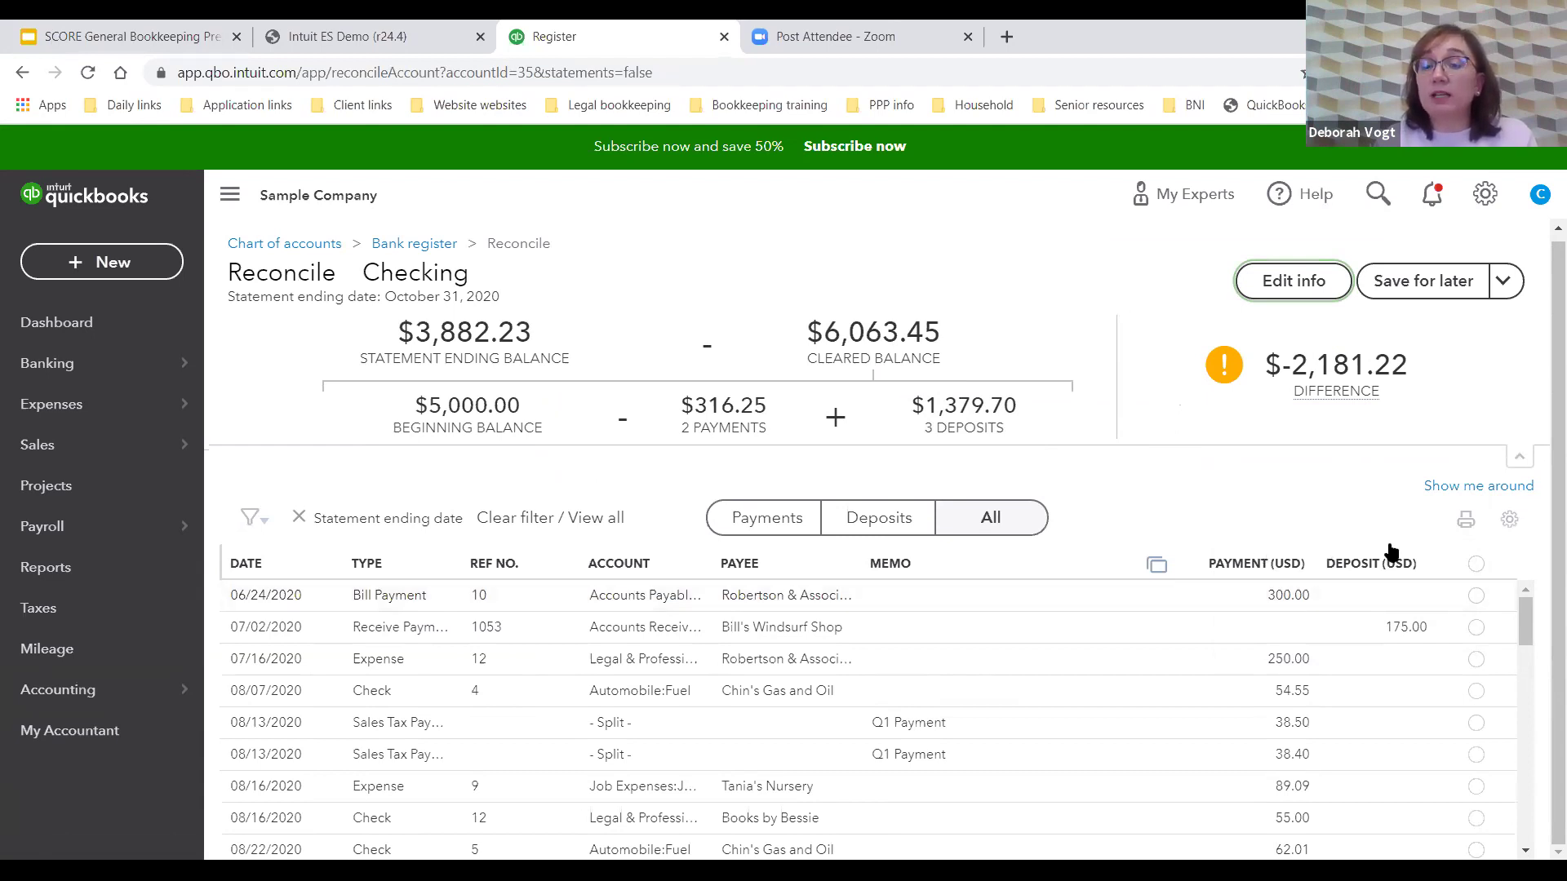
Mark the five transactions dated 08/22/2020 through 09/03/2020 as cleared and check the reconciliation difference
{"action": "scroll", "coordinate": [1347, 700], "scroll_direction": "down", "scroll_amount": 3}
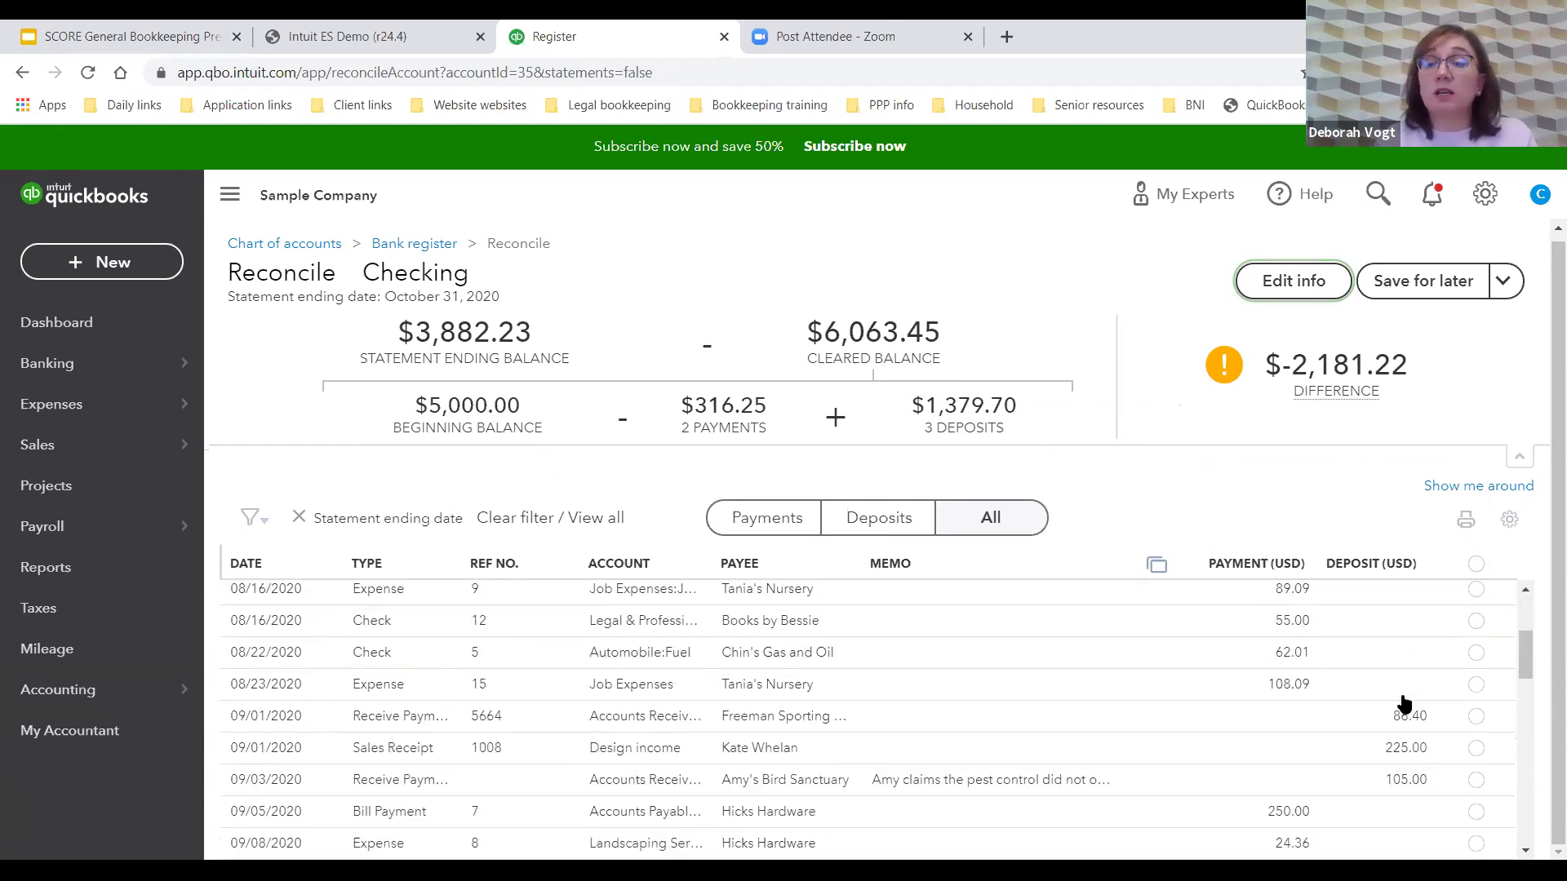
{"action": "left_click", "coordinate": [1476, 645]}
{"action": "left_click", "coordinate": [1476, 677]}
{"action": "left_click", "coordinate": [1476, 711]}
{"action": "left_click", "coordinate": [1476, 740]}
{"action": "left_click", "coordinate": [1476, 772]}
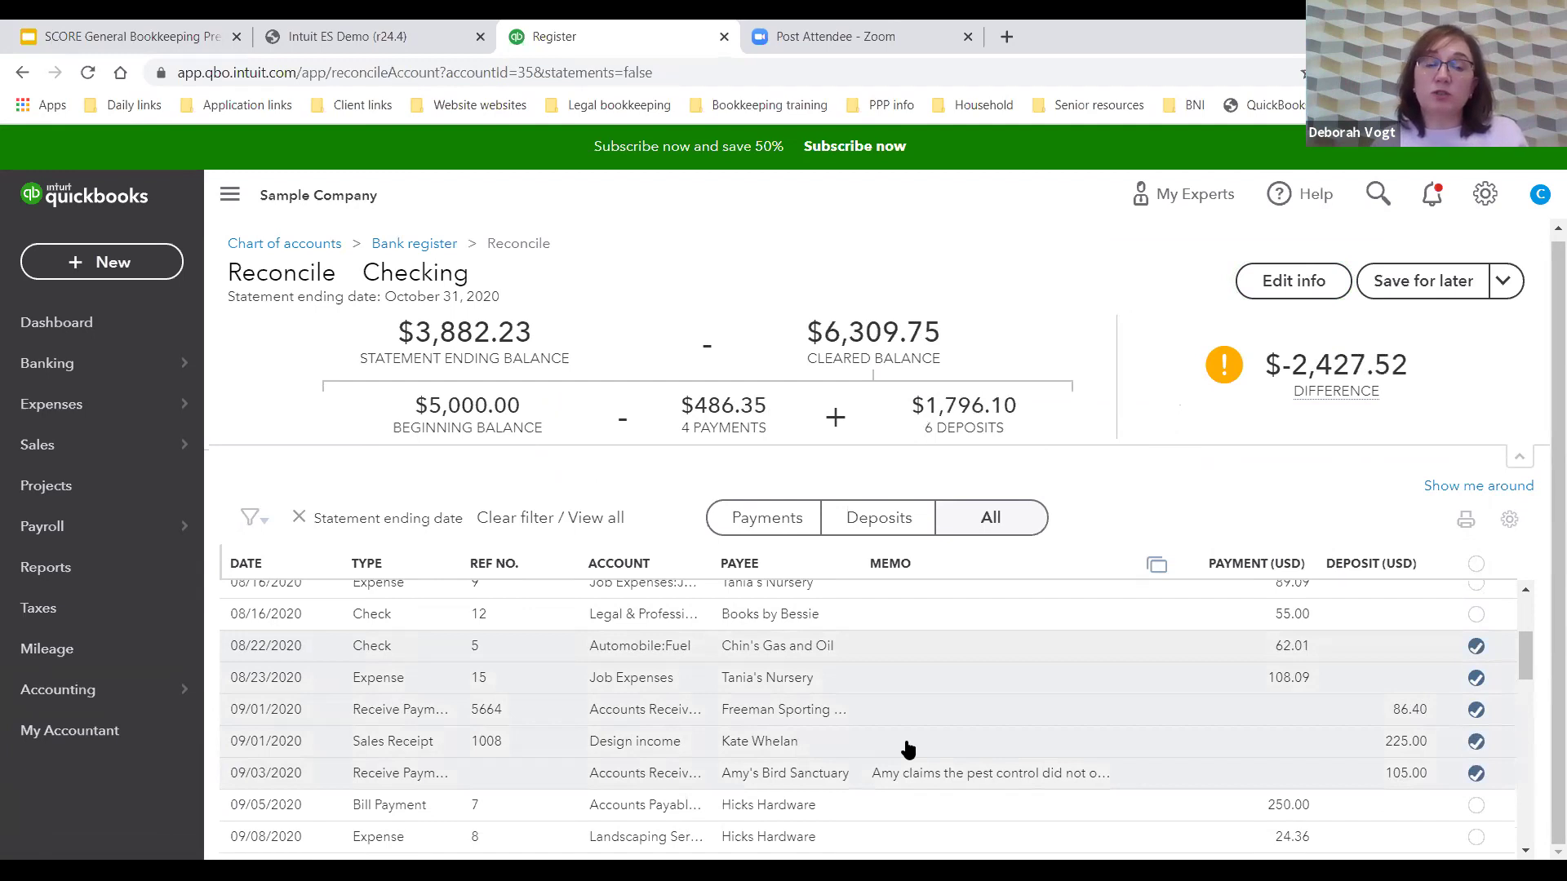
{"action": "mouse_move", "coordinate": [1362, 375]}
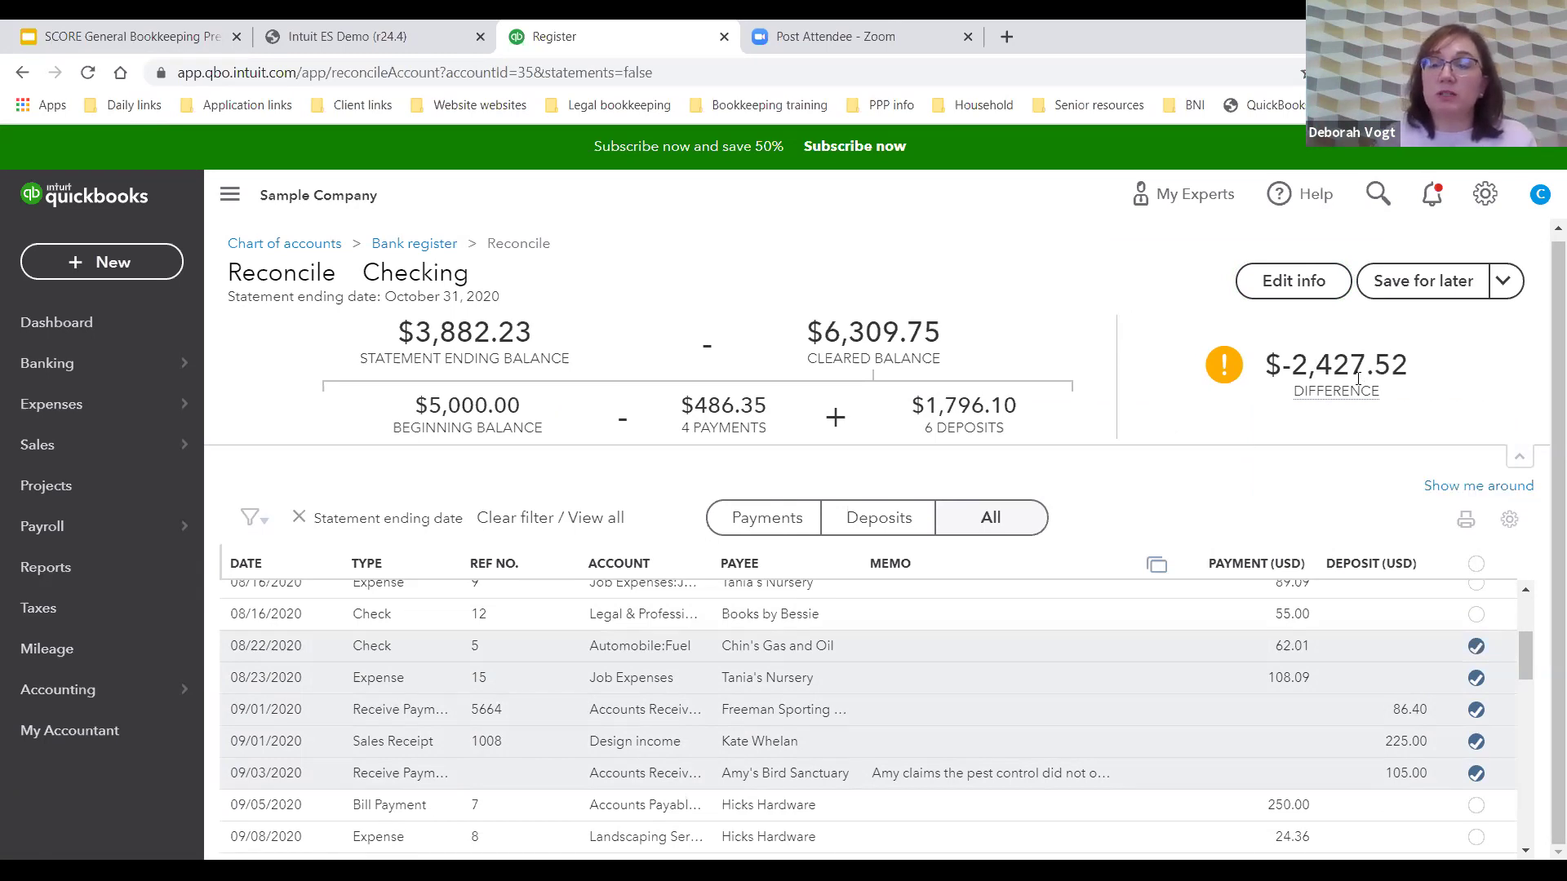
{"action": "mouse_move", "coordinate": [1428, 378]}
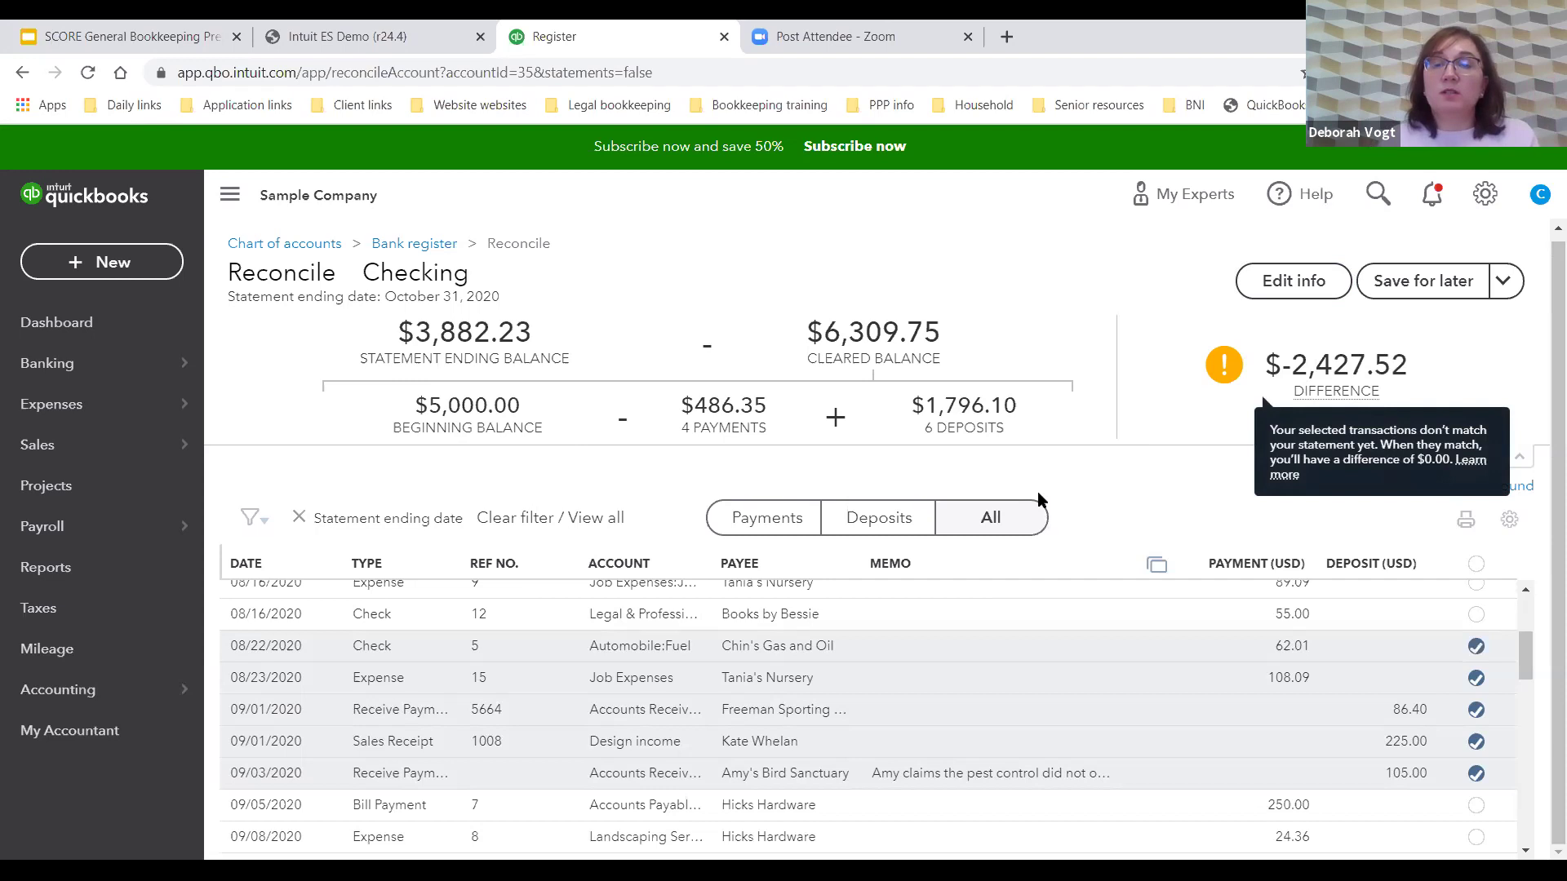
{"action": "scroll", "coordinate": [1038, 493], "scroll_direction": "up", "scroll_amount": 1}
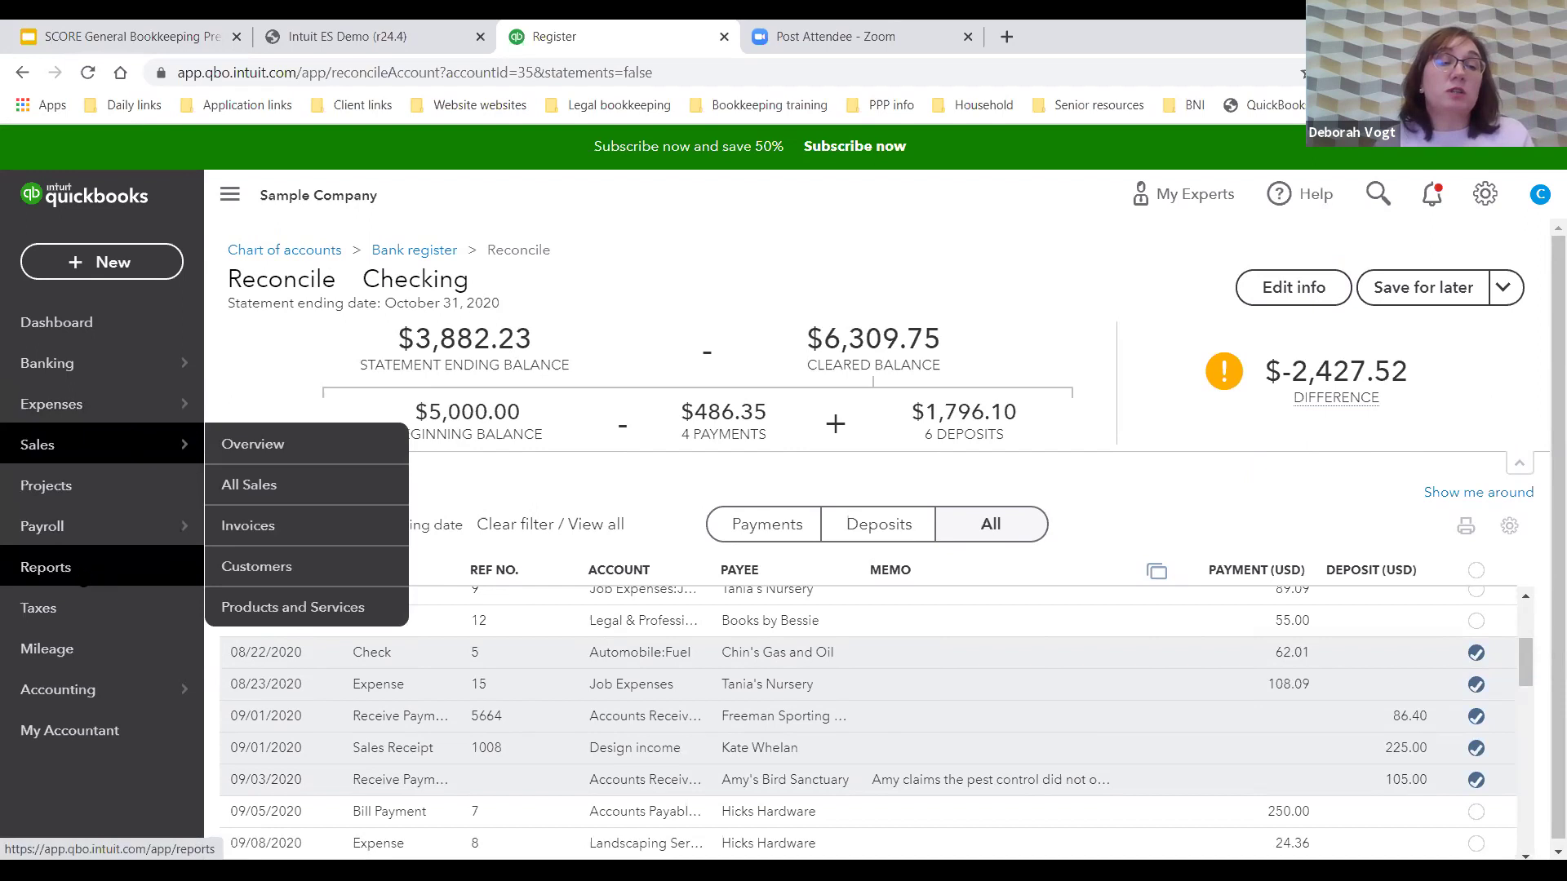
Open the Profit and Loss report from the favorite reports and dismiss its customization tour
{"action": "left_click", "coordinate": [84, 571]}
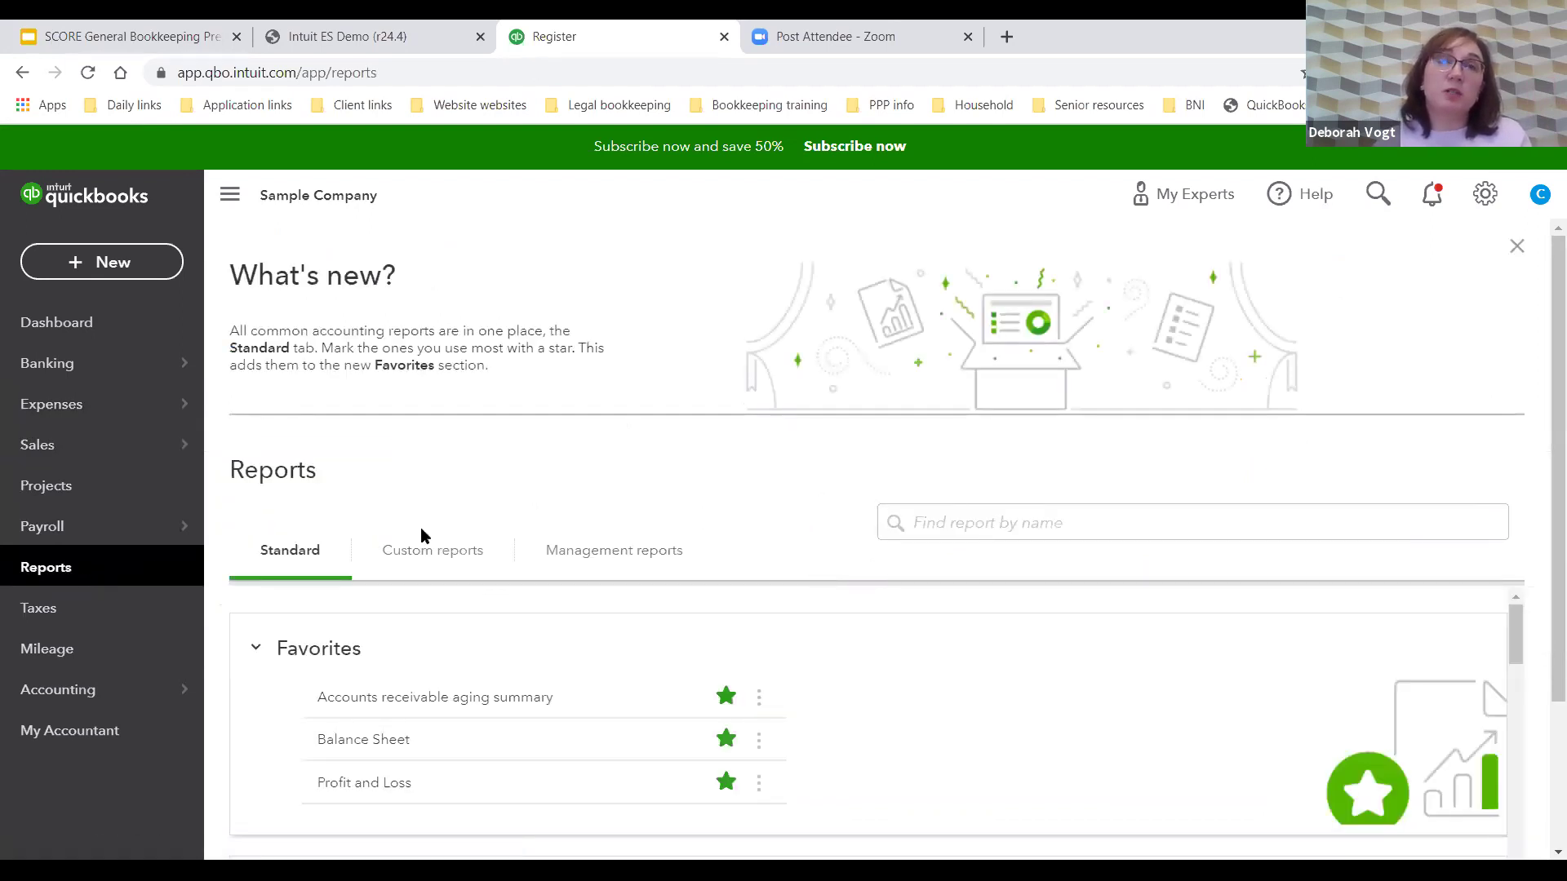
{"action": "scroll", "coordinate": [478, 455], "scroll_direction": "down", "scroll_amount": 2}
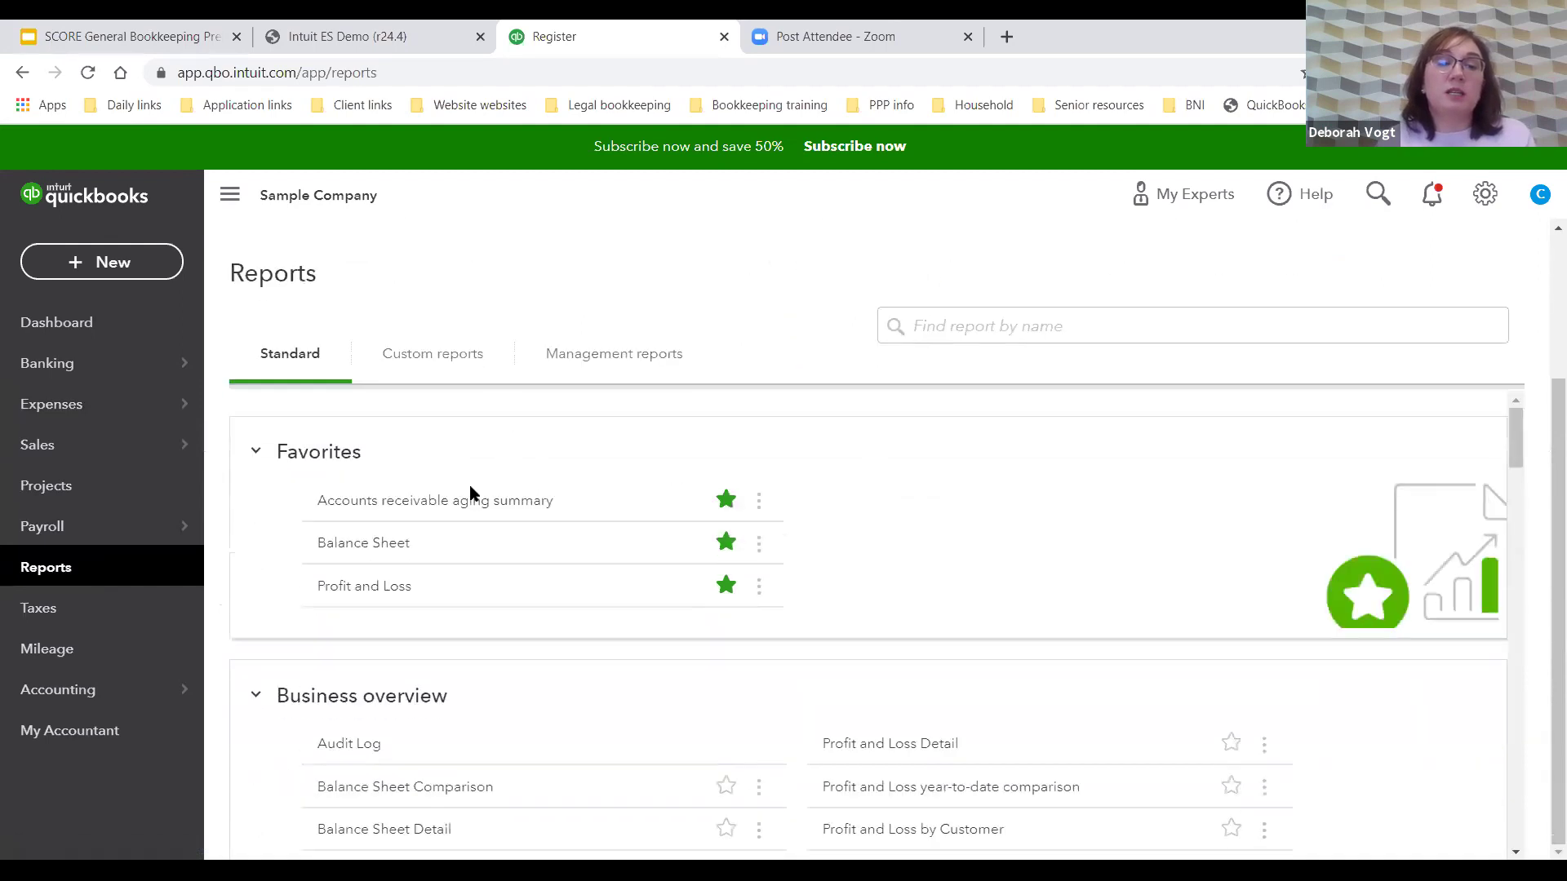
{"action": "left_click", "coordinate": [372, 587]}
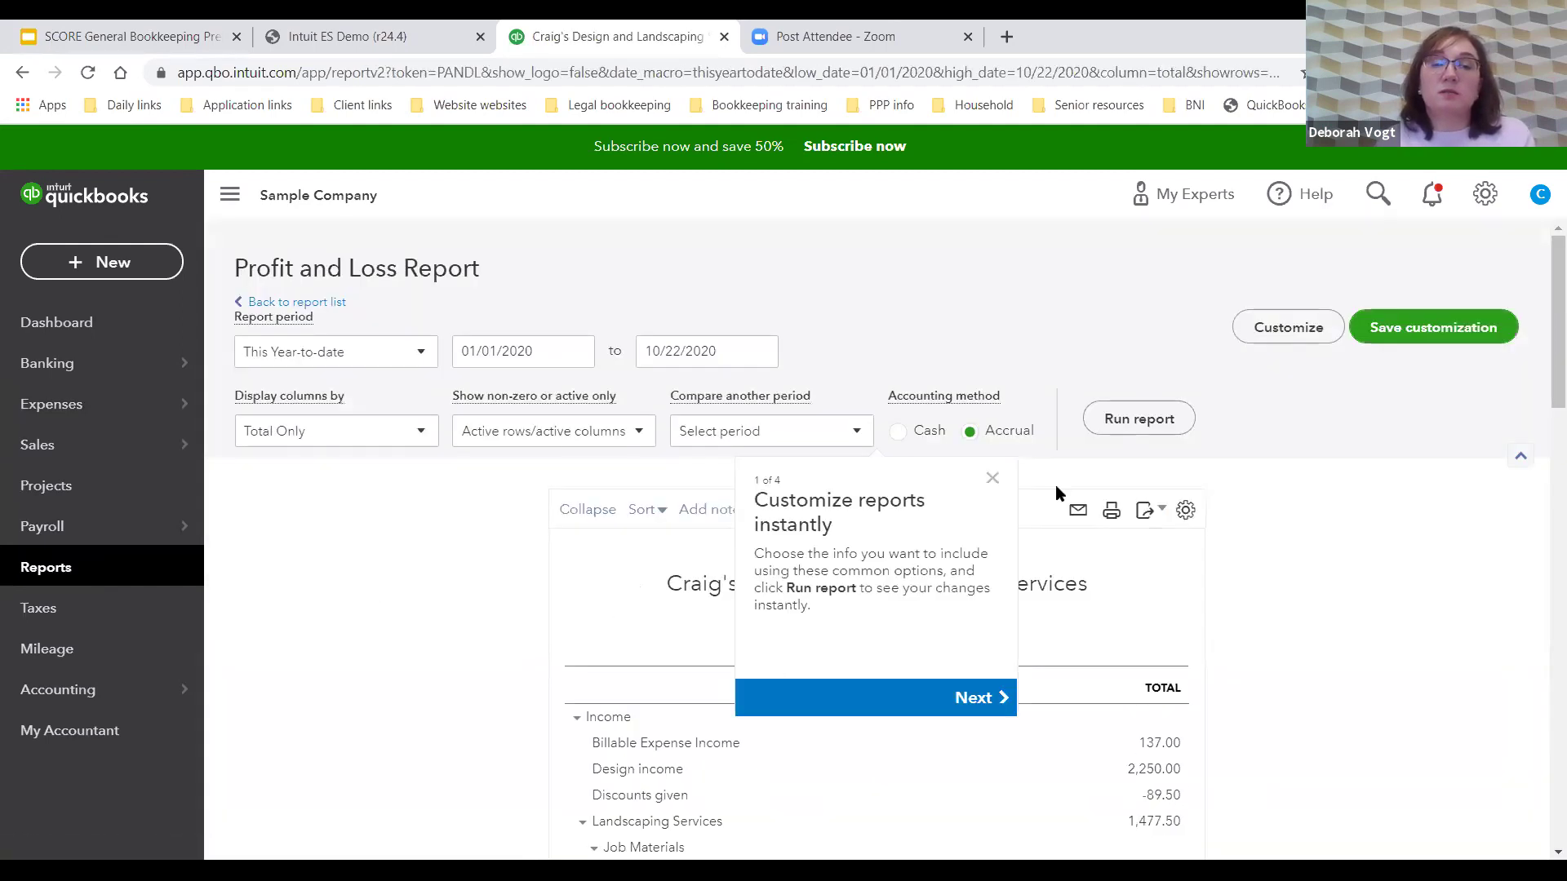
{"action": "left_click", "coordinate": [992, 479]}
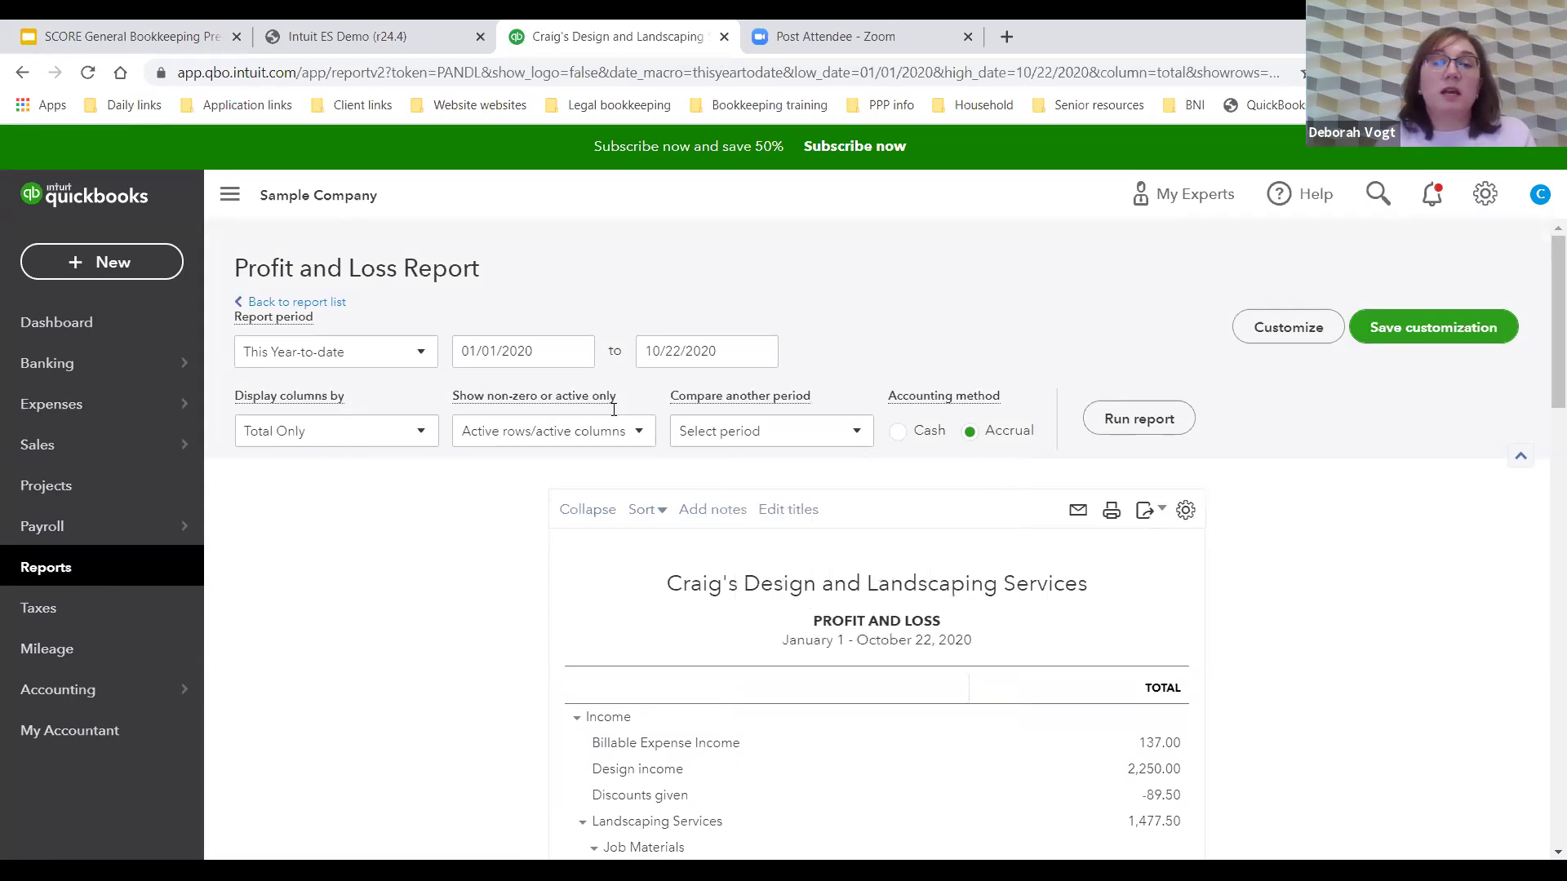
Set the Profit and Loss report period to Last Month and run the report
{"action": "left_click", "coordinate": [532, 350]}
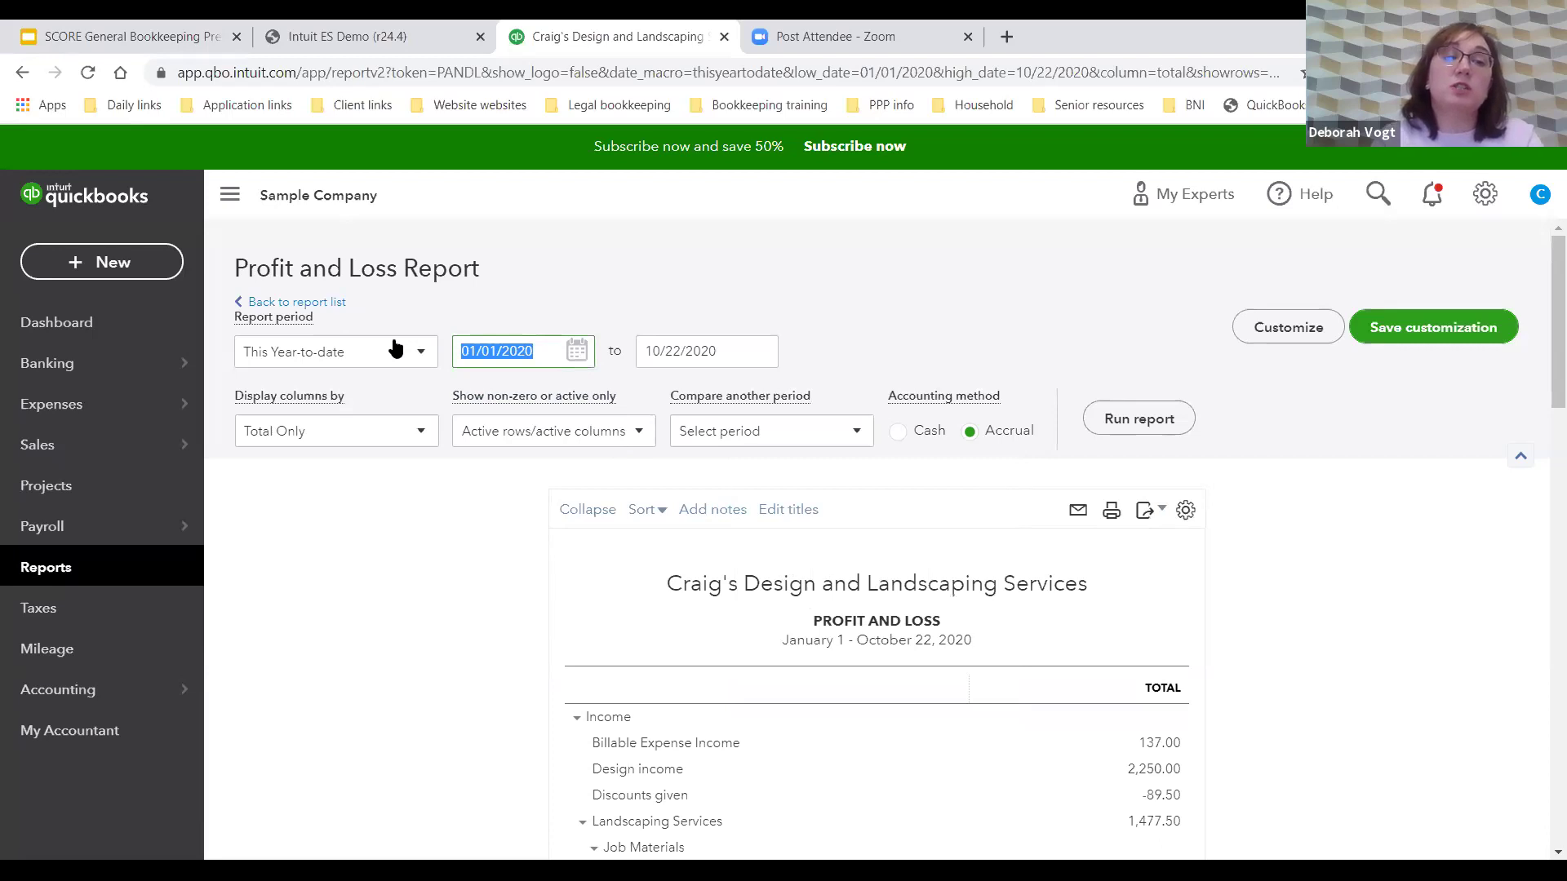
{"action": "left_click", "coordinate": [420, 352]}
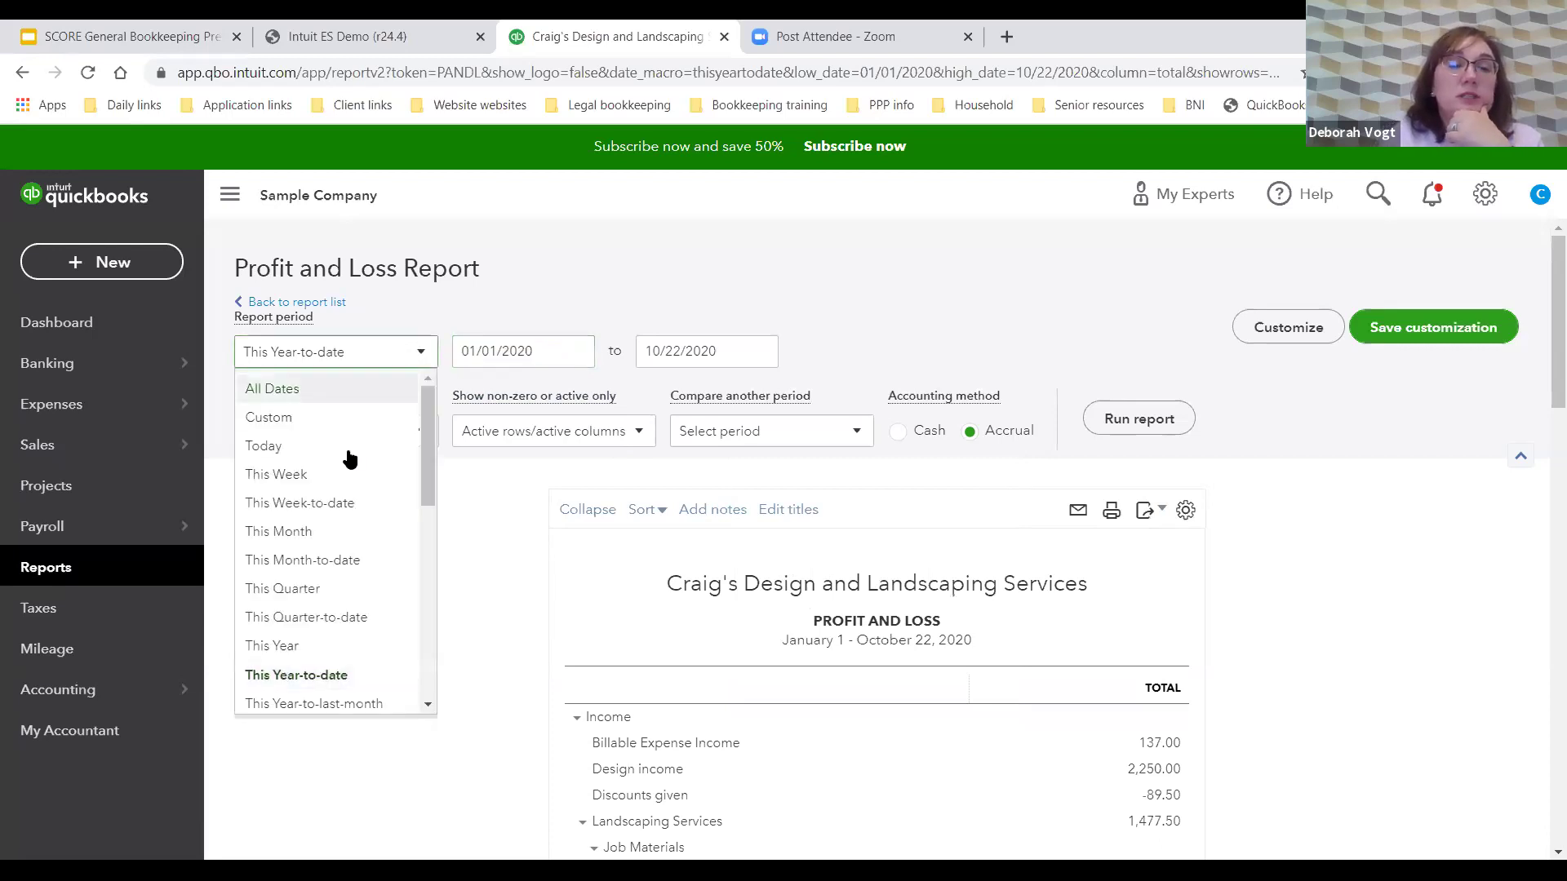
{"action": "scroll", "coordinate": [316, 632], "scroll_direction": "down", "scroll_amount": 5}
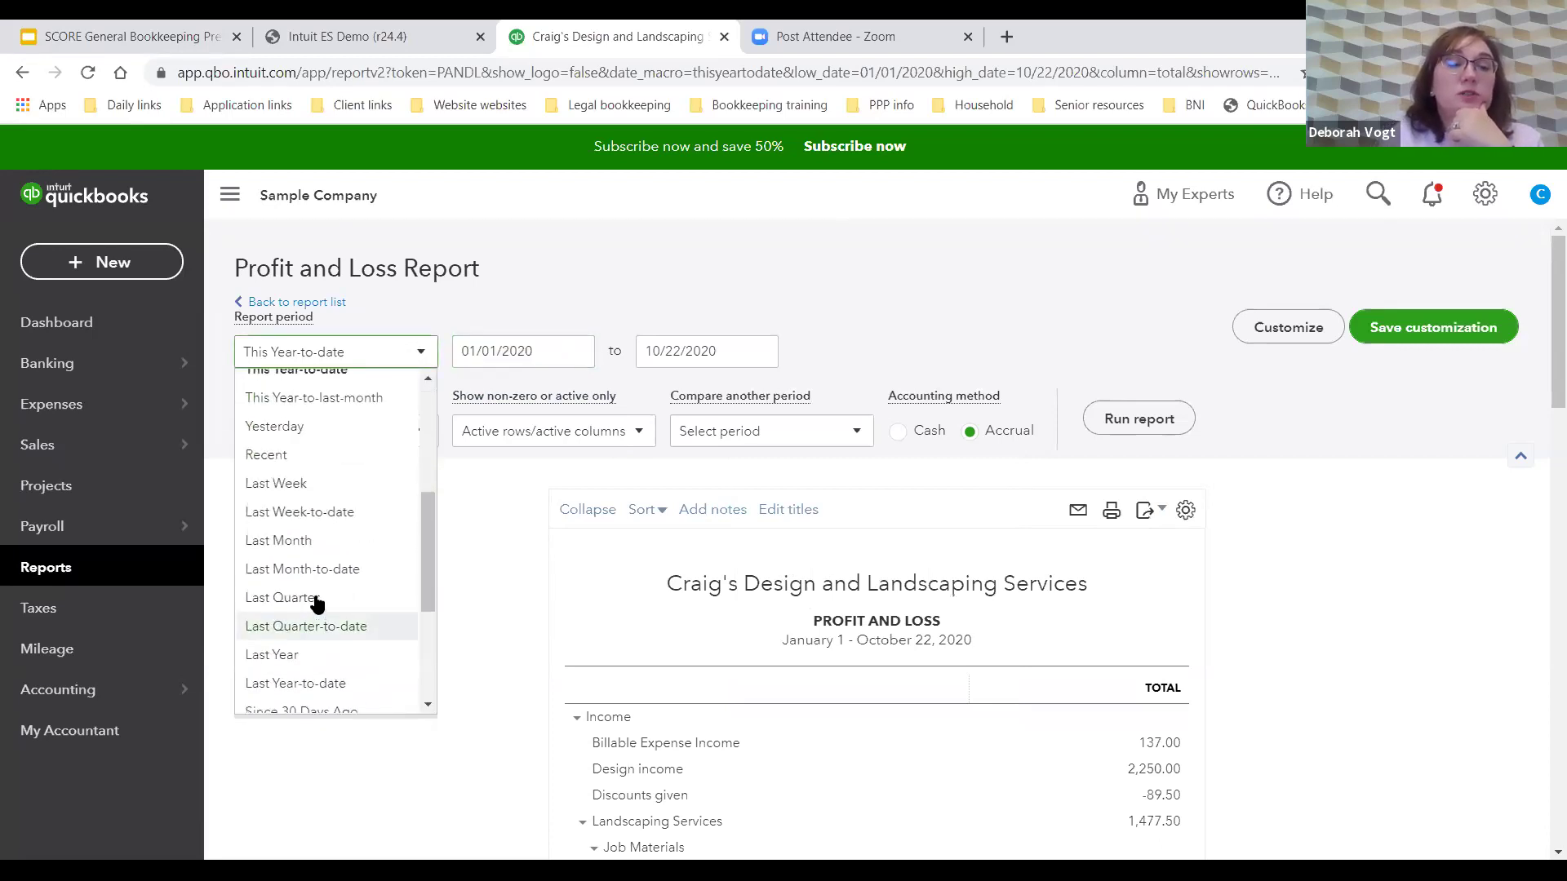
{"action": "left_click", "coordinate": [314, 541]}
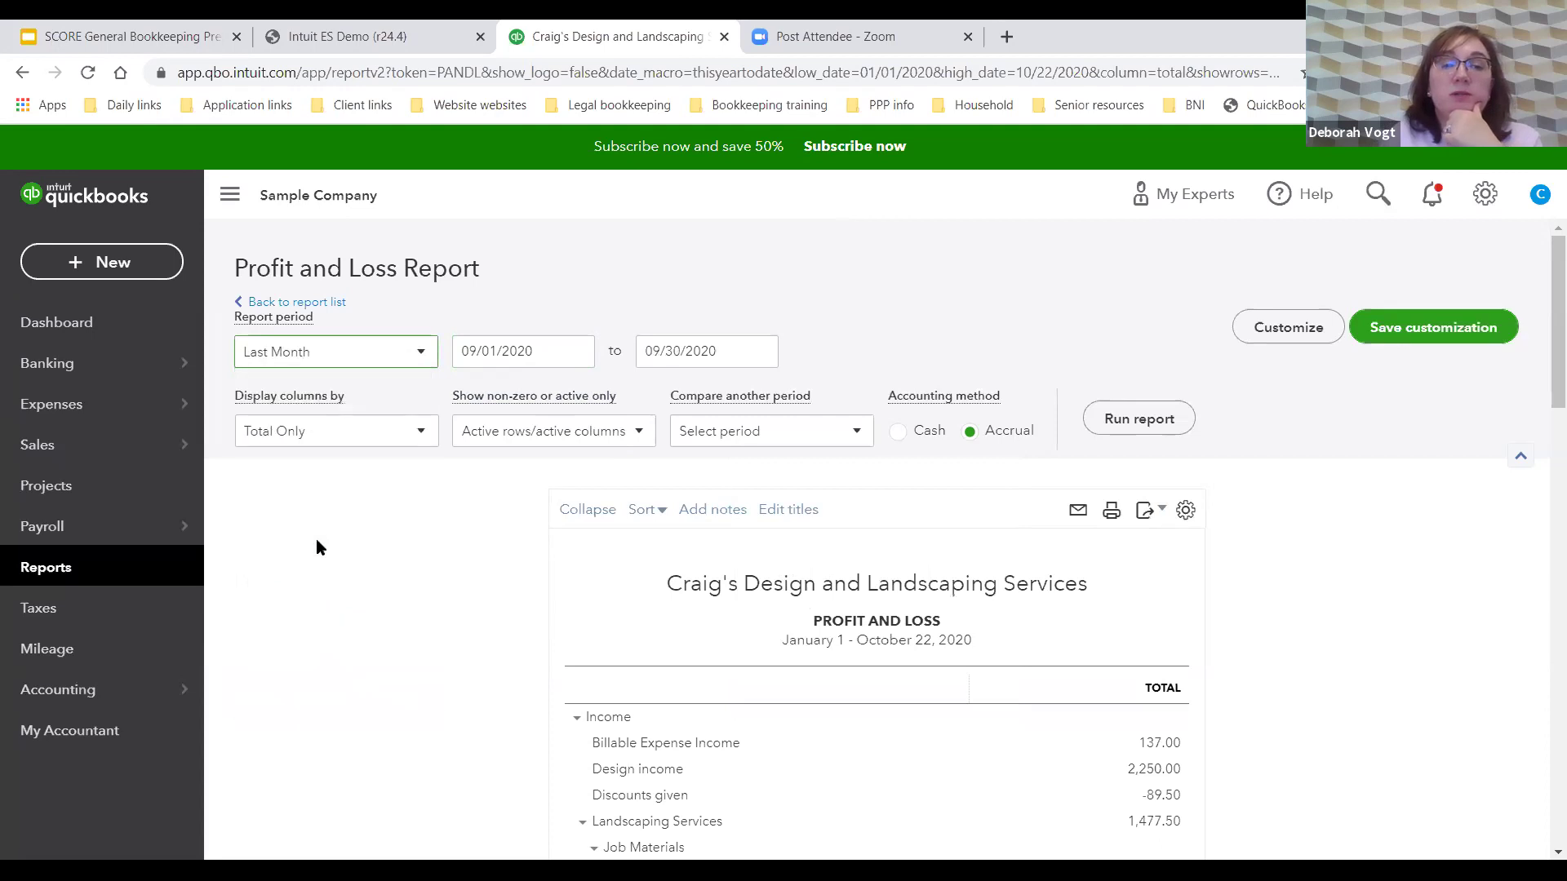
{"action": "scroll", "coordinate": [906, 567], "scroll_direction": "down", "scroll_amount": 2}
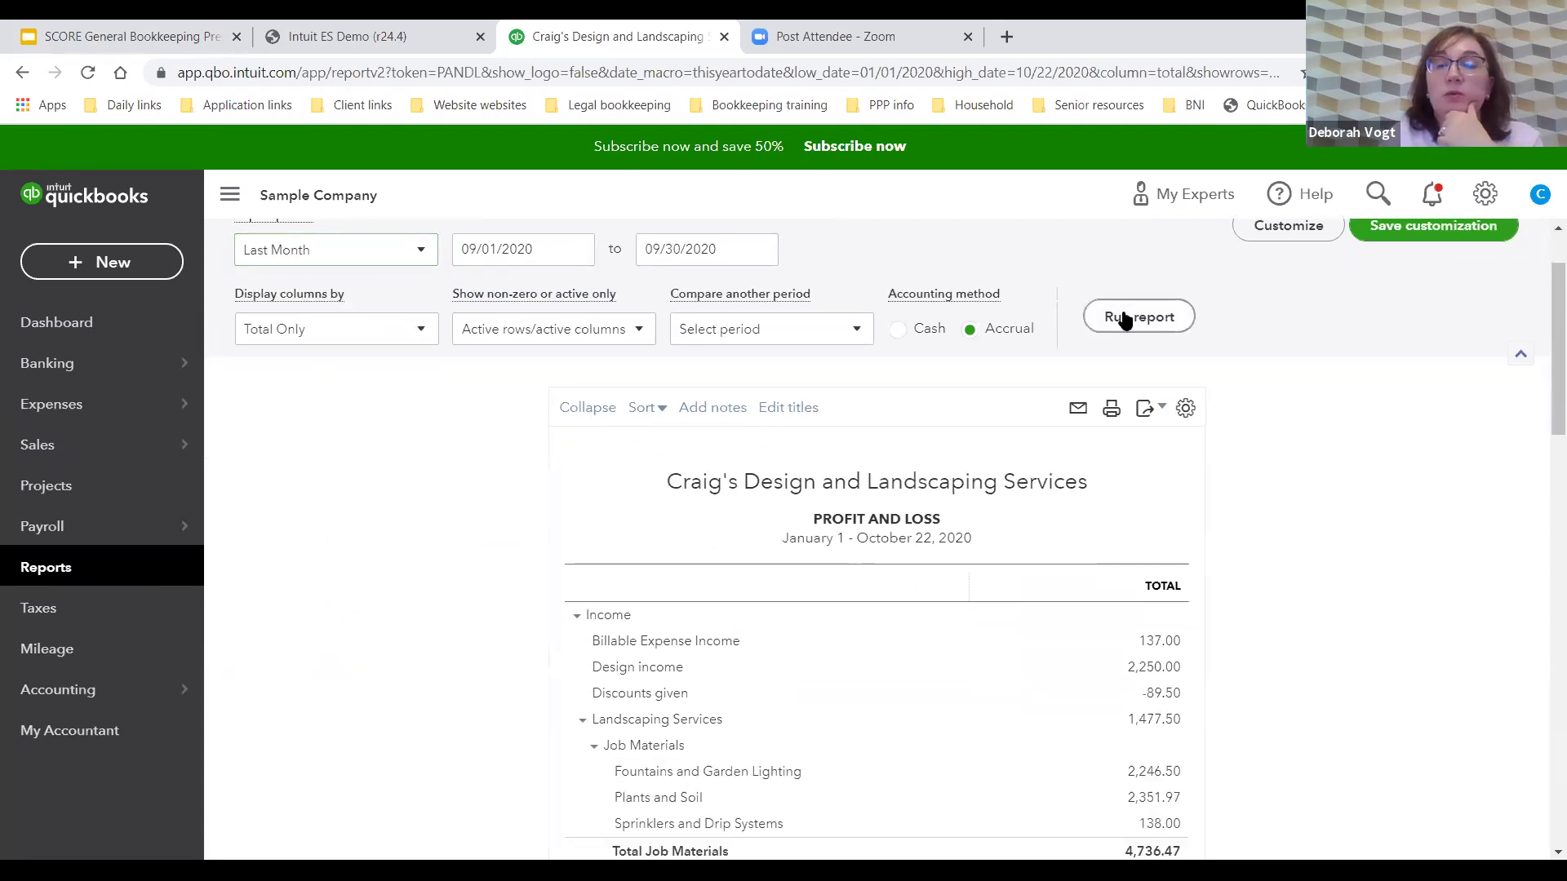
{"action": "left_click", "coordinate": [1125, 318]}
Examine the income, cost of goods sold and expense sections of the September 2020 Profit and Loss report
{"action": "scroll", "coordinate": [1061, 554], "scroll_direction": "down", "scroll_amount": 2}
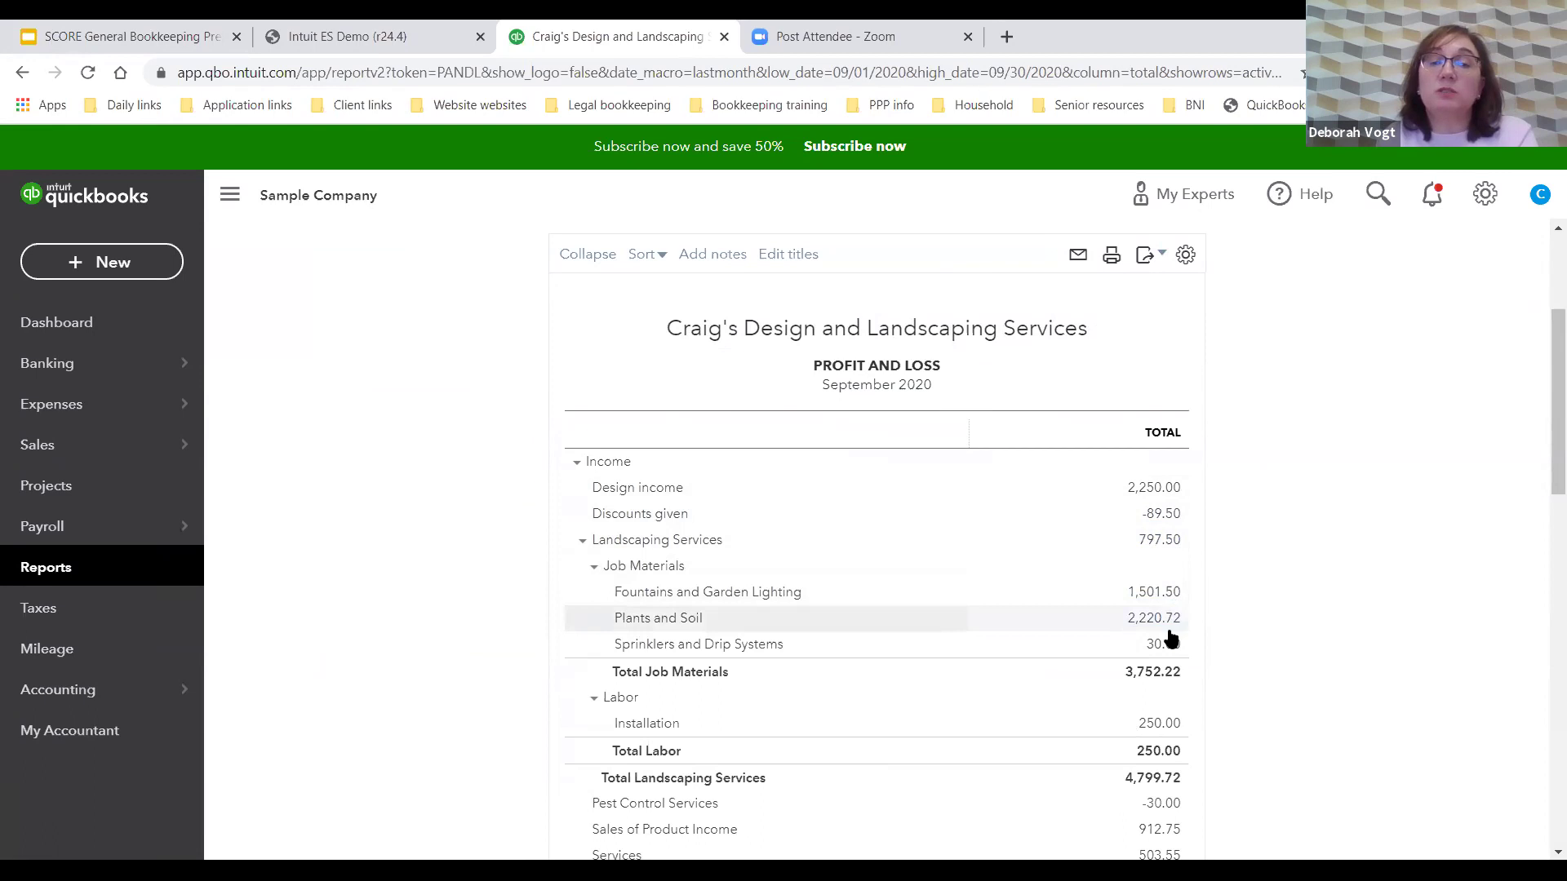
{"action": "scroll", "coordinate": [1275, 589], "scroll_direction": "down", "scroll_amount": 3}
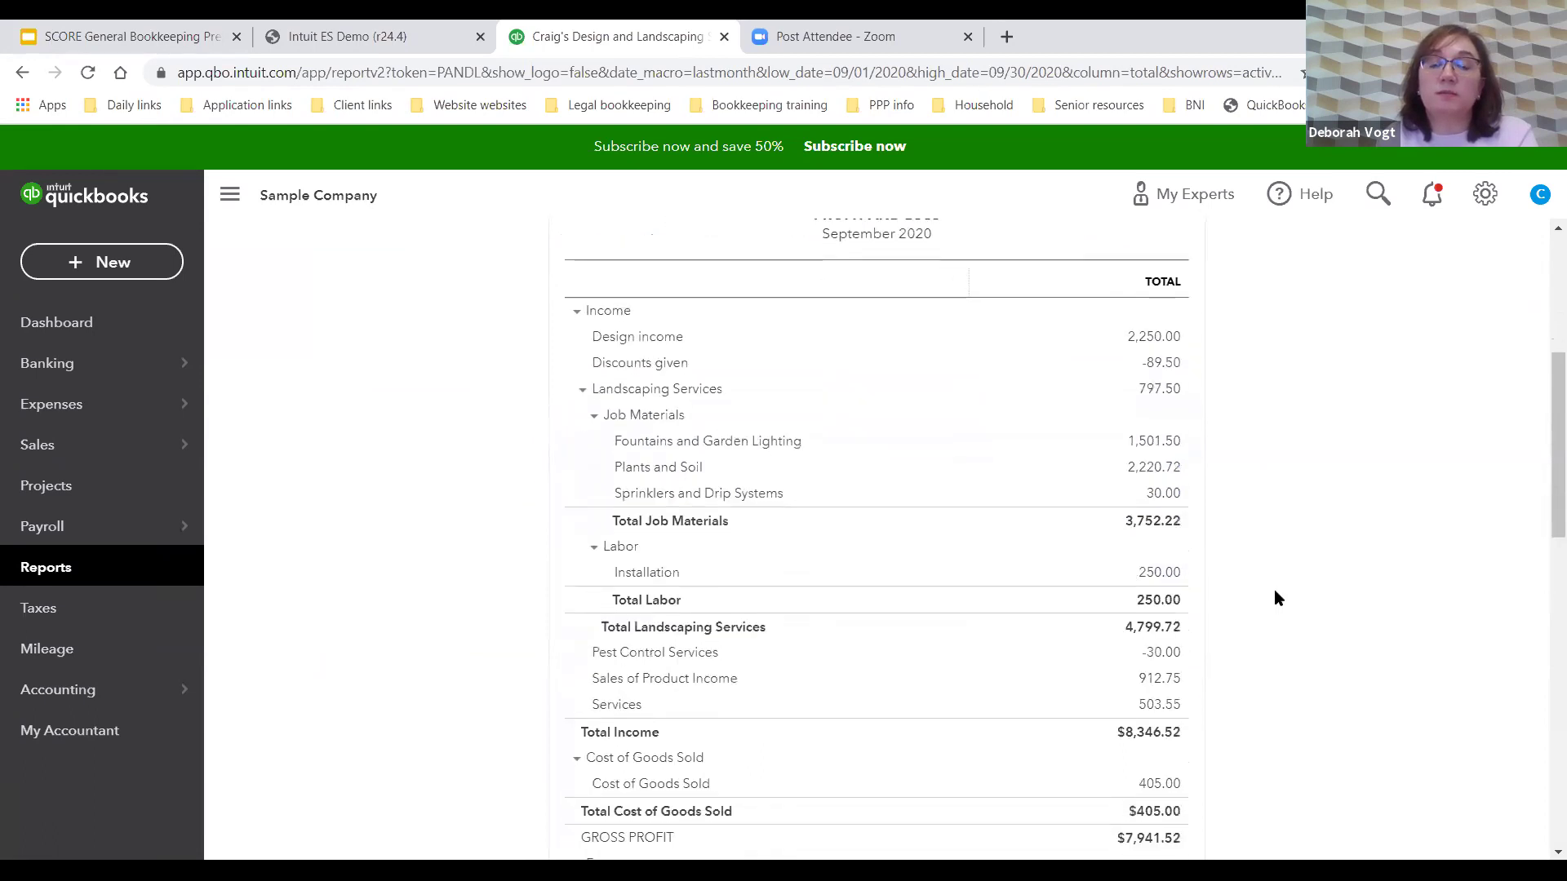
{"action": "scroll", "coordinate": [1278, 598], "scroll_direction": "down", "scroll_amount": 1}
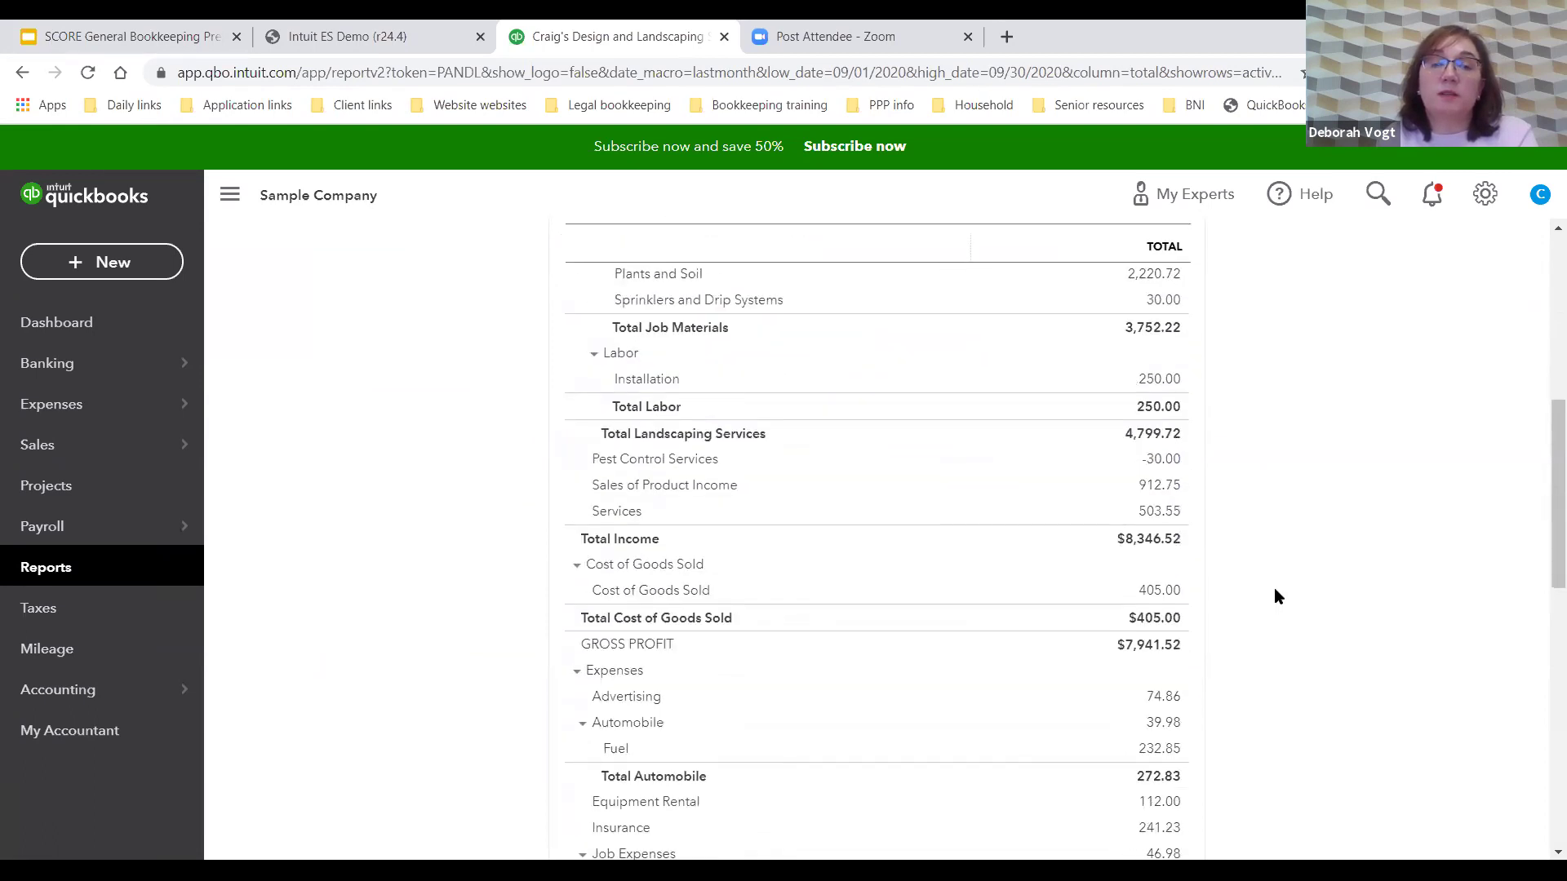
{"action": "scroll", "coordinate": [1219, 624], "scroll_direction": "down", "scroll_amount": 1}
{"action": "scroll", "coordinate": [1222, 624], "scroll_direction": "down", "scroll_amount": 1}
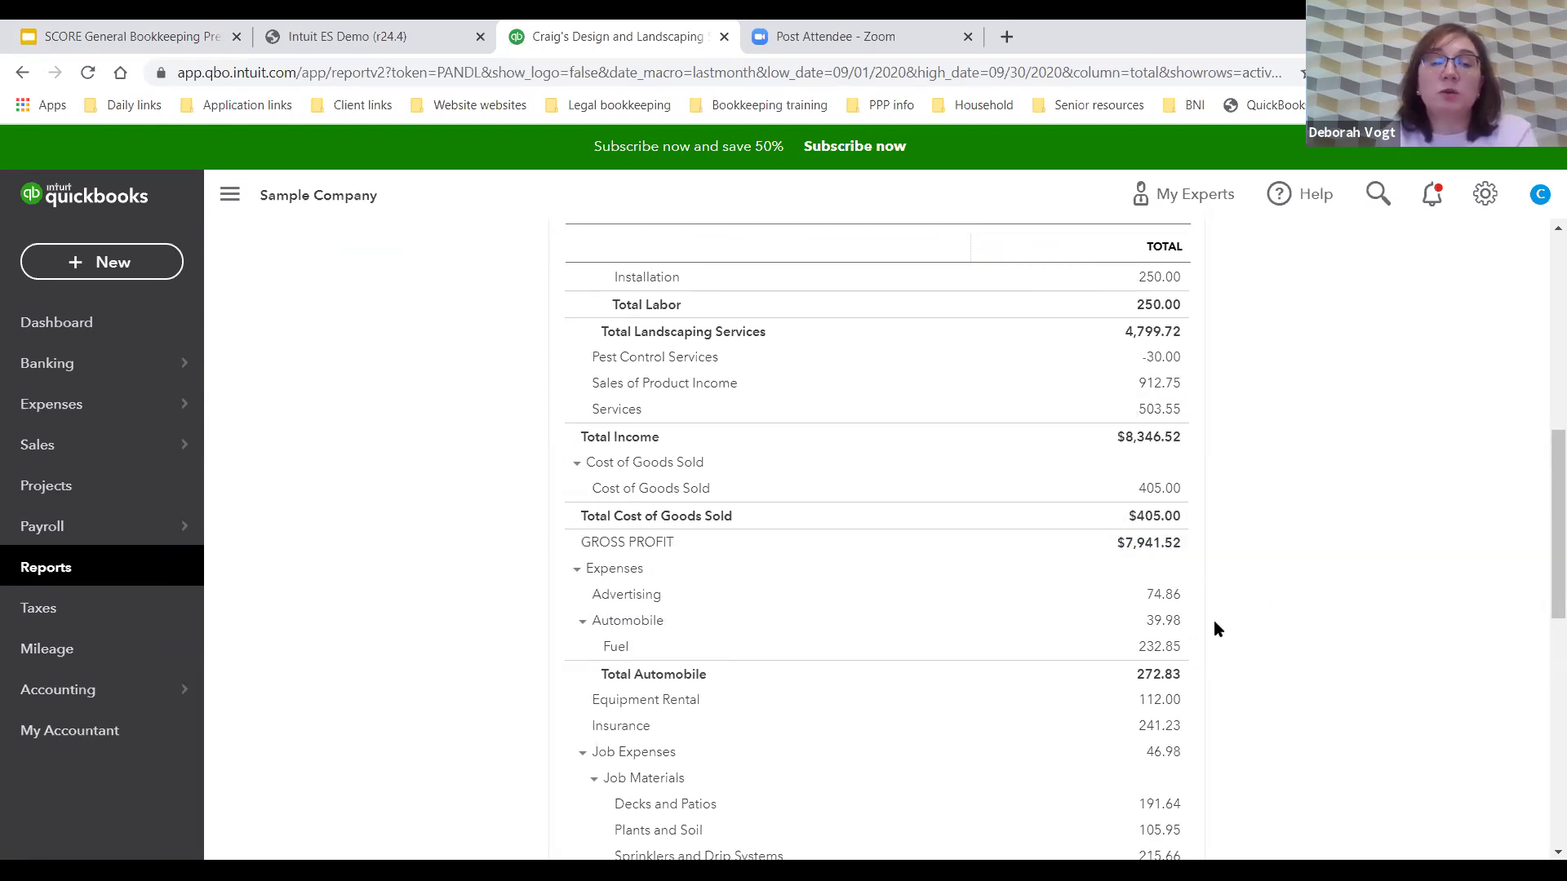
{"action": "scroll", "coordinate": [1214, 627], "scroll_direction": "down", "scroll_amount": 1}
{"action": "scroll", "coordinate": [1214, 627], "scroll_direction": "down", "scroll_amount": 1}
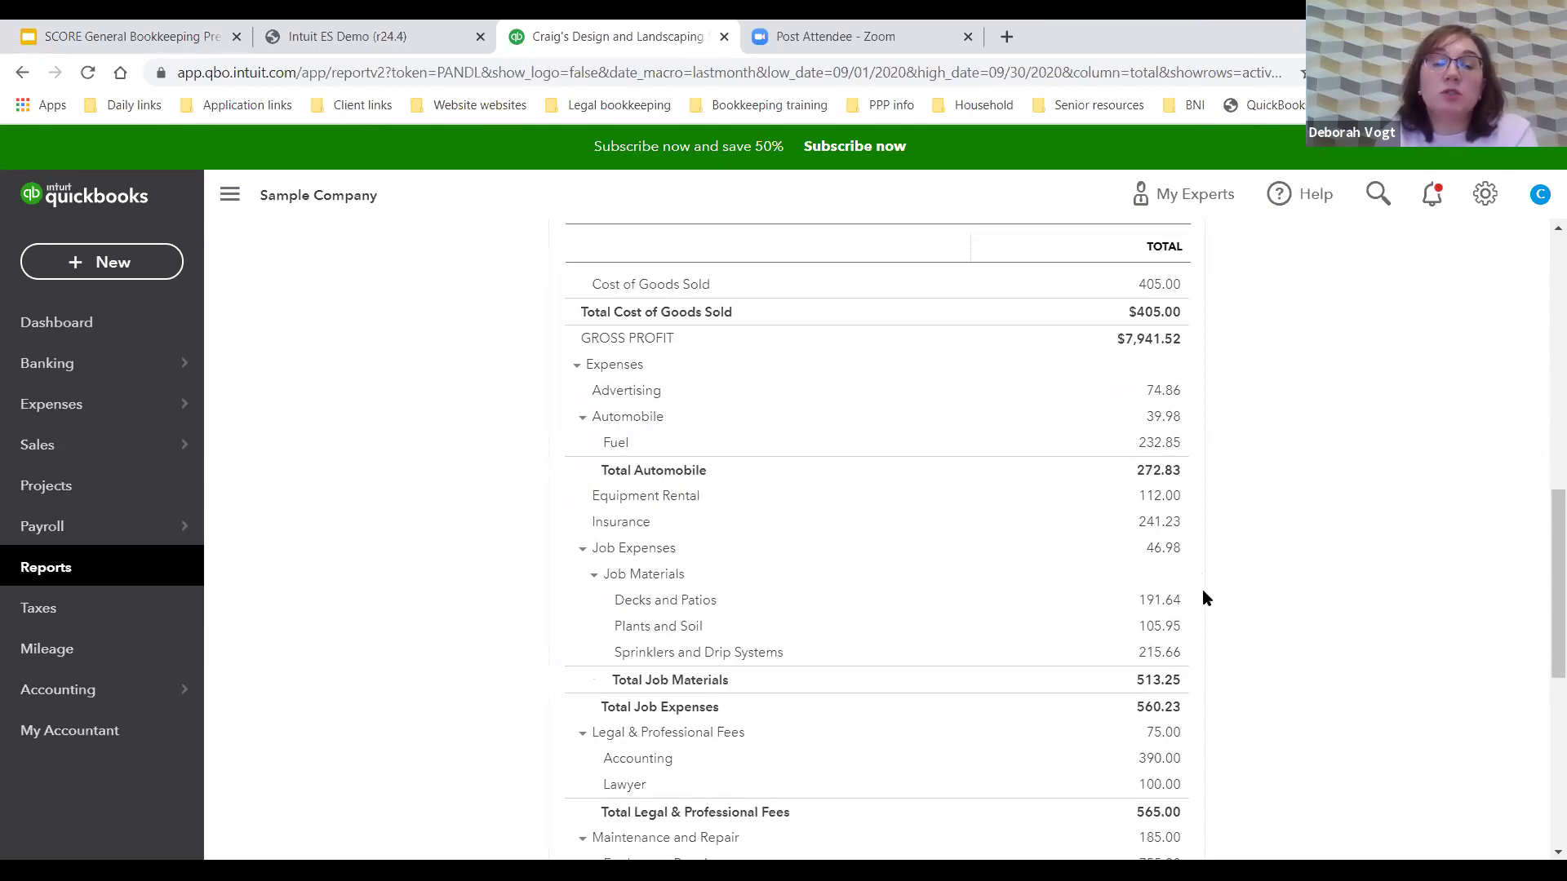
Examine the remaining expenses, other expenses and net income of the September 2020 Profit and Loss report
{"action": "scroll", "coordinate": [1203, 592], "scroll_direction": "down", "scroll_amount": 2}
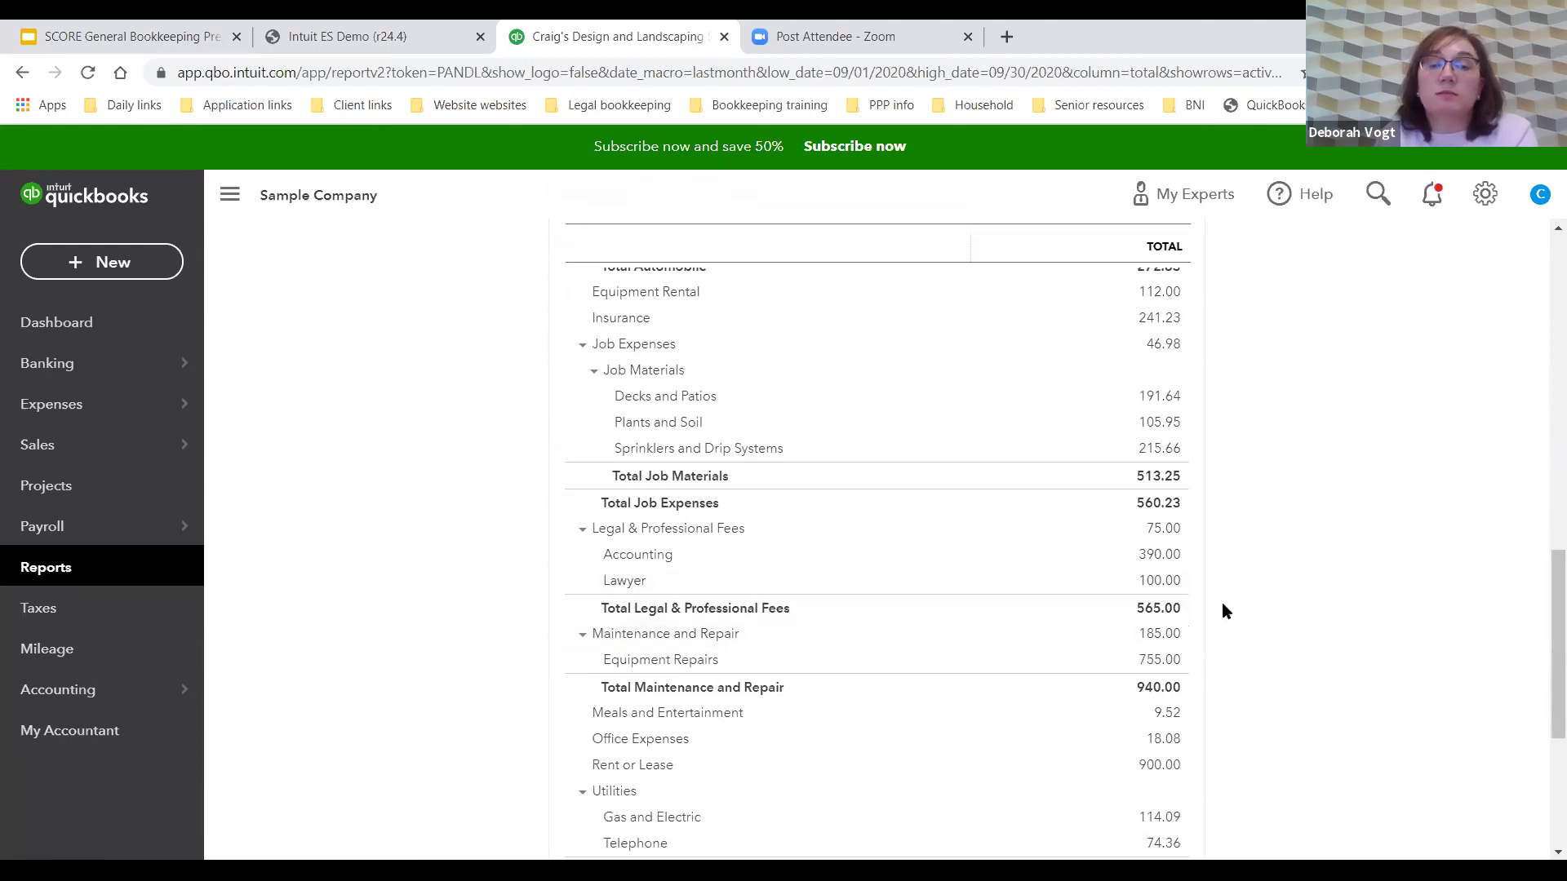
{"action": "scroll", "coordinate": [1223, 605], "scroll_direction": "down", "scroll_amount": 3}
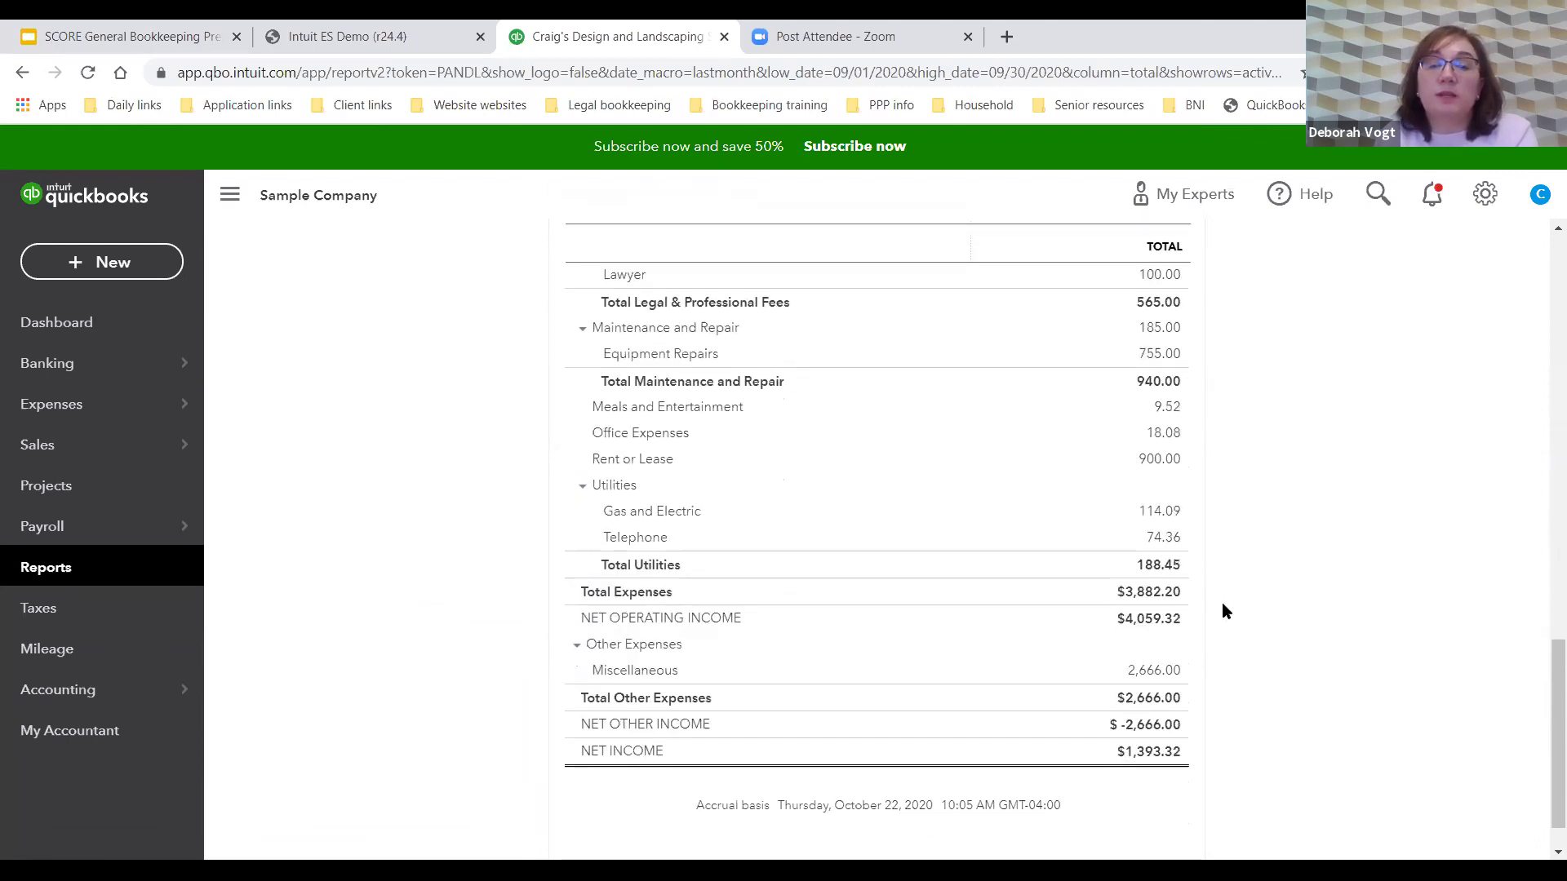
{"action": "scroll", "coordinate": [1222, 611], "scroll_direction": "down", "scroll_amount": 1}
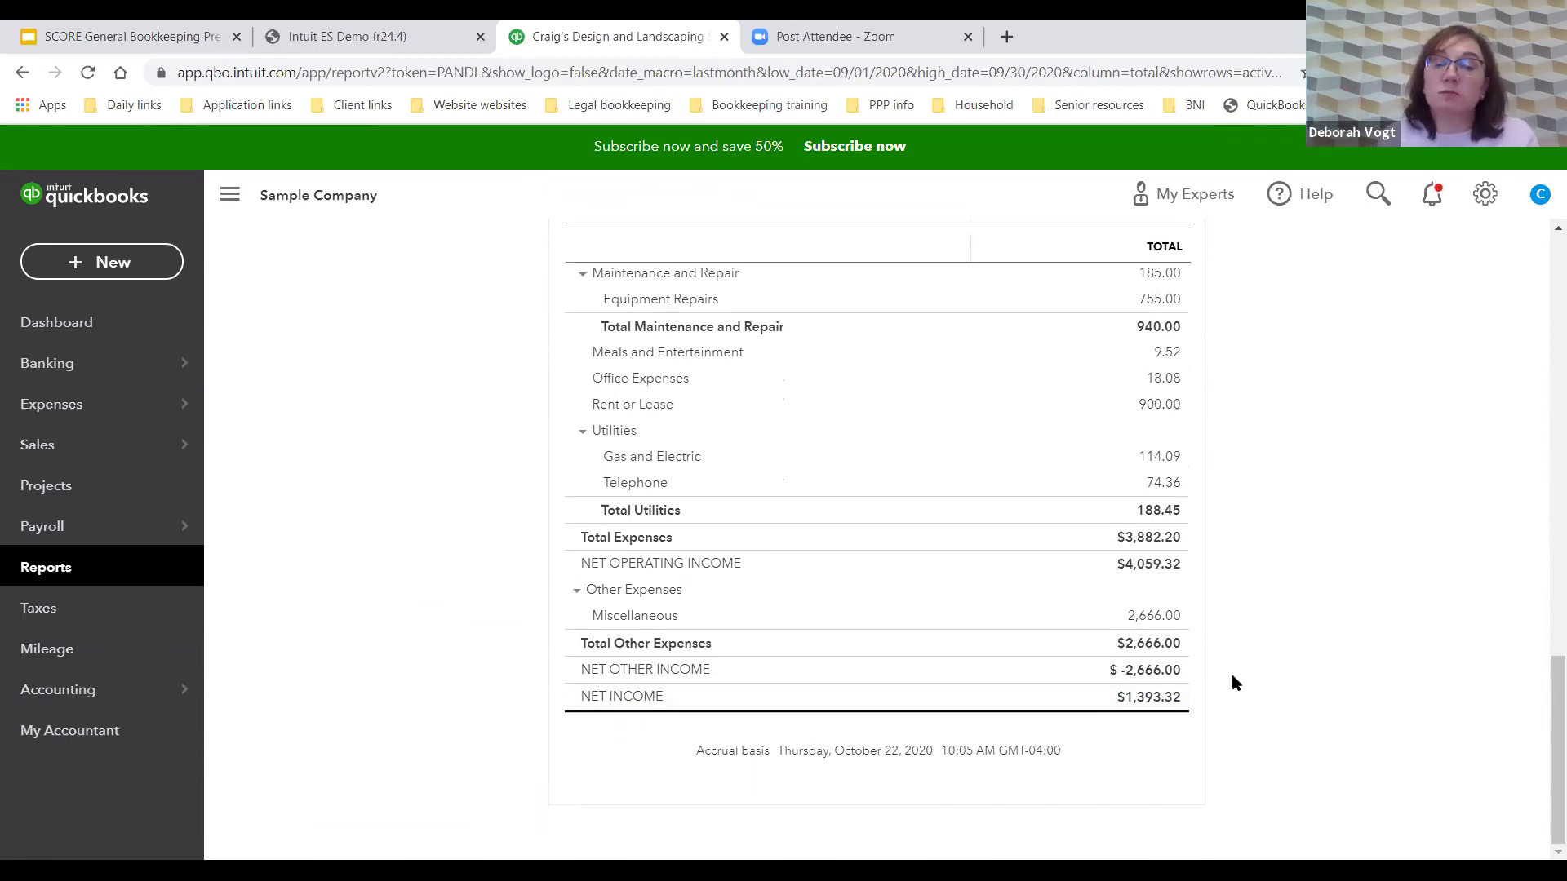
{"action": "scroll", "coordinate": [1260, 634], "scroll_direction": "up", "scroll_amount": 2}
{"action": "scroll", "coordinate": [1260, 635], "scroll_direction": "up", "scroll_amount": 5}
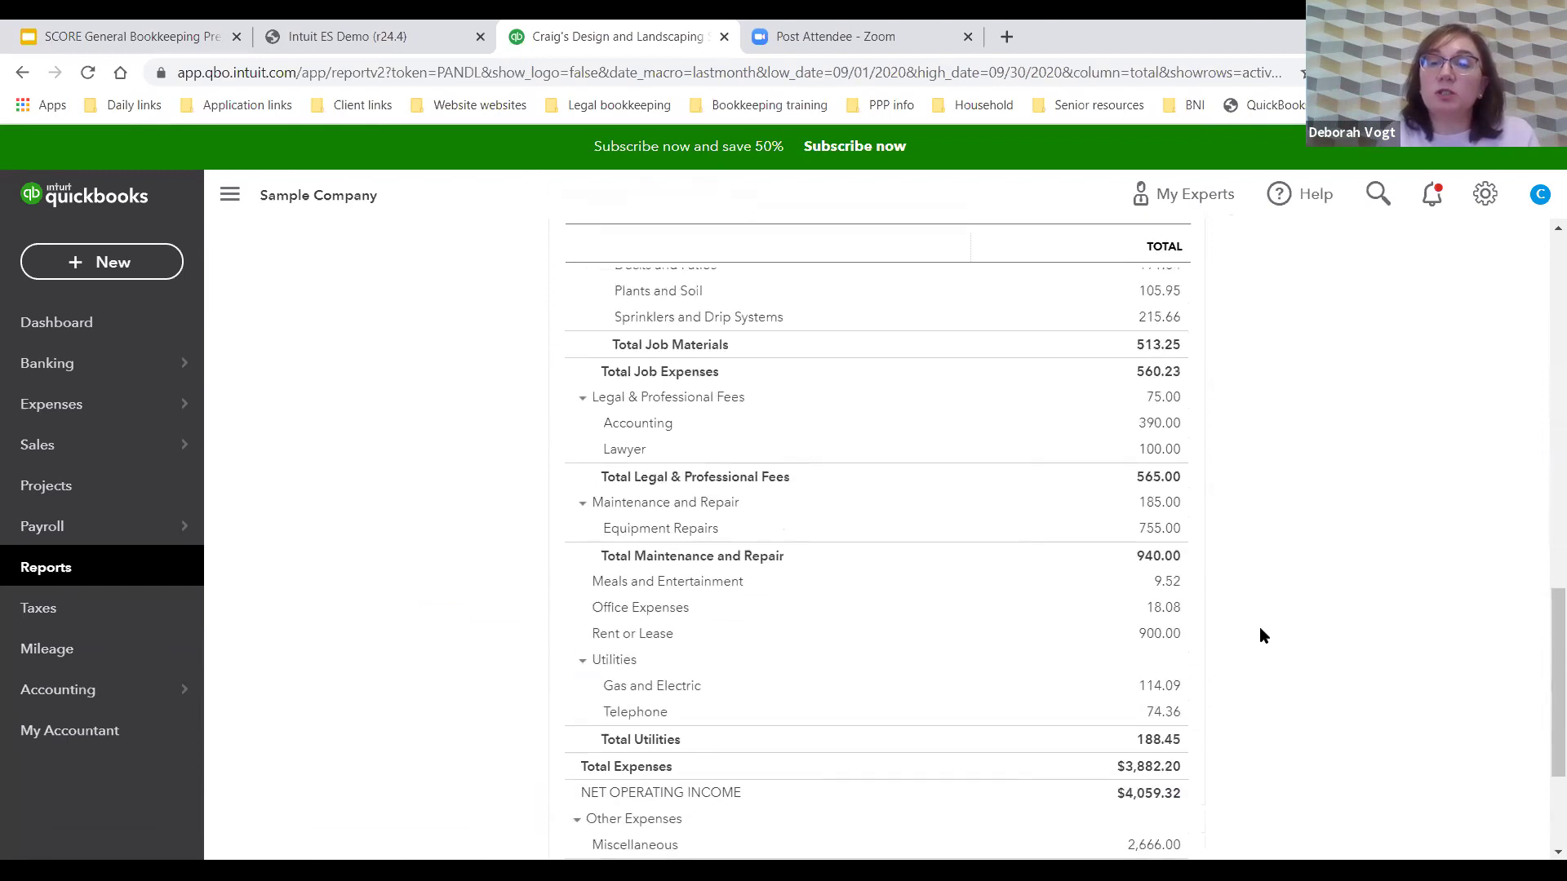
{"action": "scroll", "coordinate": [1260, 627], "scroll_direction": "up", "scroll_amount": 6}
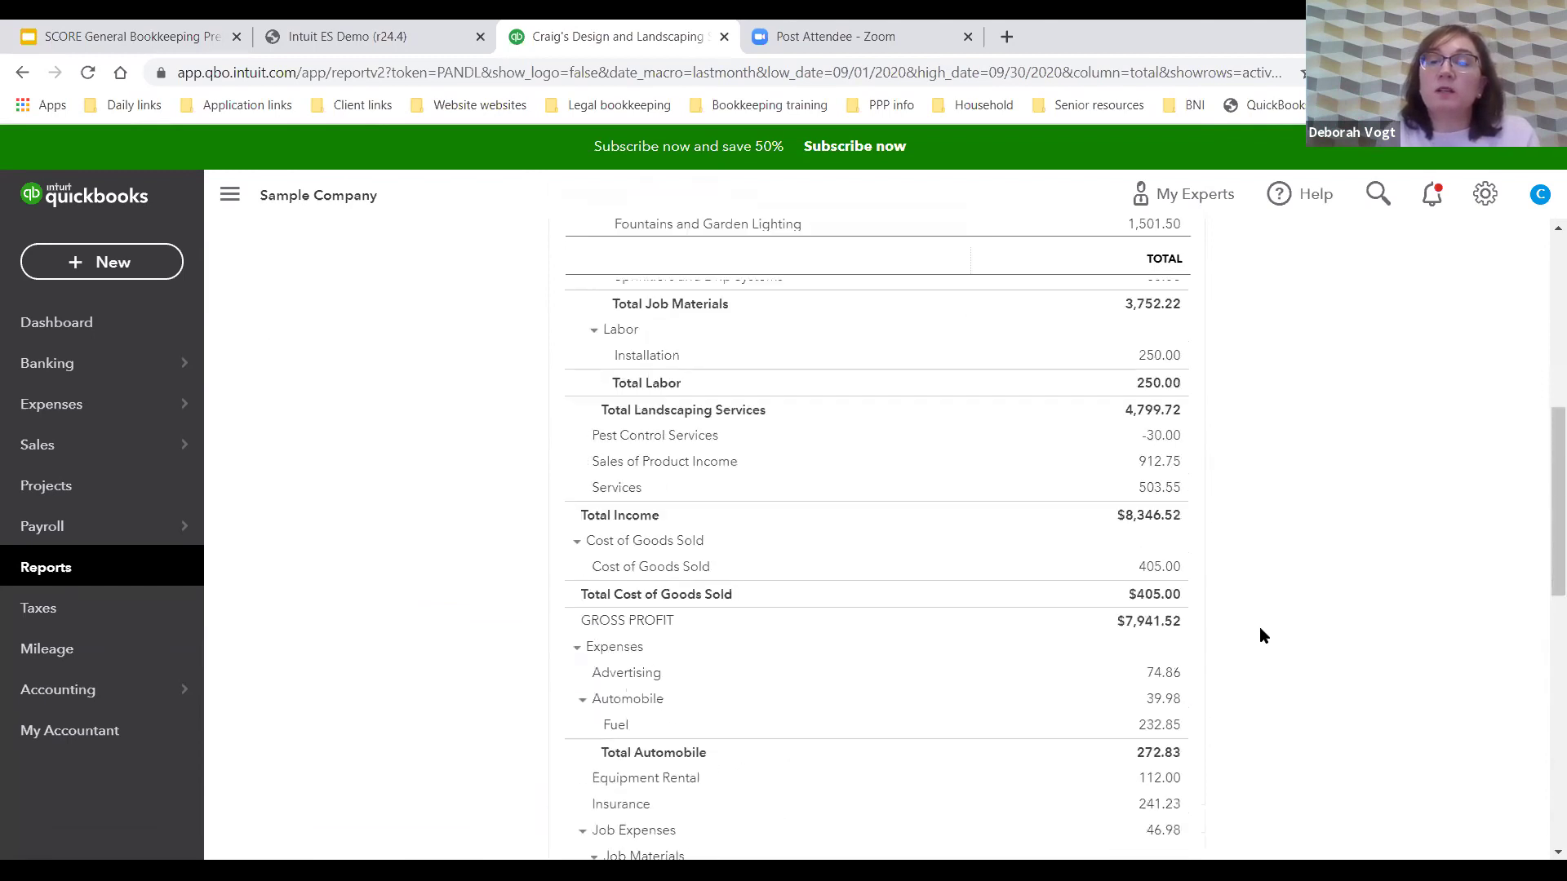
Open the transaction report behind the Fountains and Garden Lighting income total and review its September 2020 invoices
{"action": "scroll", "coordinate": [1257, 625], "scroll_direction": "down", "scroll_amount": 2}
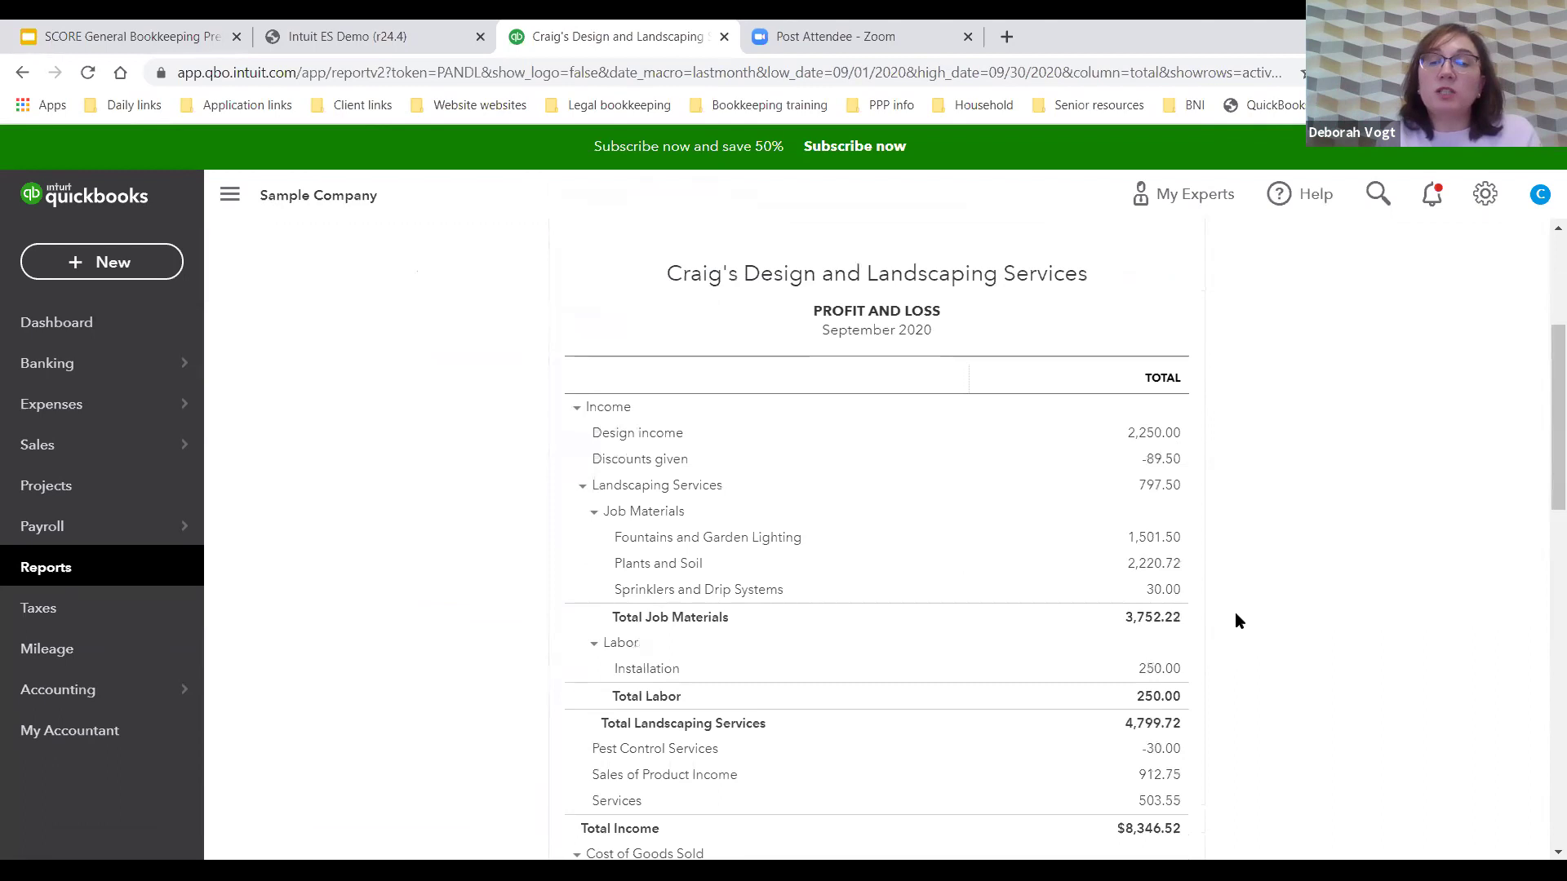
{"action": "left_click", "coordinate": [1160, 545]}
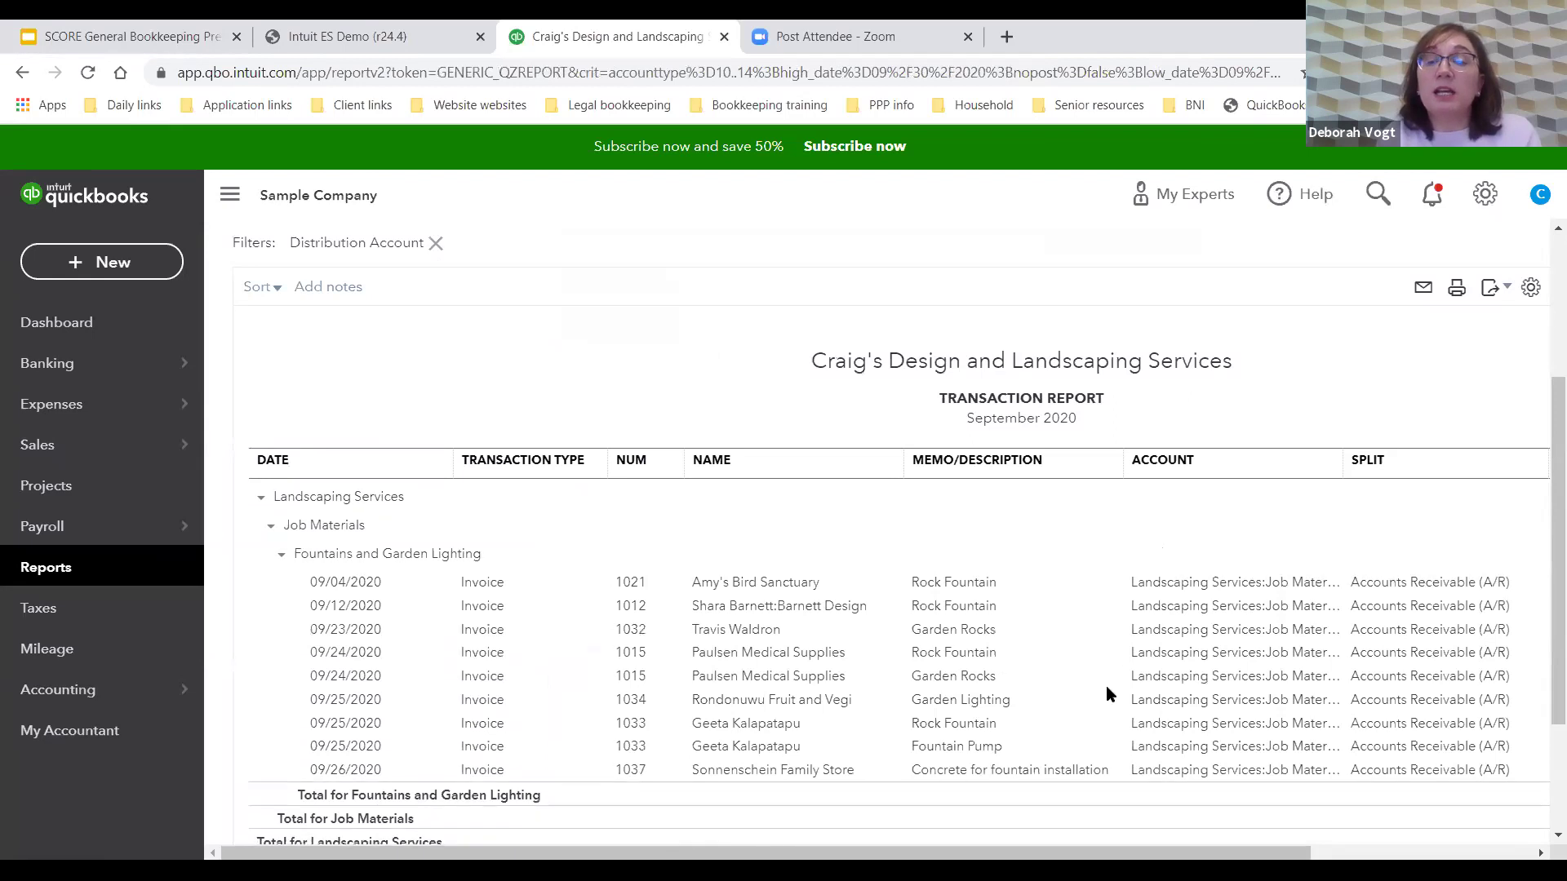
{"action": "left_click_drag", "start_coordinate": [1253, 853], "coordinate": [1290, 853]}
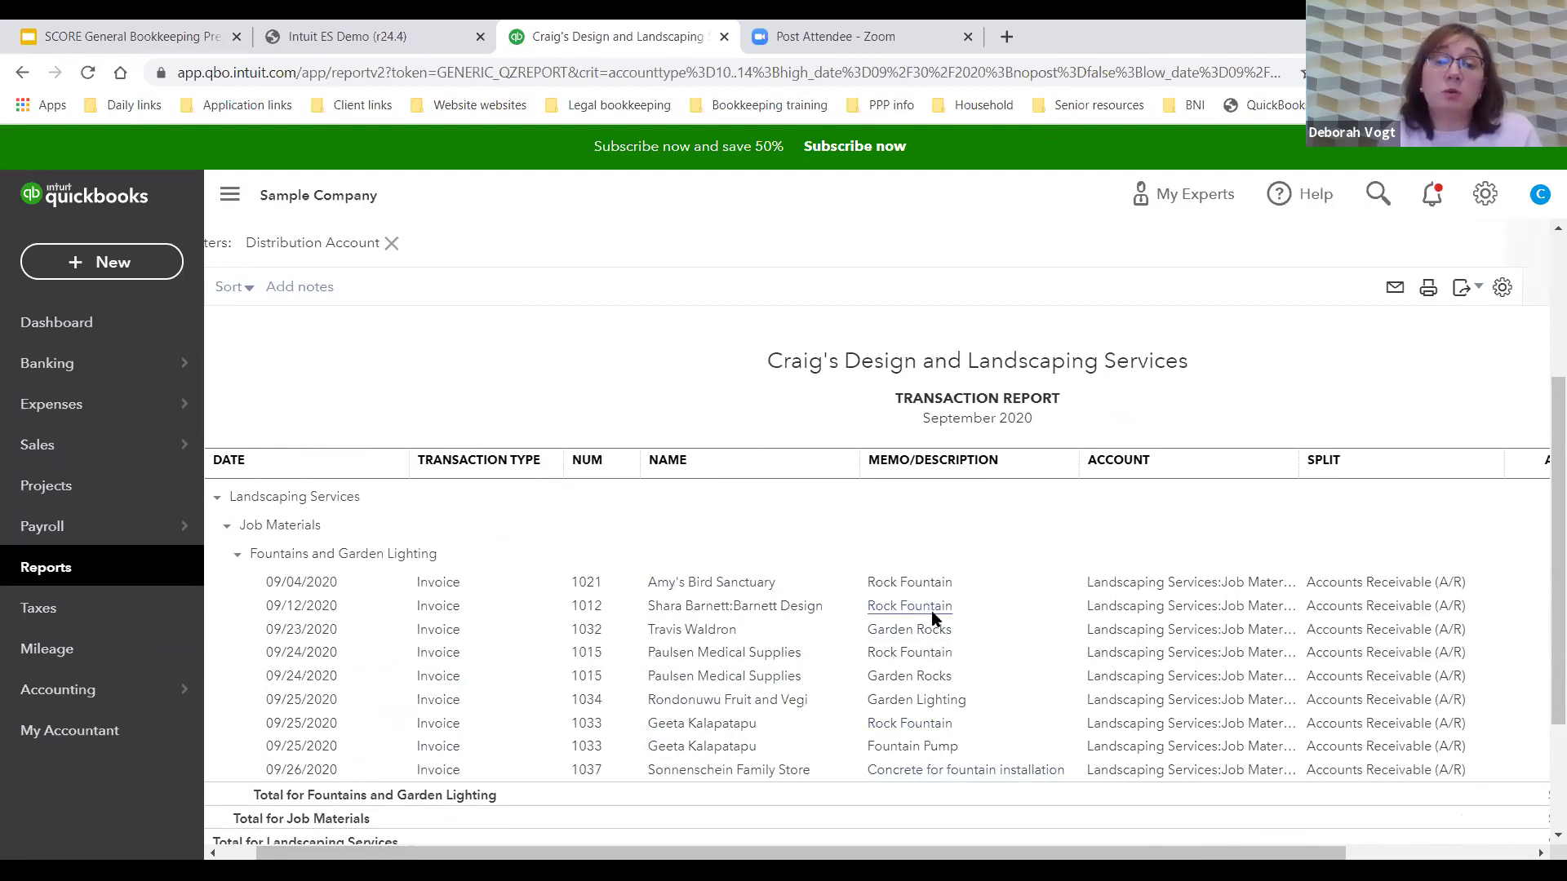
{"action": "scroll", "coordinate": [1303, 677], "scroll_direction": "down", "scroll_amount": 3}
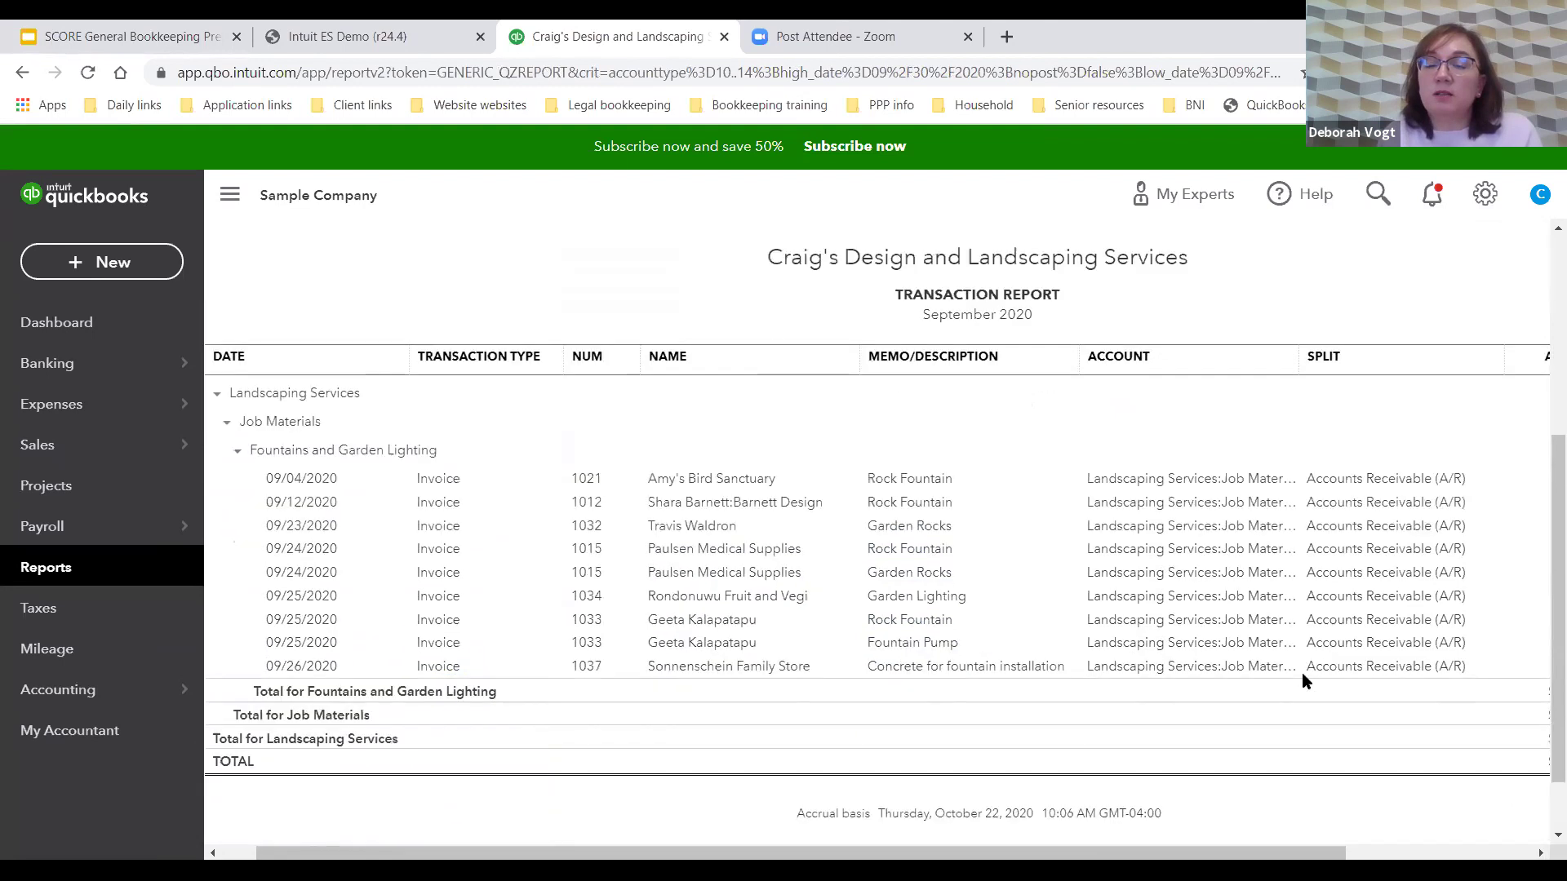
{"action": "scroll", "coordinate": [210, 317], "scroll_direction": "up", "scroll_amount": 6}
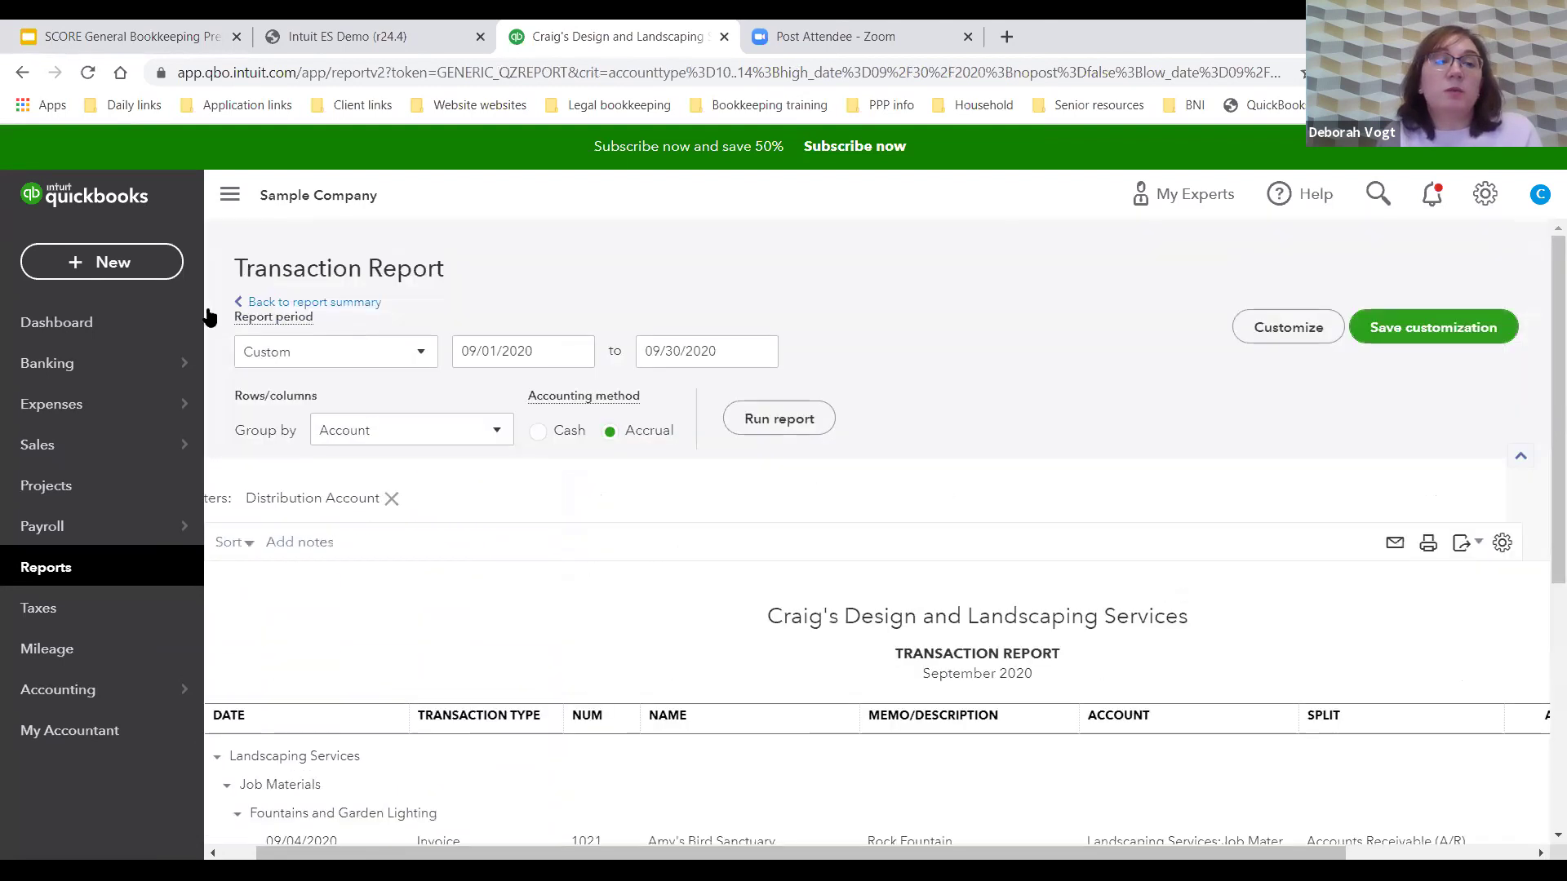
Return to the Profit and Loss summary and review its cost of goods sold and expense lines
{"action": "left_click", "coordinate": [276, 307]}
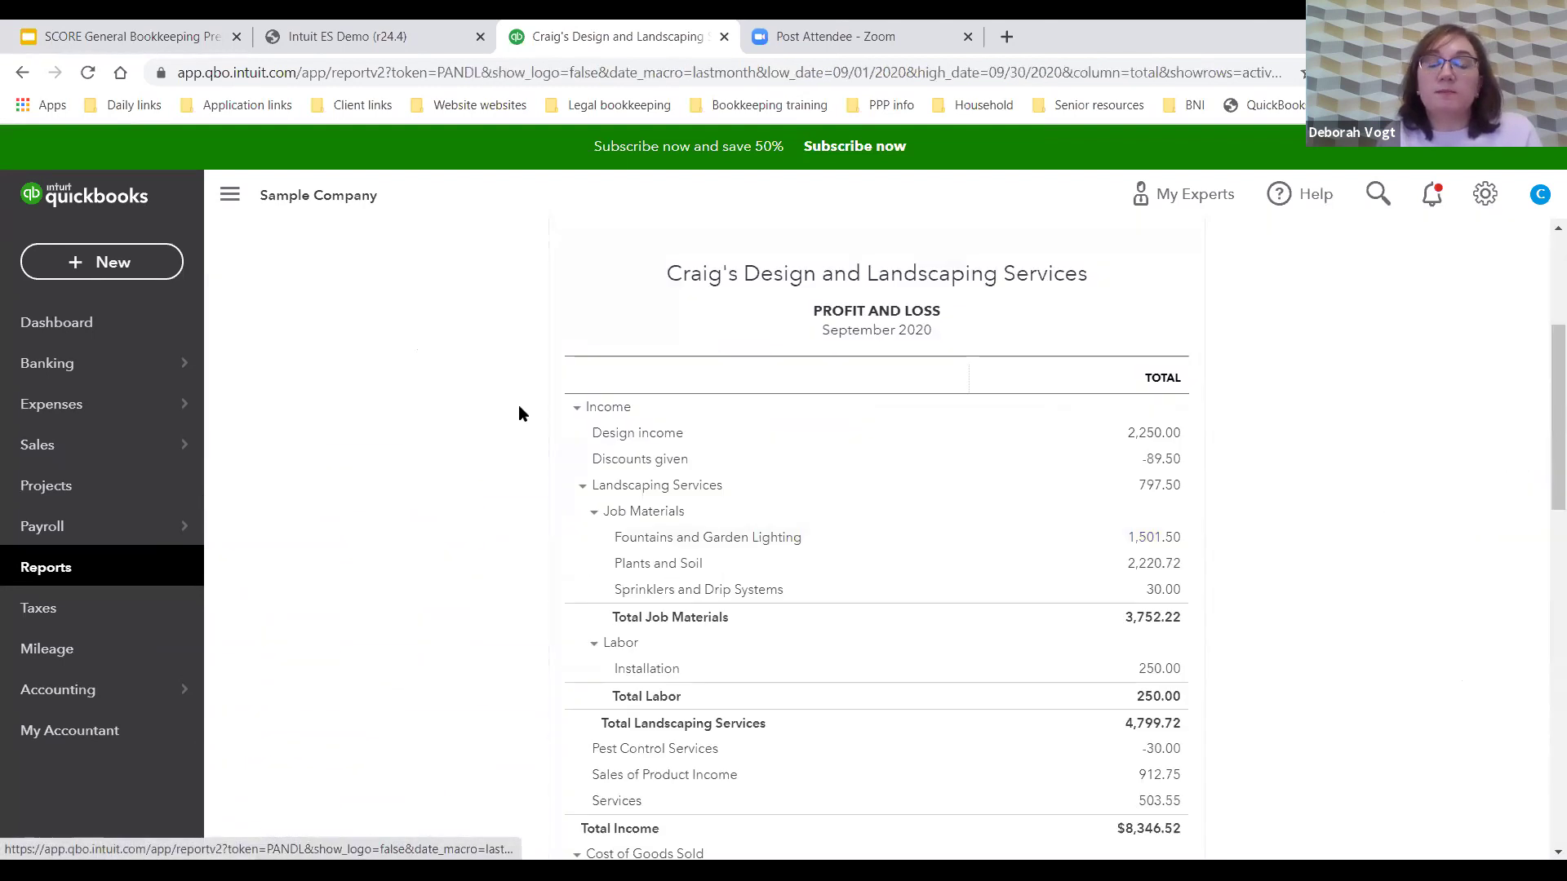
{"action": "scroll", "coordinate": [1090, 659], "scroll_direction": "down", "scroll_amount": 4}
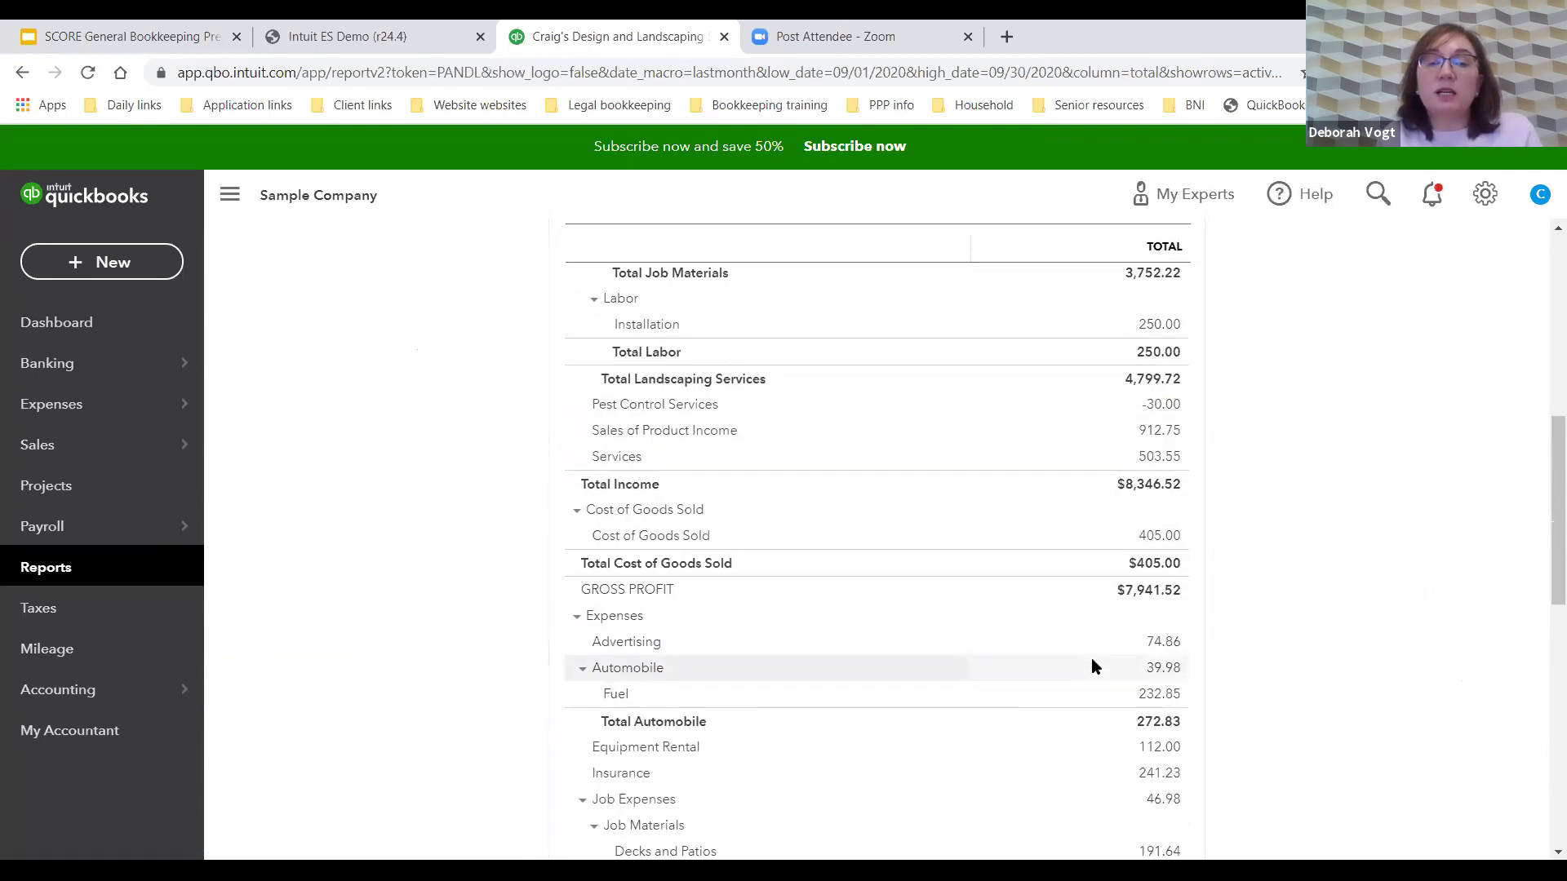
{"action": "scroll", "coordinate": [1090, 658], "scroll_direction": "down", "scroll_amount": 4}
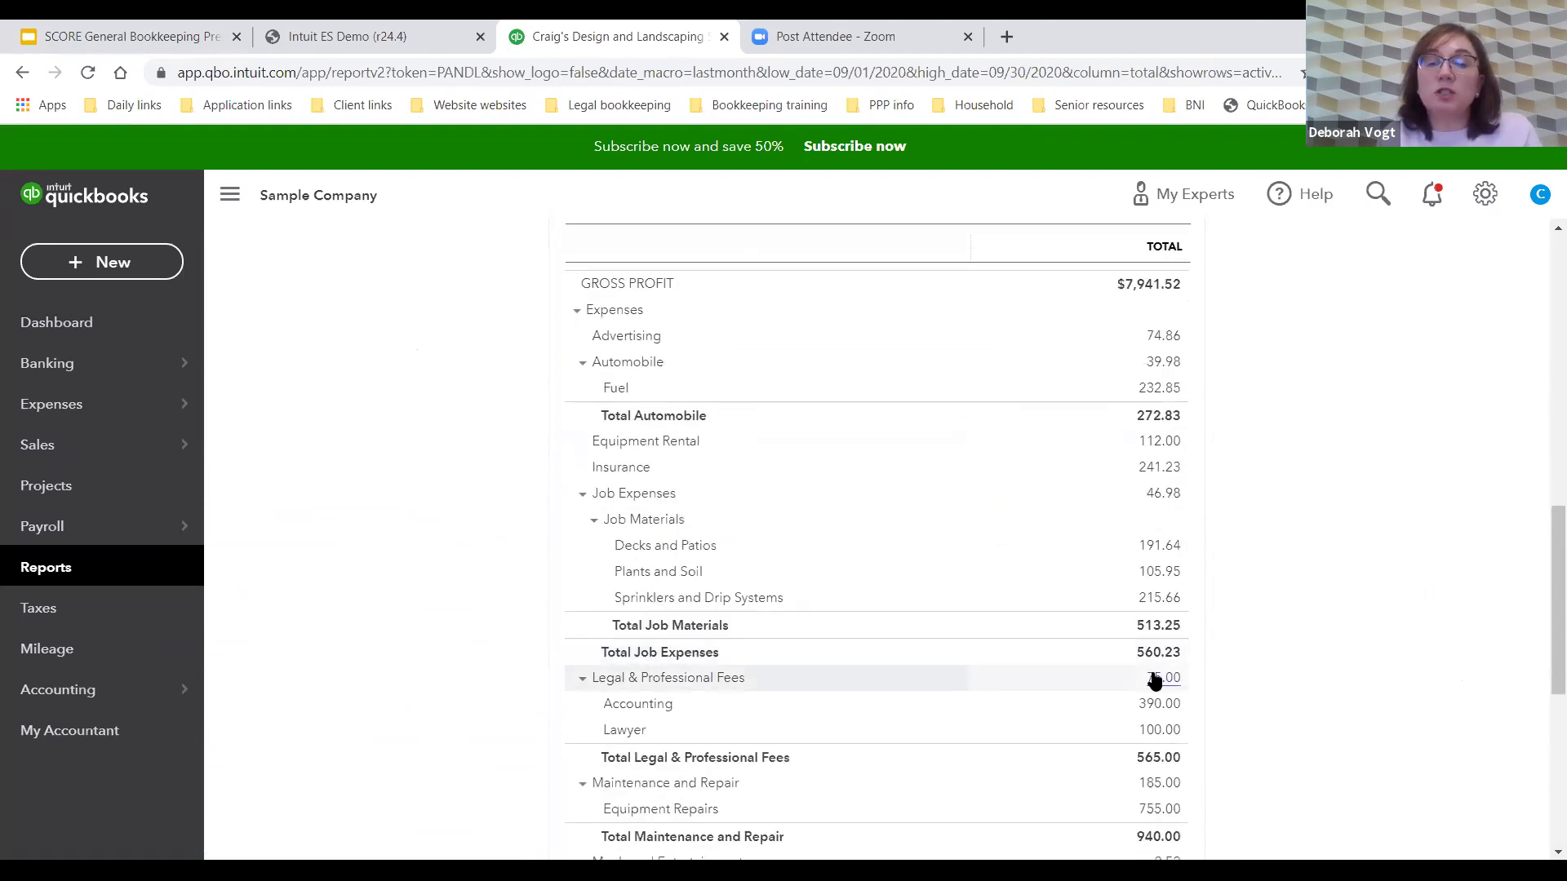
{"action": "scroll", "coordinate": [1197, 694], "scroll_direction": "down", "scroll_amount": 3}
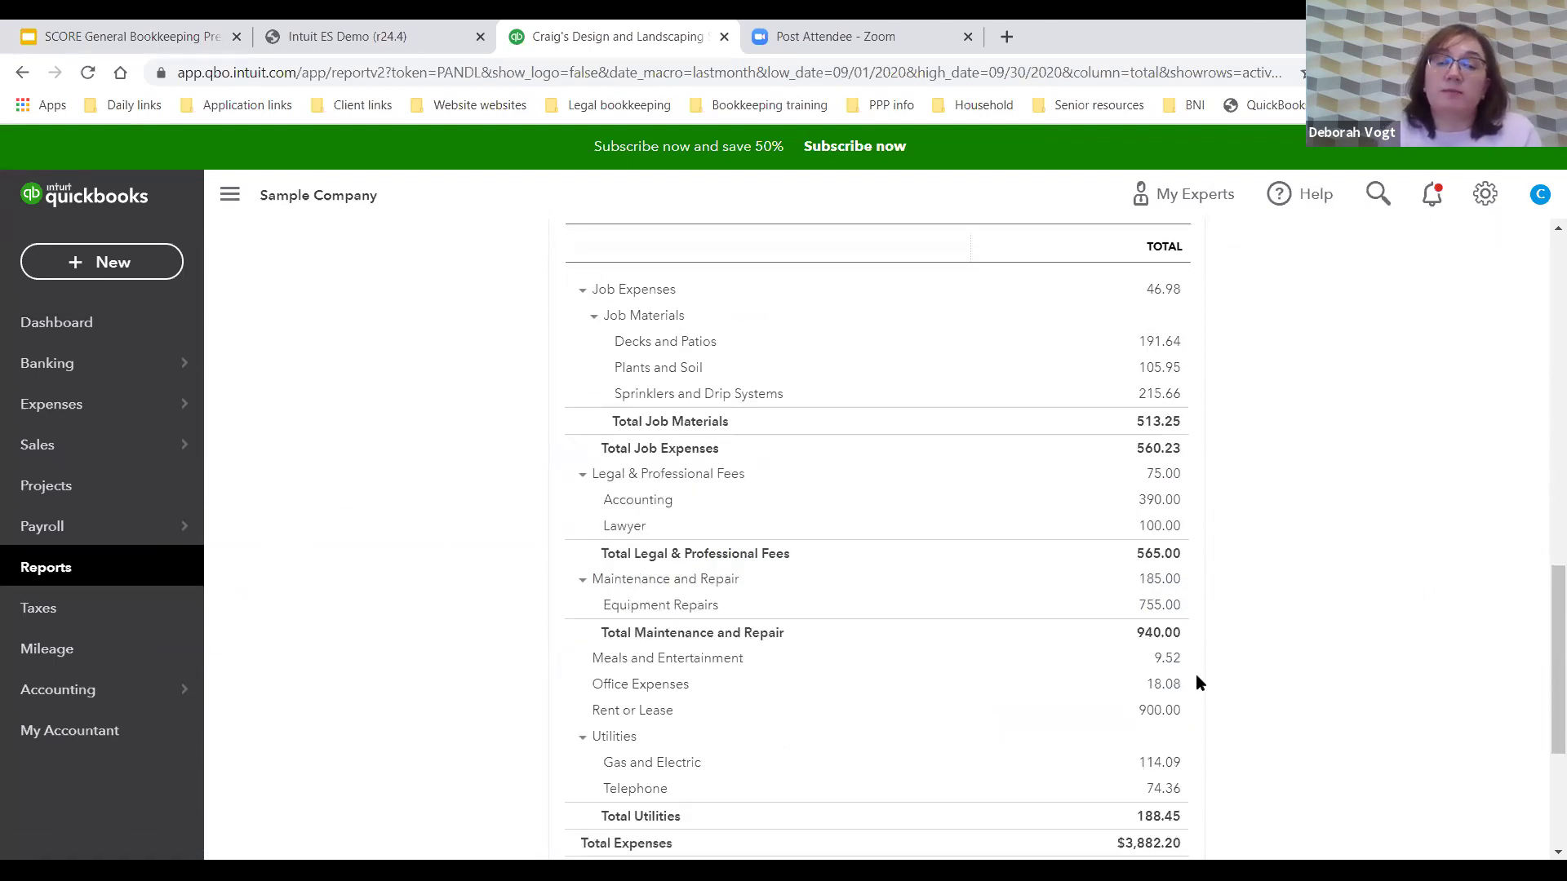
{"action": "scroll", "coordinate": [815, 525], "scroll_direction": "up", "scroll_amount": 10}
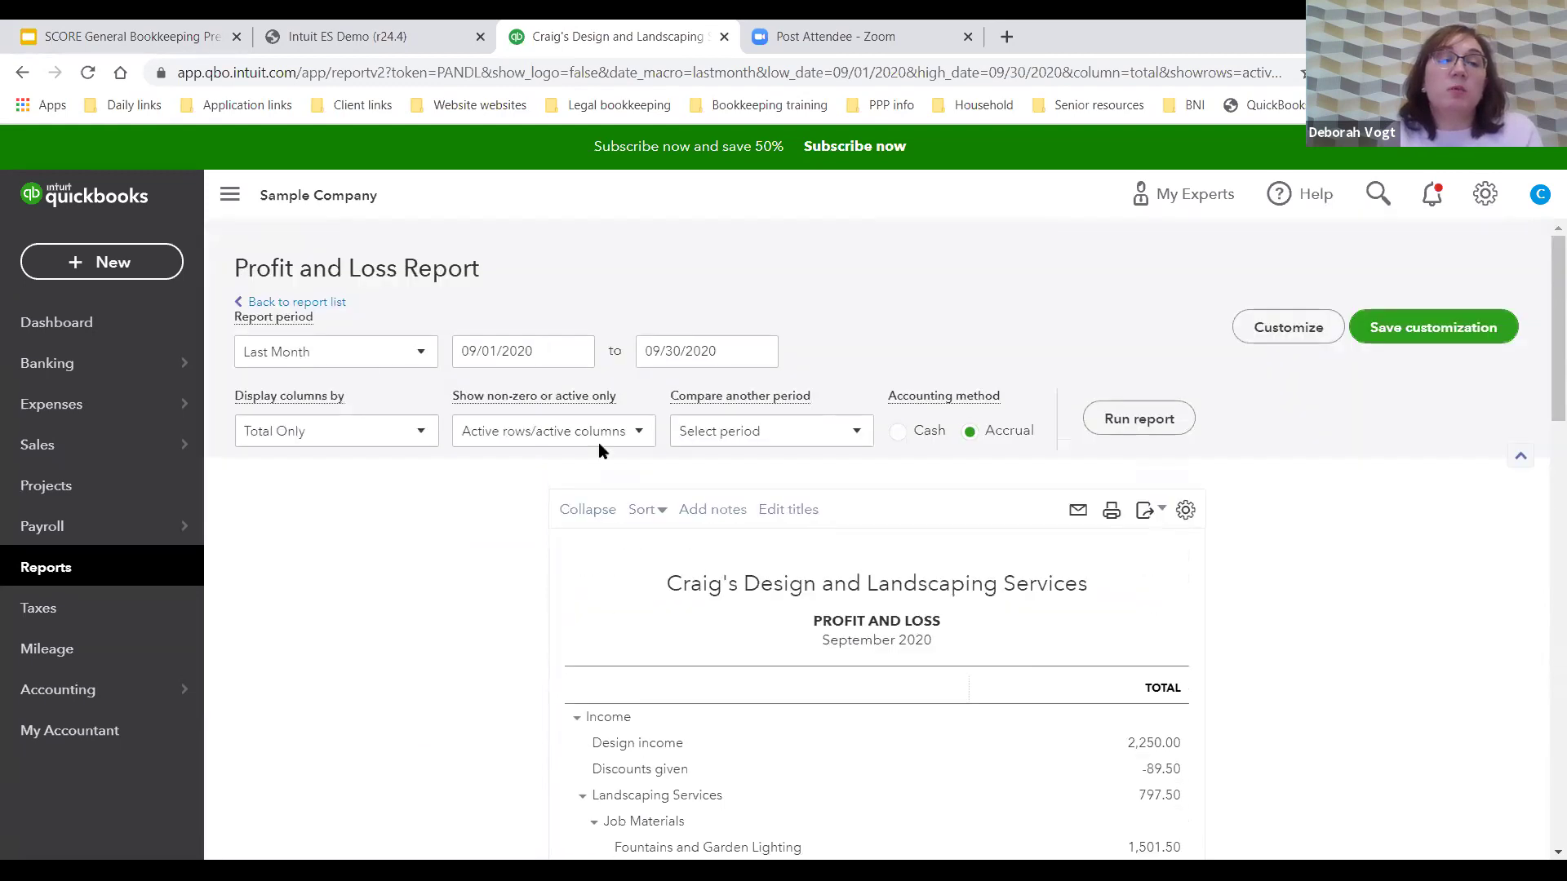
Go back to the report list and open the Balance Sheet report from the favorites
{"action": "left_click", "coordinate": [316, 303]}
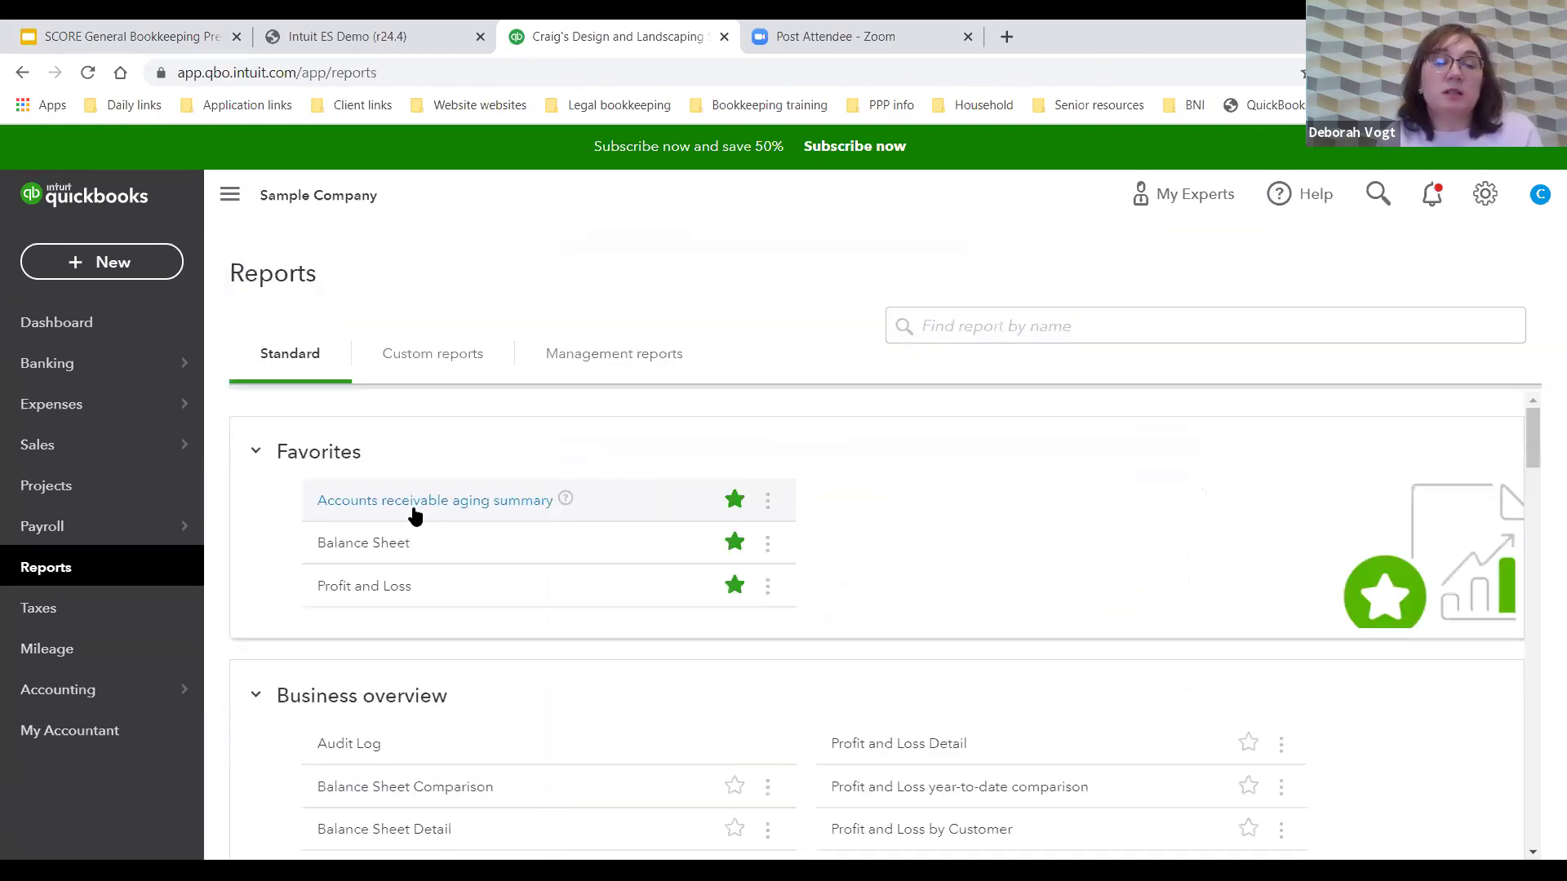
{"action": "left_click", "coordinate": [364, 543]}
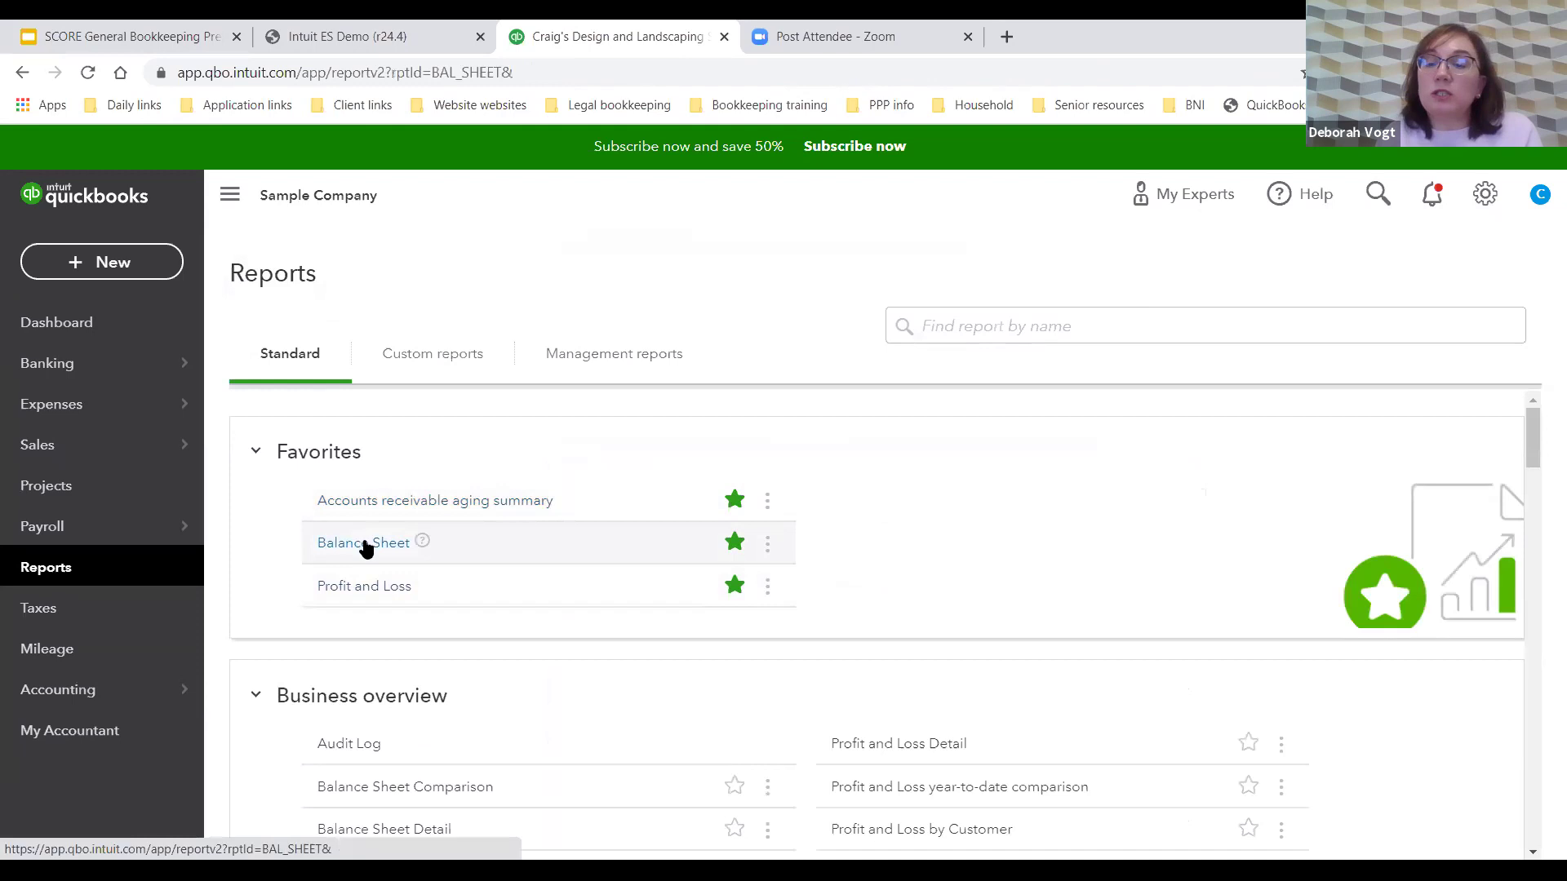
{"action": "scroll", "coordinate": [979, 540], "scroll_direction": "down", "scroll_amount": 3}
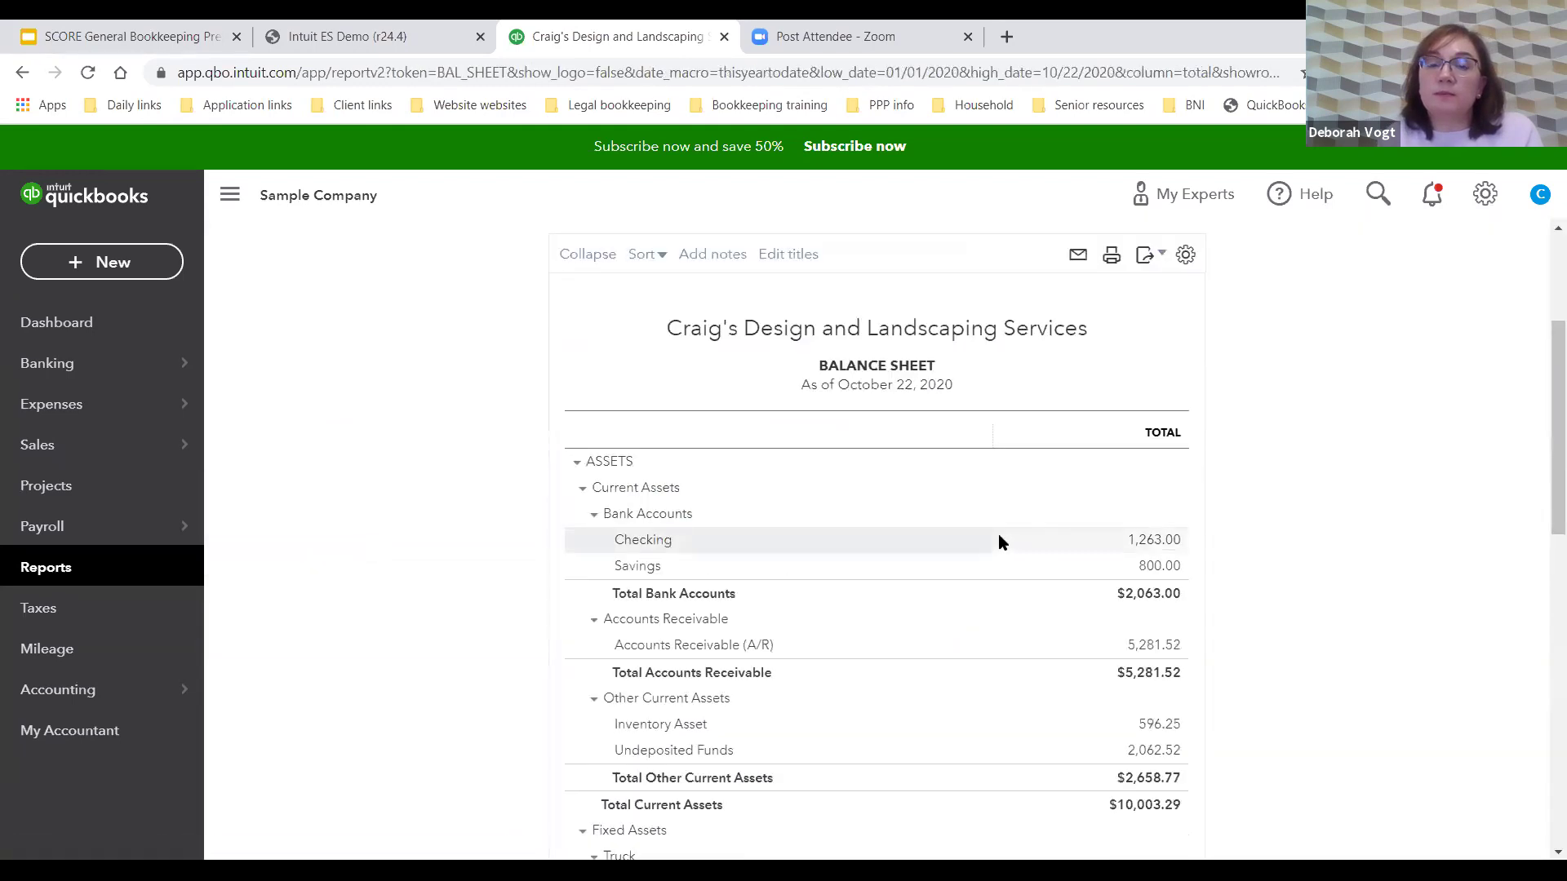
{"action": "scroll", "coordinate": [697, 378], "scroll_direction": "up", "scroll_amount": 3}
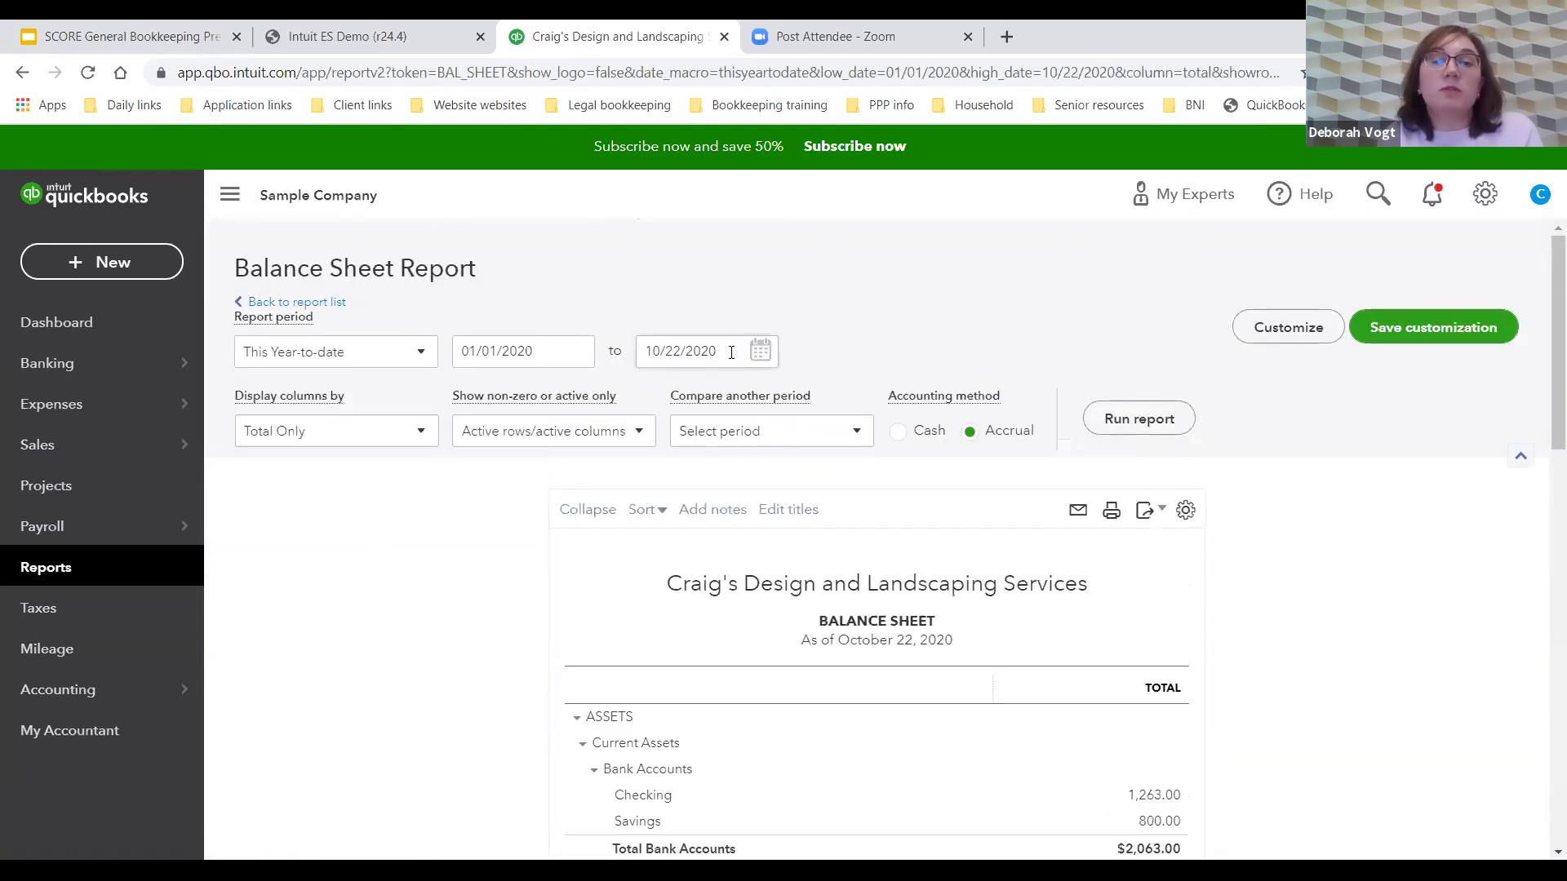
Set the Balance Sheet report period to Last Month and run the report
{"action": "left_click", "coordinate": [421, 351]}
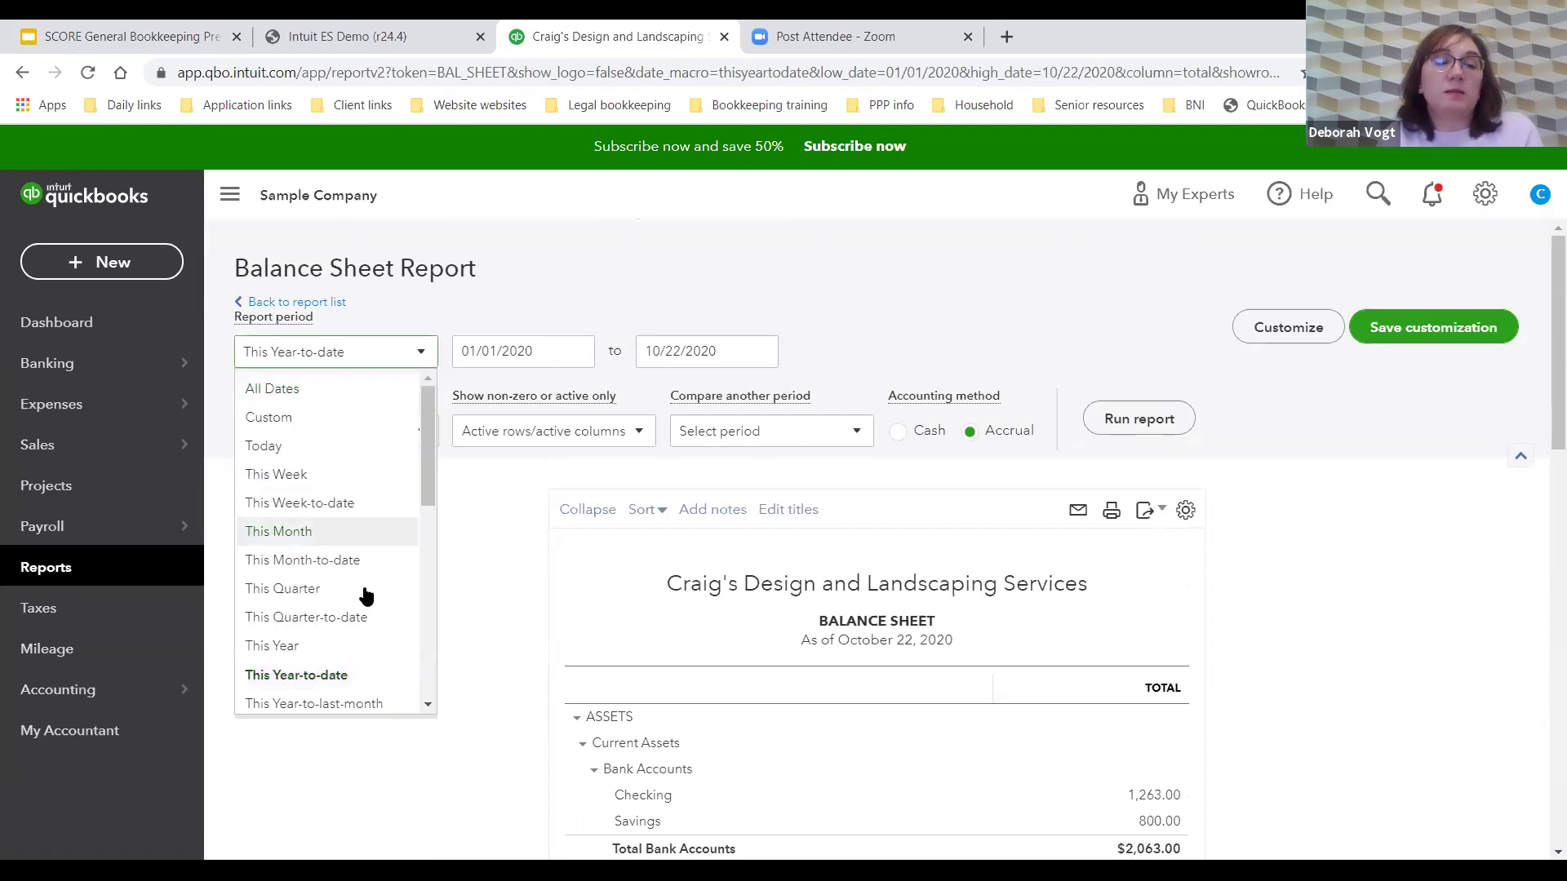
{"action": "scroll", "coordinate": [335, 506], "scroll_direction": "down", "scroll_amount": 4}
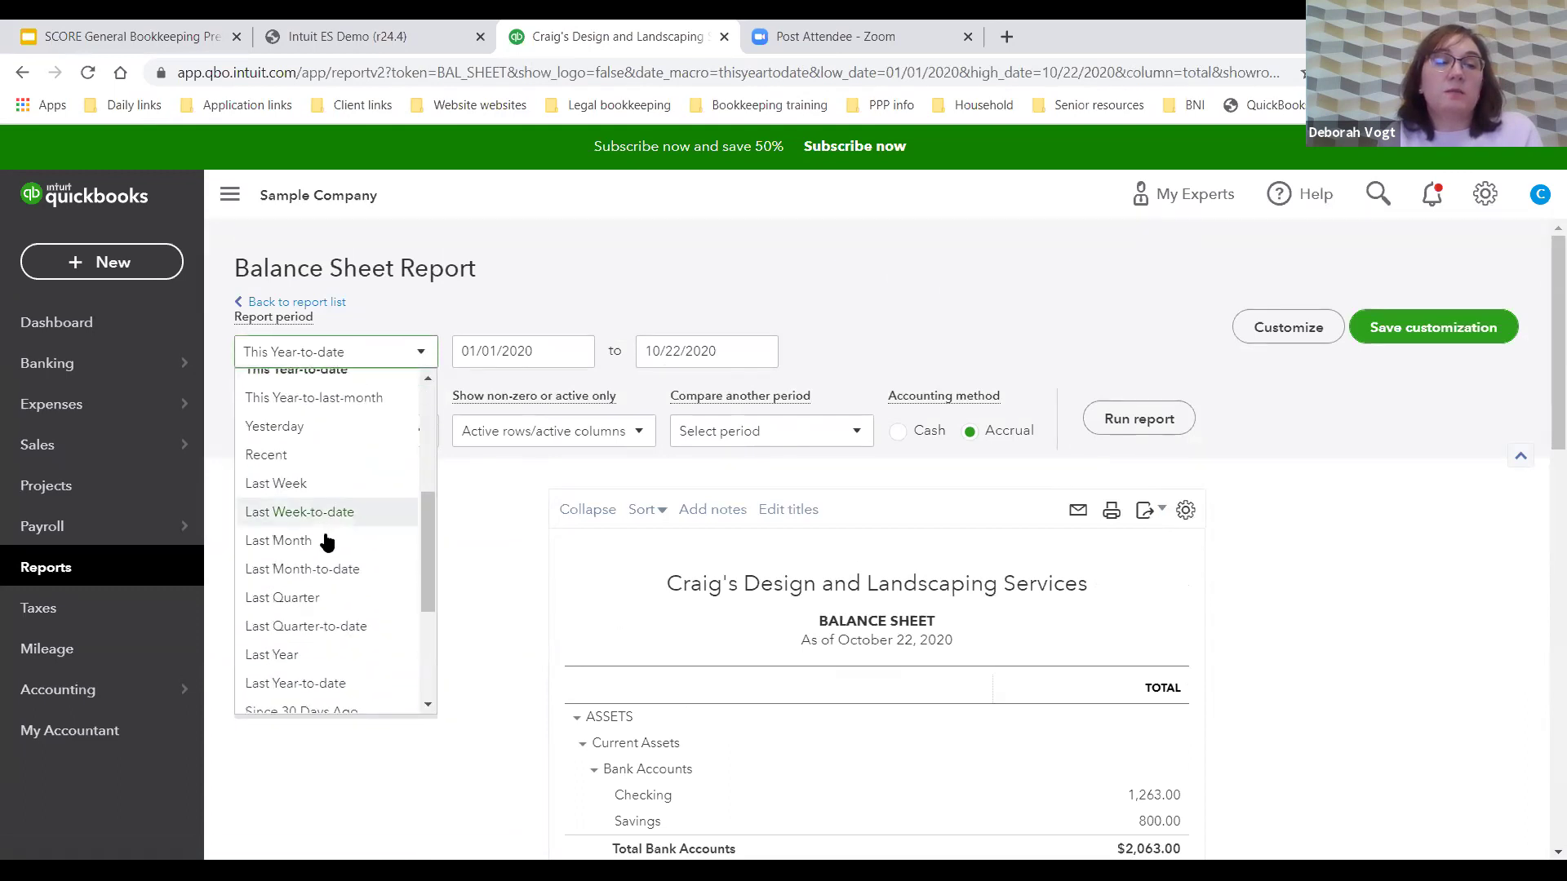
{"action": "left_click", "coordinate": [323, 541]}
{"action": "left_click", "coordinate": [1158, 437]}
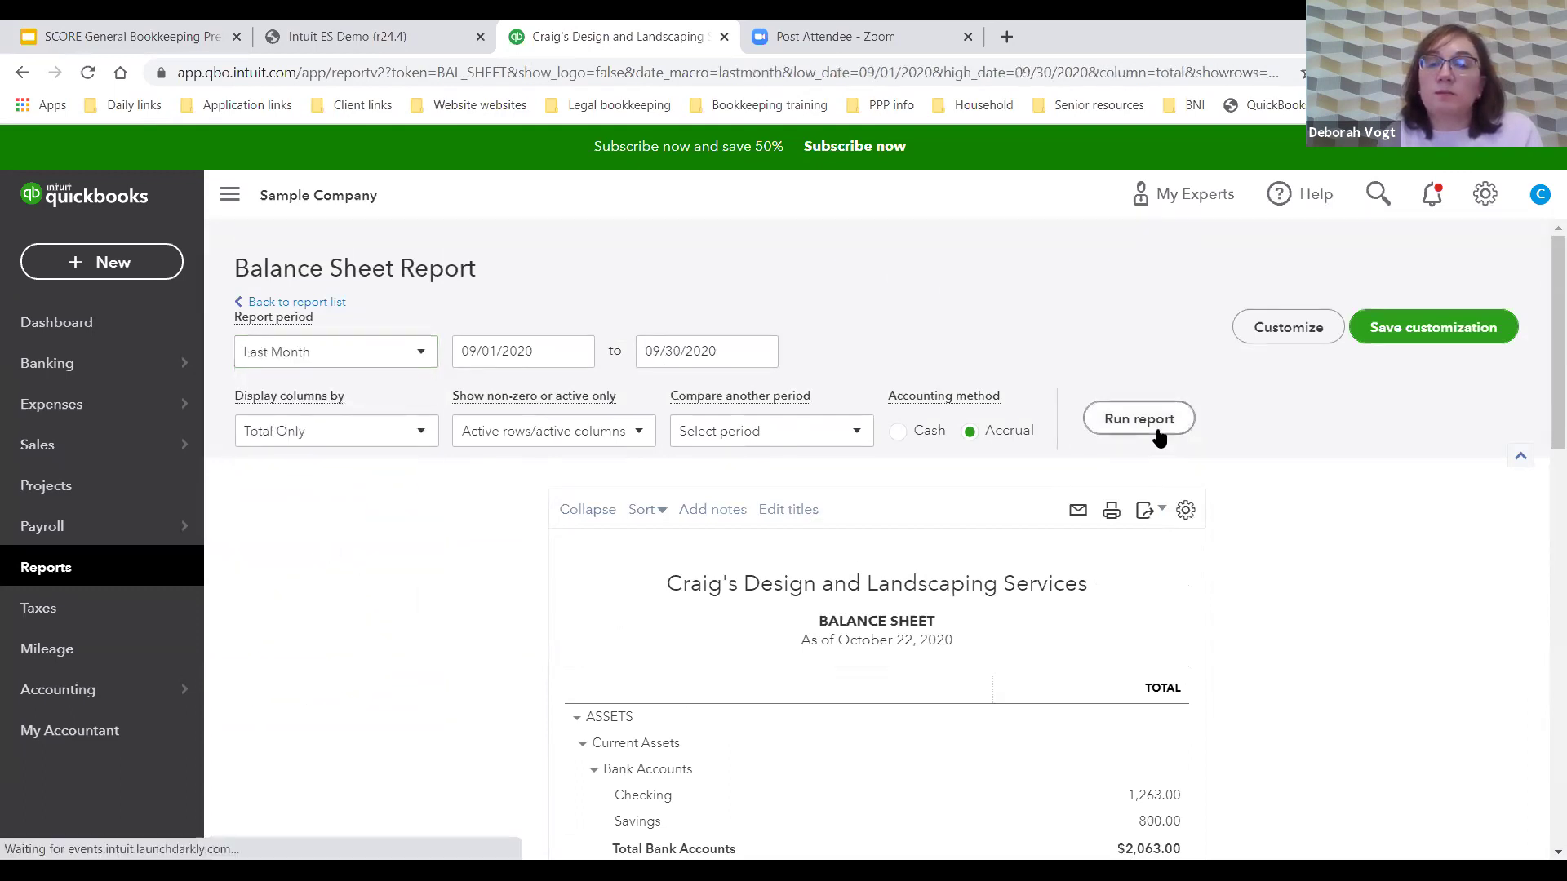
Examine the assets, liabilities and equity sections of the September 30, 2020 Balance Sheet and compare the two grand totals
{"action": "scroll", "coordinate": [1429, 643], "scroll_direction": "down", "scroll_amount": 3}
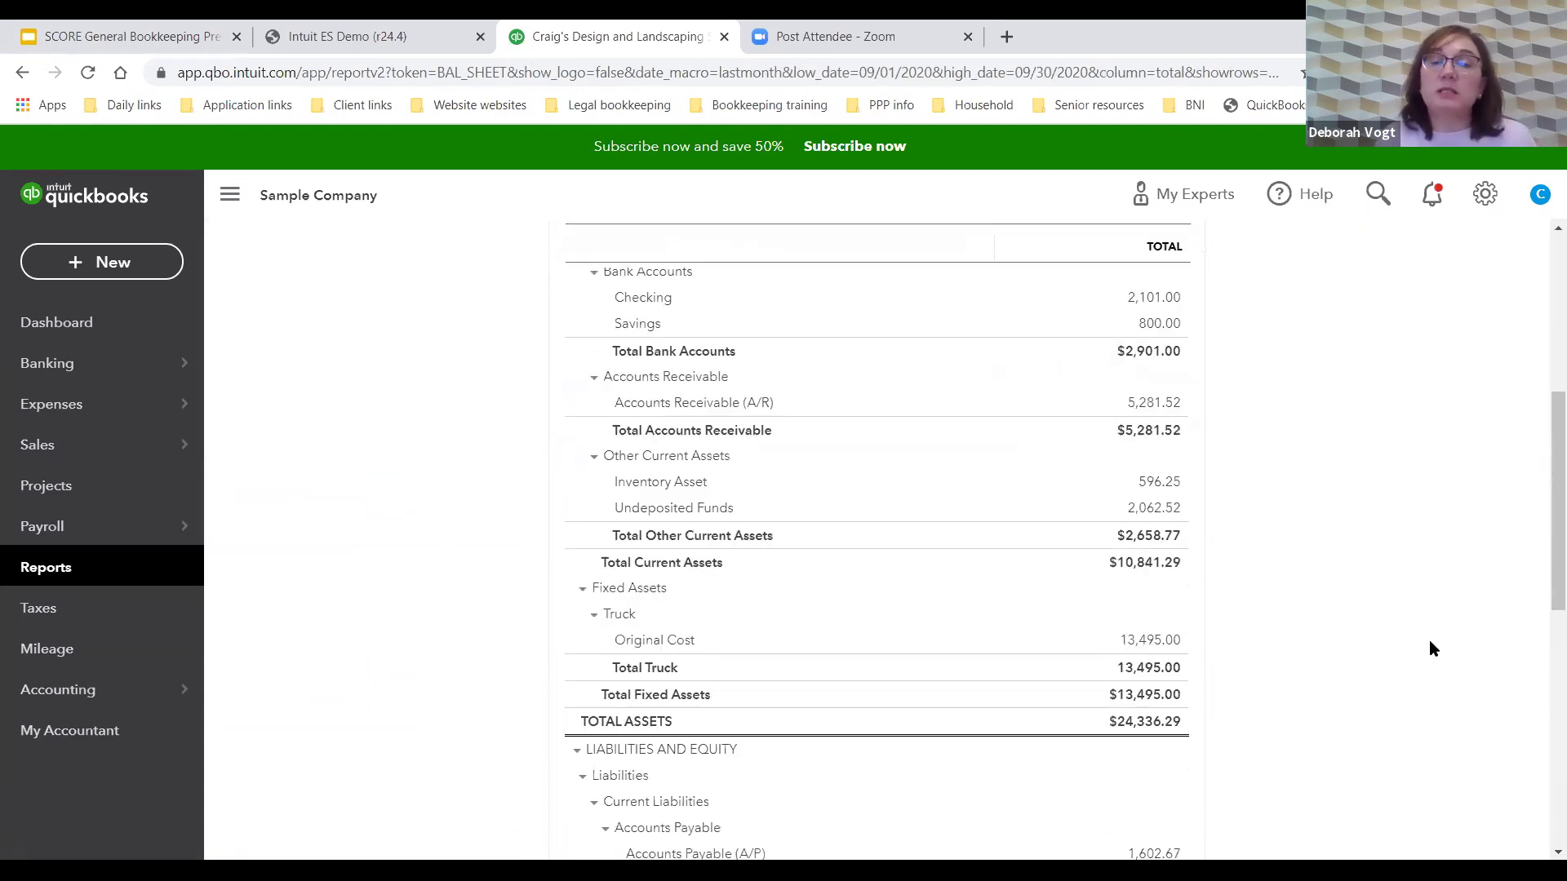
{"action": "scroll", "coordinate": [1434, 638], "scroll_direction": "up", "scroll_amount": 2}
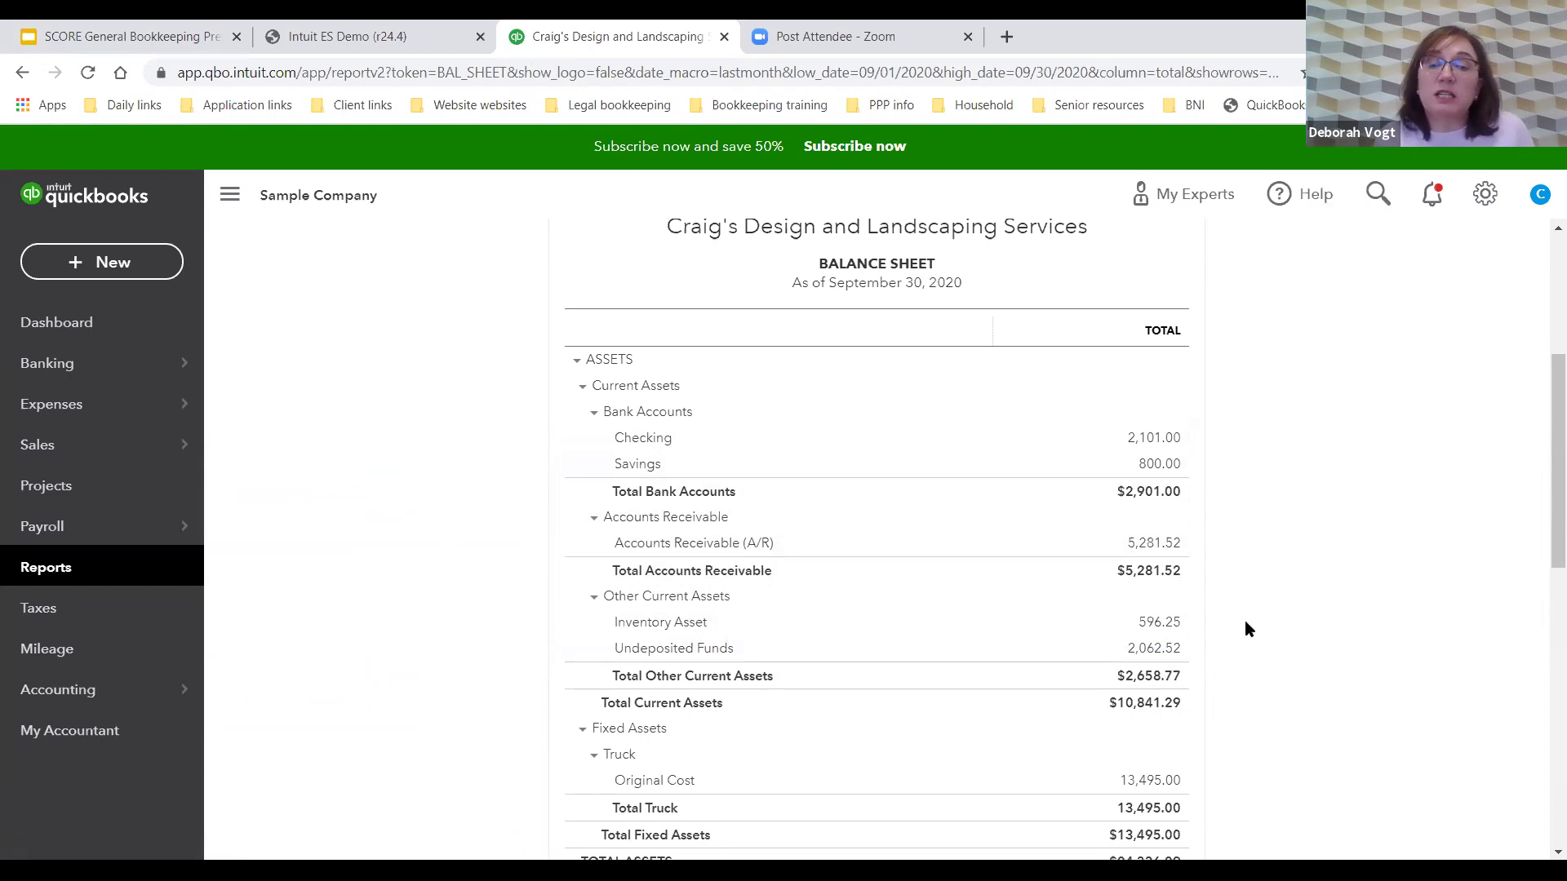
{"action": "scroll", "coordinate": [1245, 623], "scroll_direction": "down", "scroll_amount": 4}
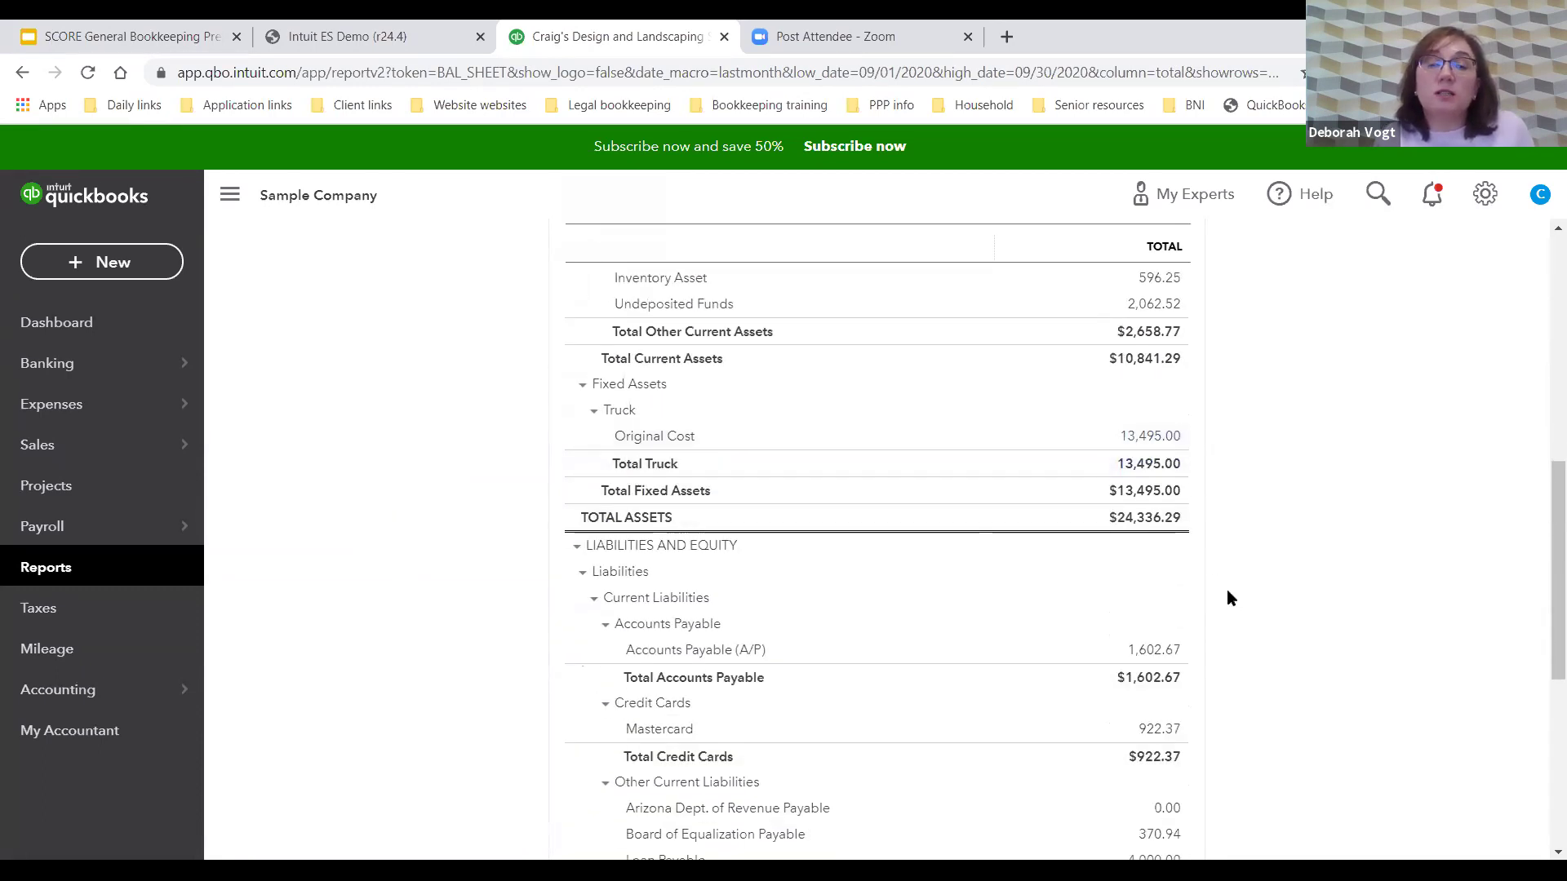
{"action": "scroll", "coordinate": [1228, 598], "scroll_direction": "down", "scroll_amount": 3}
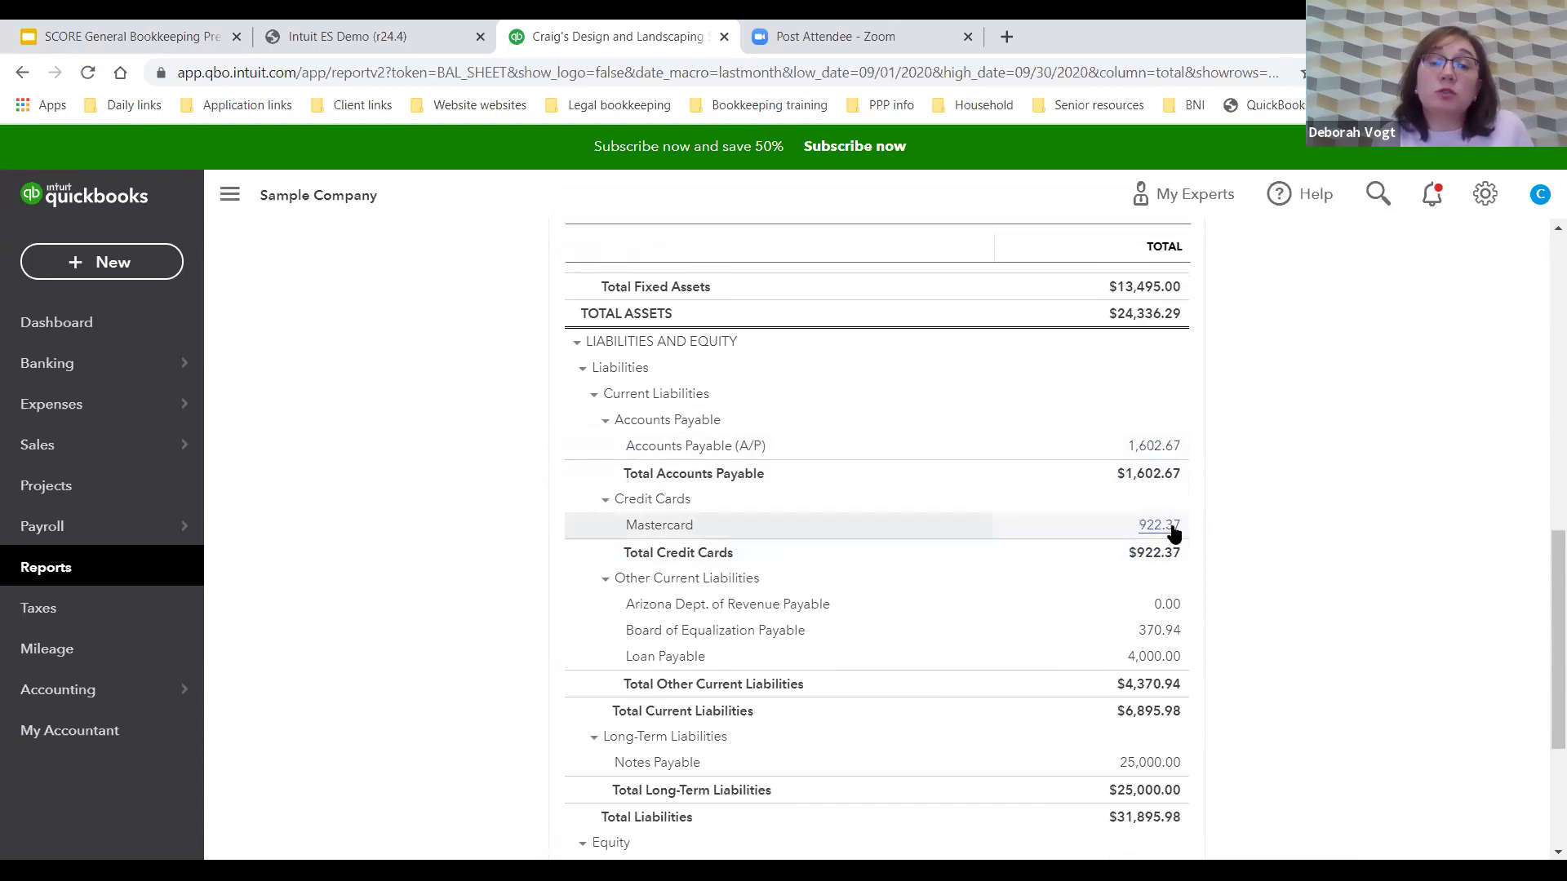
{"action": "scroll", "coordinate": [1269, 563], "scroll_direction": "down", "scroll_amount": 2}
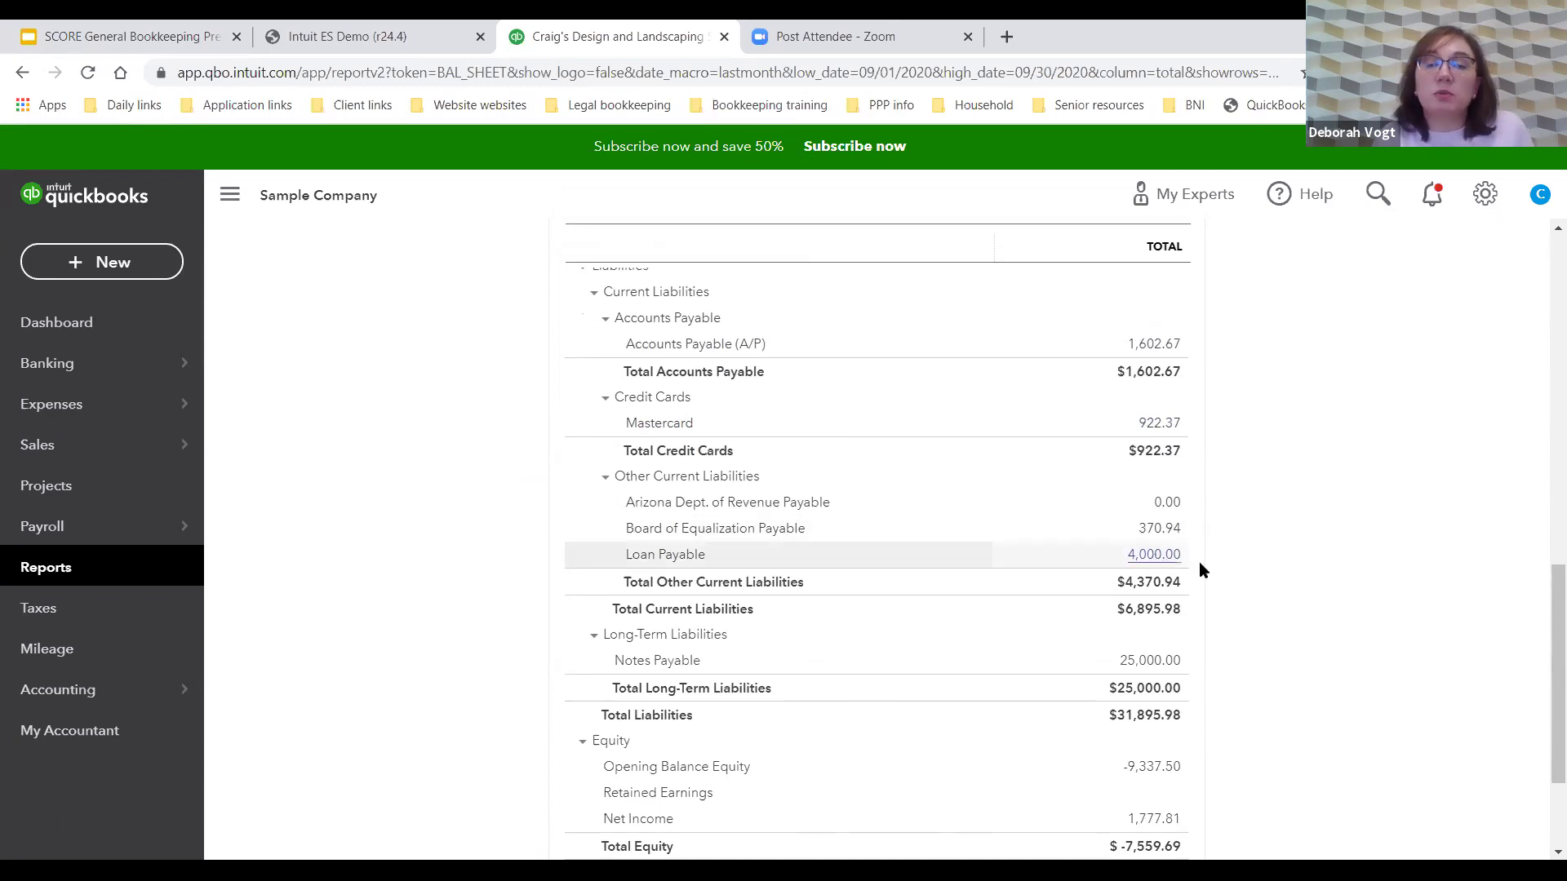
{"action": "scroll", "coordinate": [1215, 581], "scroll_direction": "down", "scroll_amount": 2}
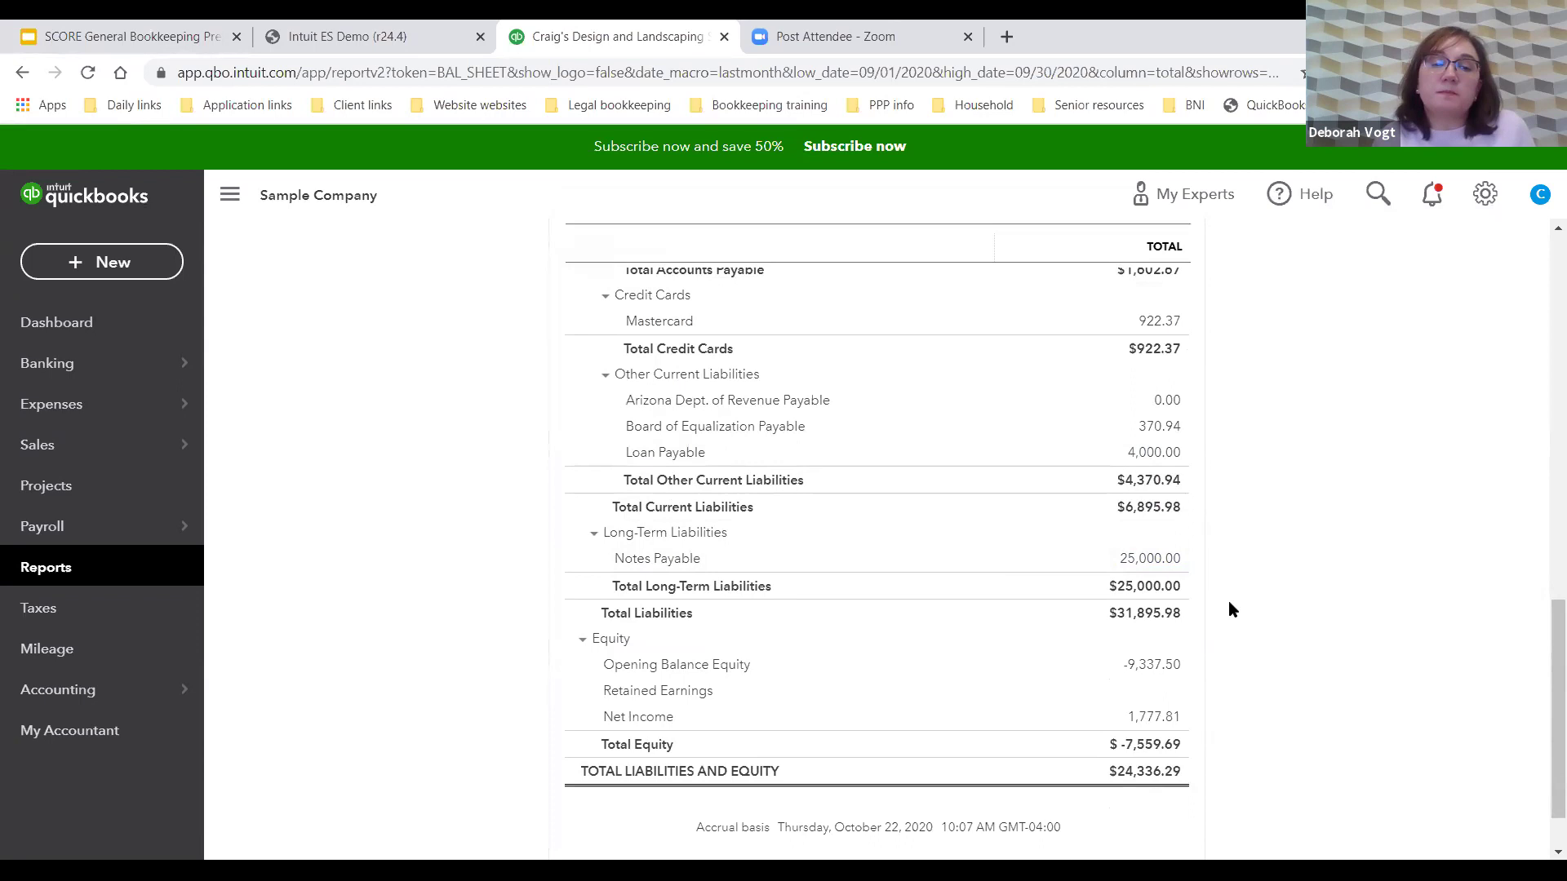
{"action": "scroll", "coordinate": [1215, 597], "scroll_direction": "down", "scroll_amount": 1}
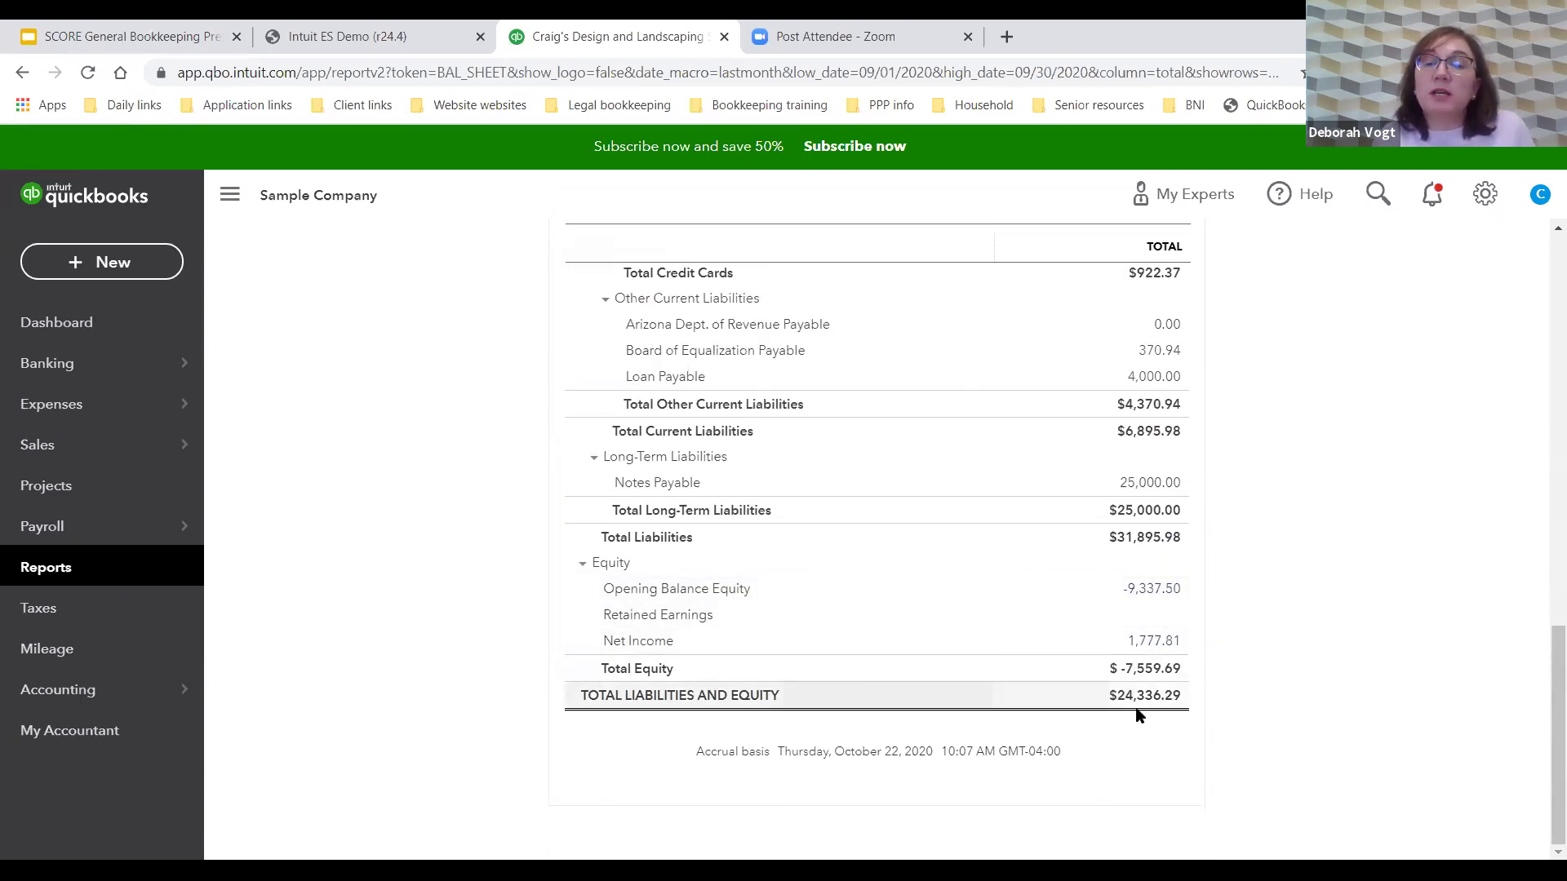
{"action": "scroll", "coordinate": [1269, 628], "scroll_direction": "up", "scroll_amount": 3}
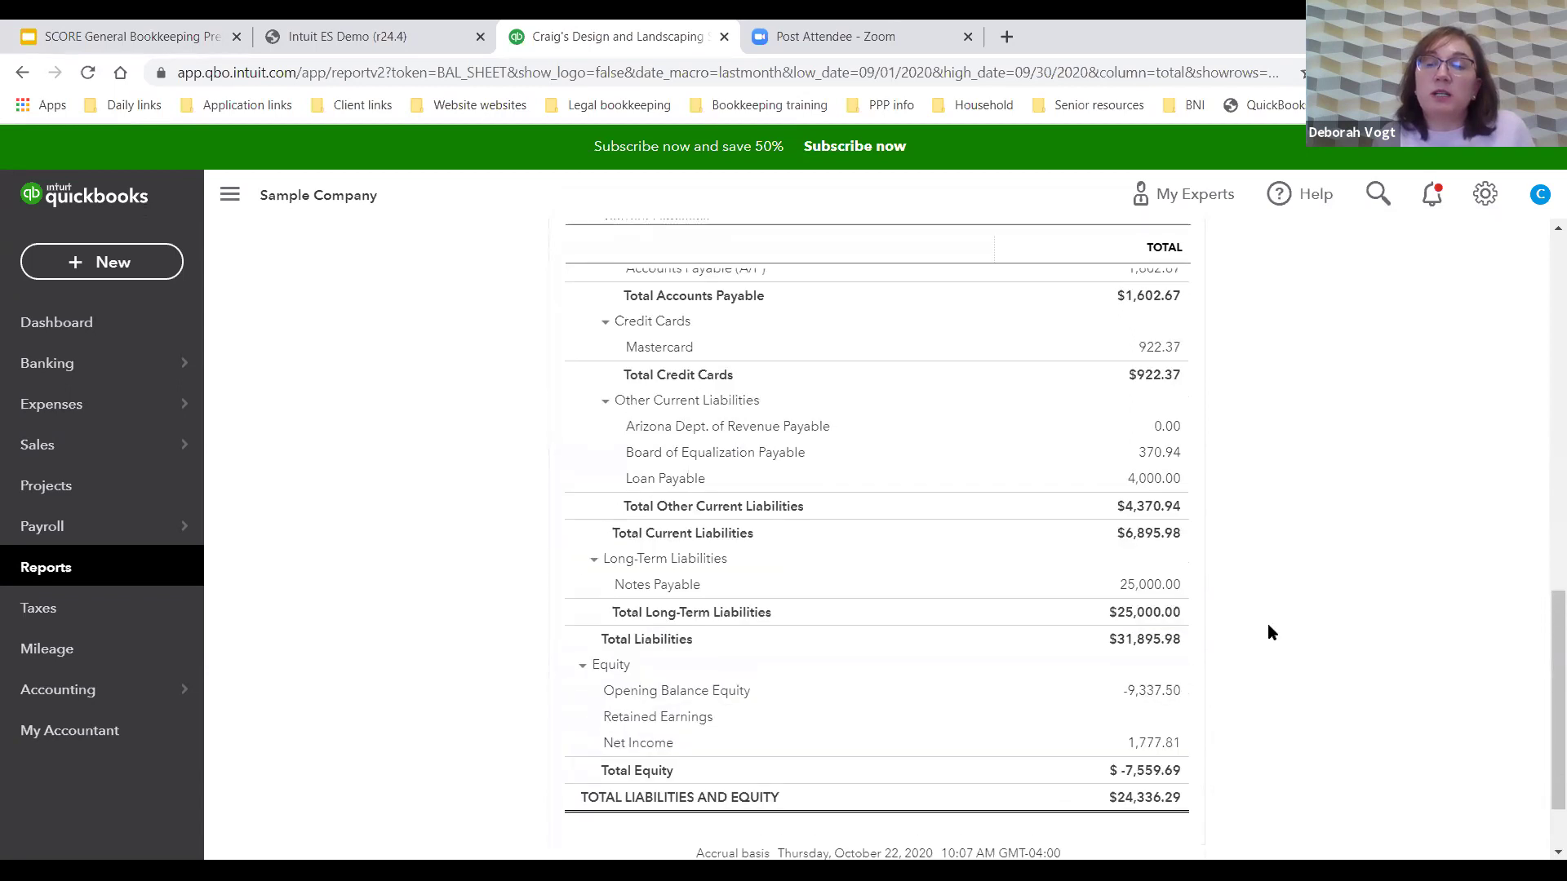
{"action": "scroll", "coordinate": [1266, 624], "scroll_direction": "up", "scroll_amount": 3}
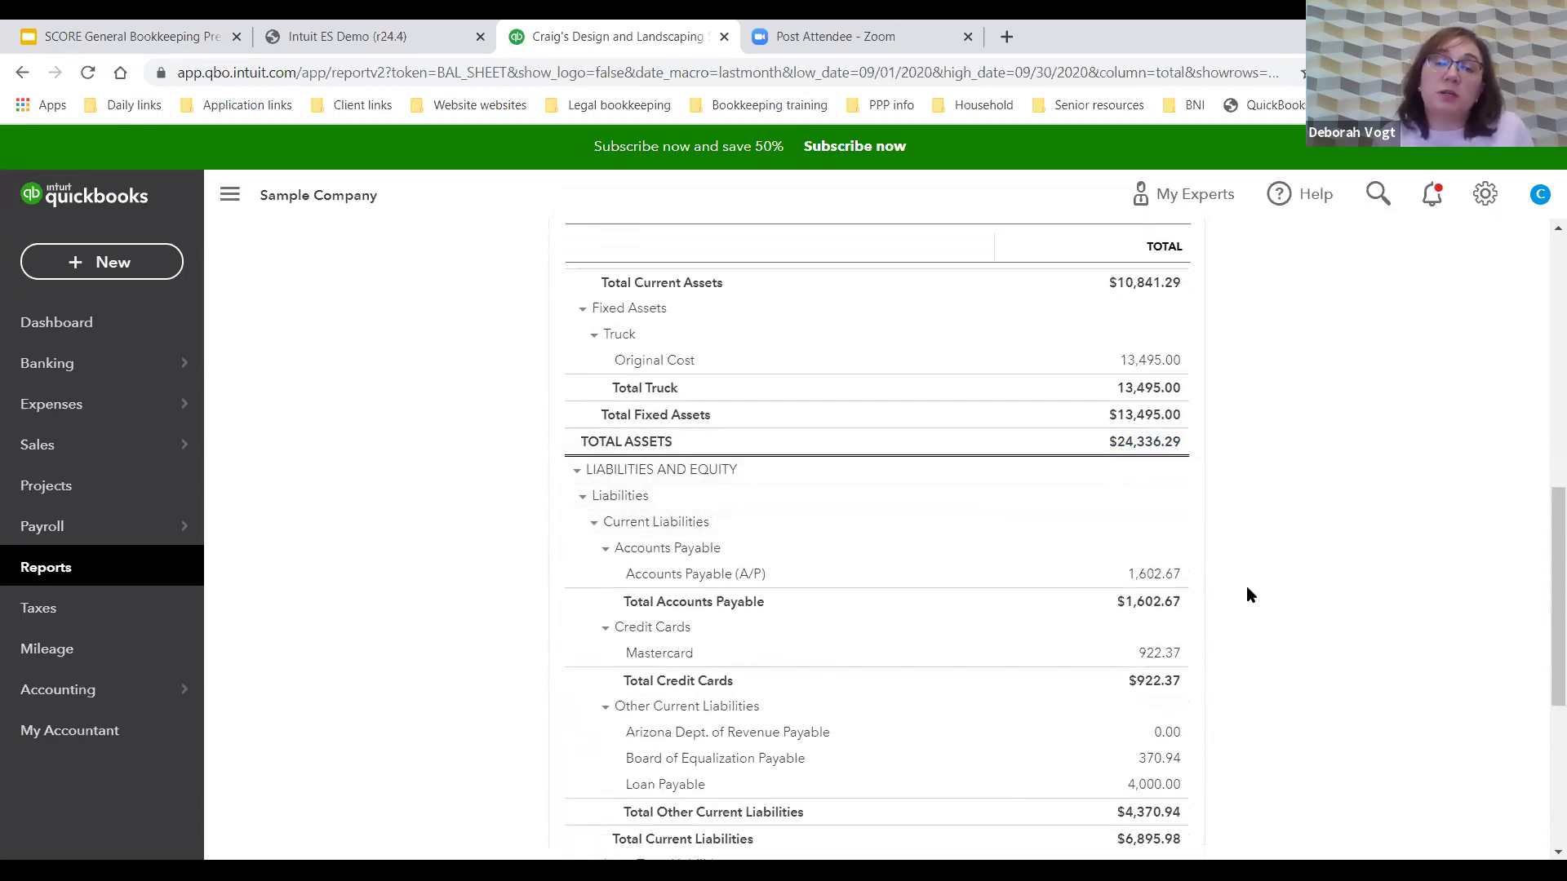
{"action": "scroll", "coordinate": [1247, 591], "scroll_direction": "up", "scroll_amount": 5}
{"action": "scroll", "coordinate": [1246, 594], "scroll_direction": "up", "scroll_amount": 4}
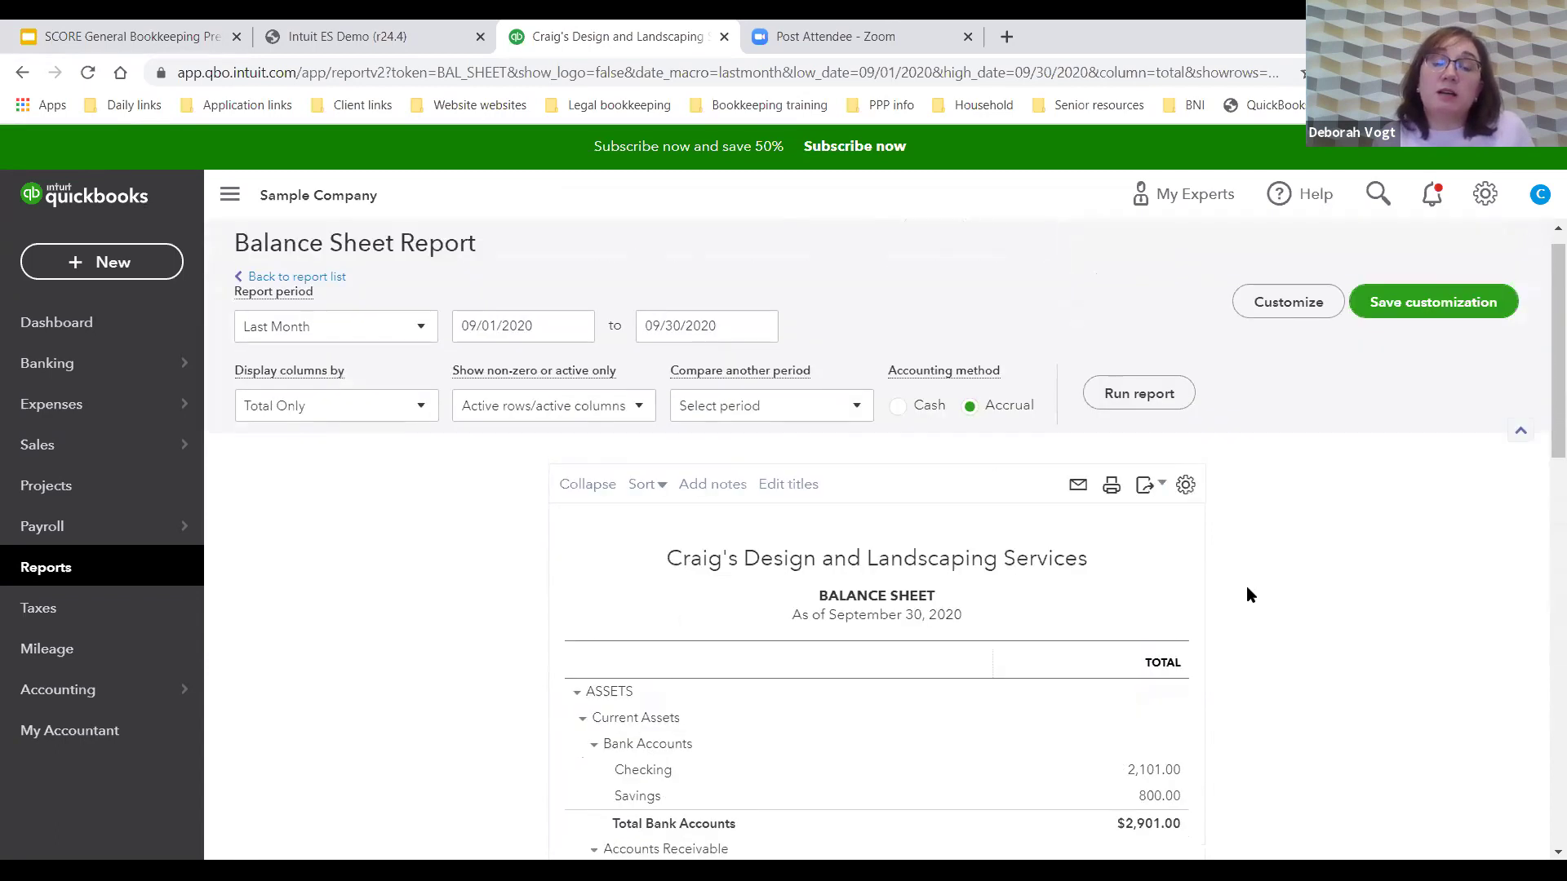
{"action": "scroll", "coordinate": [1246, 594], "scroll_direction": "down", "scroll_amount": 2}
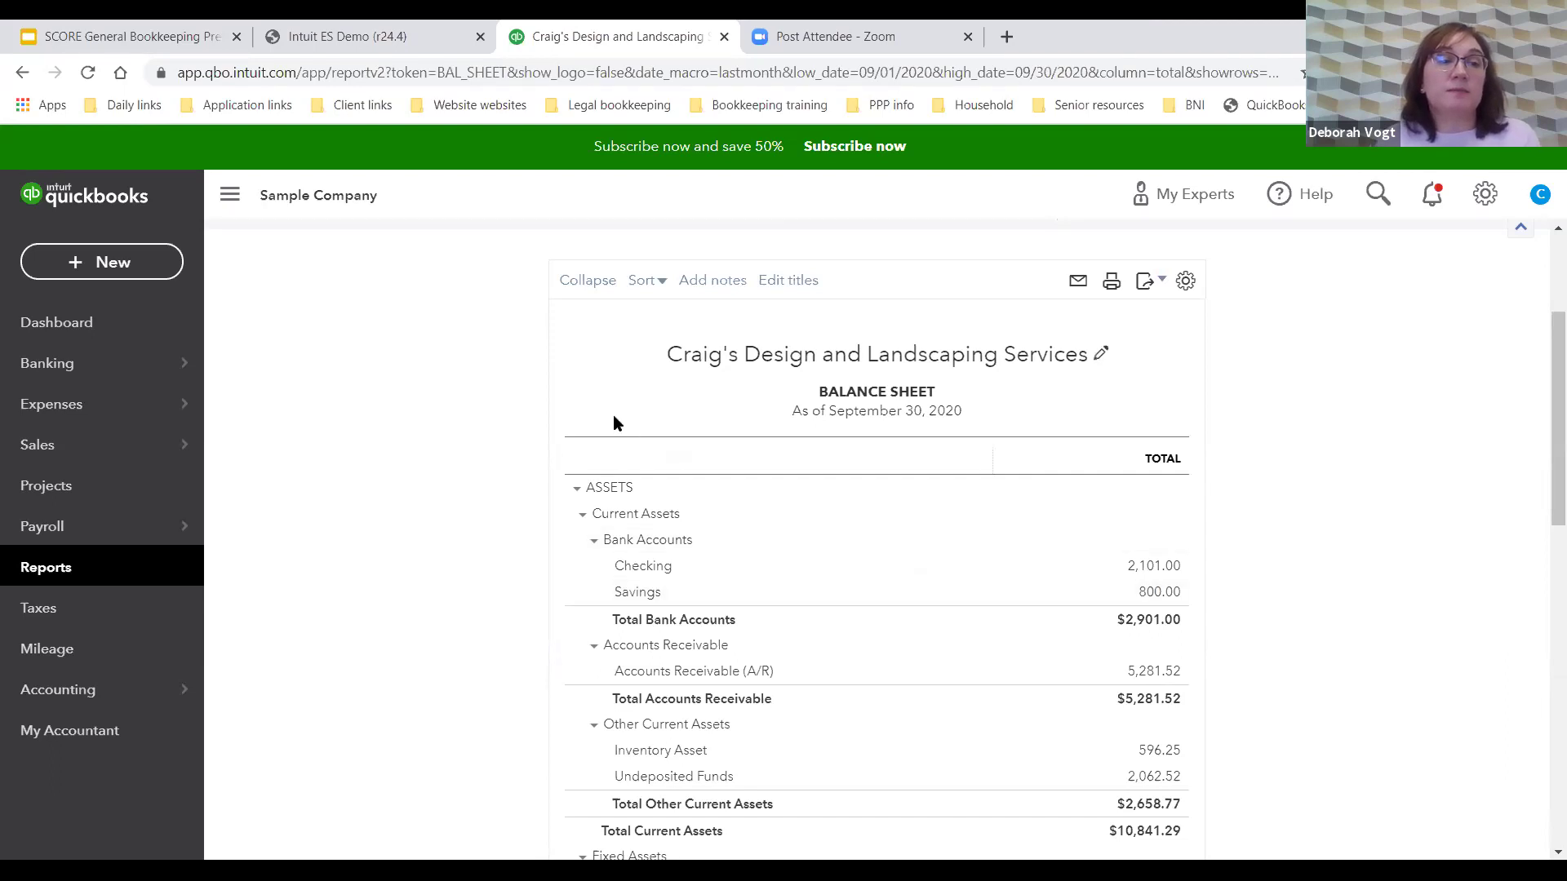
Open the bank transactions page showing the Checking account
{"action": "left_click", "coordinate": [49, 363]}
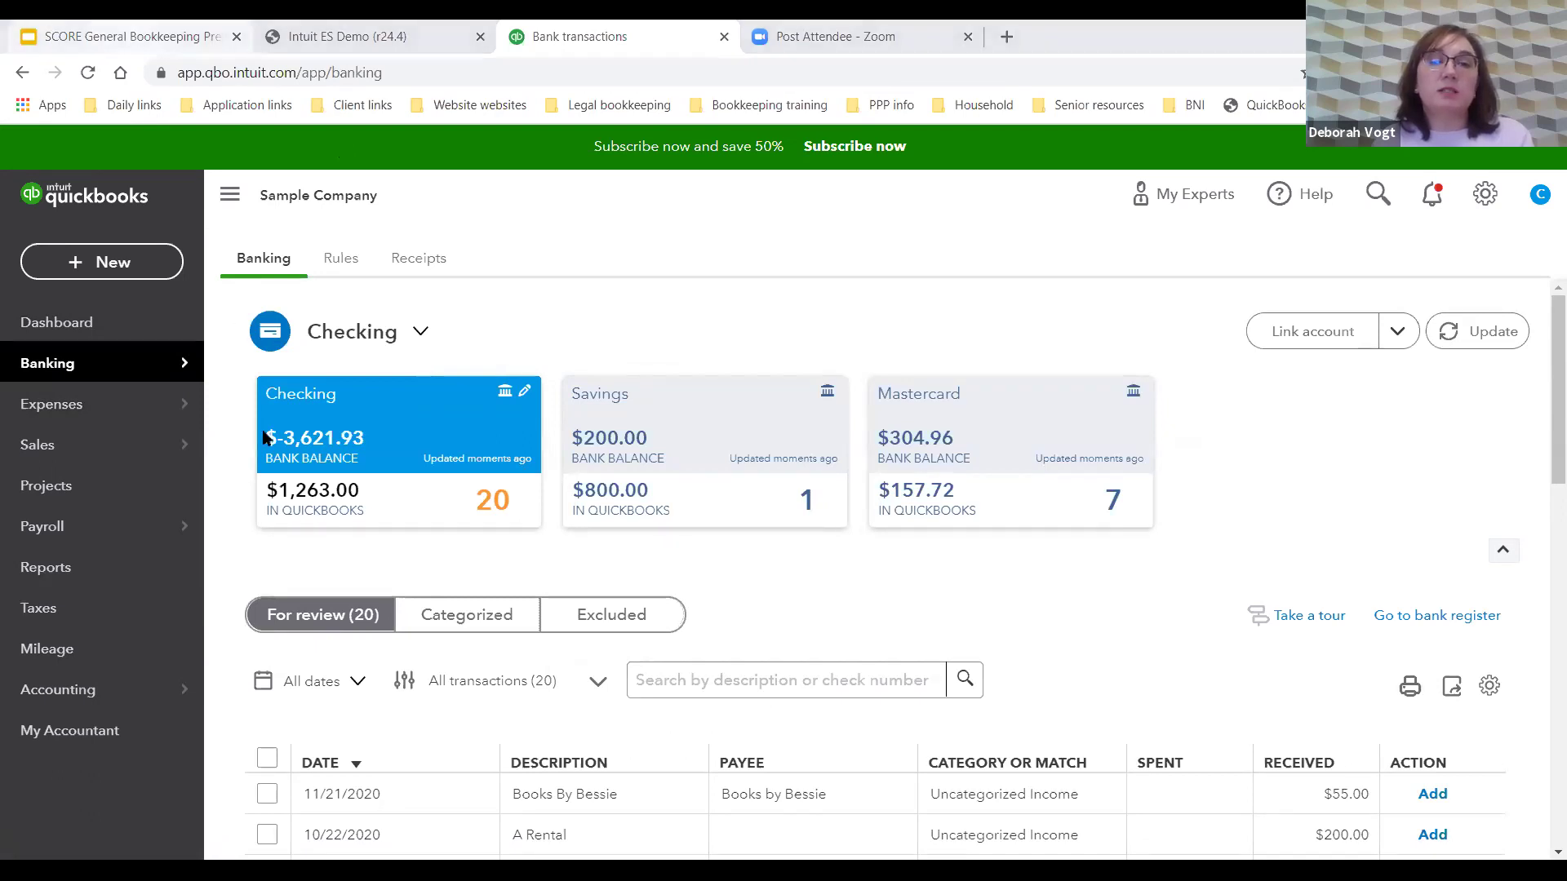
Switch to the SCORE General Bookkeeping Presentation in Google Slides and present it from slide 13 through slide 15 on QuickBooks Online
{"action": "key", "text": "ctrl+1"}
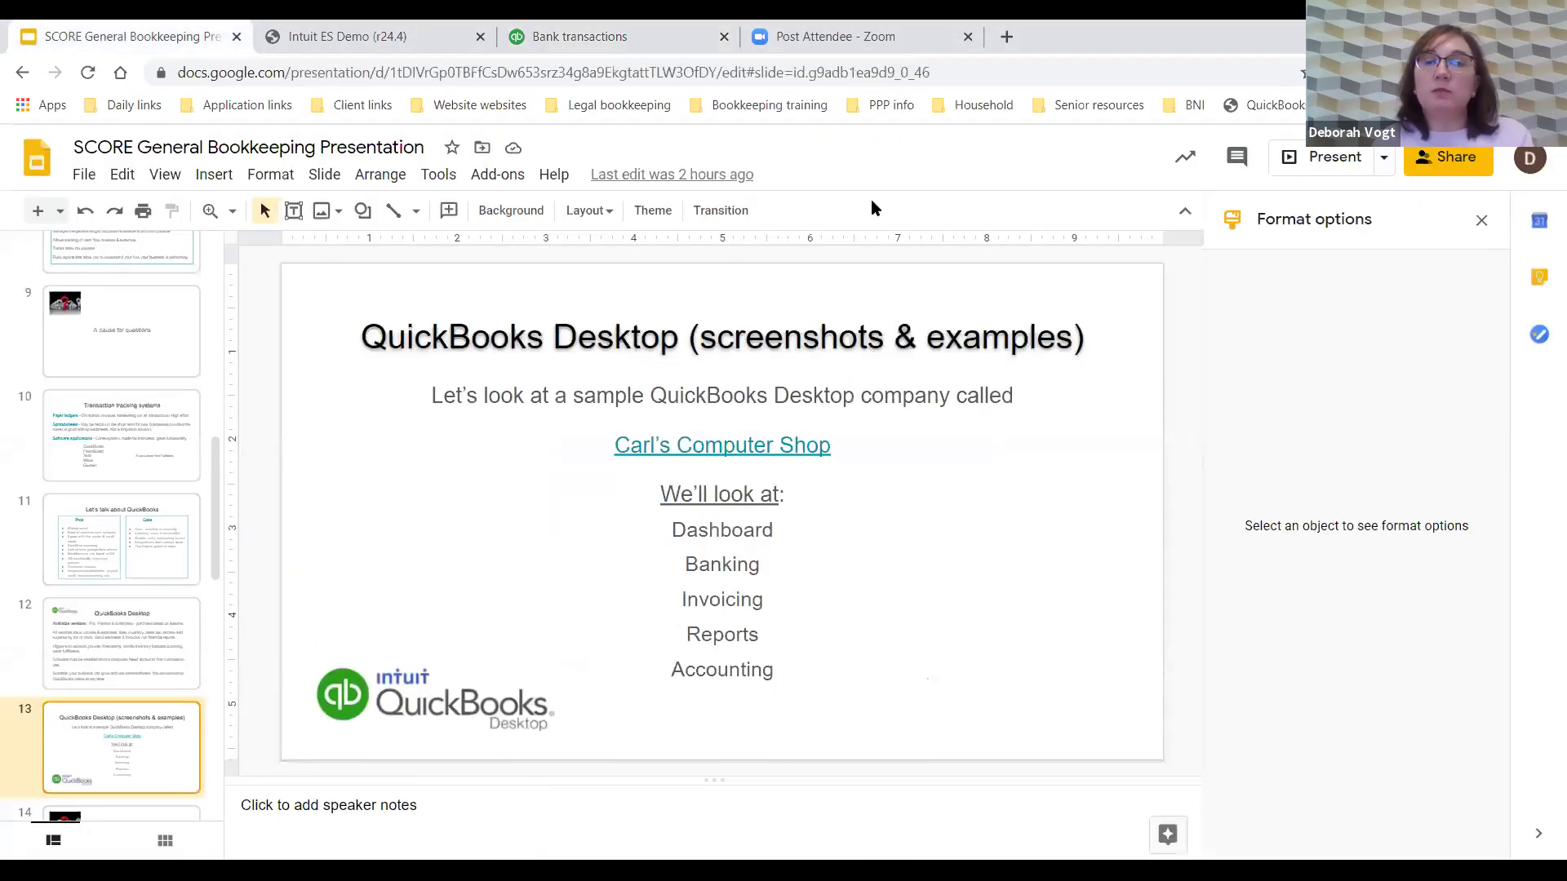
{"action": "left_click", "coordinate": [1330, 157]}
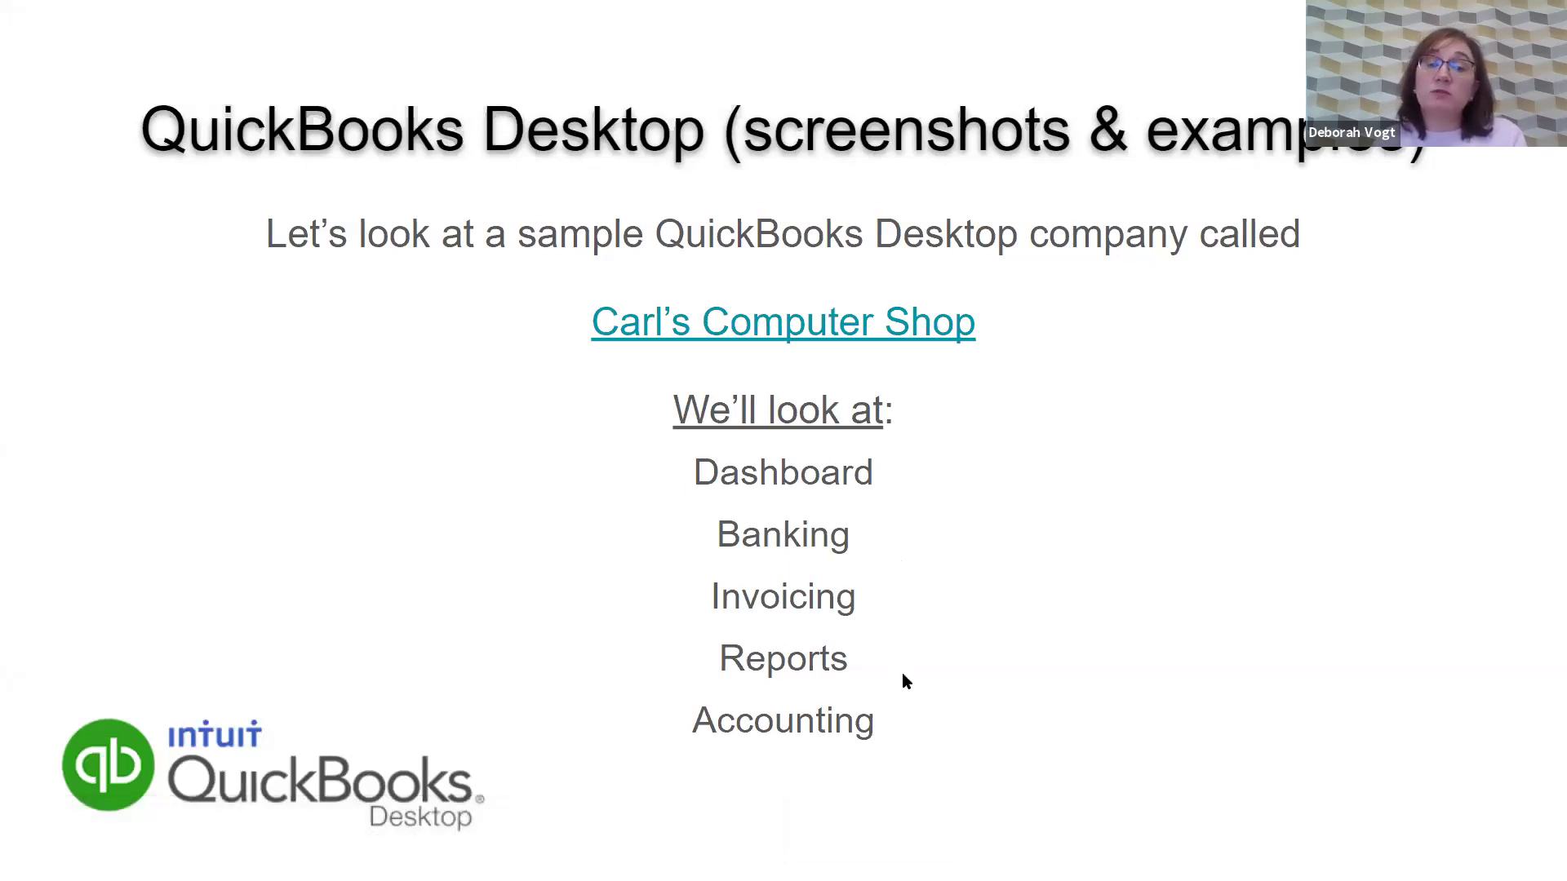
{"action": "left_click", "coordinate": [923, 699]}
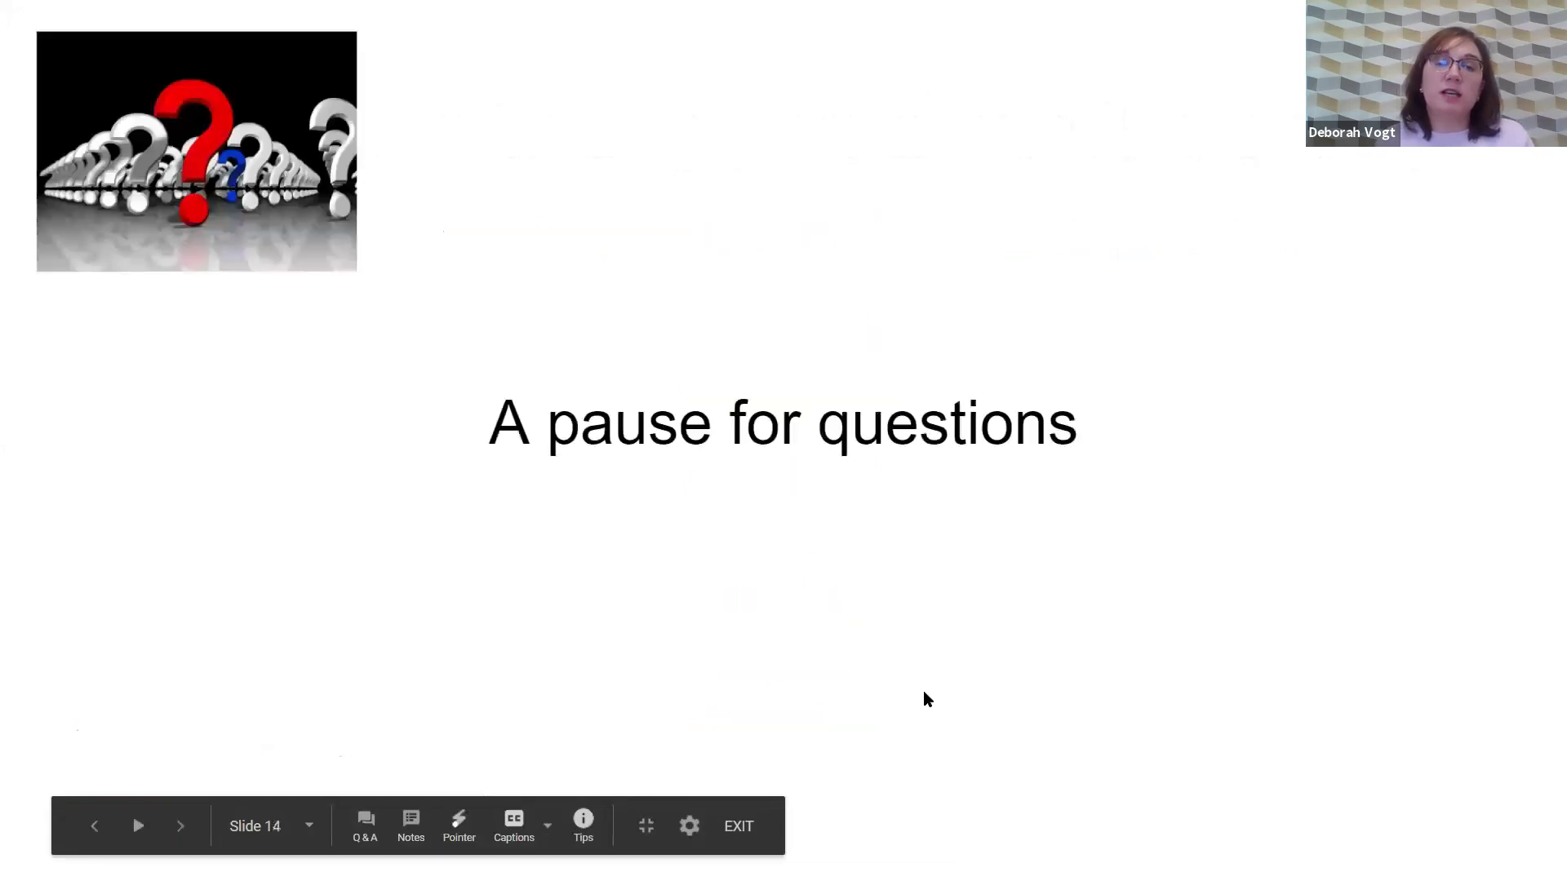
{"action": "left_click", "coordinate": [923, 699]}
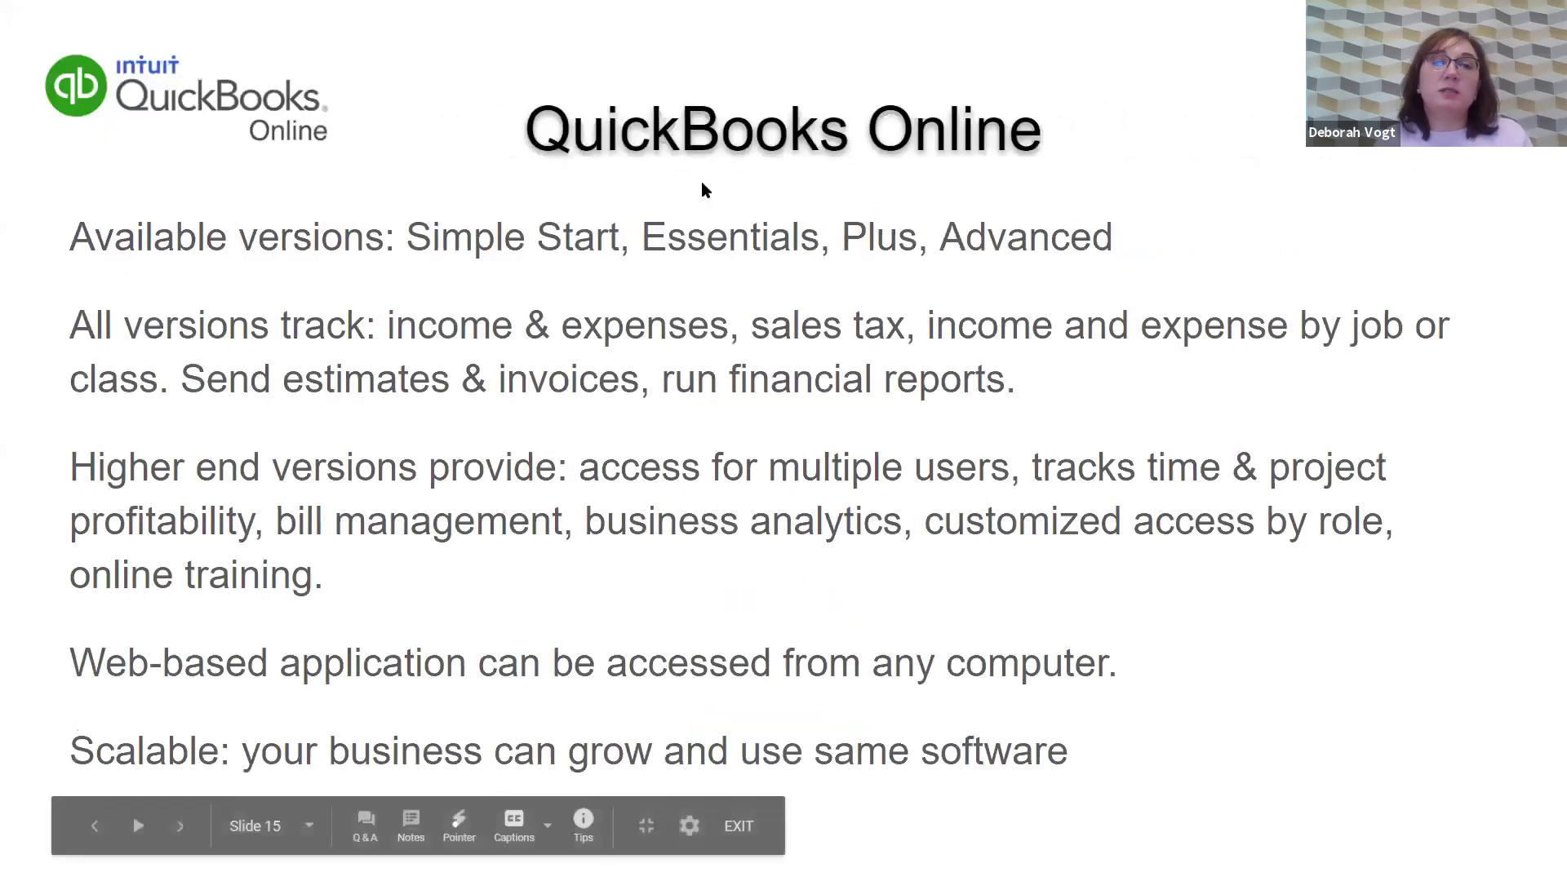